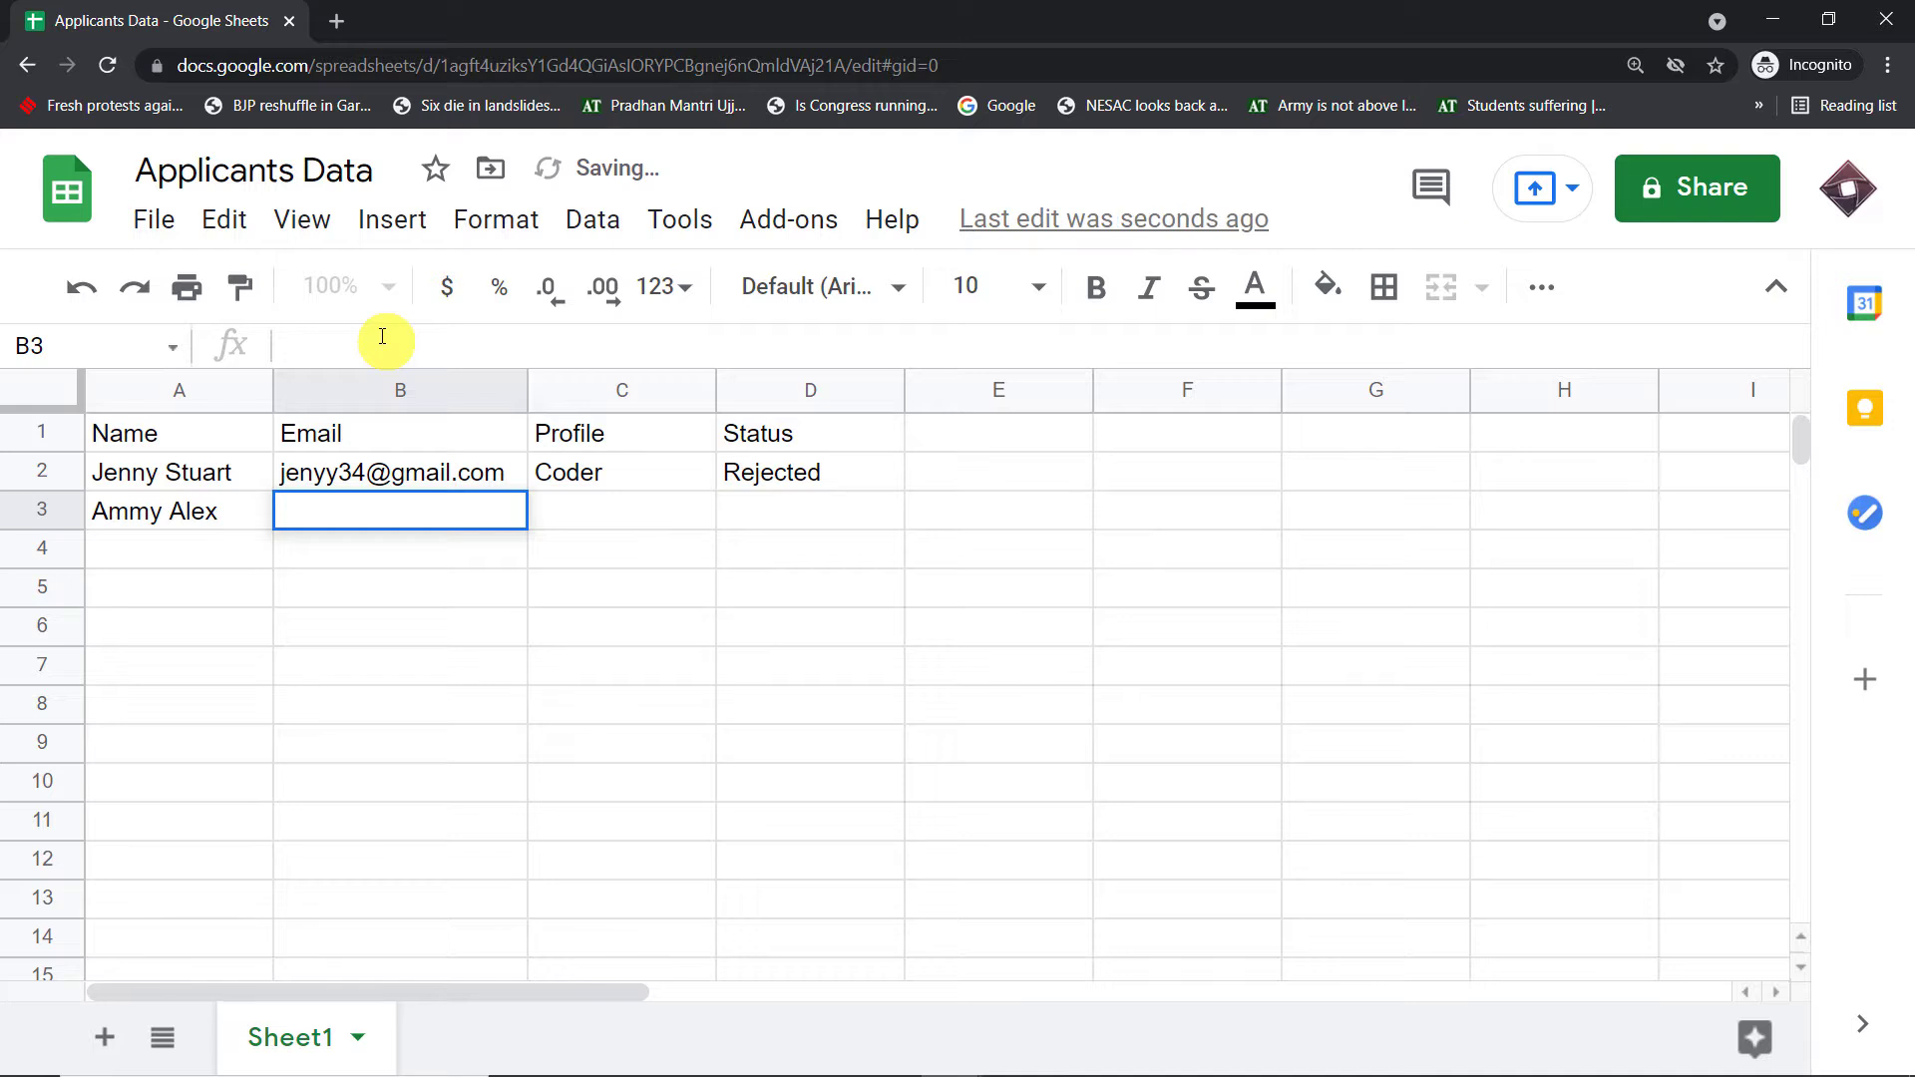
- Fill row 3 with the pasted email in B3, Developer in C3 and Rejected in D3
{"action": "key", "text": "ctrl+v"}
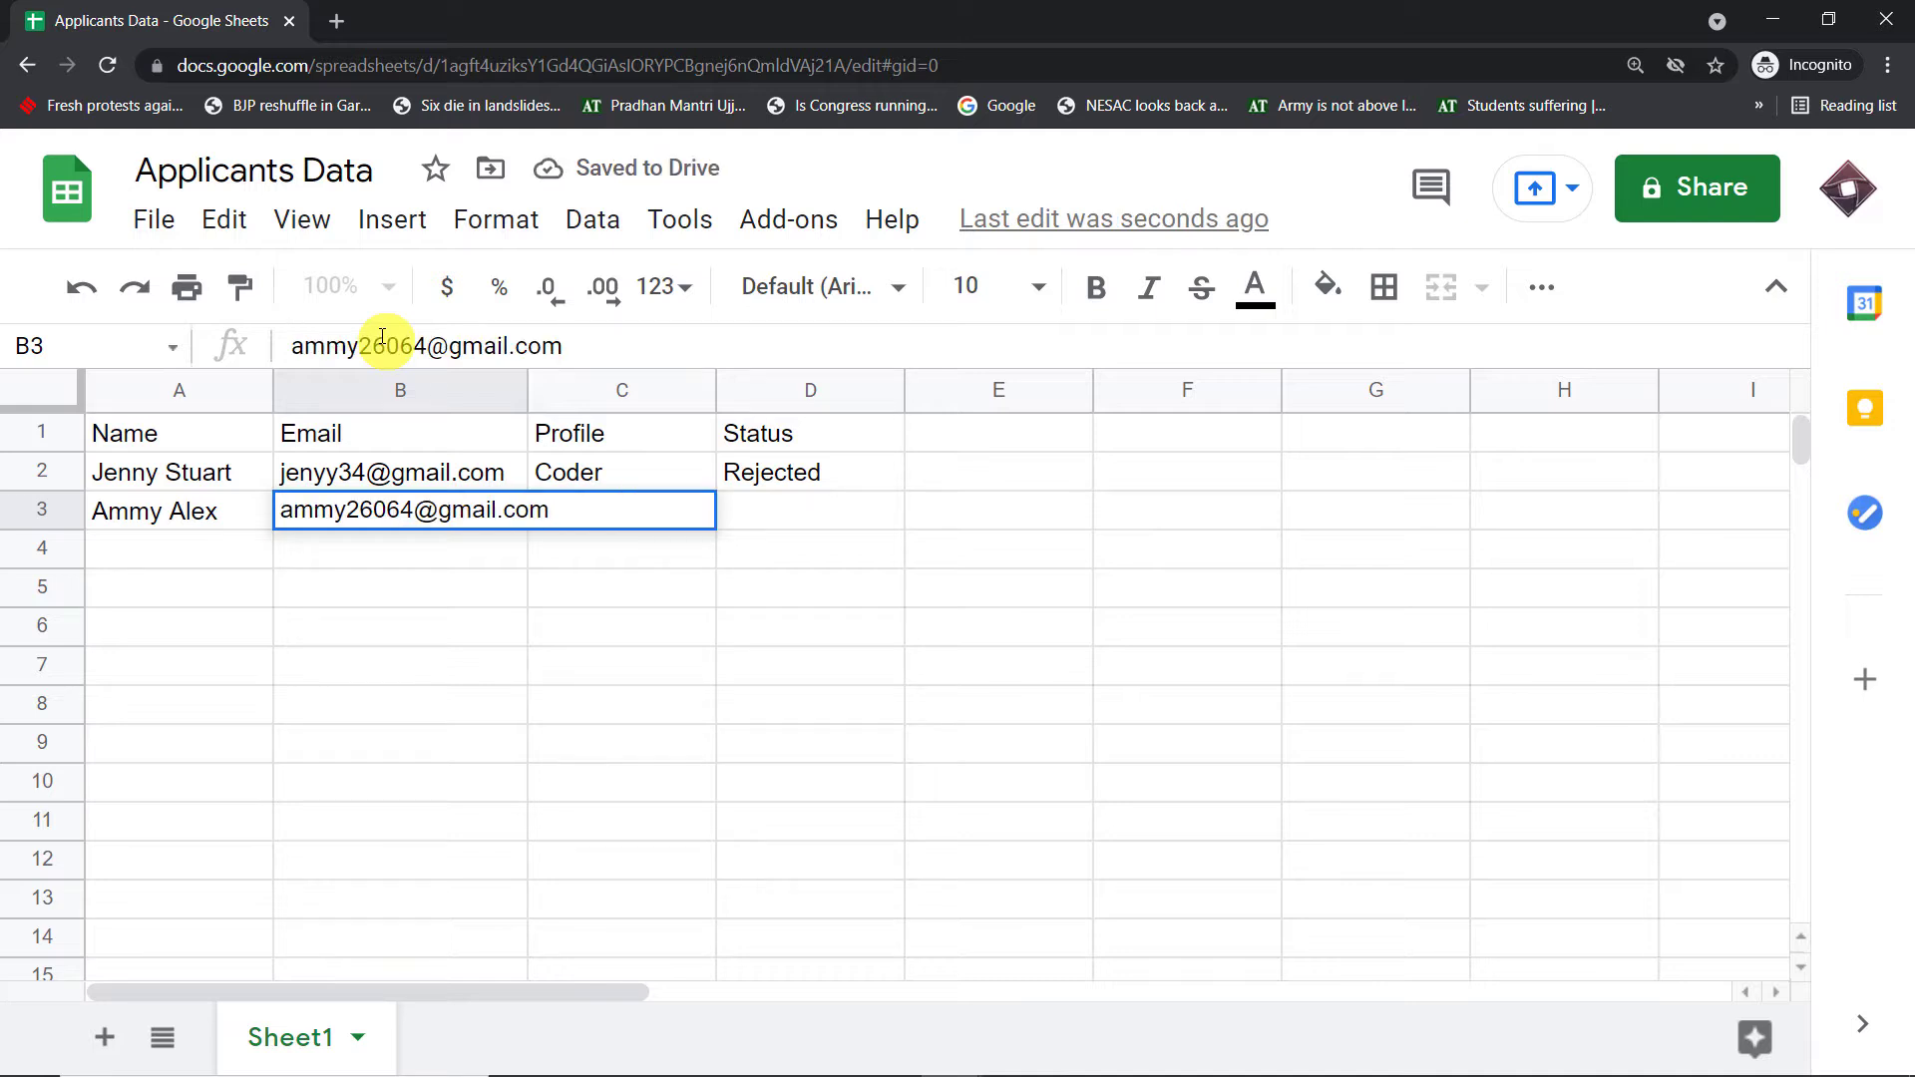
{"action": "left_click", "coordinate": [423, 593]}
{"action": "left_click", "coordinate": [614, 511]}
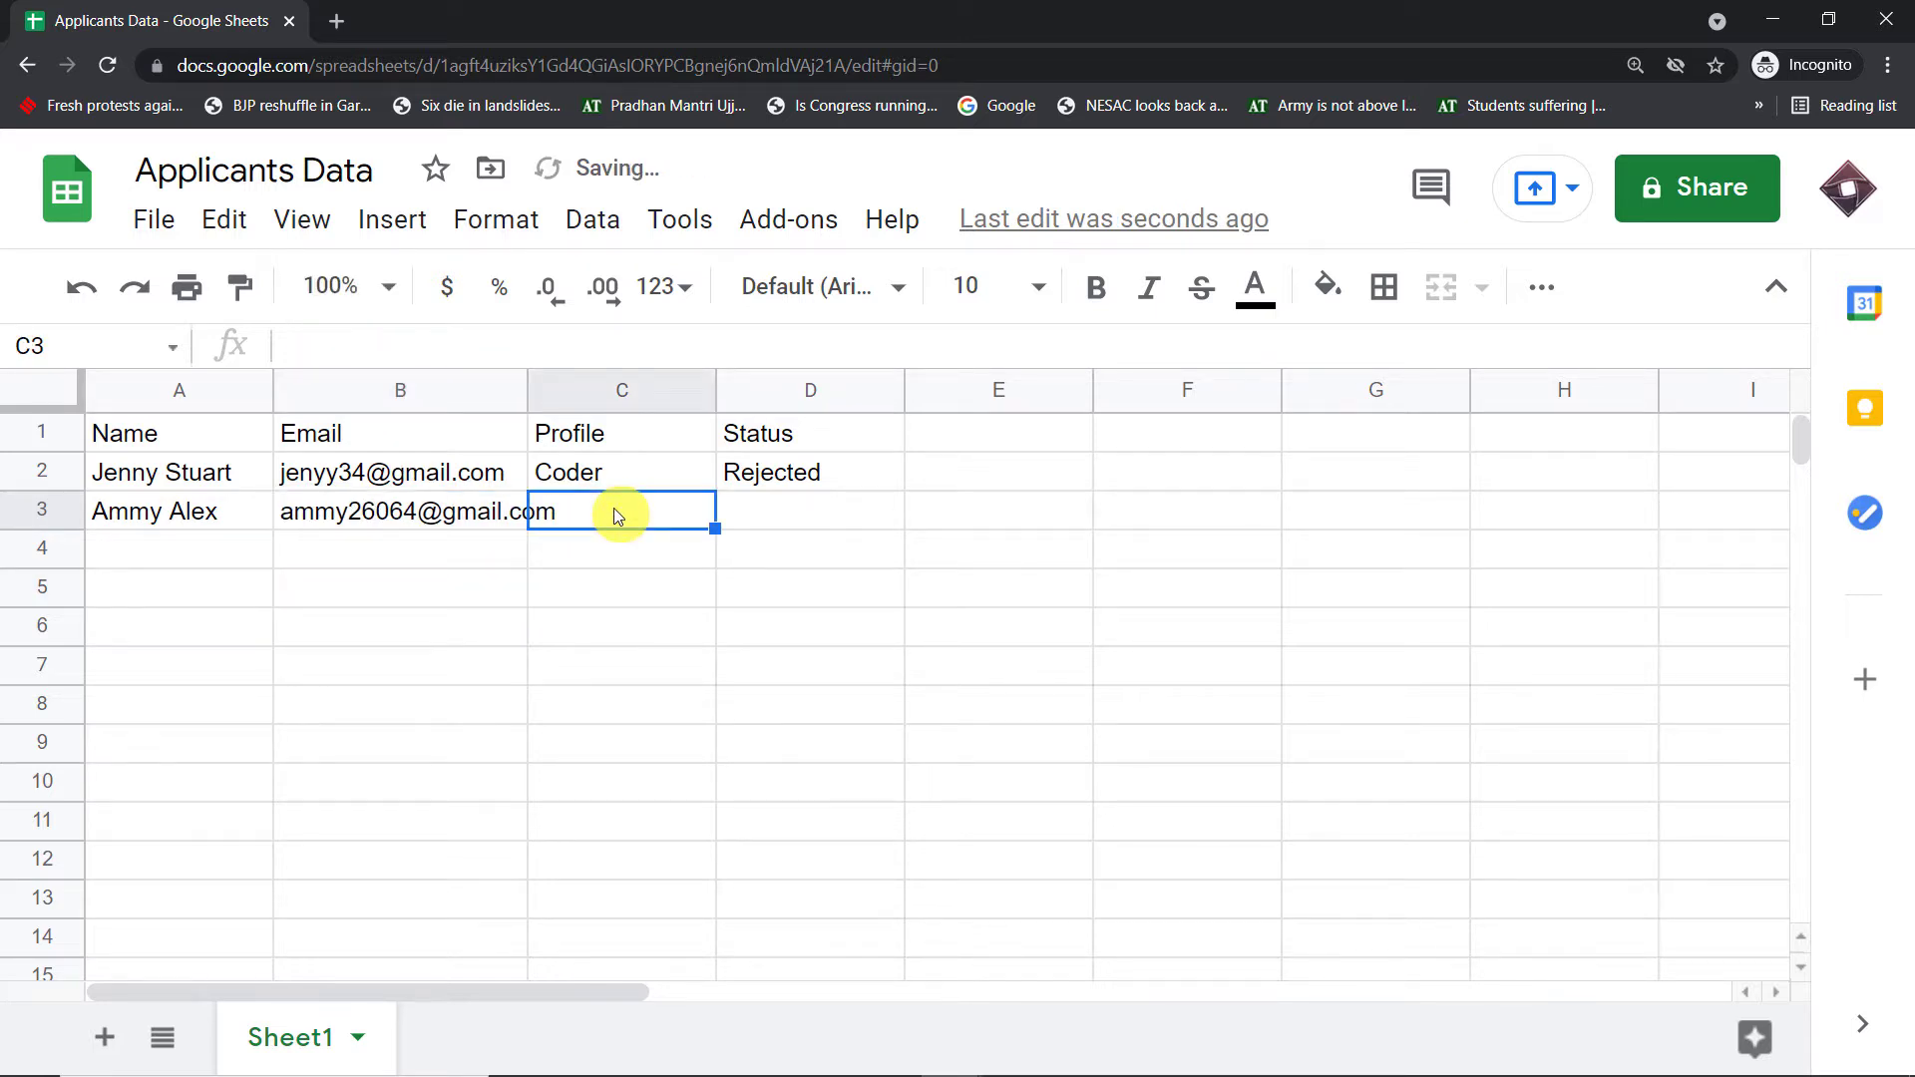
{"action": "type", "text": "Deve"}
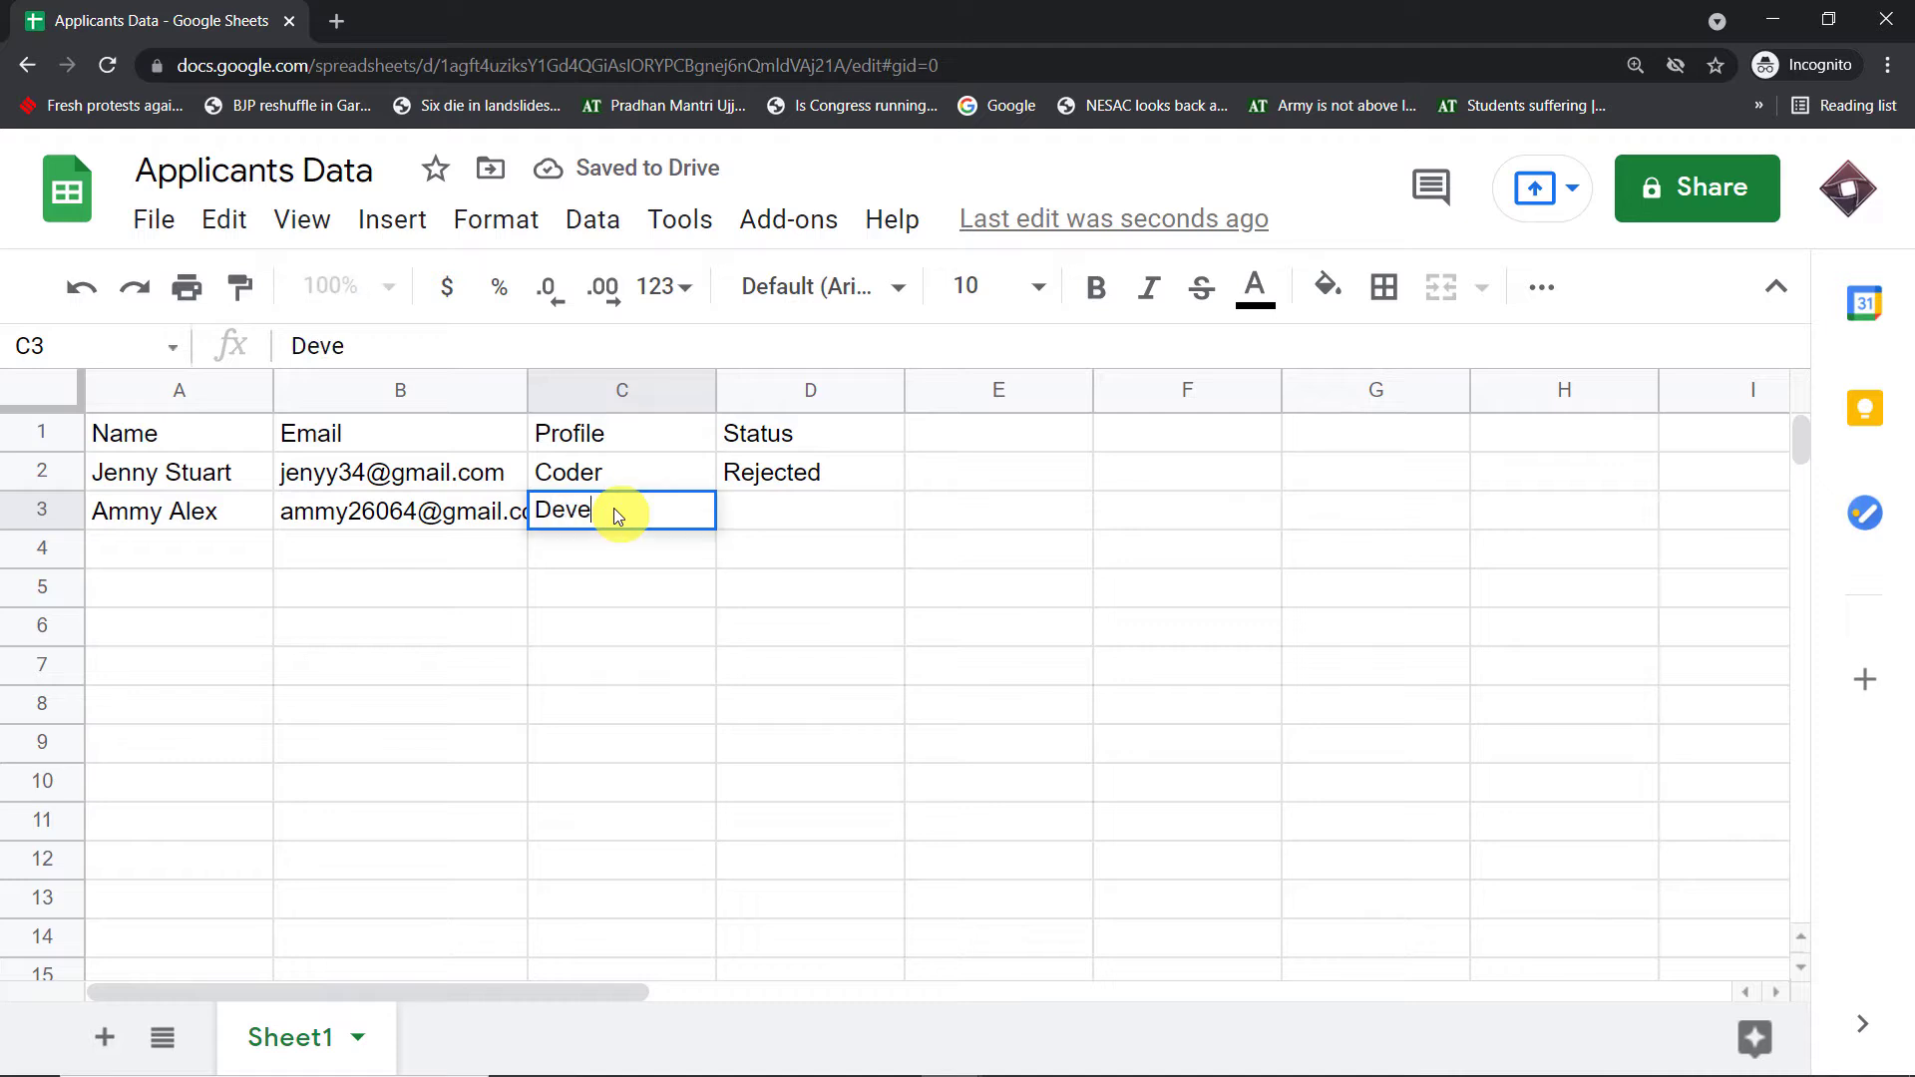
{"action": "type", "text": "loper"}
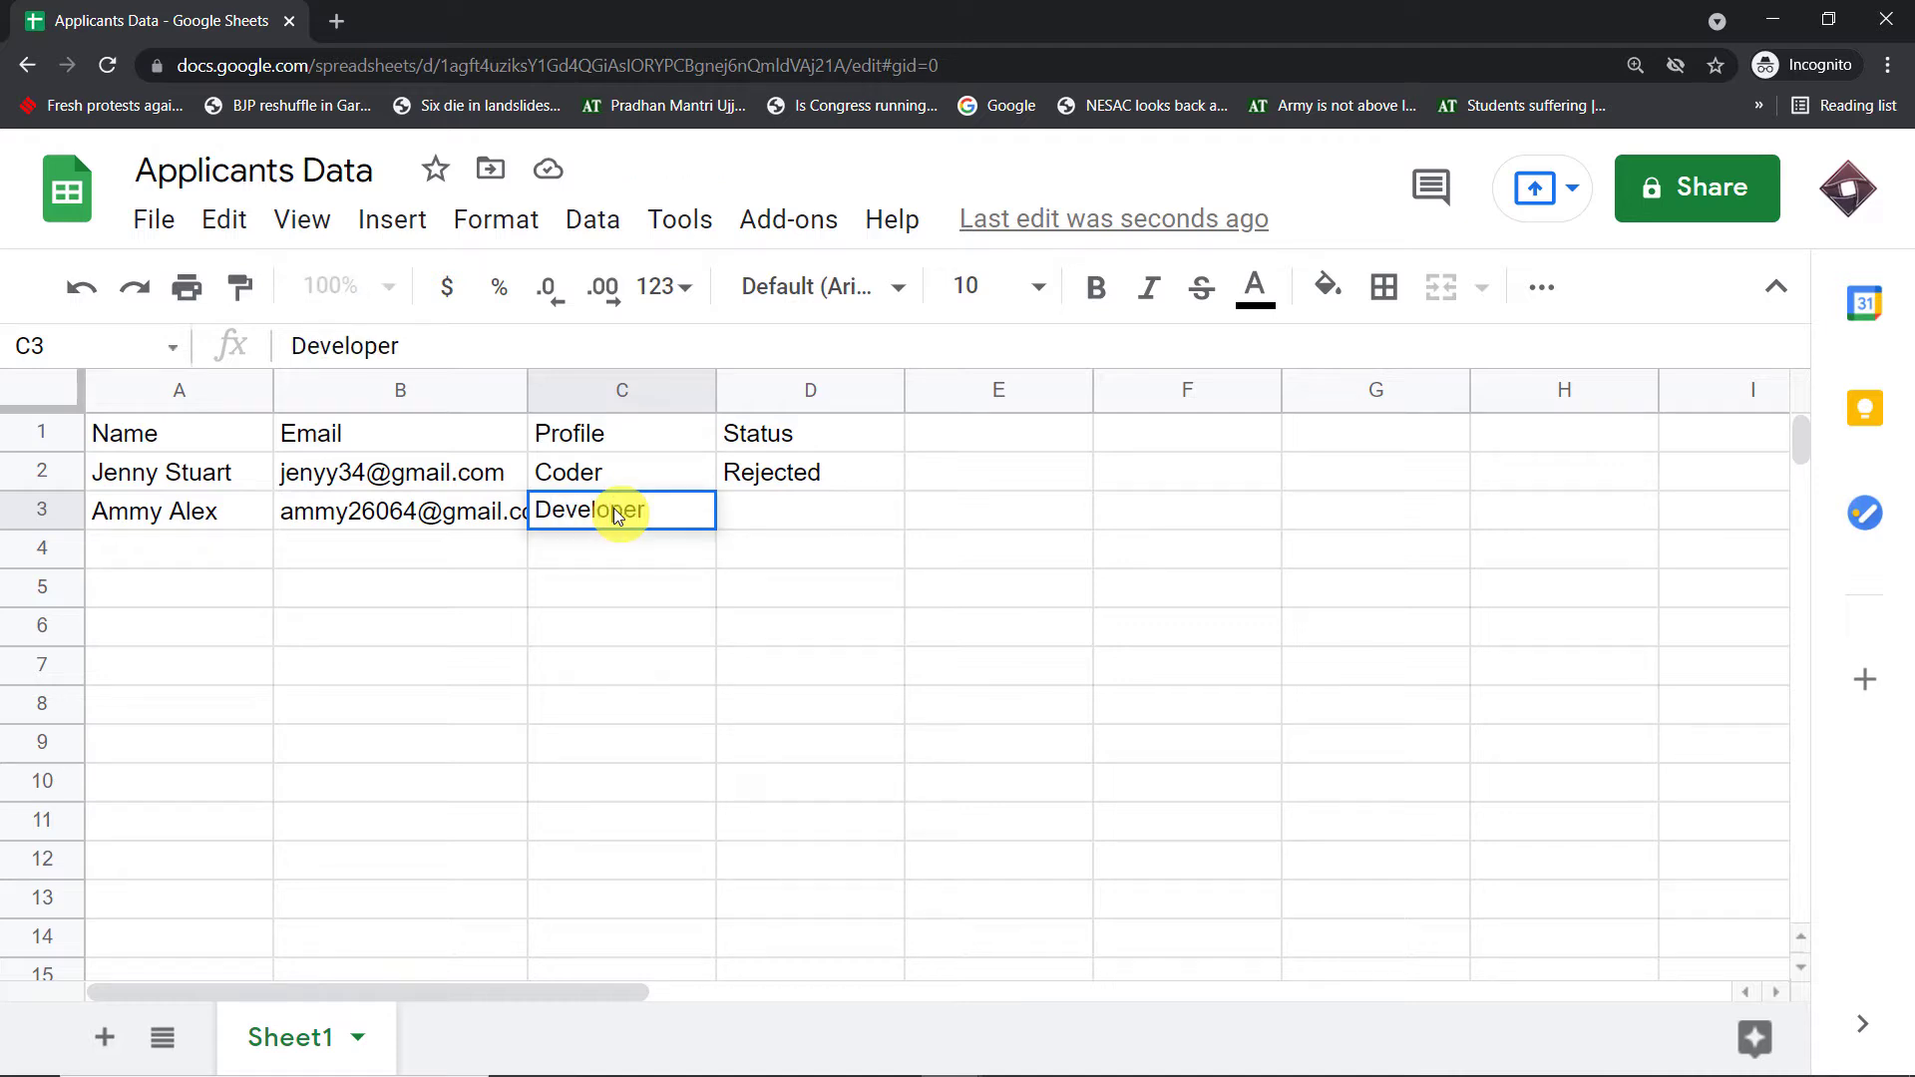
{"action": "left_click", "coordinate": [790, 528]}
{"action": "type", "text": "Rejected"}
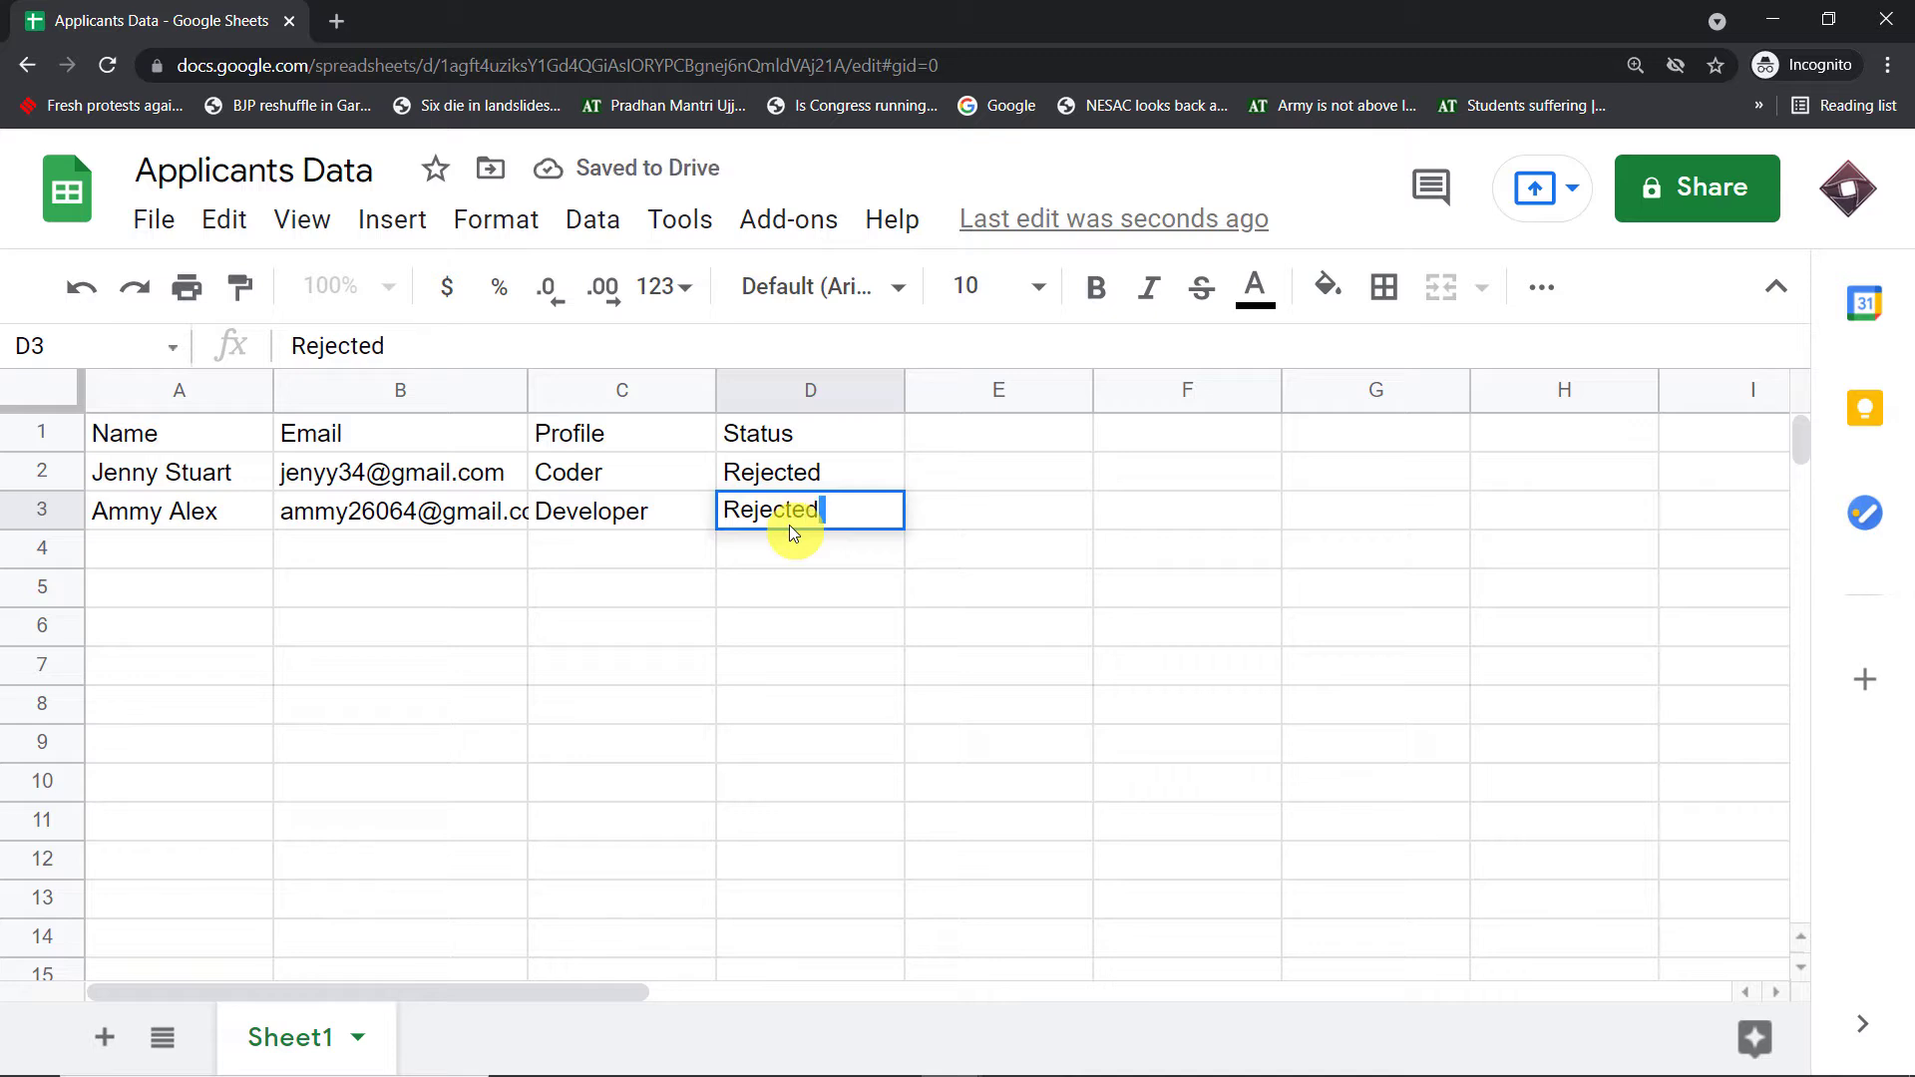
{"action": "left_click", "coordinate": [611, 600]}
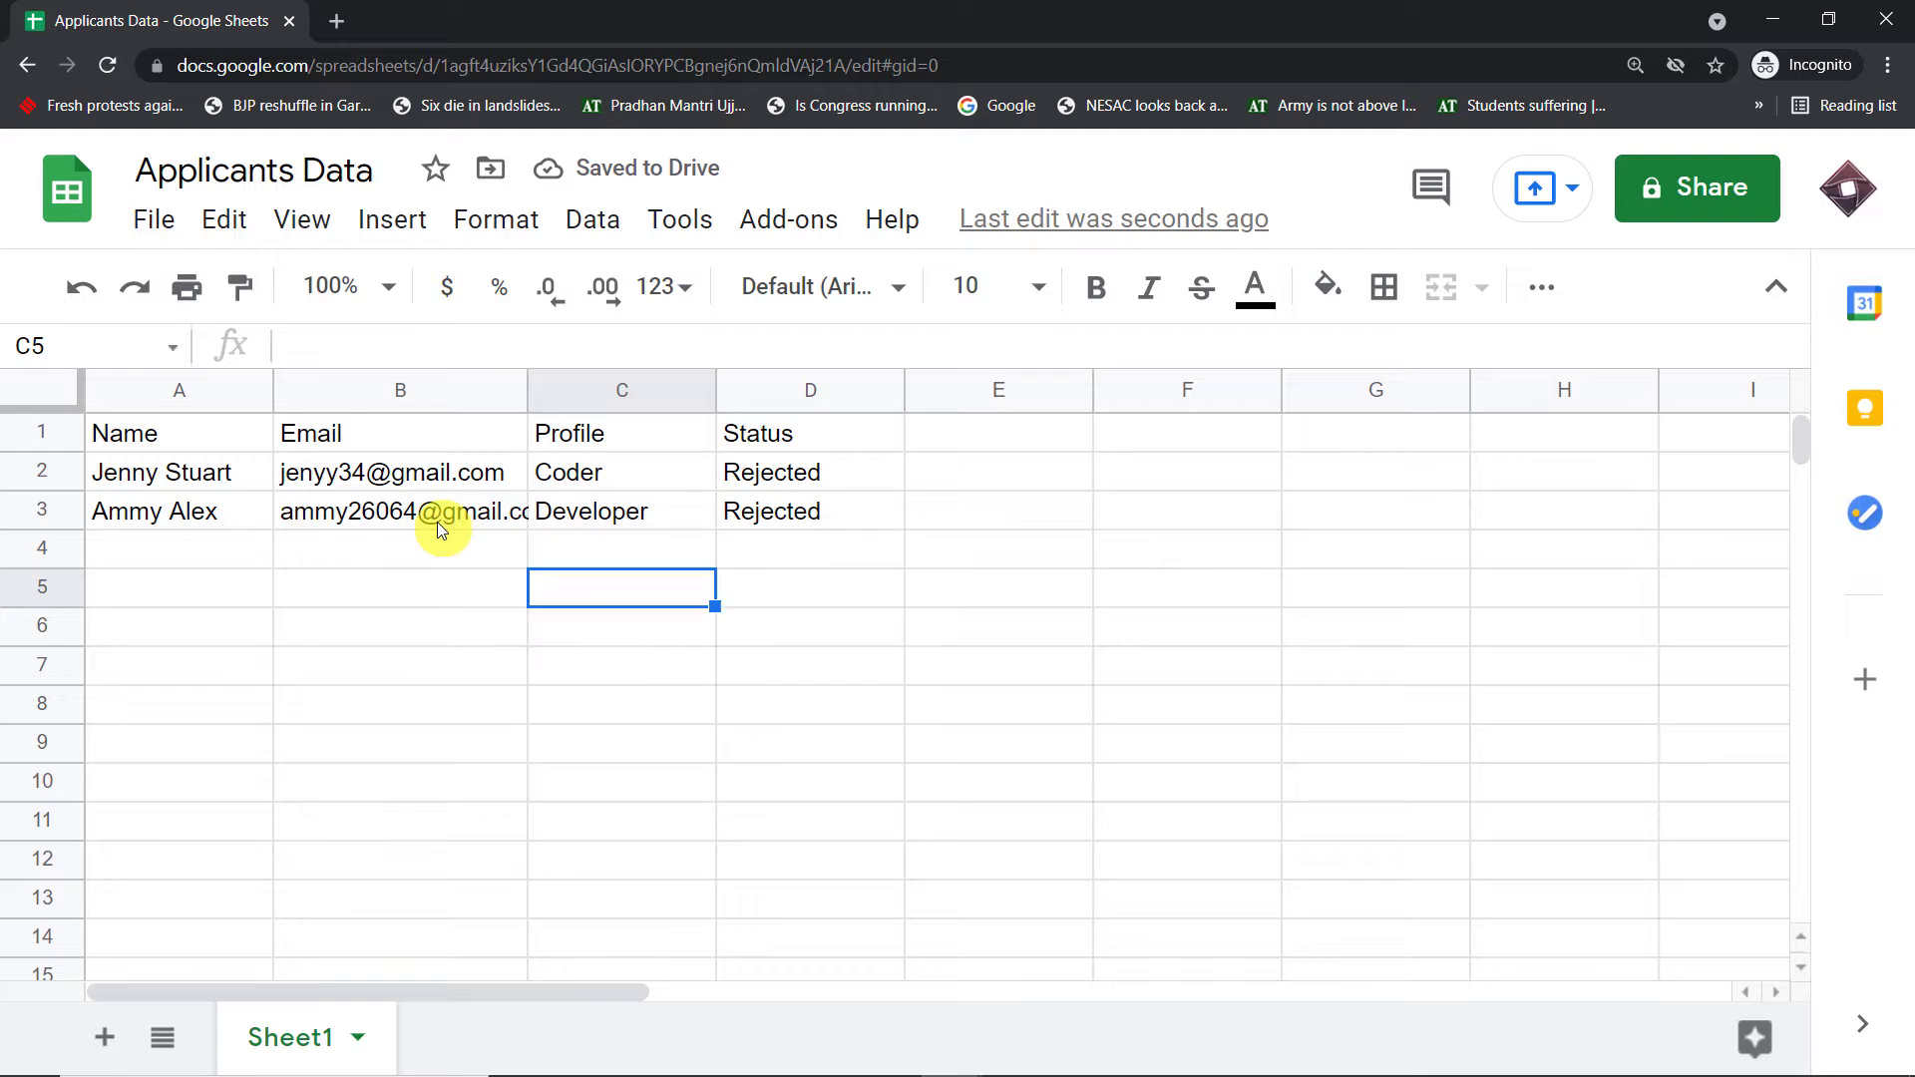
{"action": "mouse_move", "coordinate": [437, 523]}
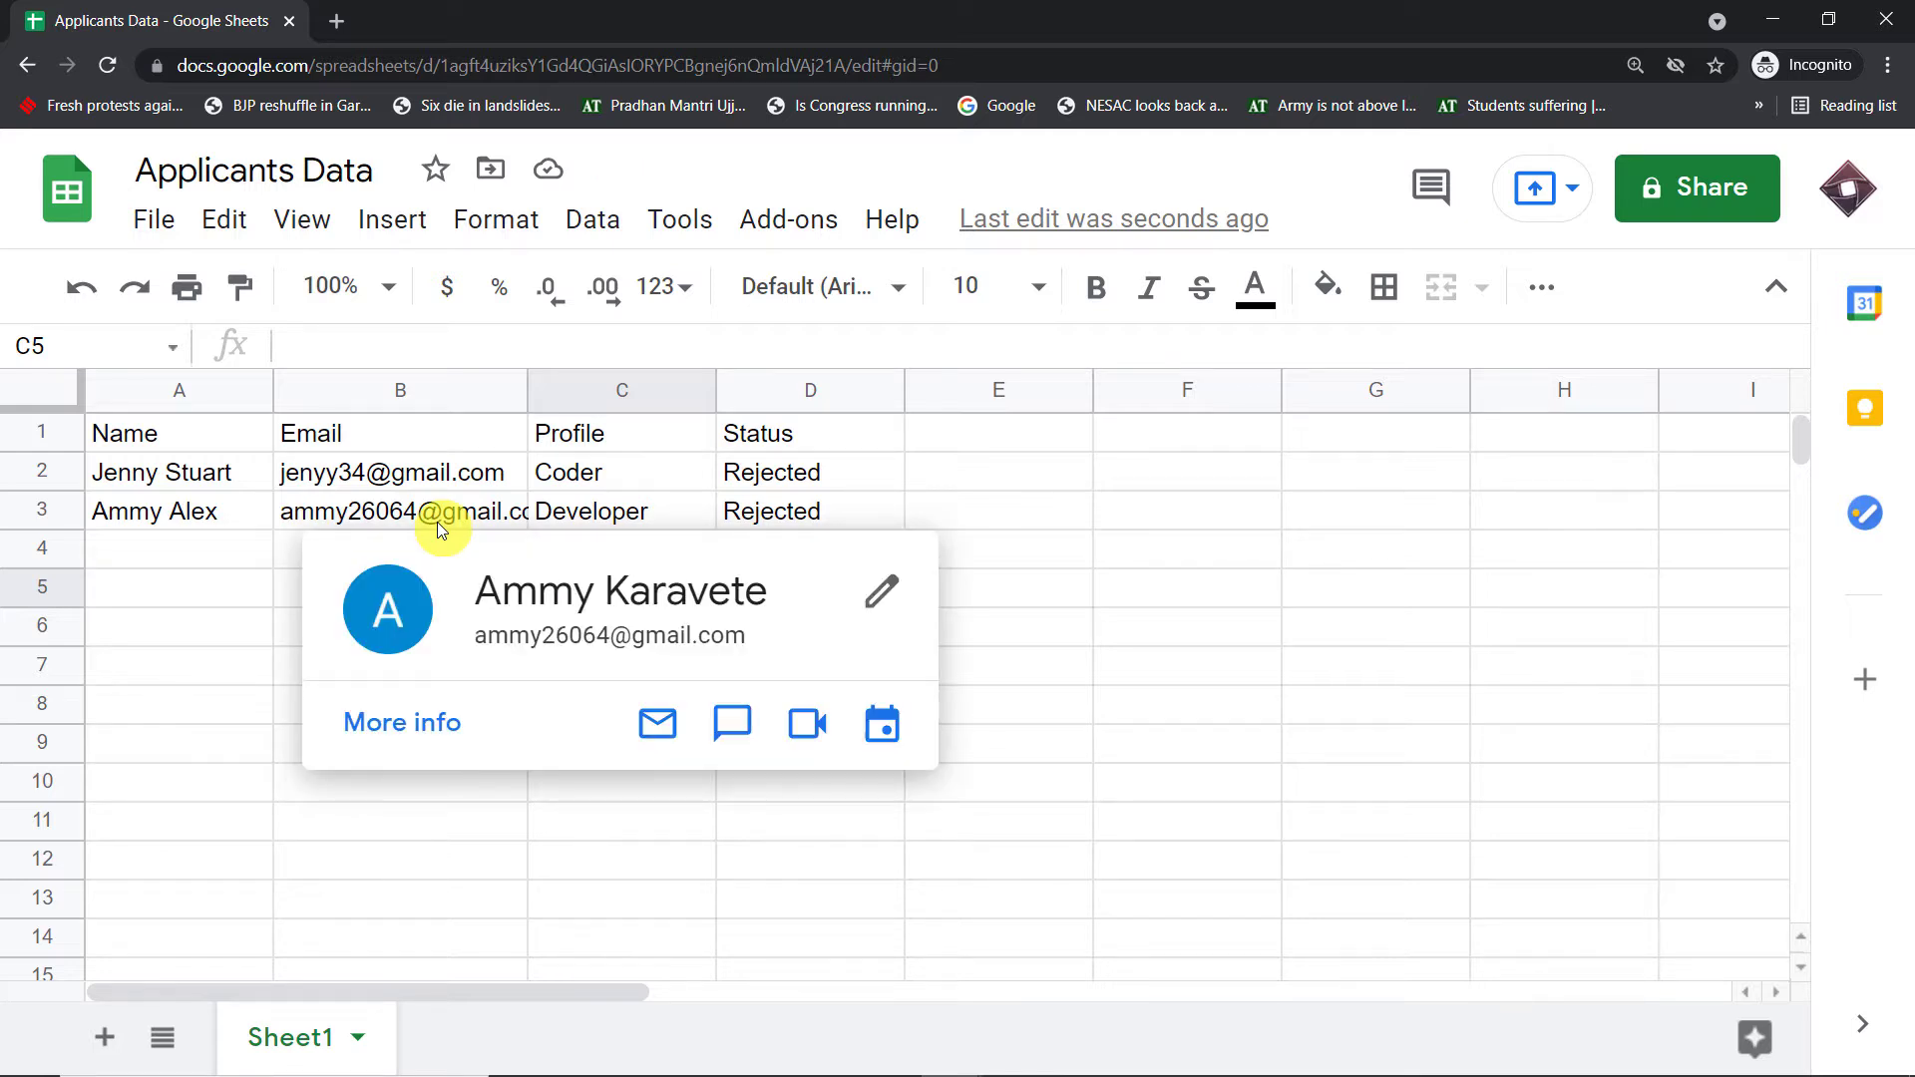
- Open the Application Feedback email in the second applicant's Gmail inbox, highlight 'Developer', then return to Sheets
{"action": "mouse_move", "coordinate": [962, 1053]}
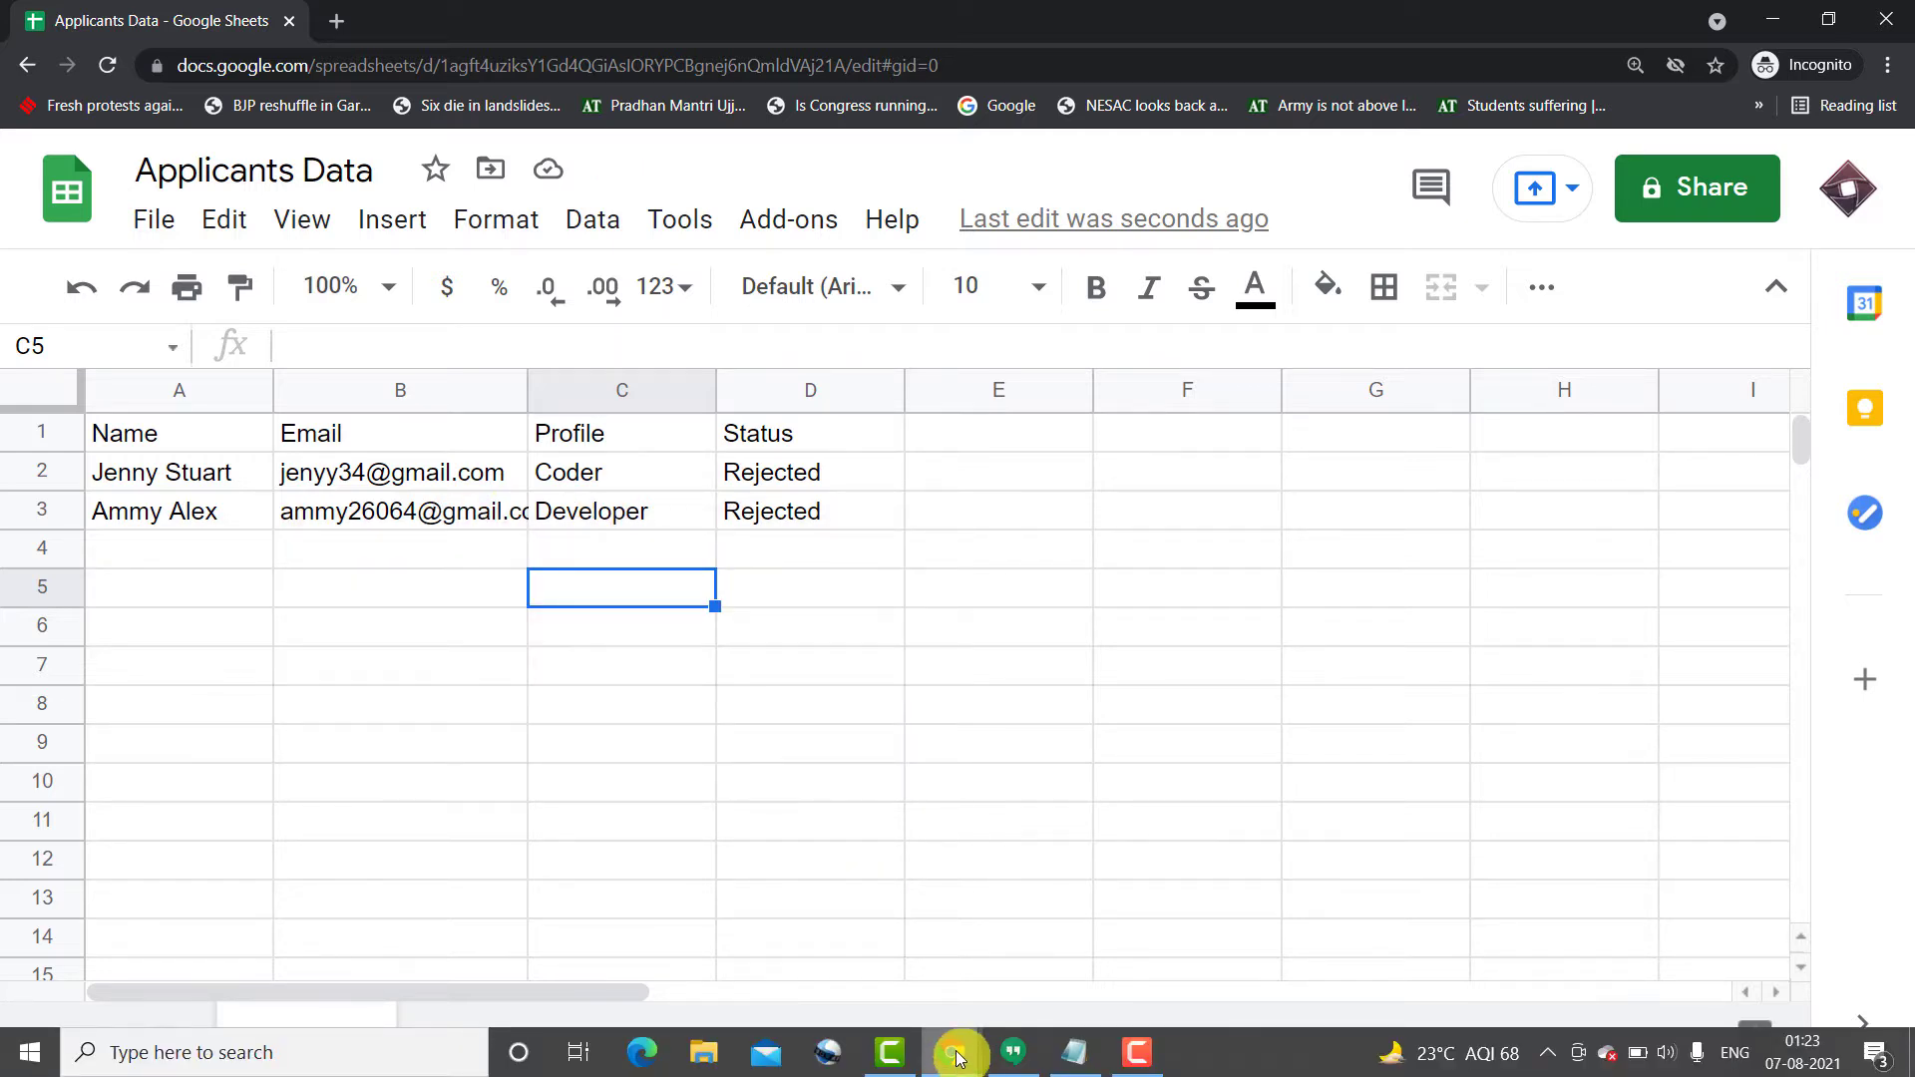
{"action": "left_click", "coordinate": [801, 943]}
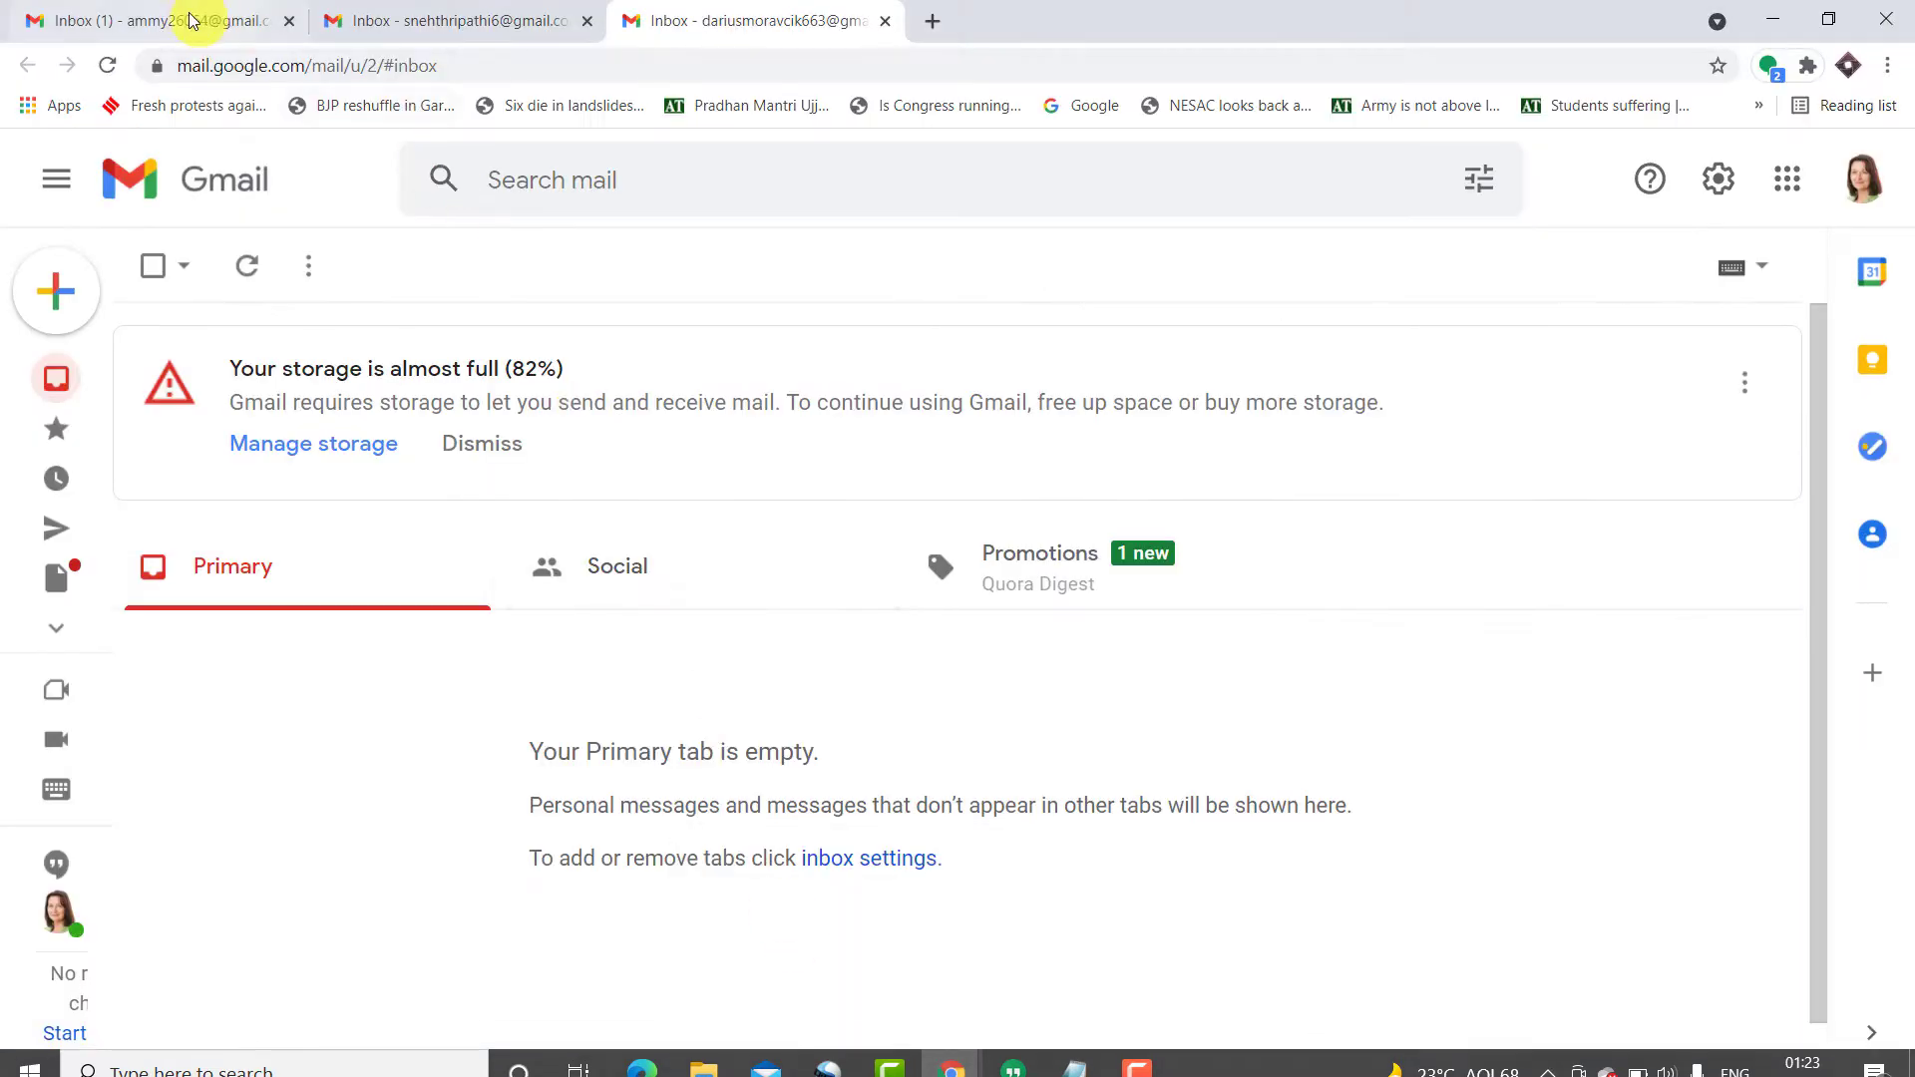
{"action": "left_click", "coordinate": [192, 20]}
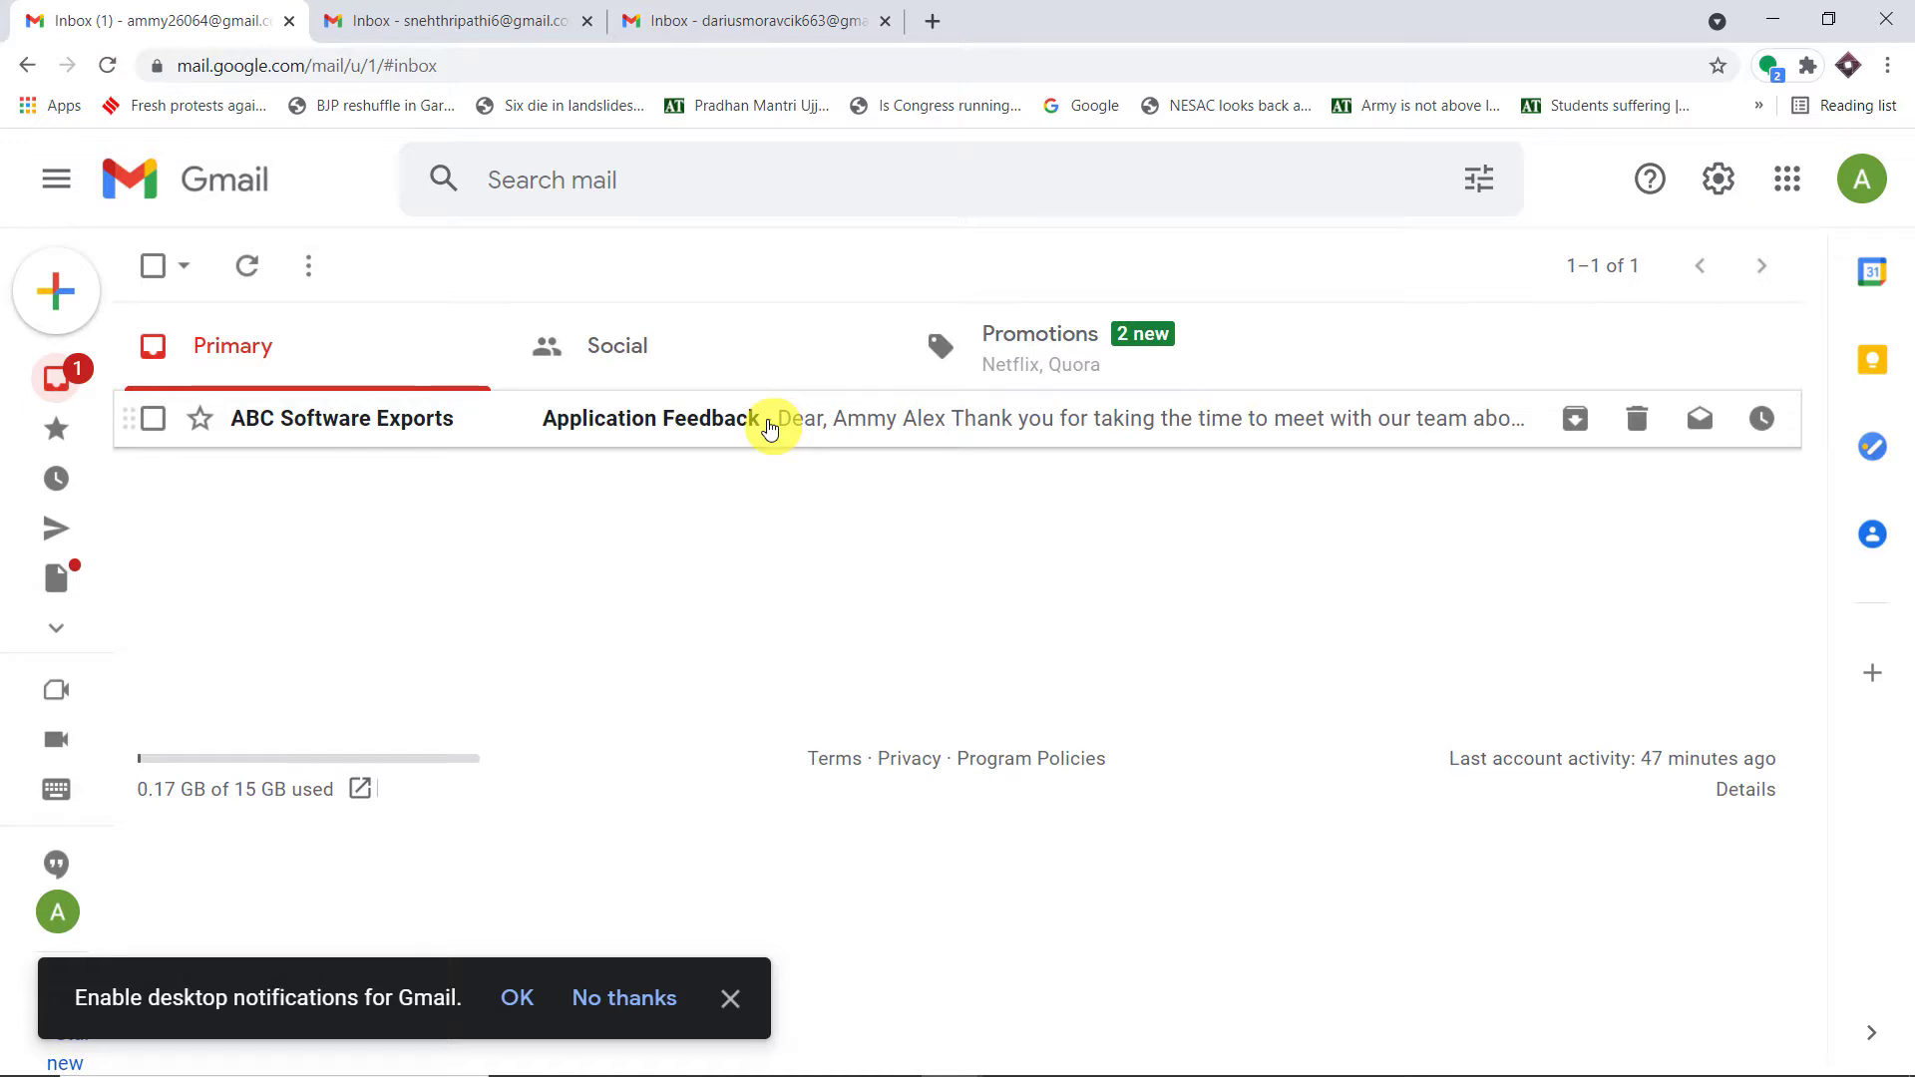
{"action": "left_click", "coordinate": [770, 427]}
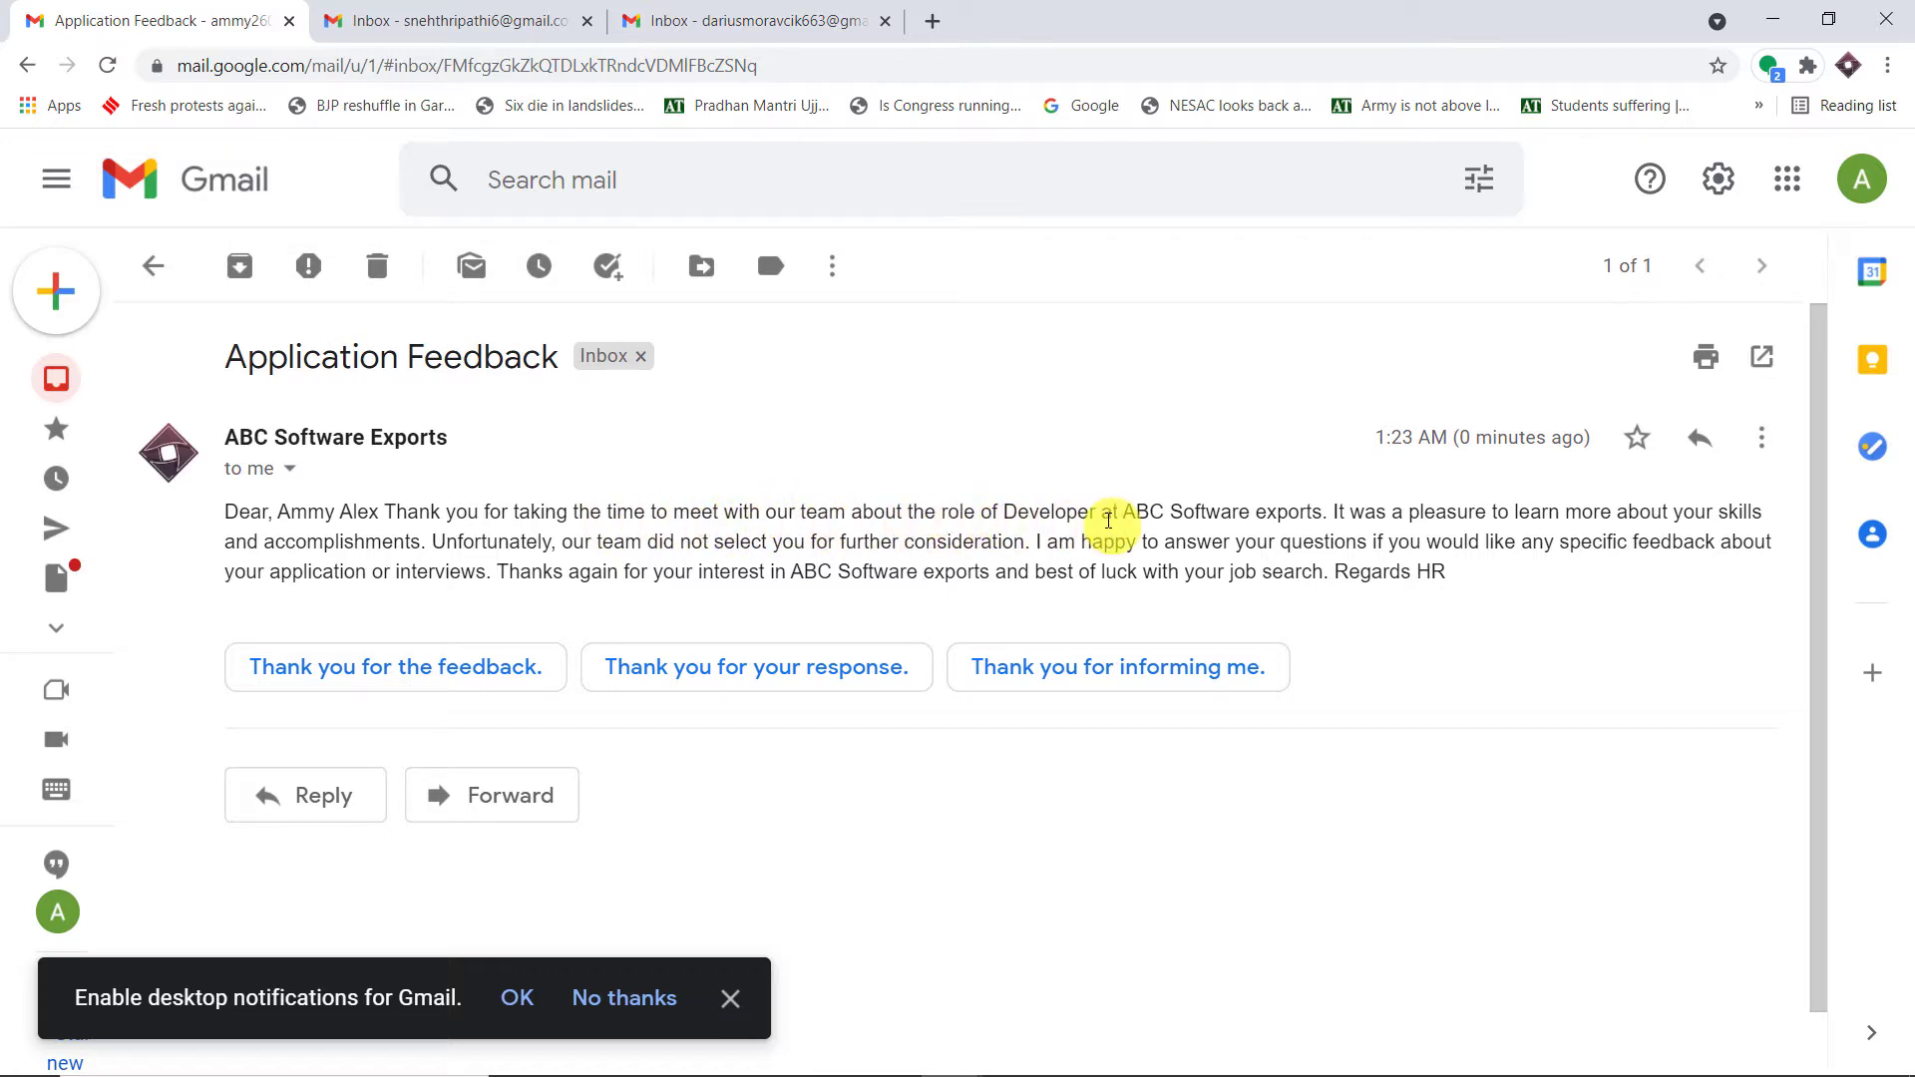
{"action": "left_click_drag", "start_coordinate": [1097, 514], "coordinate": [1028, 516]}
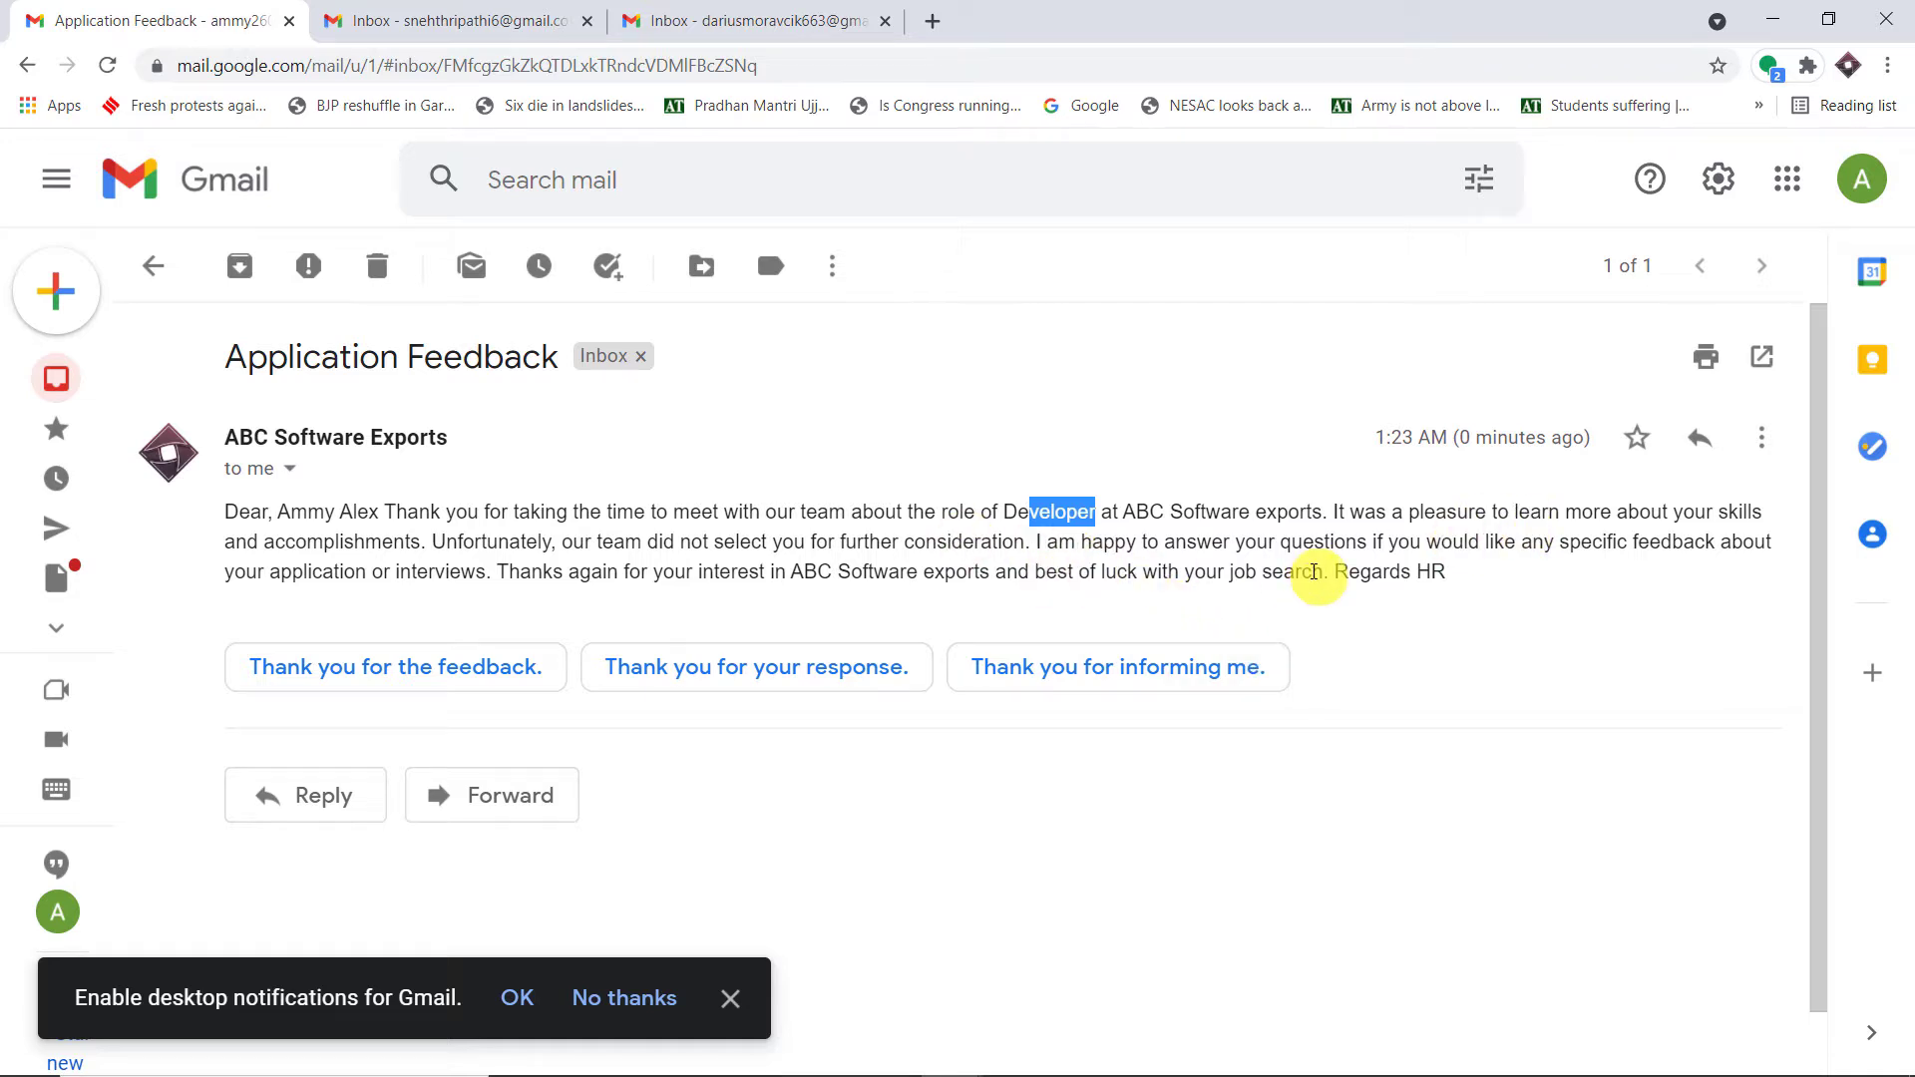
{"action": "mouse_move", "coordinate": [960, 1053]}
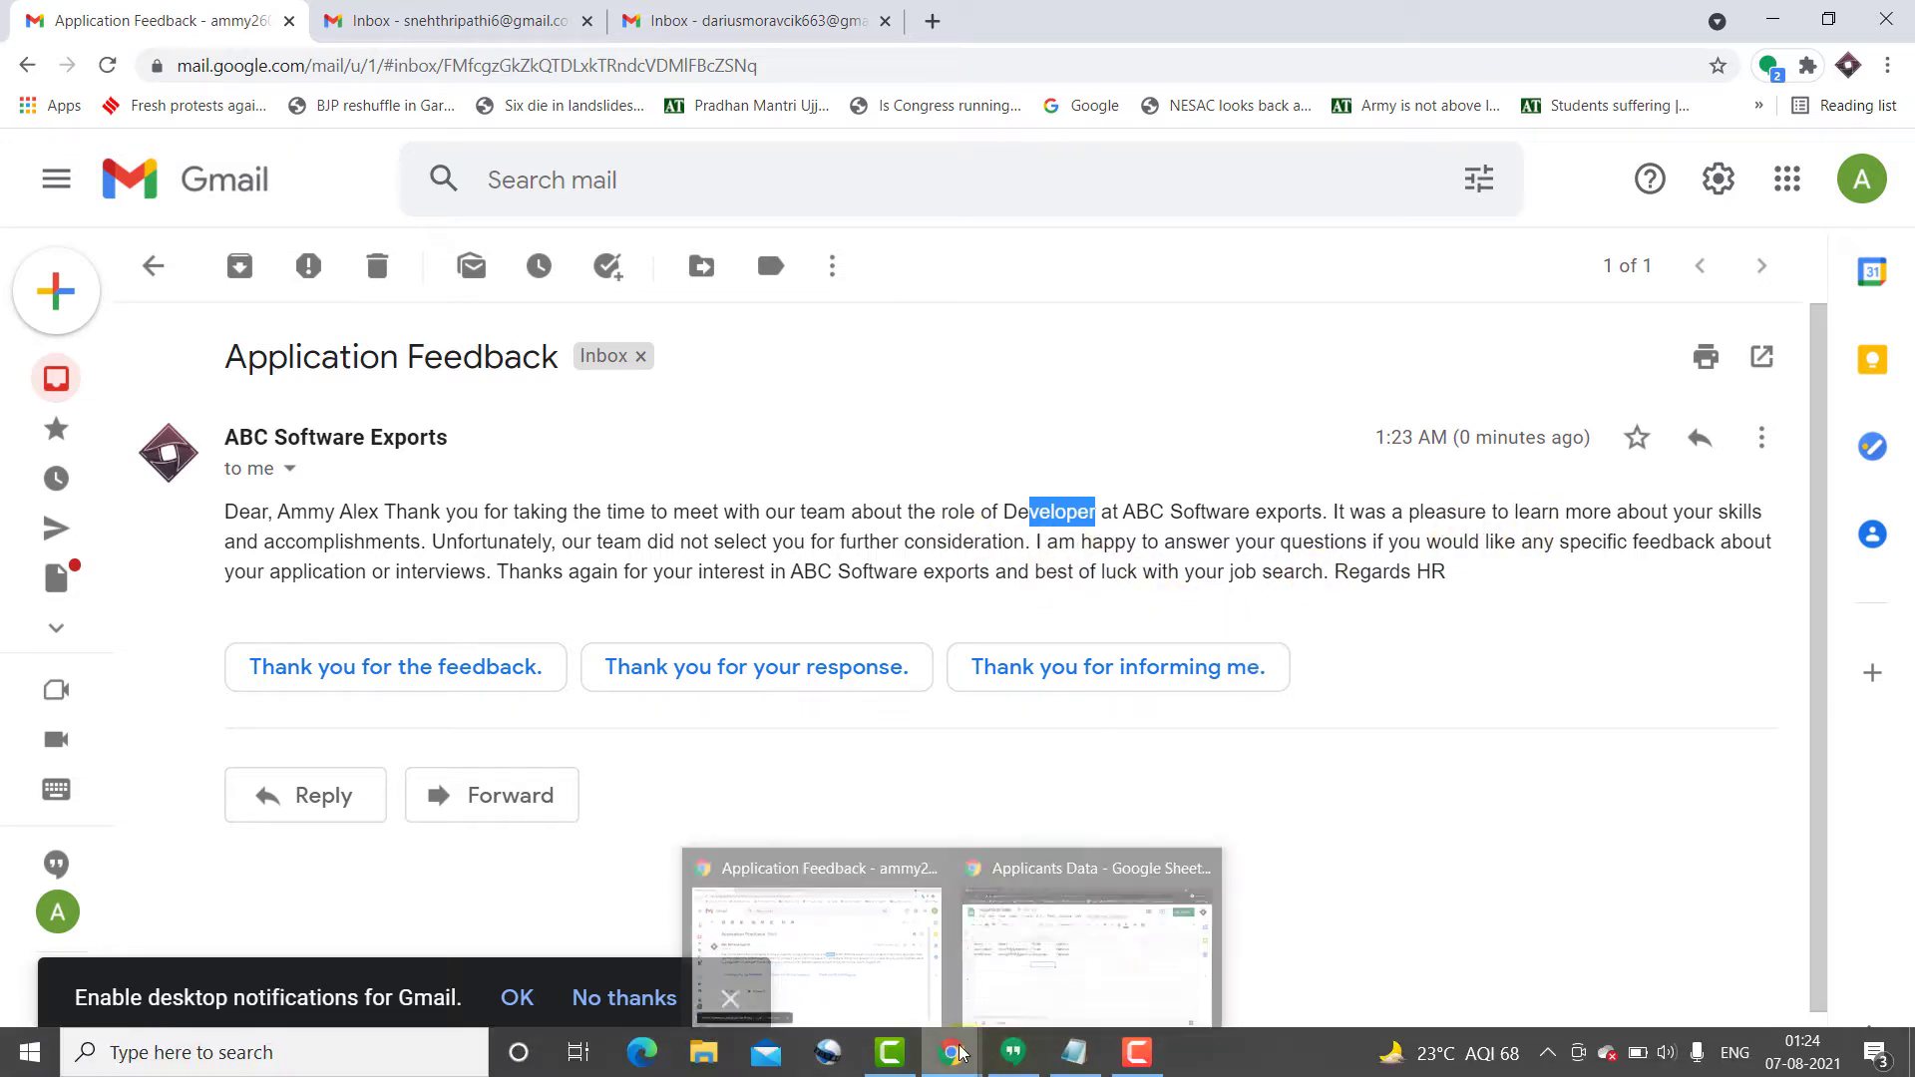
{"action": "left_click", "coordinate": [1063, 897]}
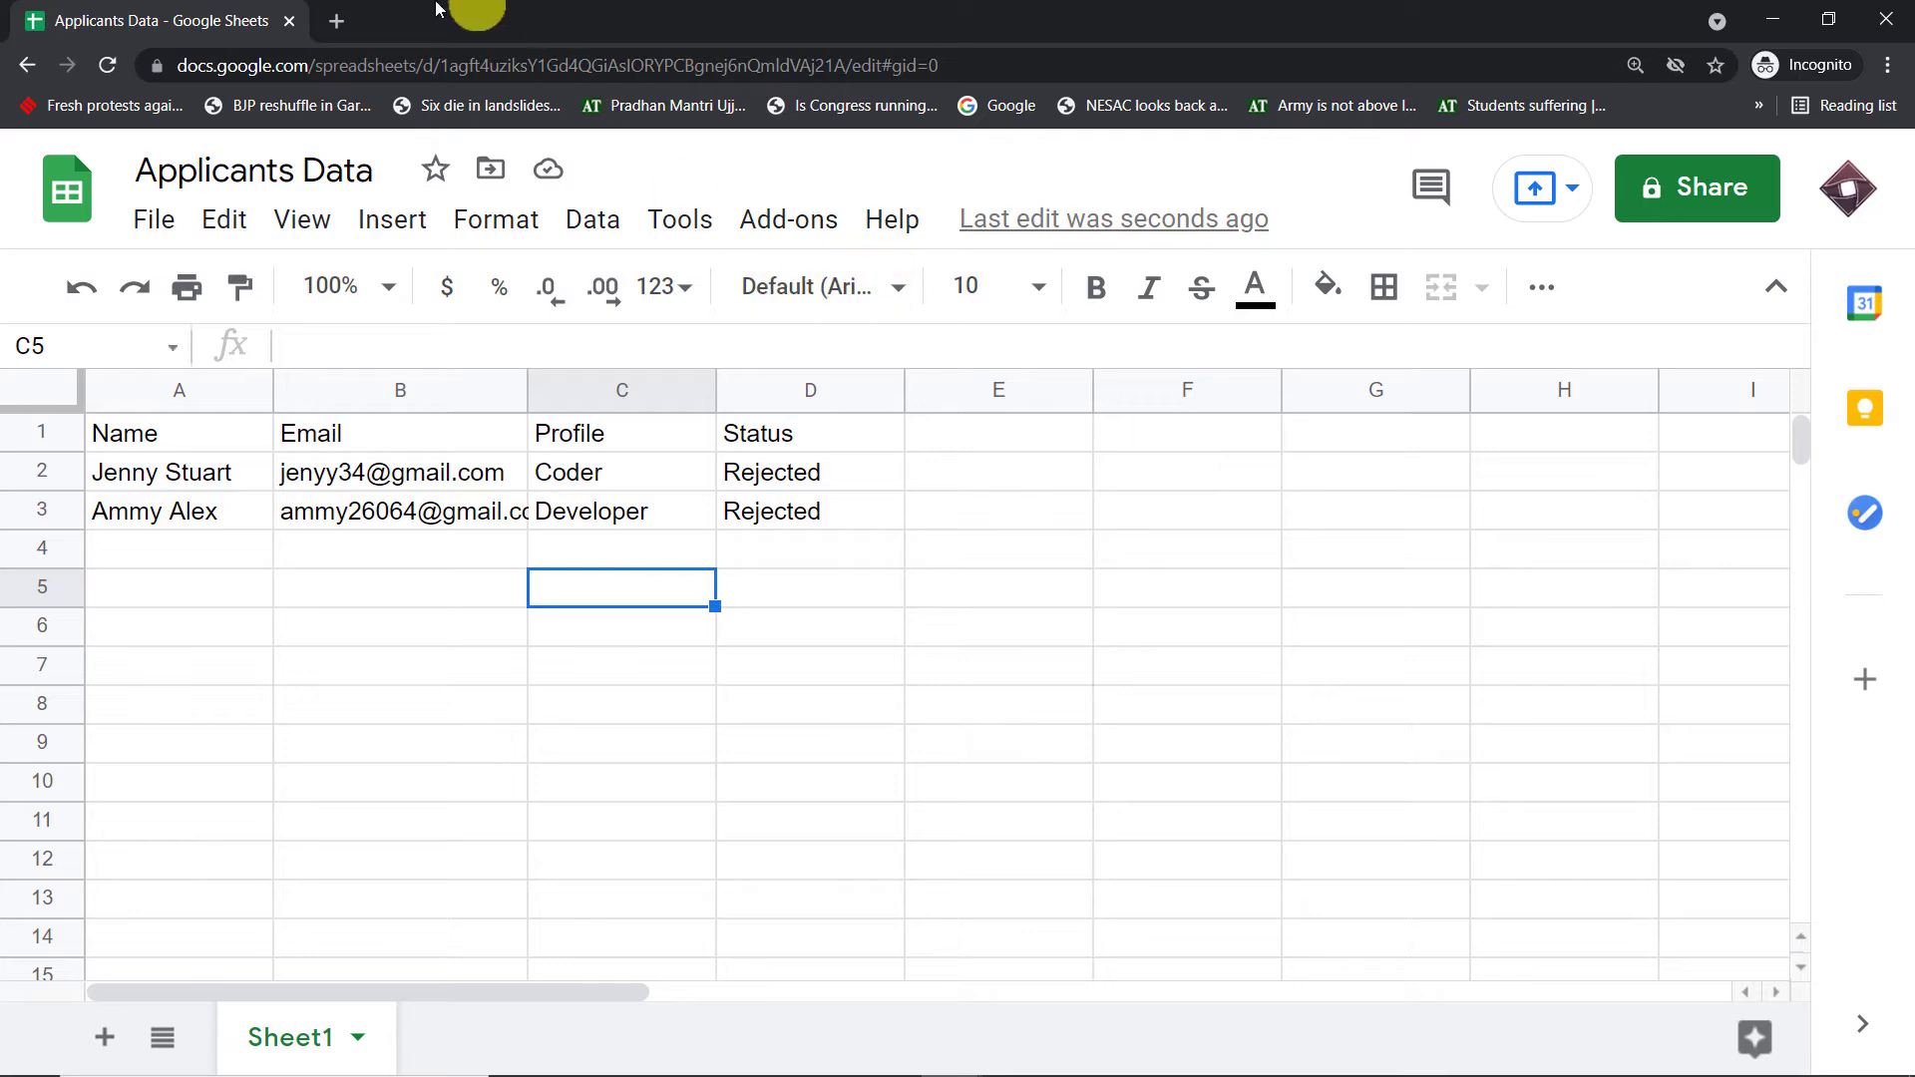
- Open a blank new browser tab beside the Applicants Data sheet
{"action": "left_click", "coordinate": [339, 21]}
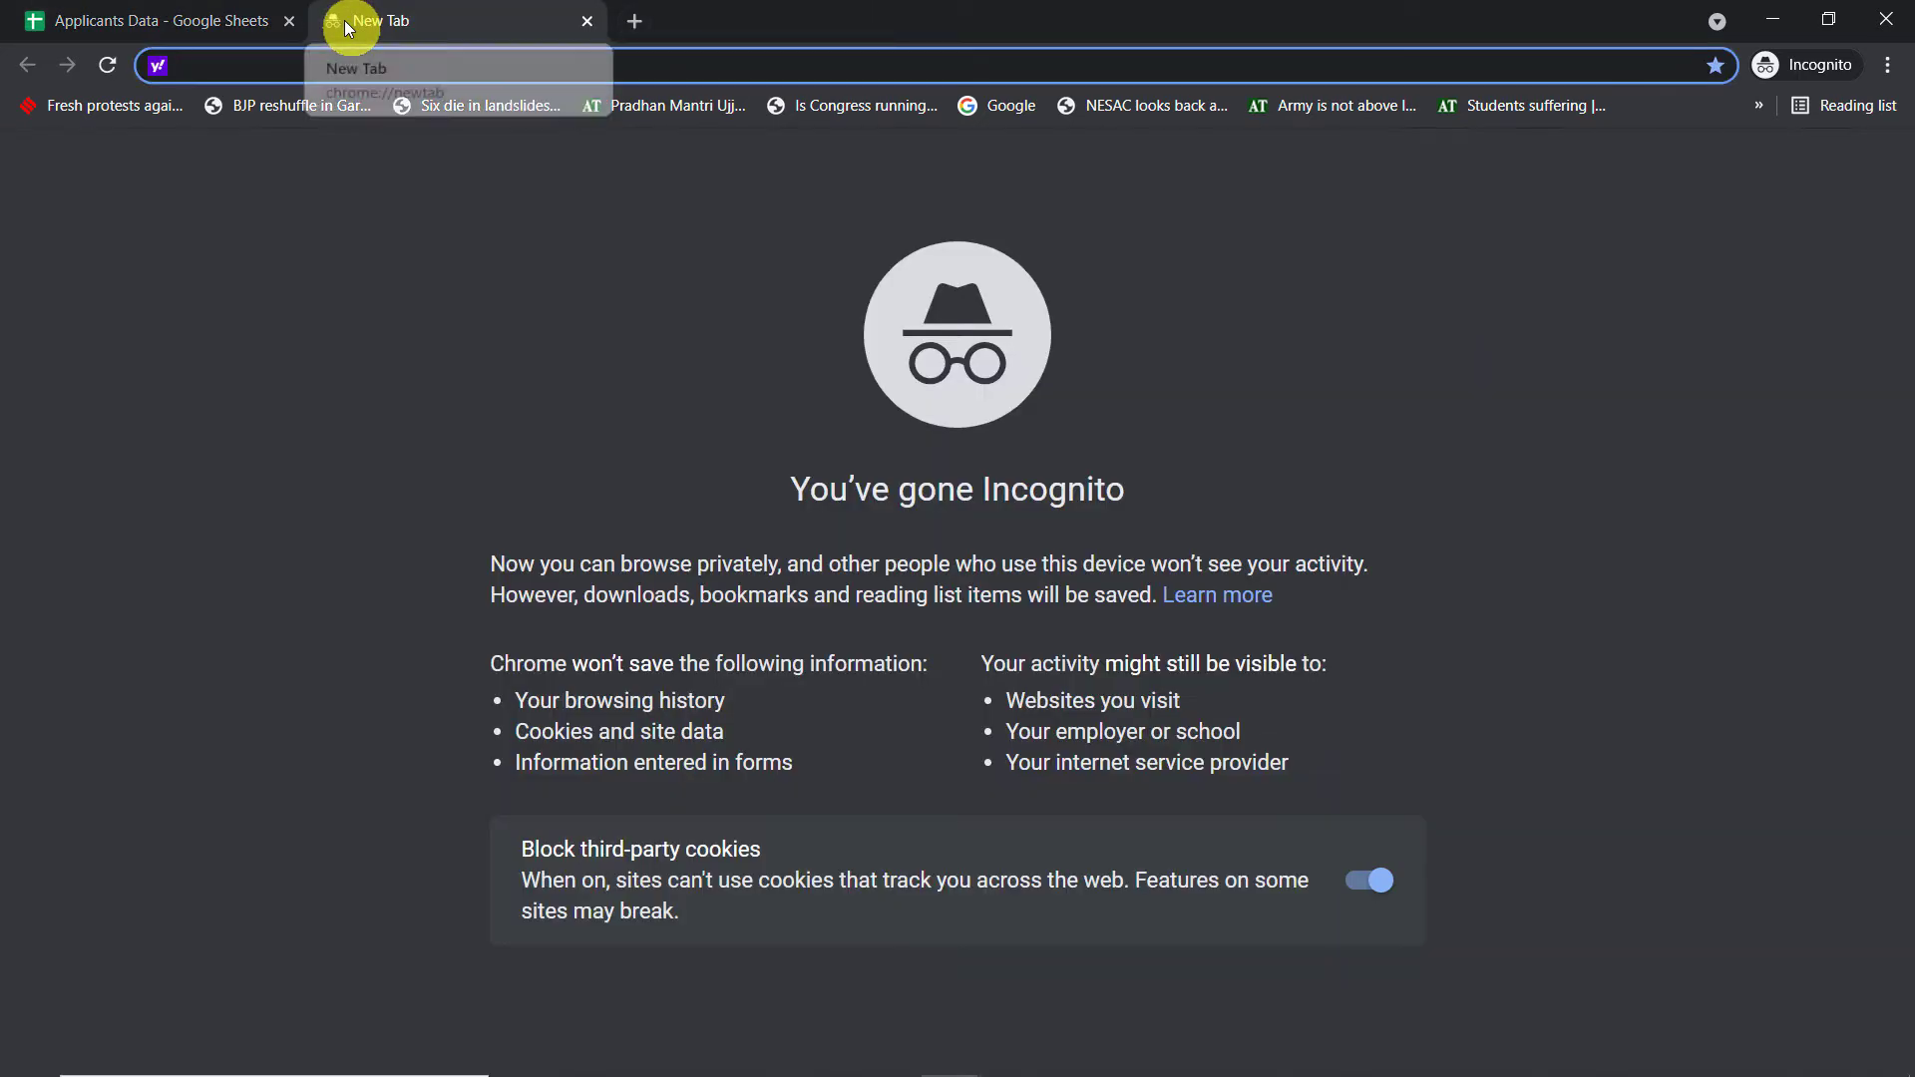
- Load pabbly.com, enter the account area and launch Pabbly Connect from its app card
{"action": "type", "text": "pabbly.com"}
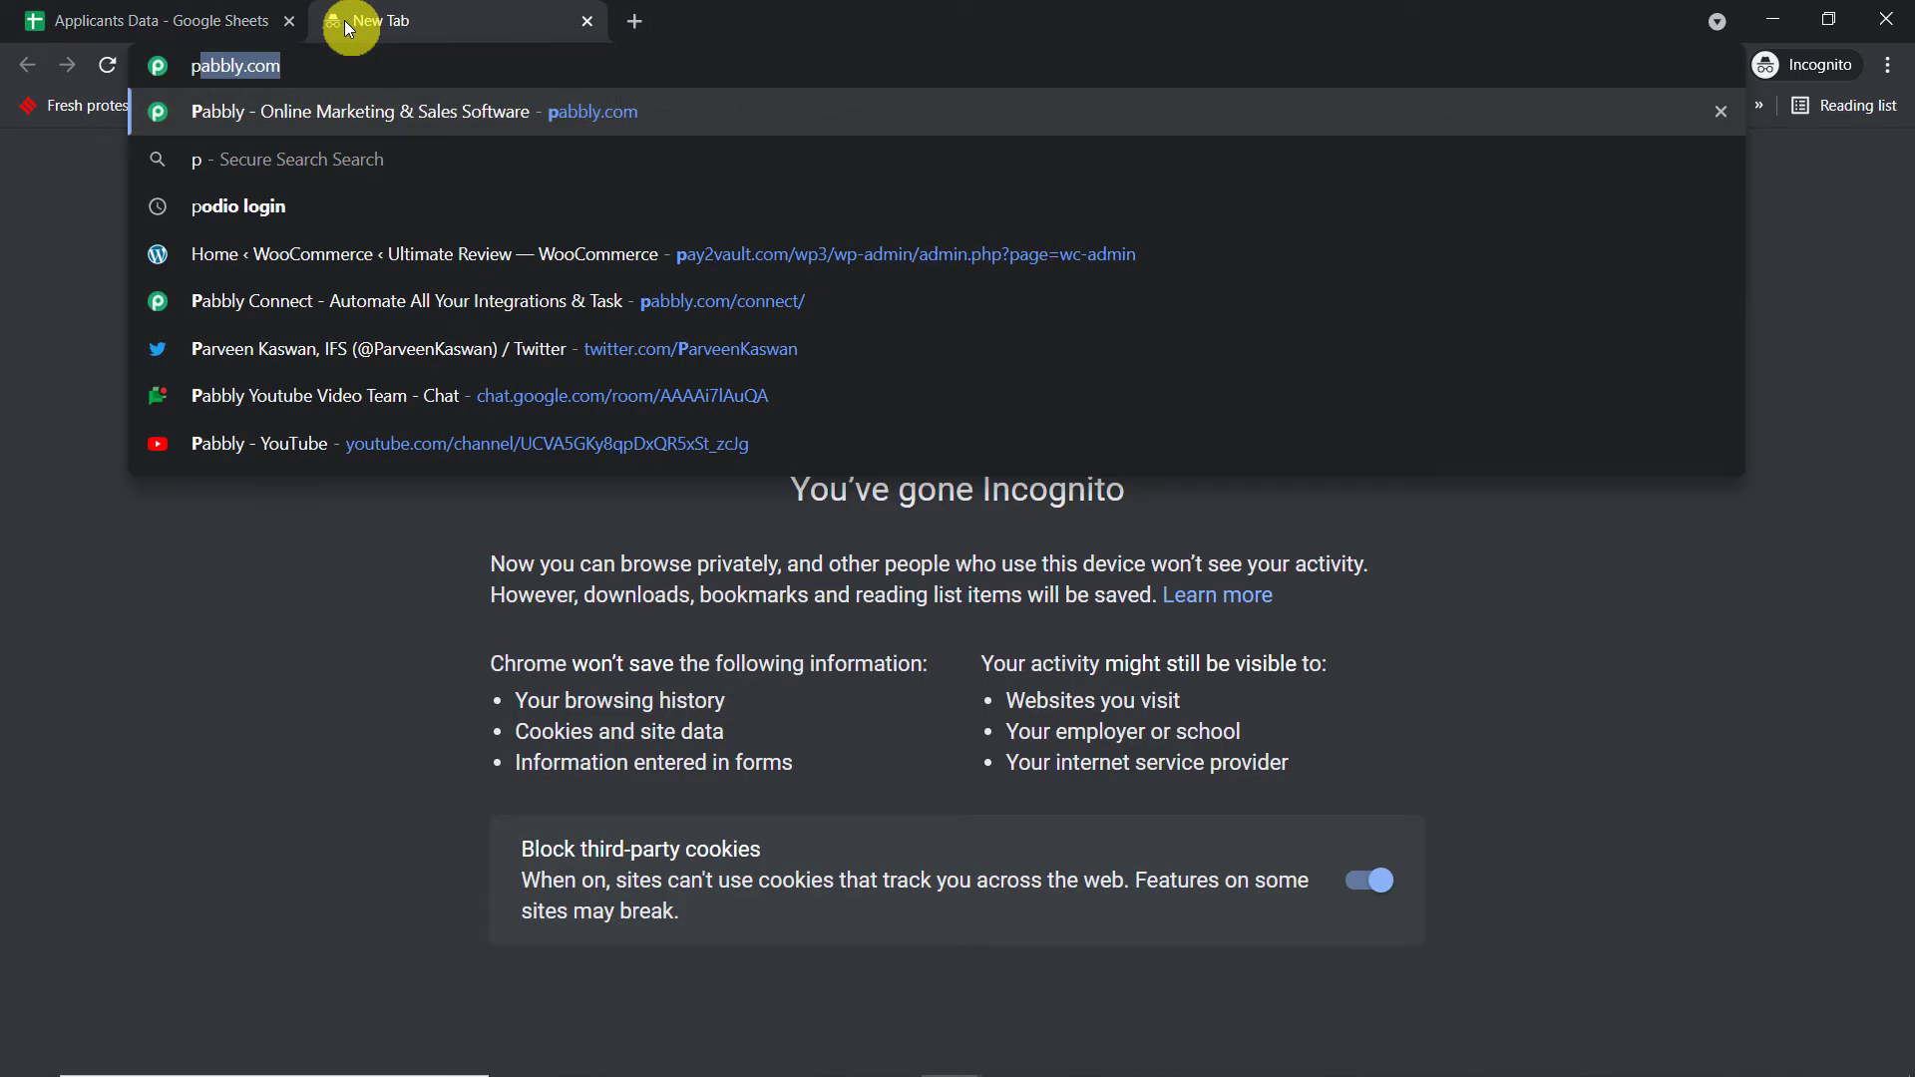
{"action": "key", "text": "Return"}
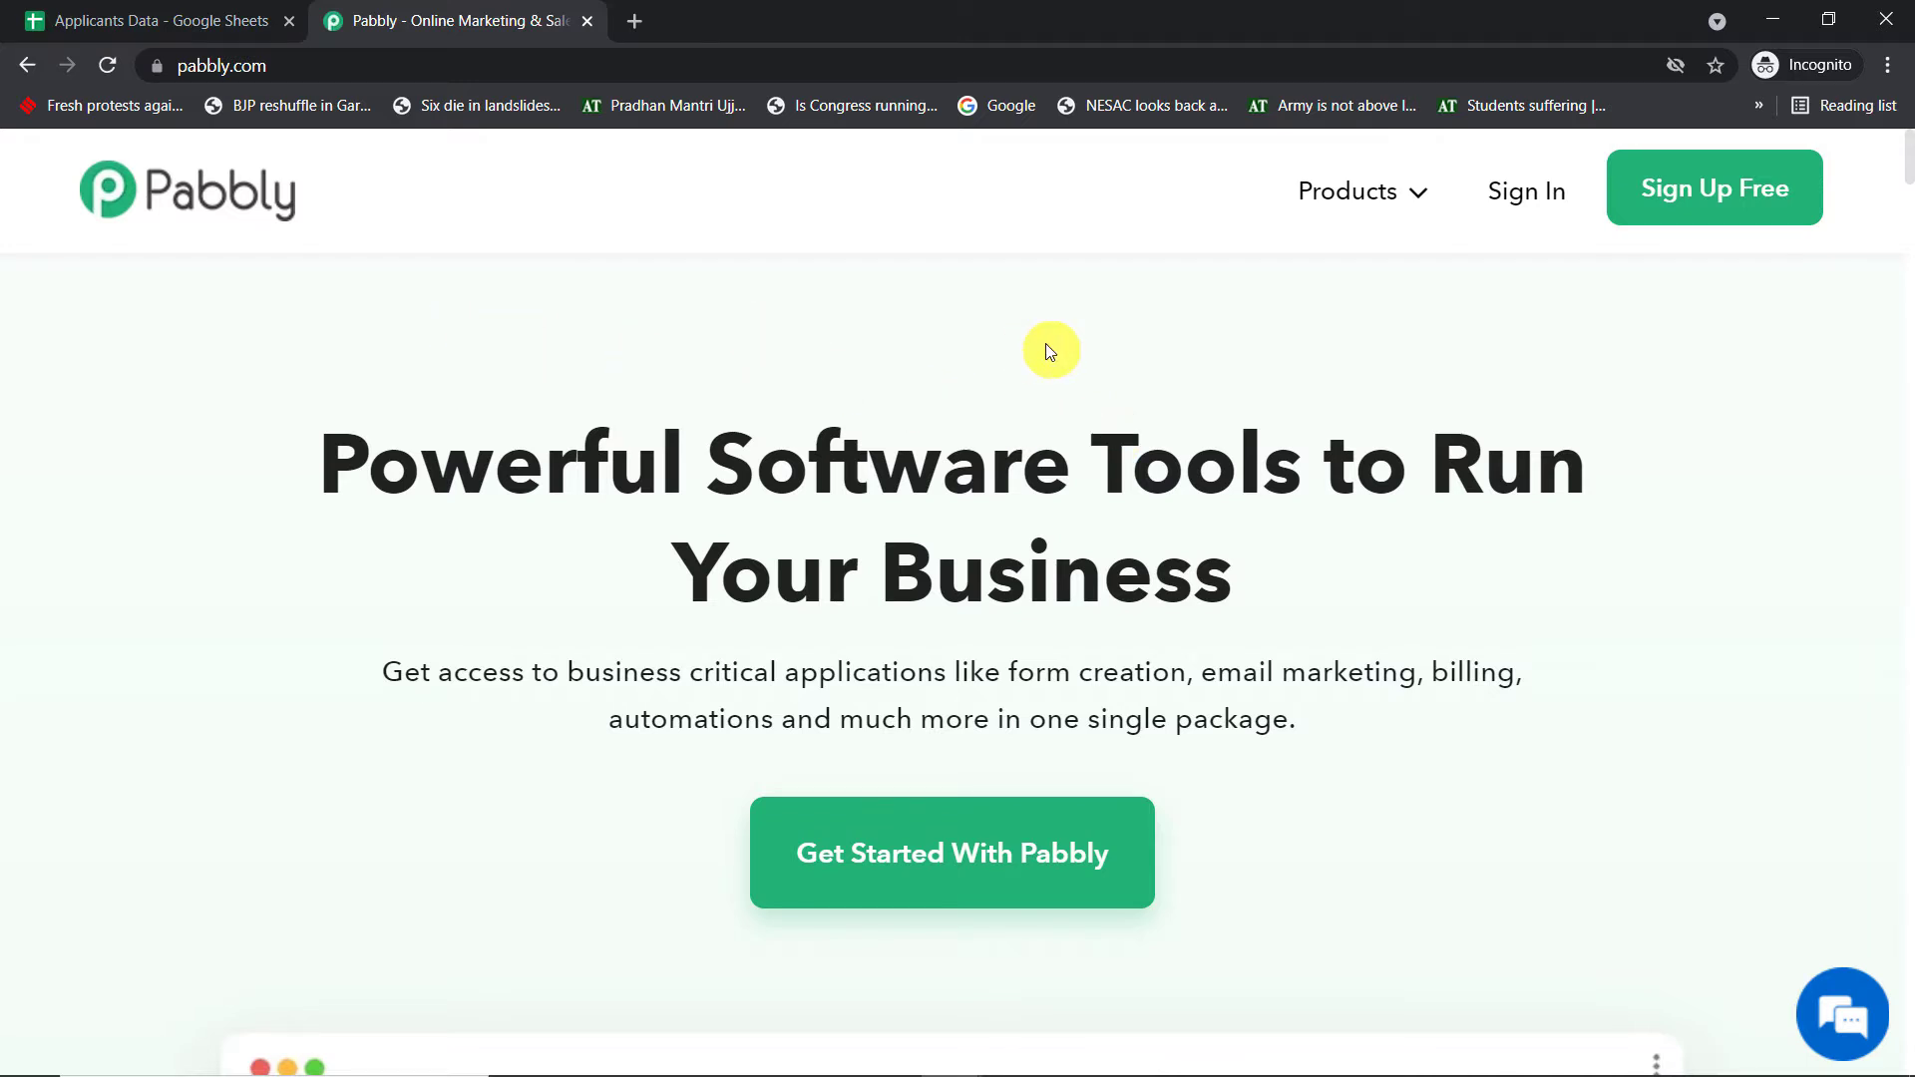
{"action": "left_click", "coordinate": [1696, 183]}
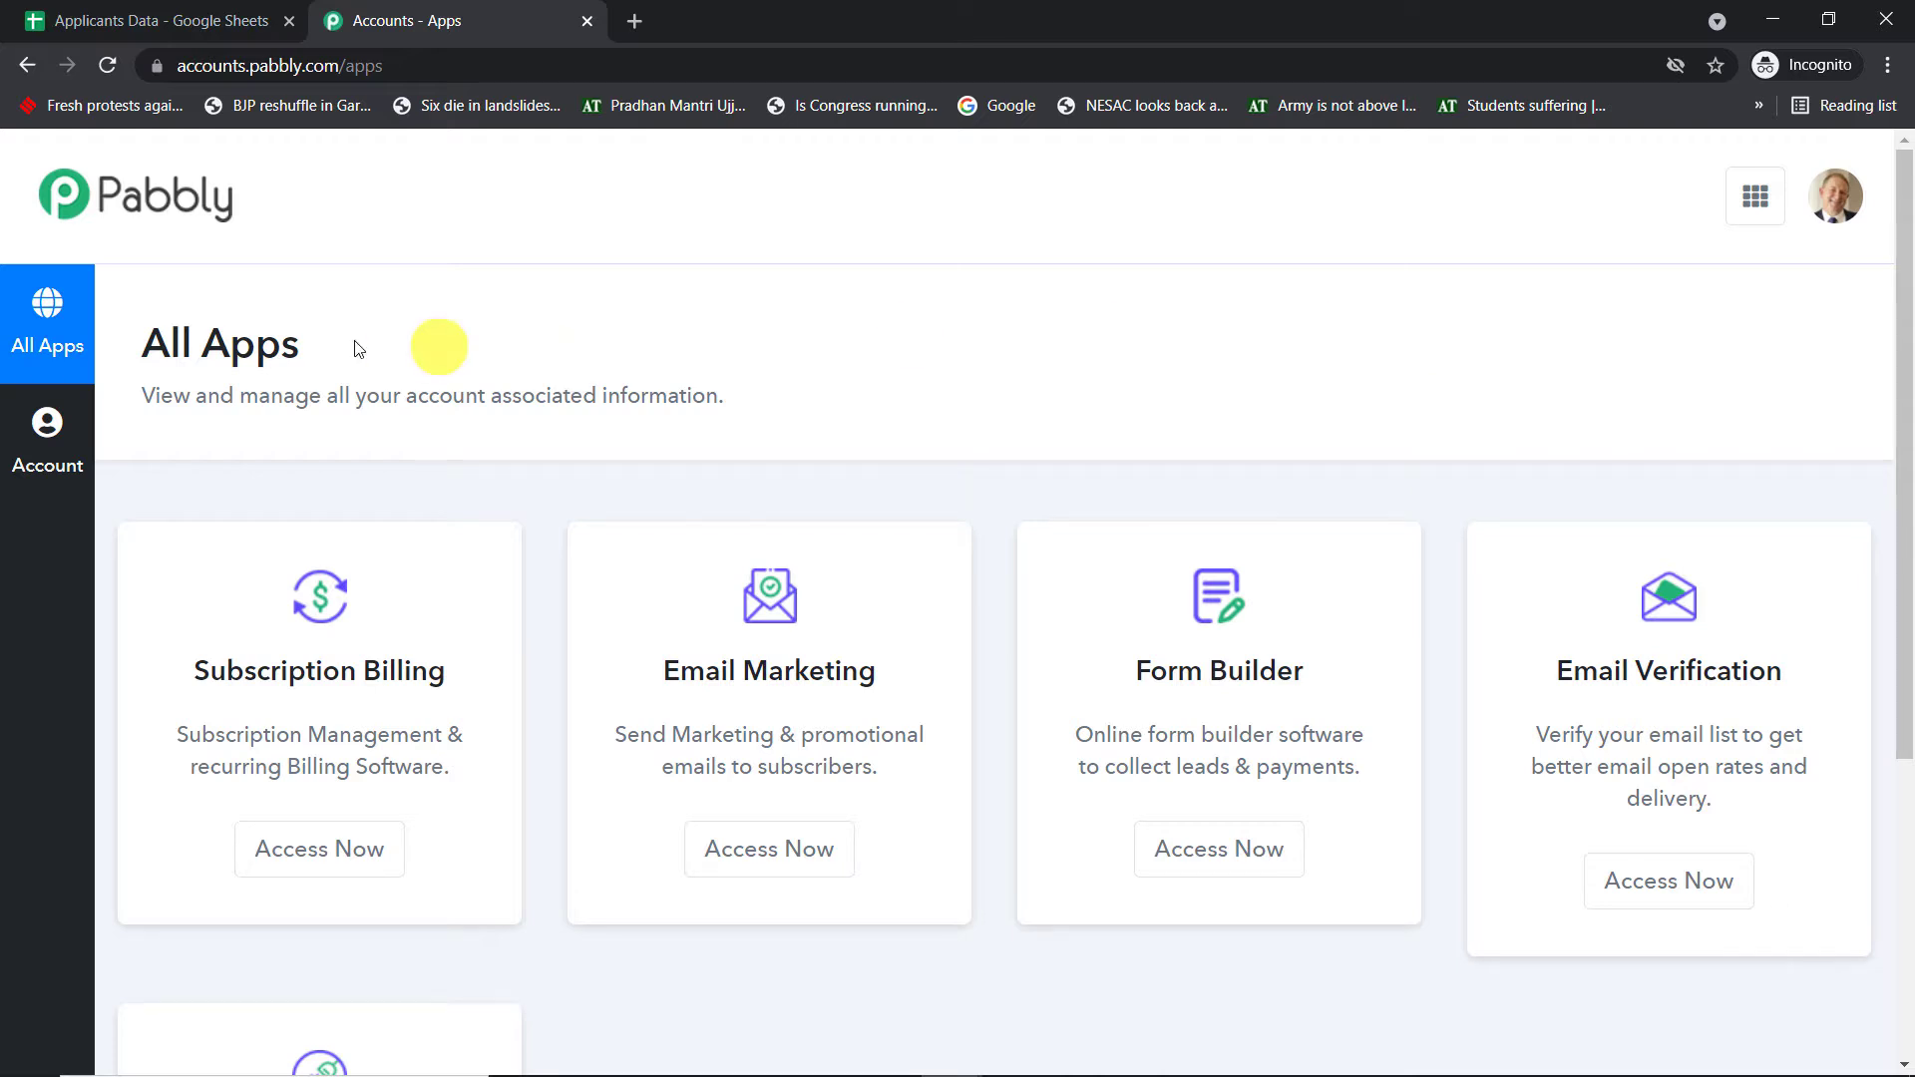
{"action": "scroll", "coordinate": [1112, 374], "scroll_direction": "down", "scroll_amount": 5}
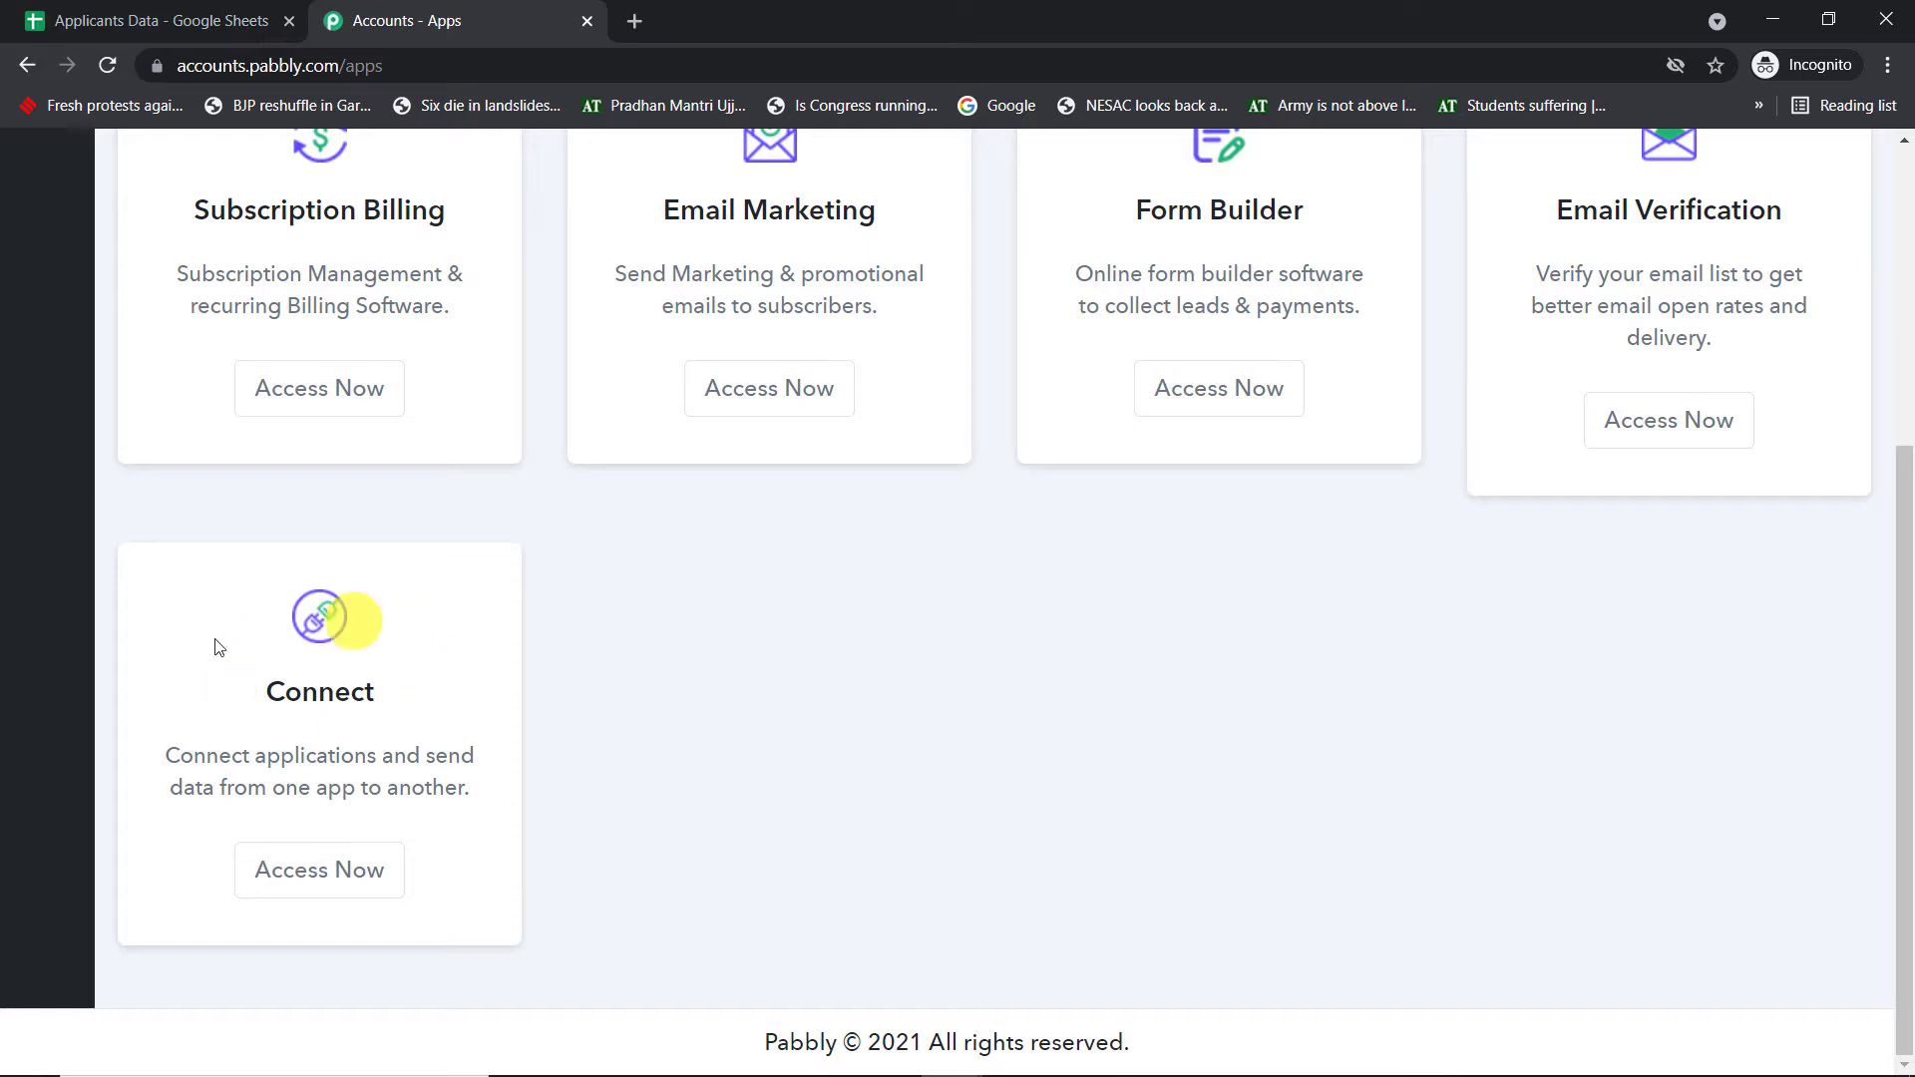
{"action": "left_click", "coordinate": [363, 863]}
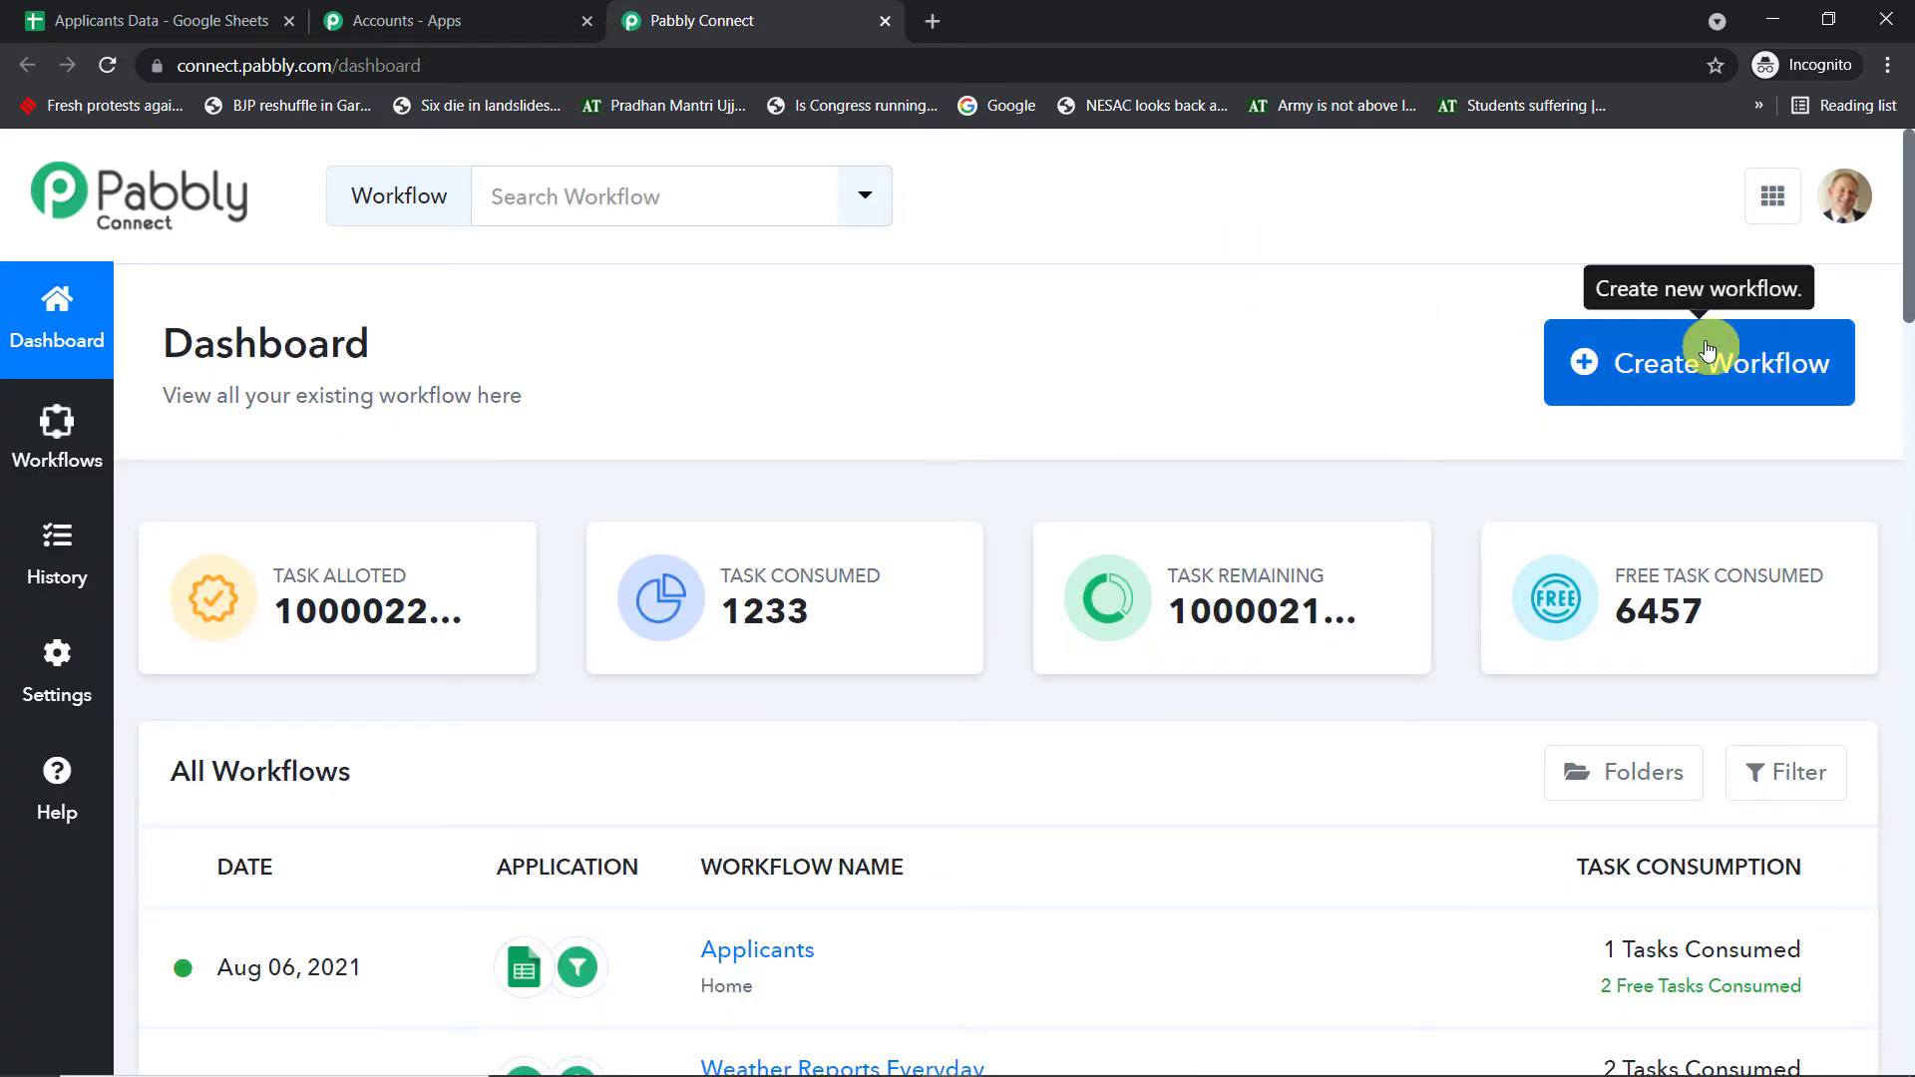
- Create a new workflow named 'Google Sheets to Gmail'
{"action": "left_click", "coordinate": [1706, 347]}
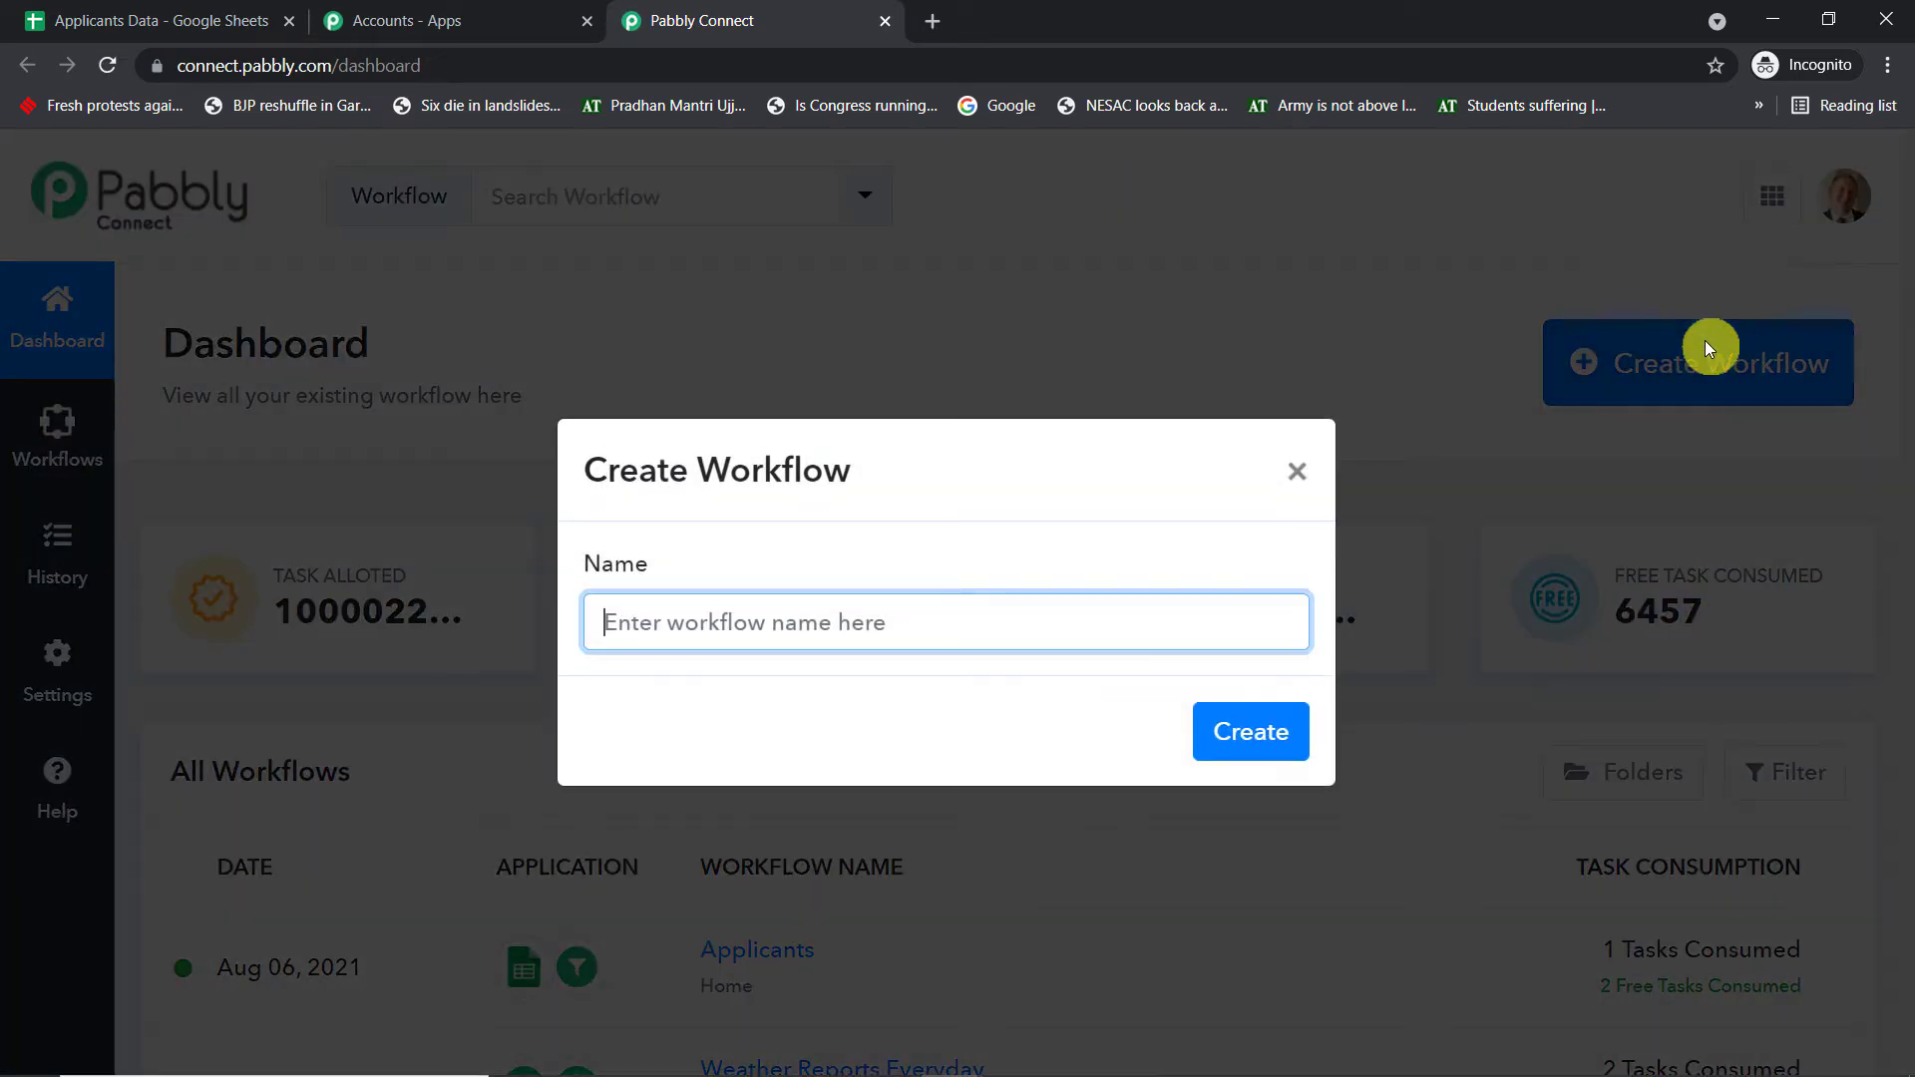
{"action": "type", "text": "Googl"}
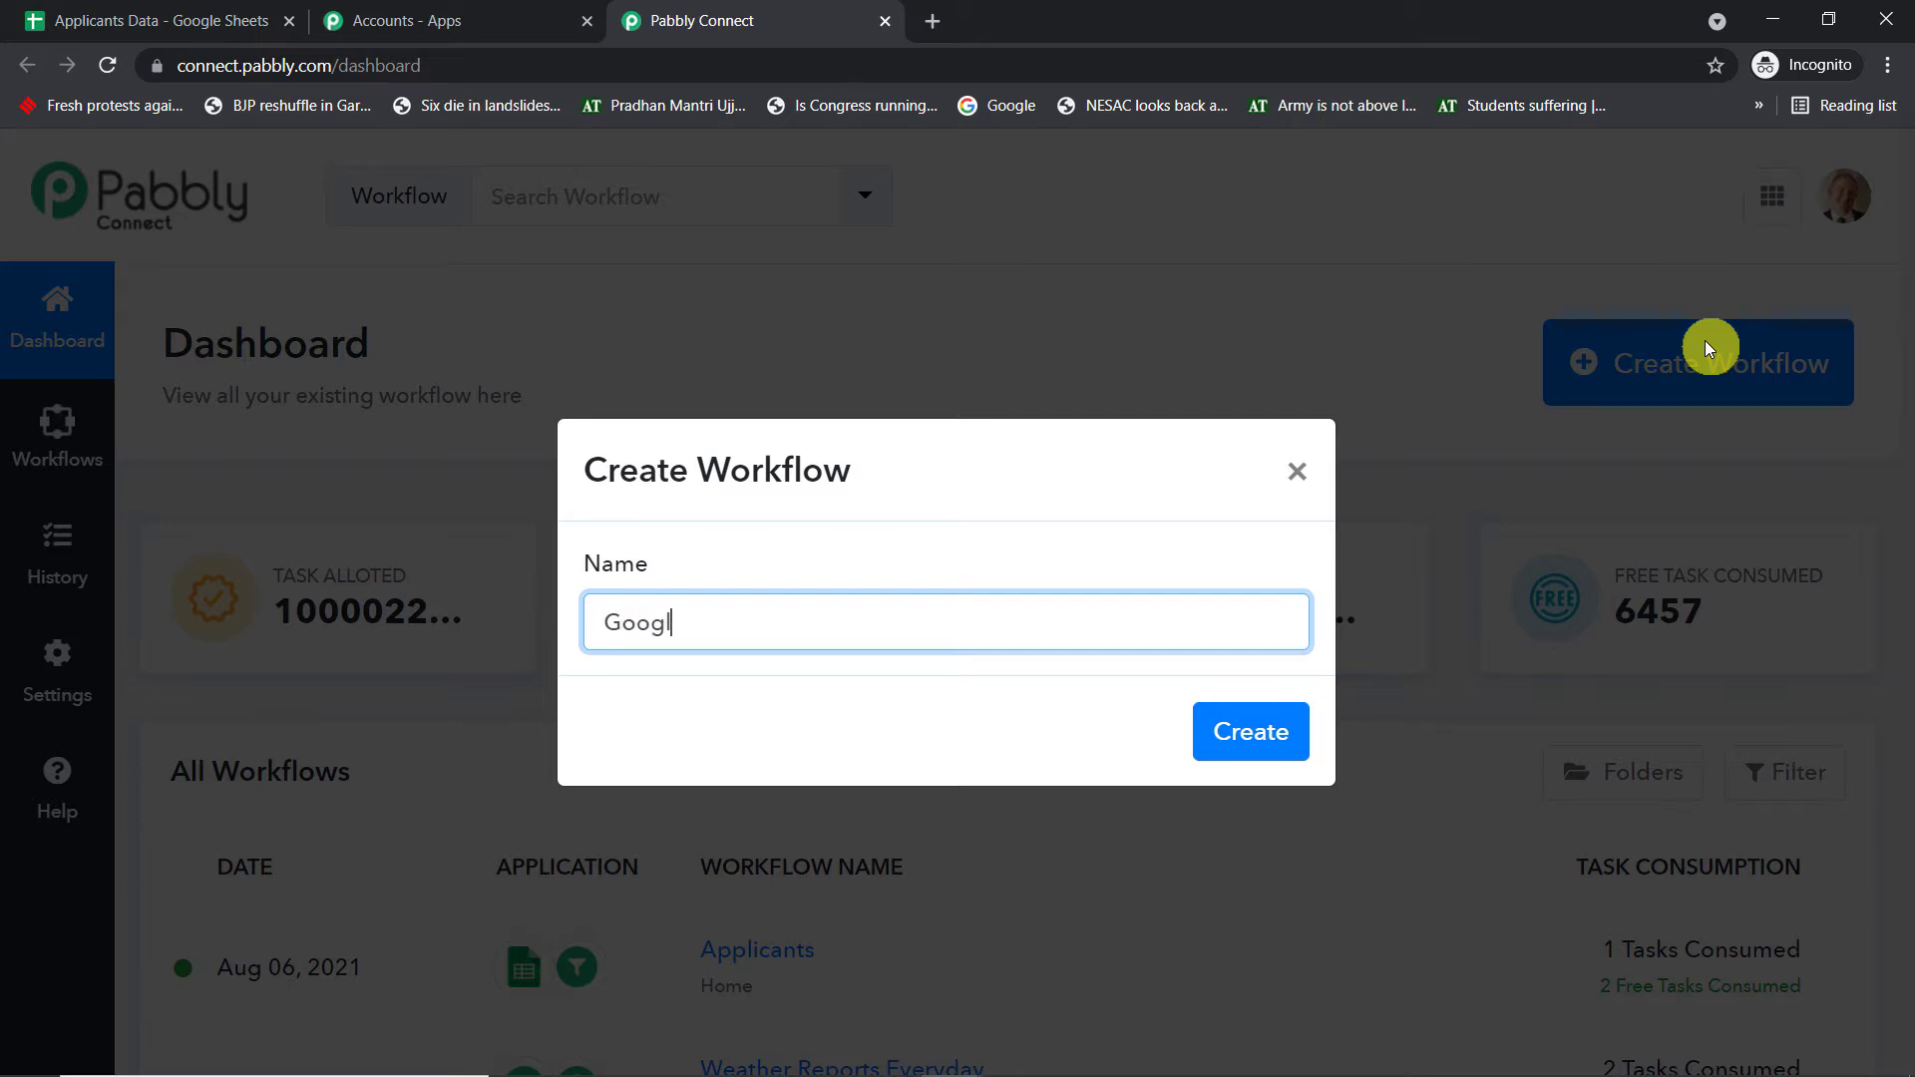
{"action": "type", "text": "e Sheets to Gmail"}
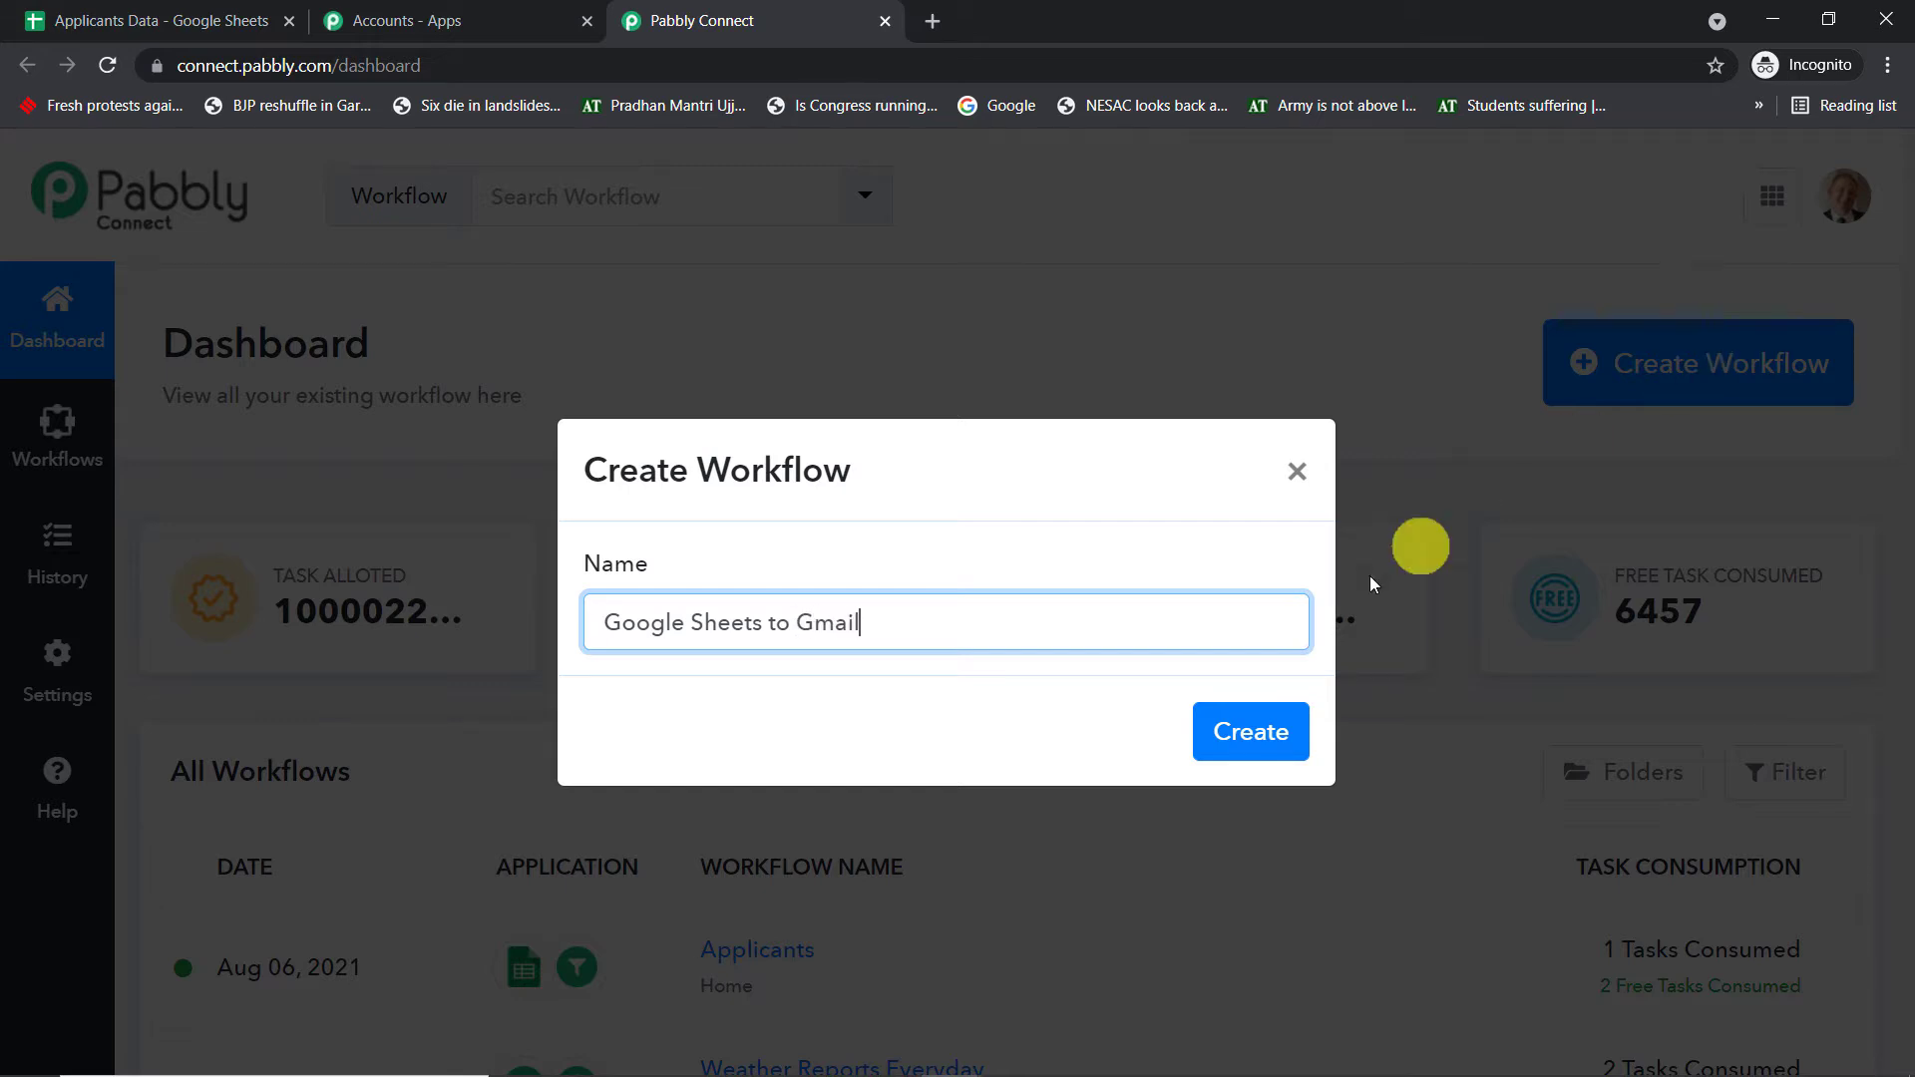
{"action": "left_click", "coordinate": [1249, 736]}
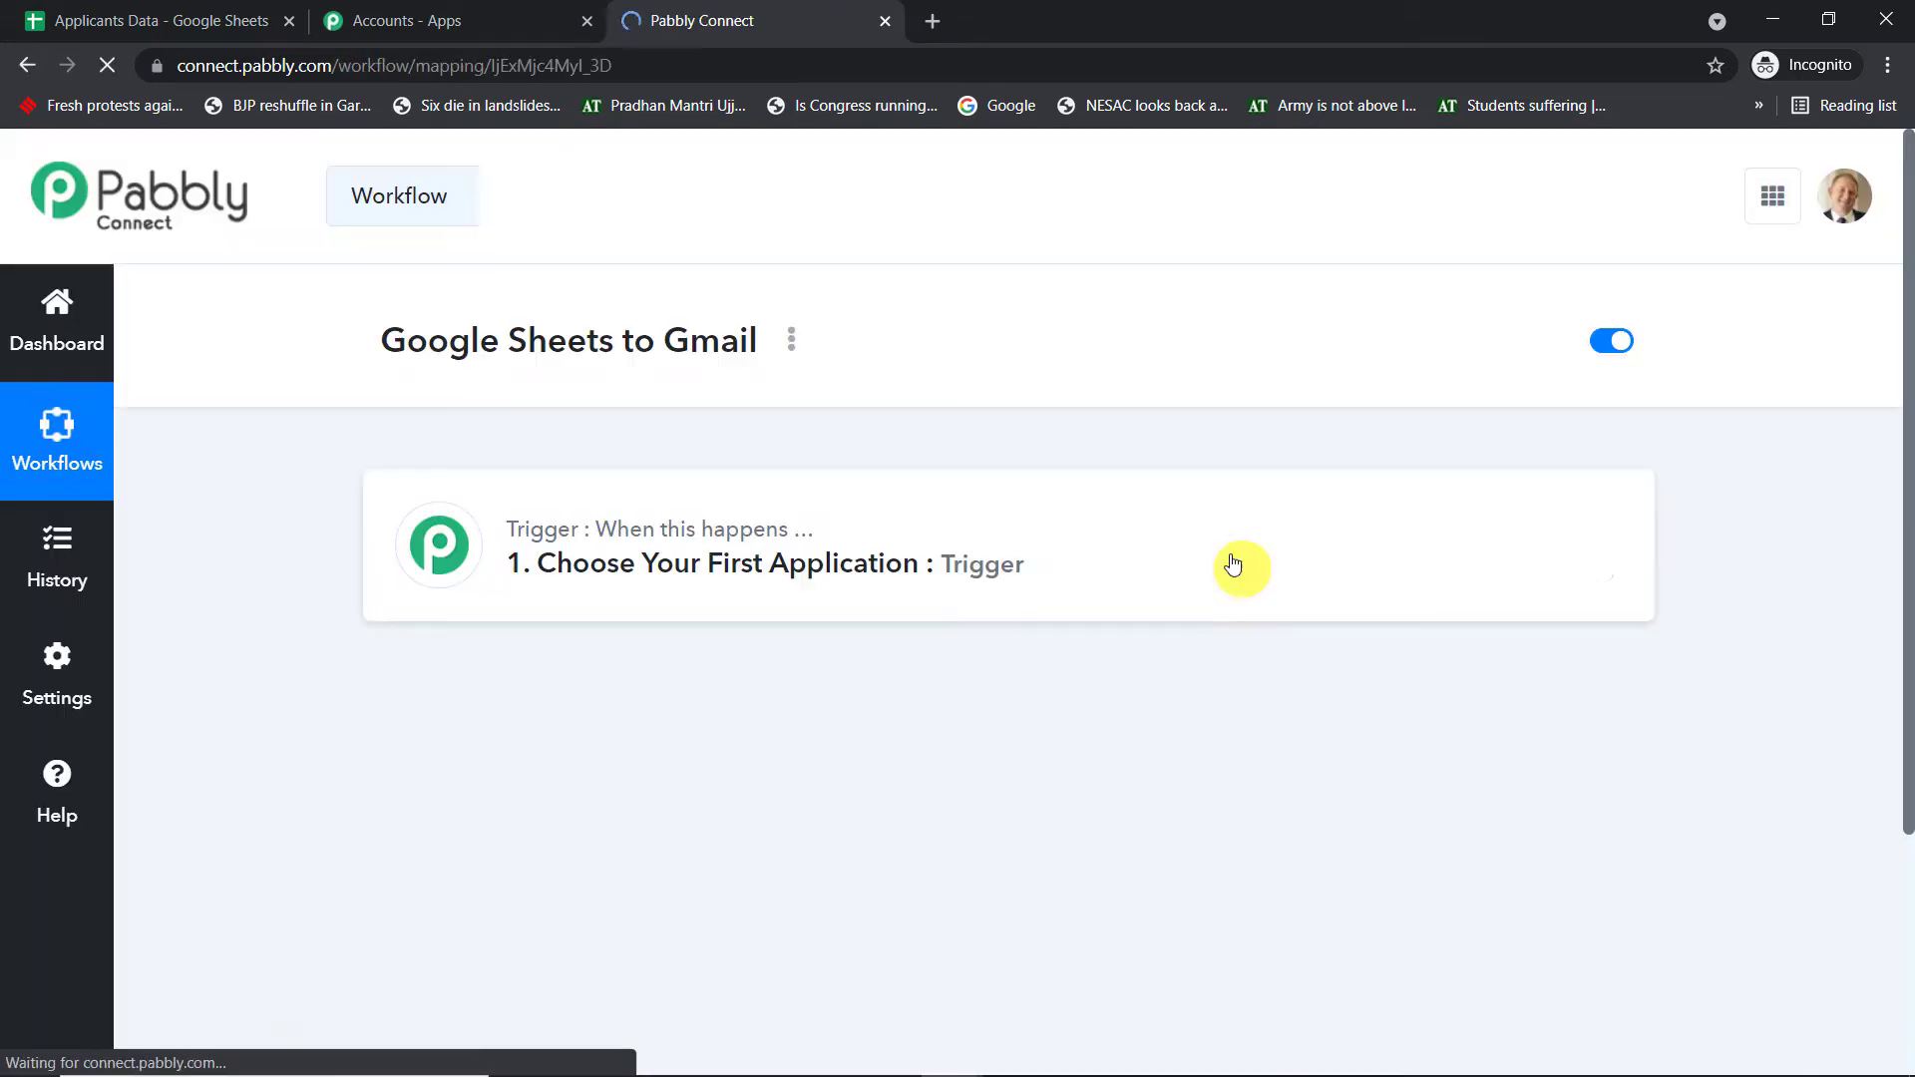
- Choose Google Sheets as the trigger app with the New Spreadsheet Row event
{"action": "scroll", "coordinate": [925, 569], "scroll_direction": "down", "scroll_amount": 1}
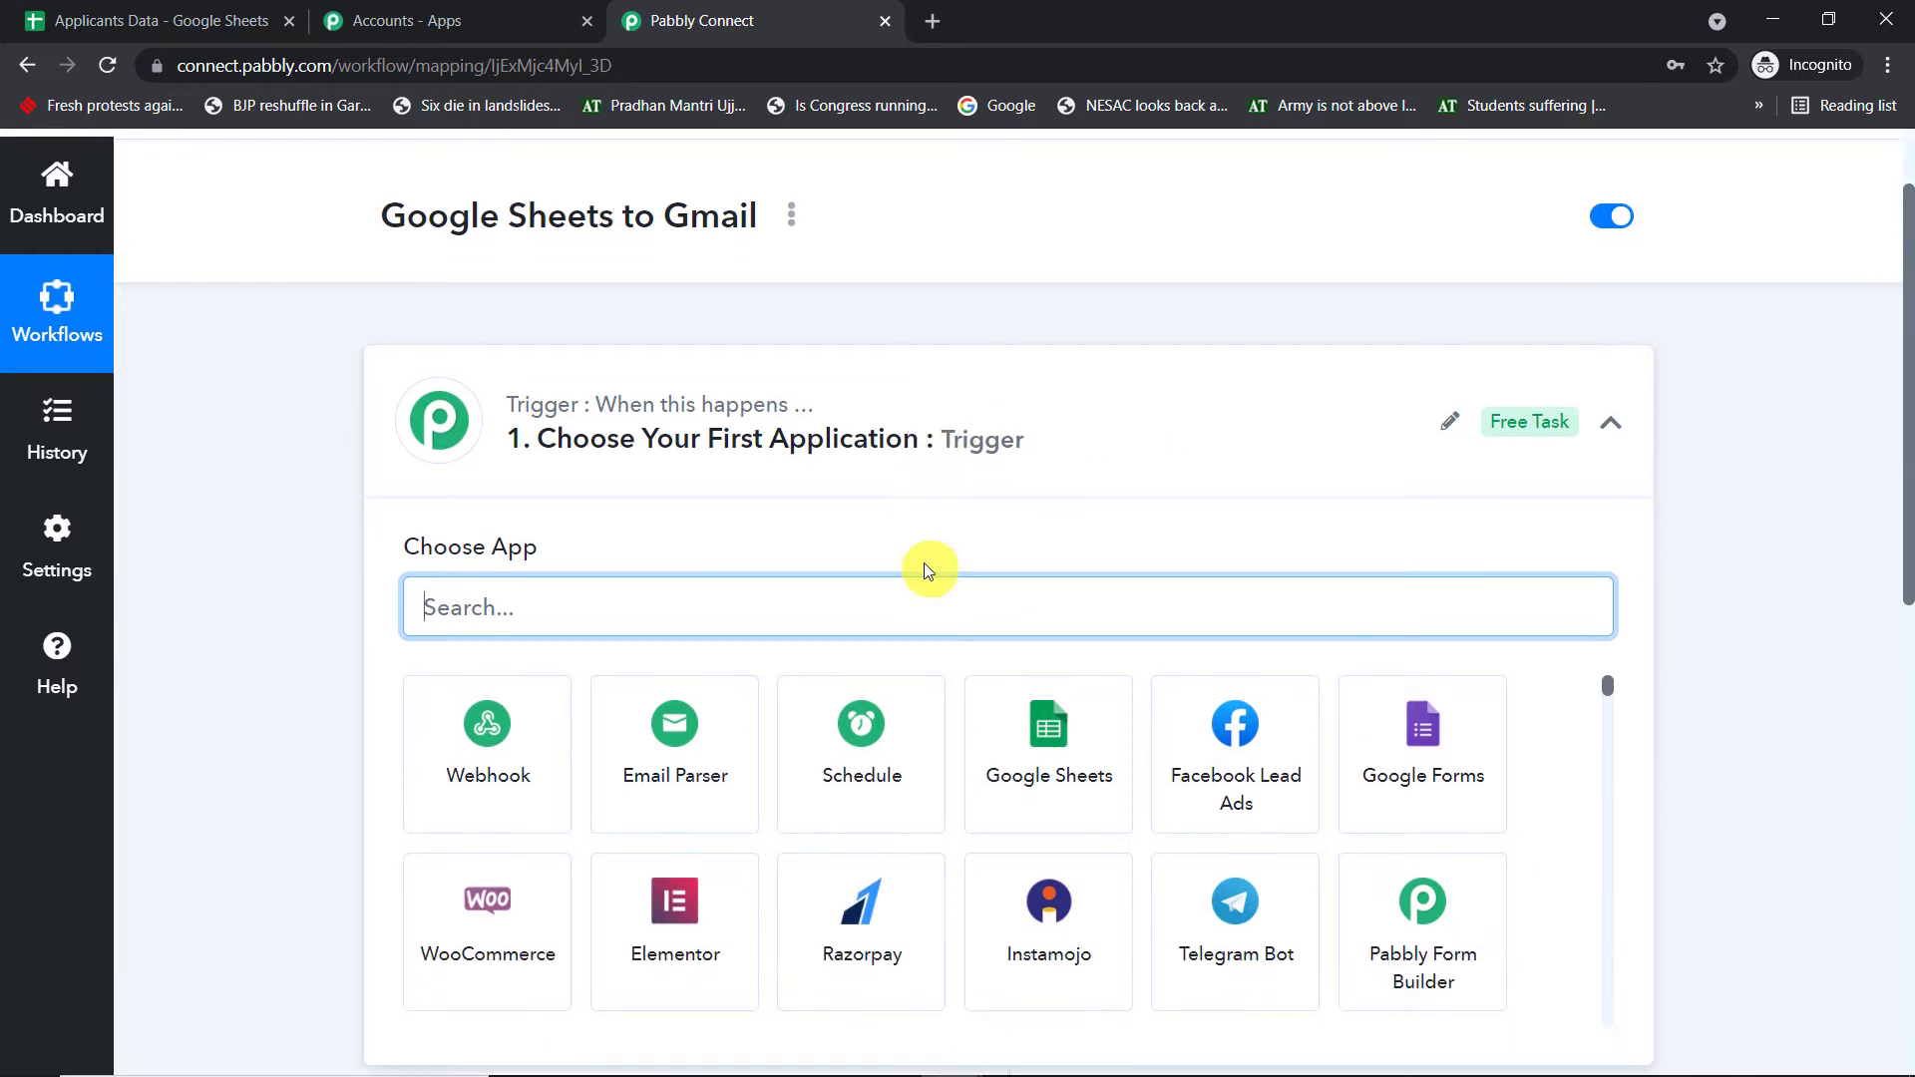
{"action": "left_click", "coordinate": [999, 441]}
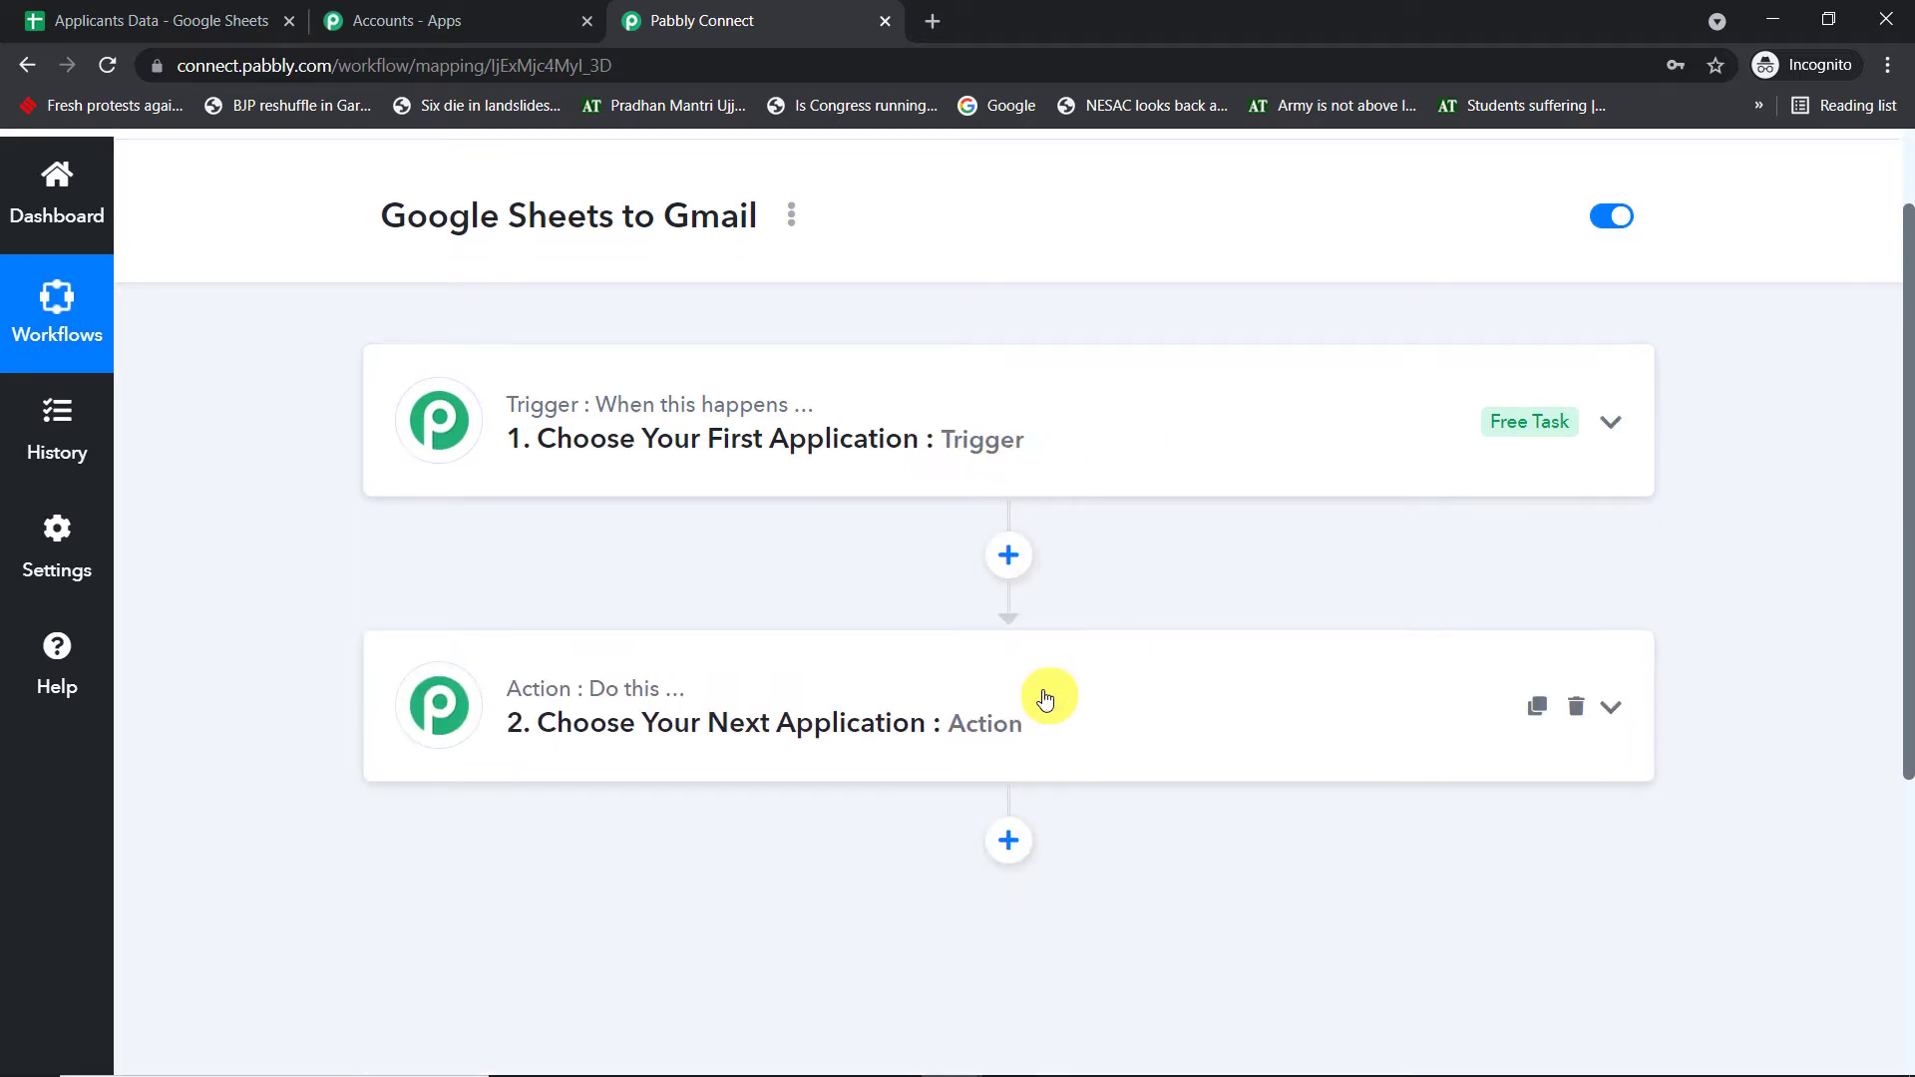
{"action": "left_click", "coordinate": [990, 435]}
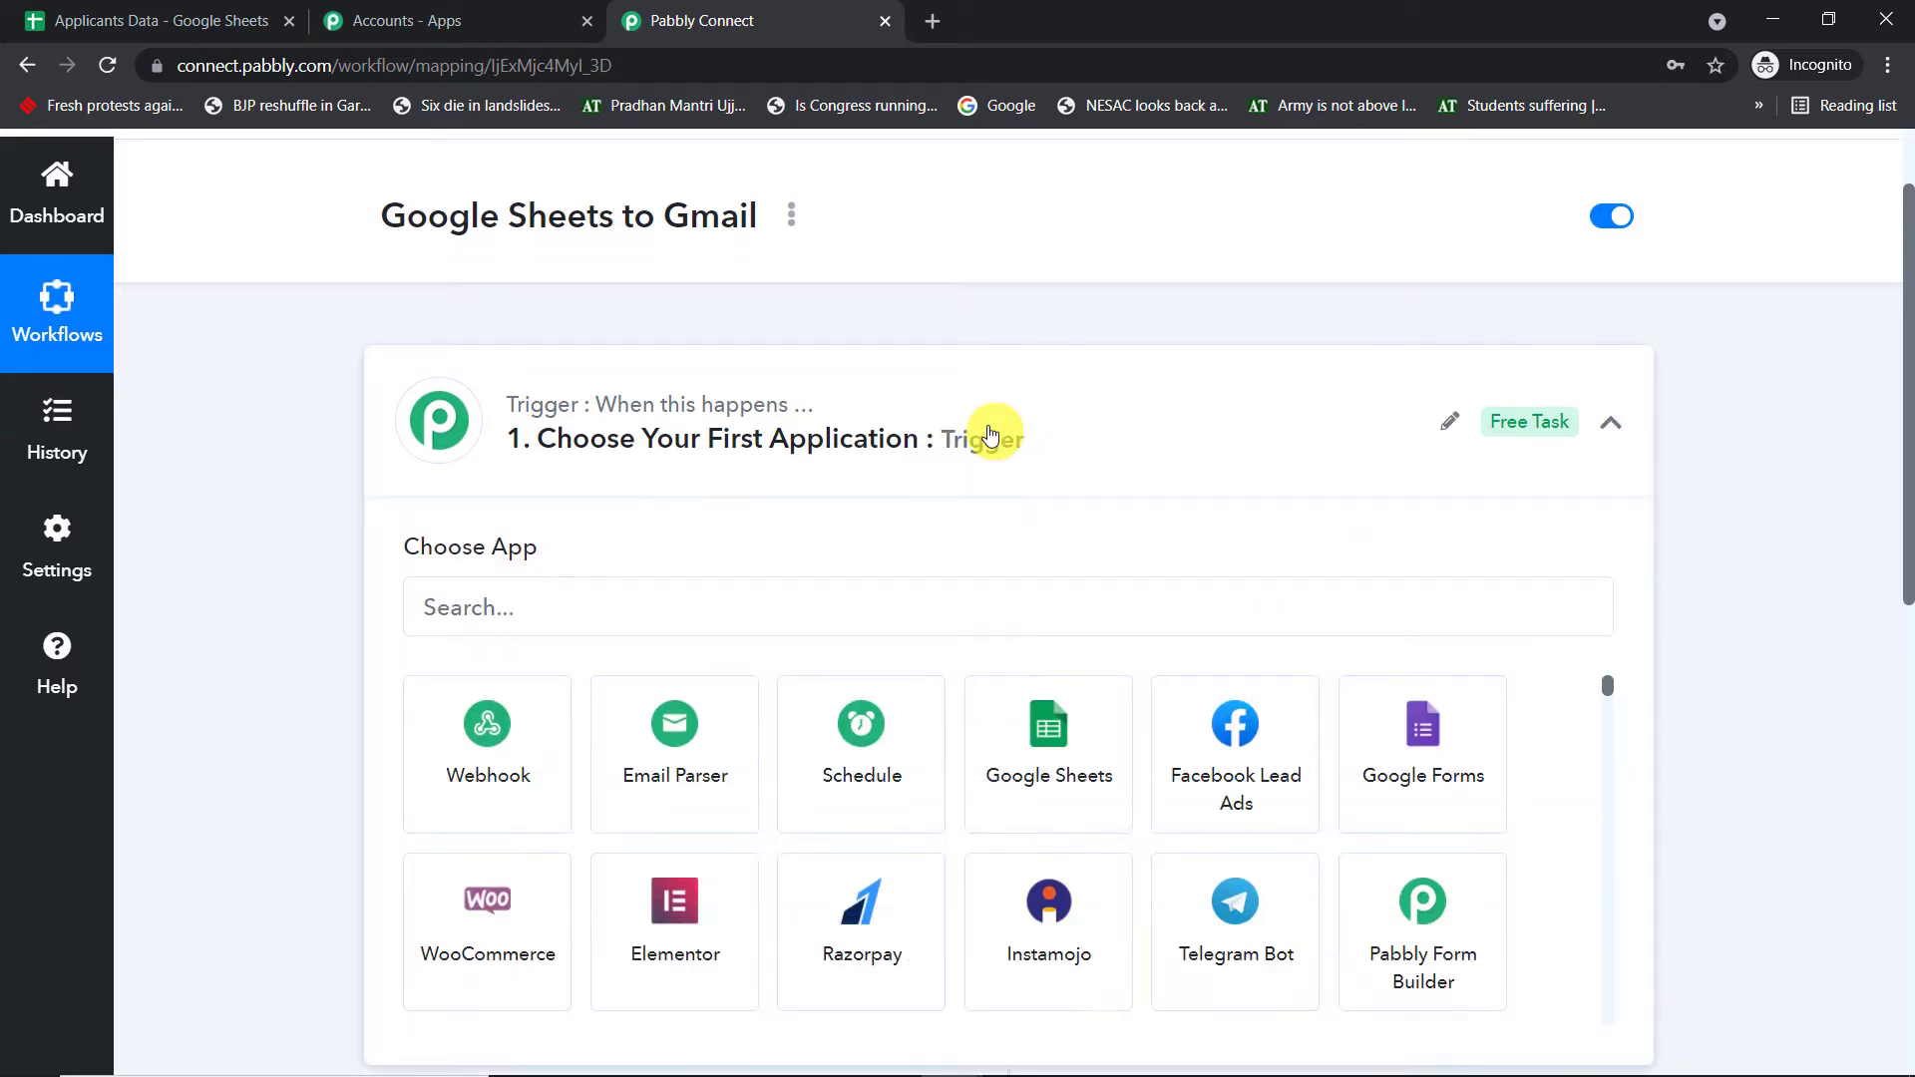
{"action": "left_click", "coordinate": [567, 603]}
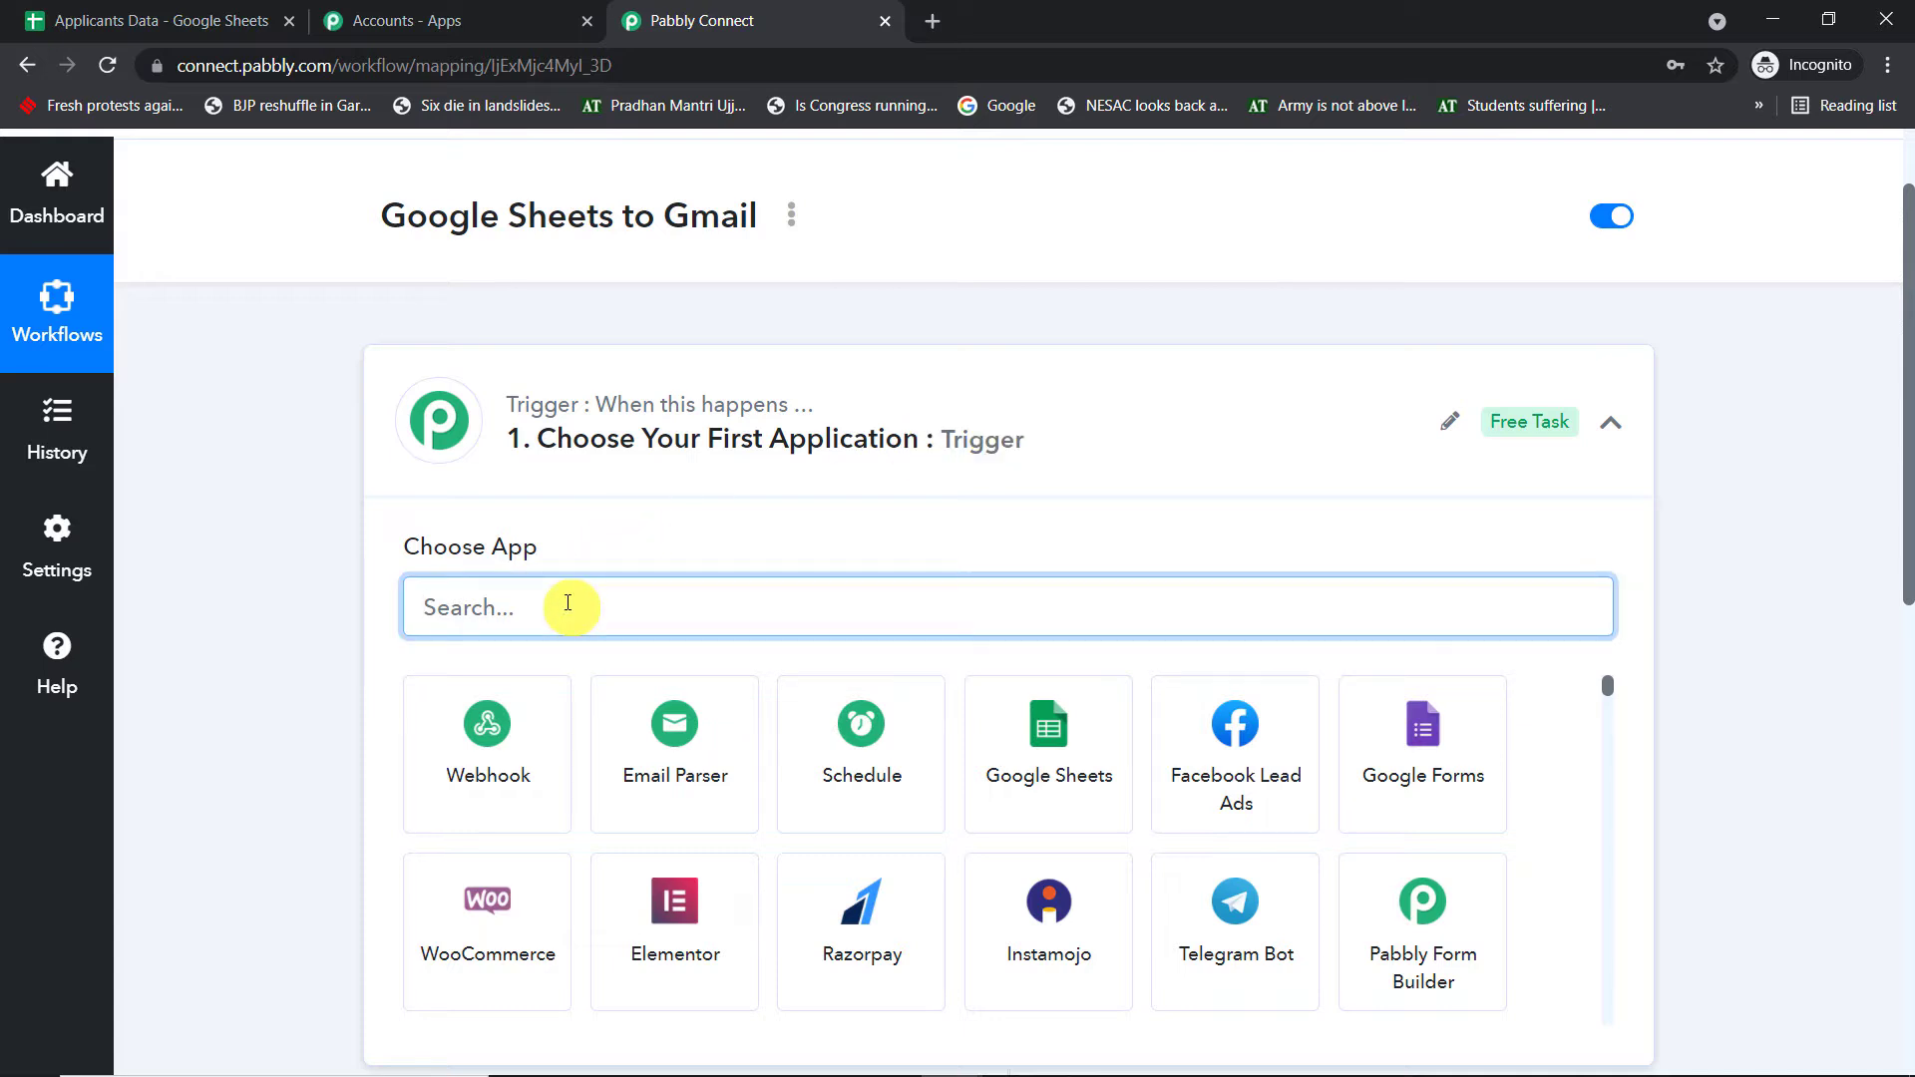
{"action": "type", "text": "Google"}
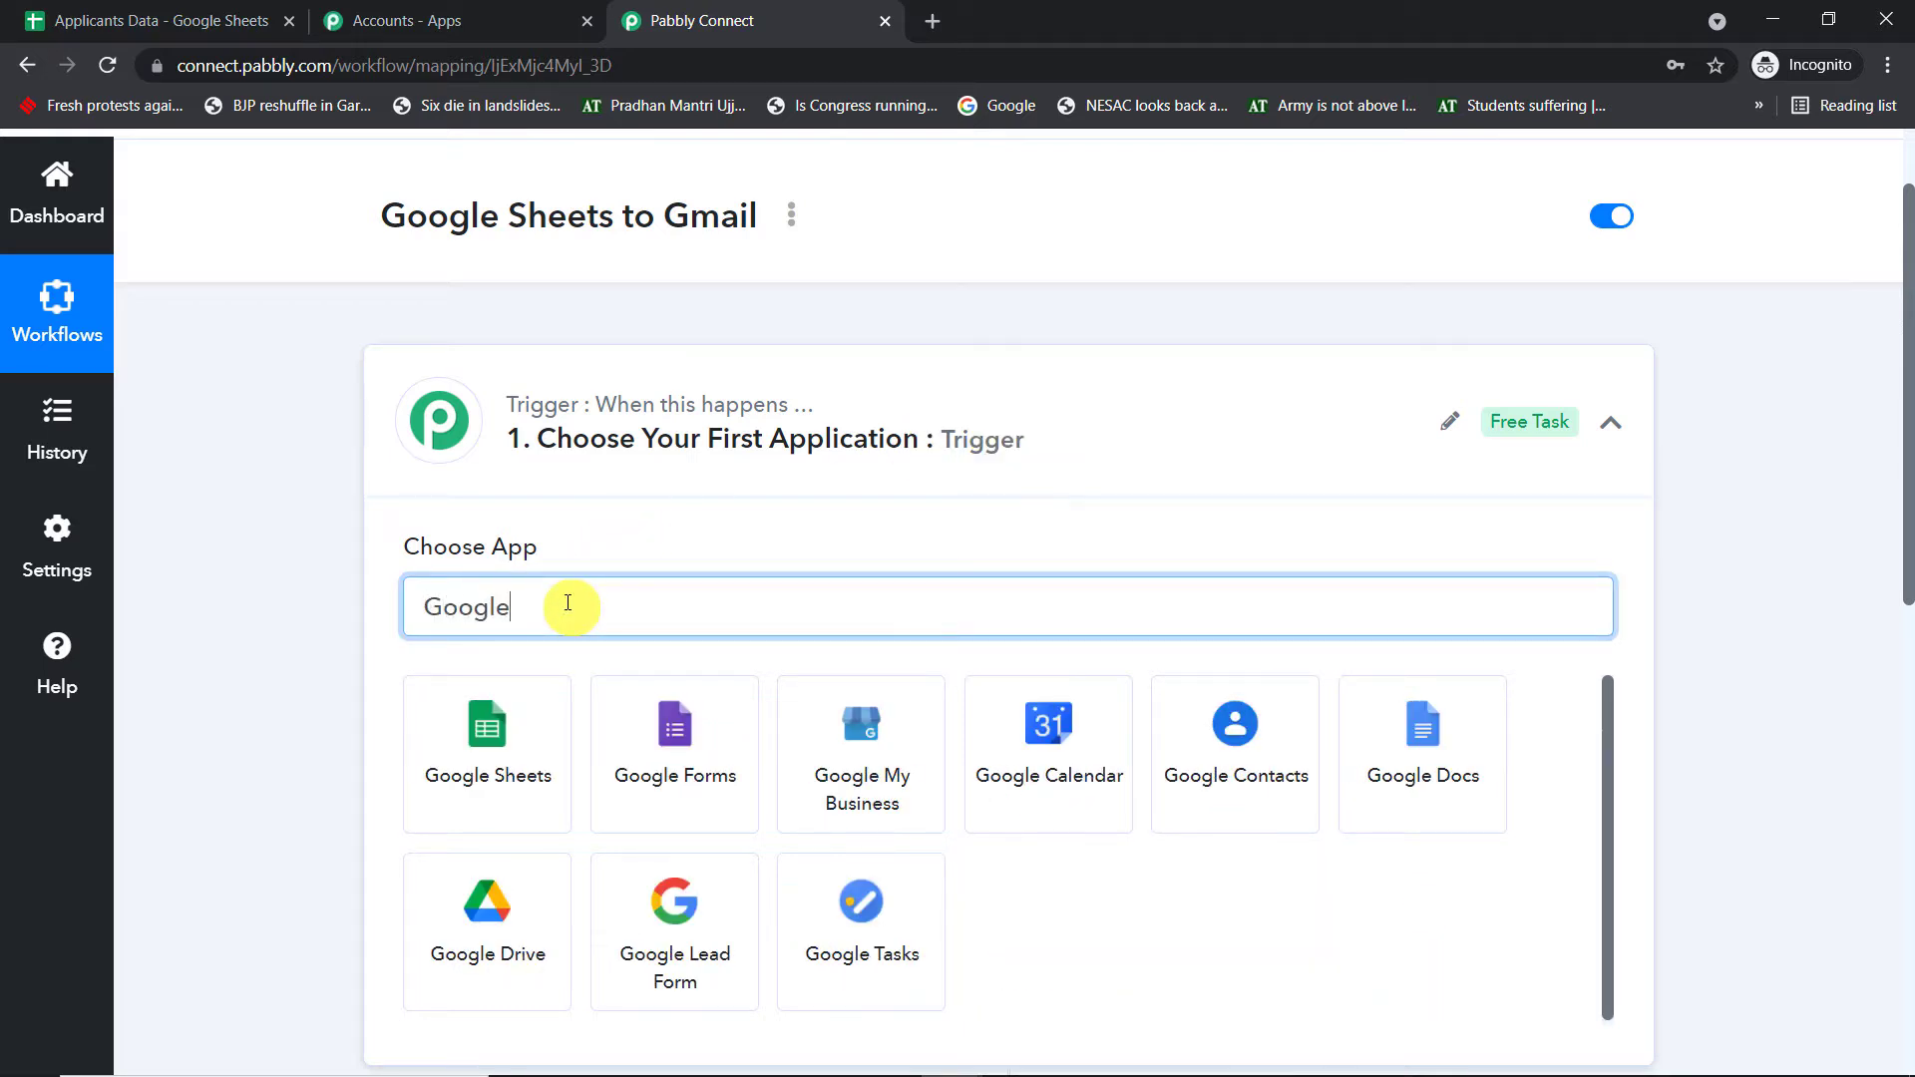
{"action": "left_click", "coordinate": [474, 777]}
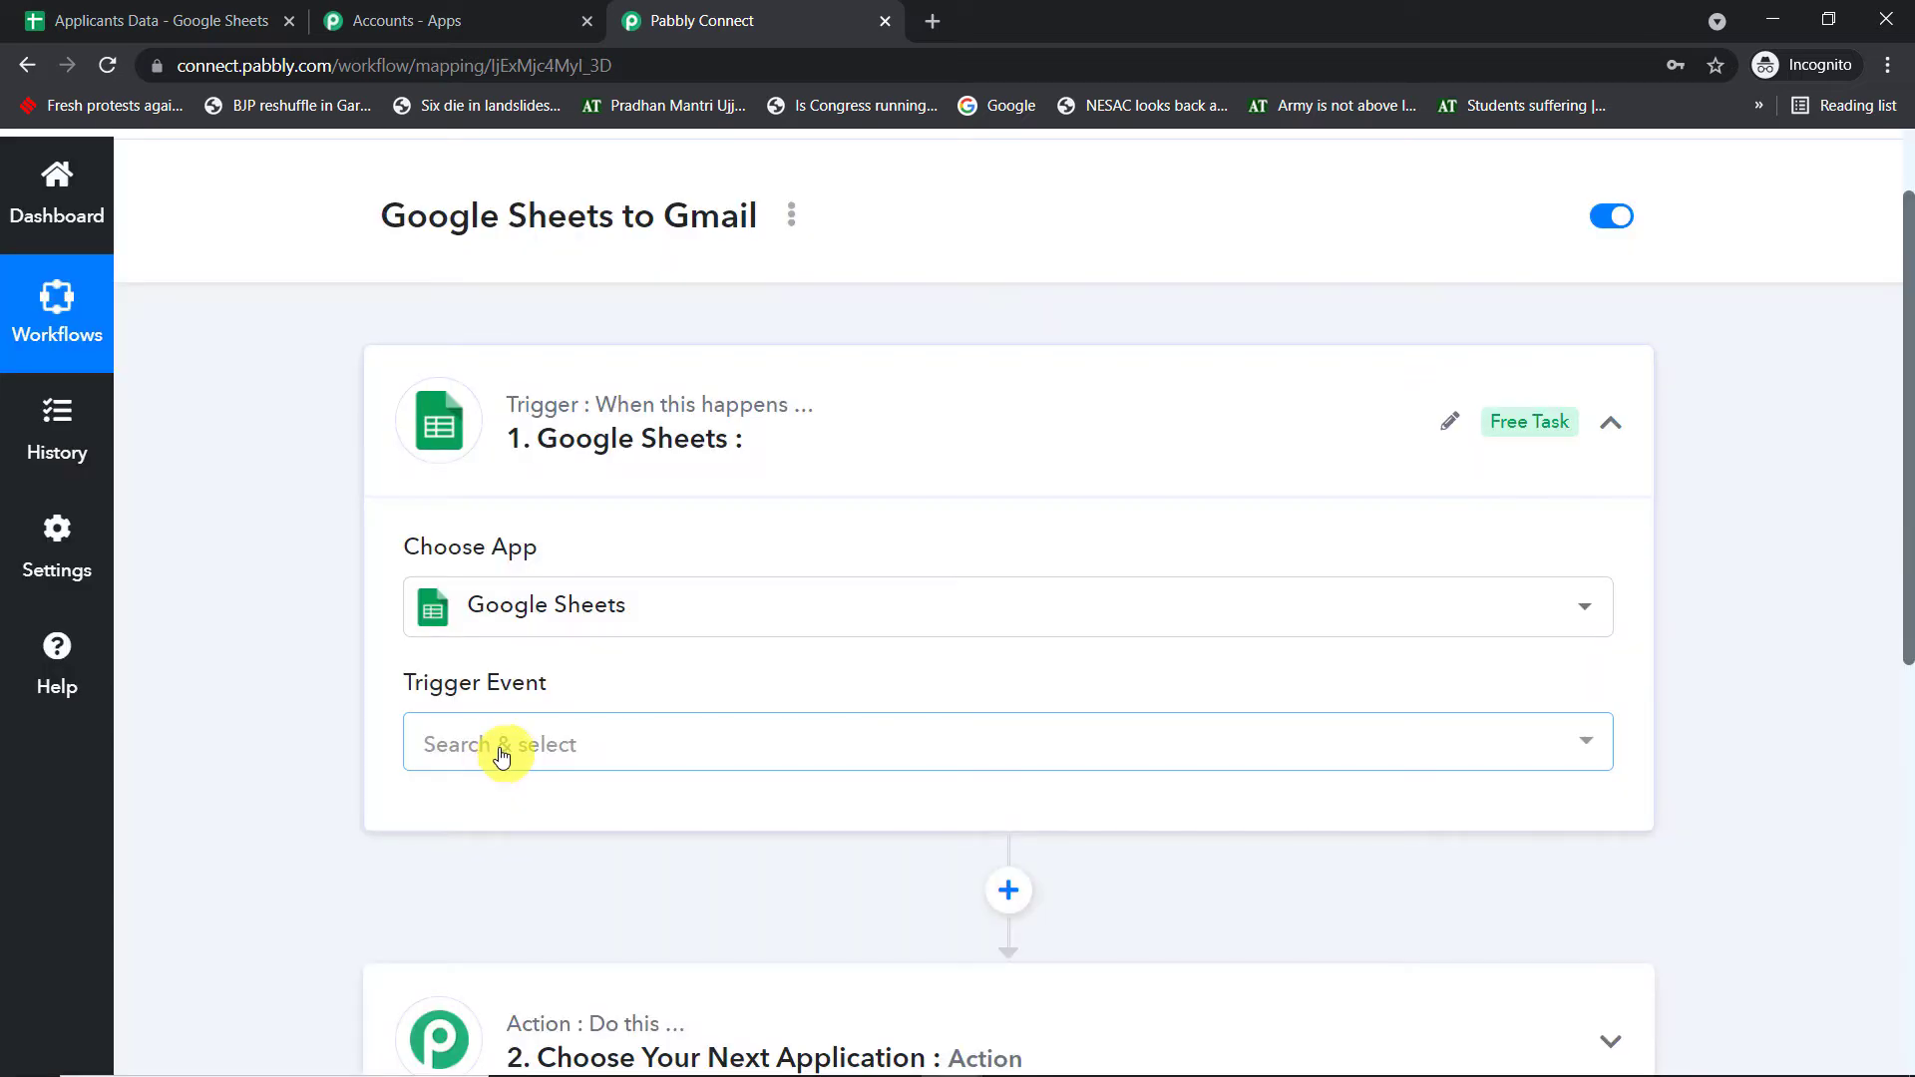
{"action": "left_click", "coordinate": [501, 755]}
{"action": "left_click", "coordinate": [524, 878]}
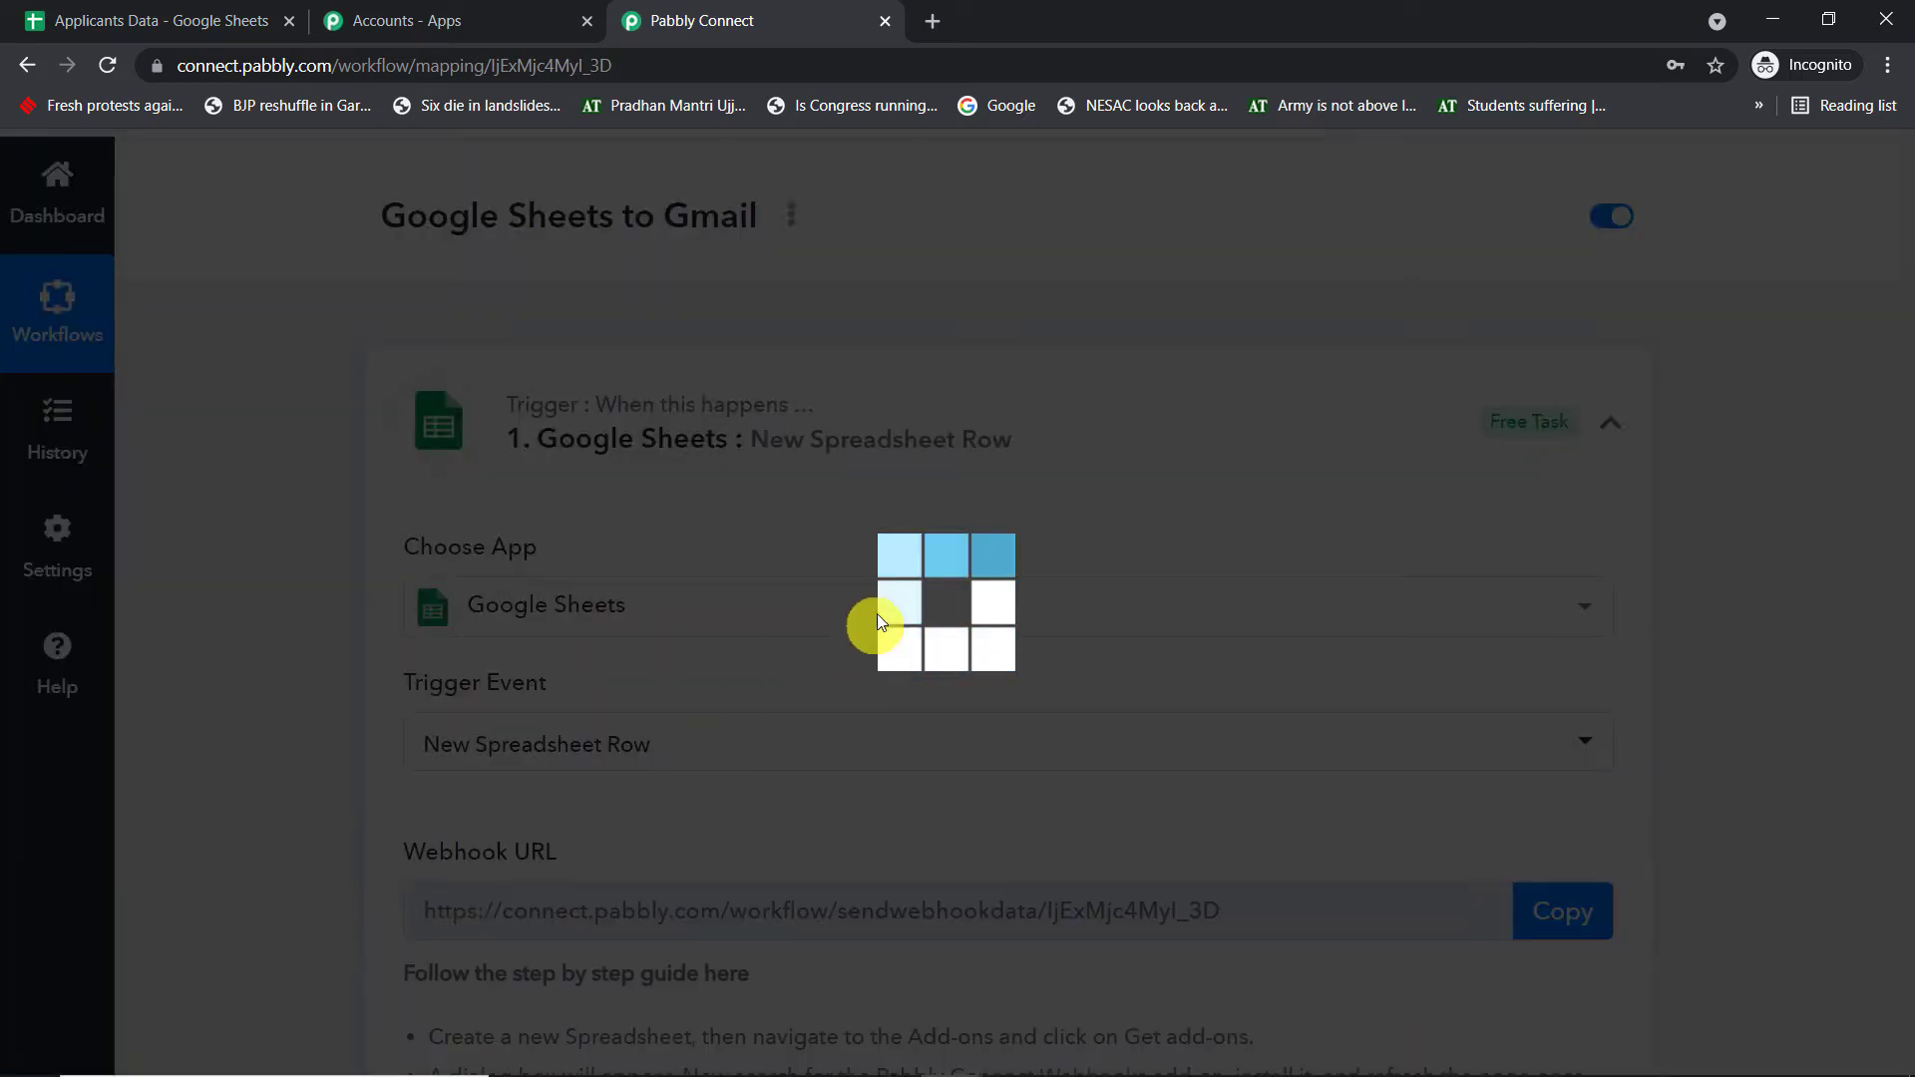
{"action": "scroll", "coordinate": [886, 618], "scroll_direction": "down", "scroll_amount": 1}
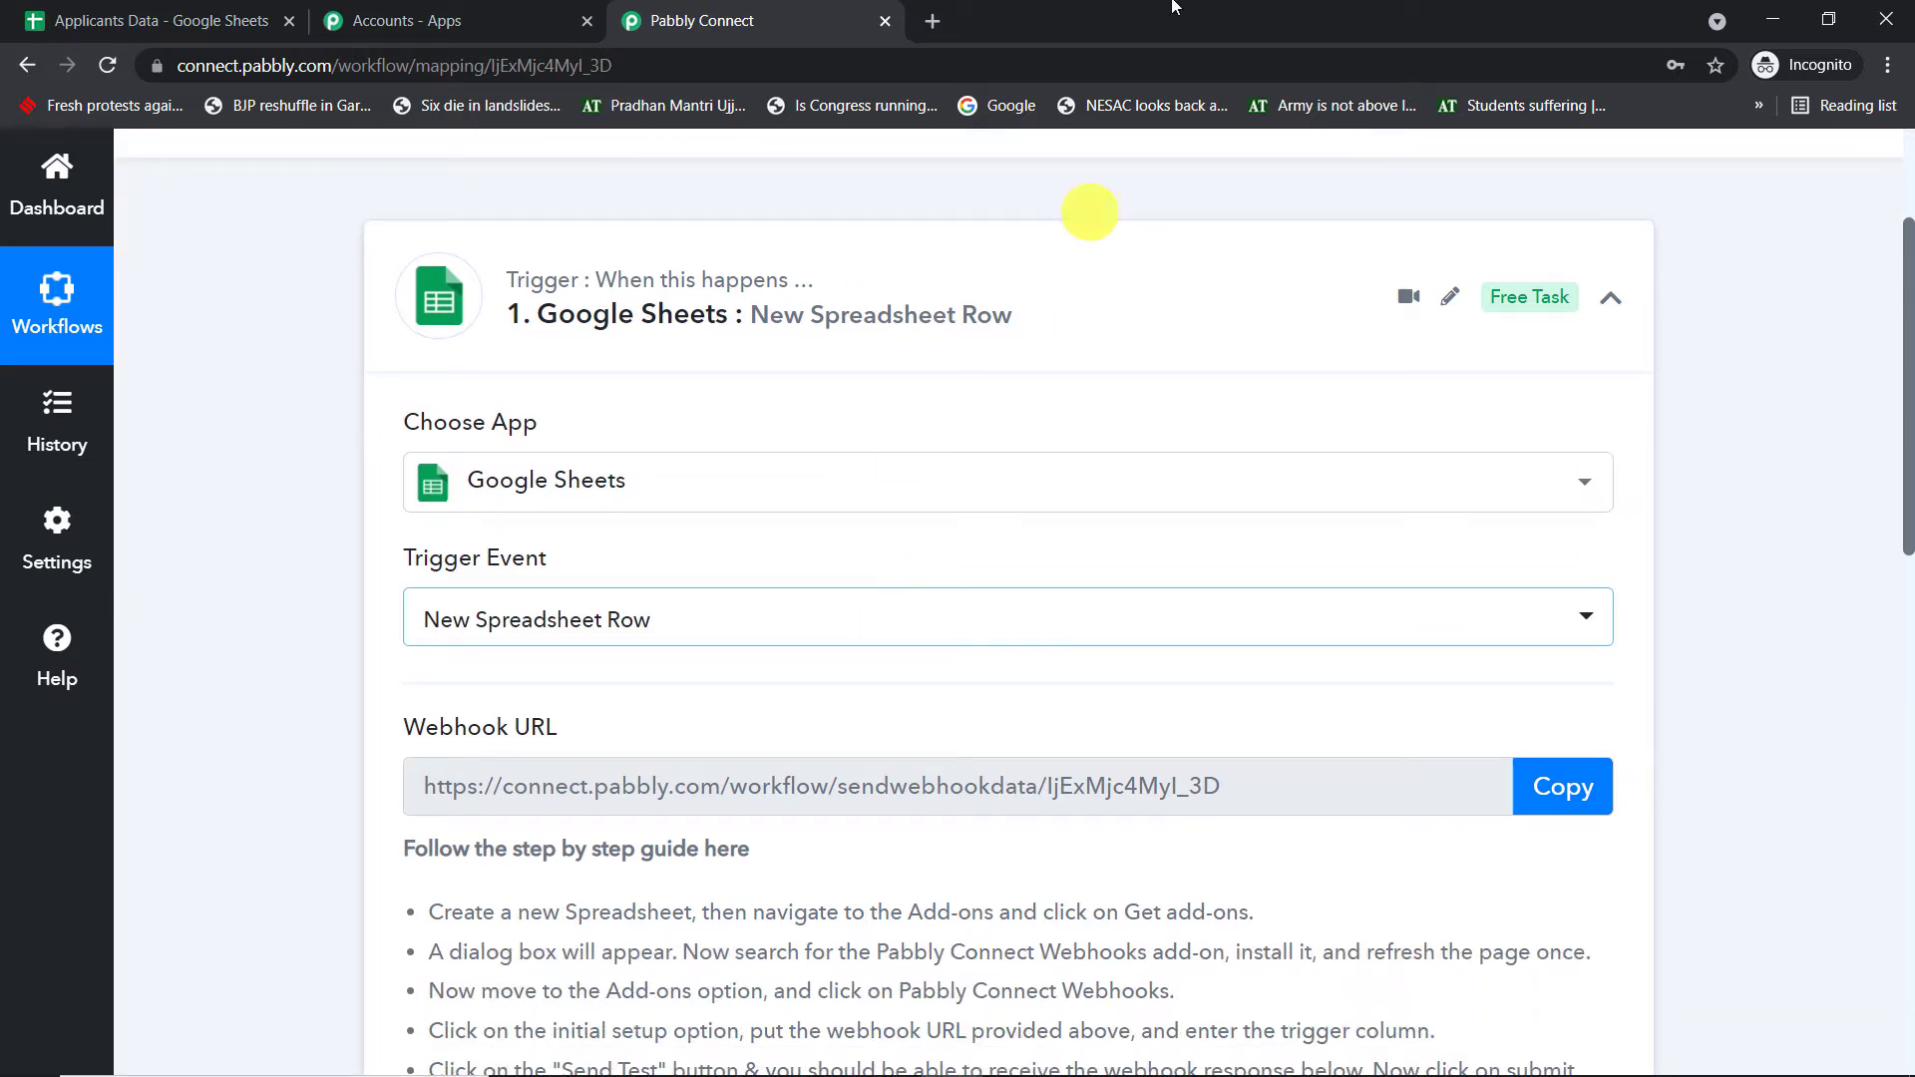
- Create a new blank Google Sheets spreadsheet in a fresh tab
{"action": "left_click", "coordinate": [932, 21]}
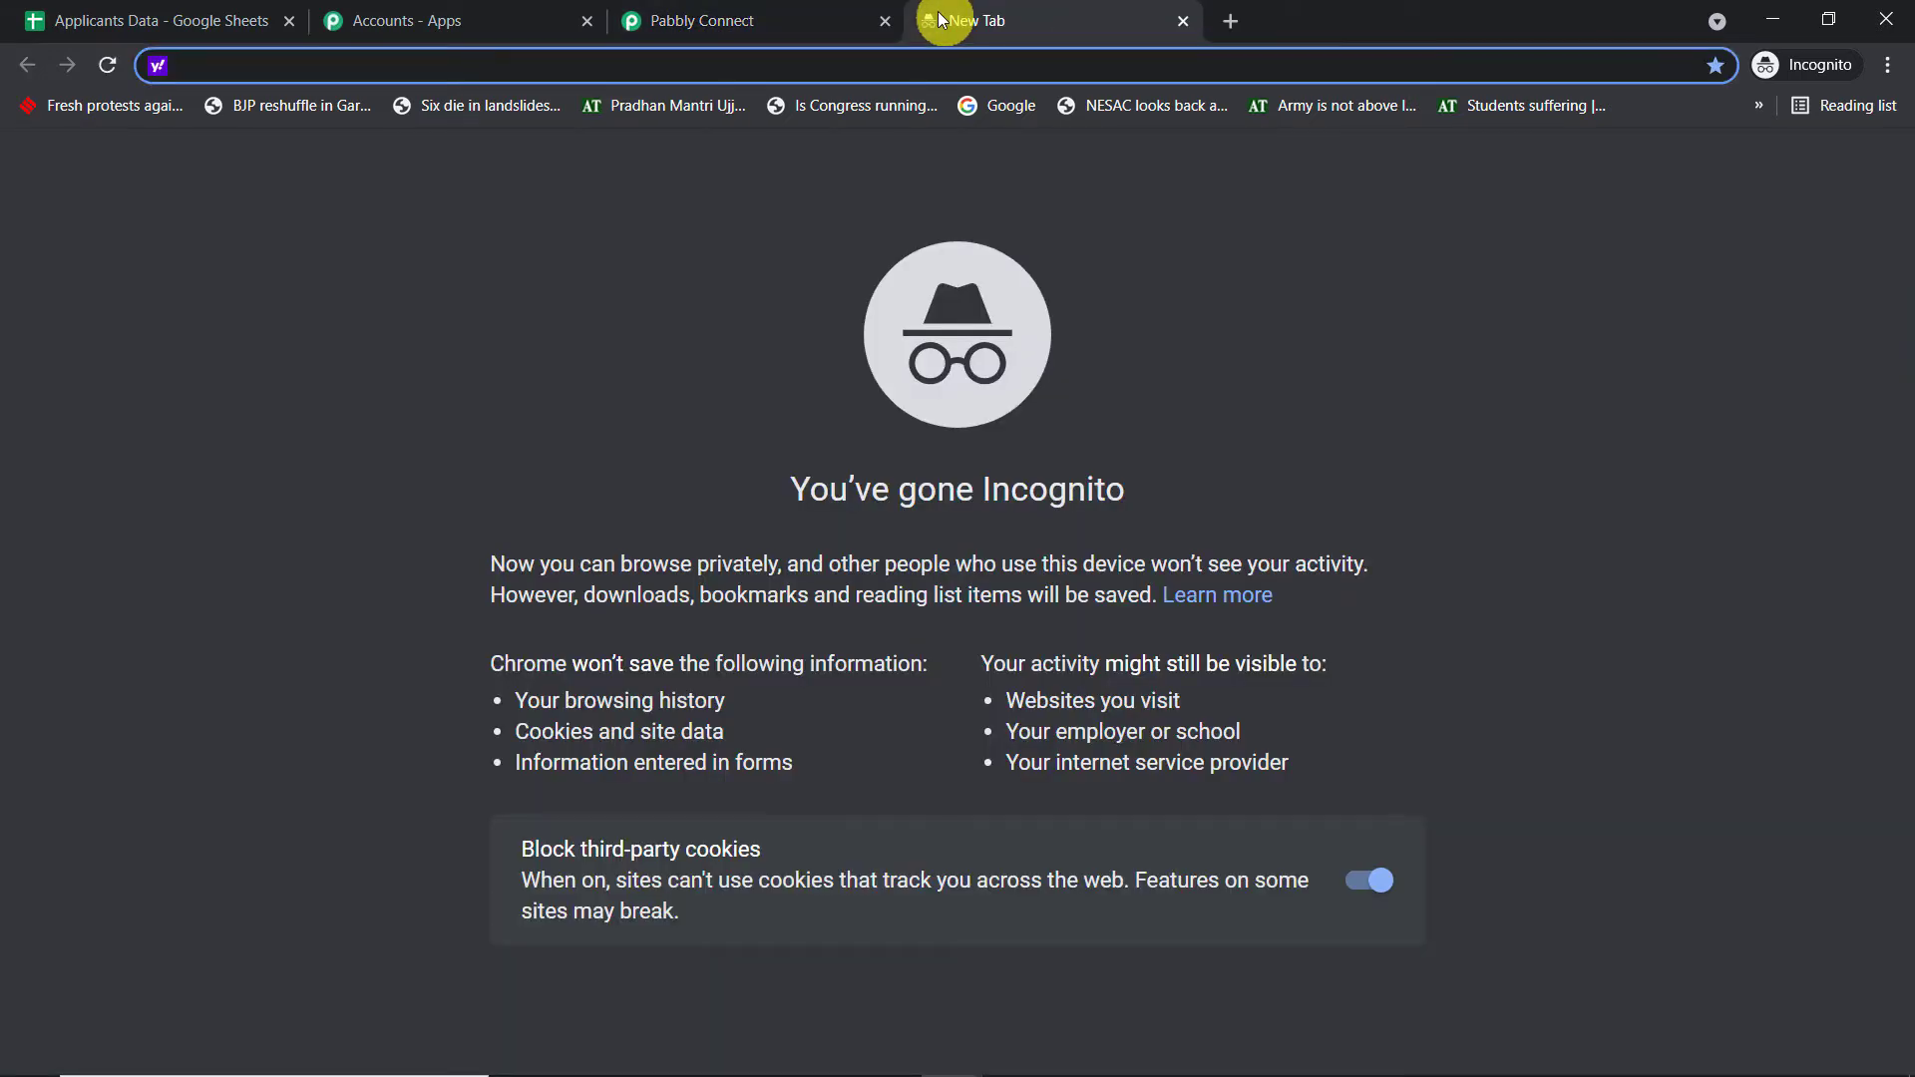
{"action": "type", "text": "google.com/sheets/about/"}
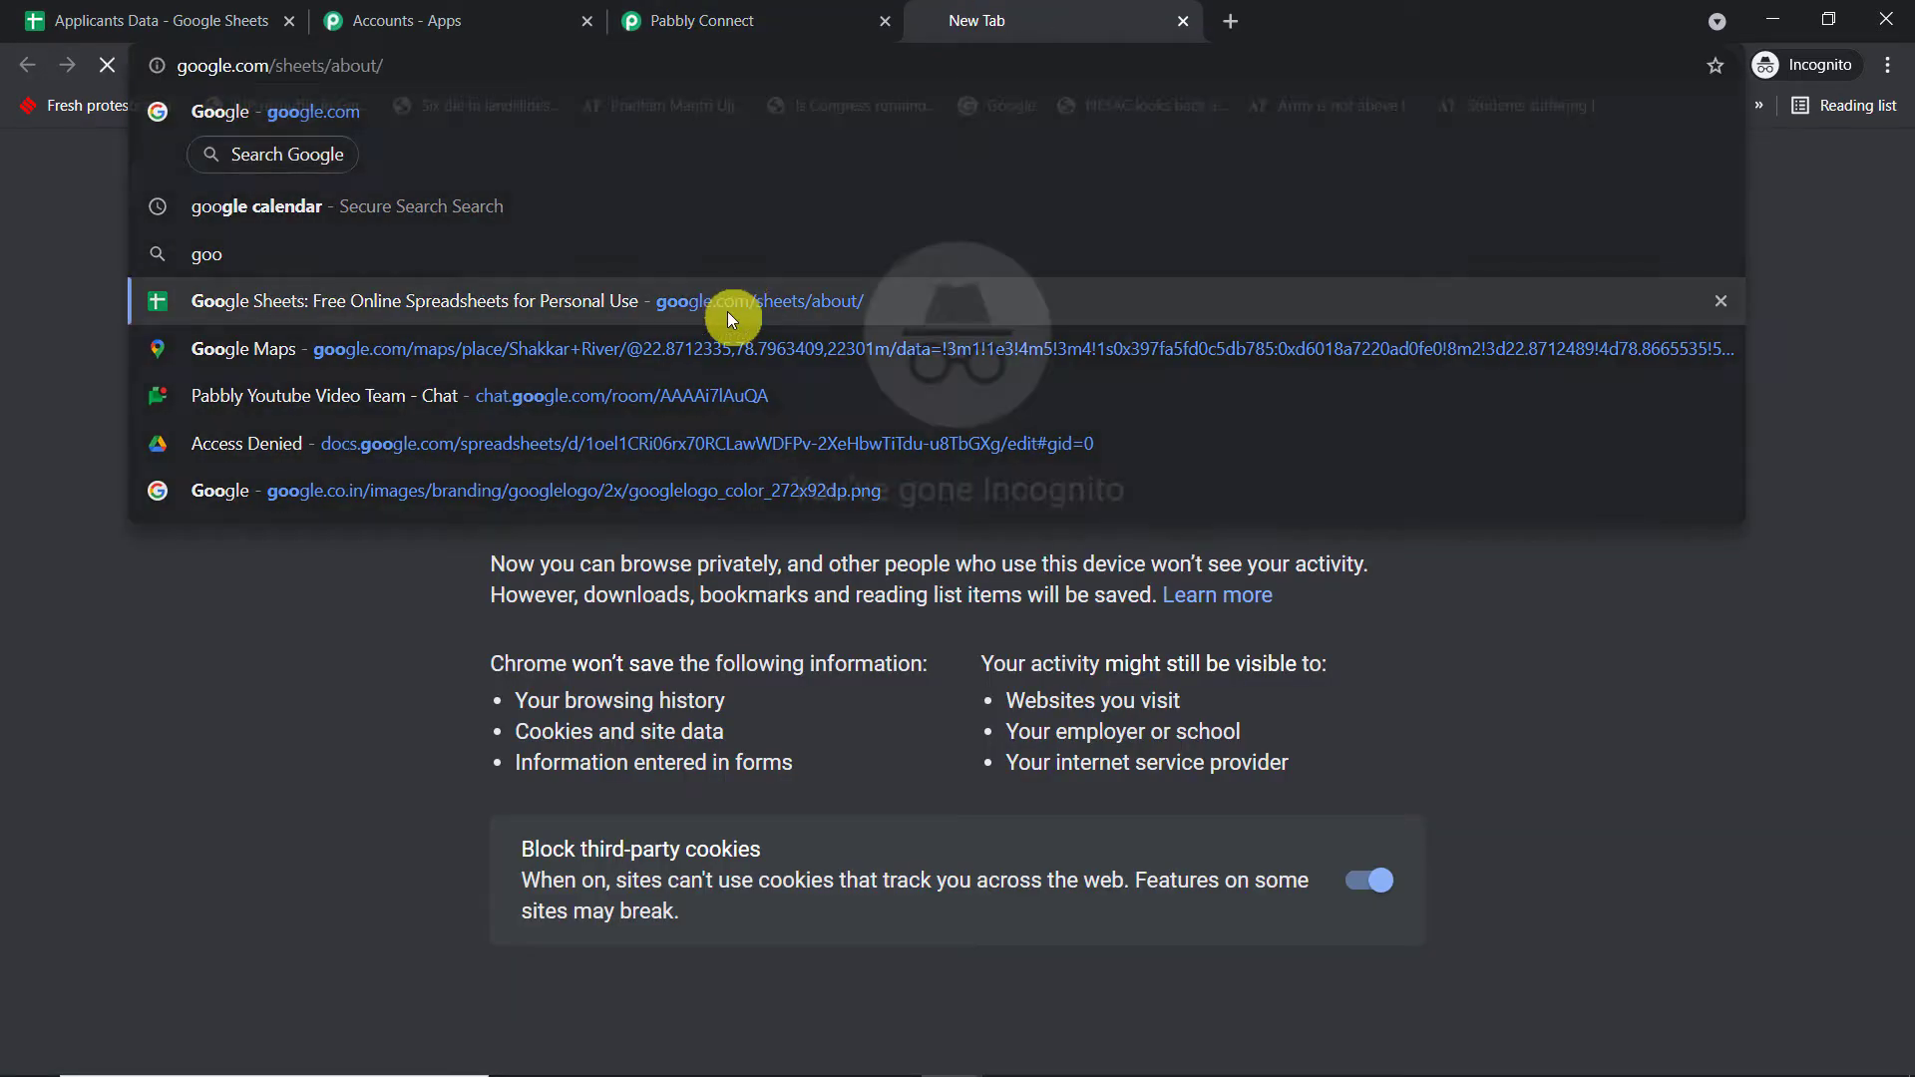
{"action": "left_click", "coordinate": [729, 311]}
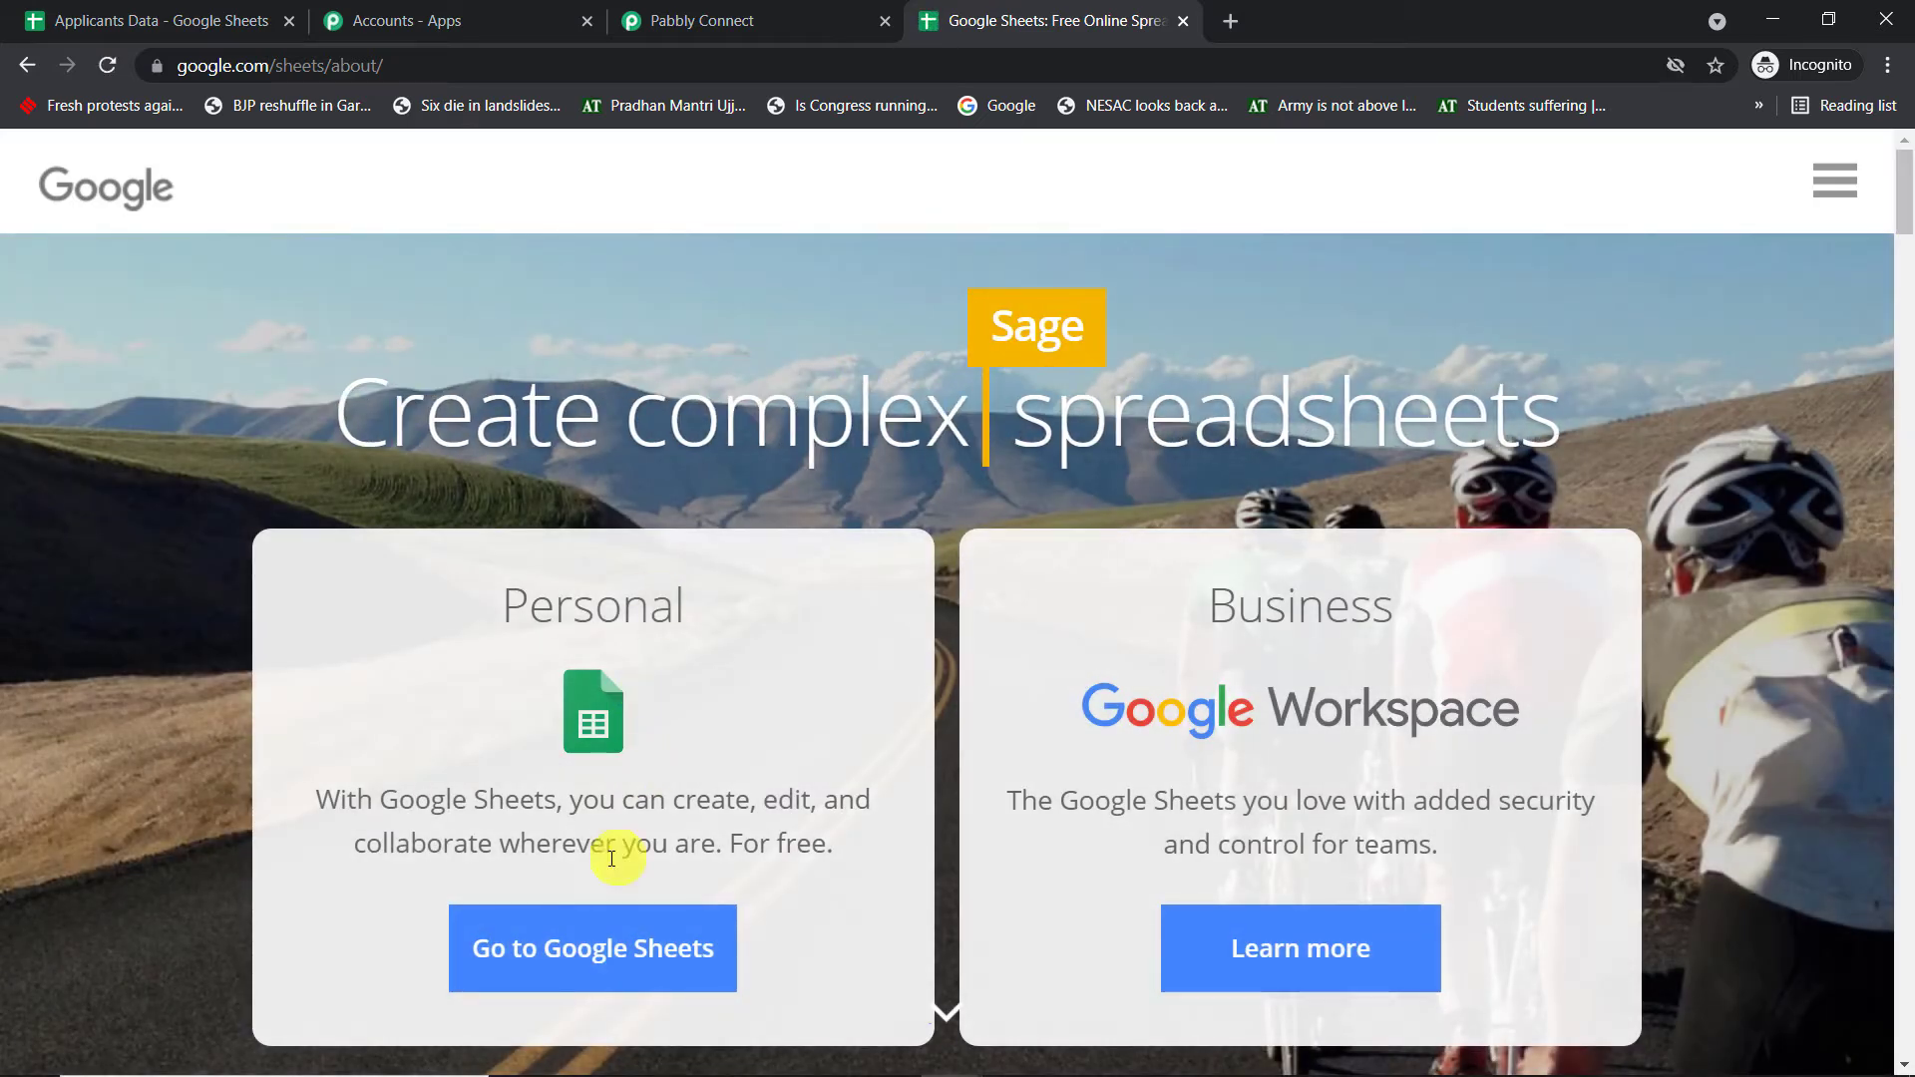
{"action": "left_click", "coordinate": [612, 960]}
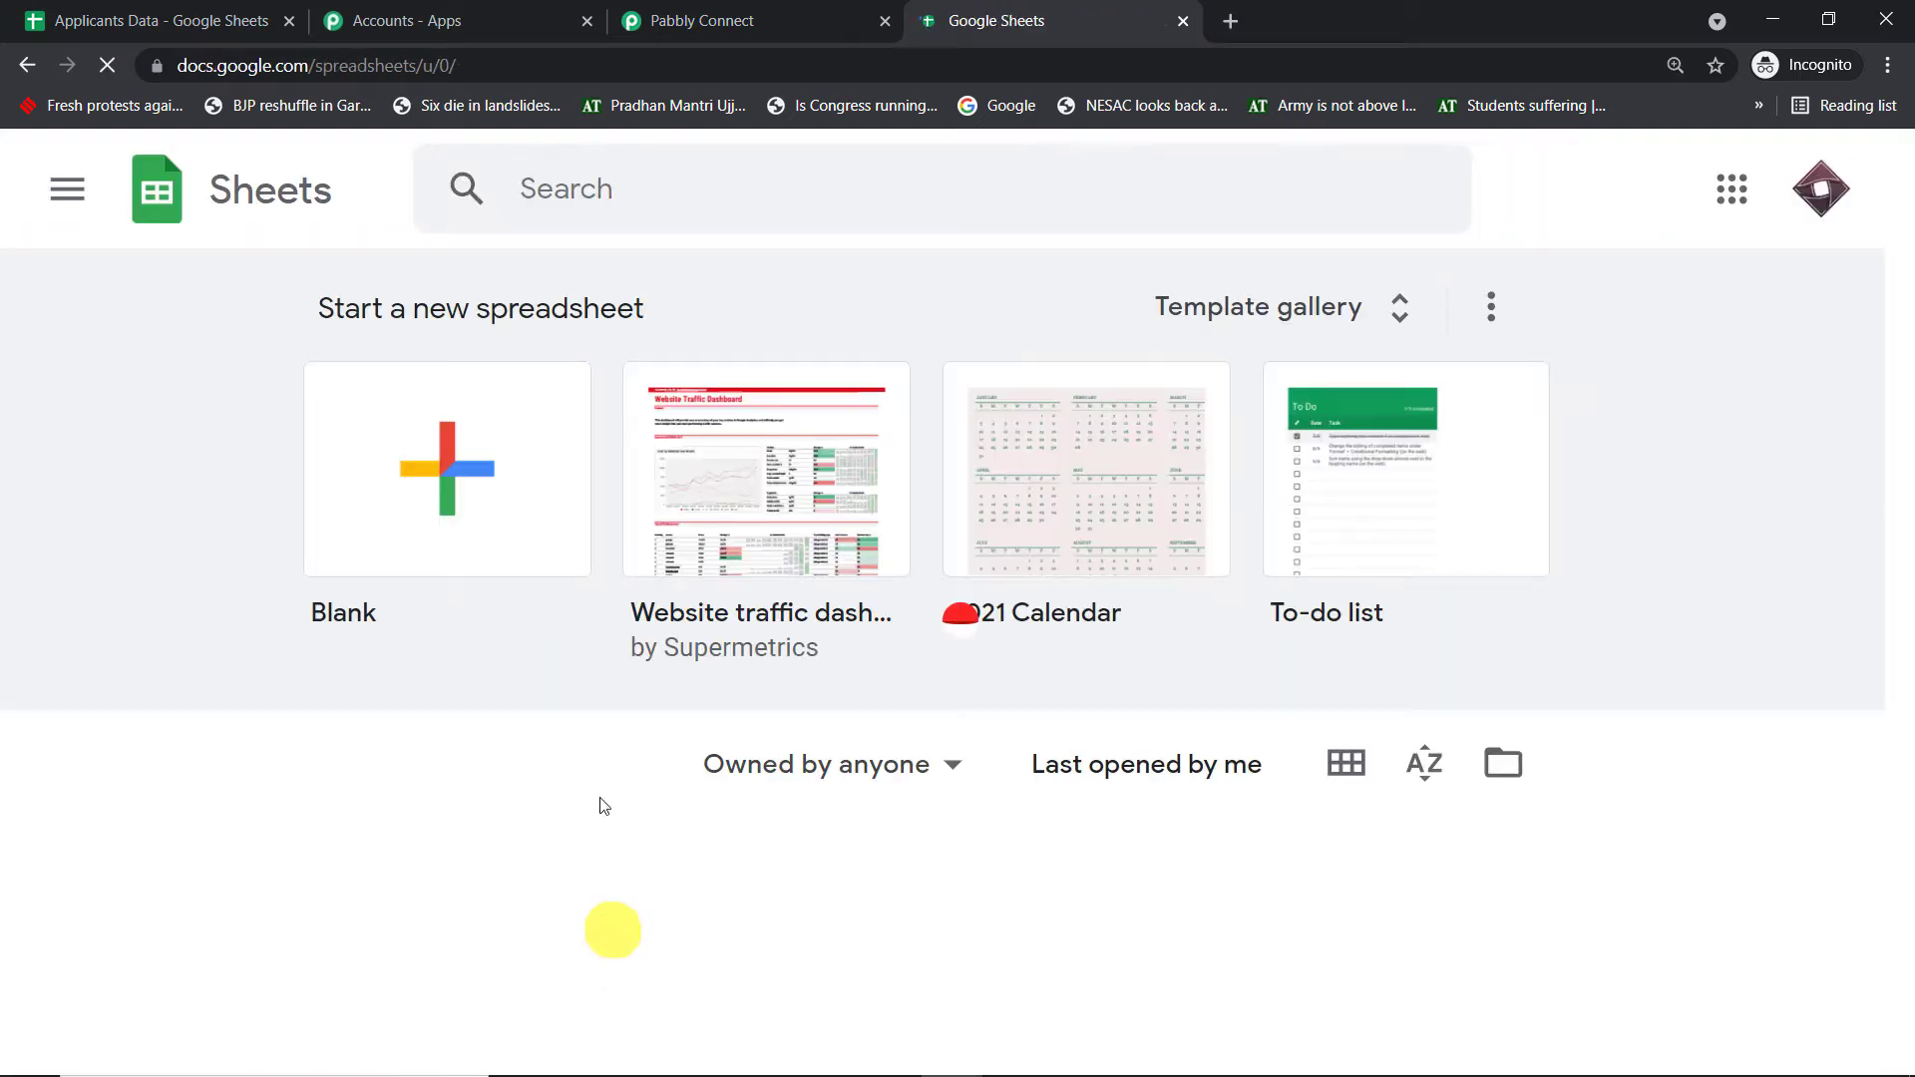
{"action": "left_click", "coordinate": [419, 489]}
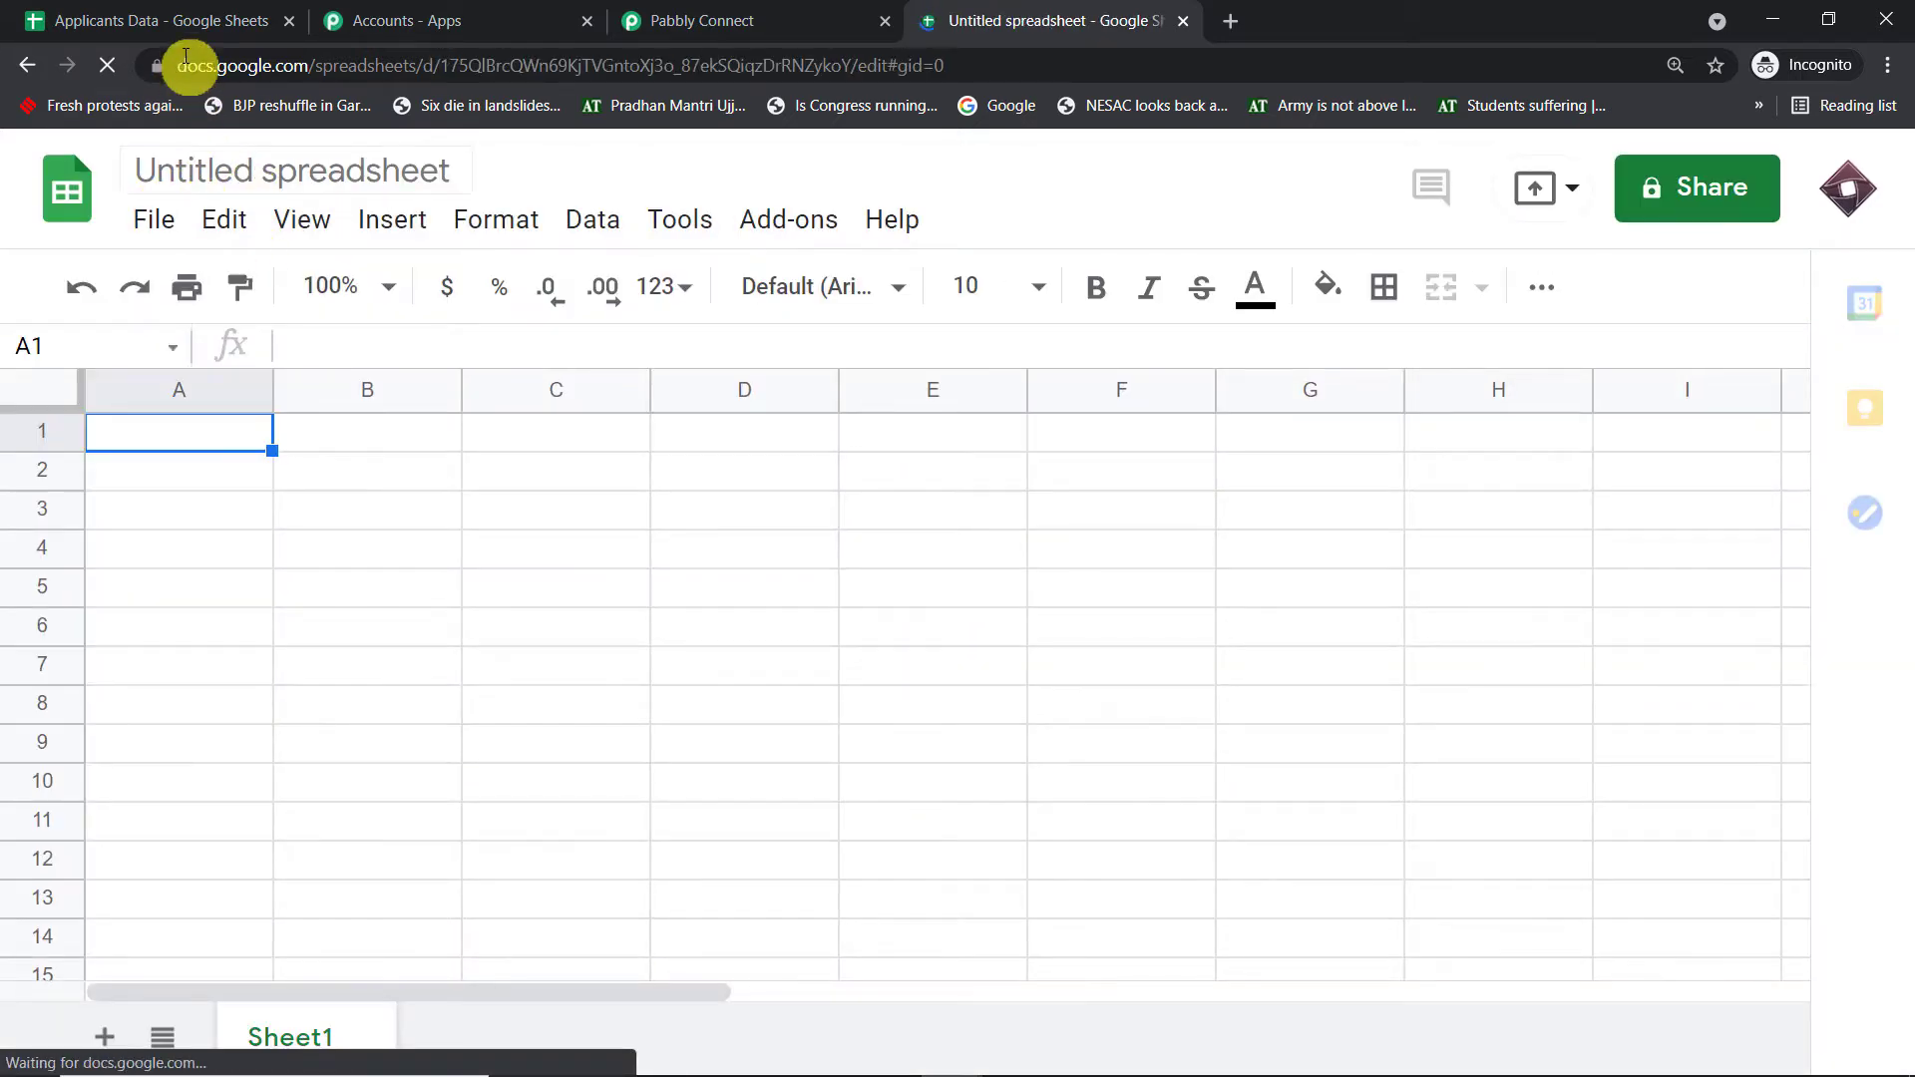
- Back in Applicants Data, select the A1:D1 header row and bring up its context menu
{"action": "left_click", "coordinate": [159, 19]}
{"action": "left_click", "coordinate": [734, 433]}
{"action": "left_click", "coordinate": [217, 433], "text": "shift"}
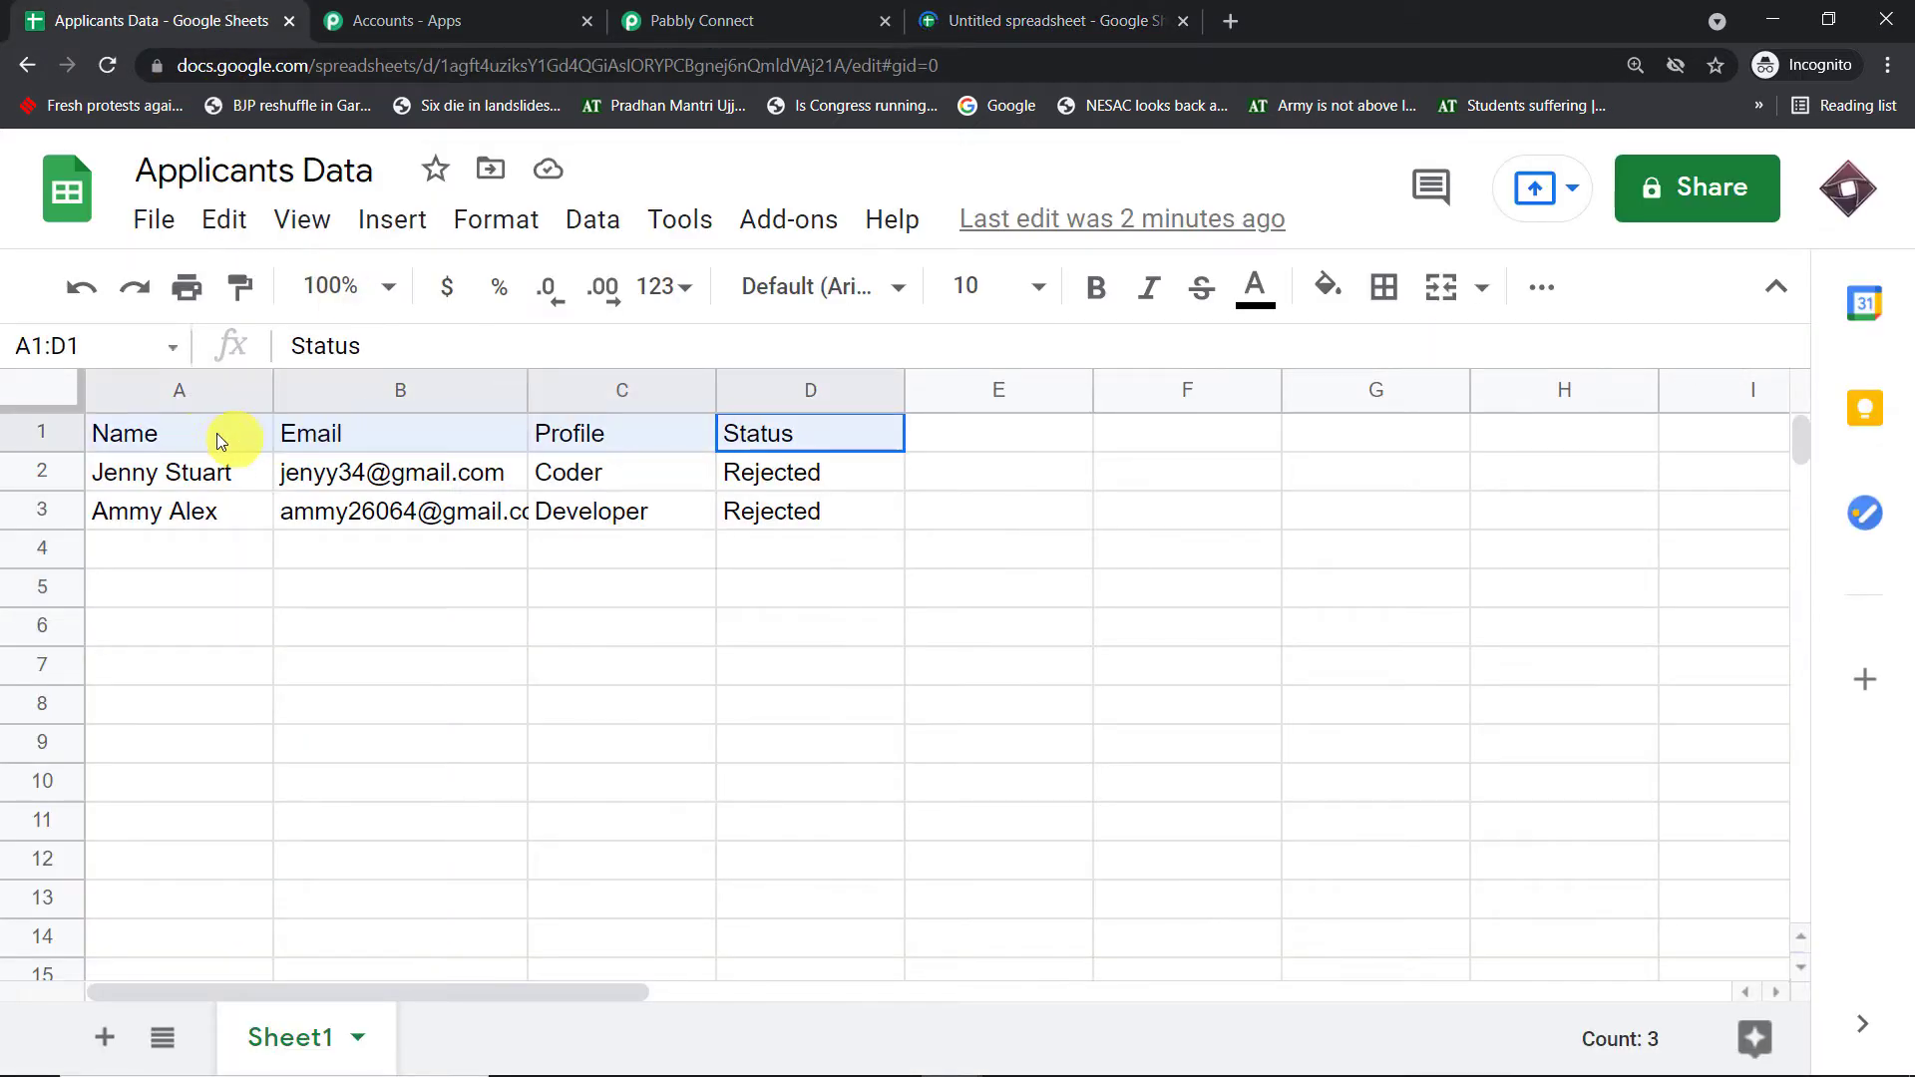
{"action": "right_click", "coordinate": [172, 435]}
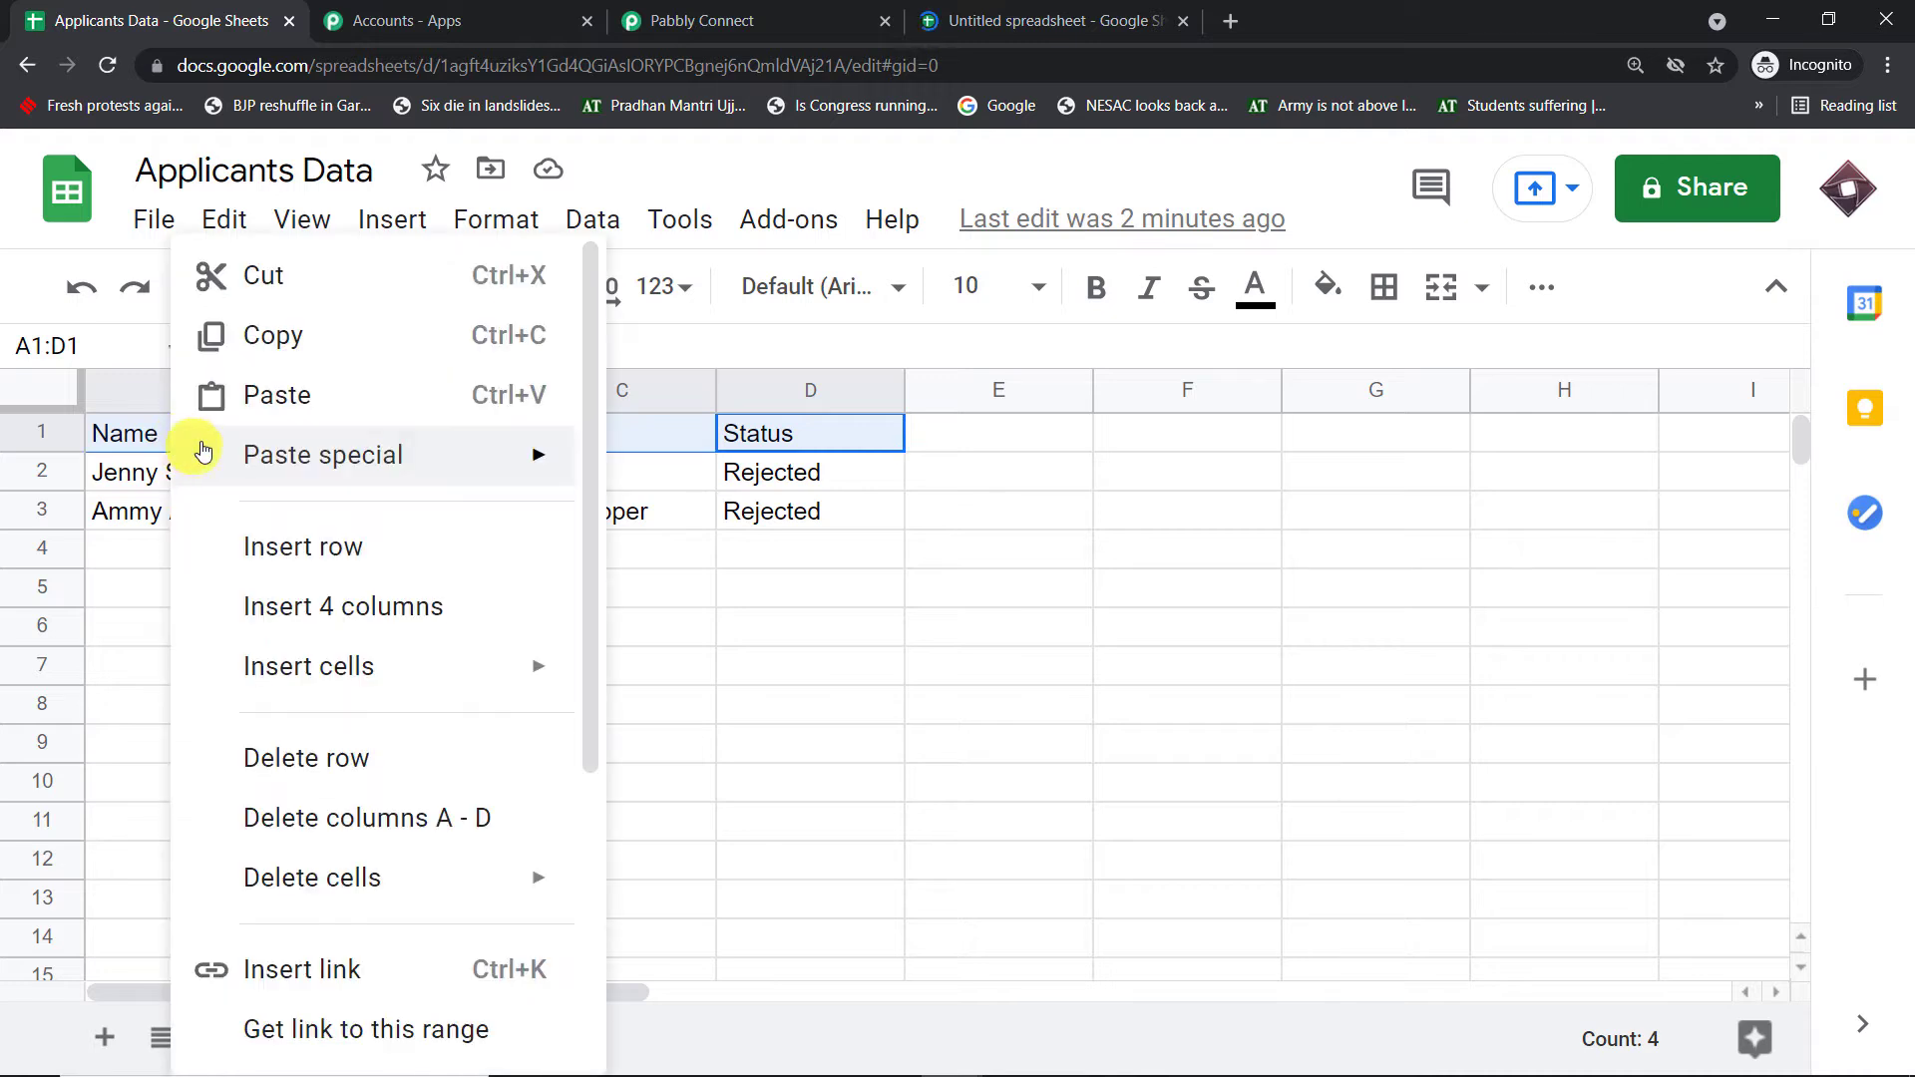
- Copy the Name, Email, Profile, Status headers into A1:D1 of the new spreadsheet
{"action": "left_click", "coordinate": [329, 342]}
{"action": "left_click", "coordinate": [957, 20]}
{"action": "left_click_drag", "start_coordinate": [153, 435], "coordinate": [750, 421]}
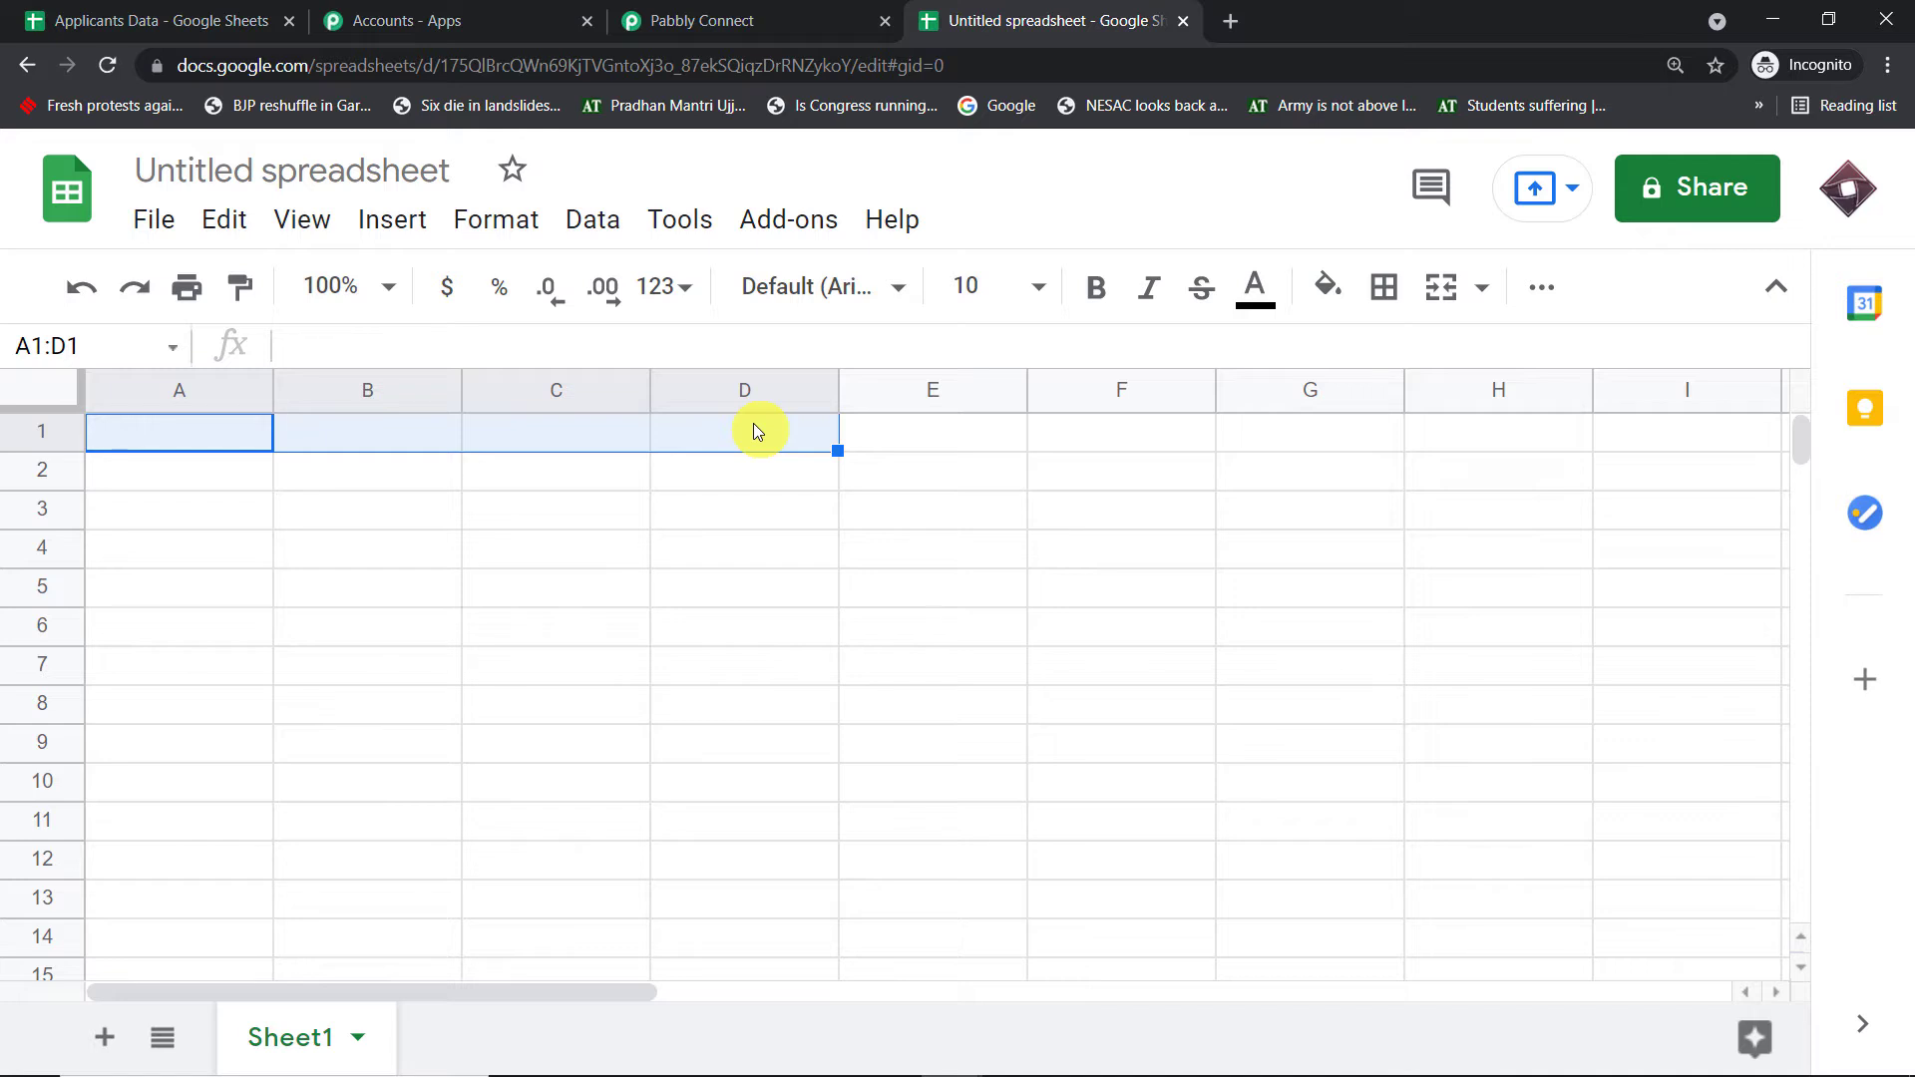
{"action": "key", "text": "ctrl+v"}
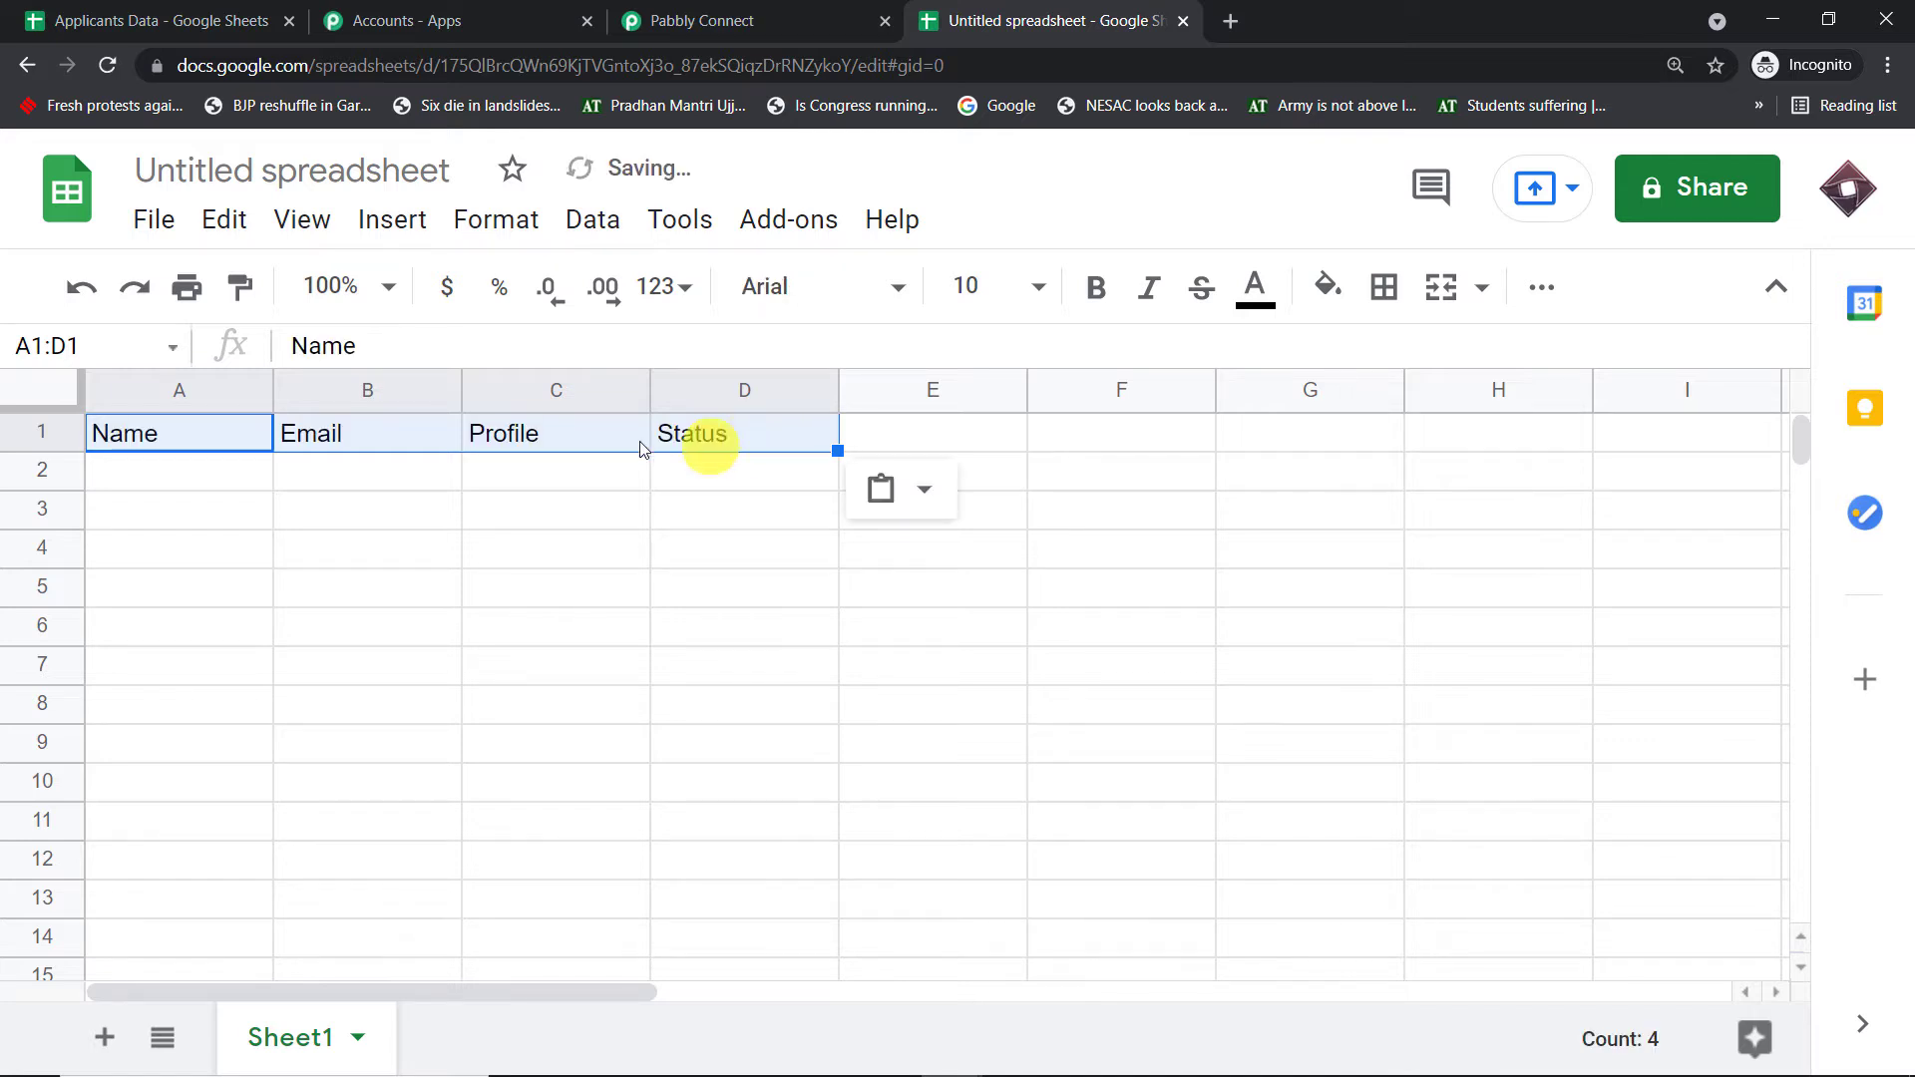
{"action": "left_click", "coordinate": [150, 447]}
{"action": "left_click", "coordinate": [312, 434]}
{"action": "left_click", "coordinate": [558, 436]}
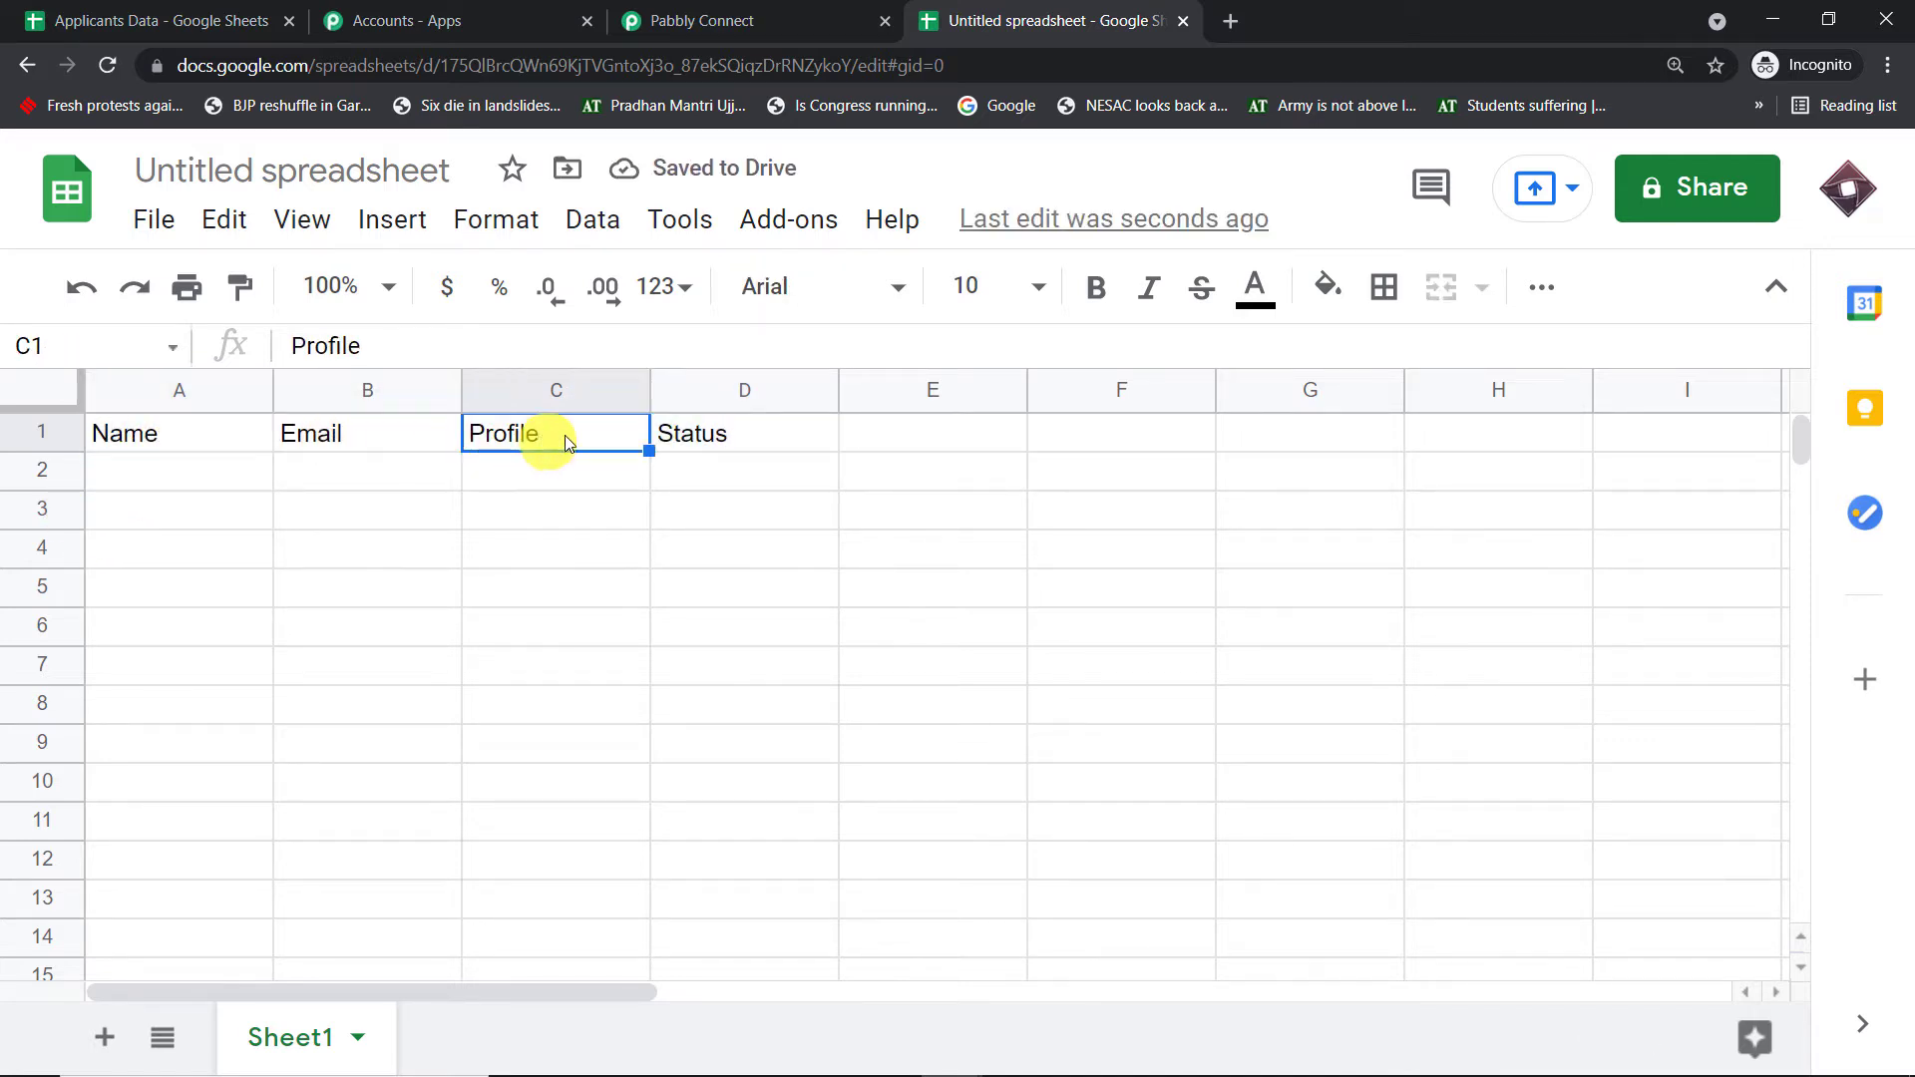
{"action": "left_click", "coordinate": [668, 434]}
- Rename the untitled spreadsheet to 'Starlinks Applicants'
{"action": "left_click", "coordinate": [191, 170]}
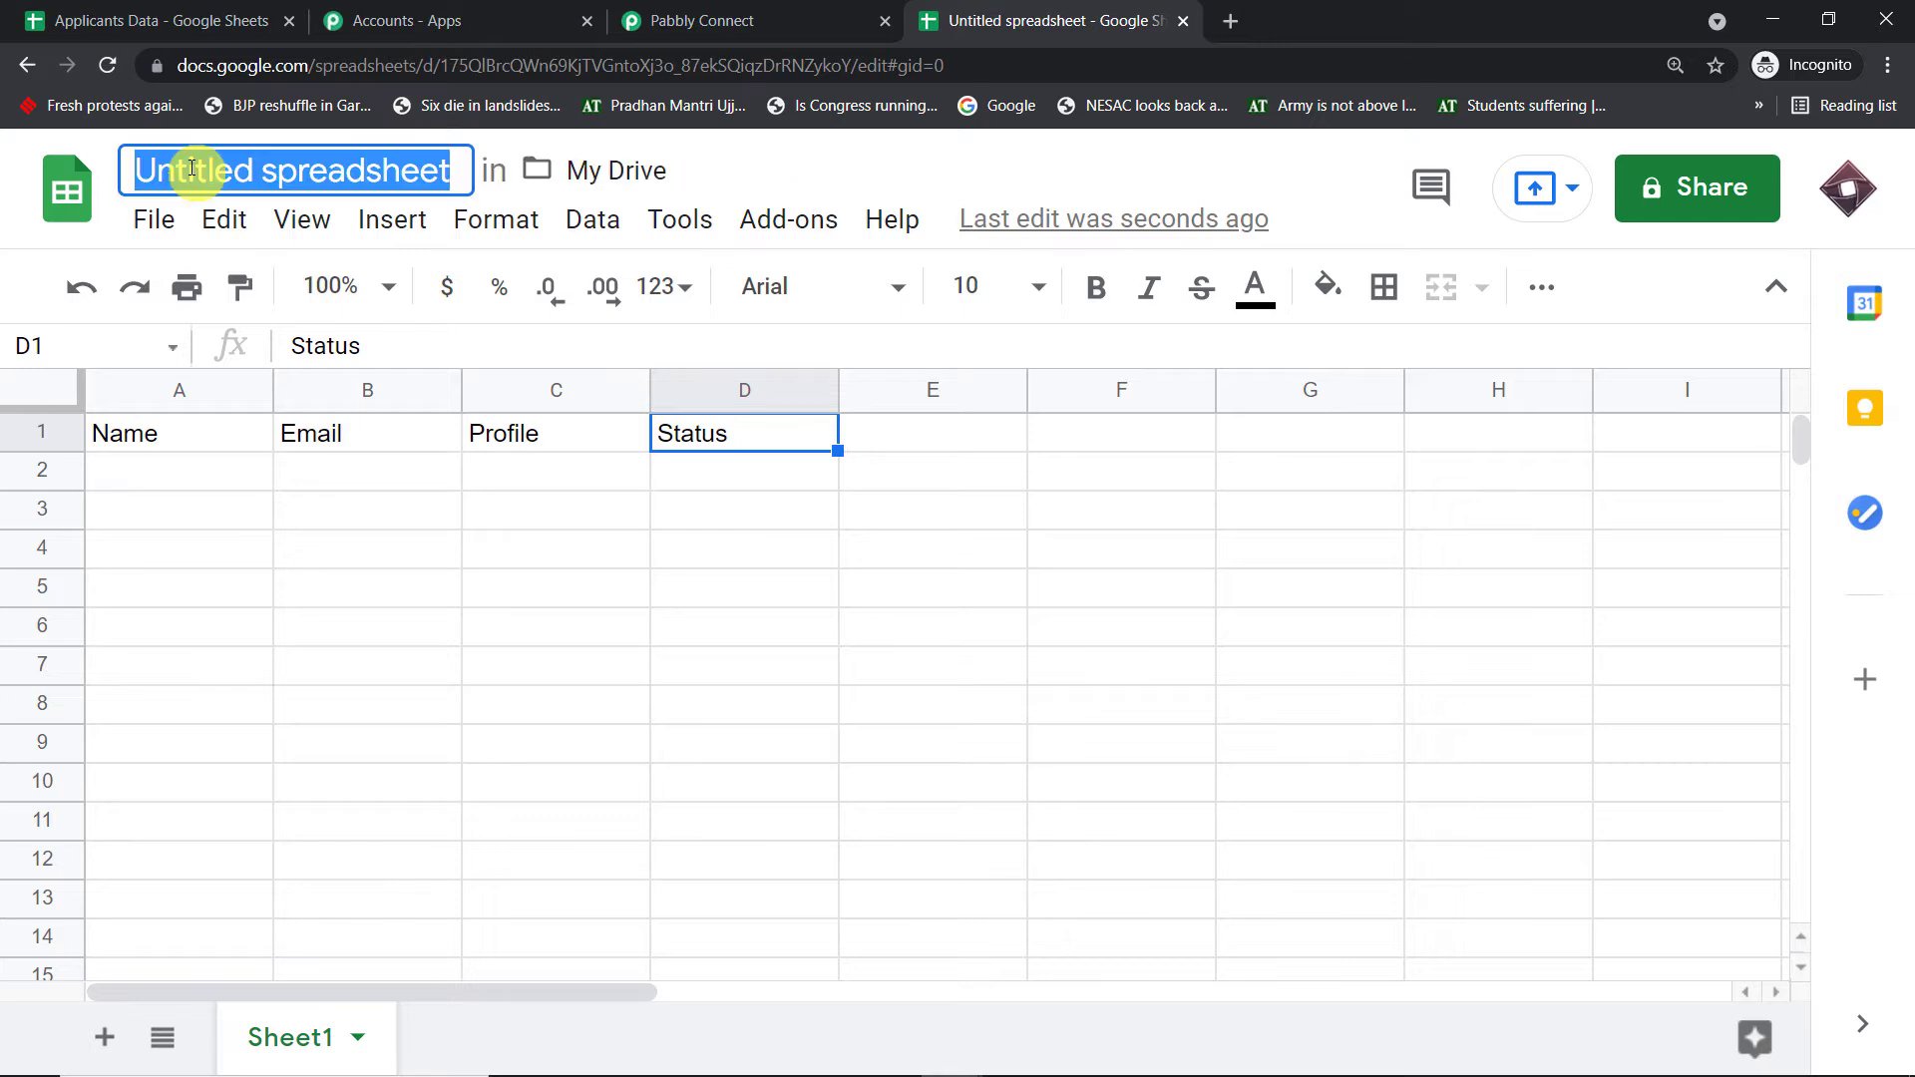
{"action": "key", "text": "BackSpace"}
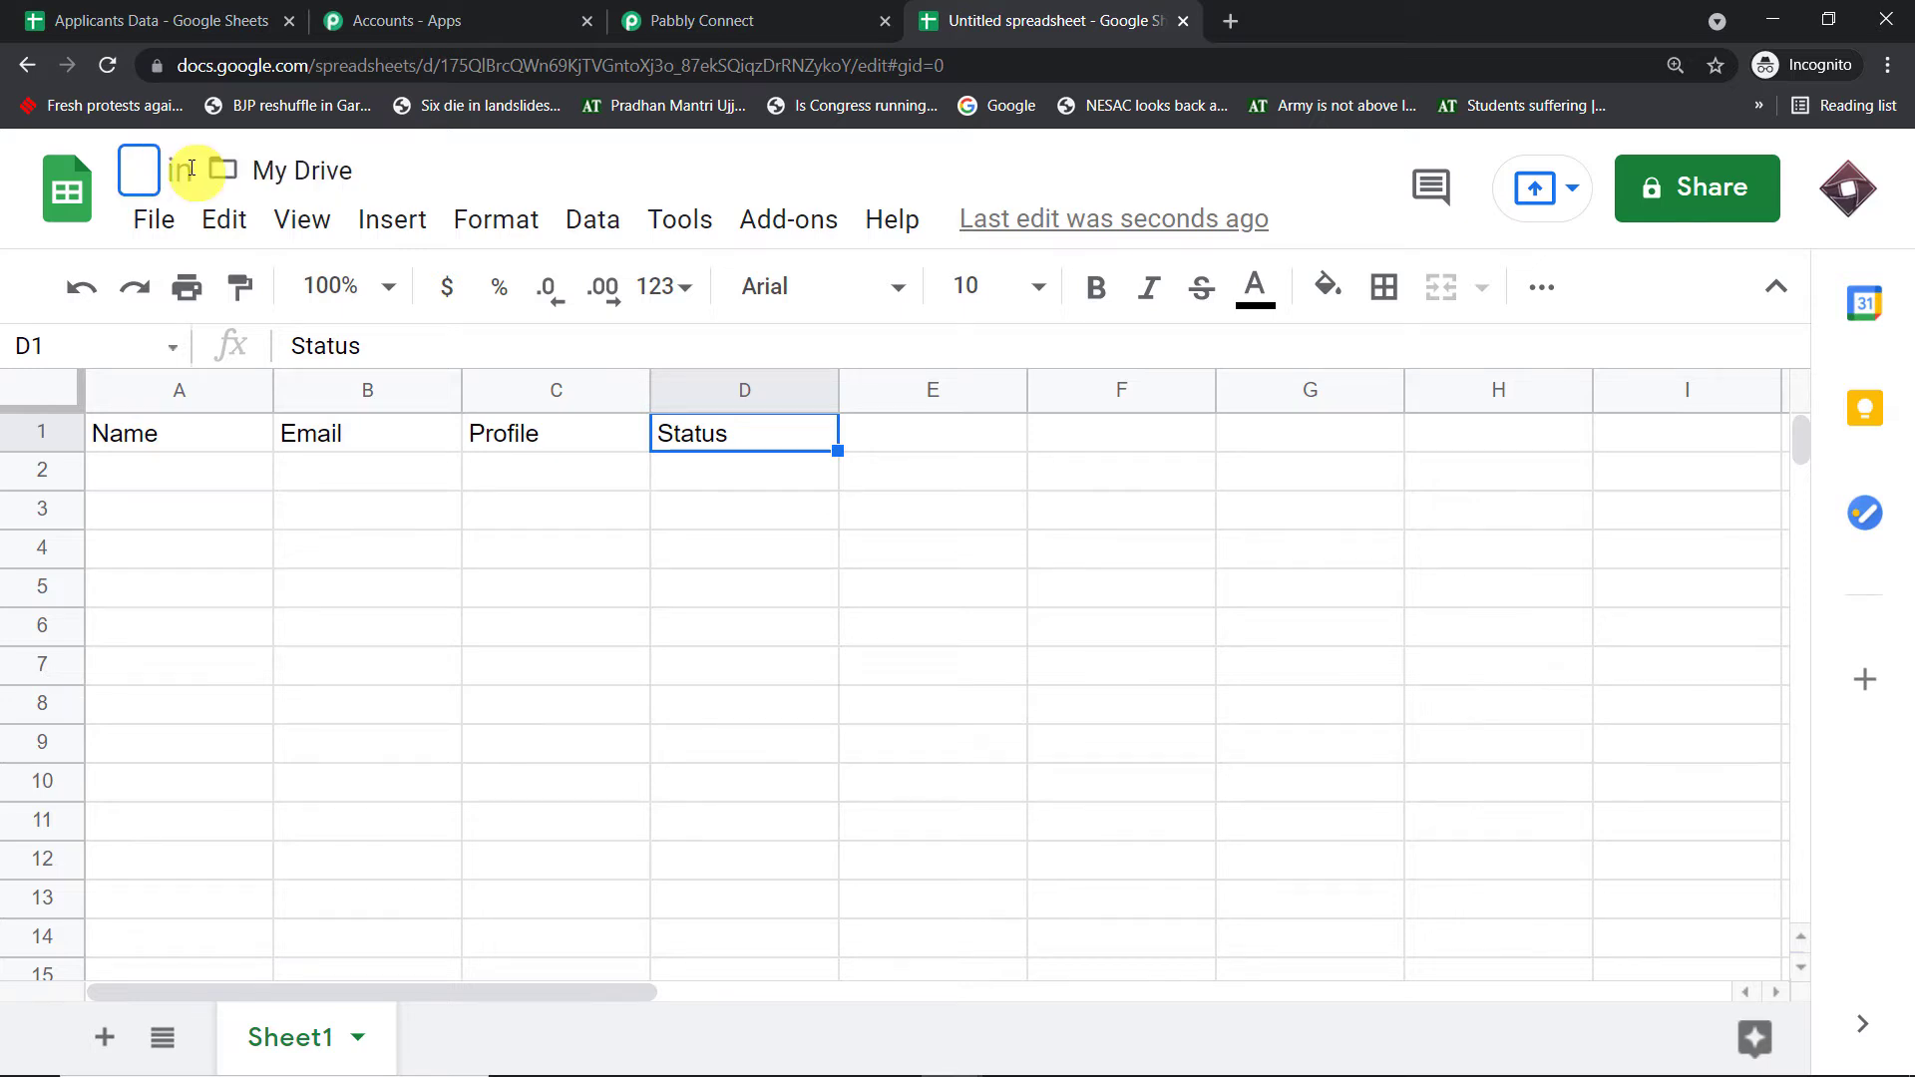
{"action": "type", "text": "Star"}
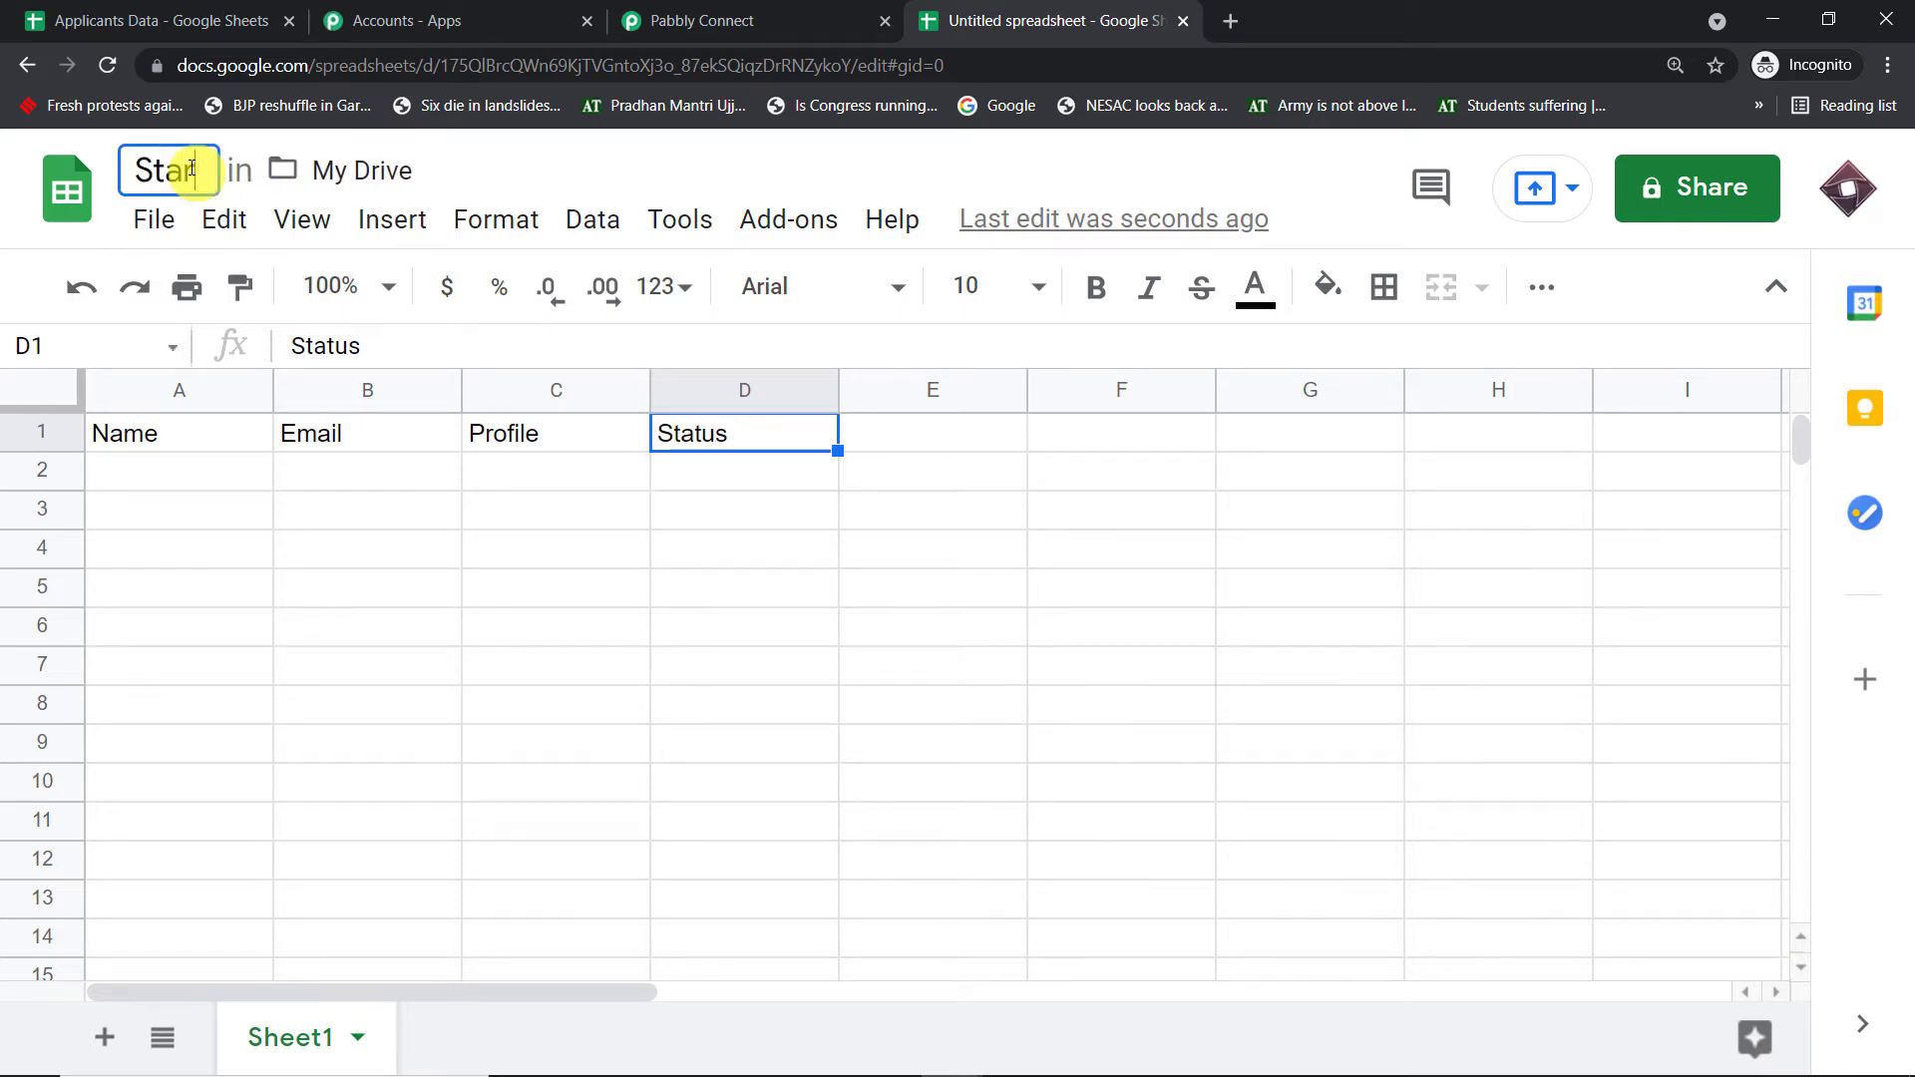
{"action": "type", "text": "links"}
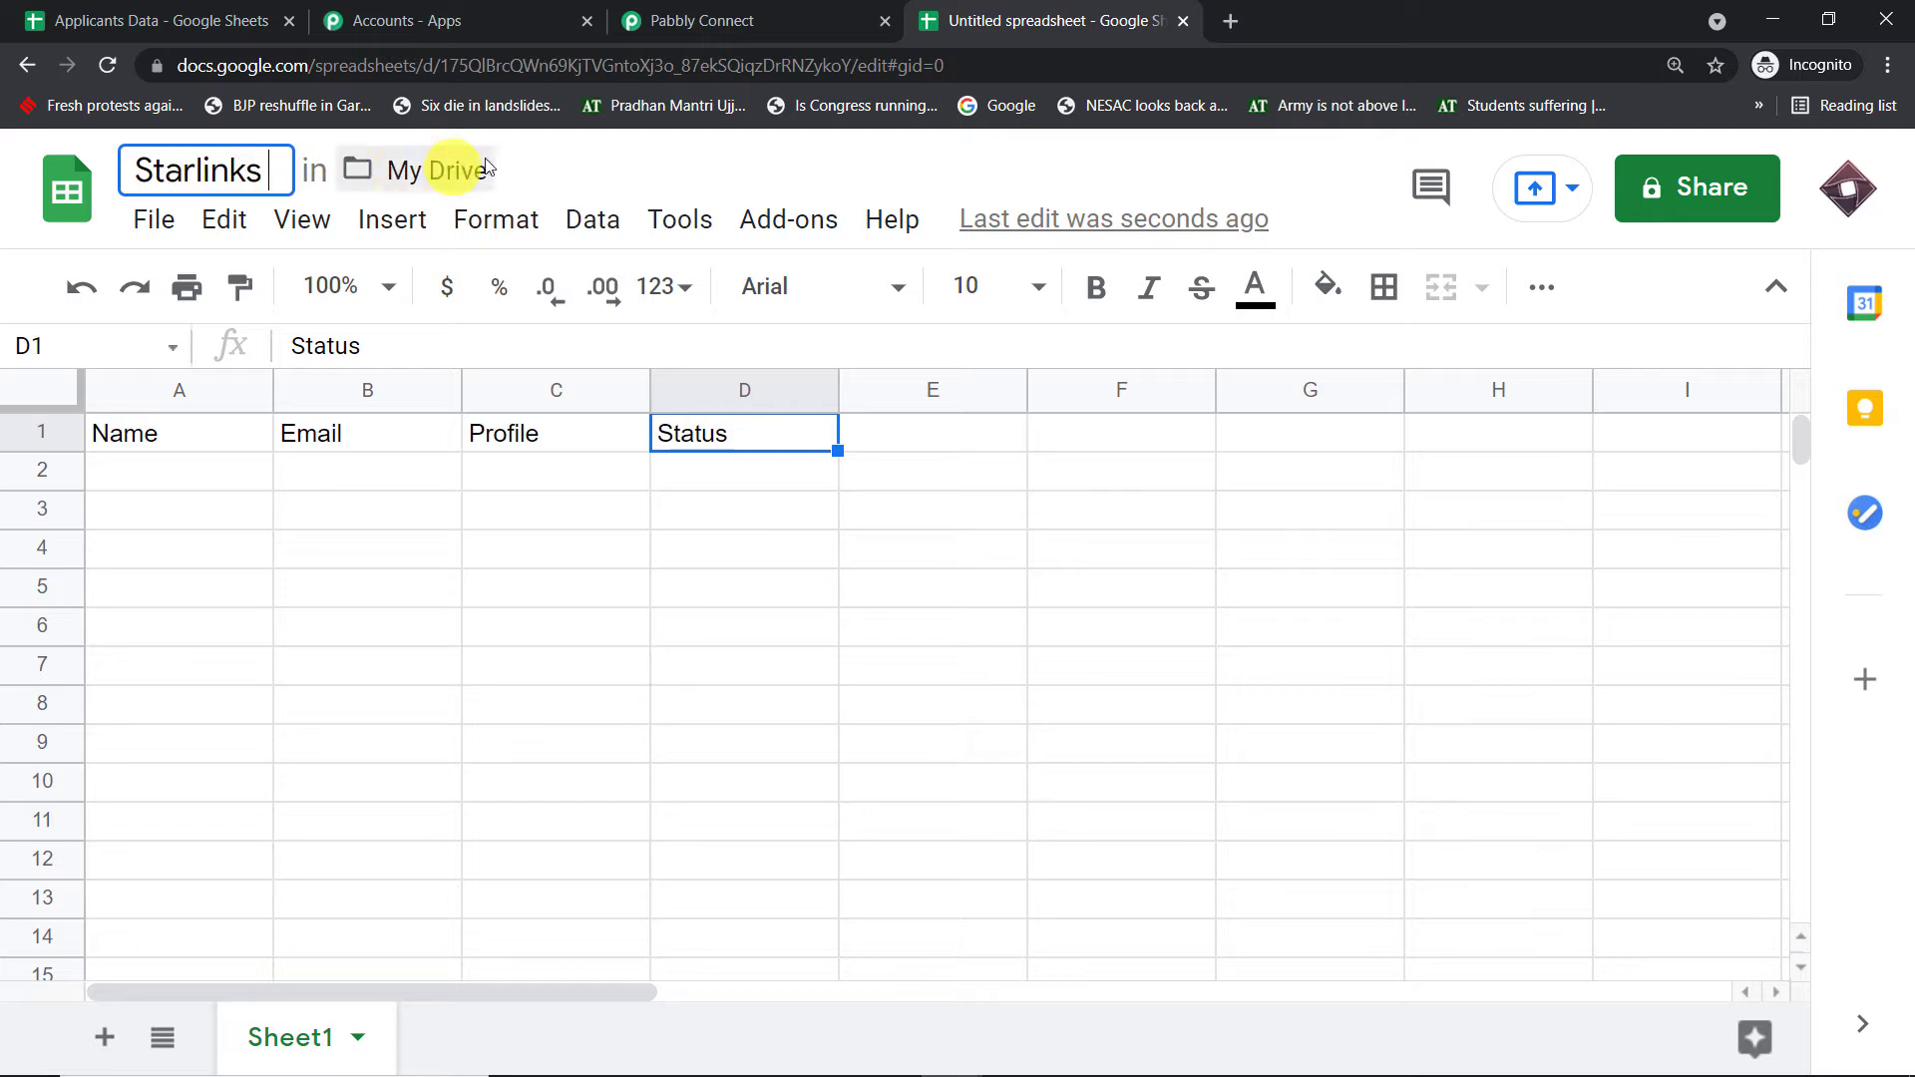
{"action": "left_click", "coordinate": [625, 168]}
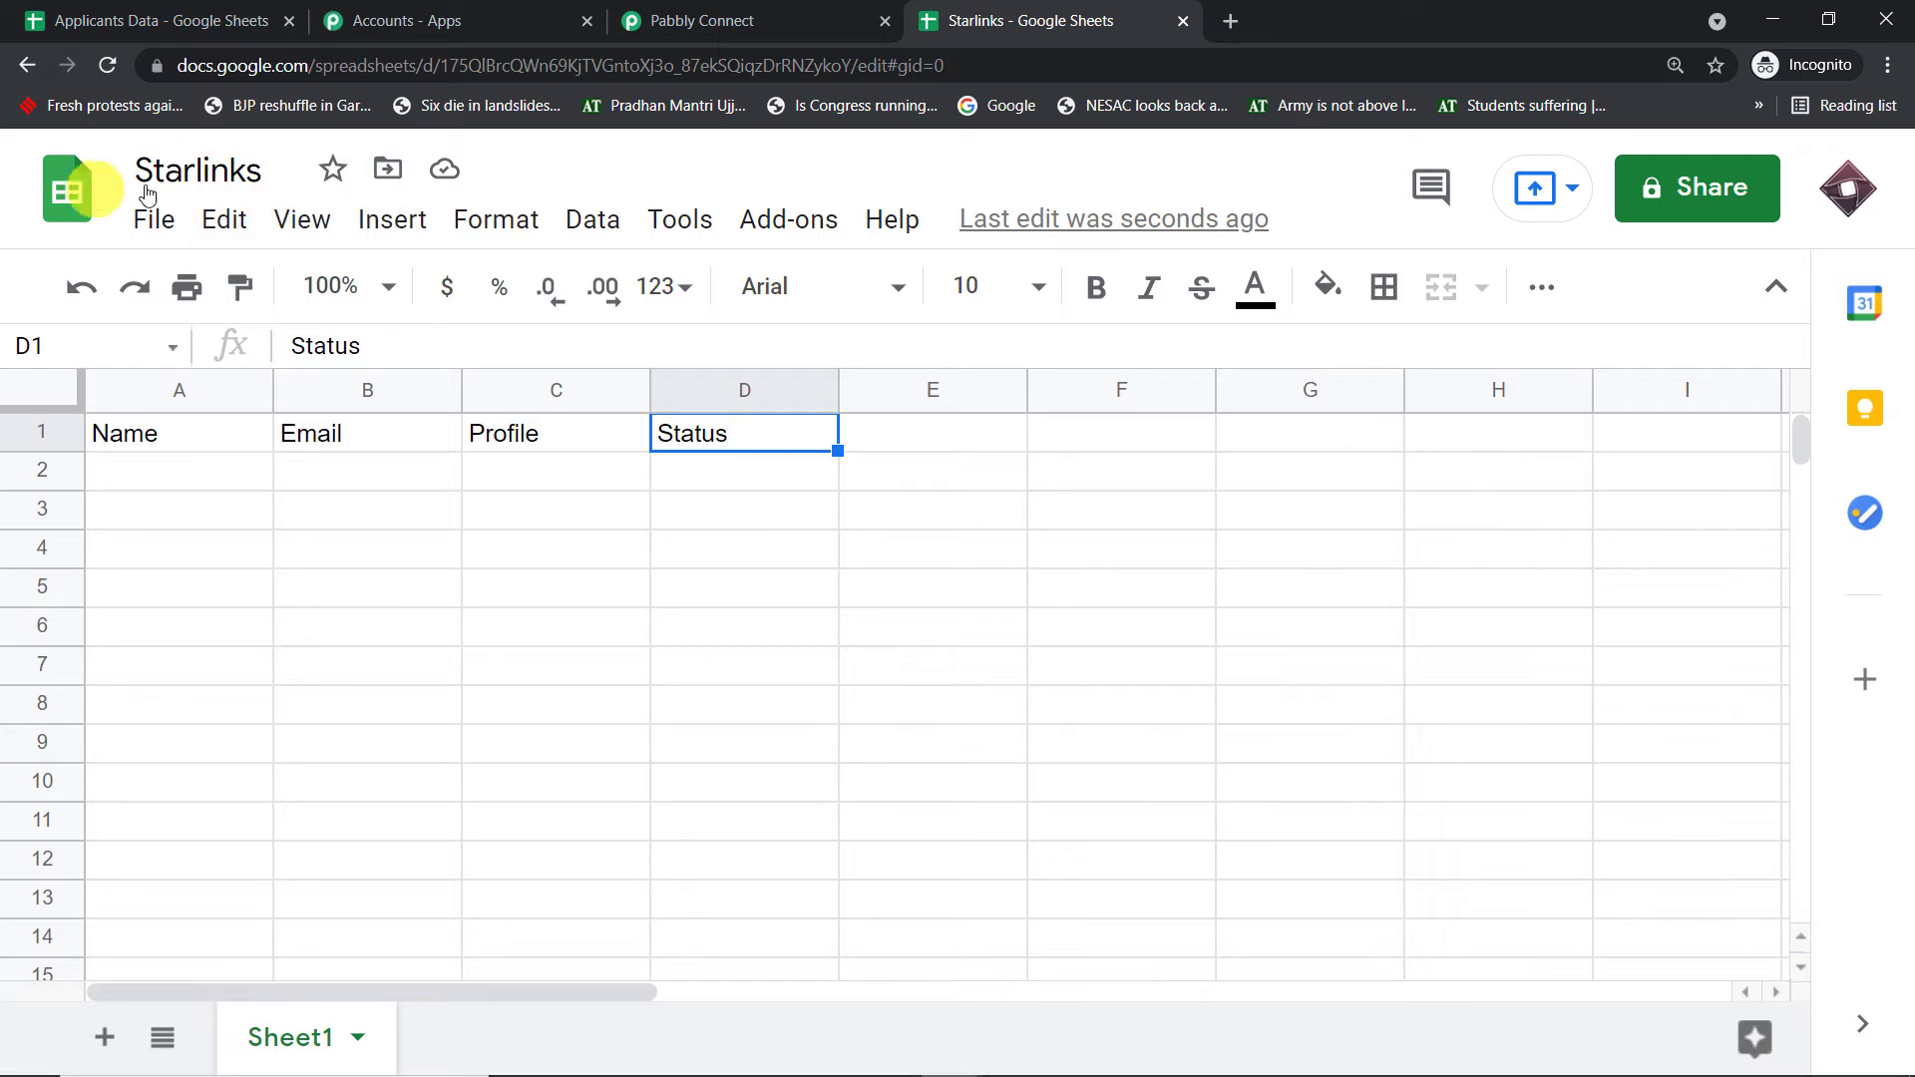
{"action": "left_click", "coordinate": [257, 163]}
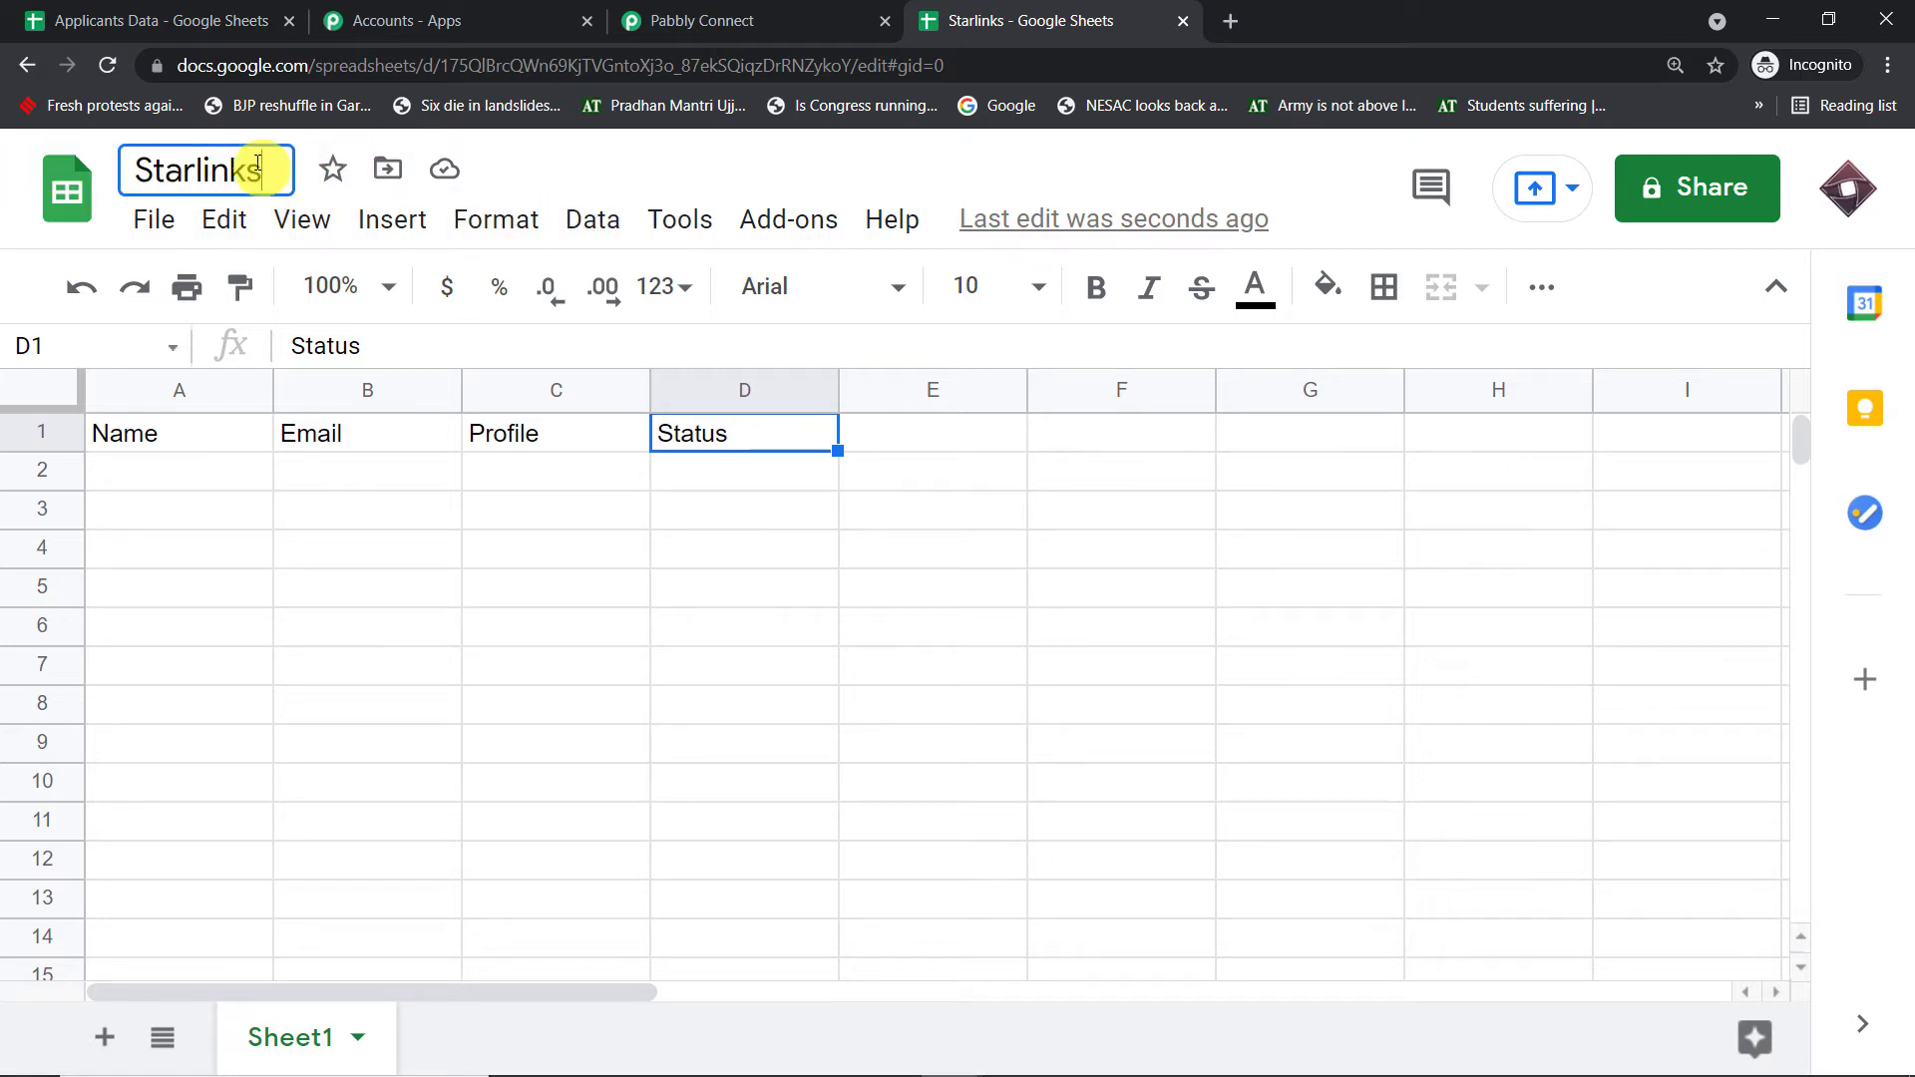
{"action": "type", "text": "a"}
{"action": "key", "text": "BackSpace"}
{"action": "key", "text": "BackSpace"}
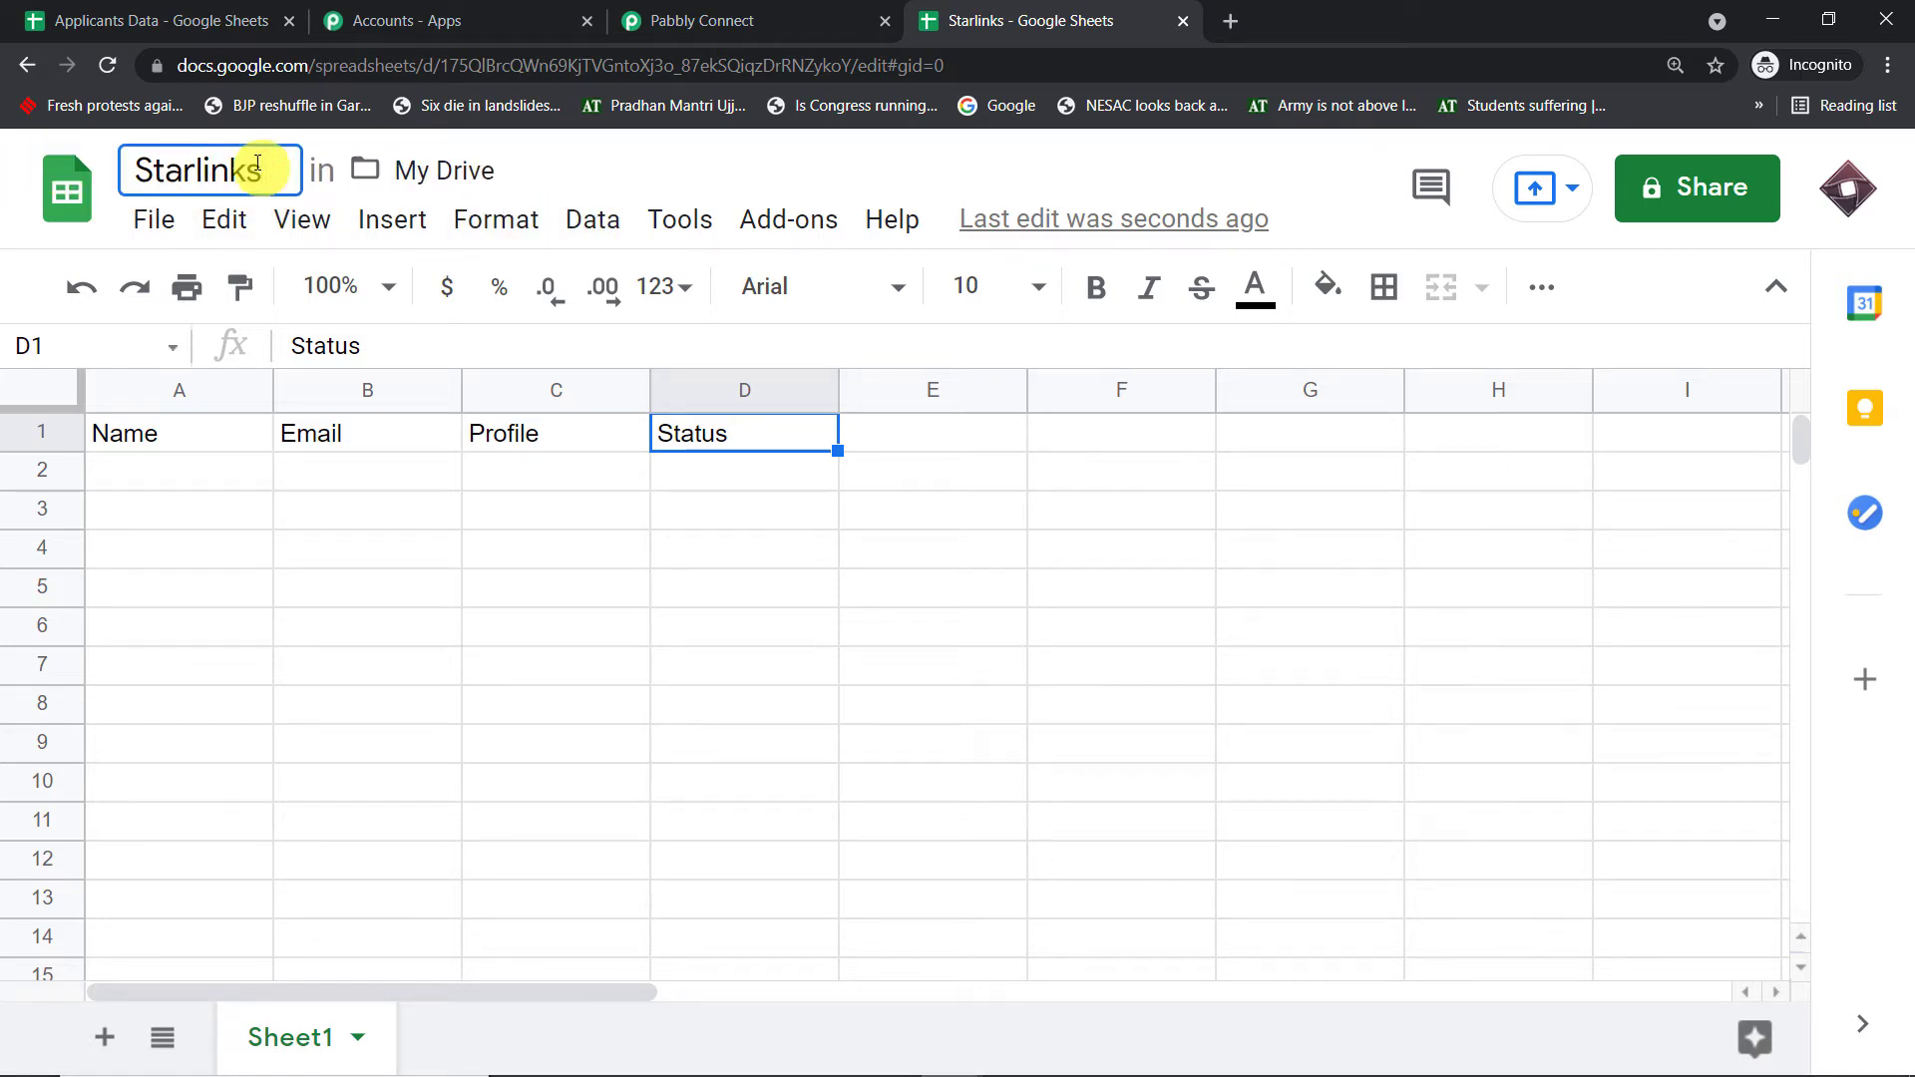
{"action": "type", "text": "Appli"}
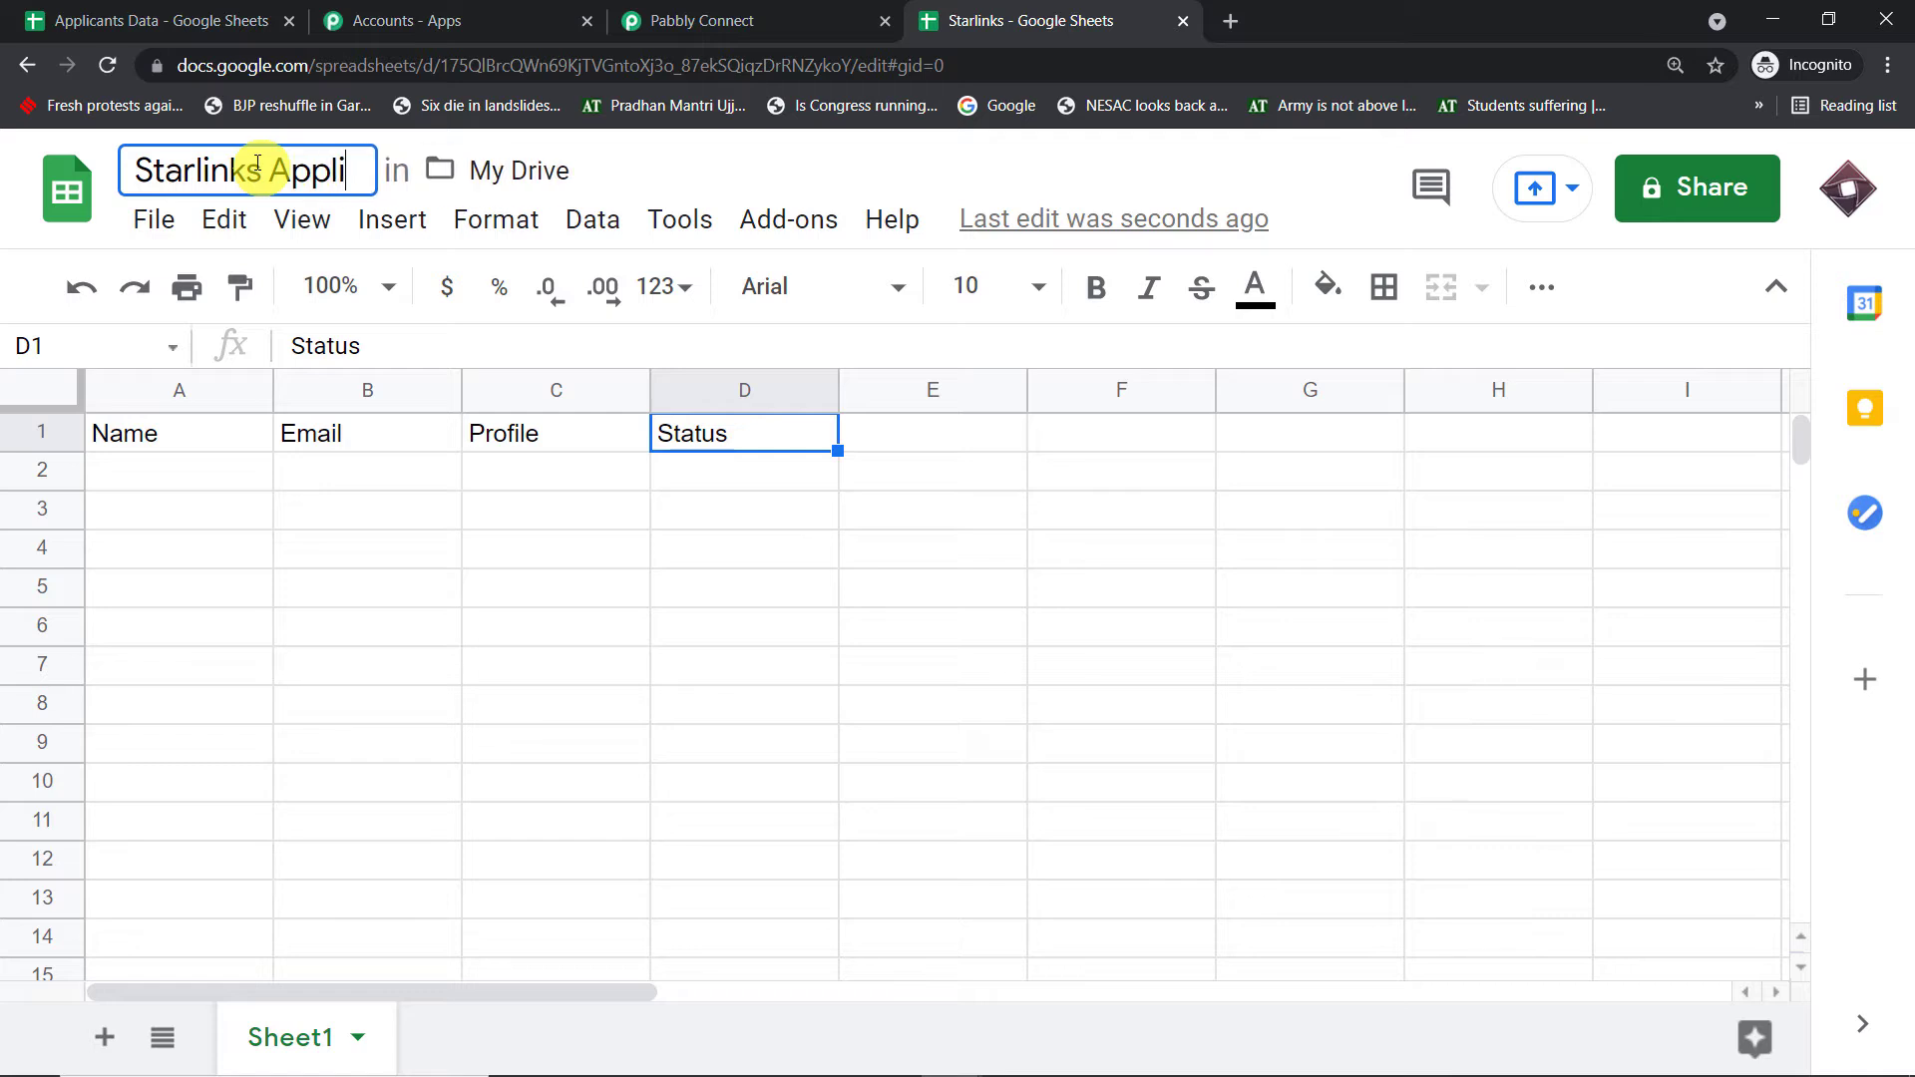
{"action": "type", "text": "cants"}
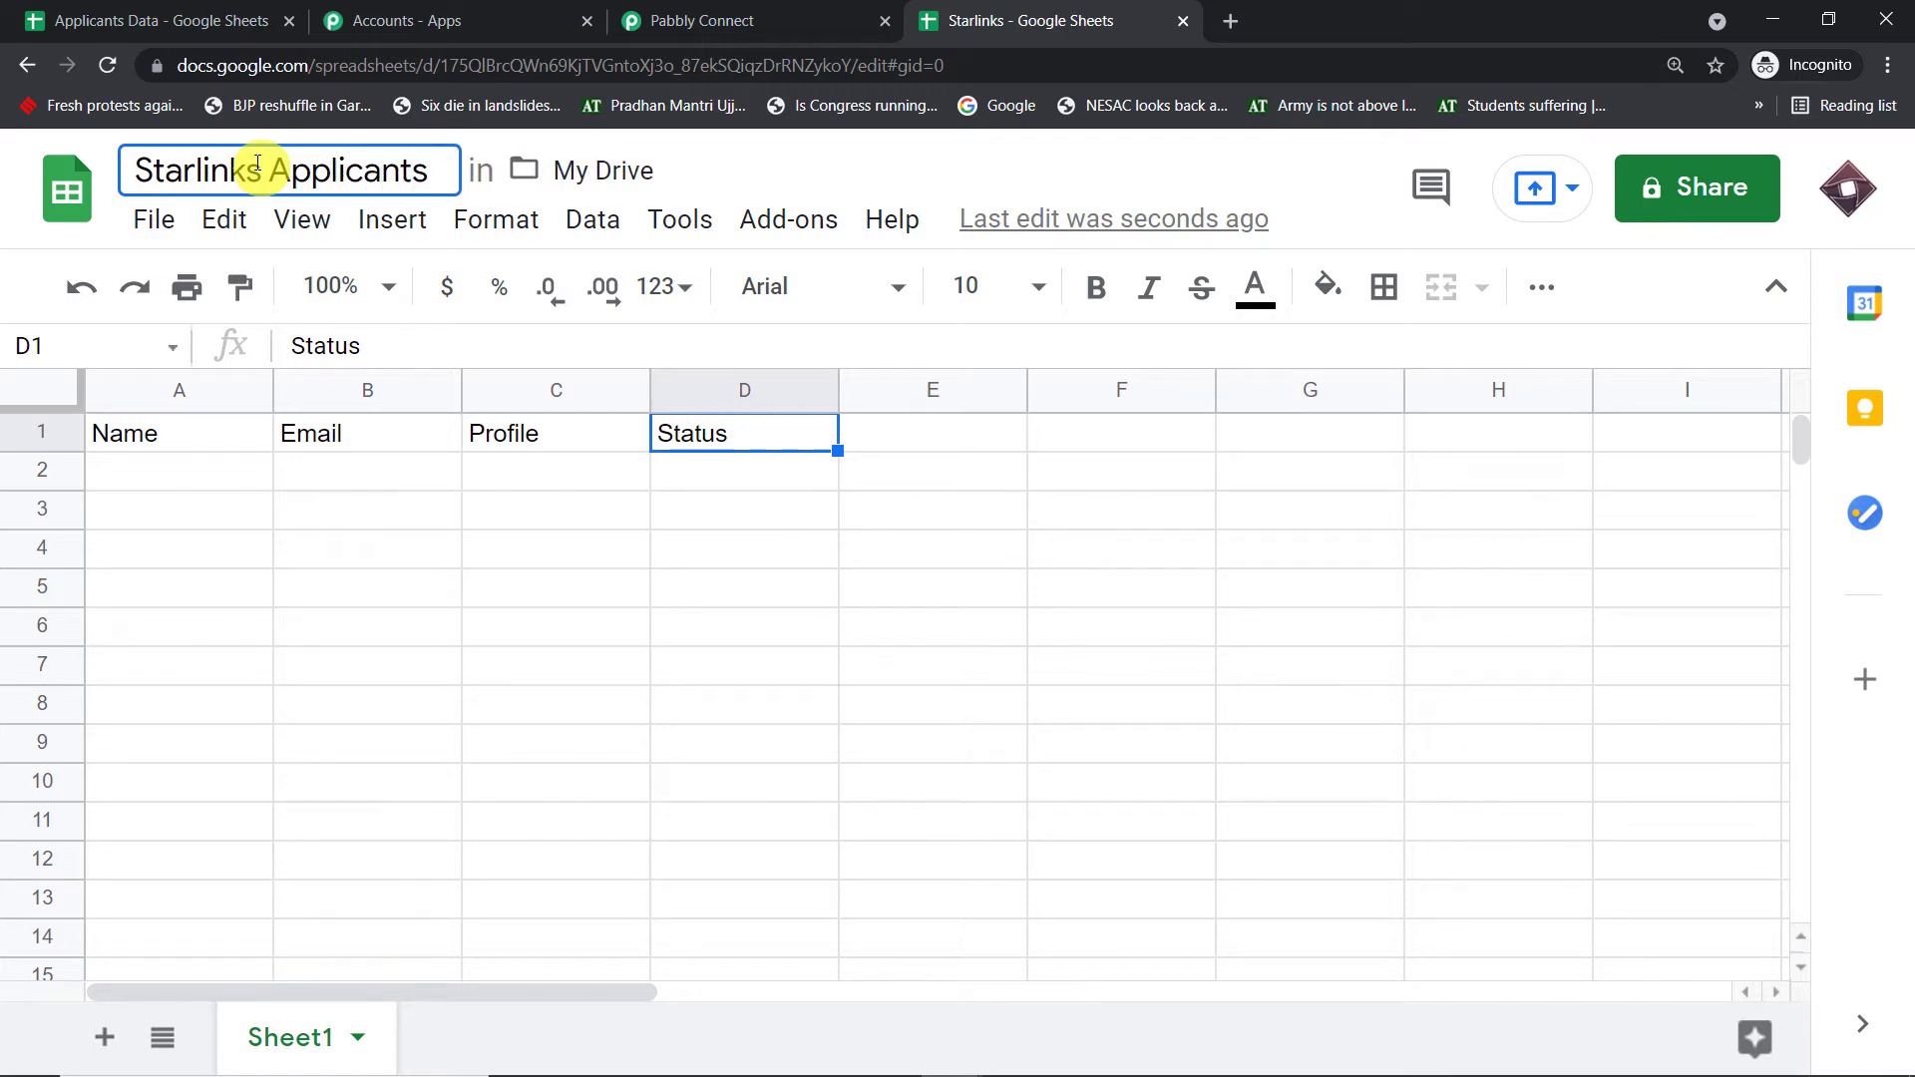
{"action": "left_click", "coordinate": [760, 174]}
{"action": "left_click", "coordinate": [449, 510]}
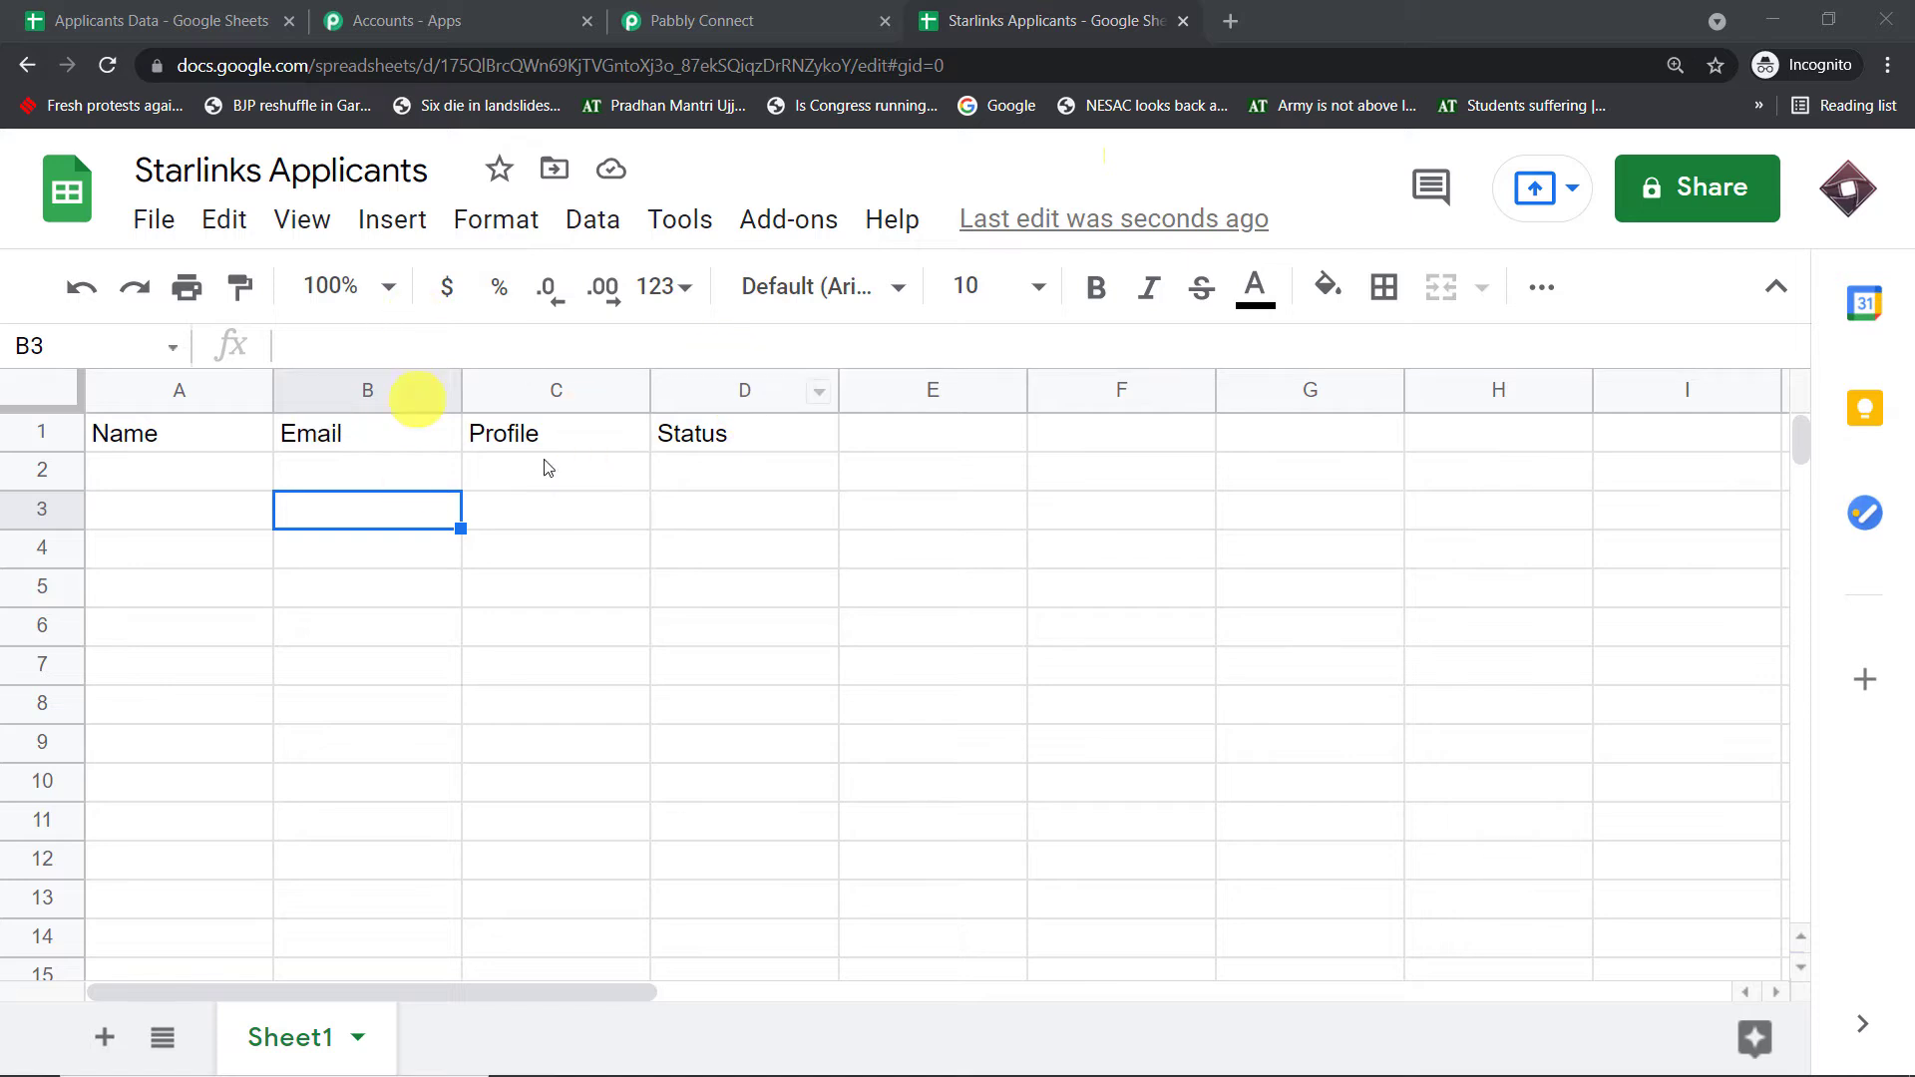
- Search the add-on marketplace for 'pabb', check Pabbly Connect Webhooks shows Installed, then close the store
{"action": "left_click", "coordinate": [810, 231]}
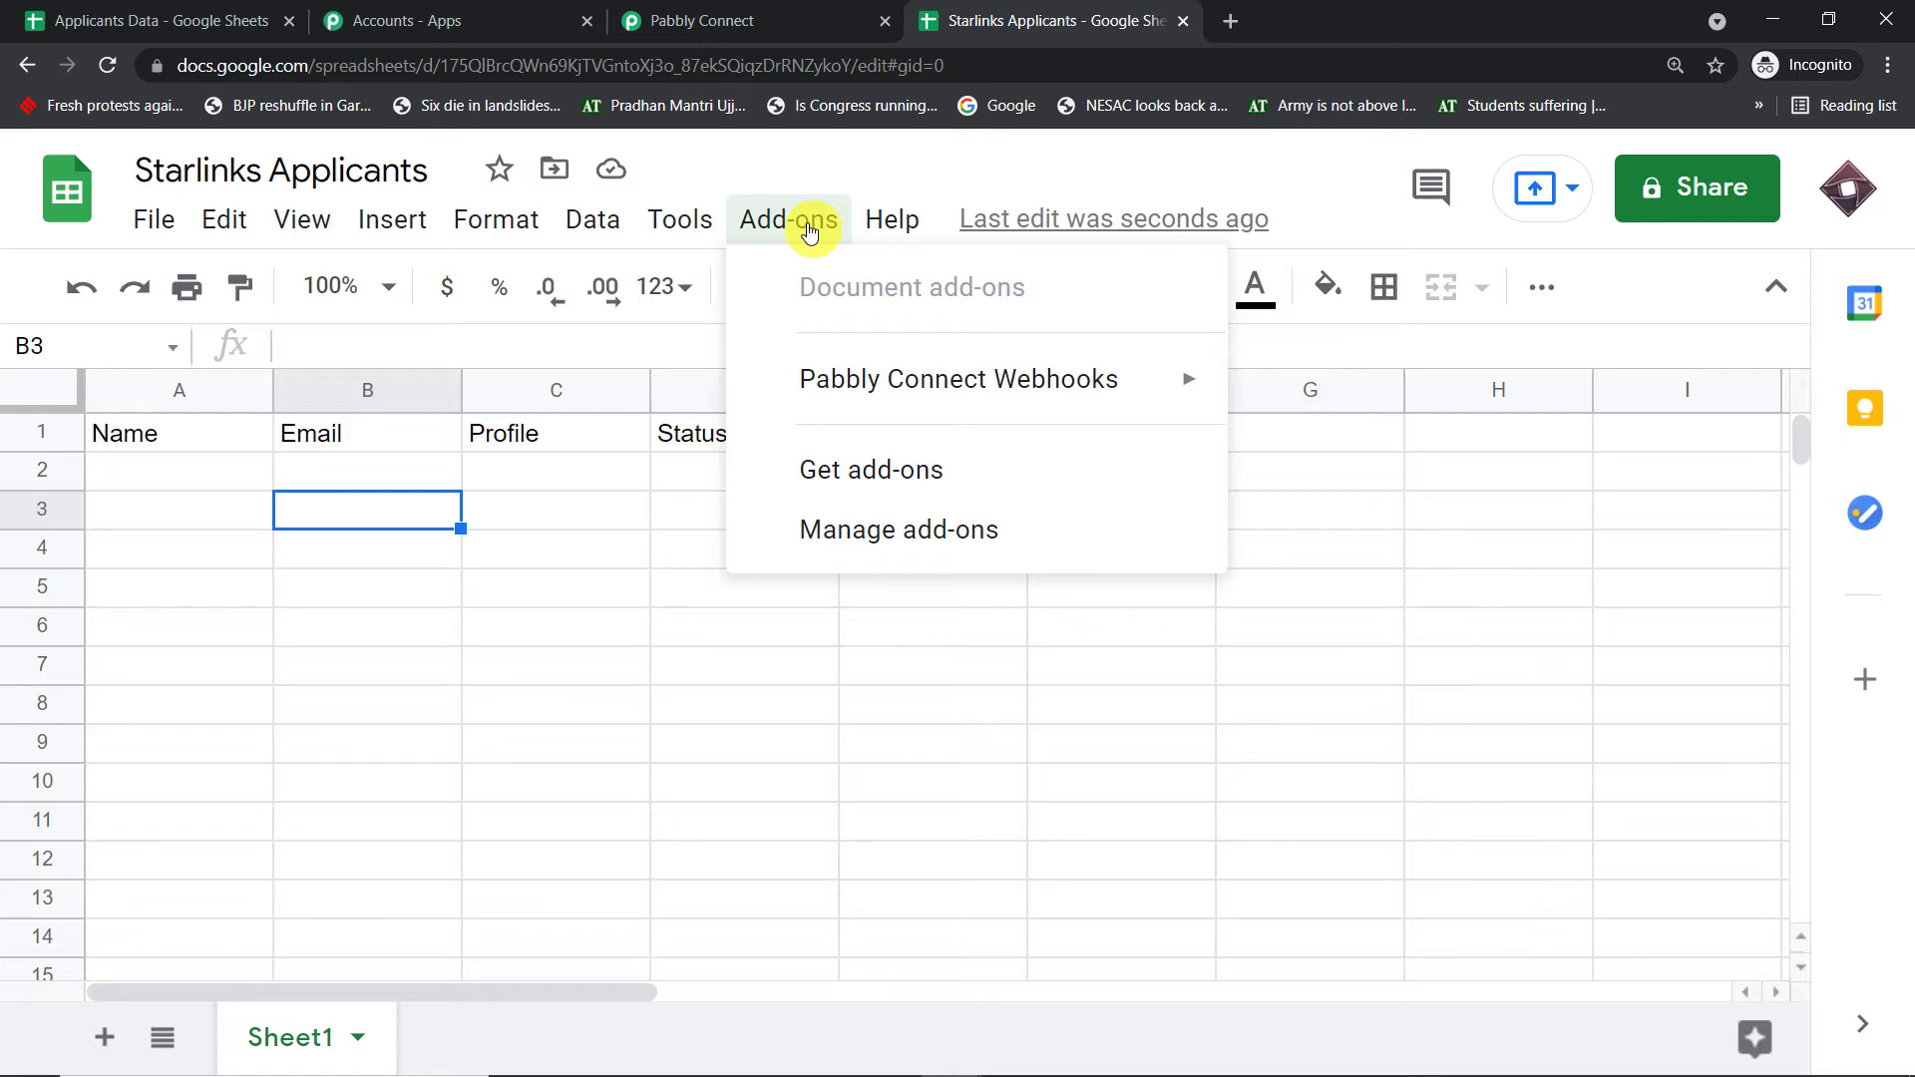
{"action": "left_click", "coordinate": [875, 482]}
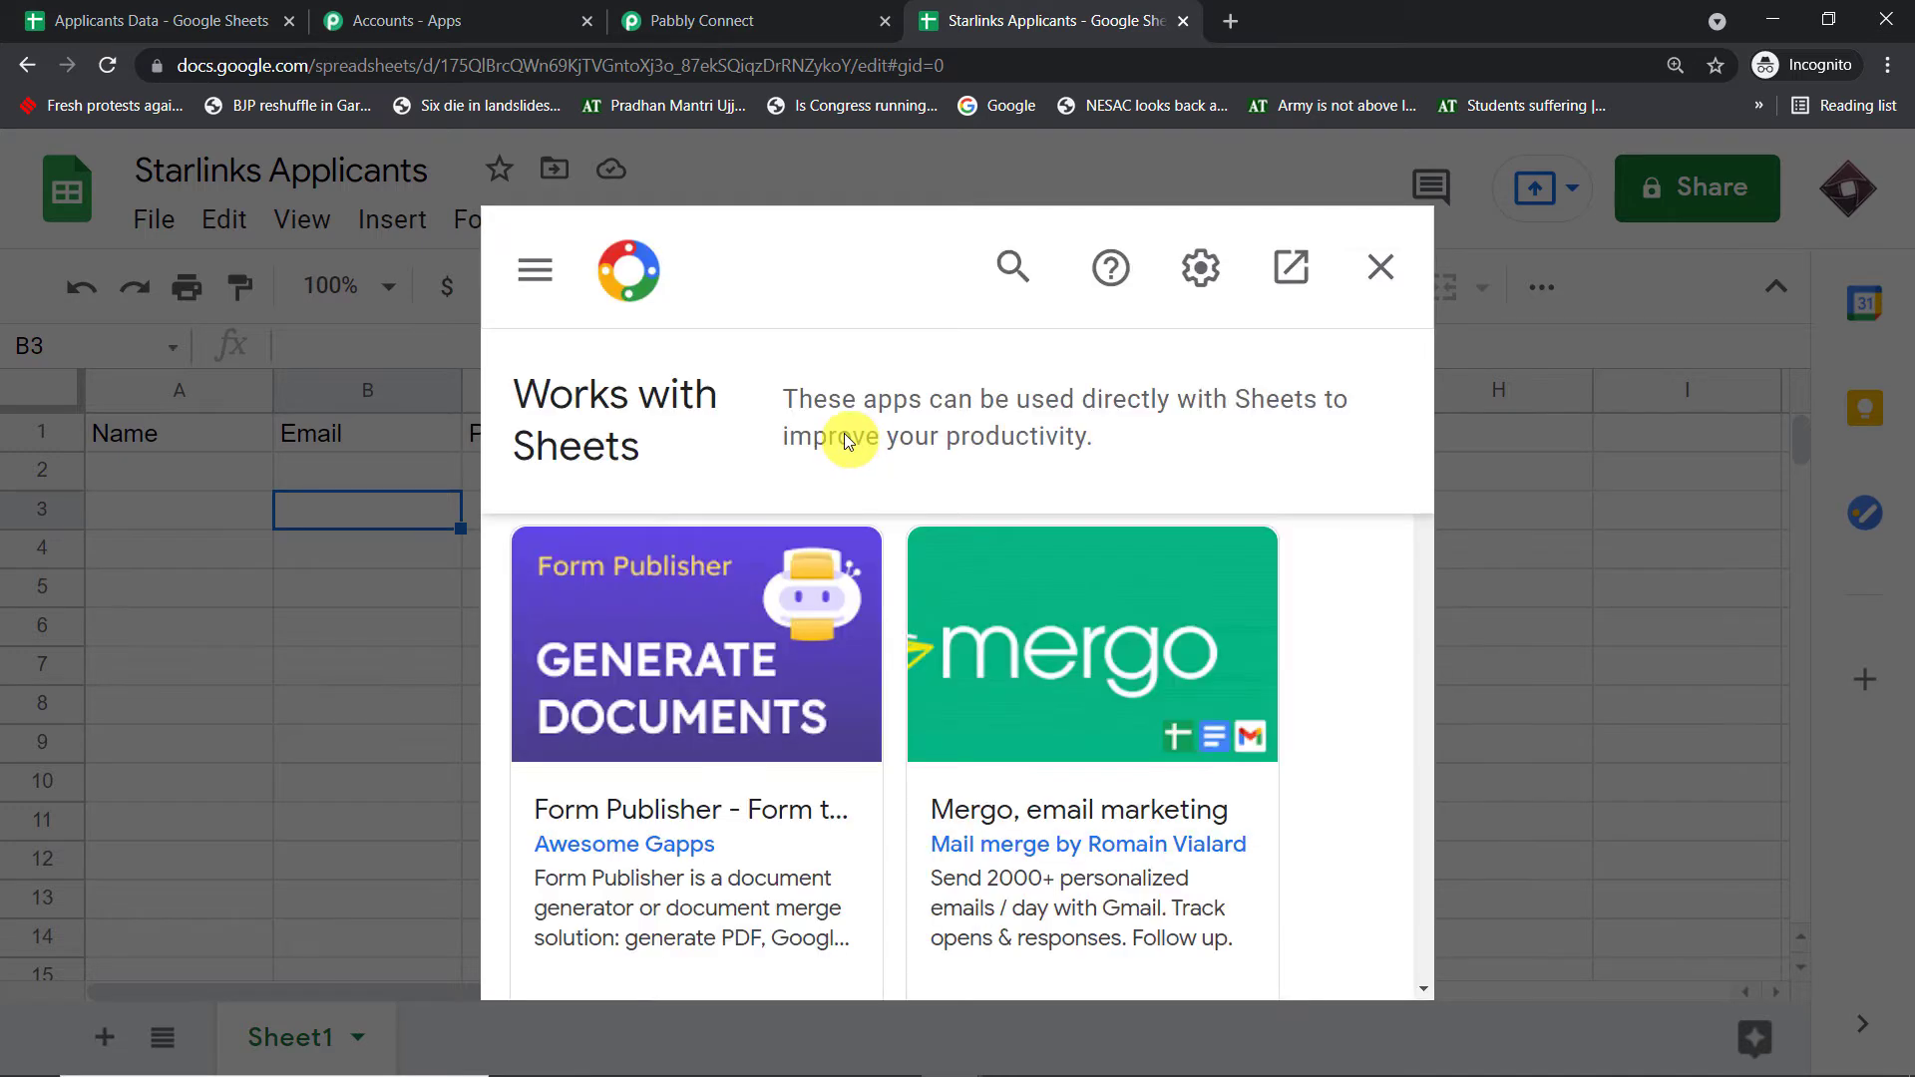
{"action": "left_click", "coordinate": [1011, 270]}
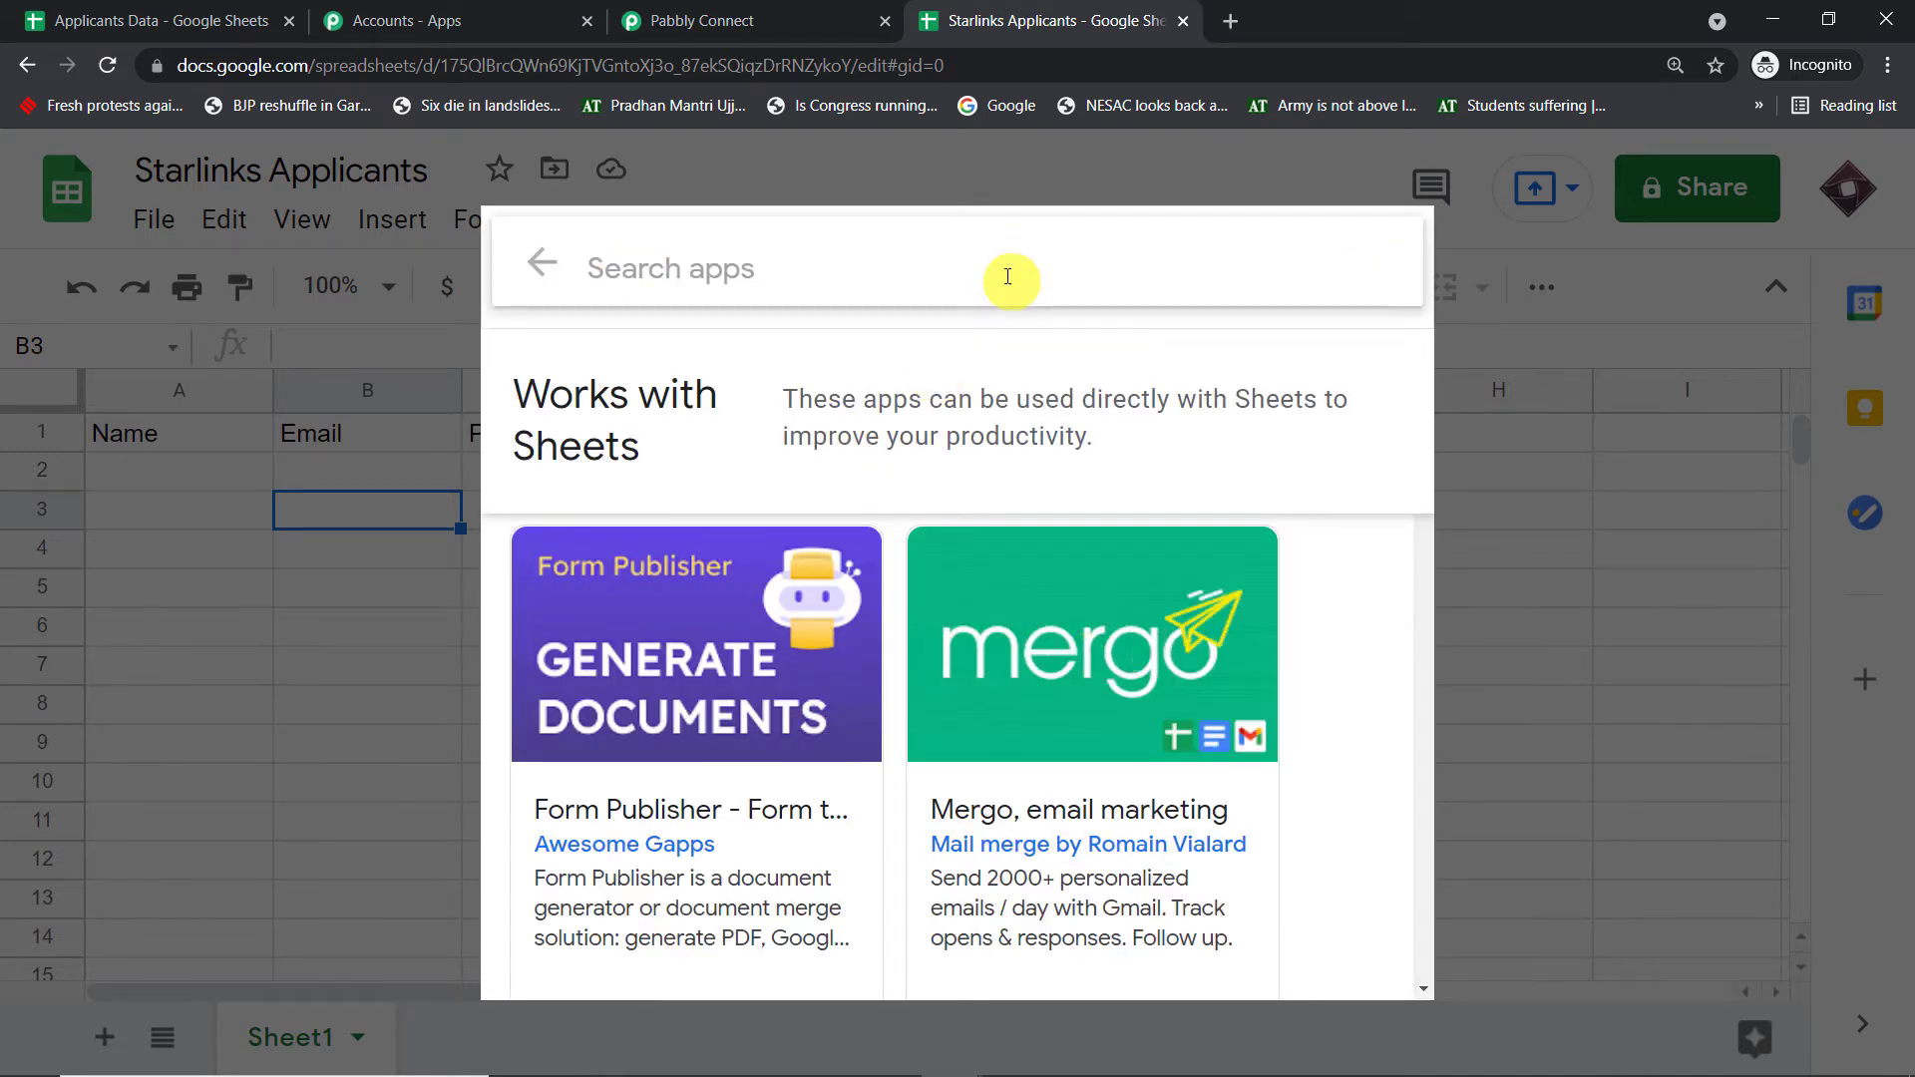
{"action": "type", "text": "pabb"}
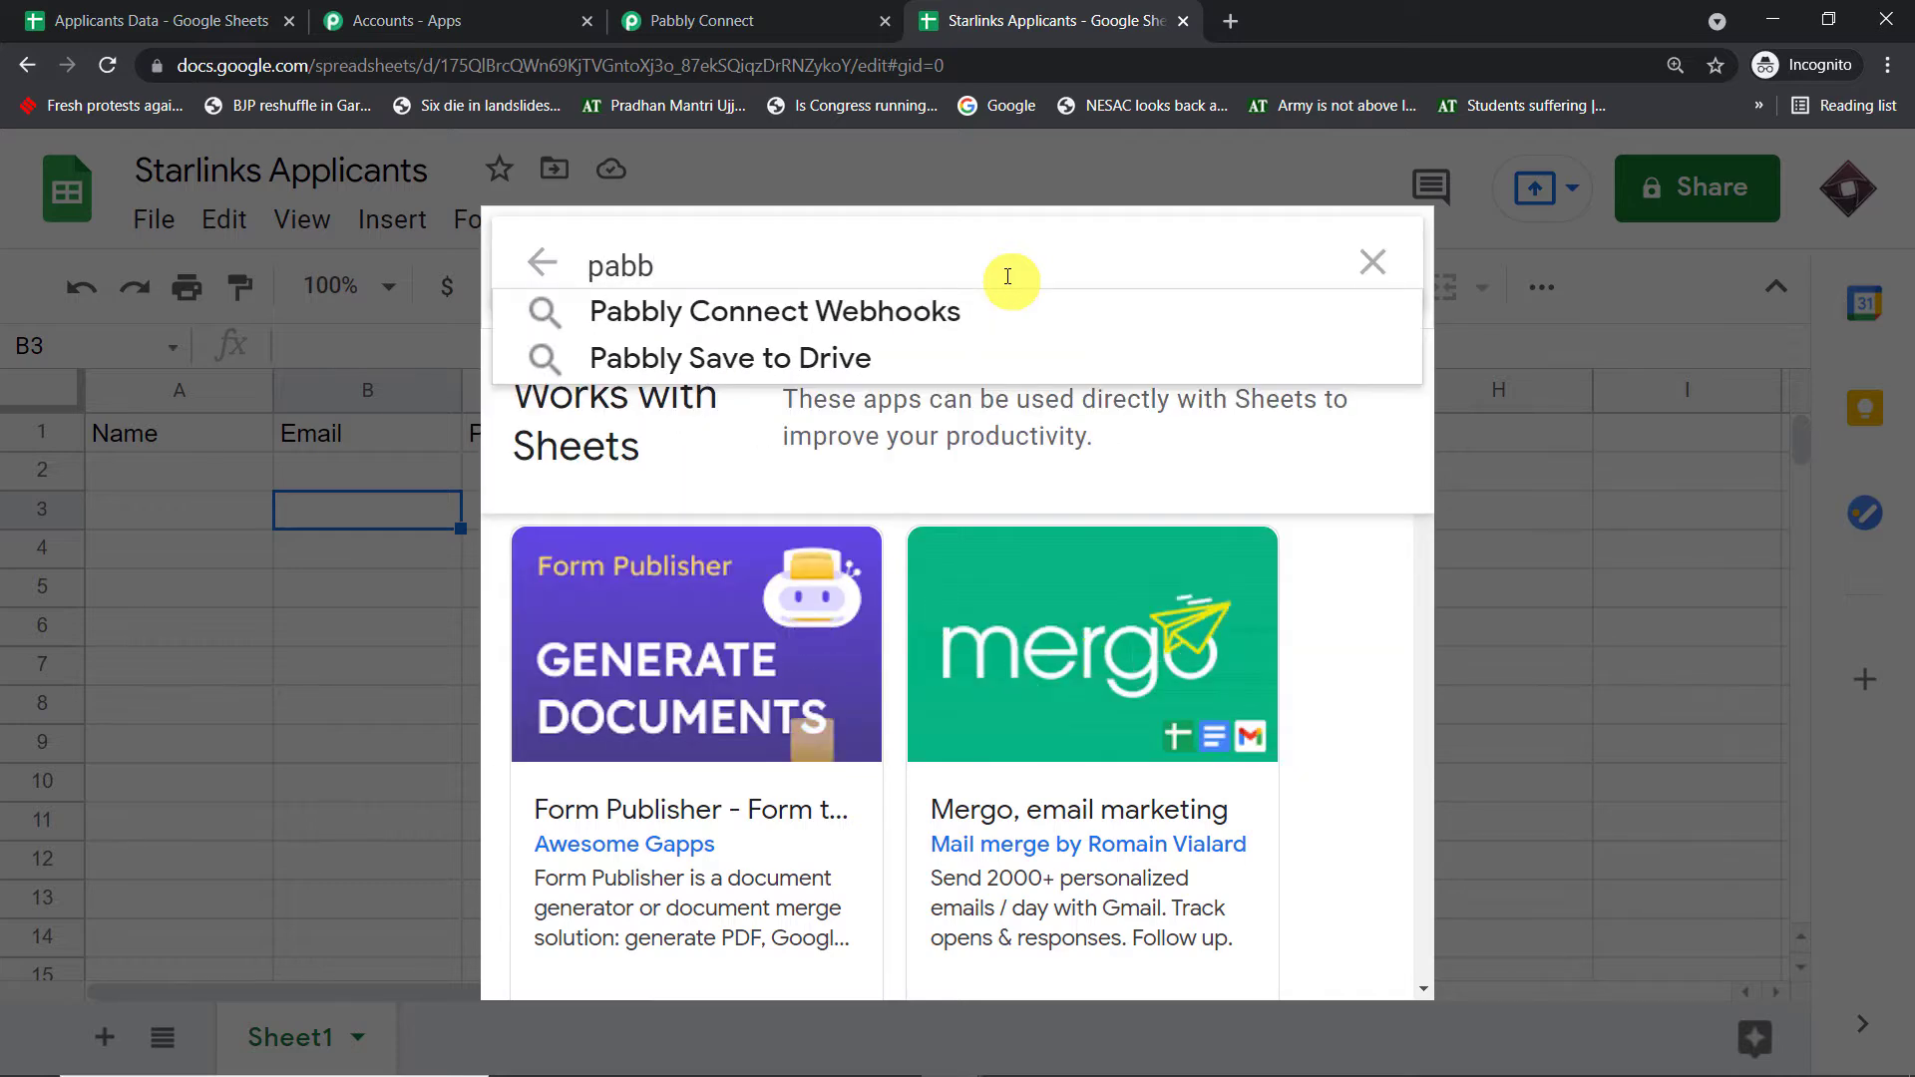
{"action": "left_click", "coordinate": [963, 302]}
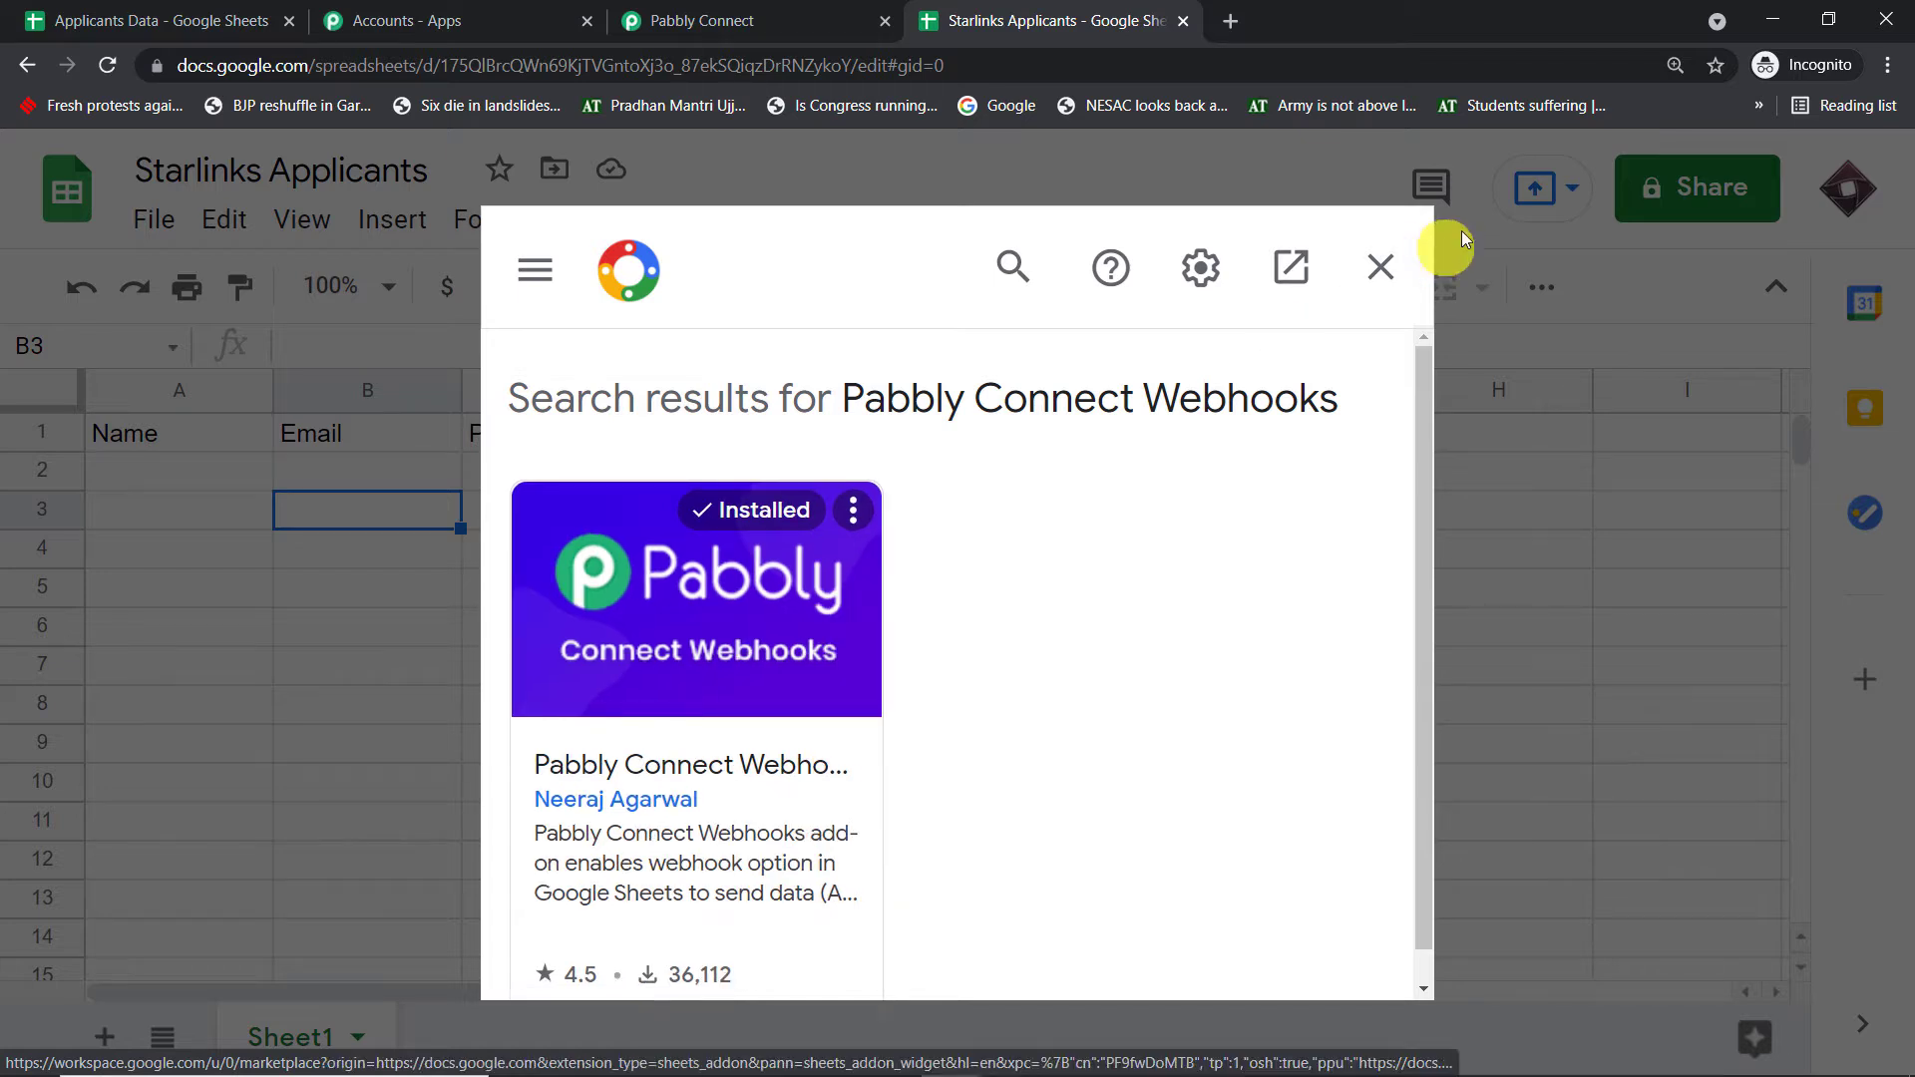
{"action": "left_click", "coordinate": [1381, 266]}
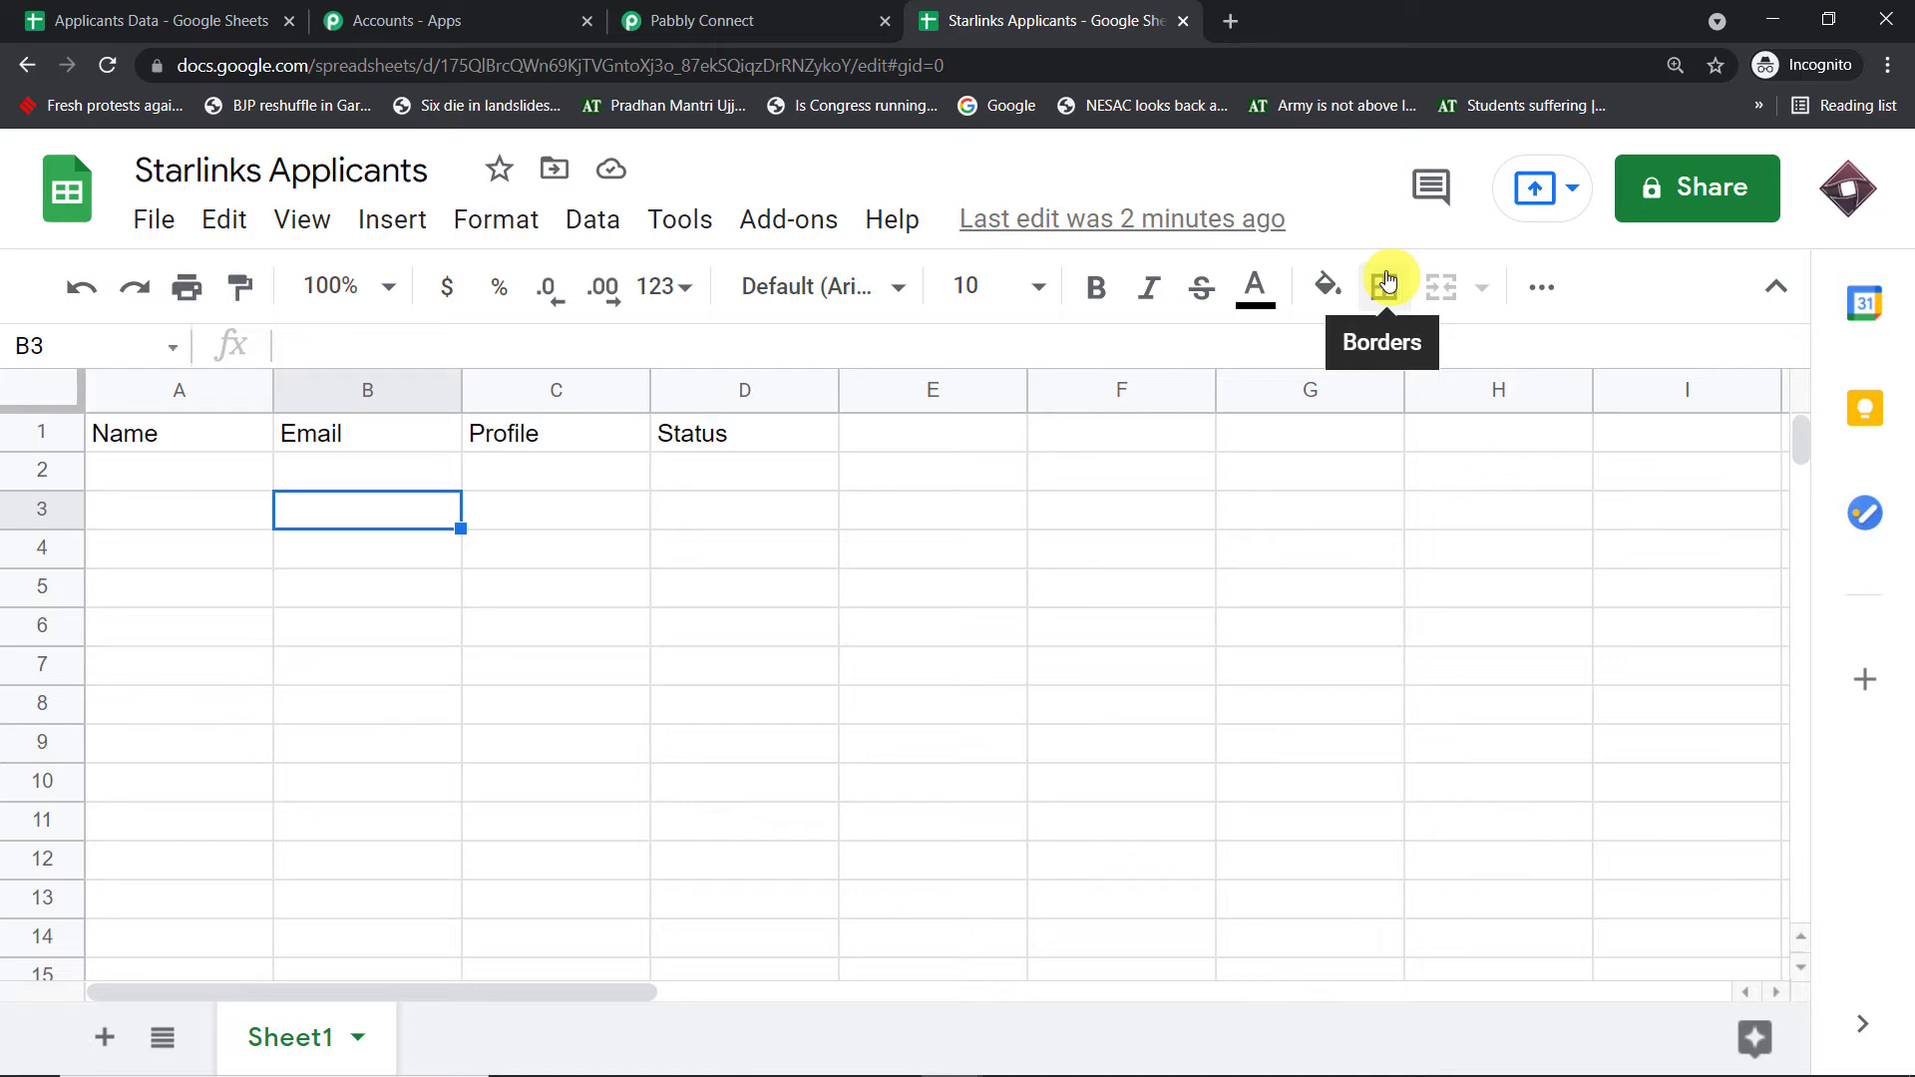
- Launch Add-ons > Pabbly Connect Webhooks > Initial Setup, then close the window that loaded blank
{"action": "left_click", "coordinate": [824, 224]}
{"action": "mouse_move", "coordinate": [869, 379]}
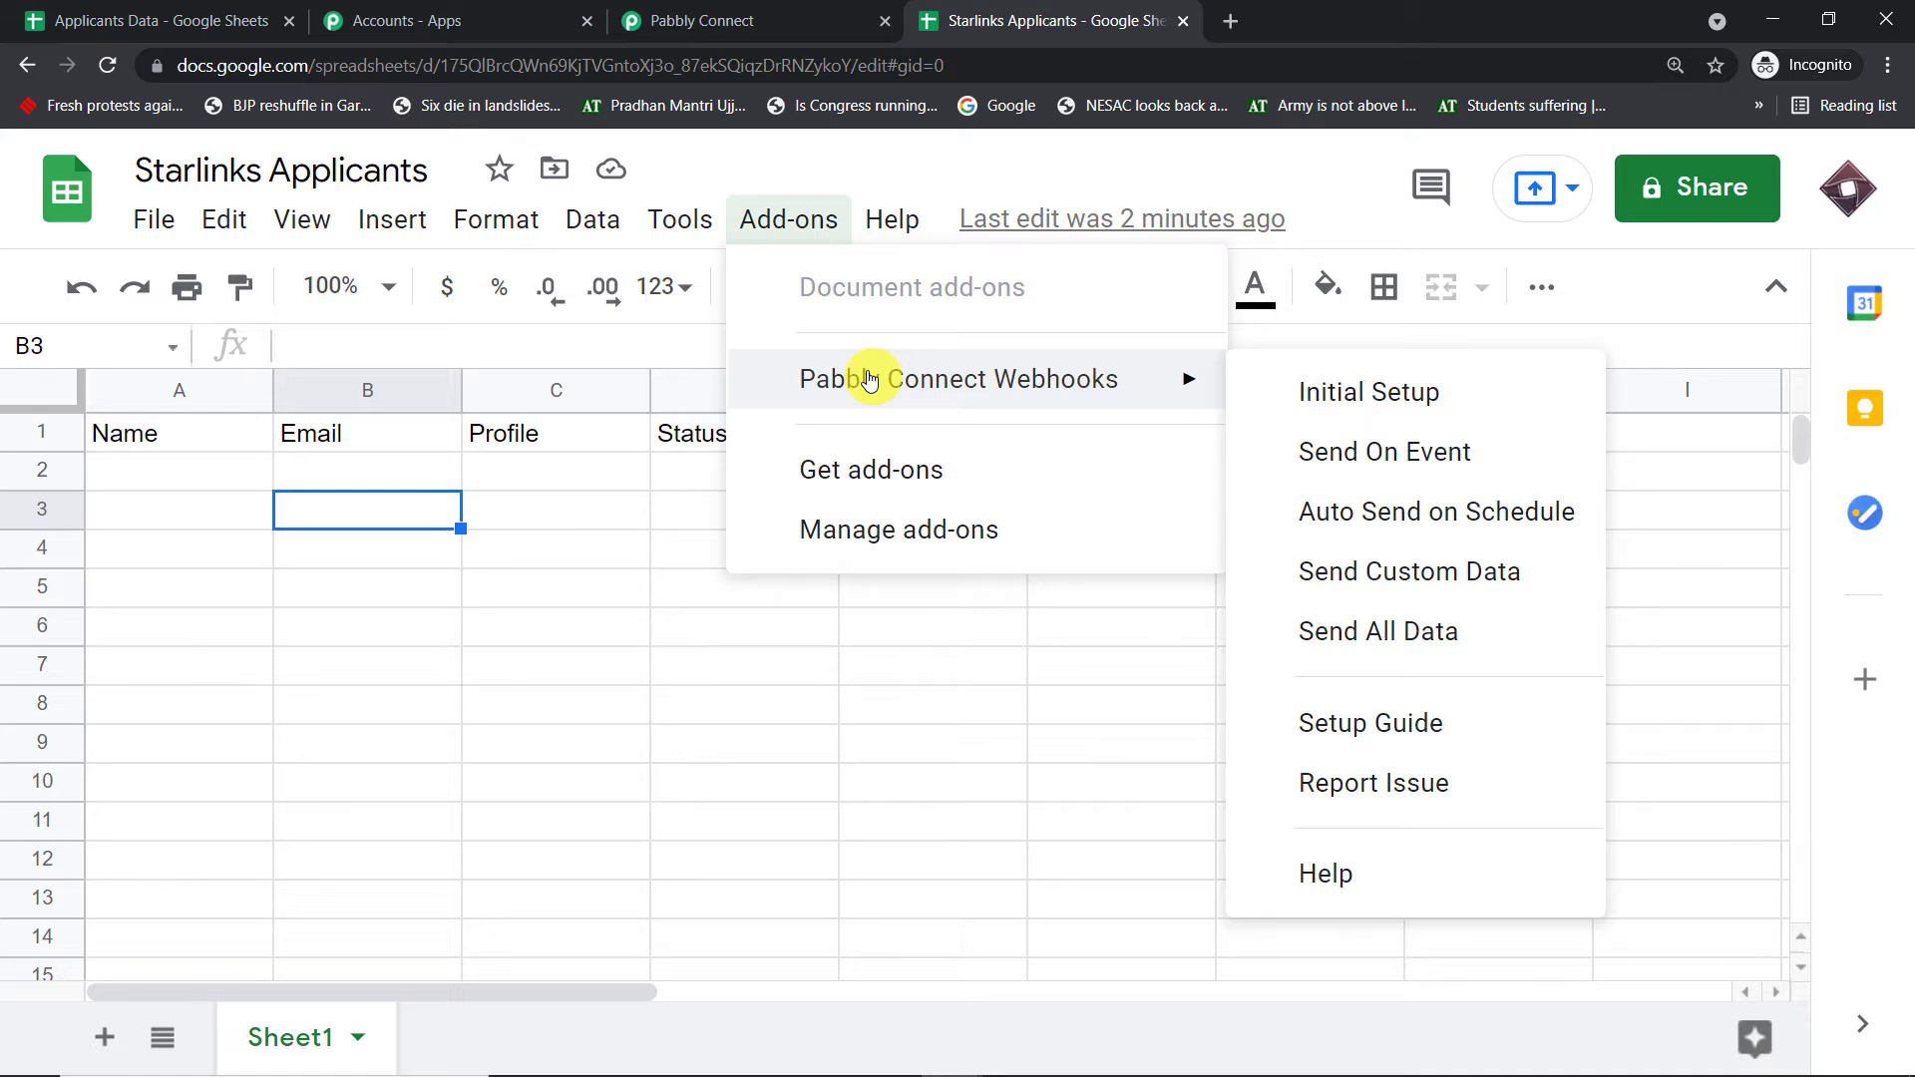
{"action": "left_click", "coordinate": [1466, 389]}
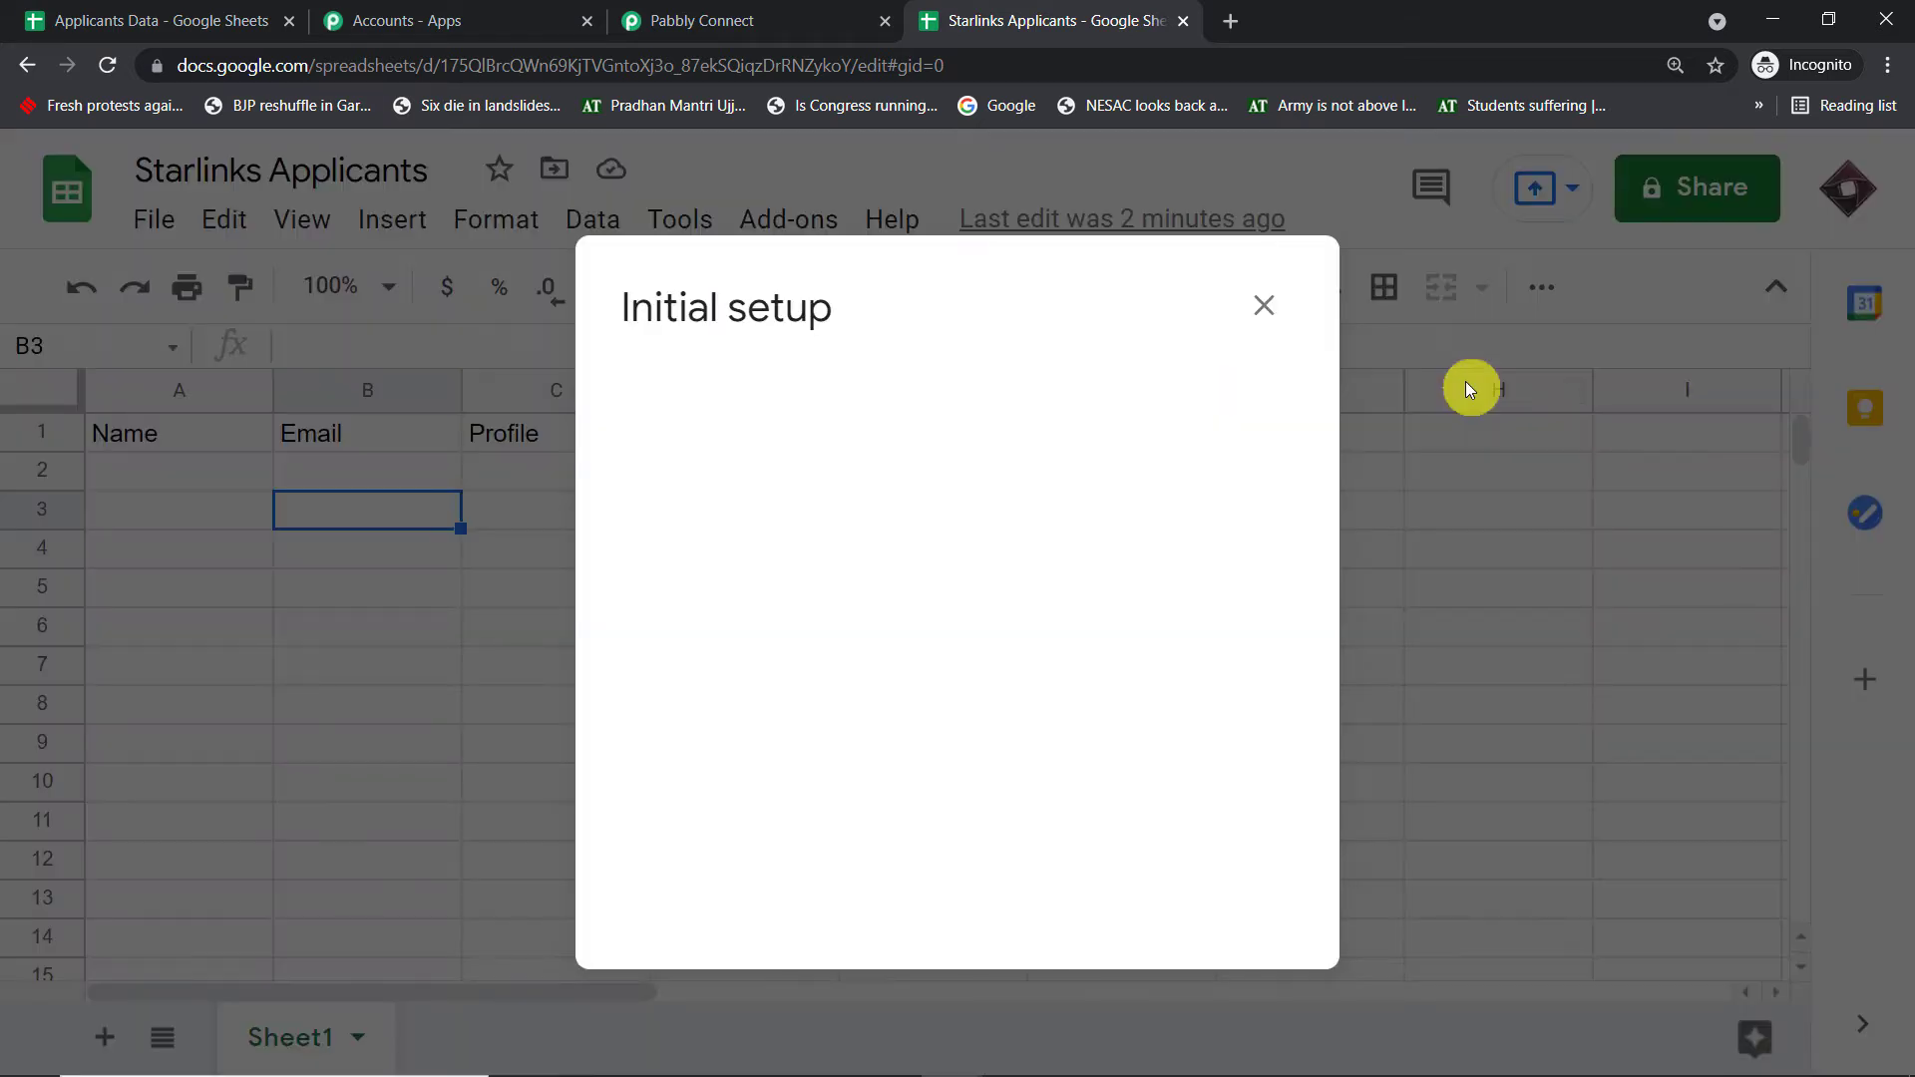
{"action": "left_click", "coordinate": [1265, 305]}
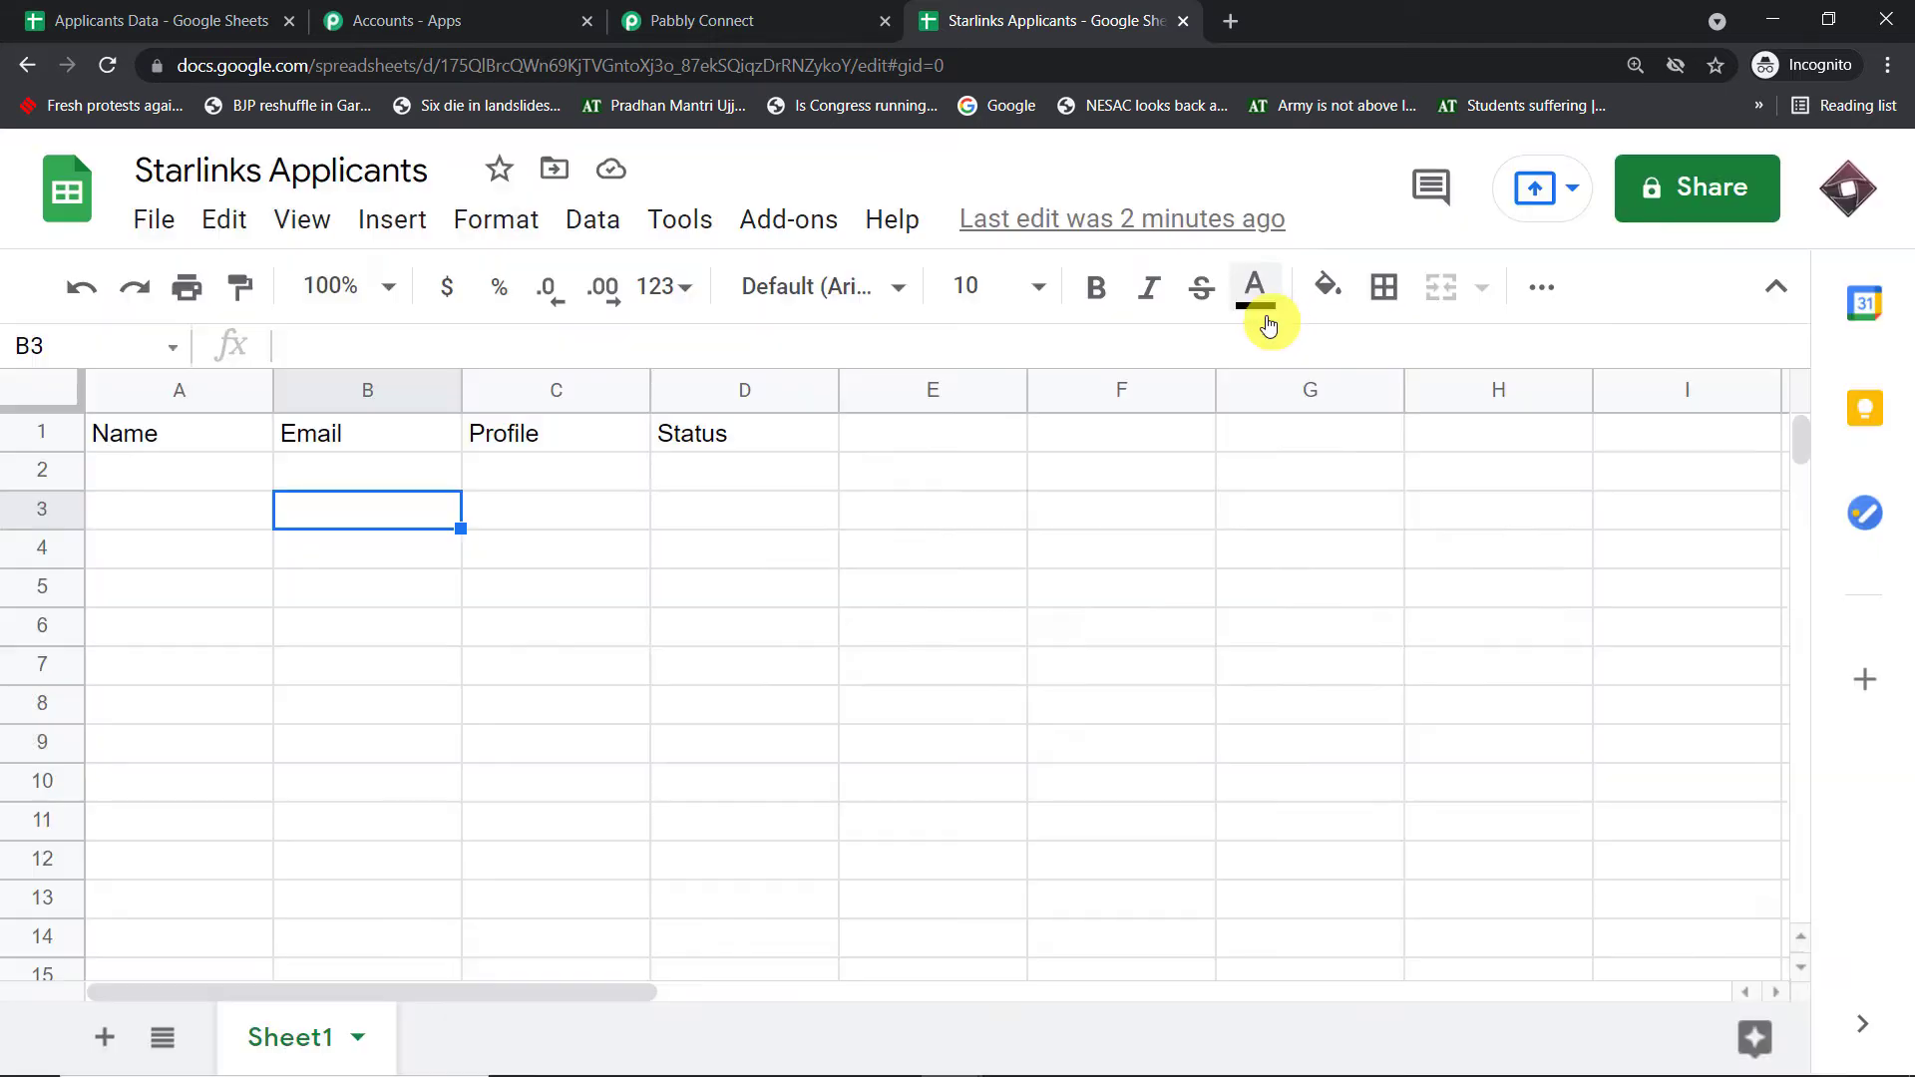
- Select column D and cell C3, then relaunch the Pabbly Connect Webhooks Initial Setup
{"action": "left_click", "coordinate": [747, 397]}
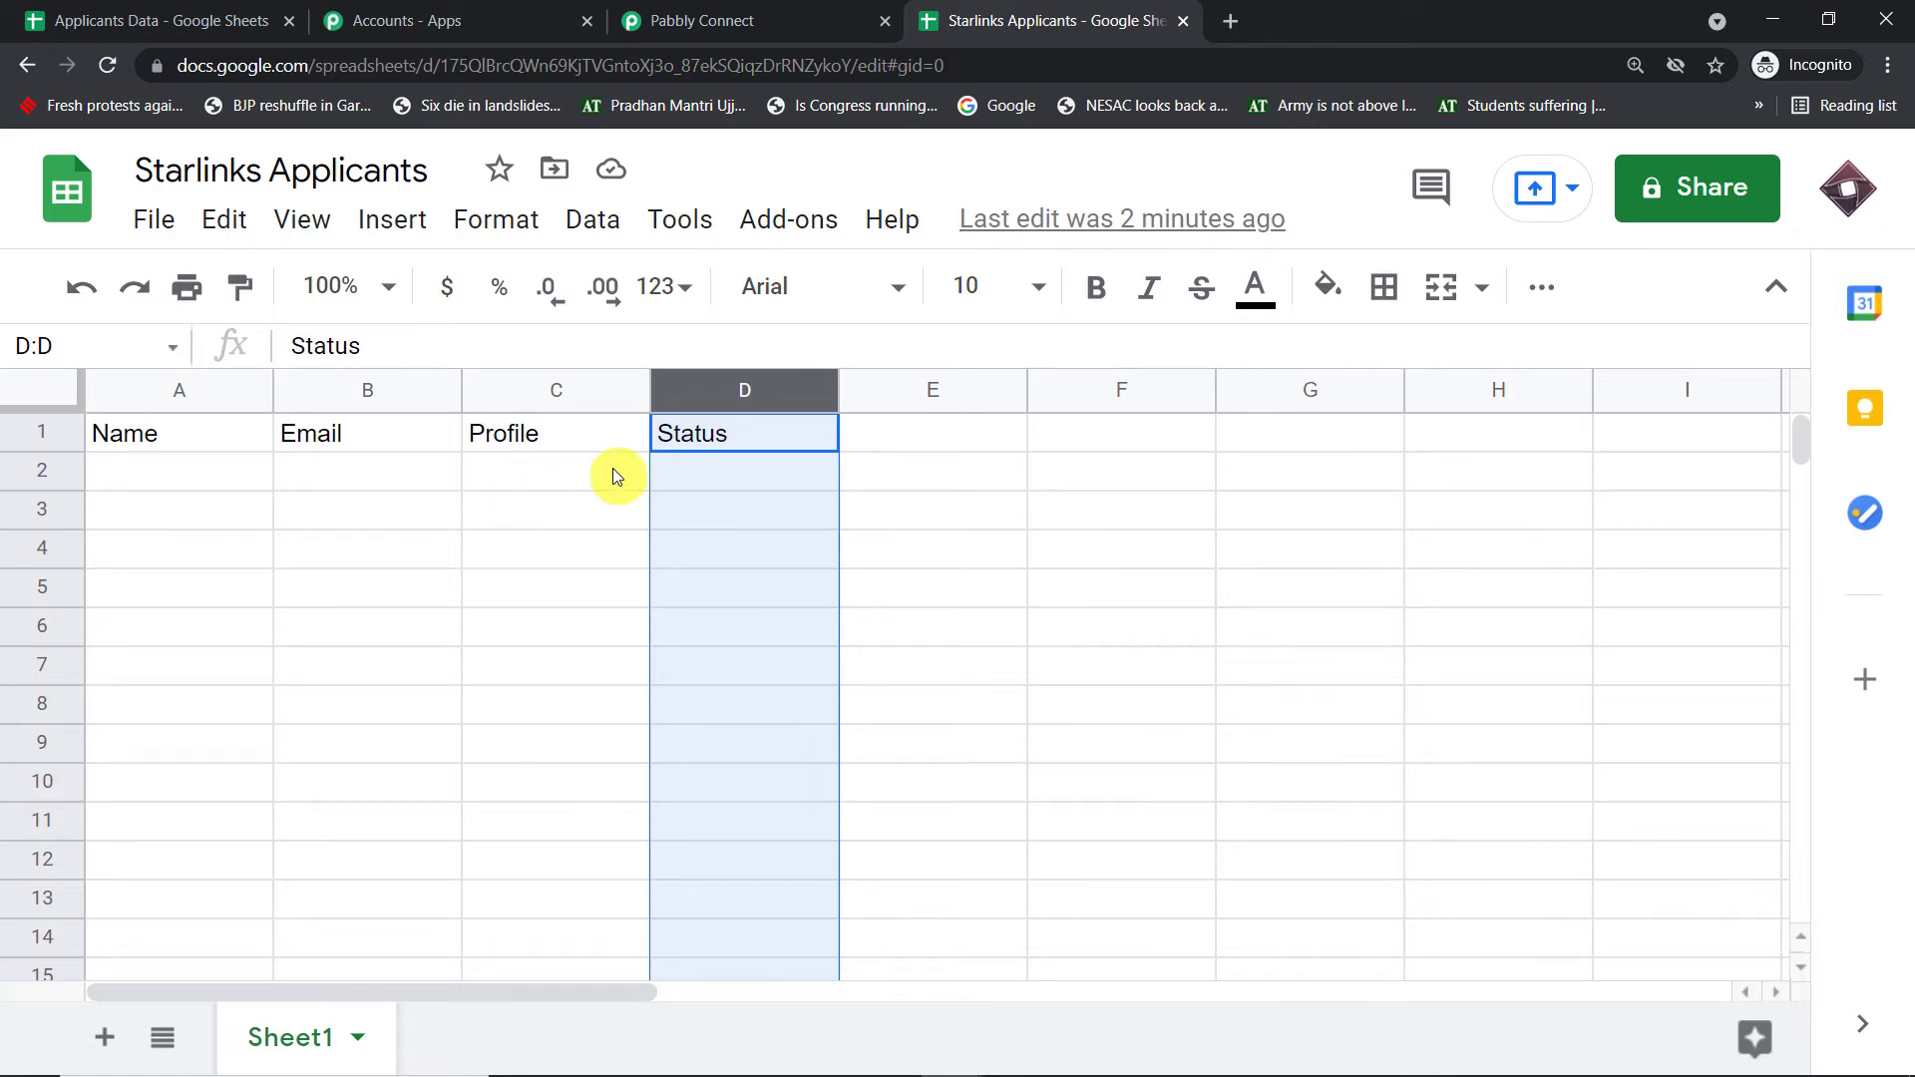
{"action": "left_click", "coordinate": [602, 499]}
{"action": "left_click", "coordinate": [708, 440]}
{"action": "left_click", "coordinate": [752, 390]}
{"action": "left_click", "coordinate": [608, 503]}
{"action": "left_click", "coordinate": [803, 221]}
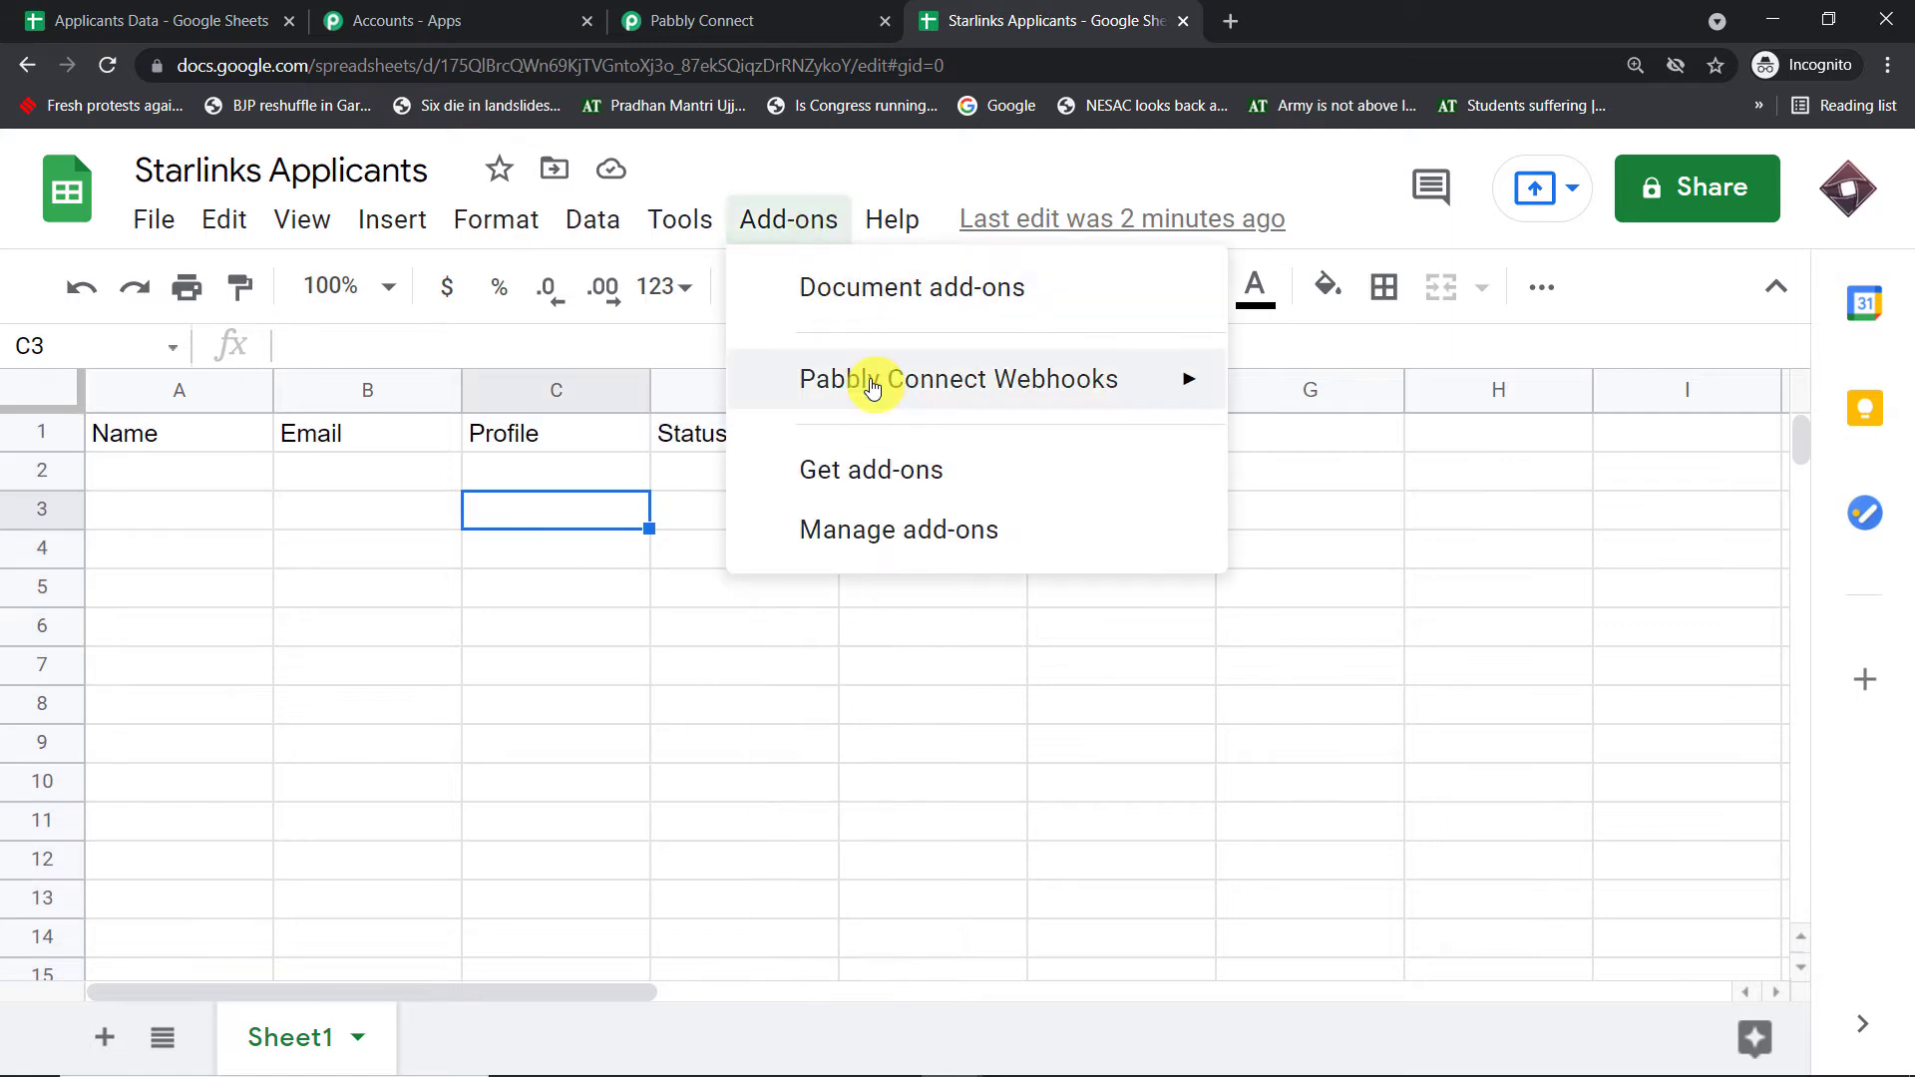
{"action": "mouse_move", "coordinate": [872, 384]}
{"action": "left_click", "coordinate": [1345, 389]}
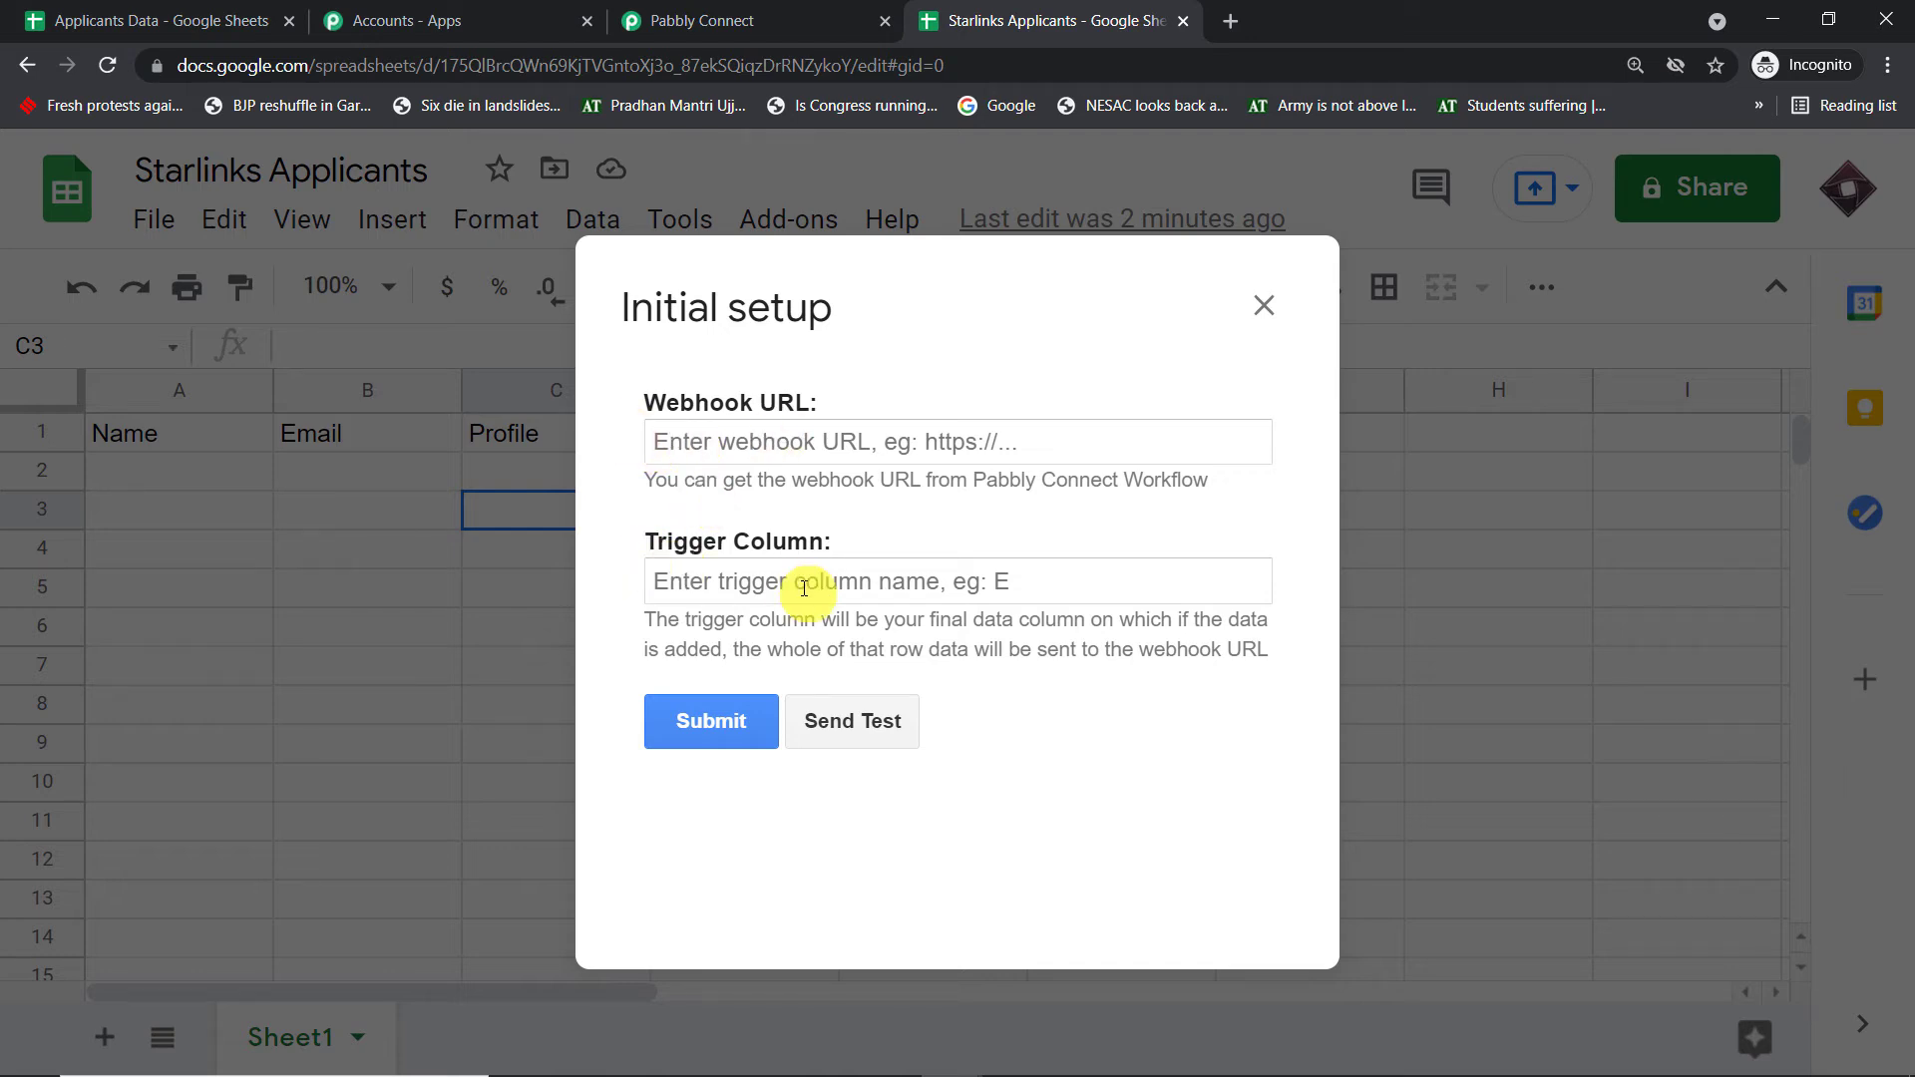
- Paste the Pabbly workflow's webhook URL into the setup form, set trigger column D and submit
{"action": "left_click", "coordinate": [758, 20]}
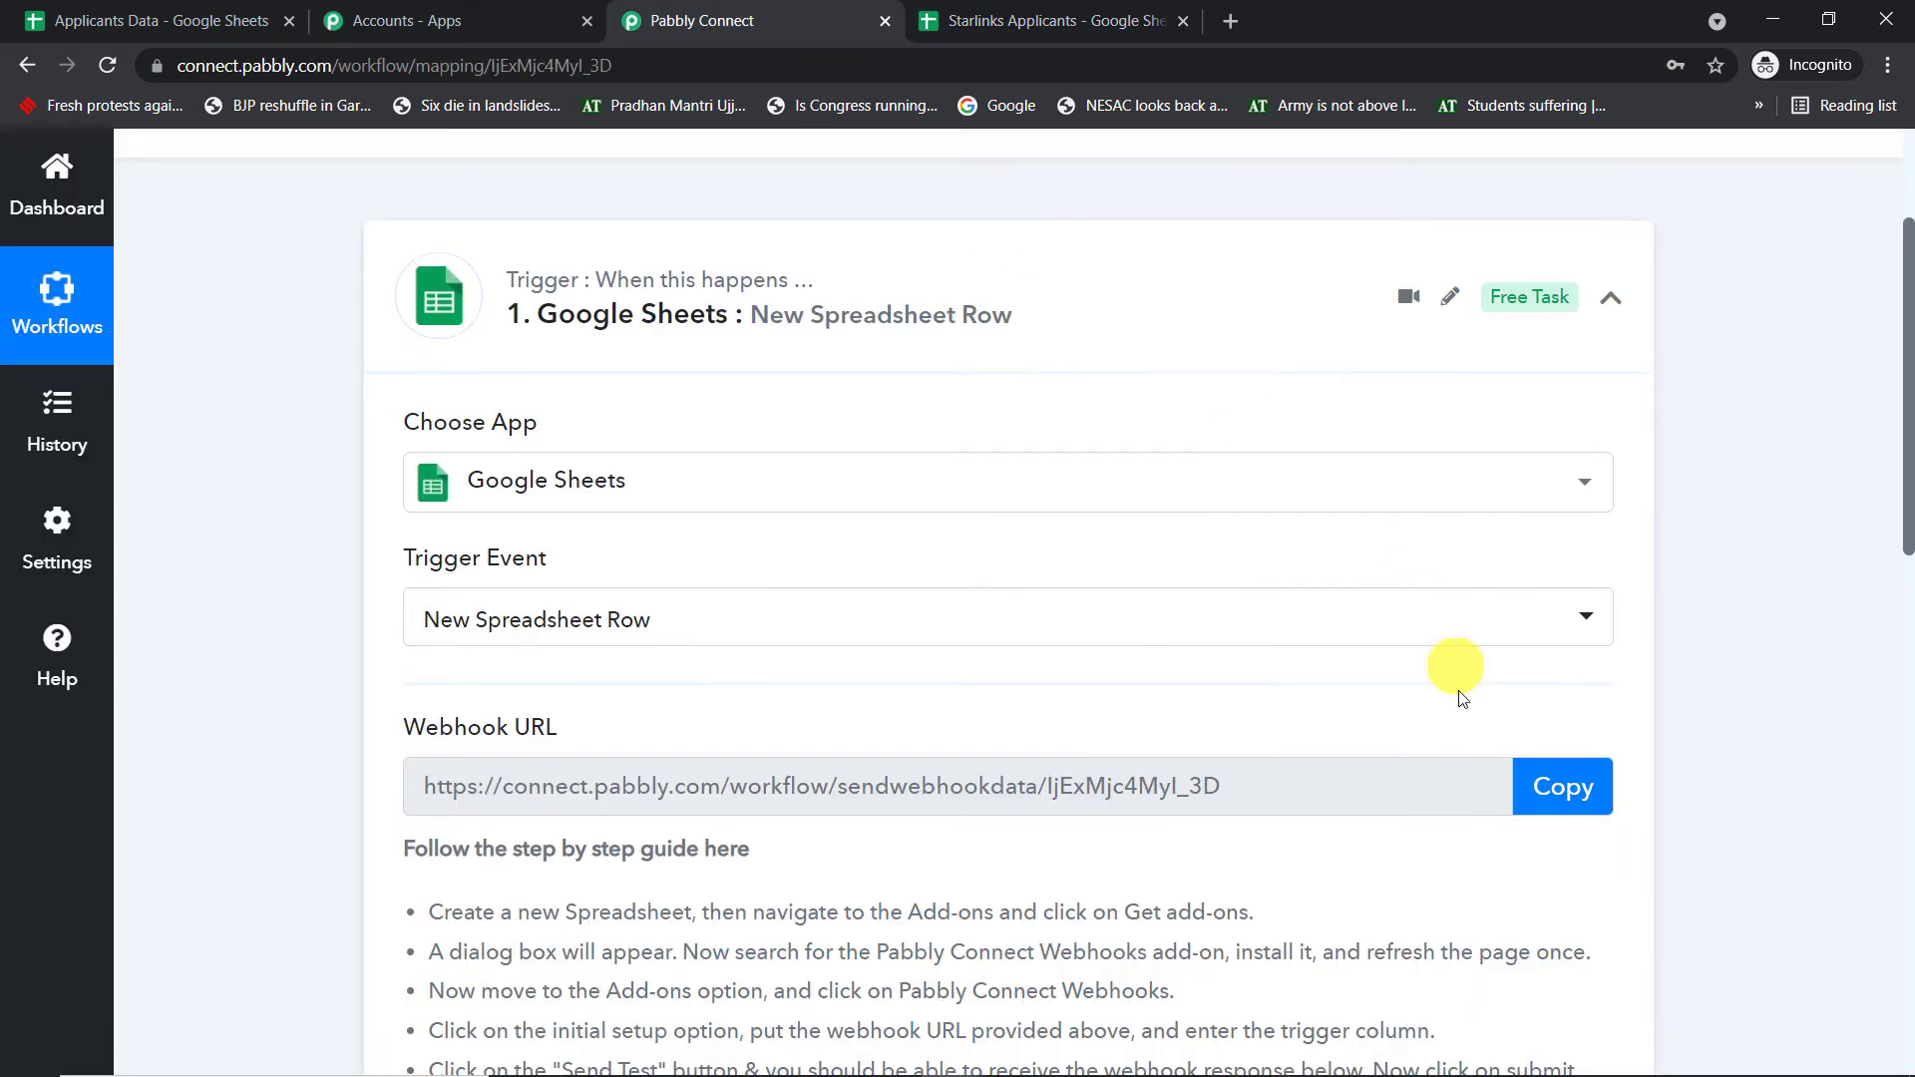
{"action": "left_click", "coordinate": [1561, 788]}
{"action": "left_click", "coordinate": [1169, 17]}
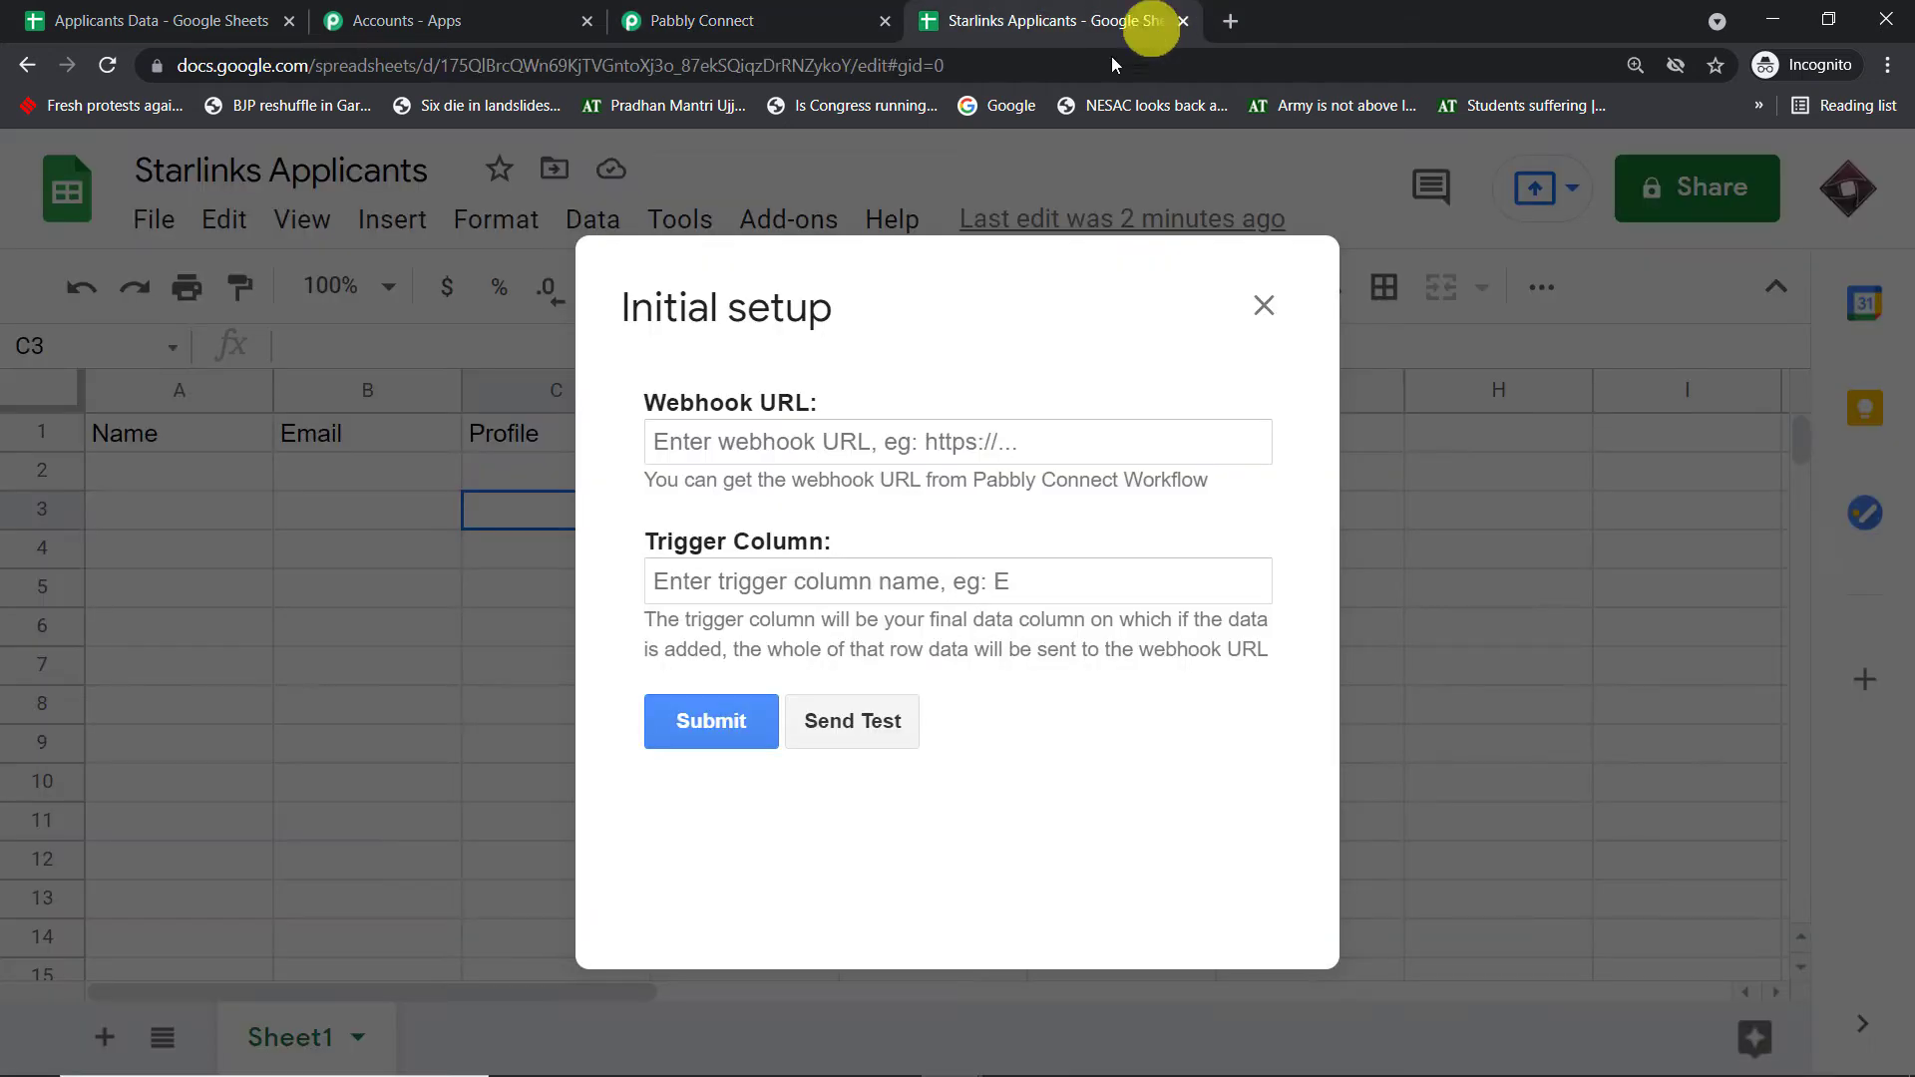
{"action": "left_click", "coordinate": [825, 448]}
{"action": "key", "text": "ctrl+v"}
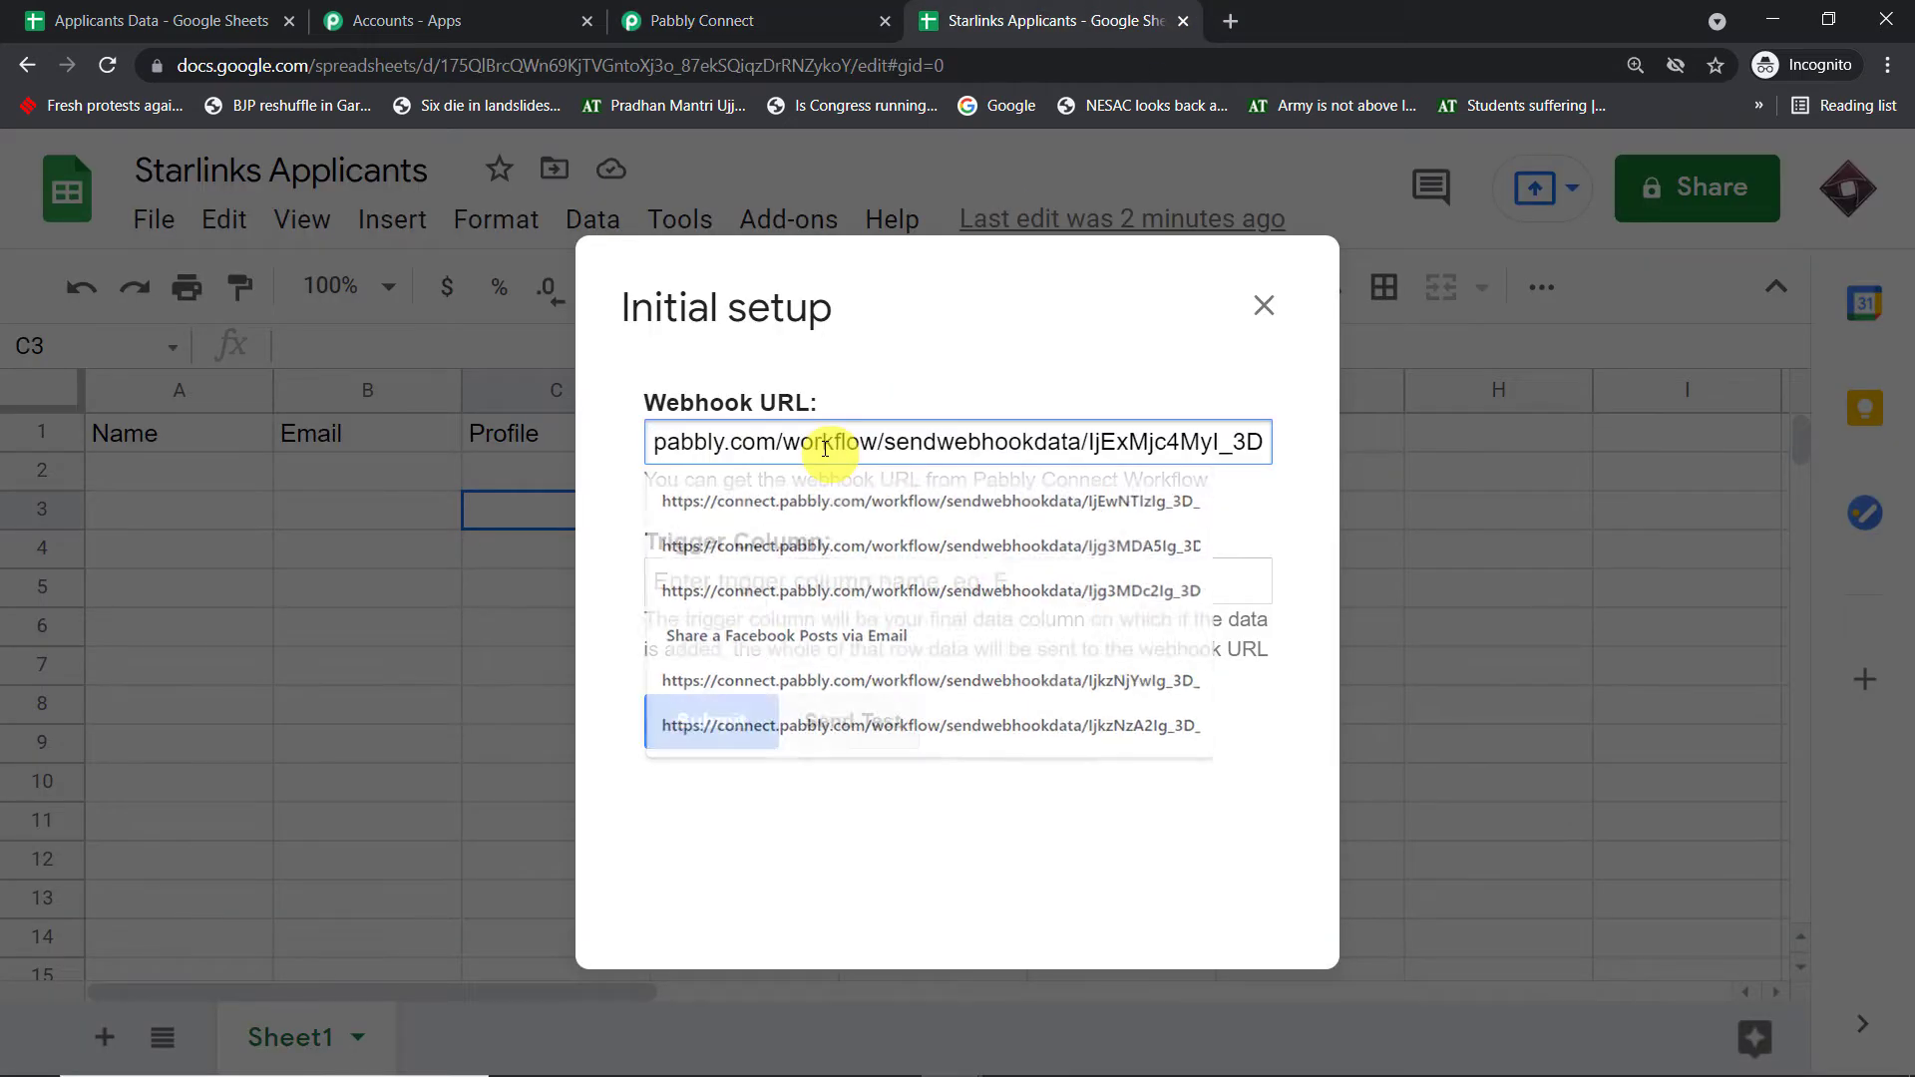
{"action": "left_click", "coordinate": [809, 583]}
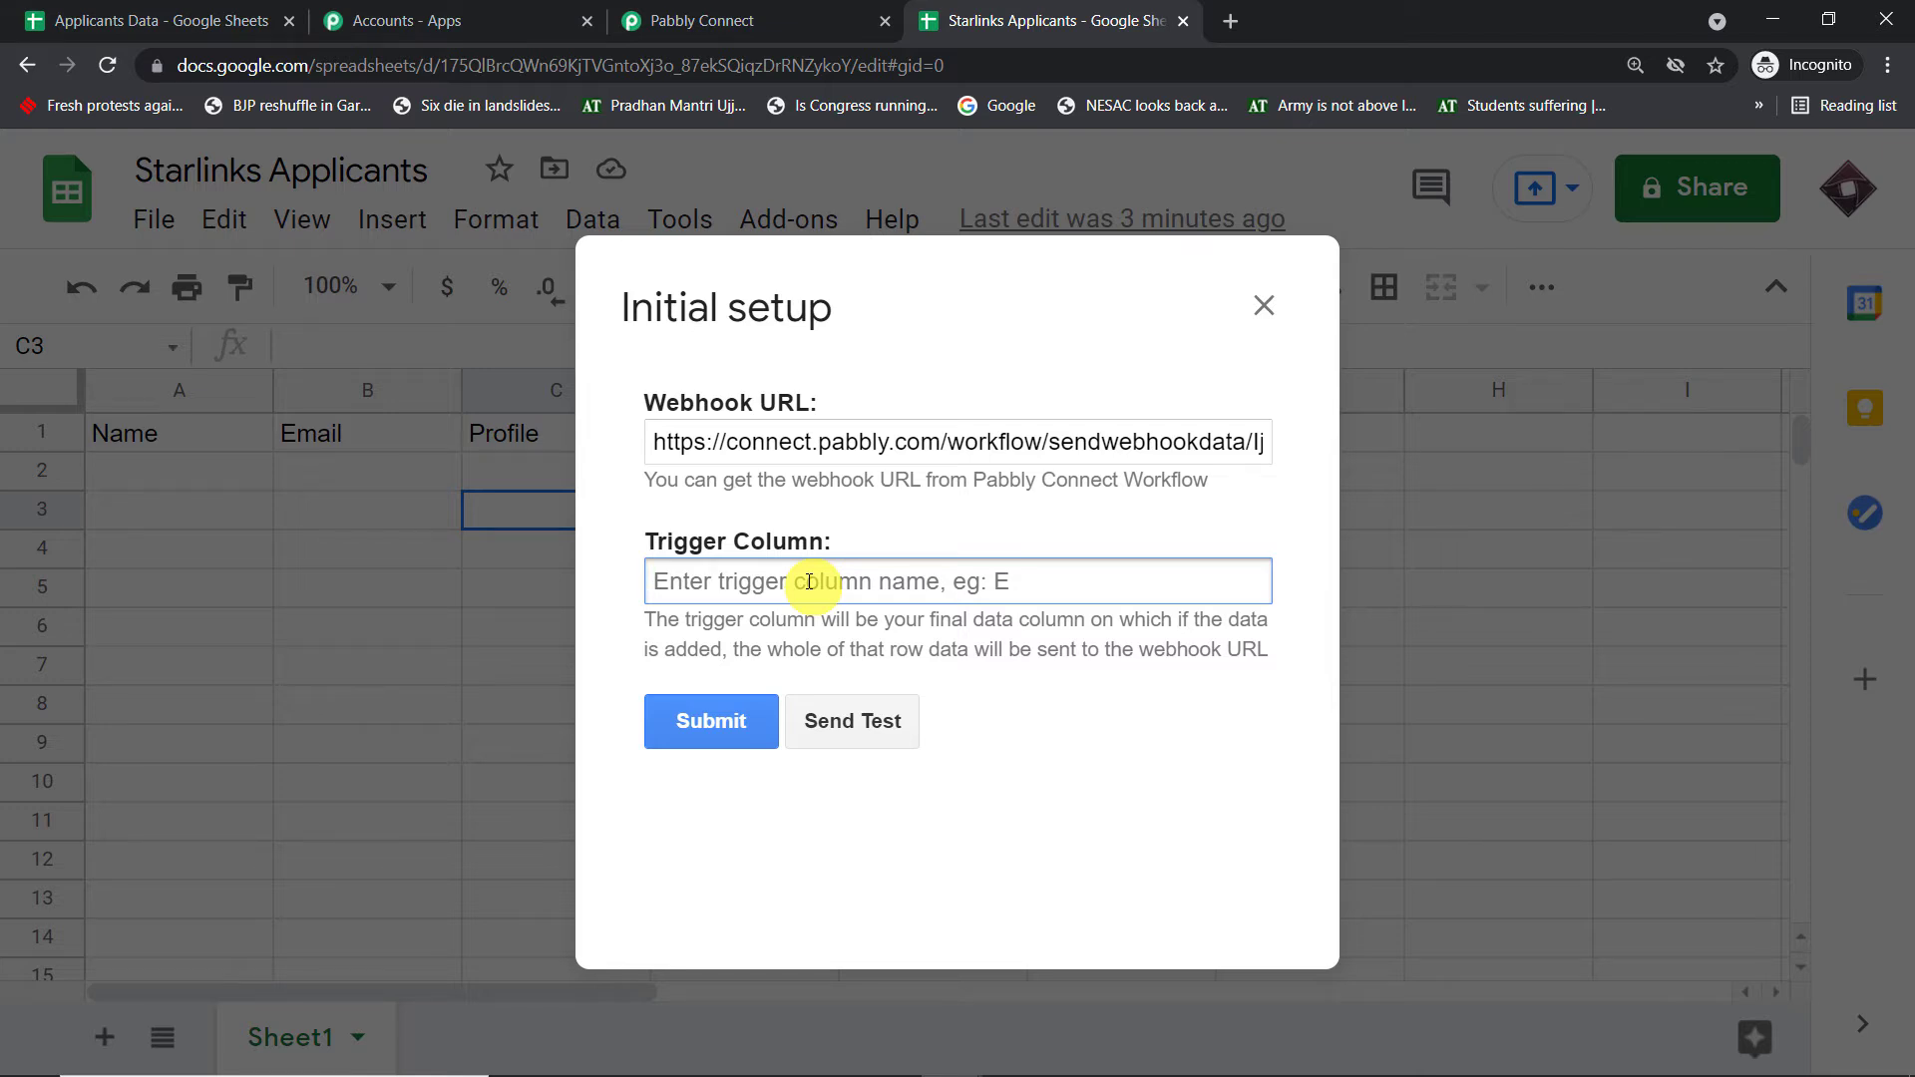
{"action": "type", "text": "D"}
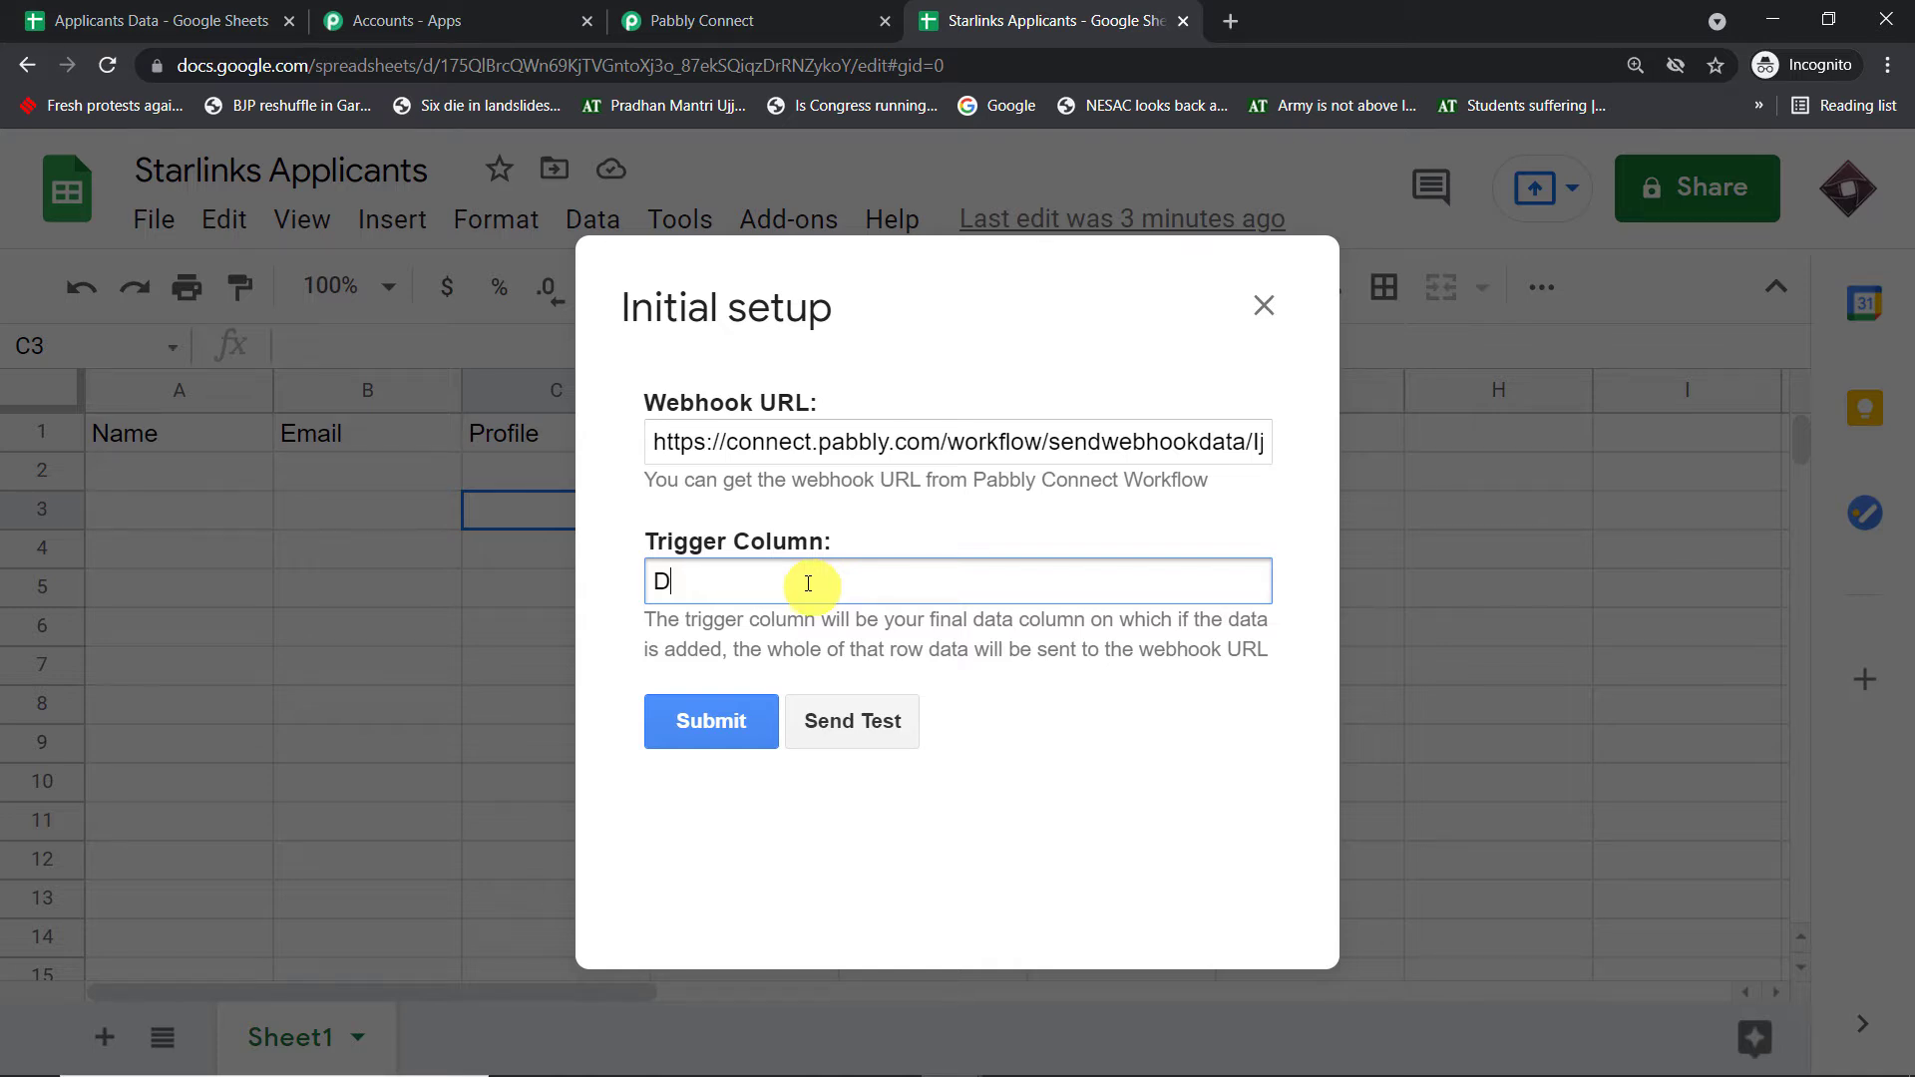
{"action": "left_click", "coordinate": [705, 720]}
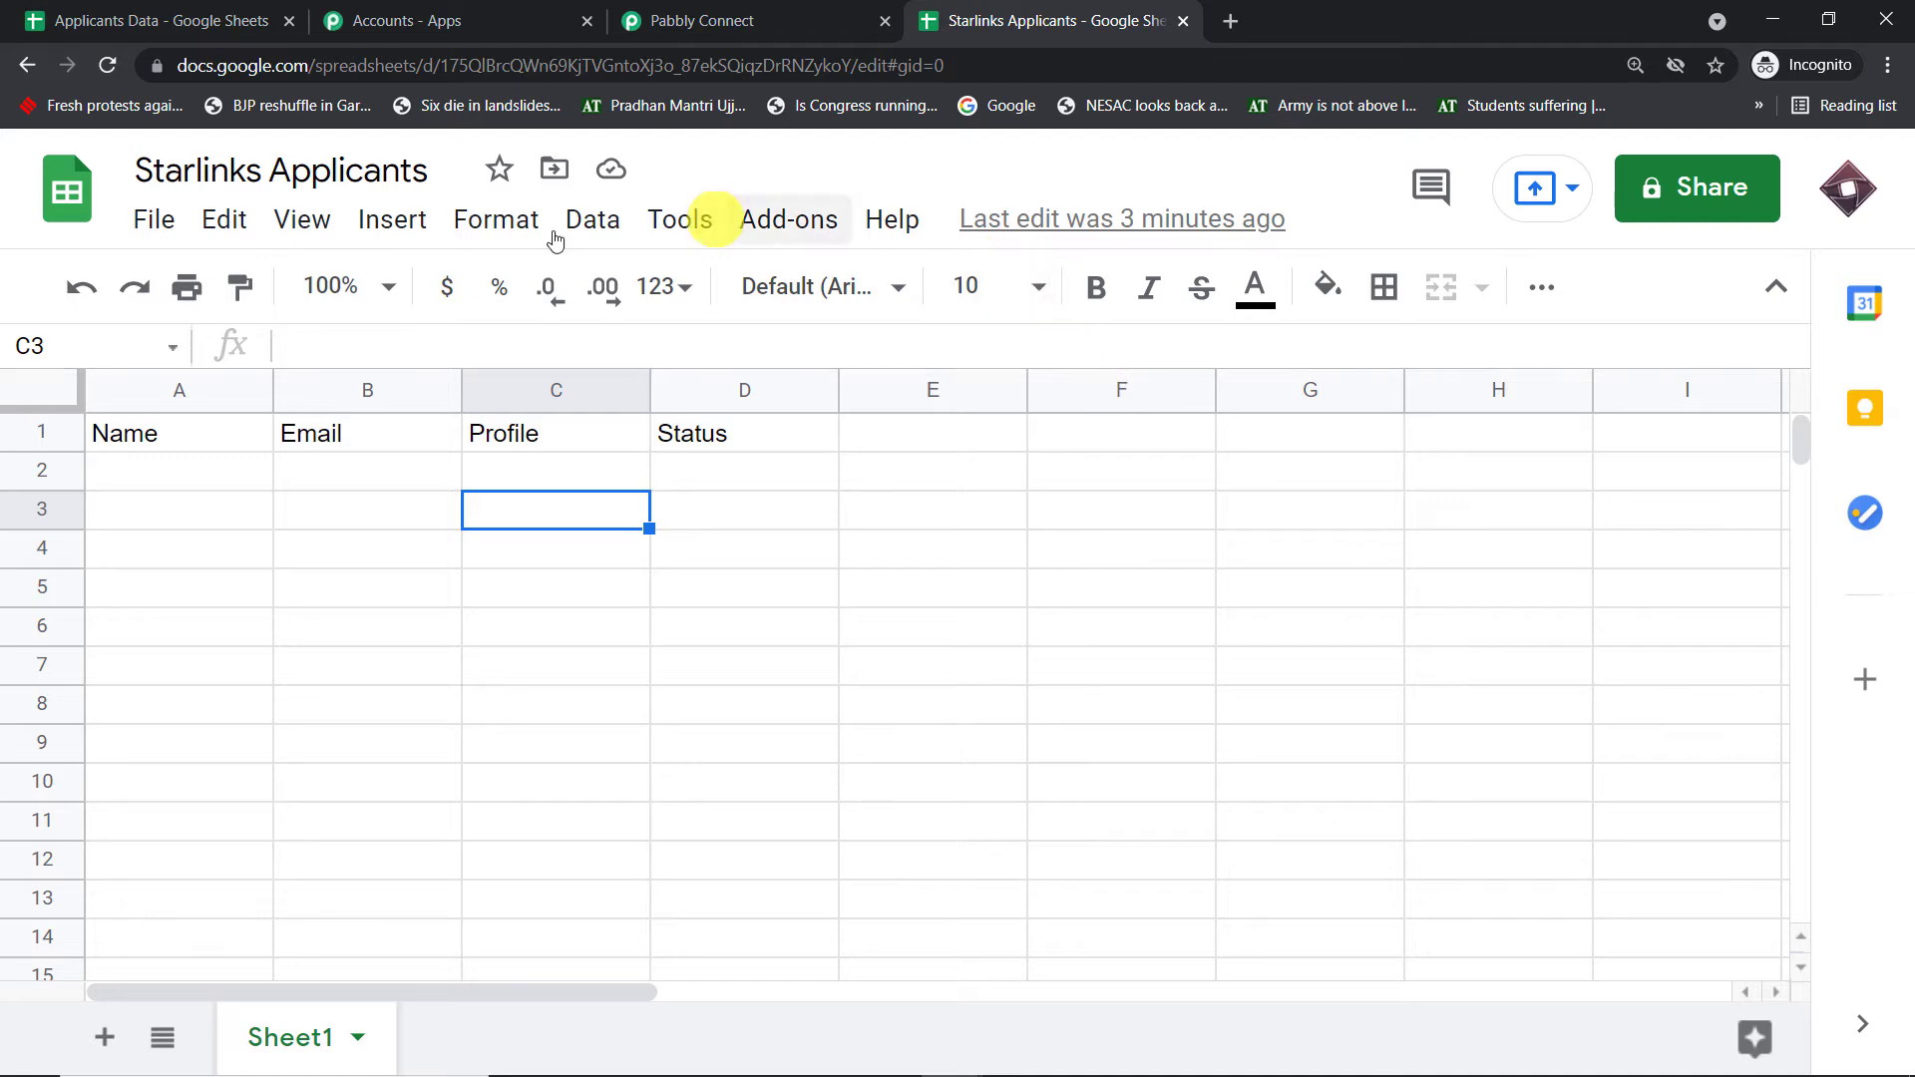
- Run Send On Event from the Pabbly Connect Webhooks add-on and confirm the trigger is waiting for a response
{"action": "left_click", "coordinate": [811, 12]}
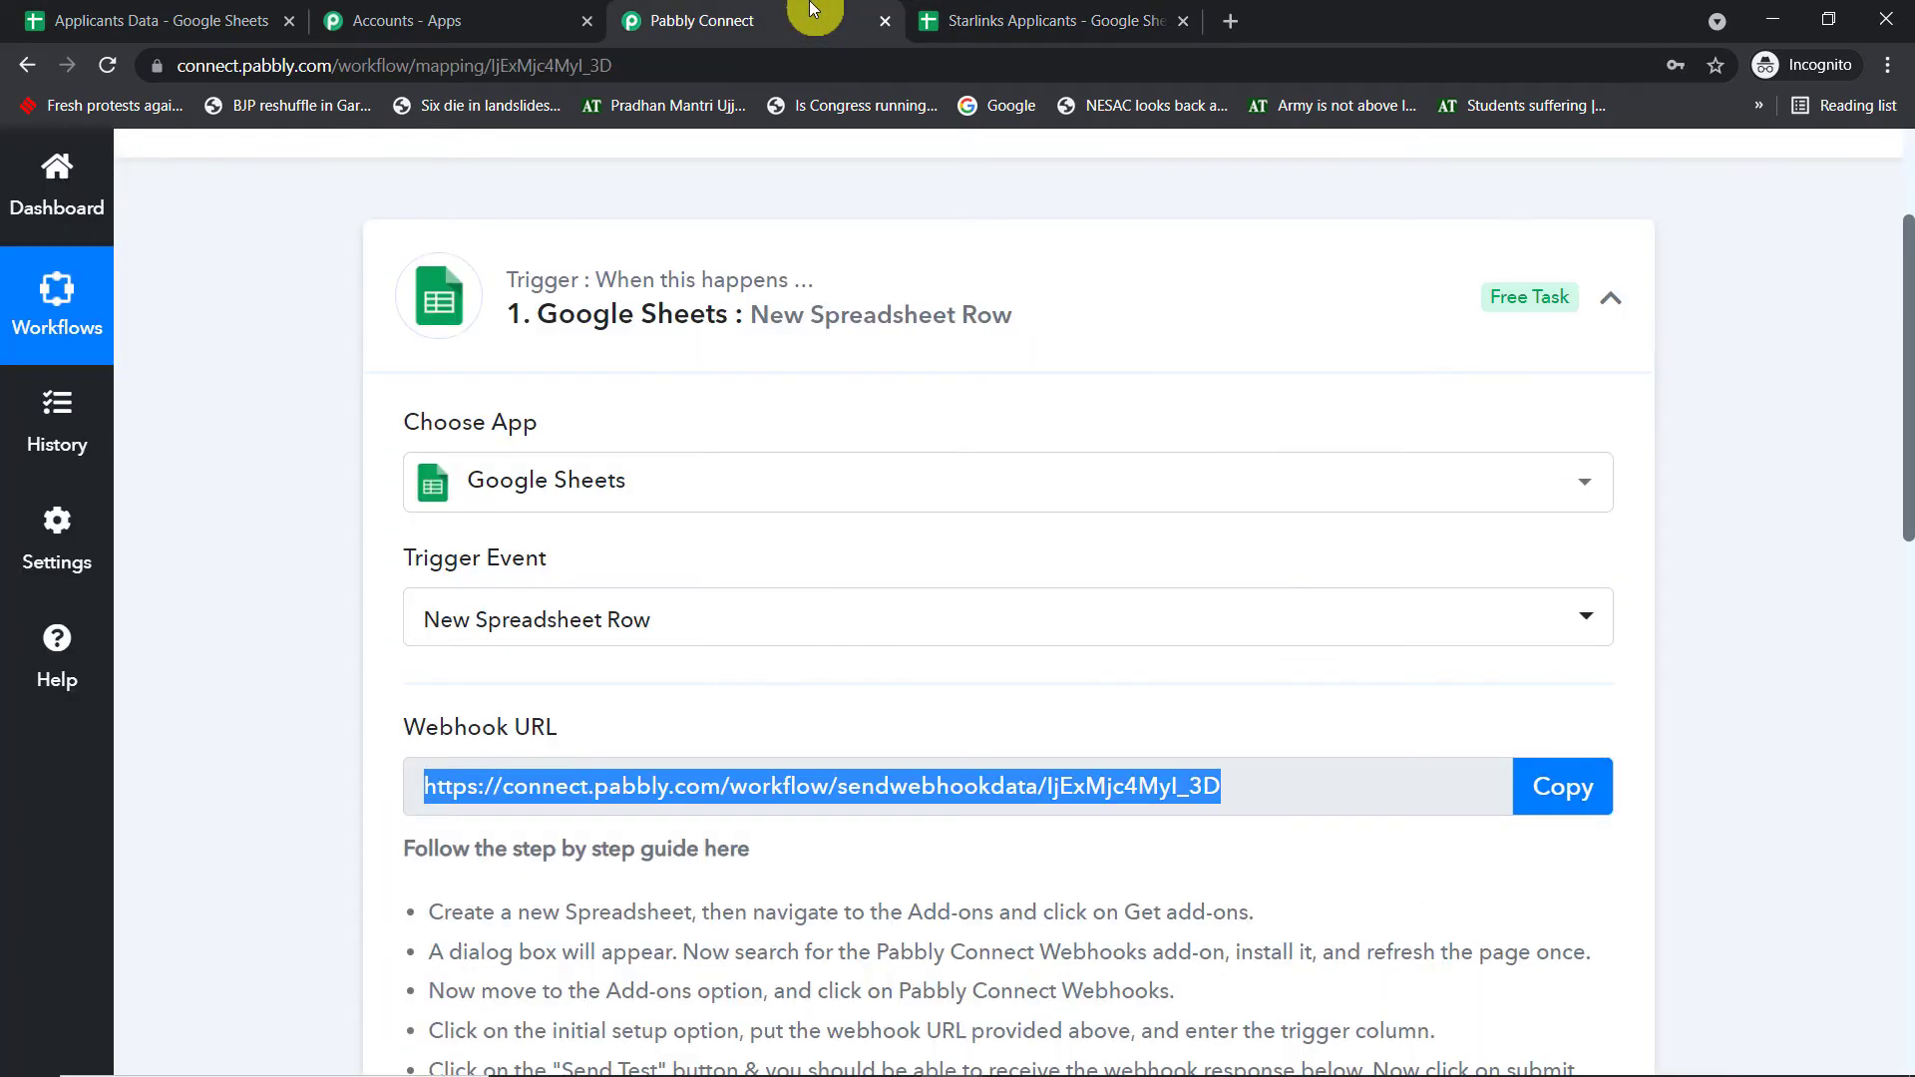
{"action": "scroll", "coordinate": [1146, 350], "scroll_direction": "down", "scroll_amount": 4}
{"action": "left_click", "coordinate": [1052, 15]}
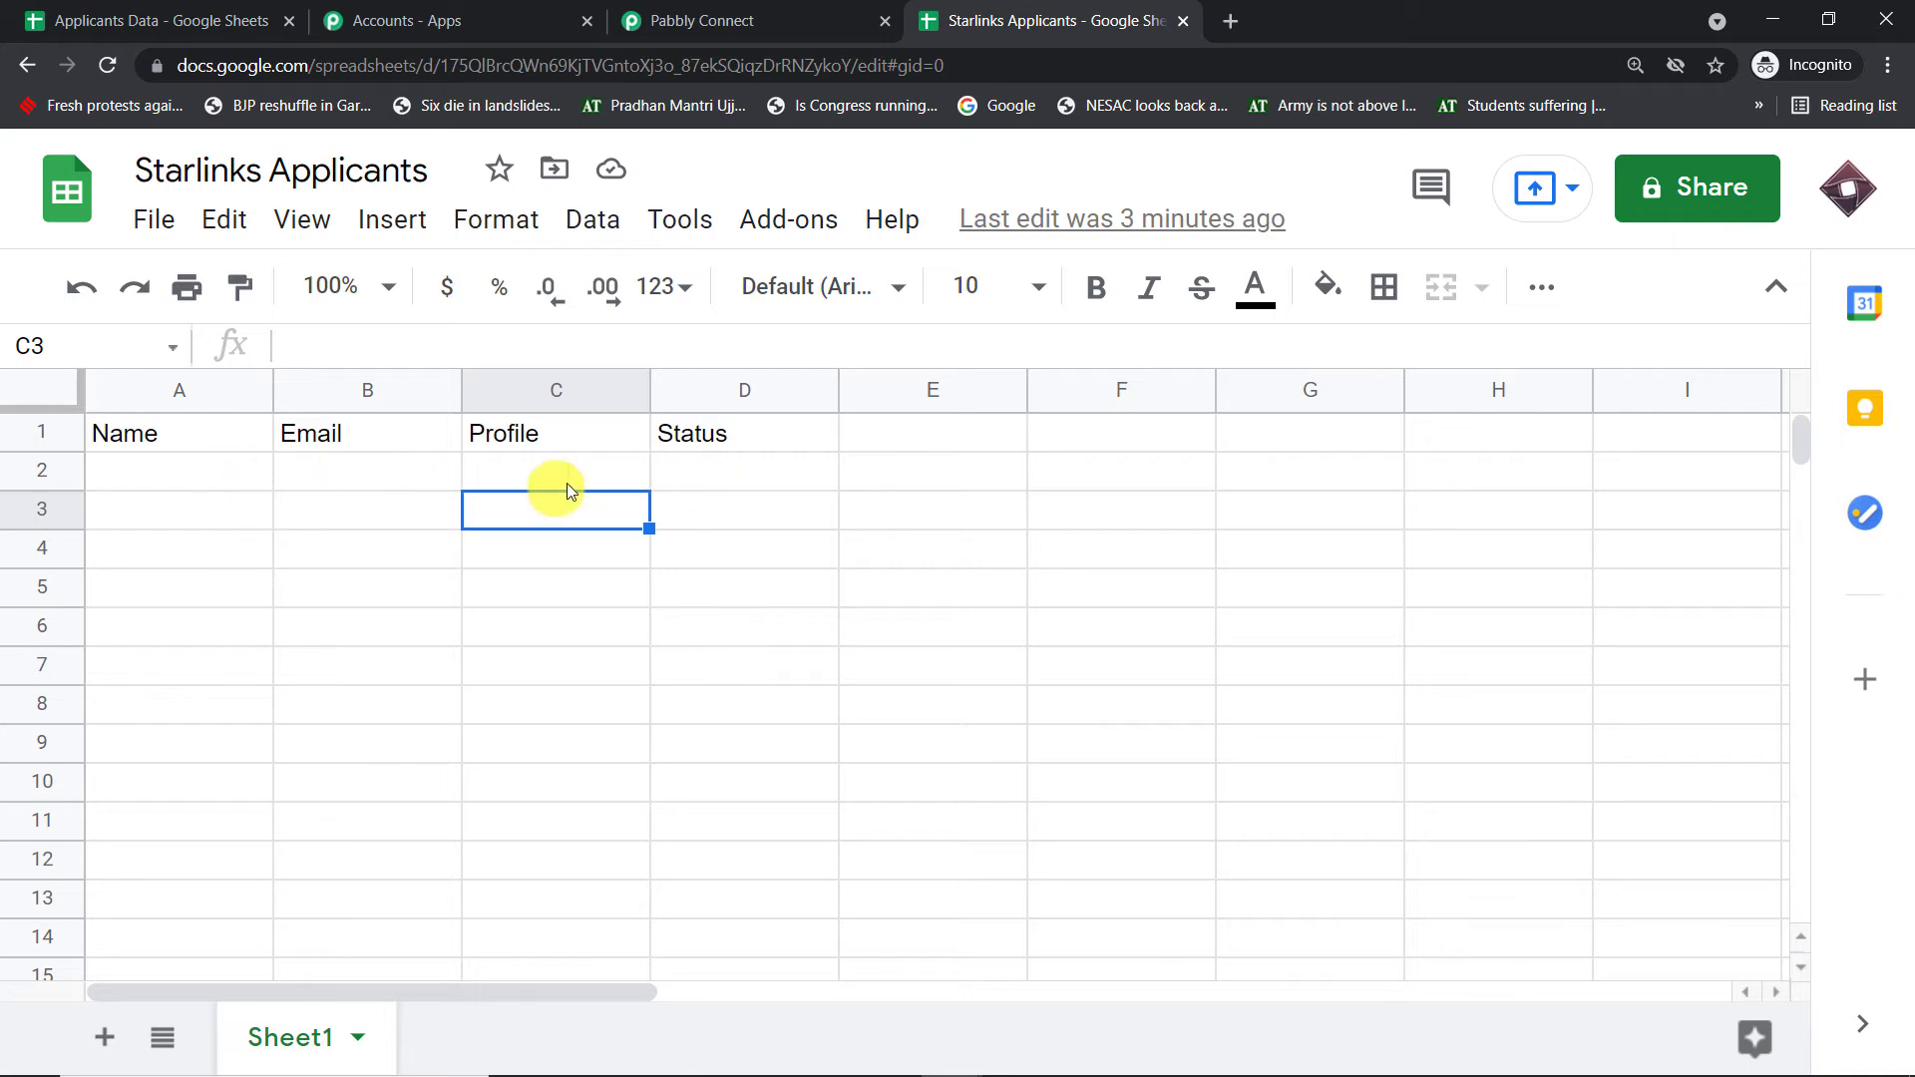
{"action": "left_click", "coordinate": [761, 234]}
{"action": "mouse_move", "coordinate": [823, 389]}
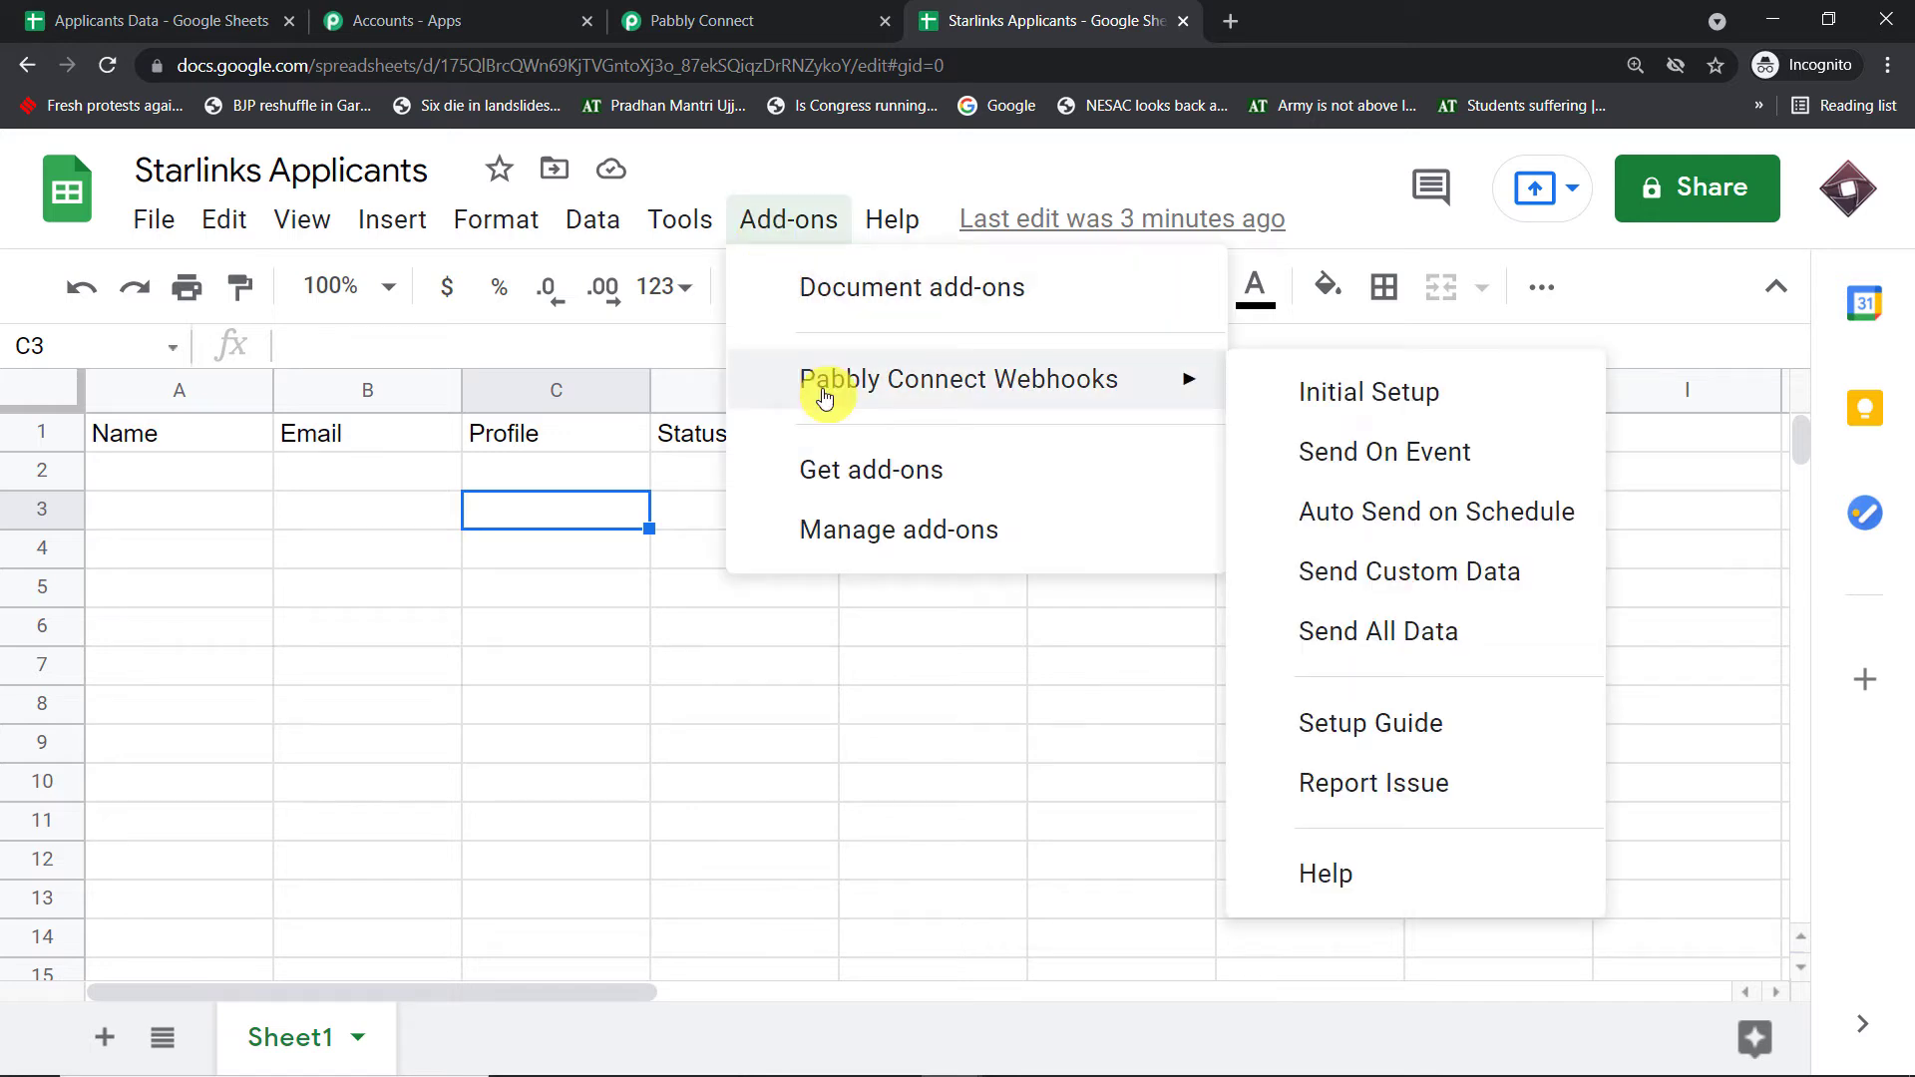
{"action": "left_click", "coordinate": [1364, 458]}
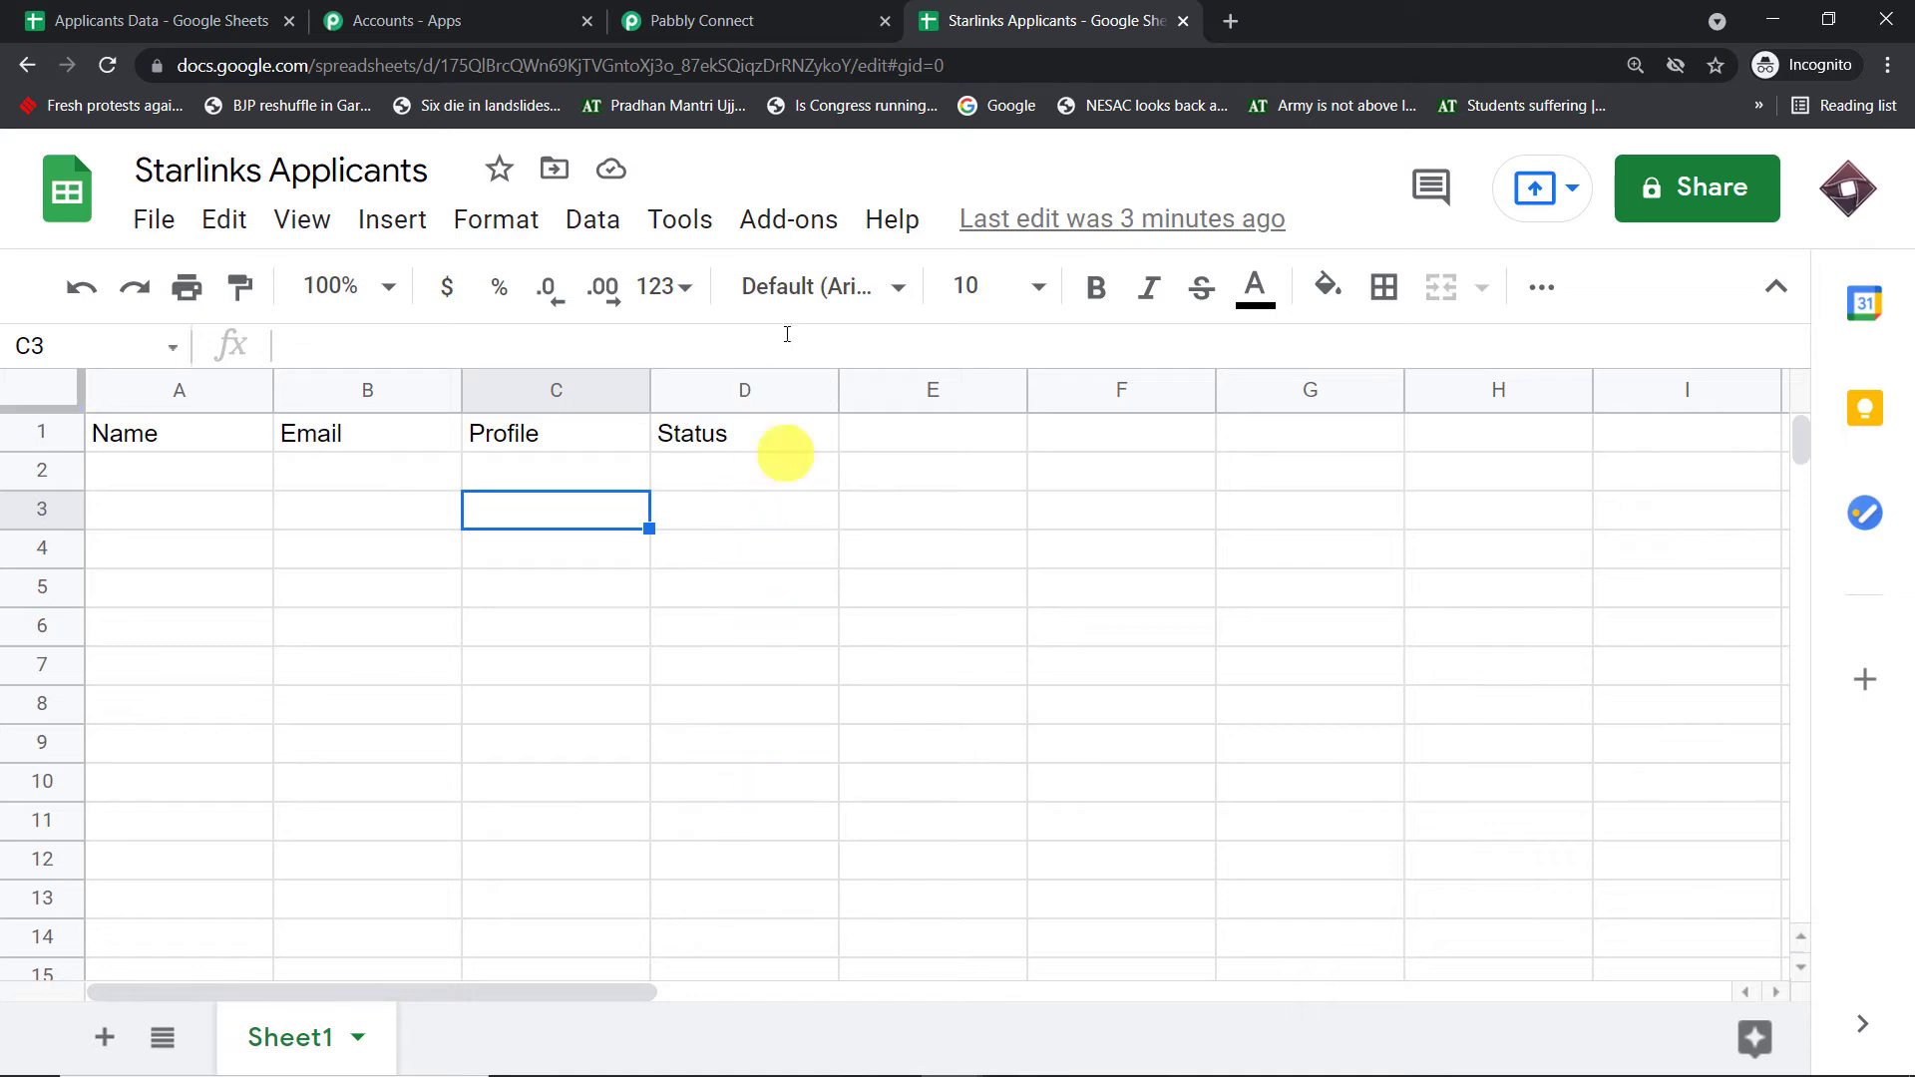
{"action": "left_click", "coordinate": [727, 19]}
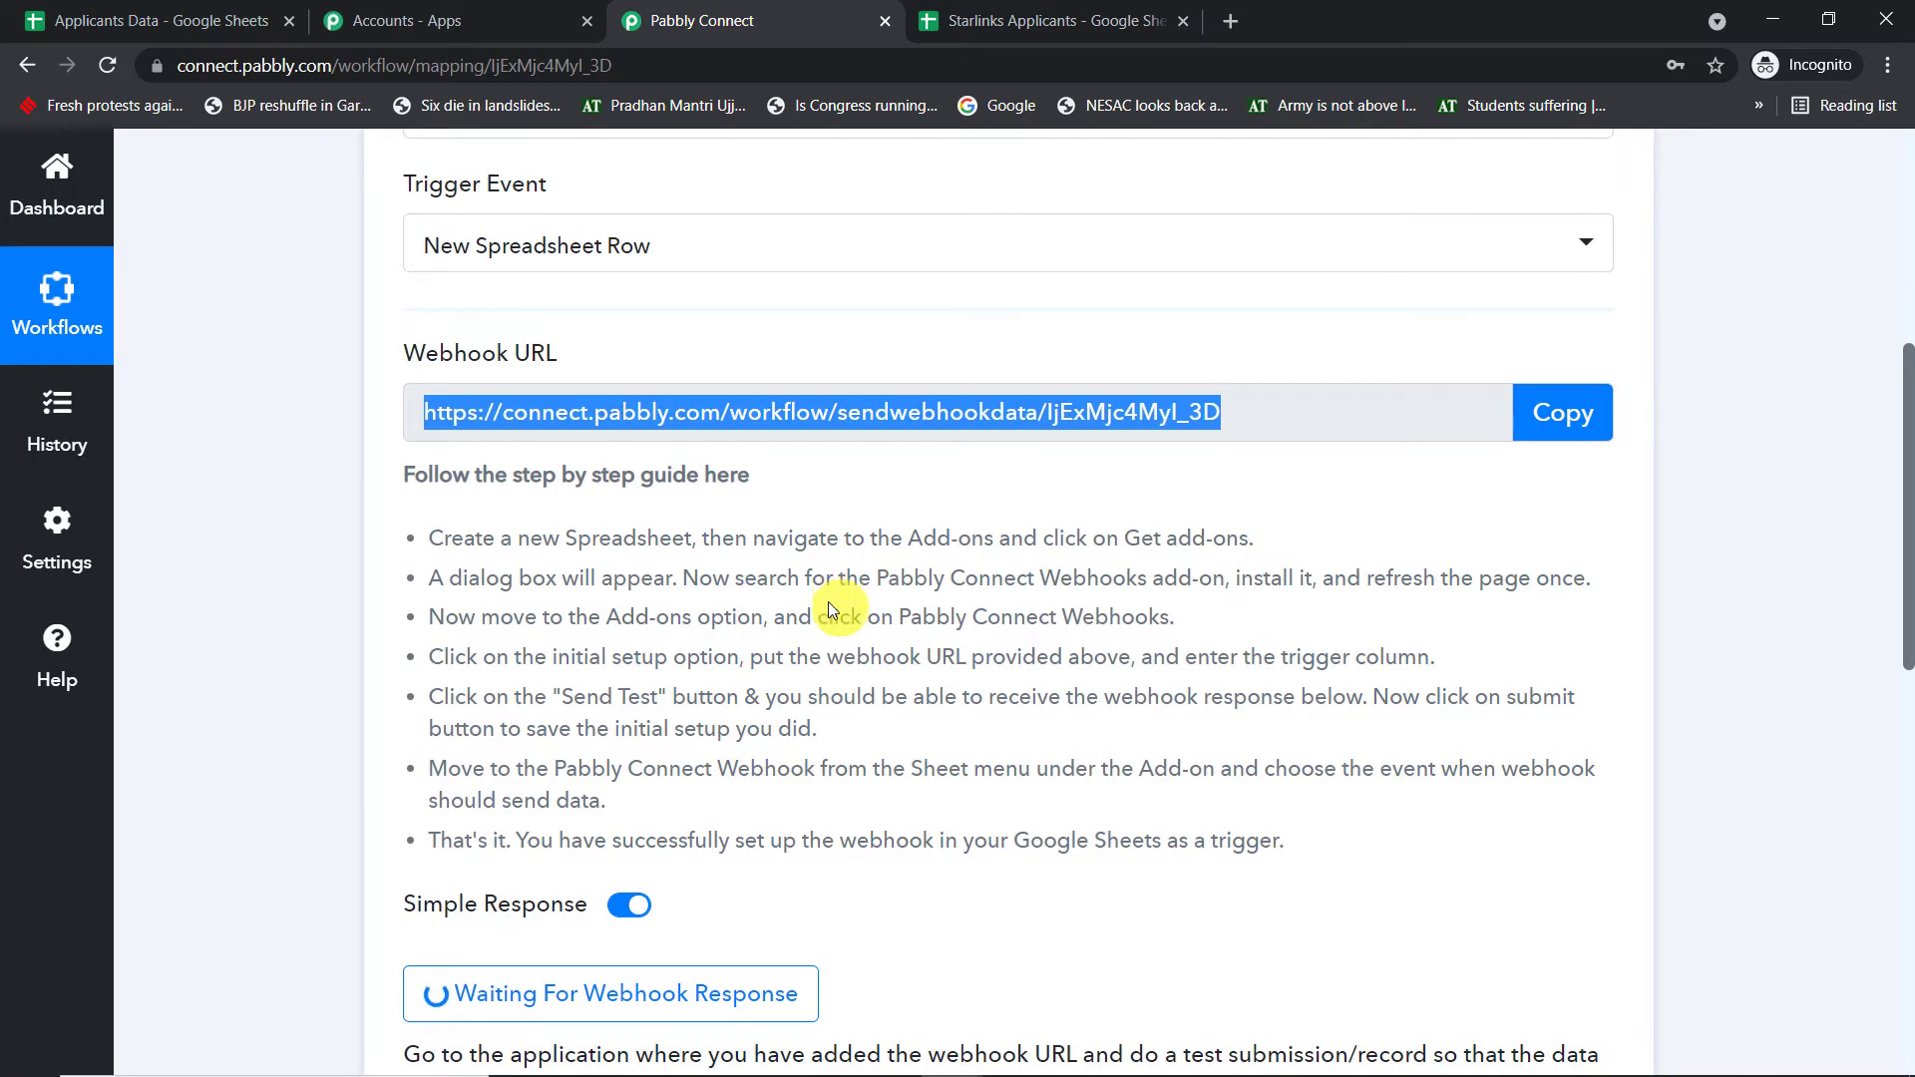
{"action": "scroll", "coordinate": [833, 598], "scroll_direction": "down", "scroll_amount": 4}
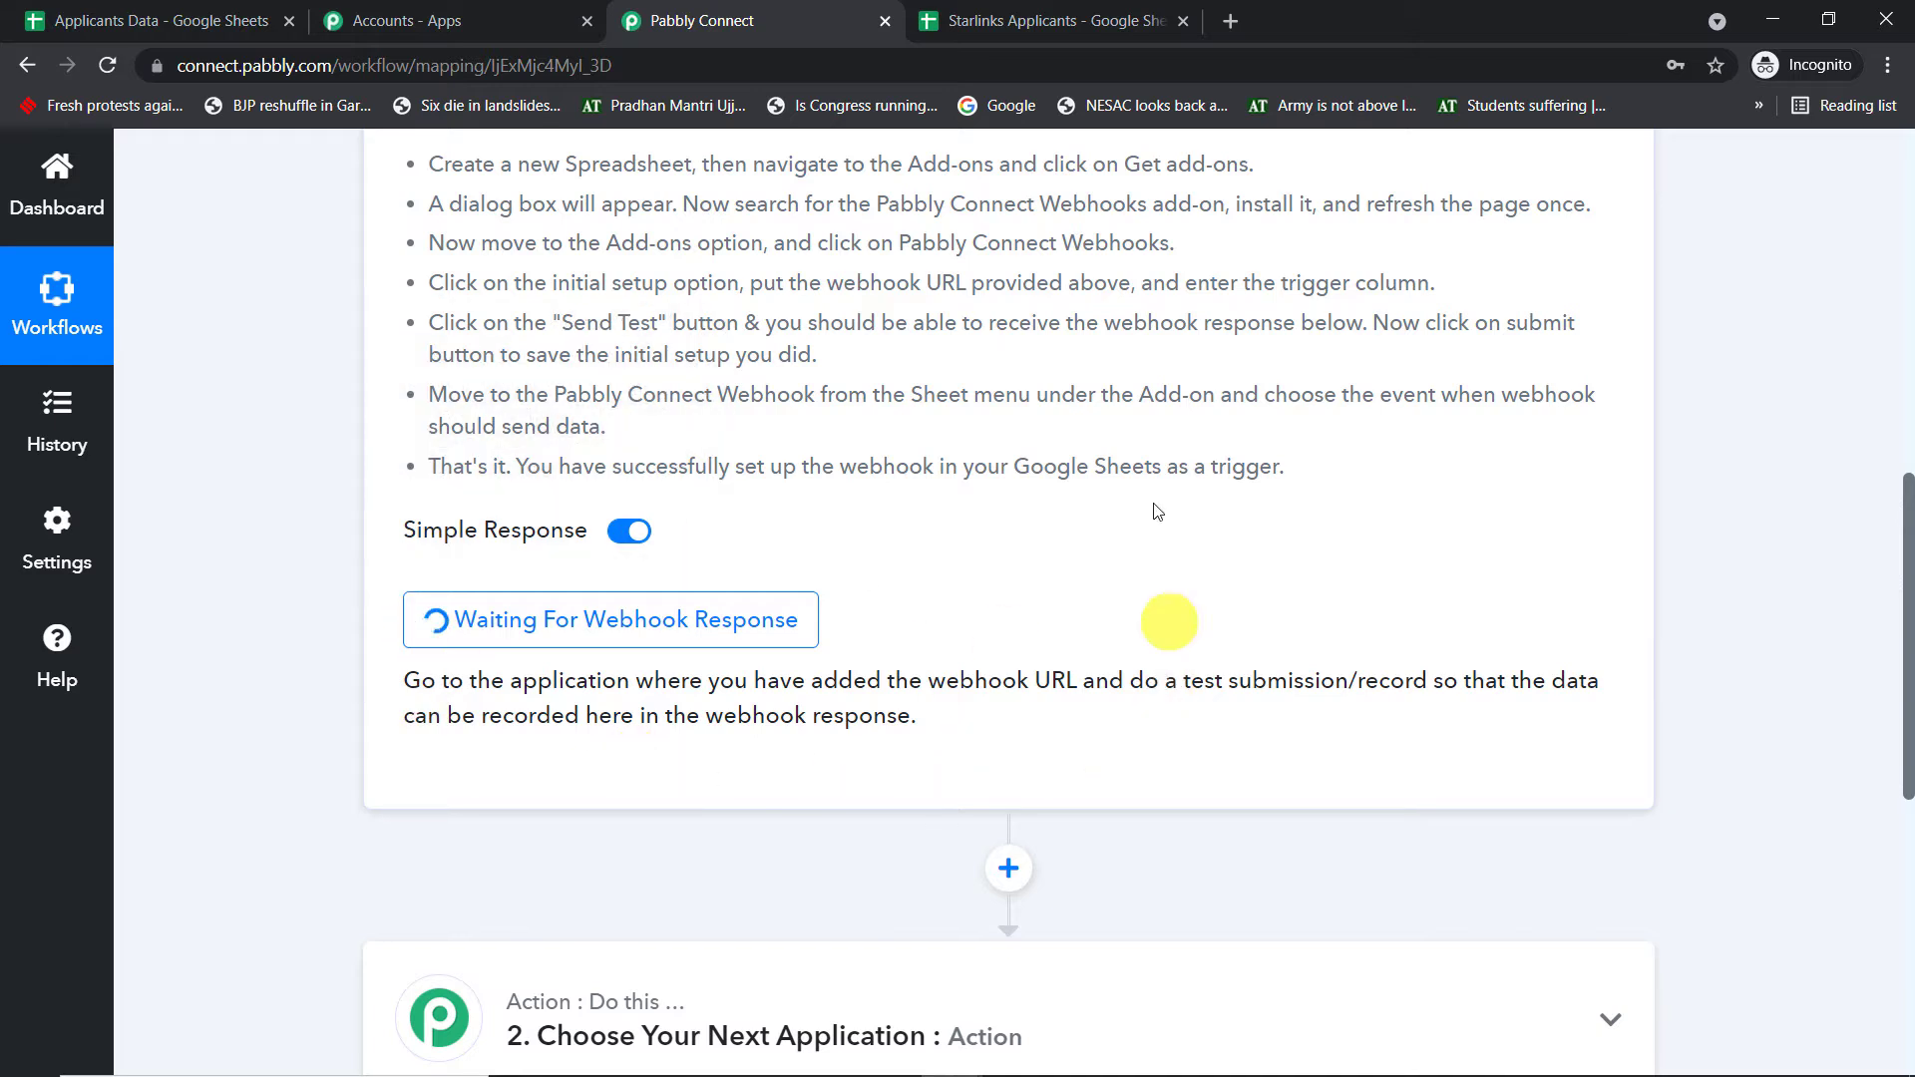
{"action": "left_click", "coordinate": [1037, 18]}
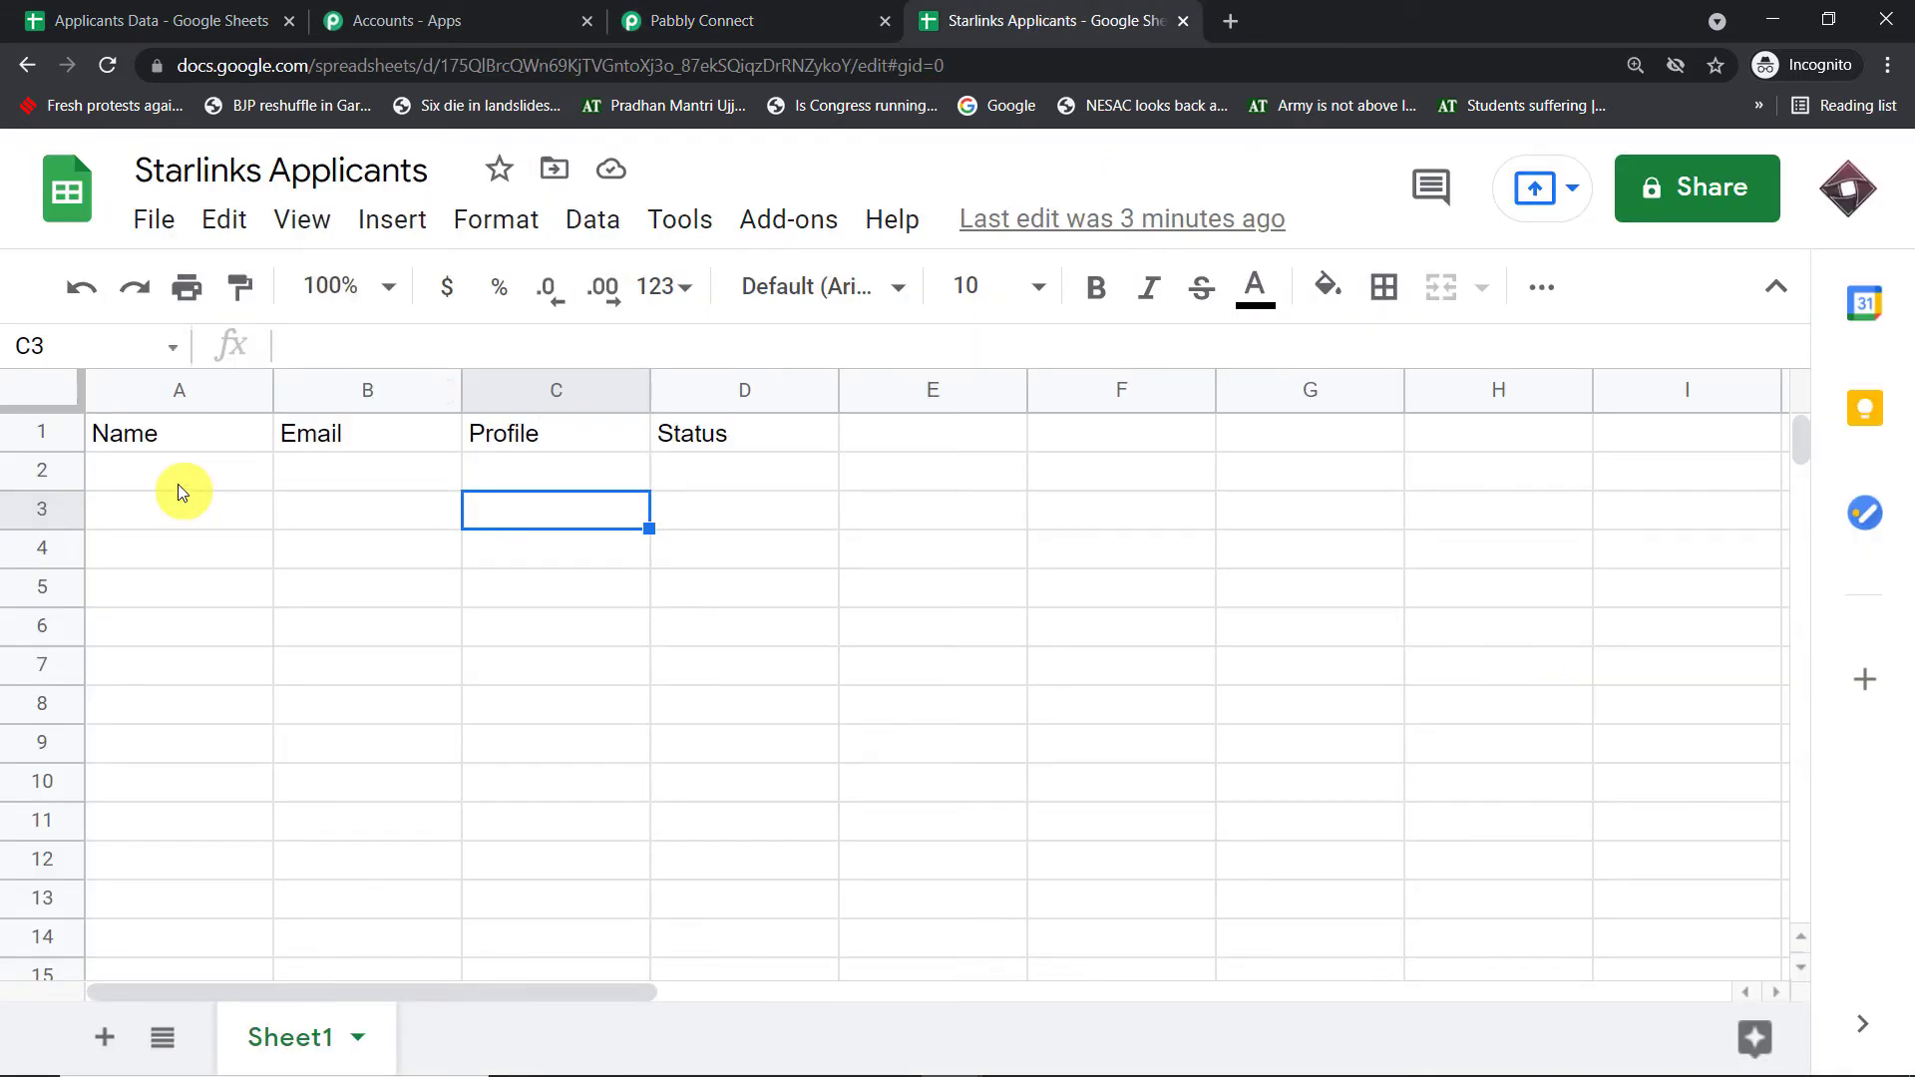
- Open the third Gmail inbox's account details and select its e-mail address for the test applicant
{"action": "mouse_move", "coordinate": [771, 1073]}
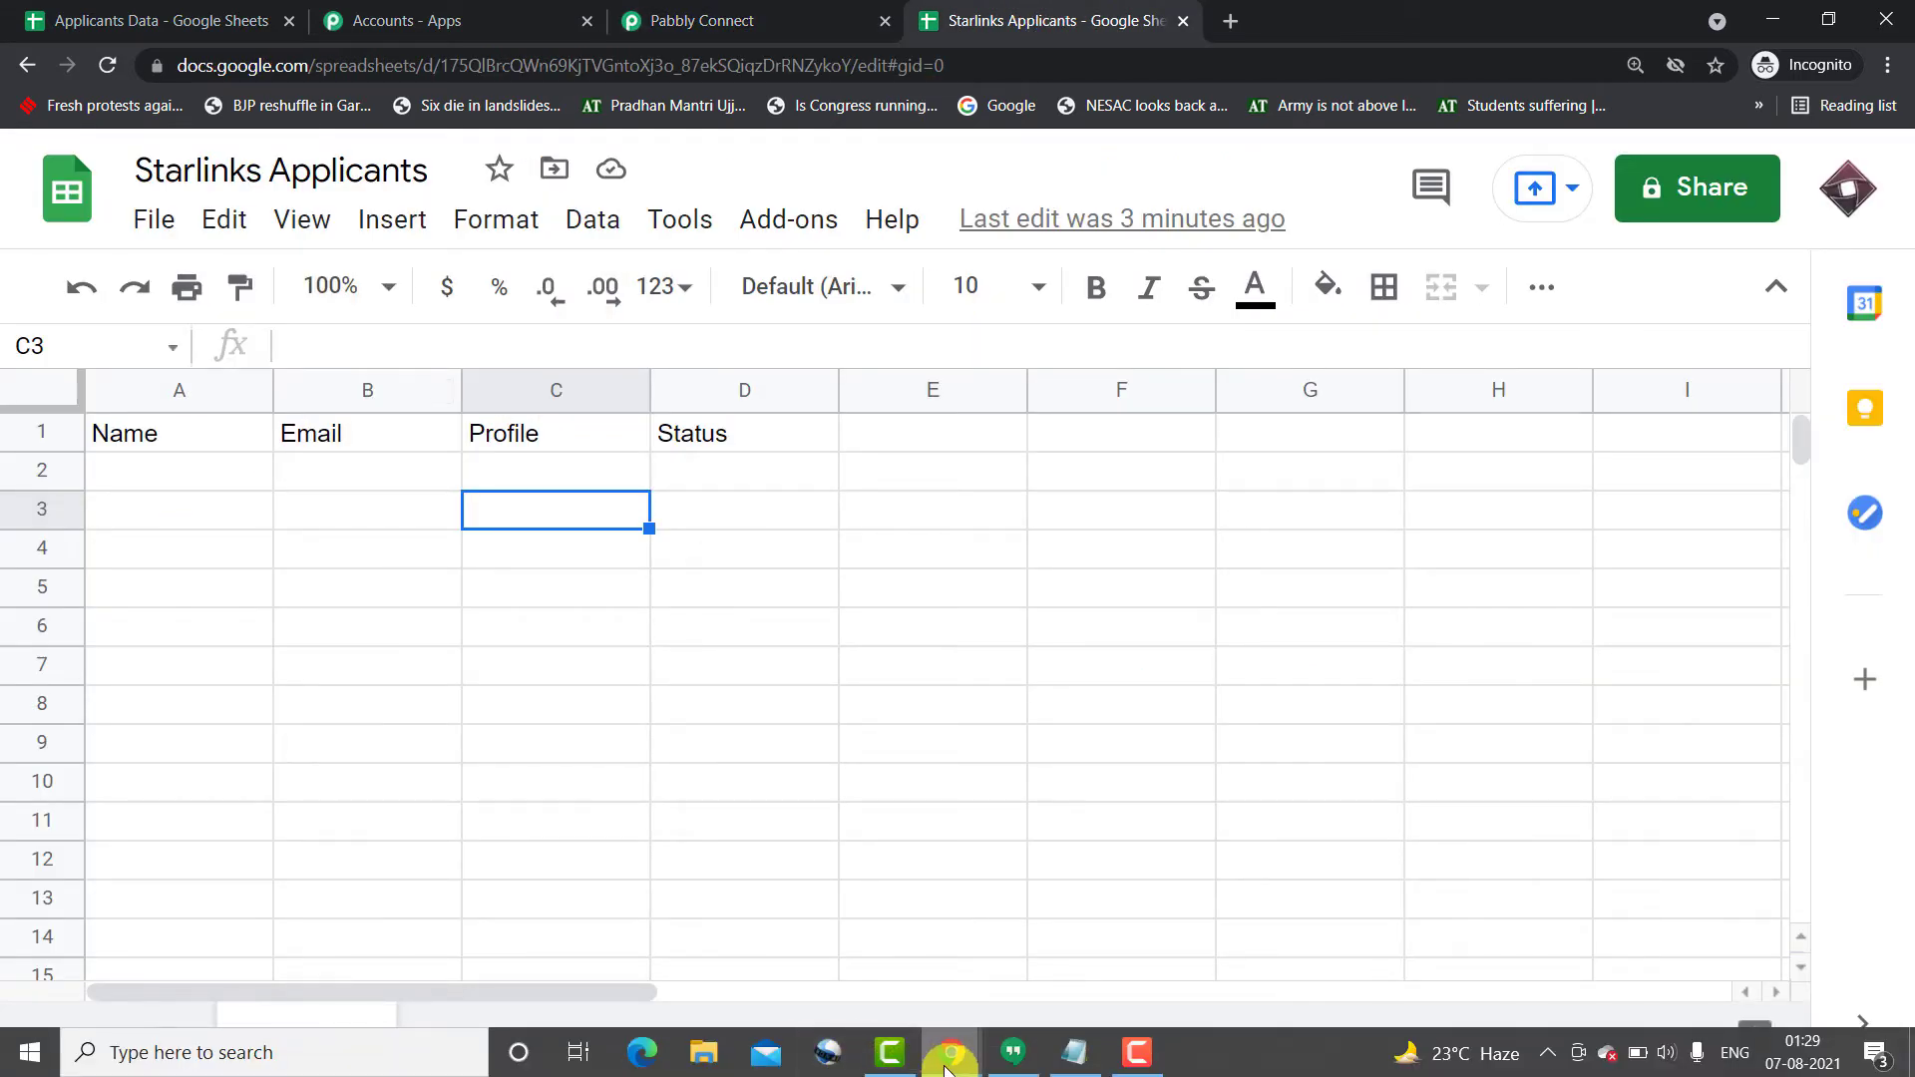
{"action": "mouse_move", "coordinate": [948, 1070]}
{"action": "left_click", "coordinate": [803, 960]}
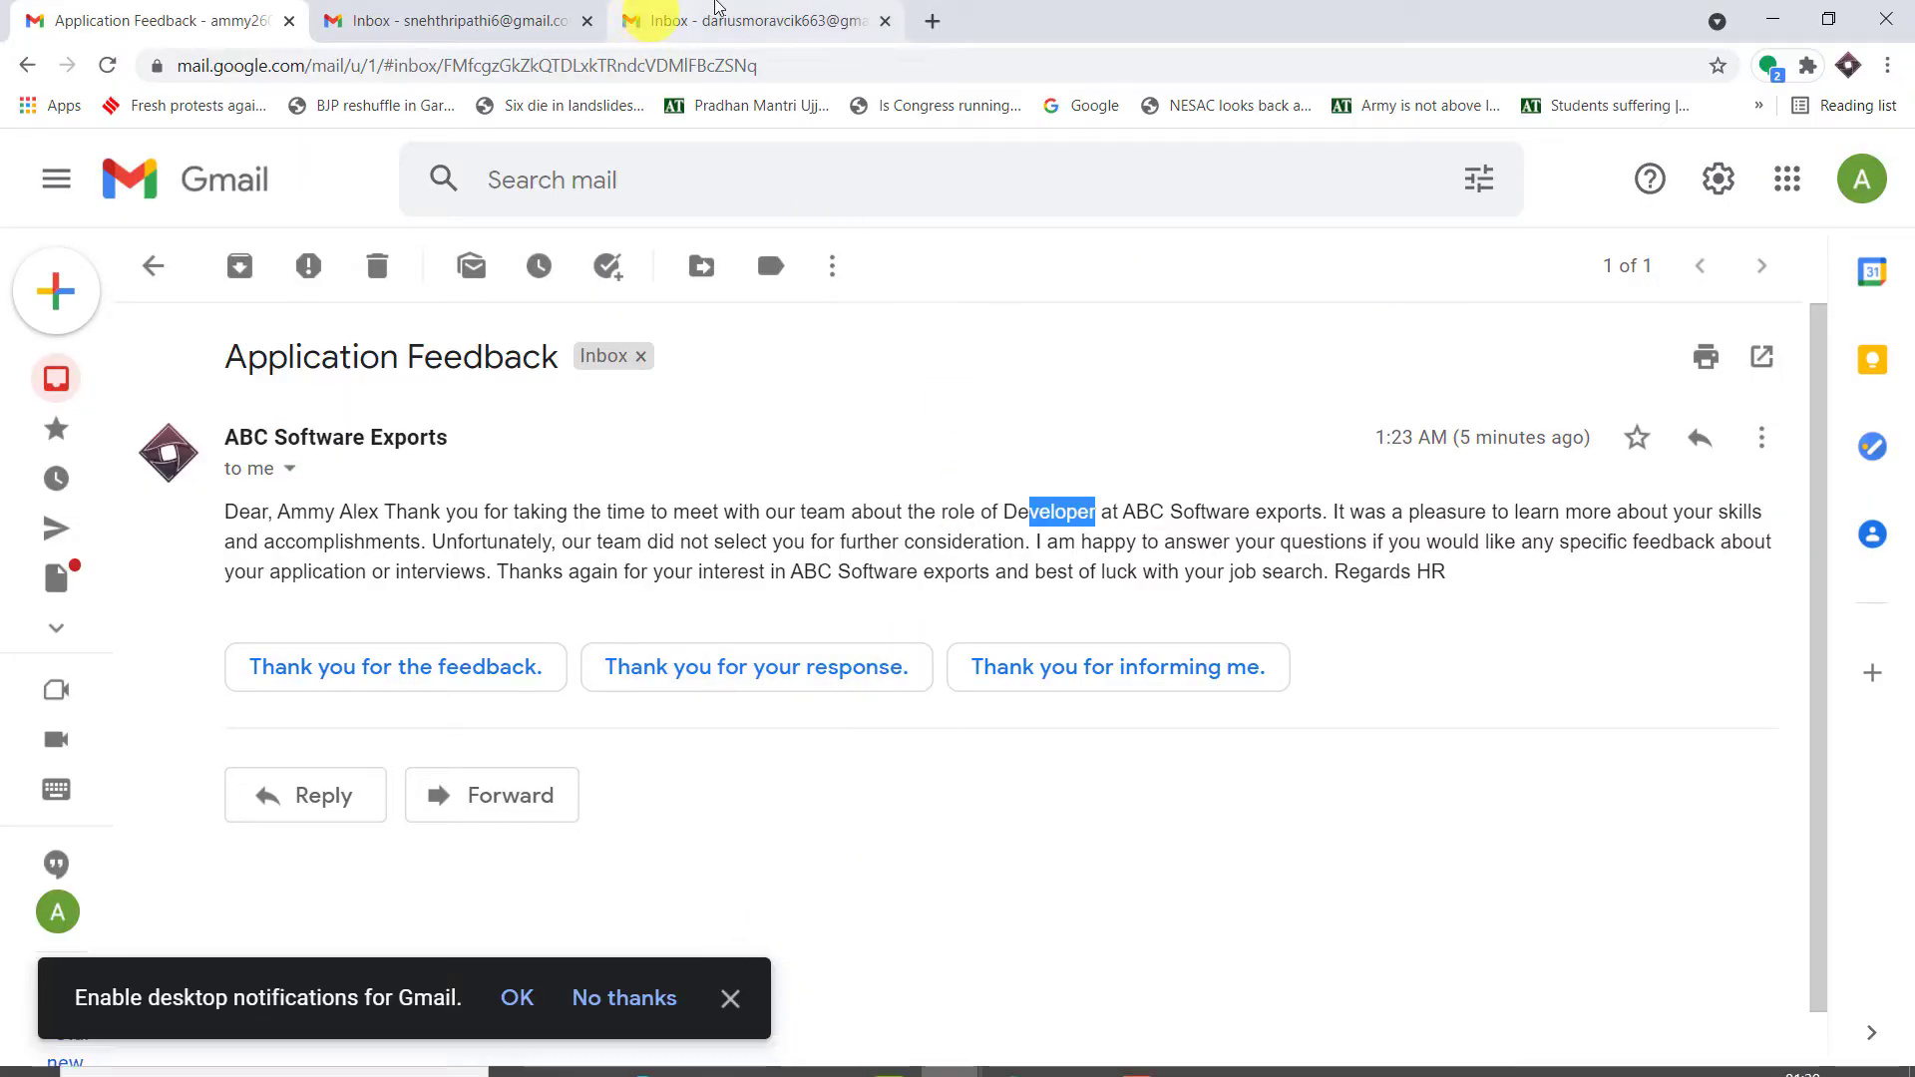
{"action": "left_click", "coordinate": [715, 8]}
{"action": "left_click", "coordinate": [1873, 192]}
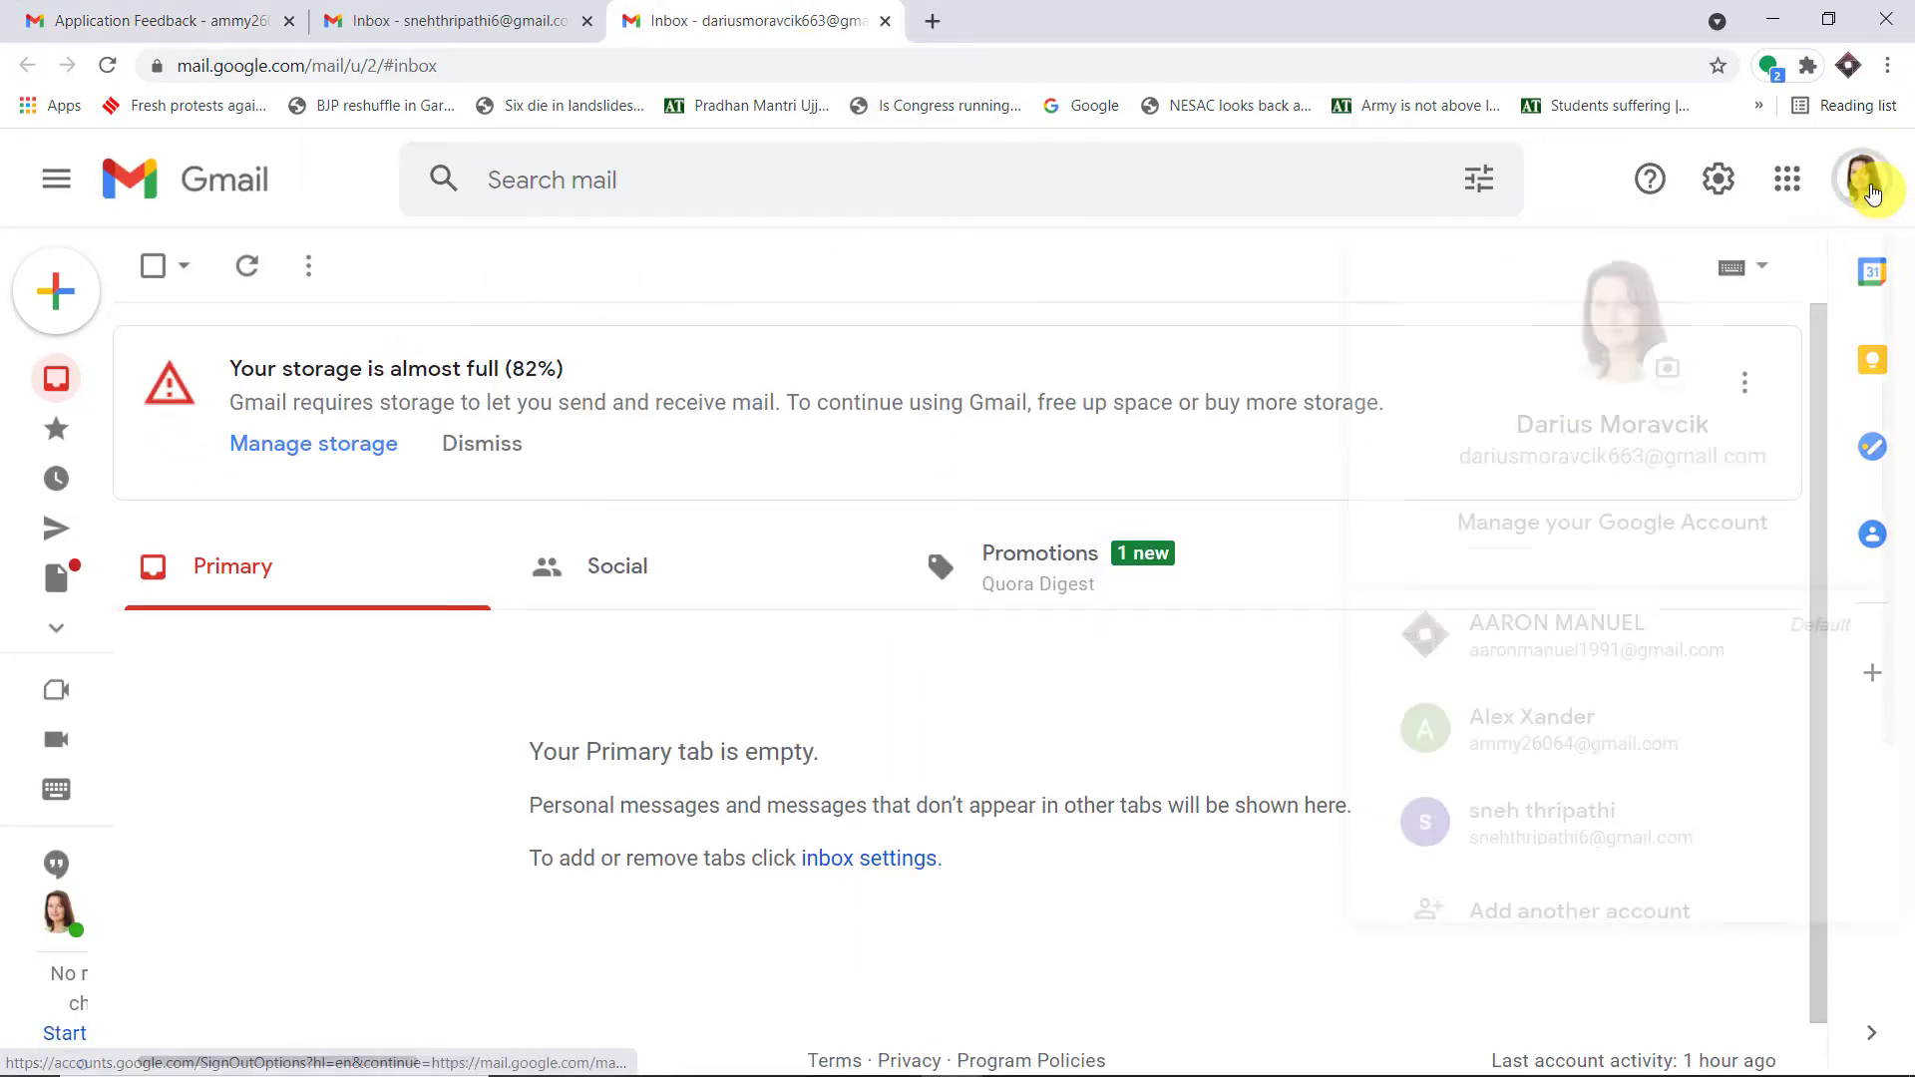
{"action": "left_click_drag", "start_coordinate": [1808, 458], "coordinate": [1454, 458]}
{"action": "key", "text": "ctrl+c"}
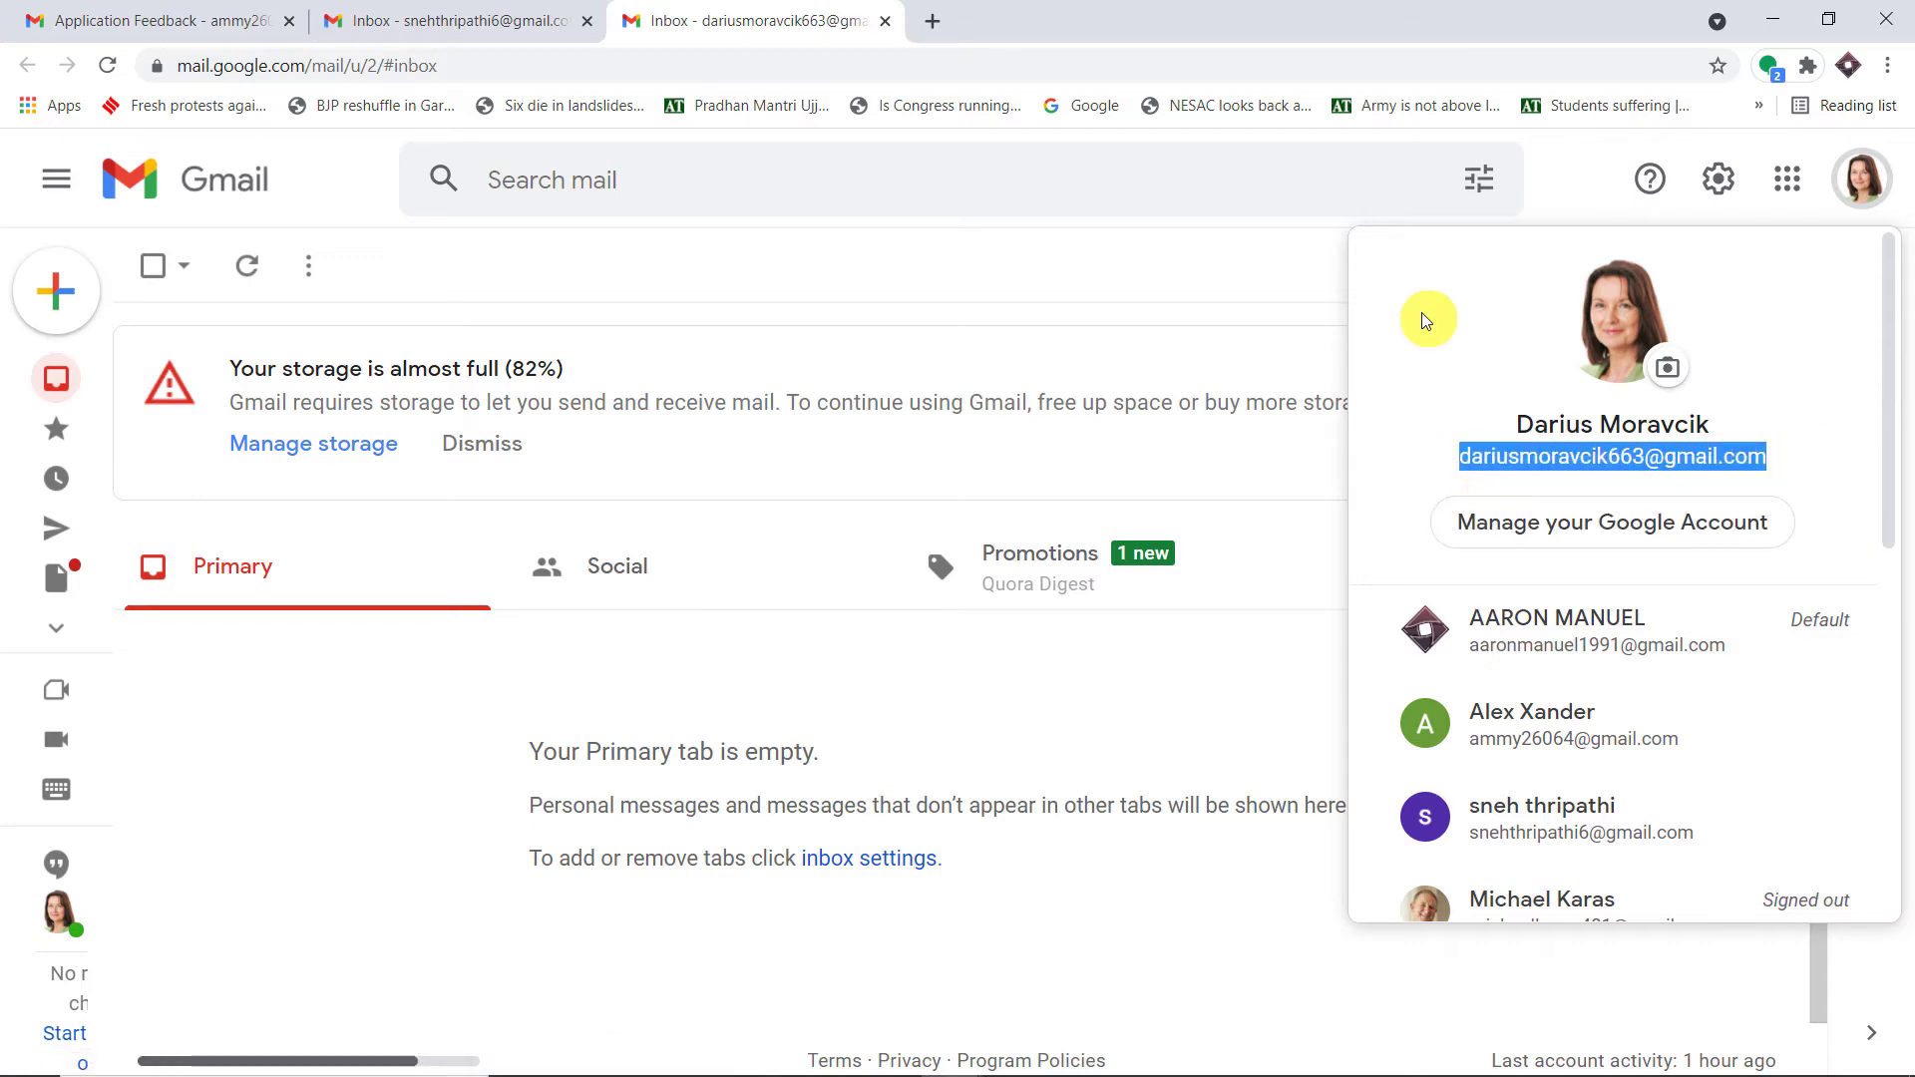
{"action": "mouse_move", "coordinate": [952, 1052]}
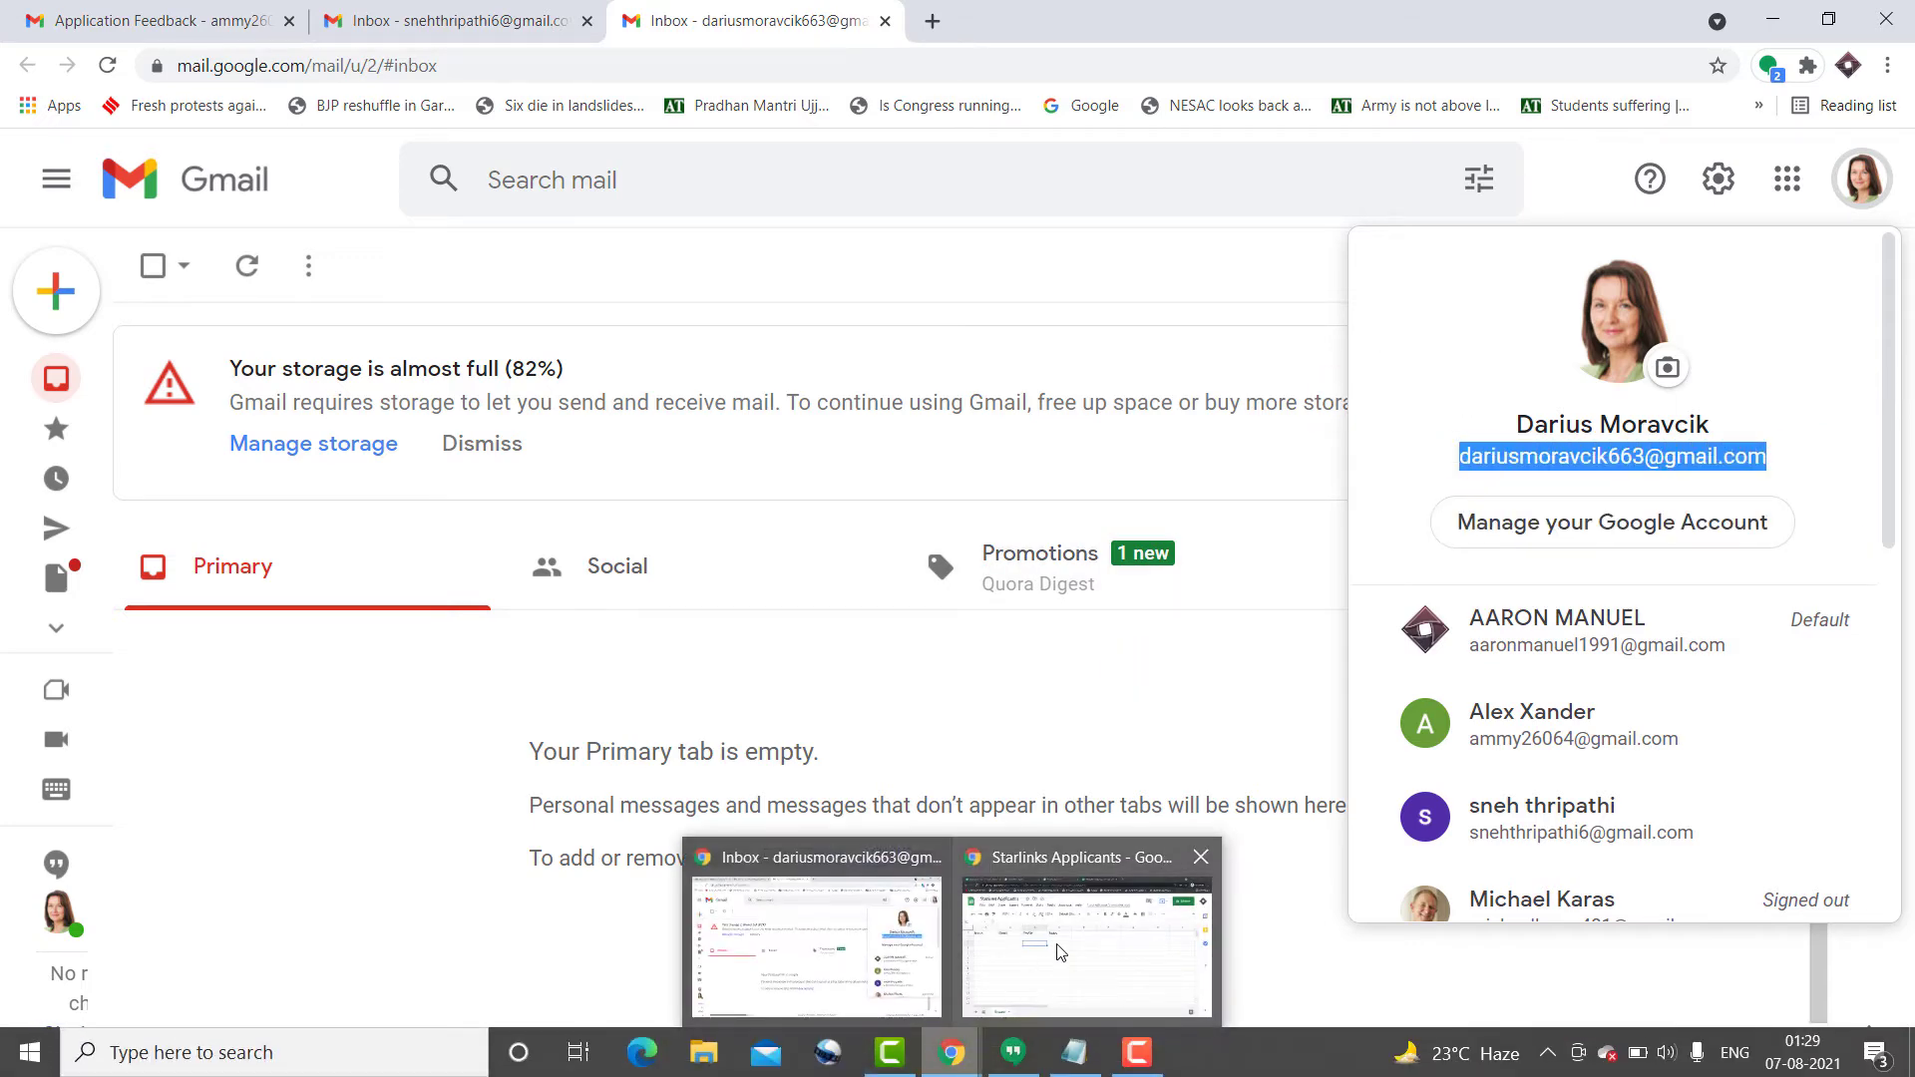
{"action": "left_click", "coordinate": [1061, 953]}
- Enter the applicant's full name in A2 and paste their e-mail address into B2
{"action": "left_click", "coordinate": [130, 465]}
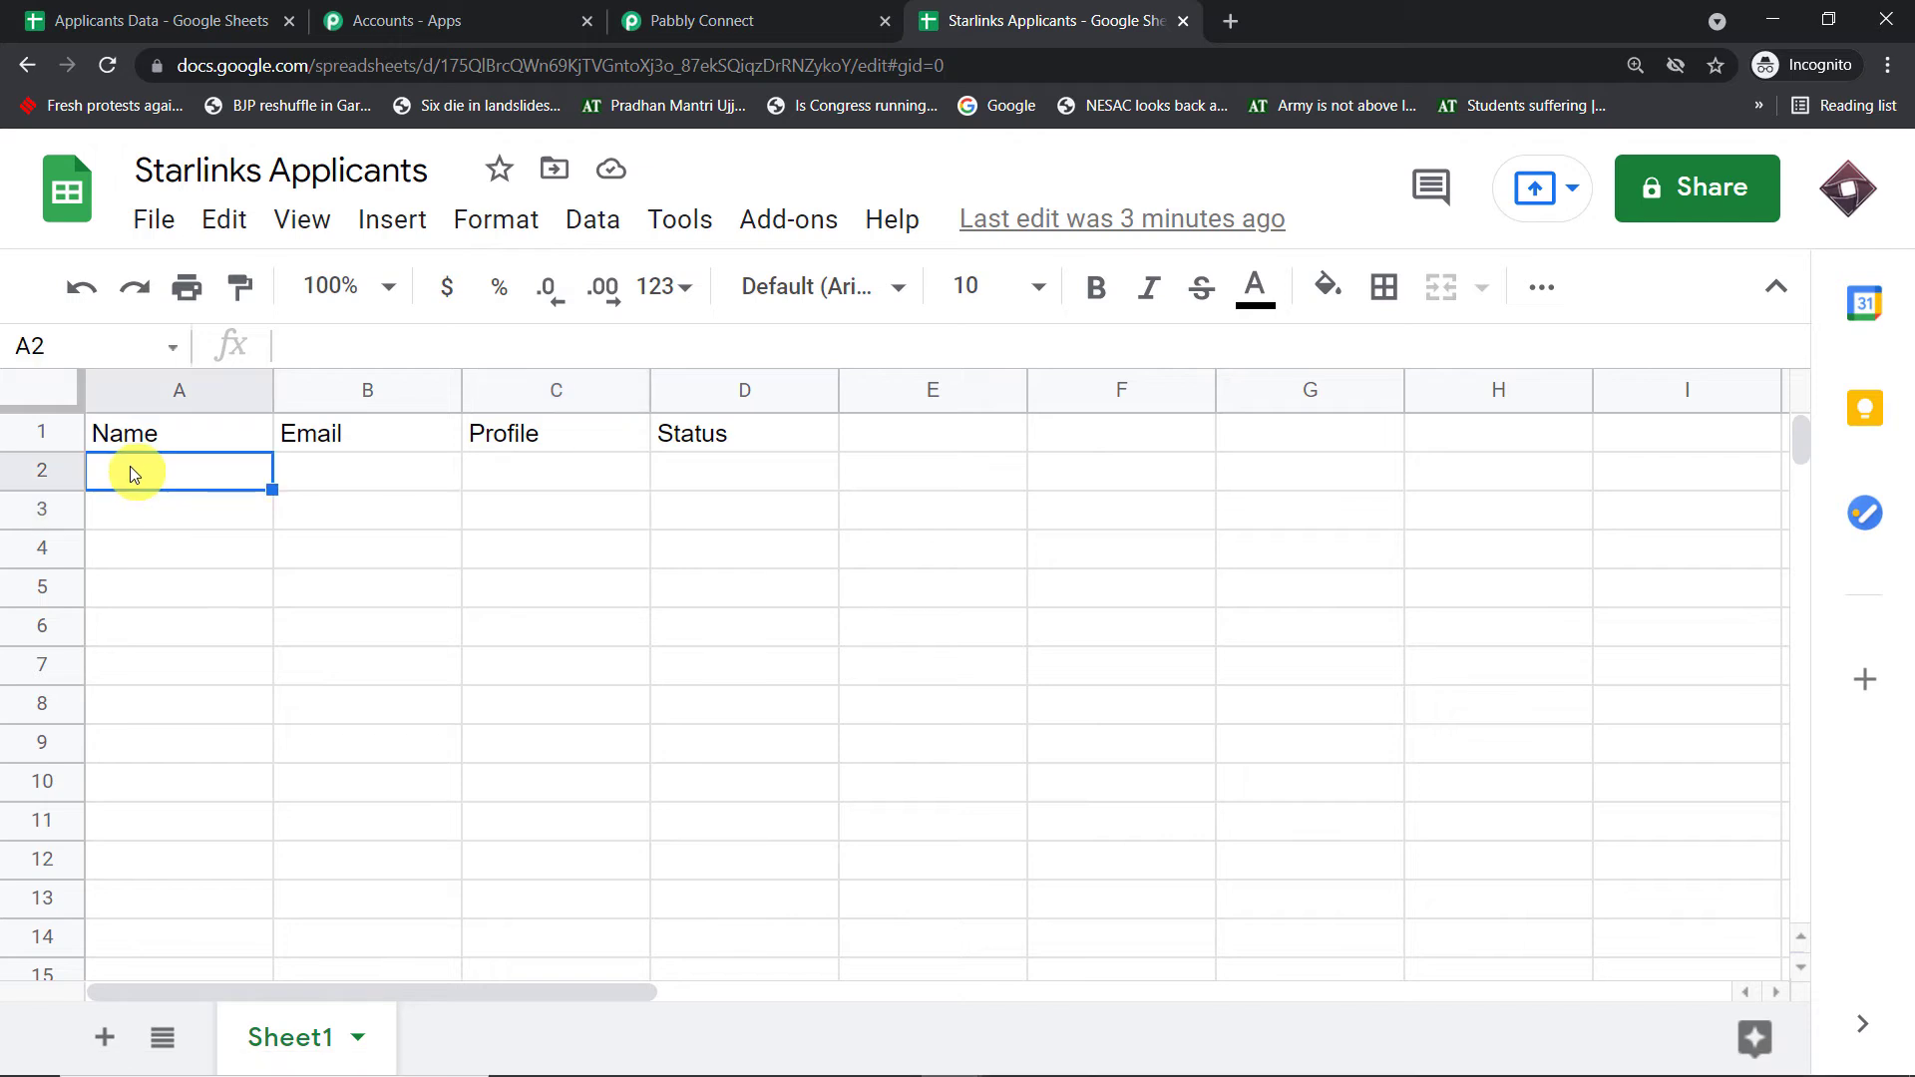
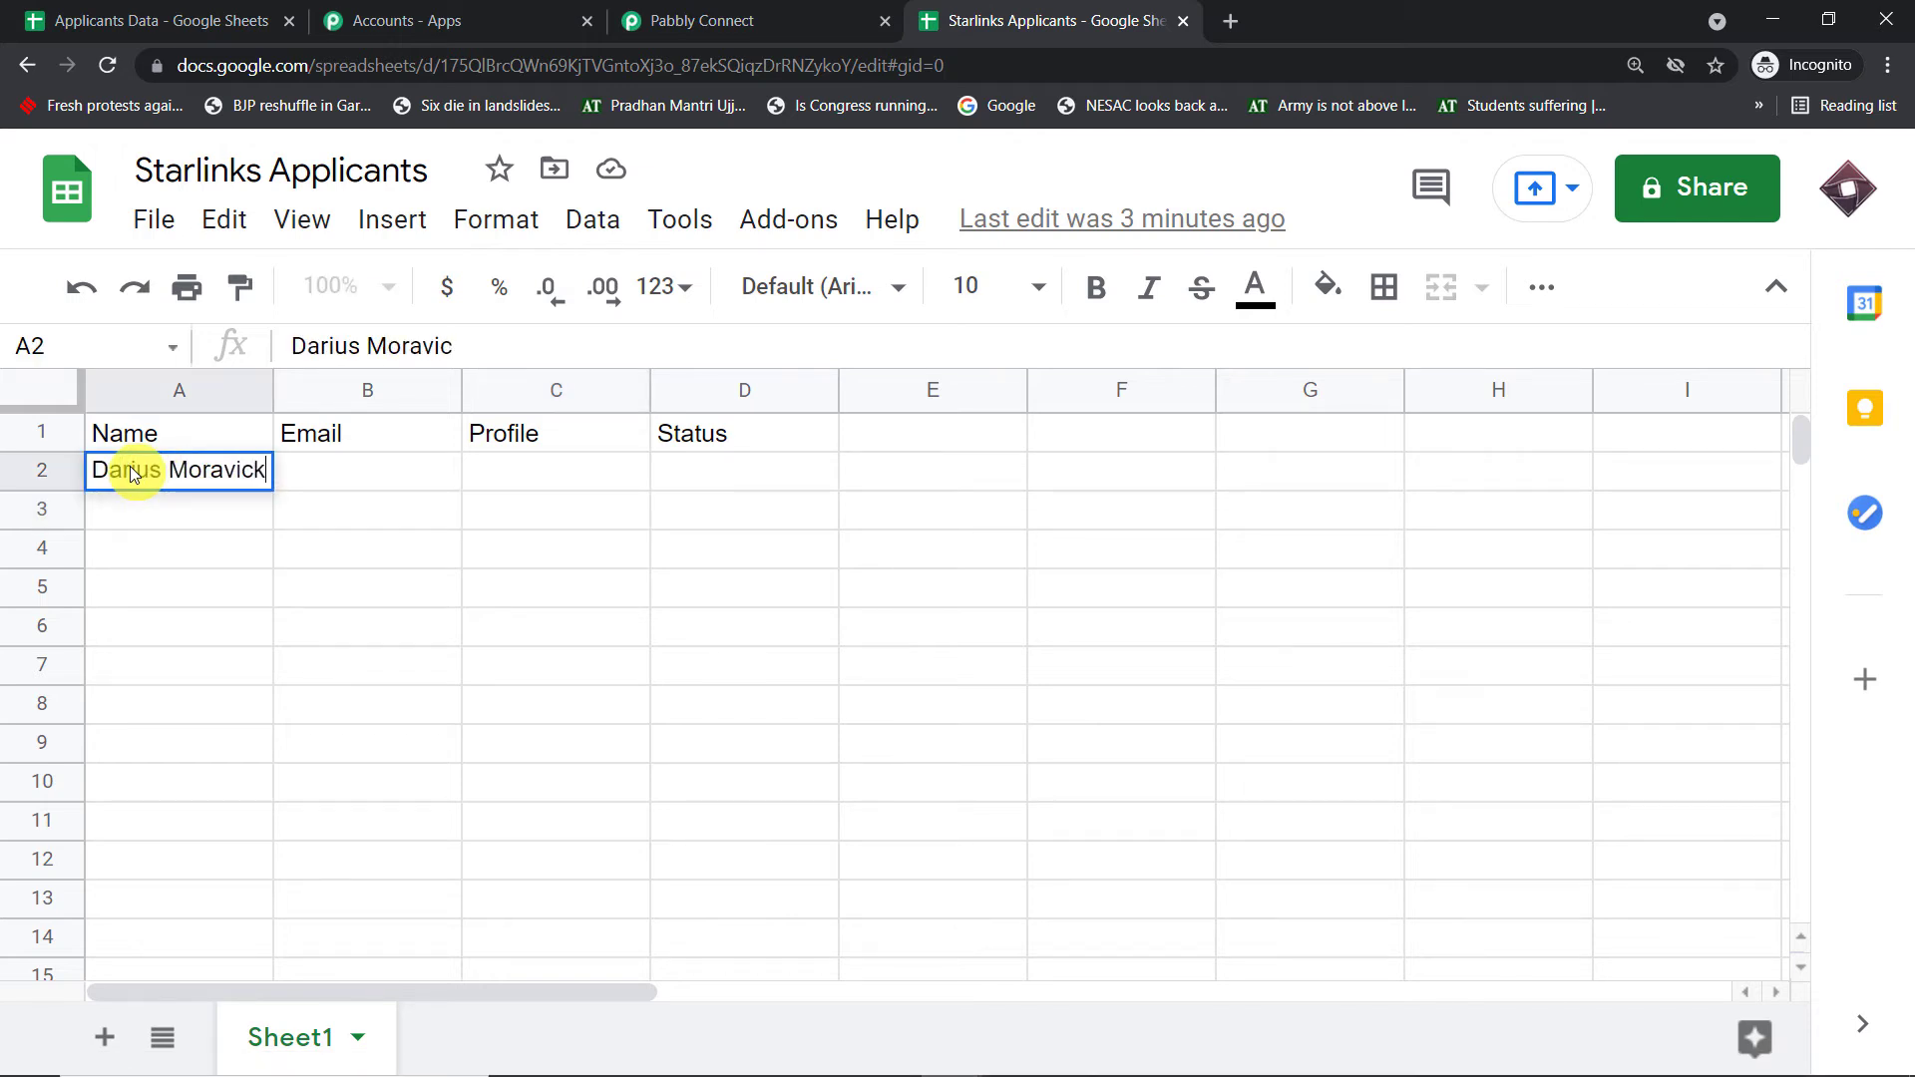
{"action": "left_click", "coordinate": [302, 465]}
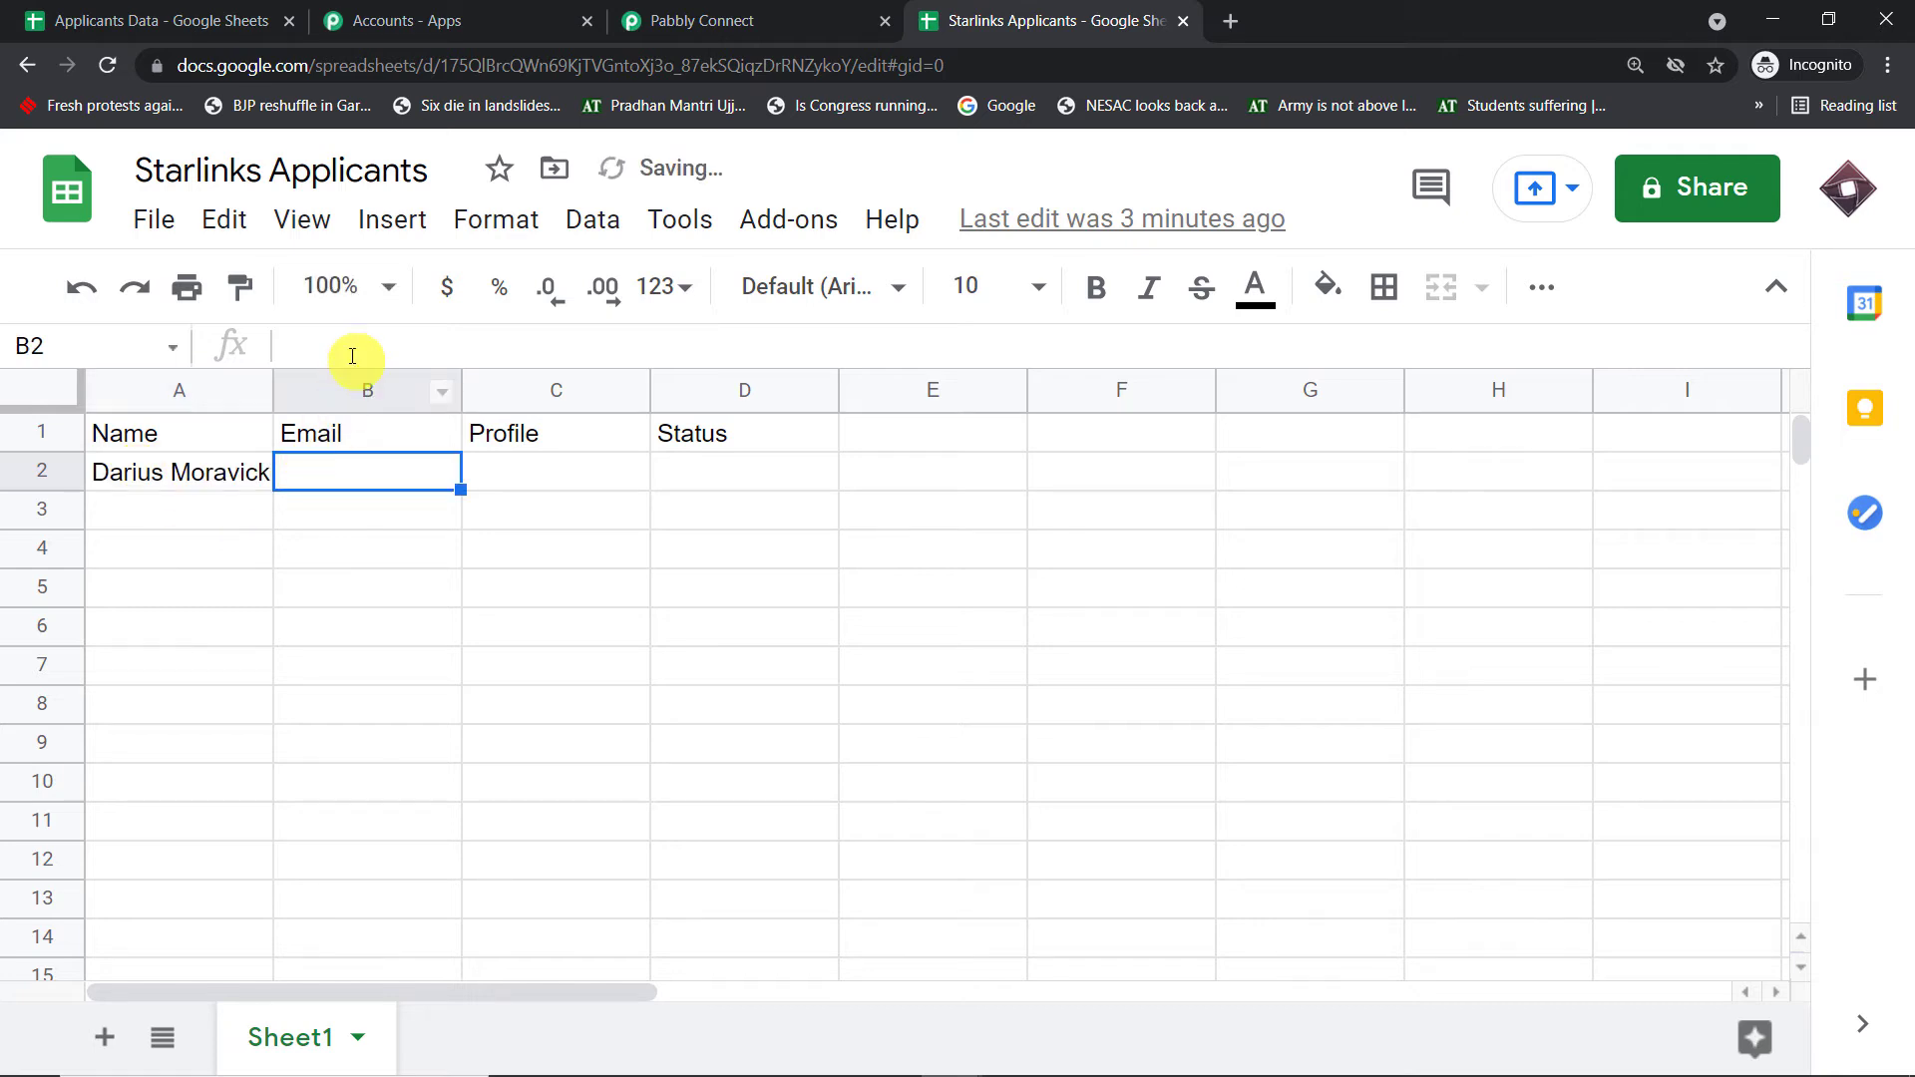
{"action": "left_click", "coordinate": [352, 356]}
{"action": "key", "text": "ctrl+v"}
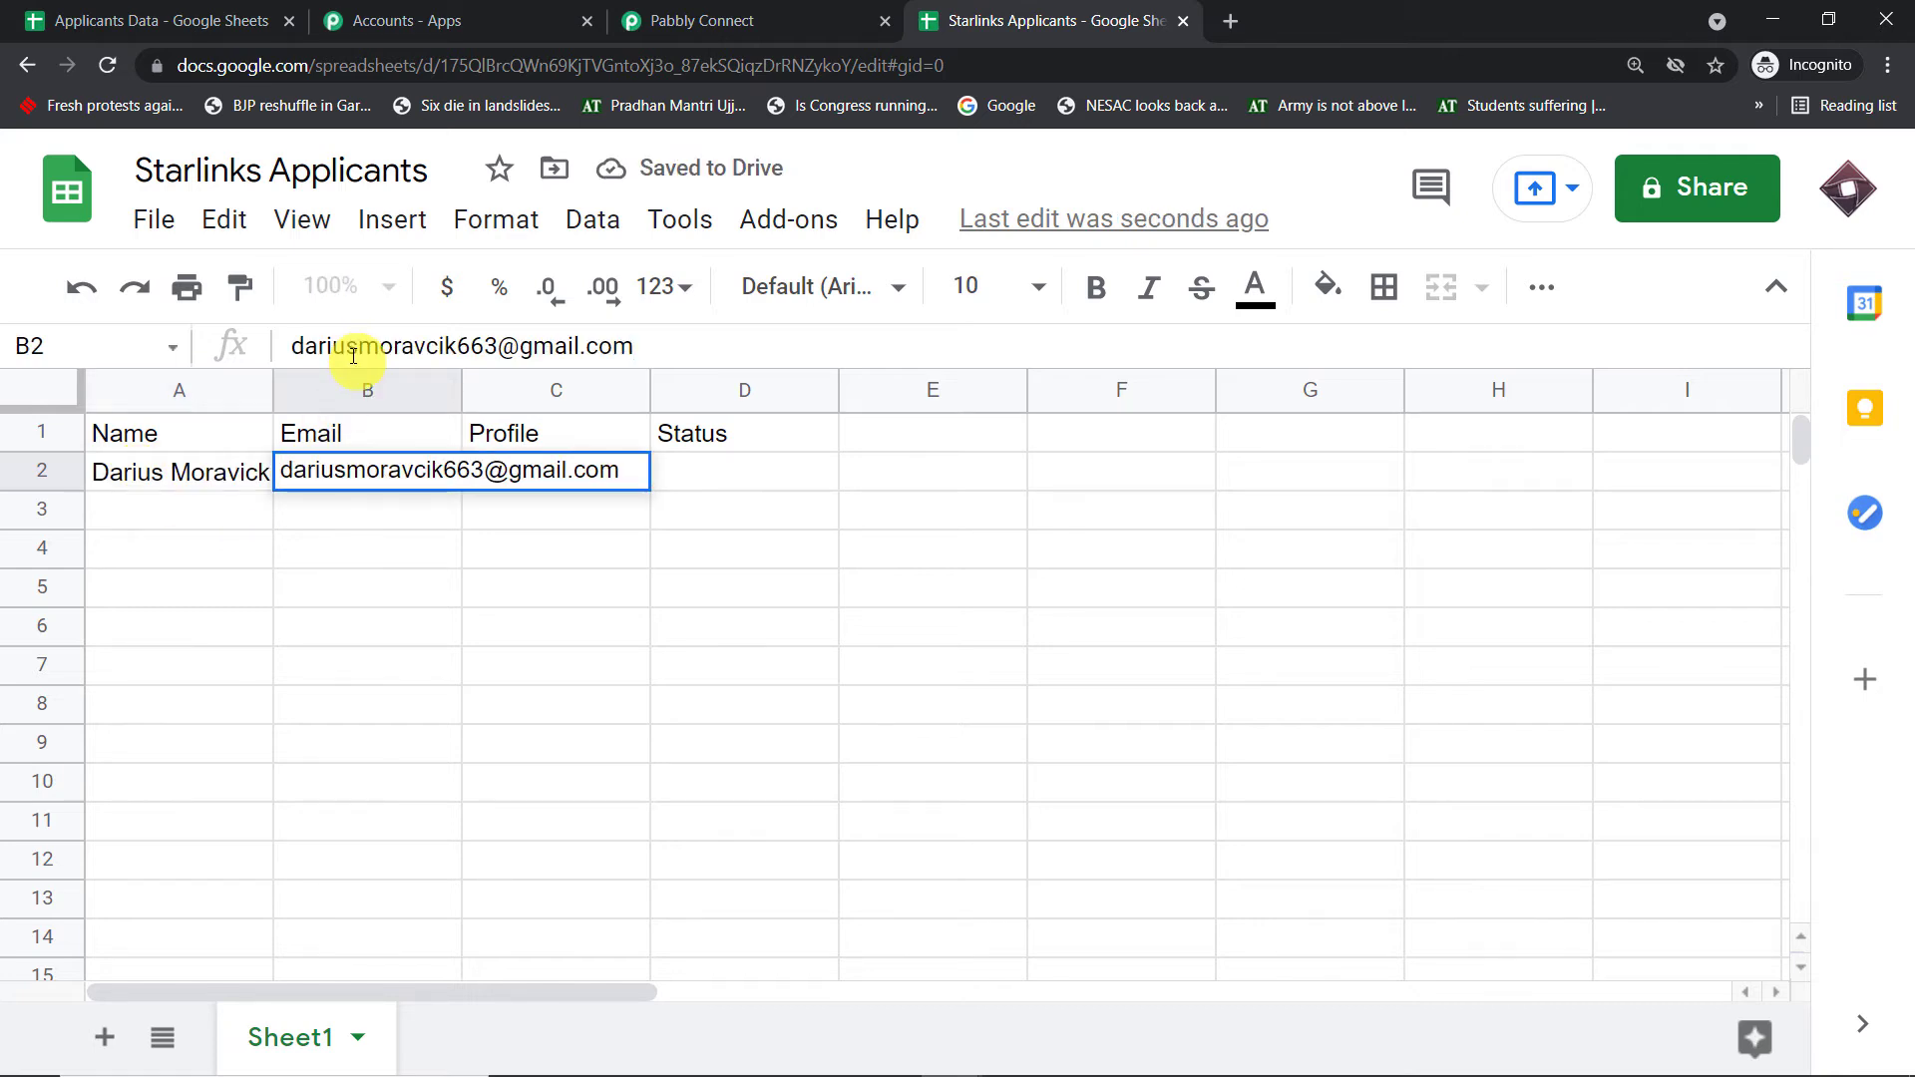
{"action": "left_click", "coordinate": [425, 658]}
- Set the profile in C2 to Developer and the status in D2 to Rejected
{"action": "left_click", "coordinate": [525, 473]}
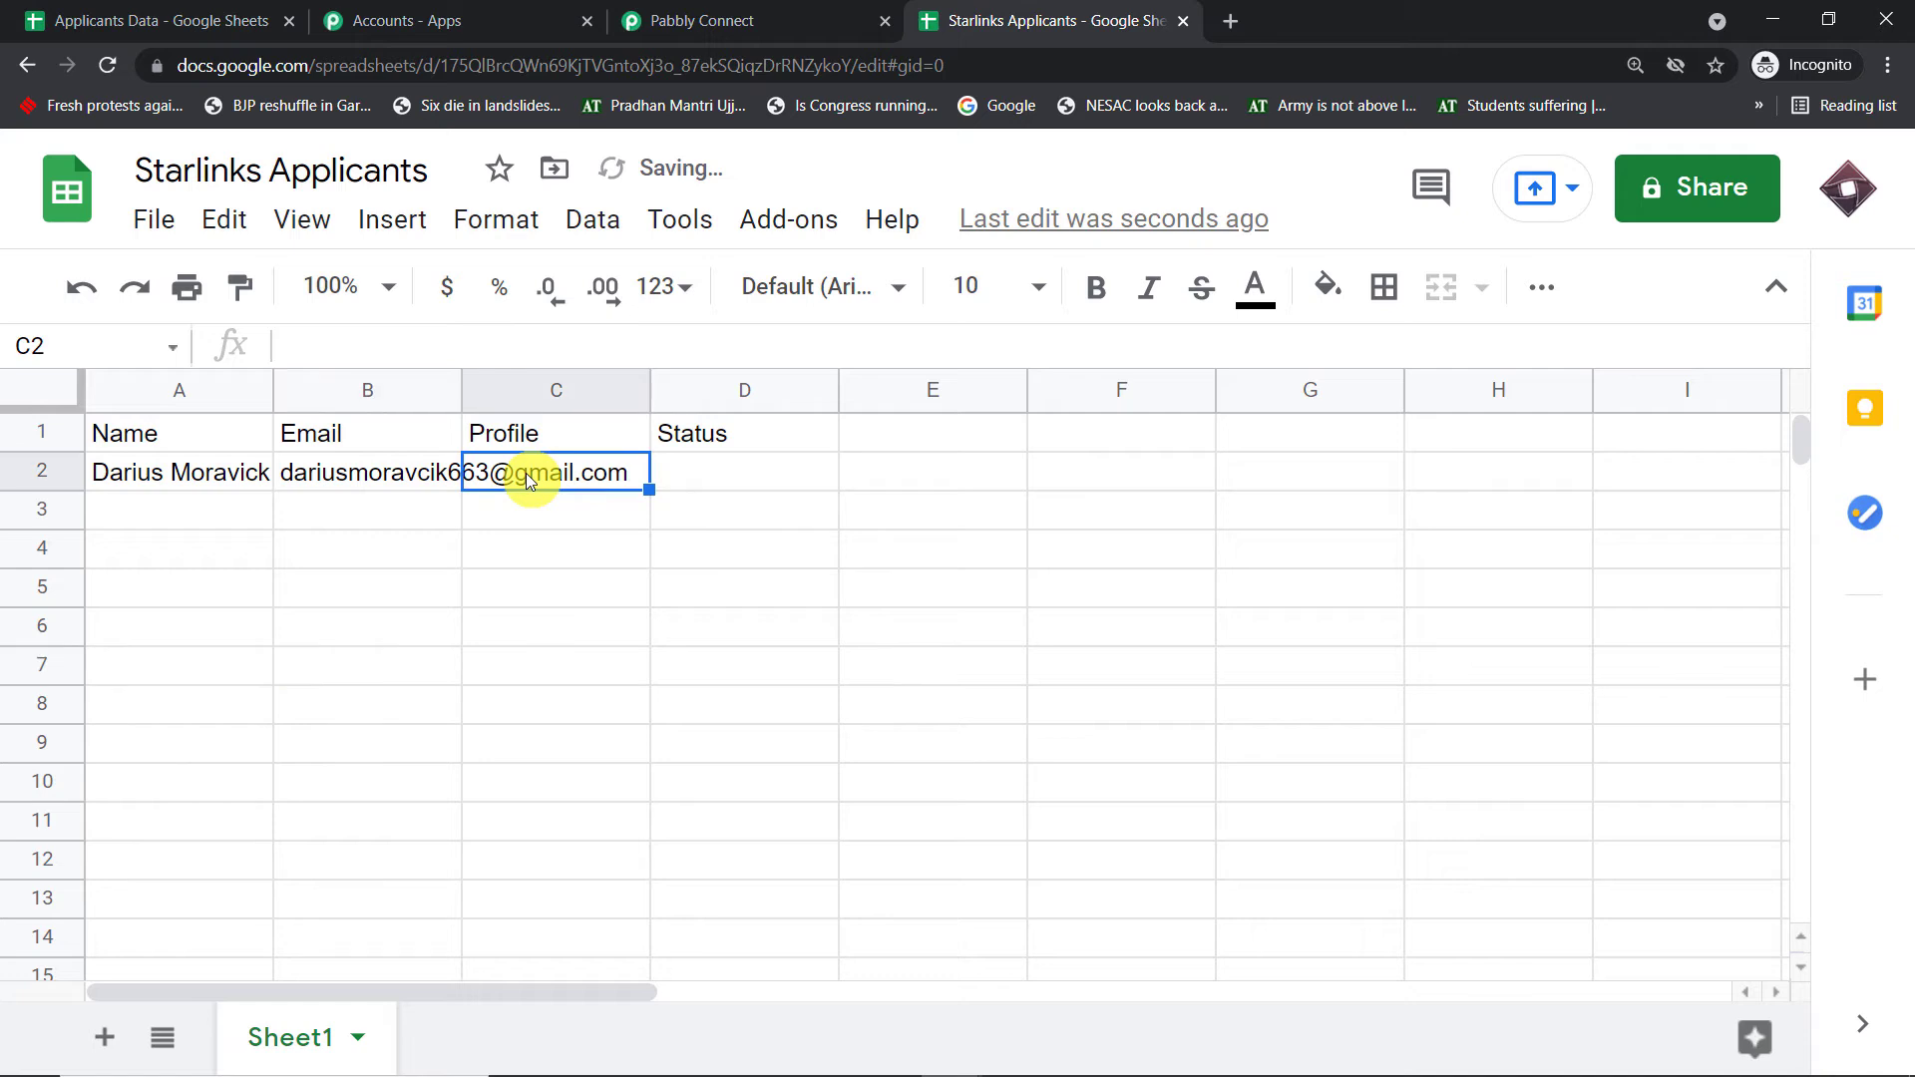
{"action": "type", "text": "Deve"}
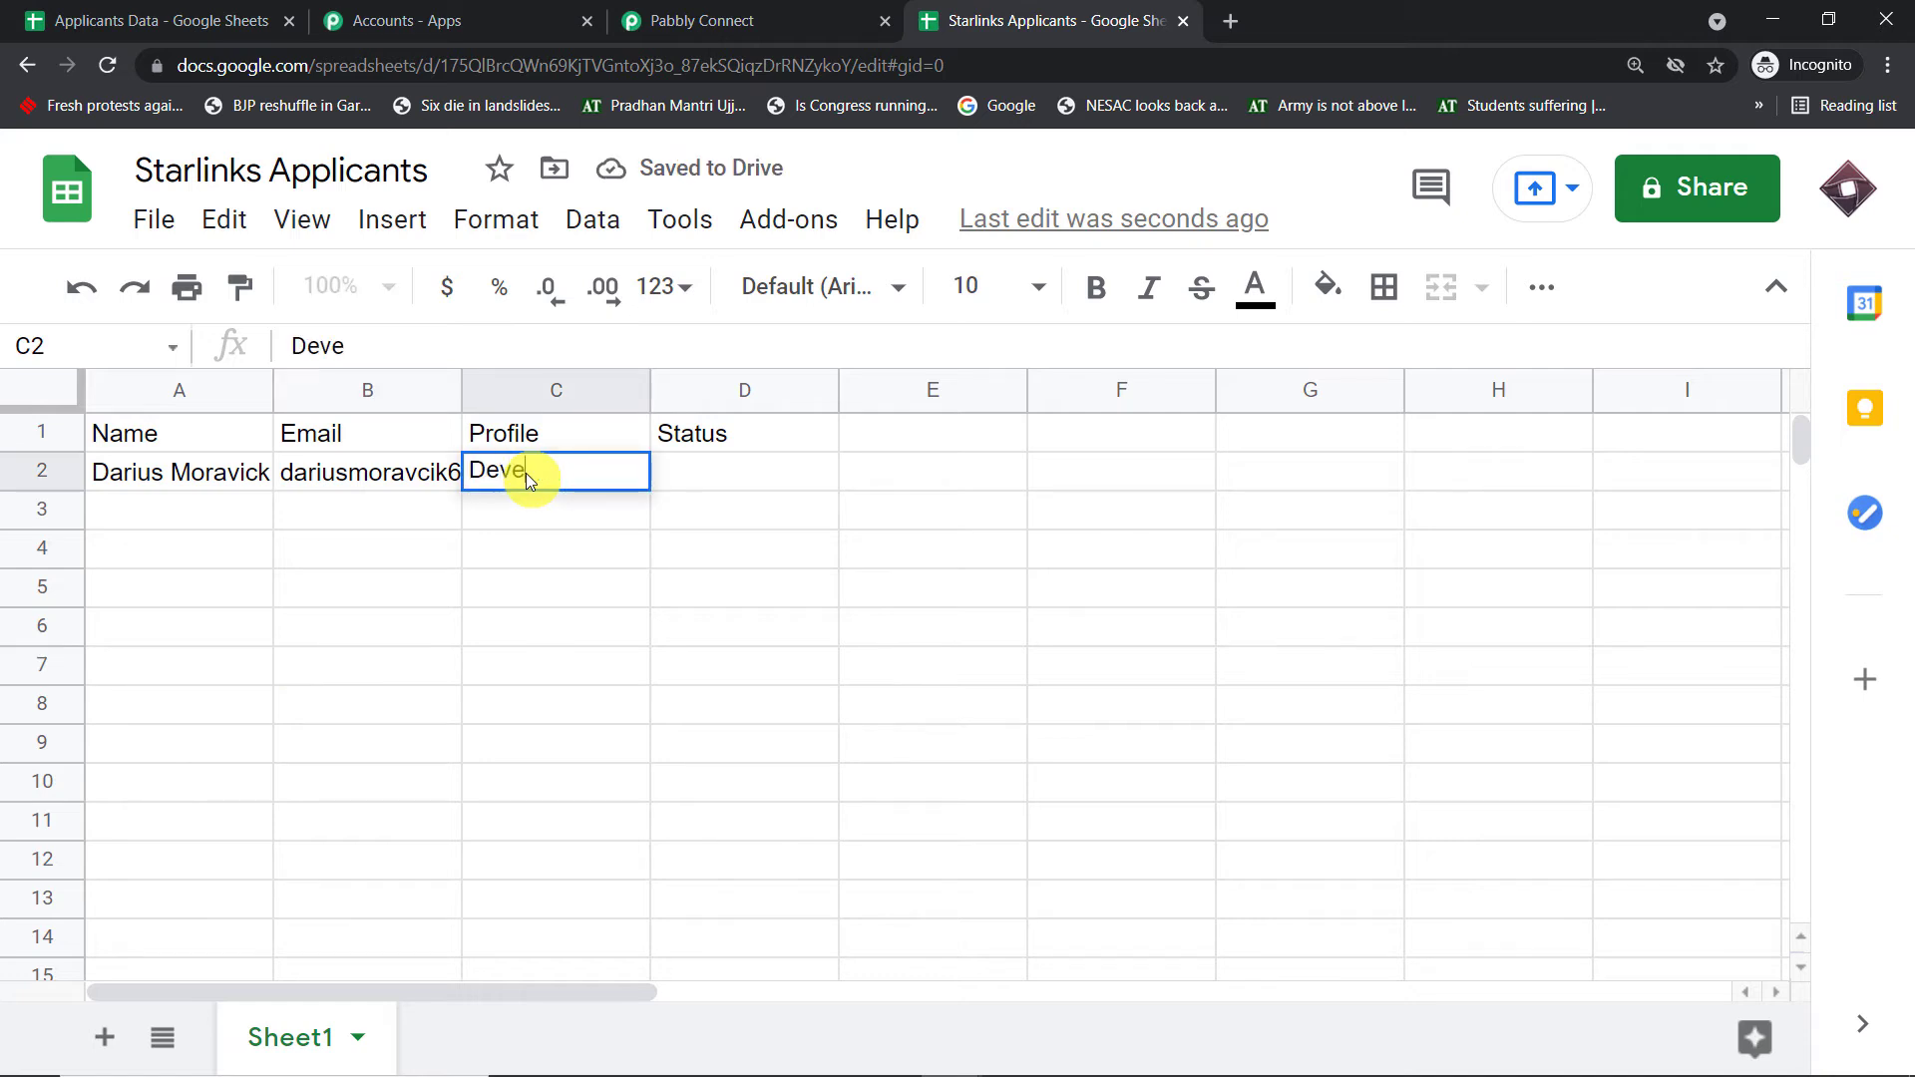
{"action": "type", "text": "loper"}
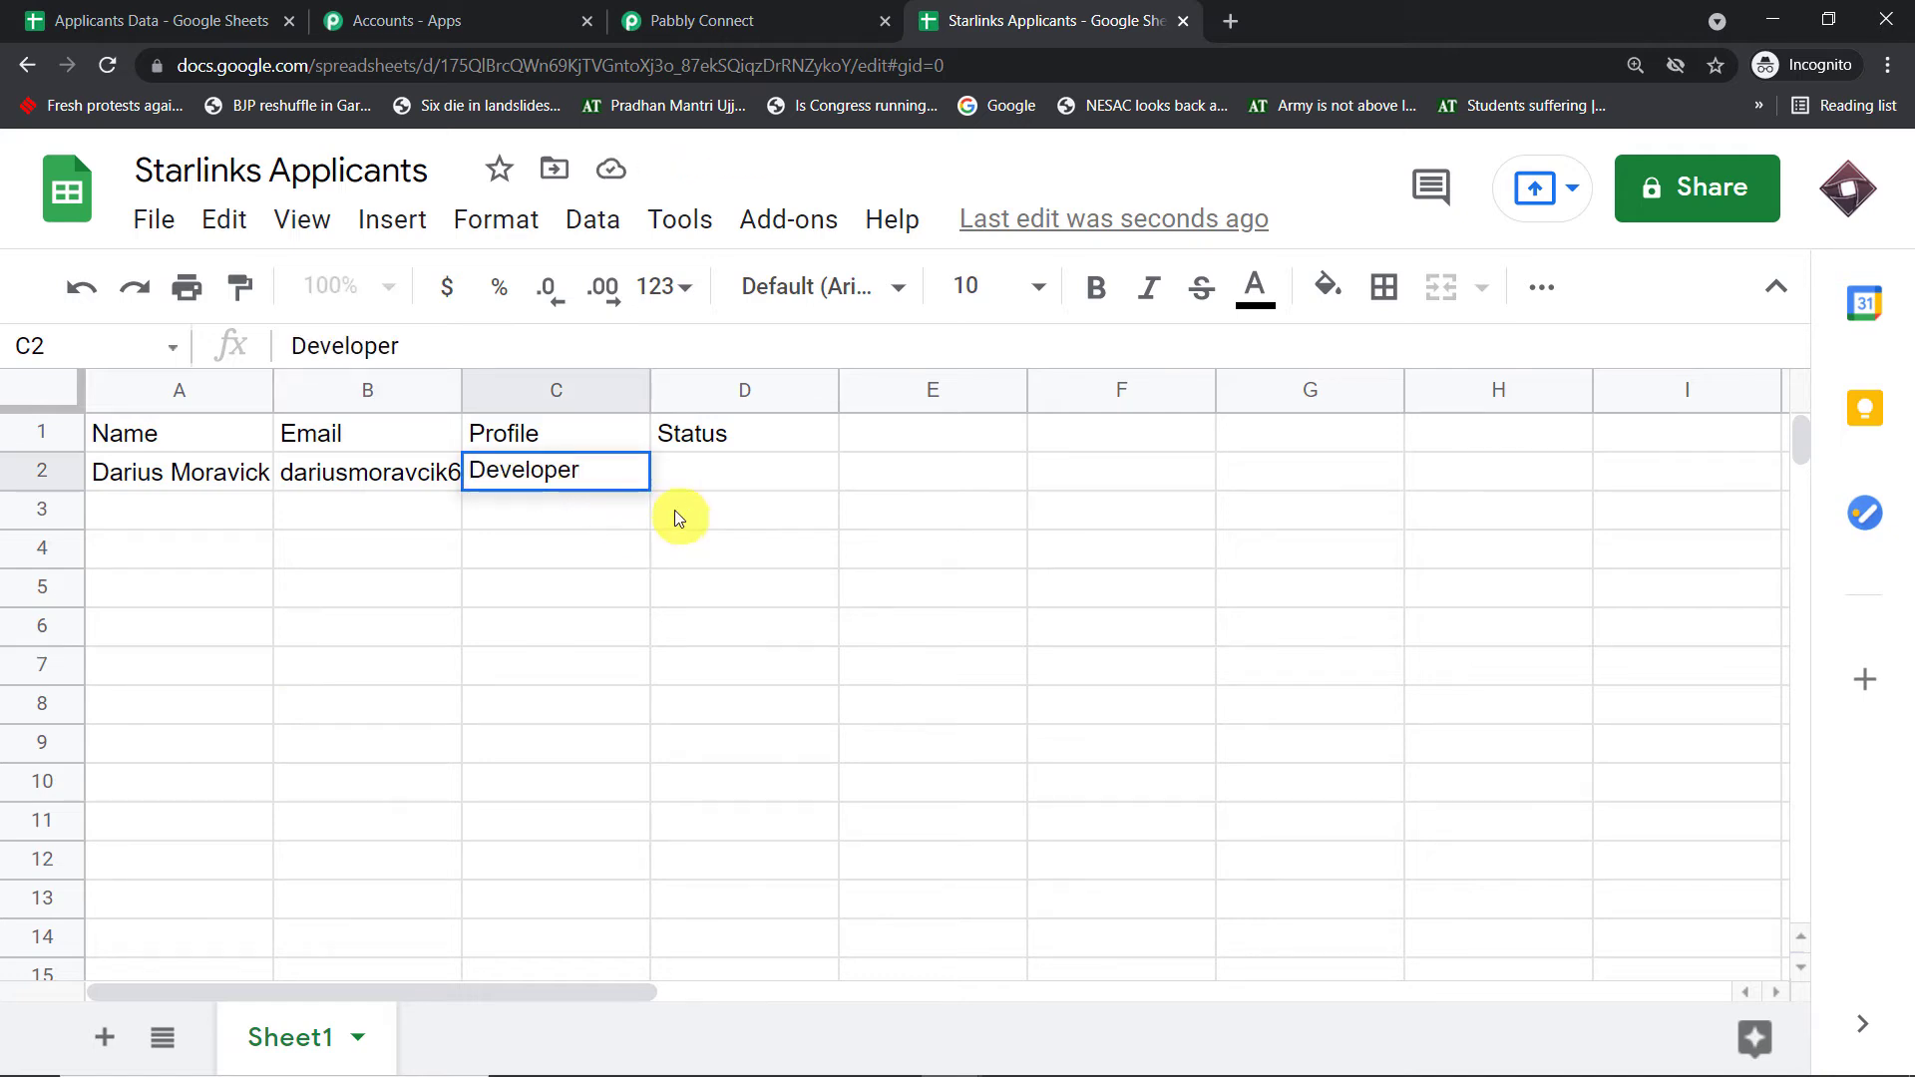
{"action": "left_click", "coordinate": [503, 550]}
{"action": "left_click", "coordinate": [705, 469]}
{"action": "type", "text": "R"}
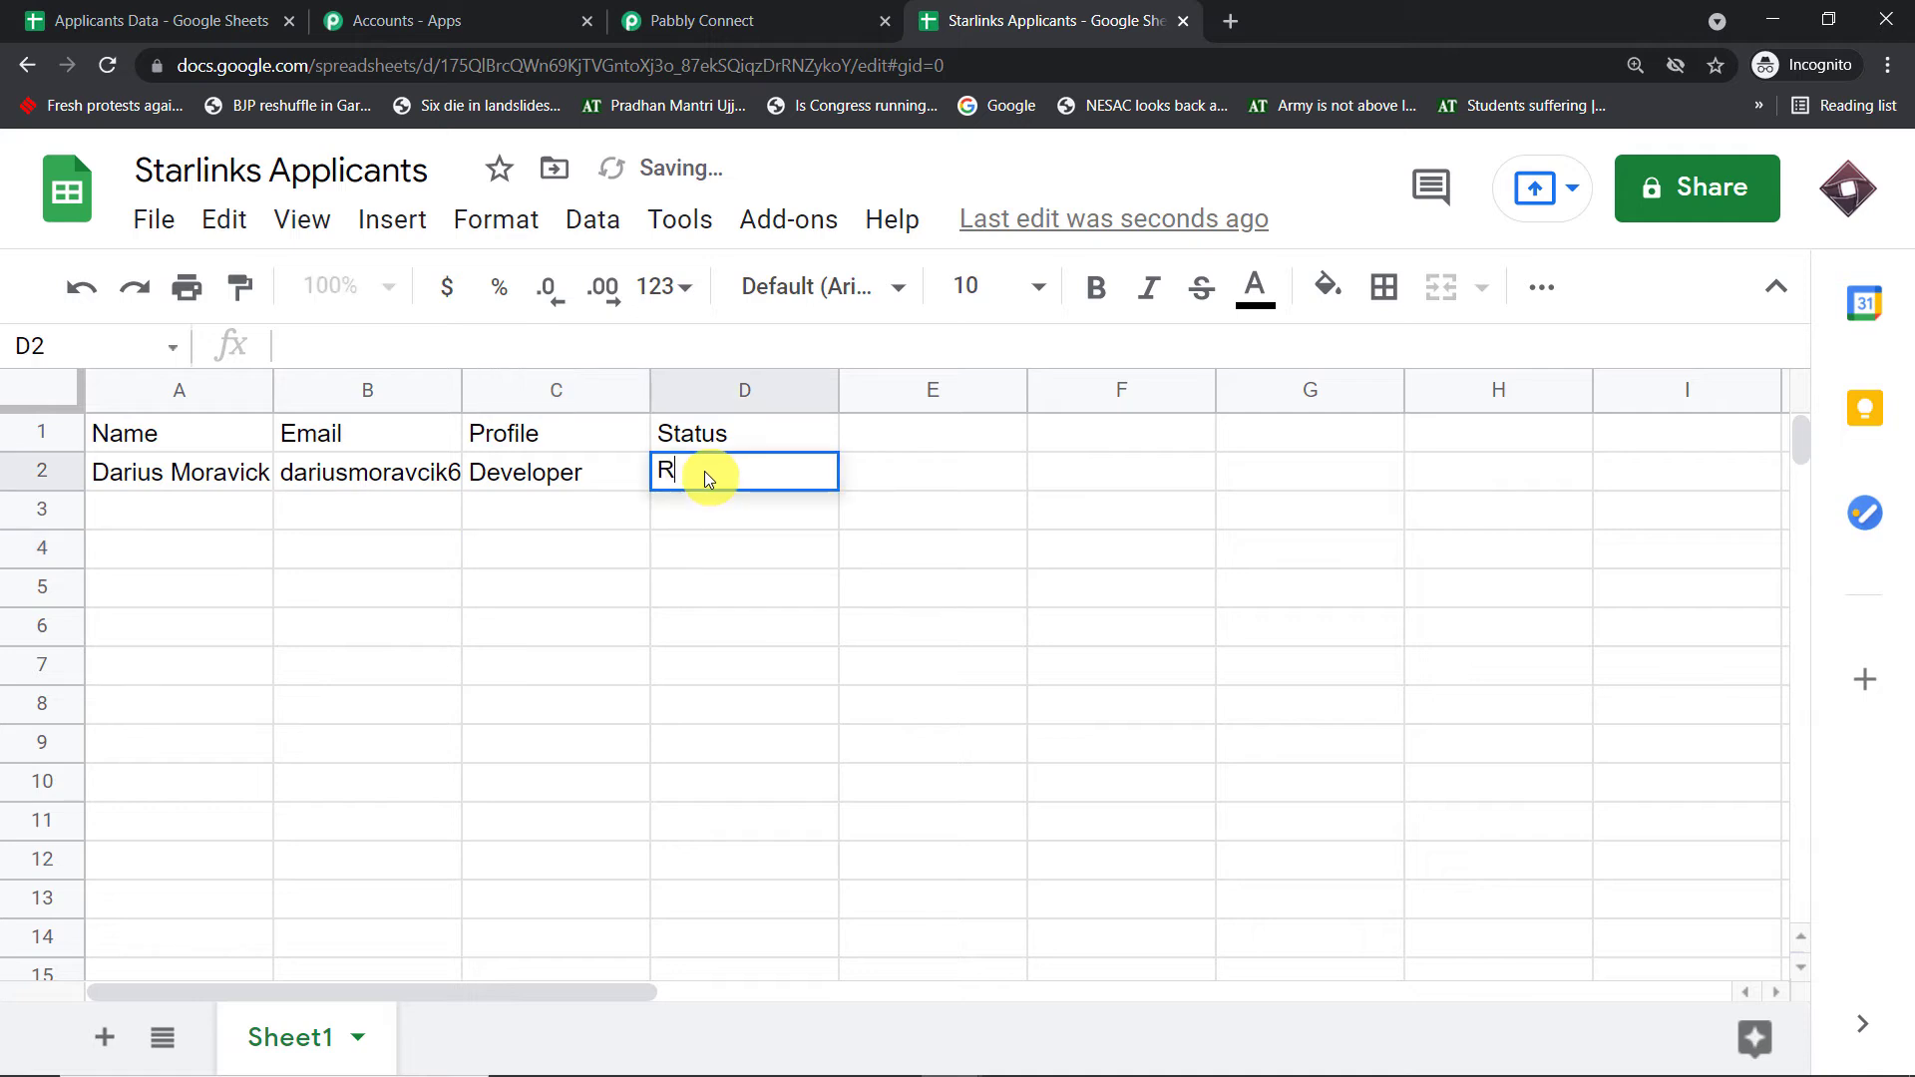
{"action": "type", "text": "ejected"}
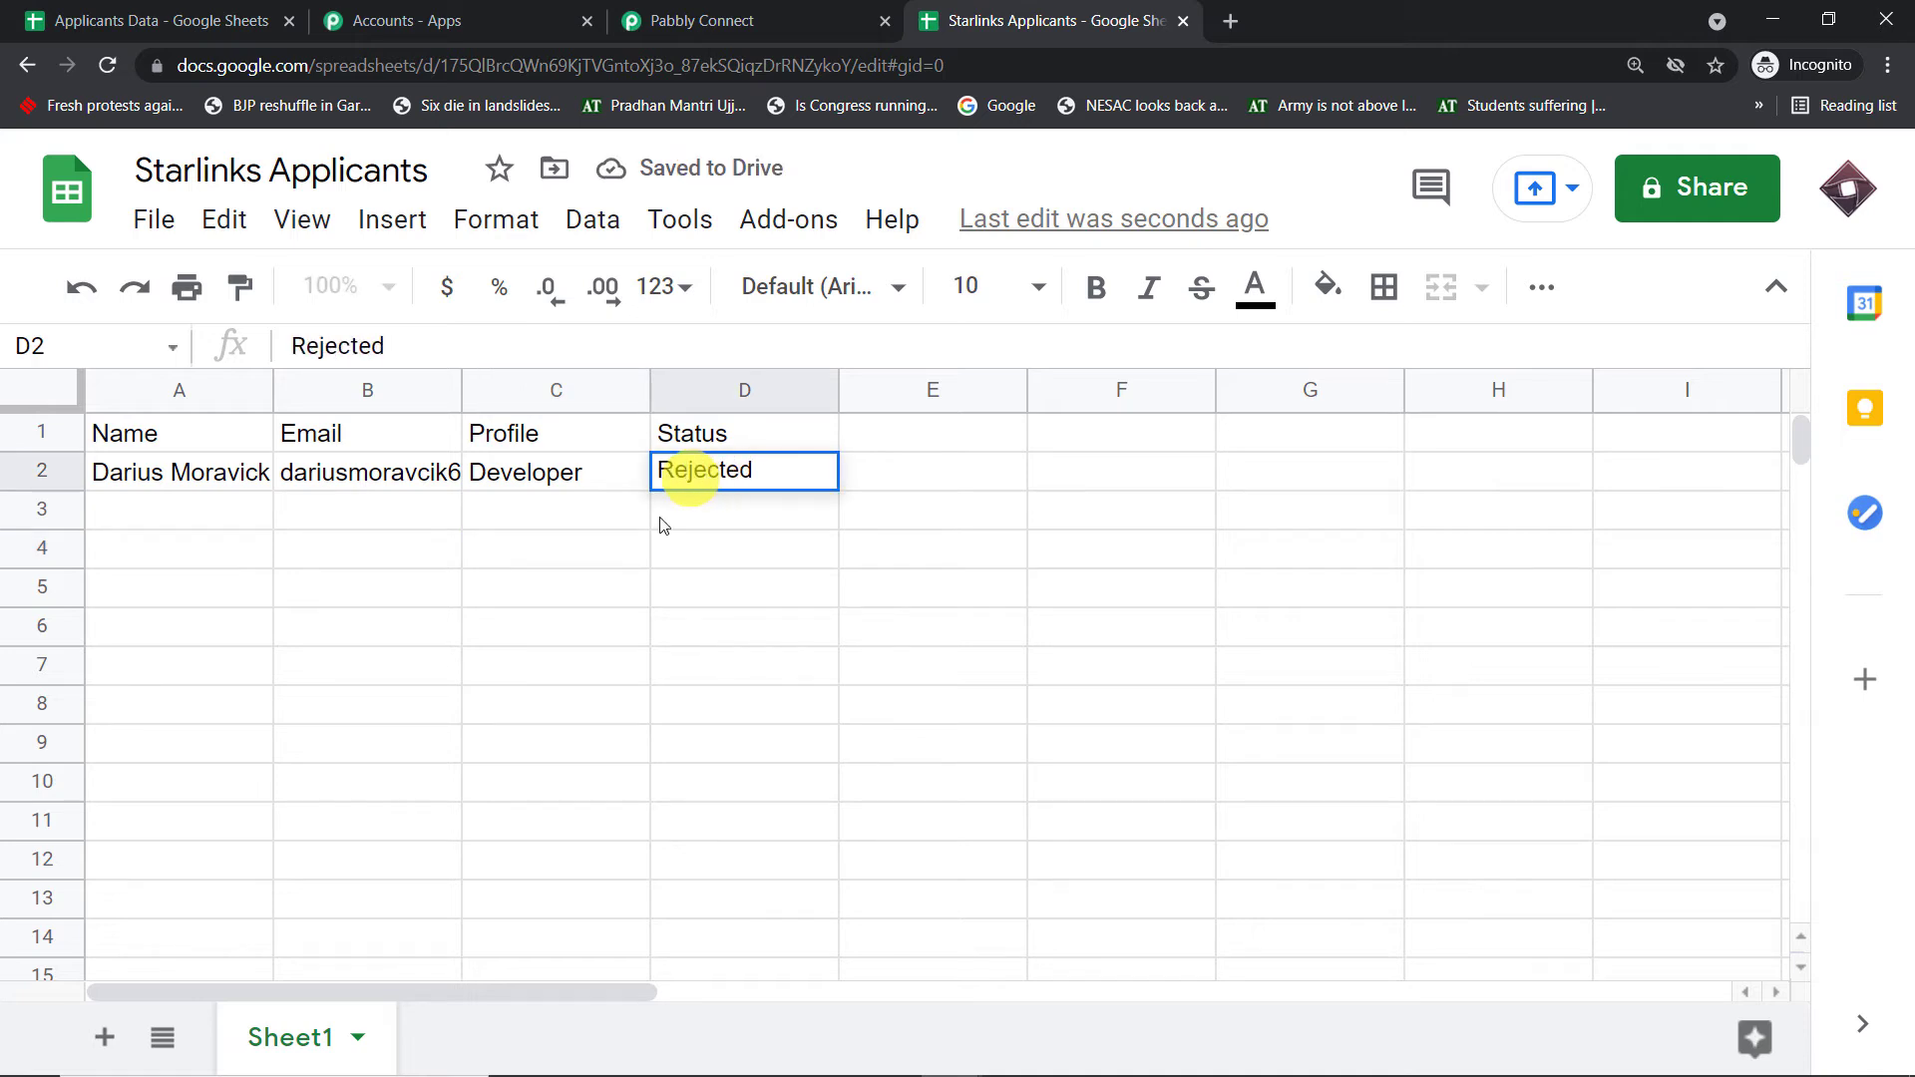
{"action": "left_click", "coordinate": [581, 626]}
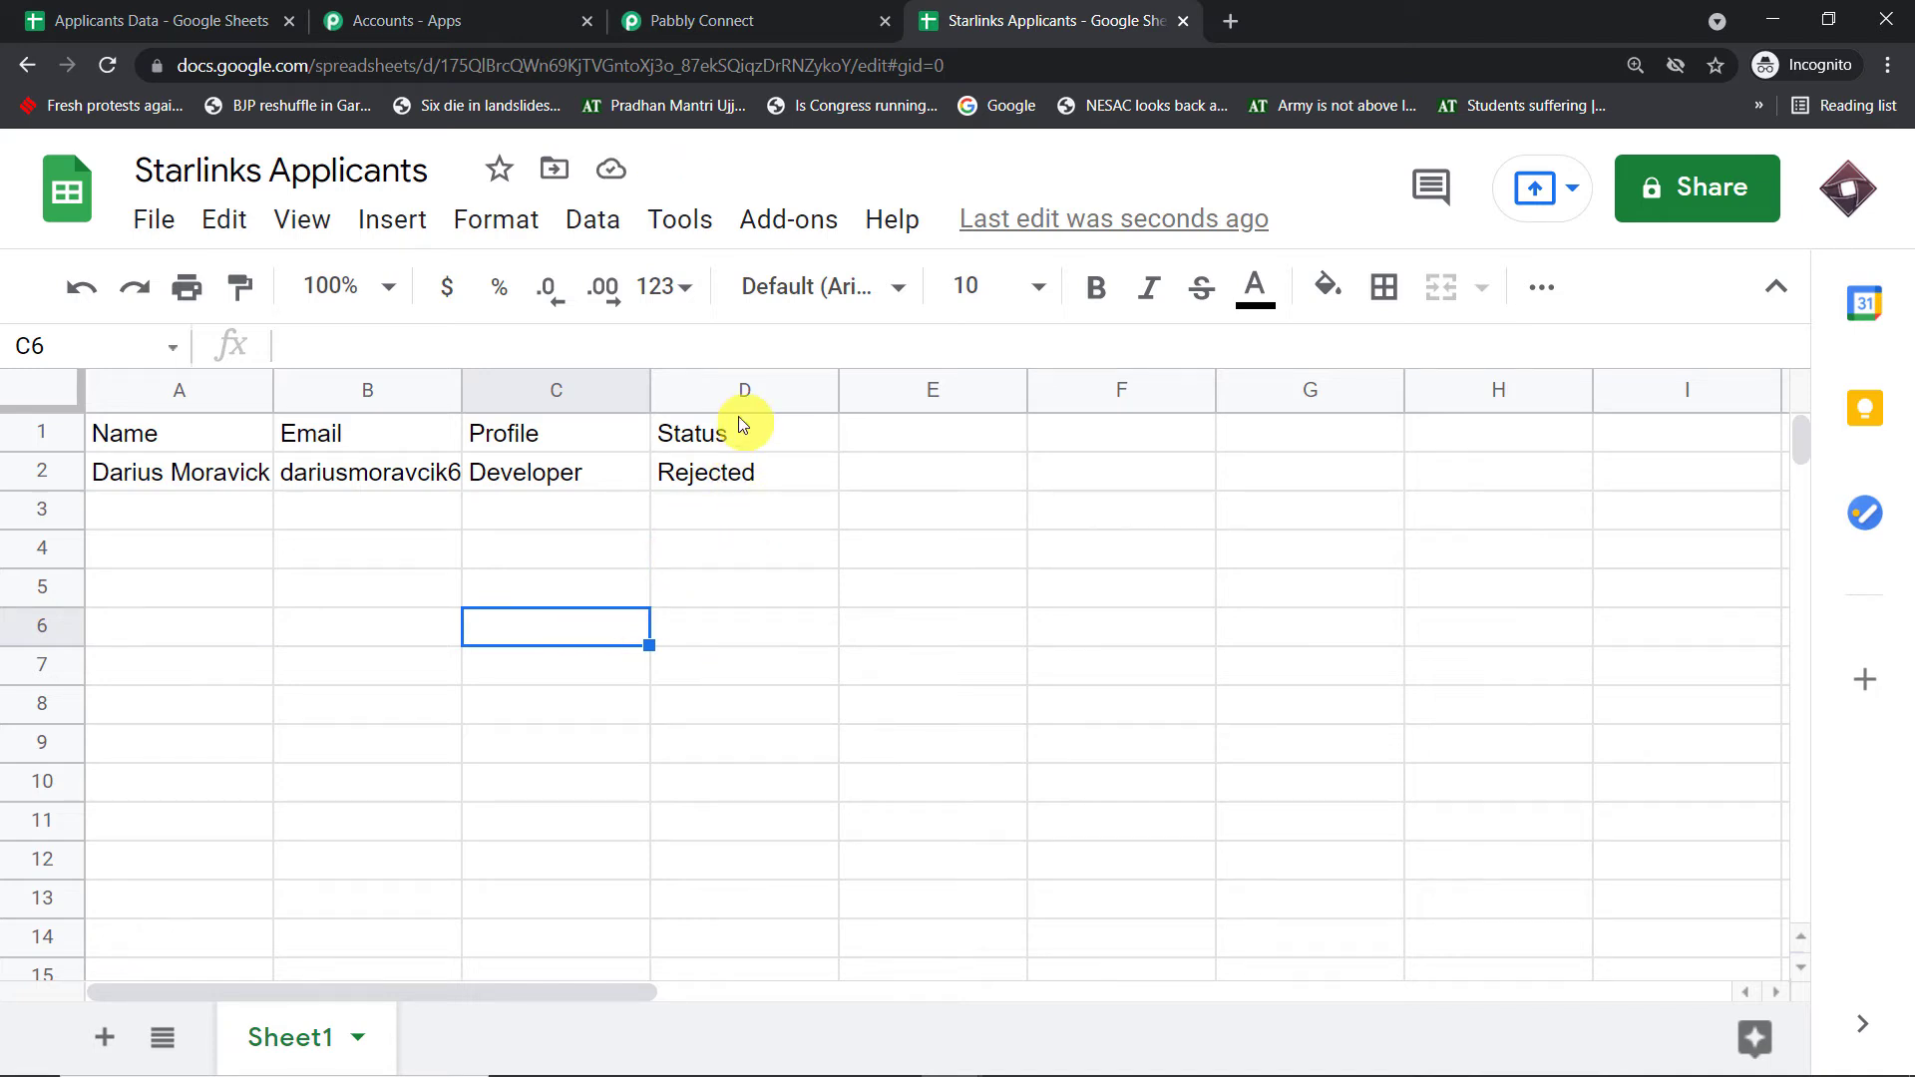
- Compare the captured Email value in the webhook response with cell B2
{"action": "left_click", "coordinate": [820, 10]}
{"action": "scroll", "coordinate": [1162, 469], "scroll_direction": "down", "scroll_amount": 3}
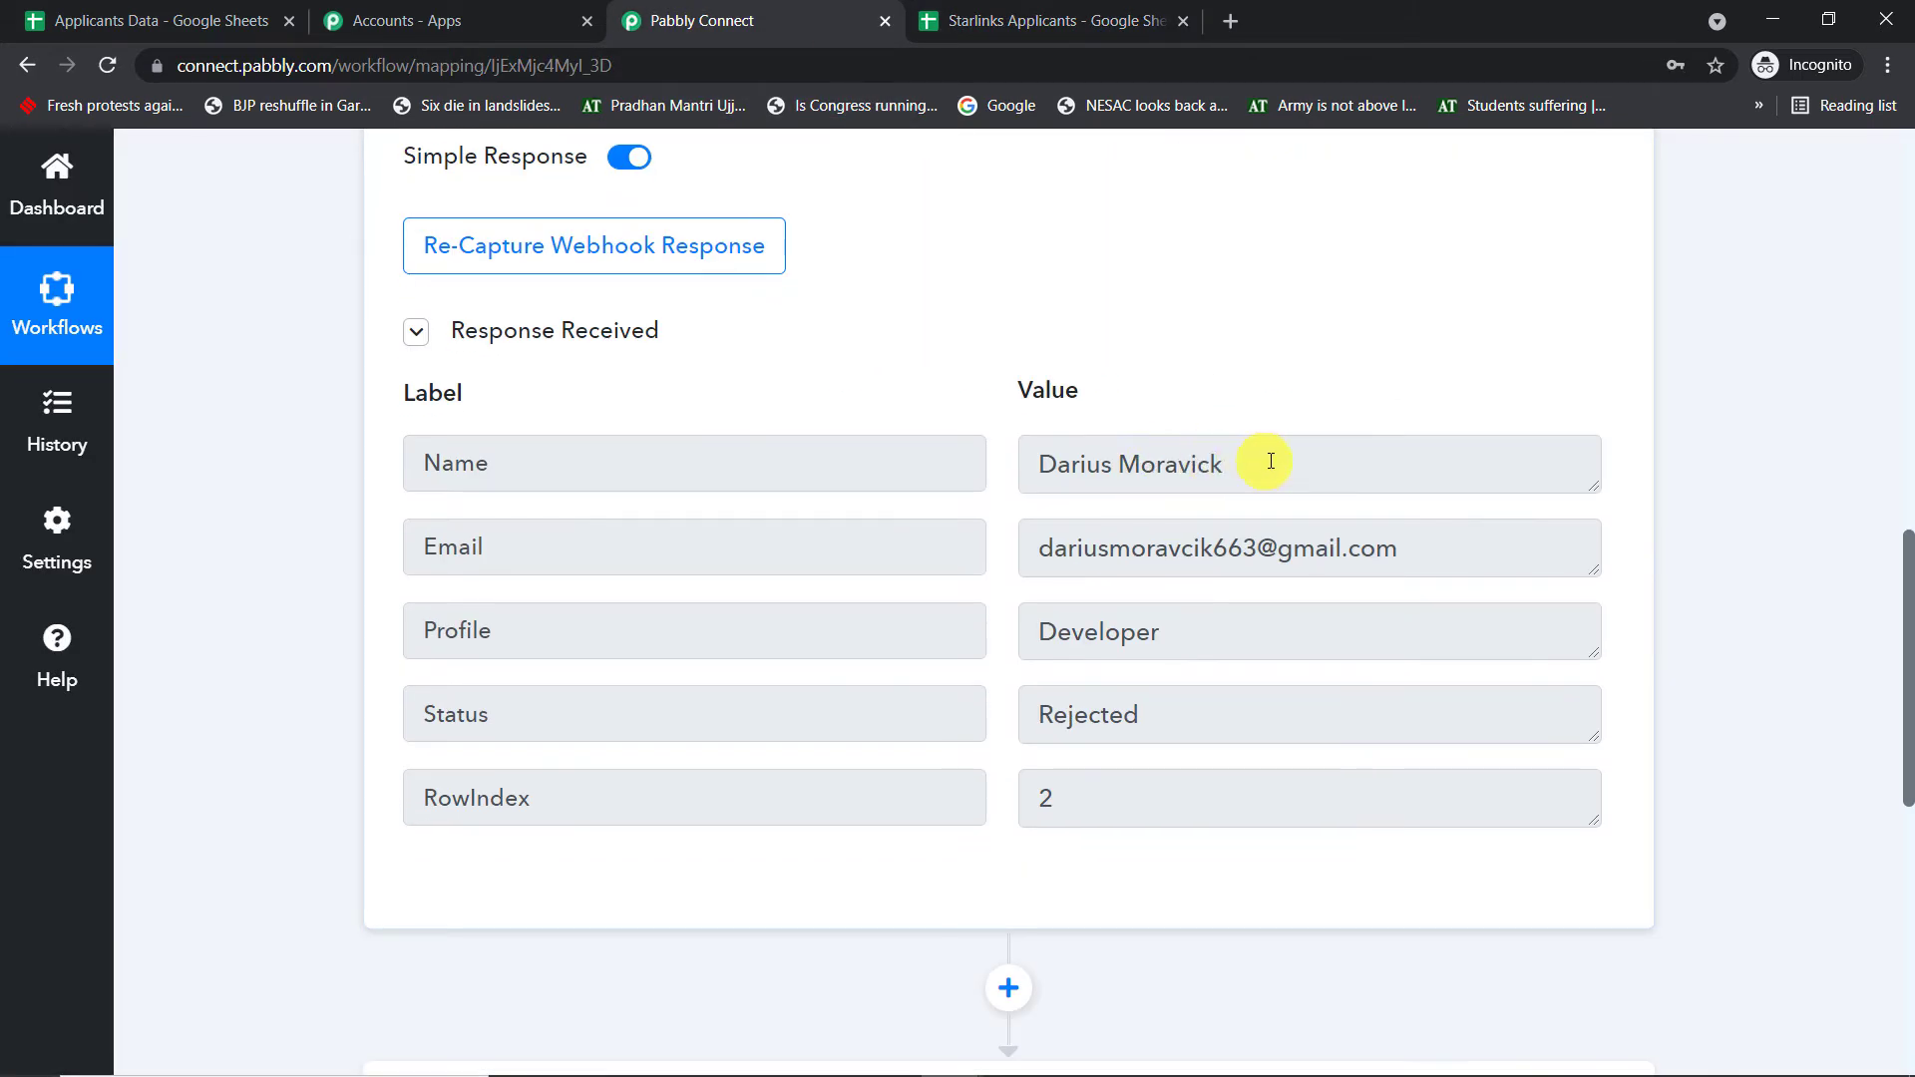
{"action": "left_click_drag", "start_coordinate": [1270, 458], "coordinate": [689, 458]}
{"action": "left_click_drag", "start_coordinate": [1383, 539], "coordinate": [806, 547]}
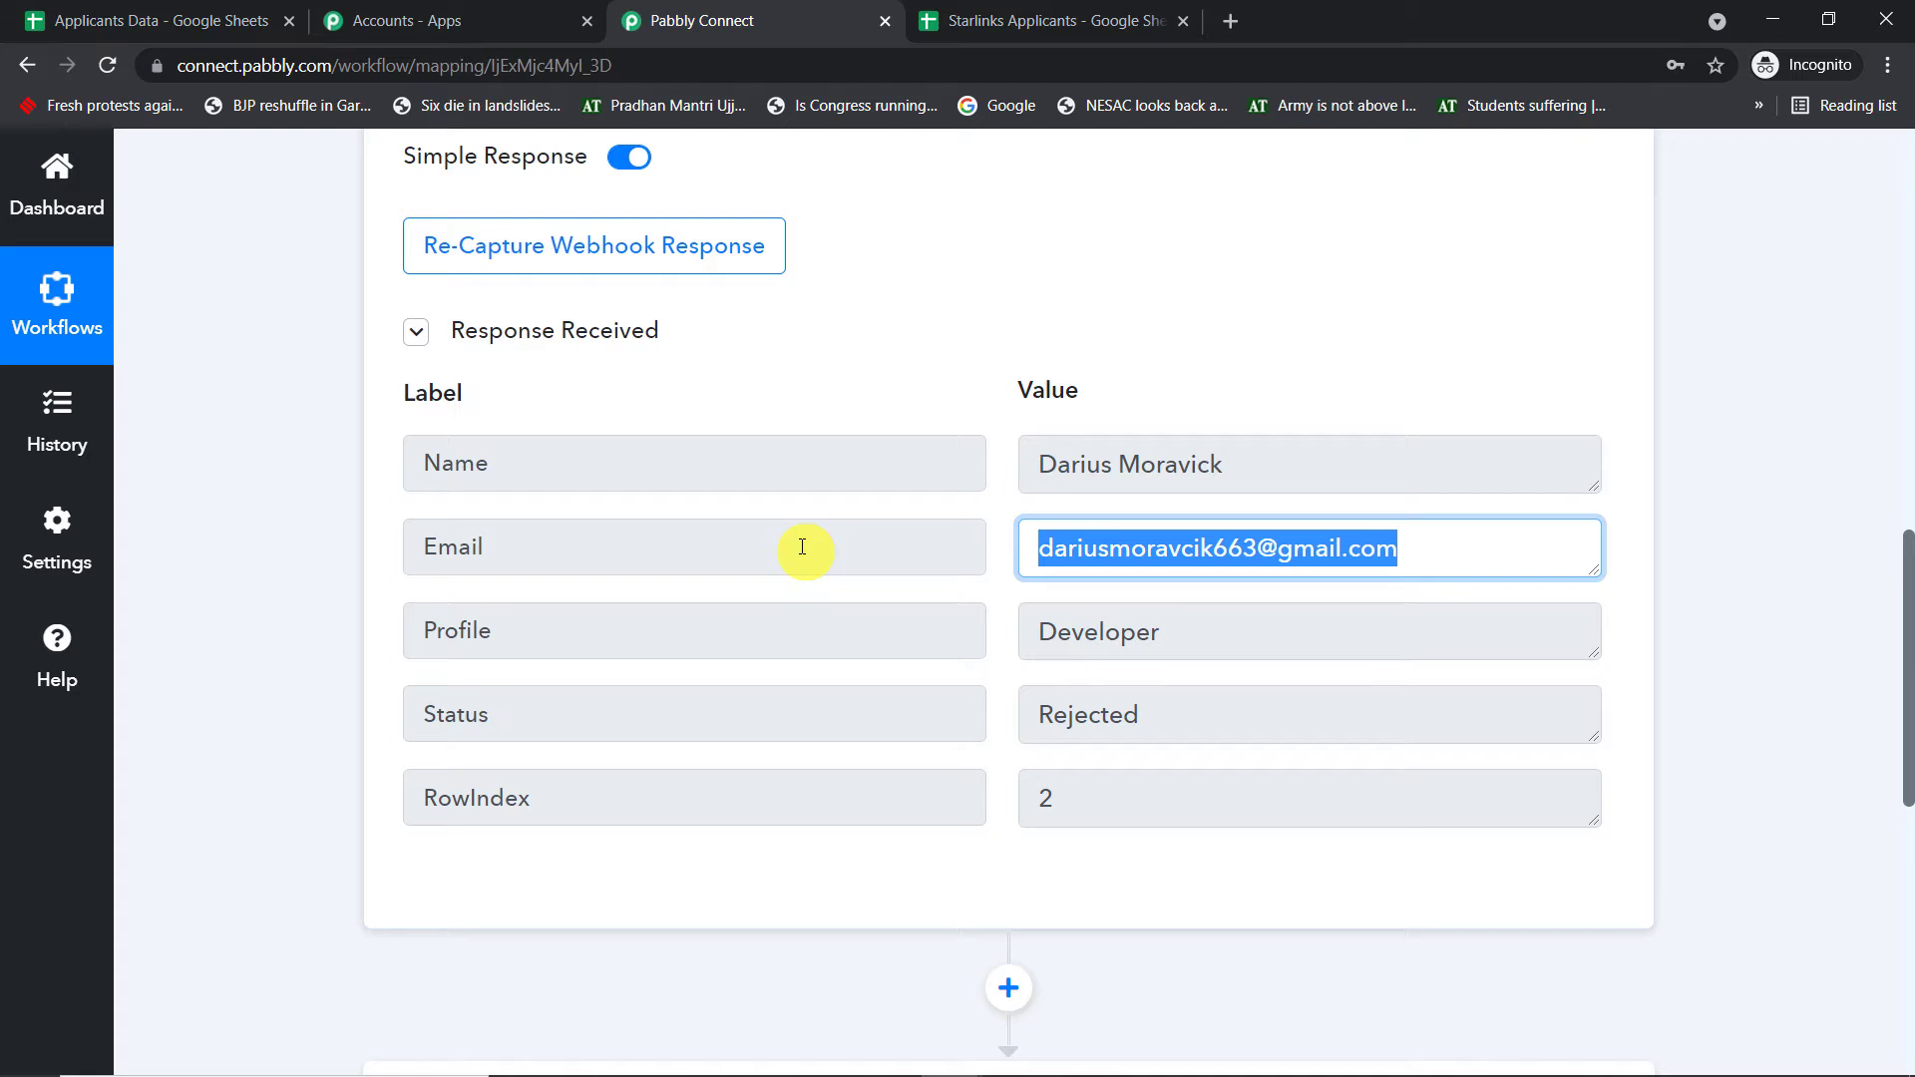
{"action": "left_click", "coordinate": [1048, 20]}
{"action": "left_click", "coordinate": [403, 471]}
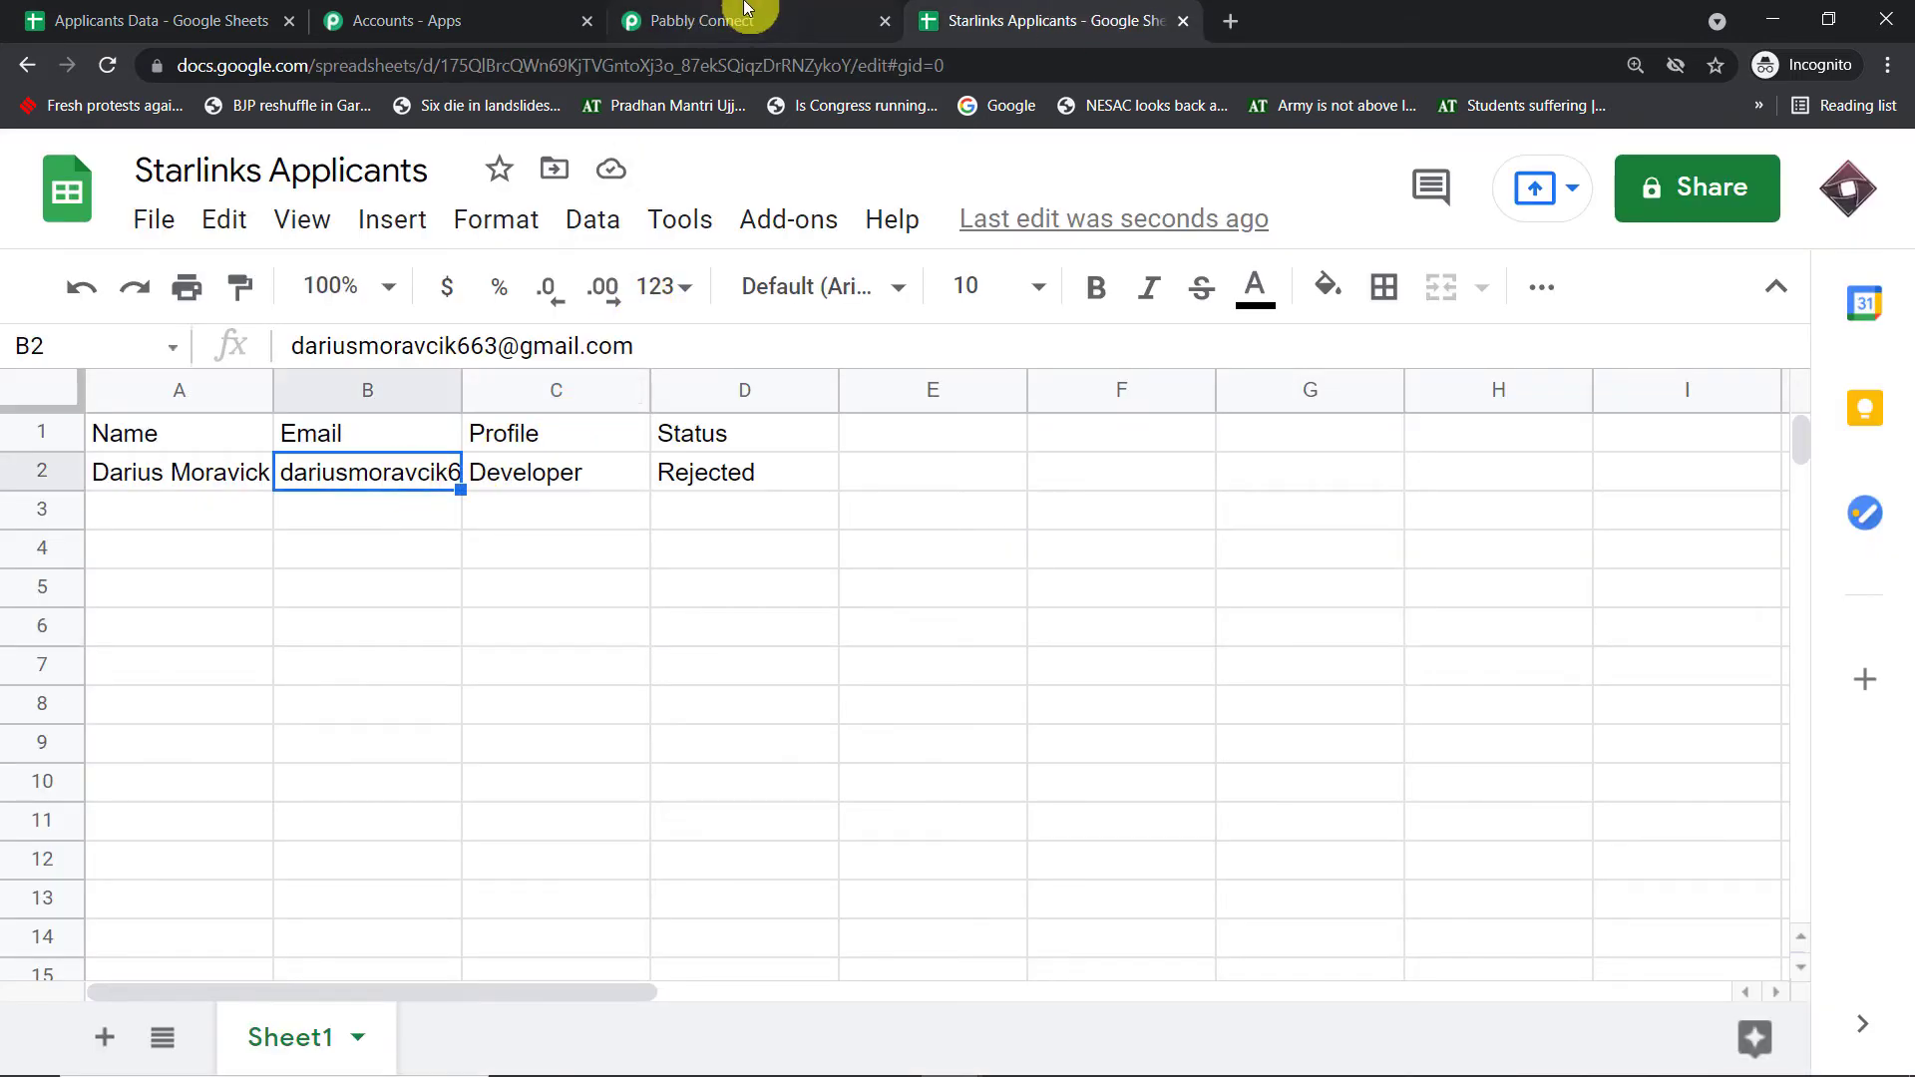
- Check the captured Profile and Status match Developer in C2 and Rejected in D2
{"action": "left_click", "coordinate": [743, 11]}
{"action": "left_click", "coordinate": [1112, 624]}
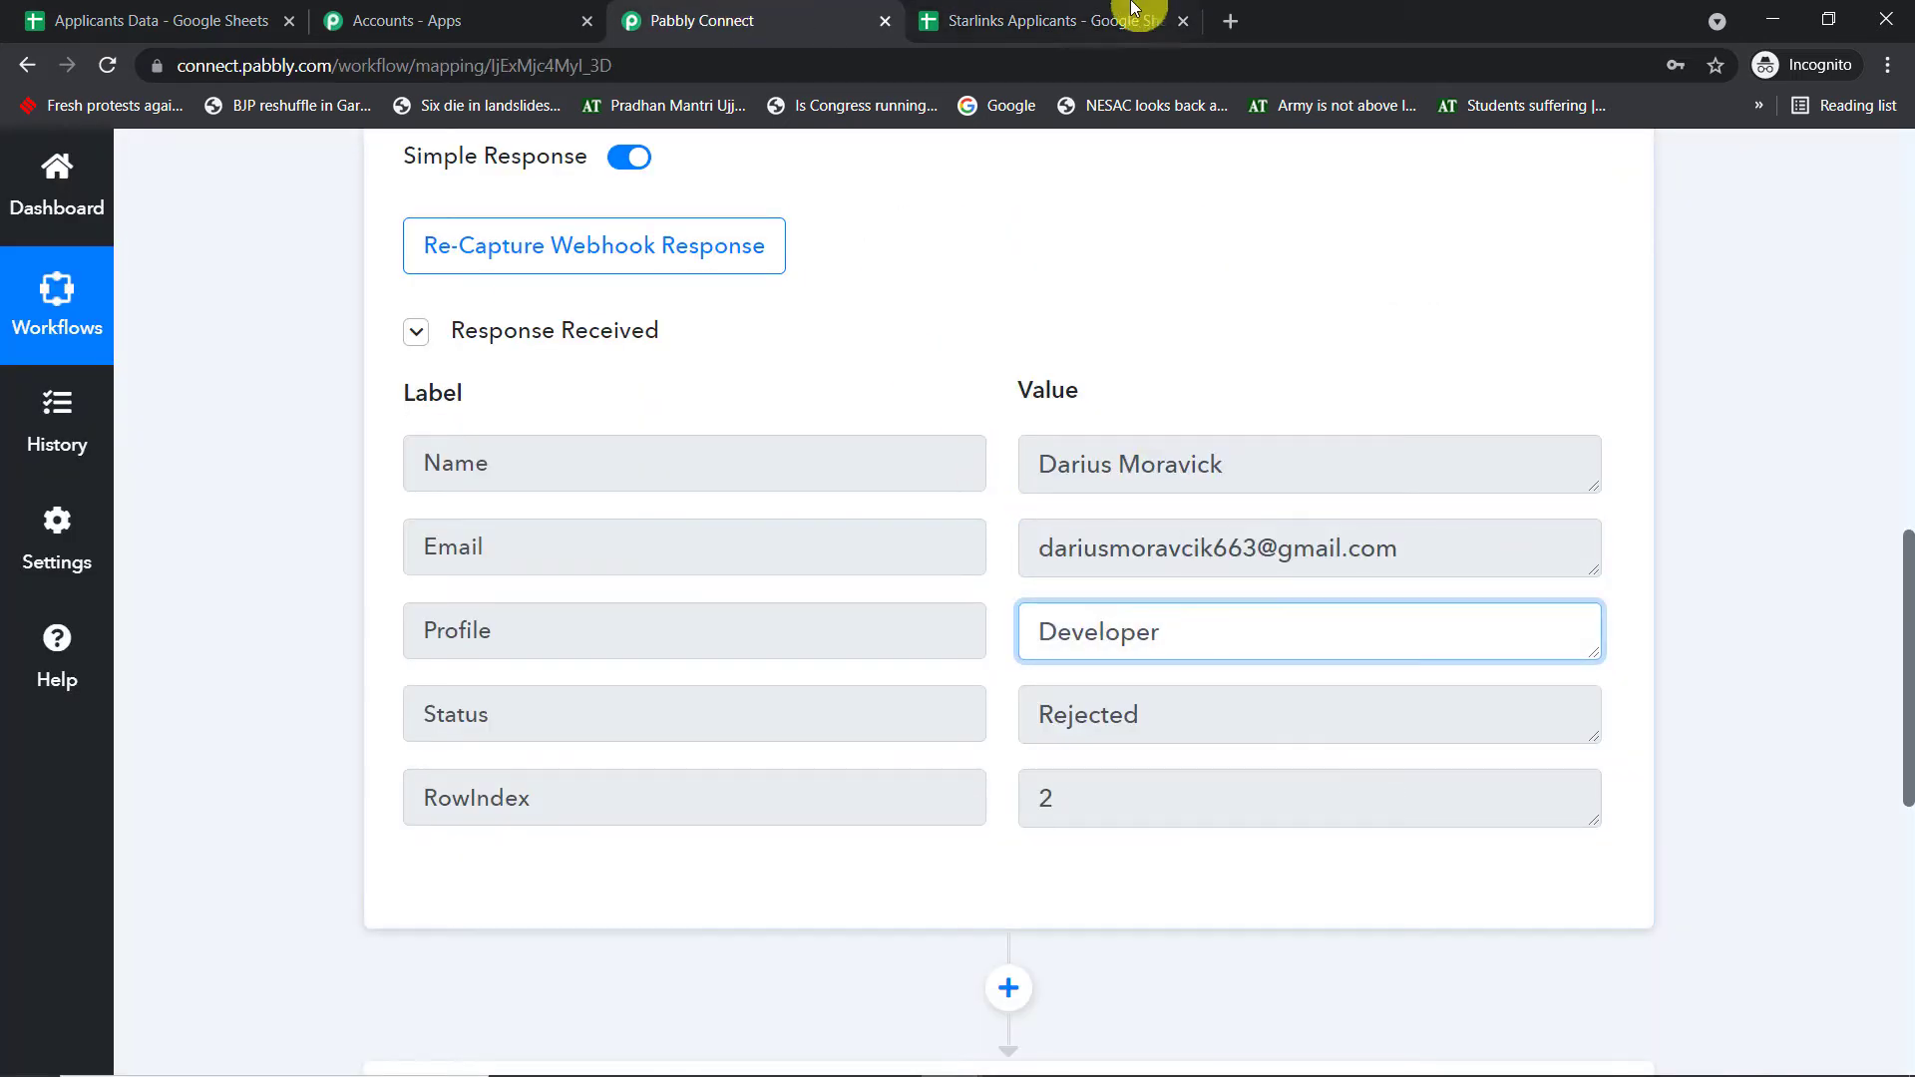
{"action": "left_click", "coordinate": [1134, 12]}
{"action": "left_click", "coordinate": [578, 463]}
{"action": "left_click", "coordinate": [782, 17]}
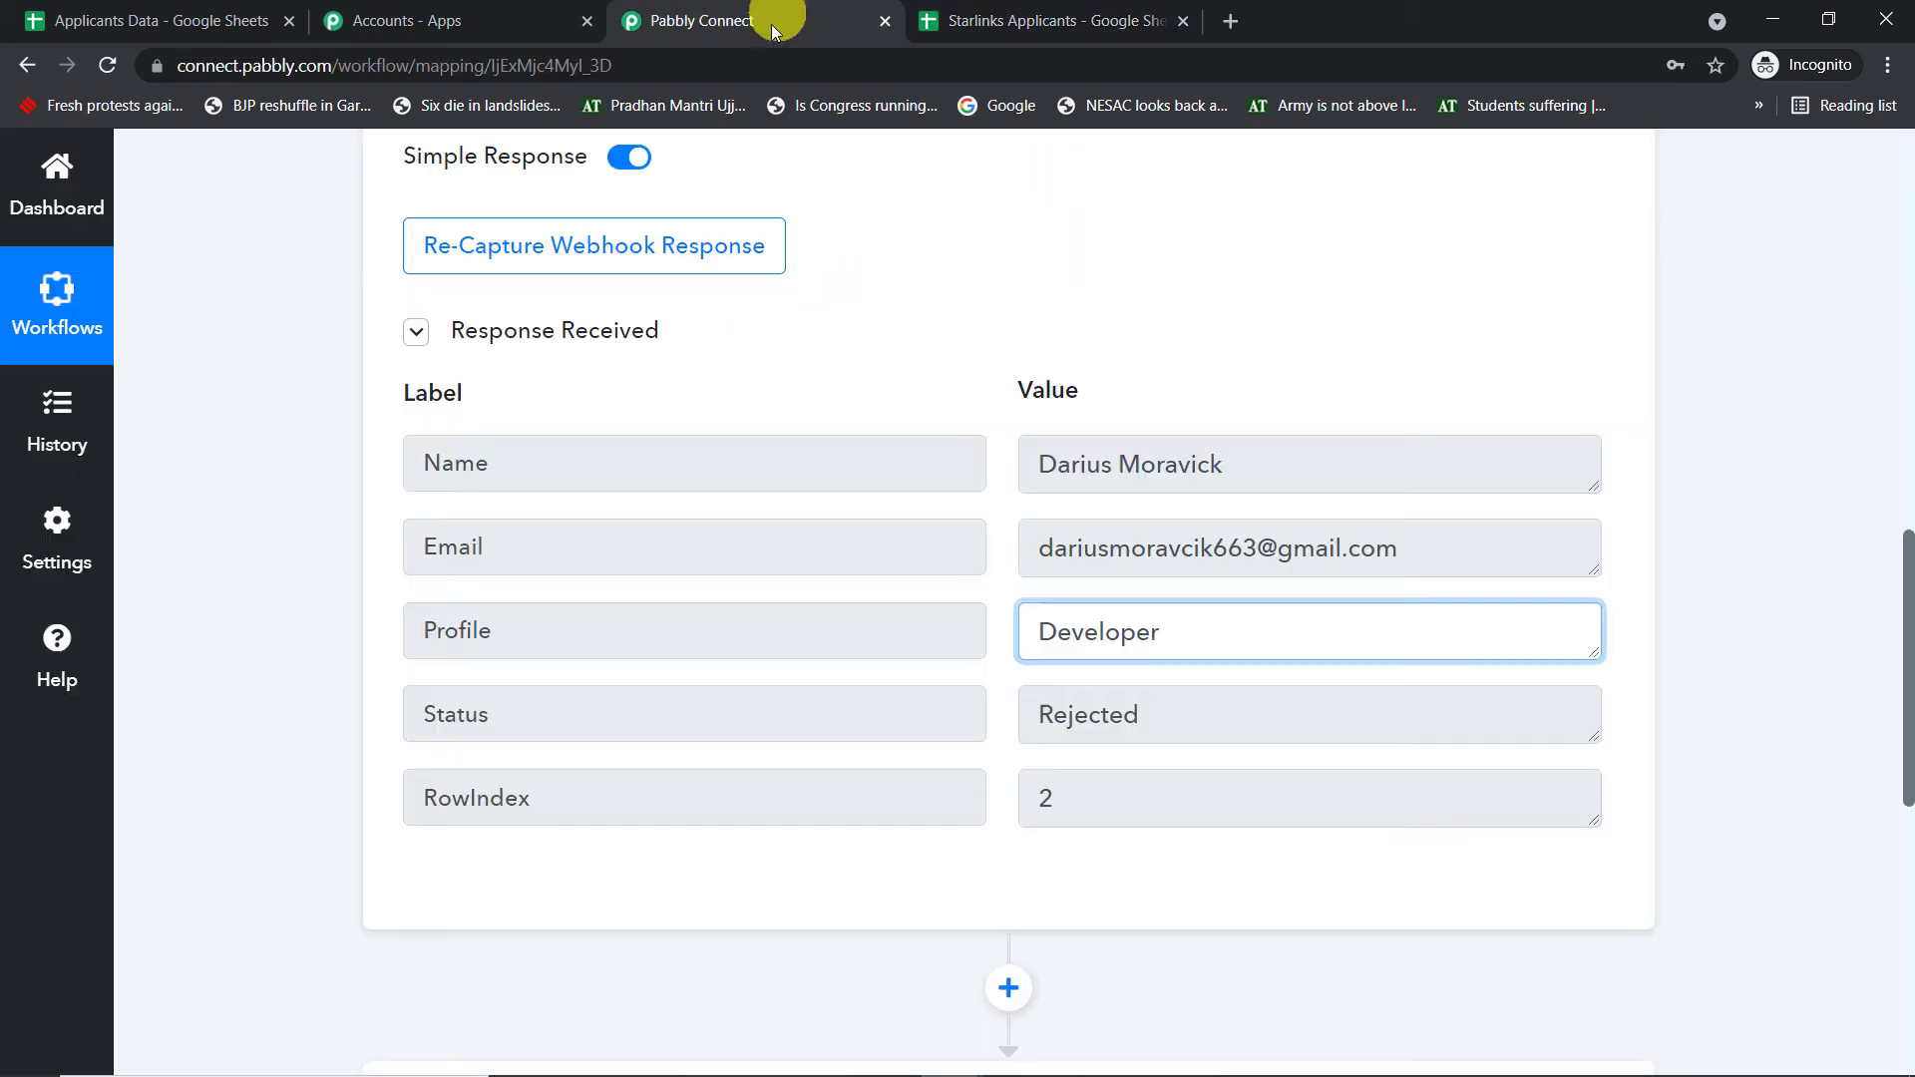
{"action": "left_click", "coordinate": [1090, 726]}
{"action": "left_click", "coordinate": [1048, 20]}
{"action": "left_click", "coordinate": [746, 468]}
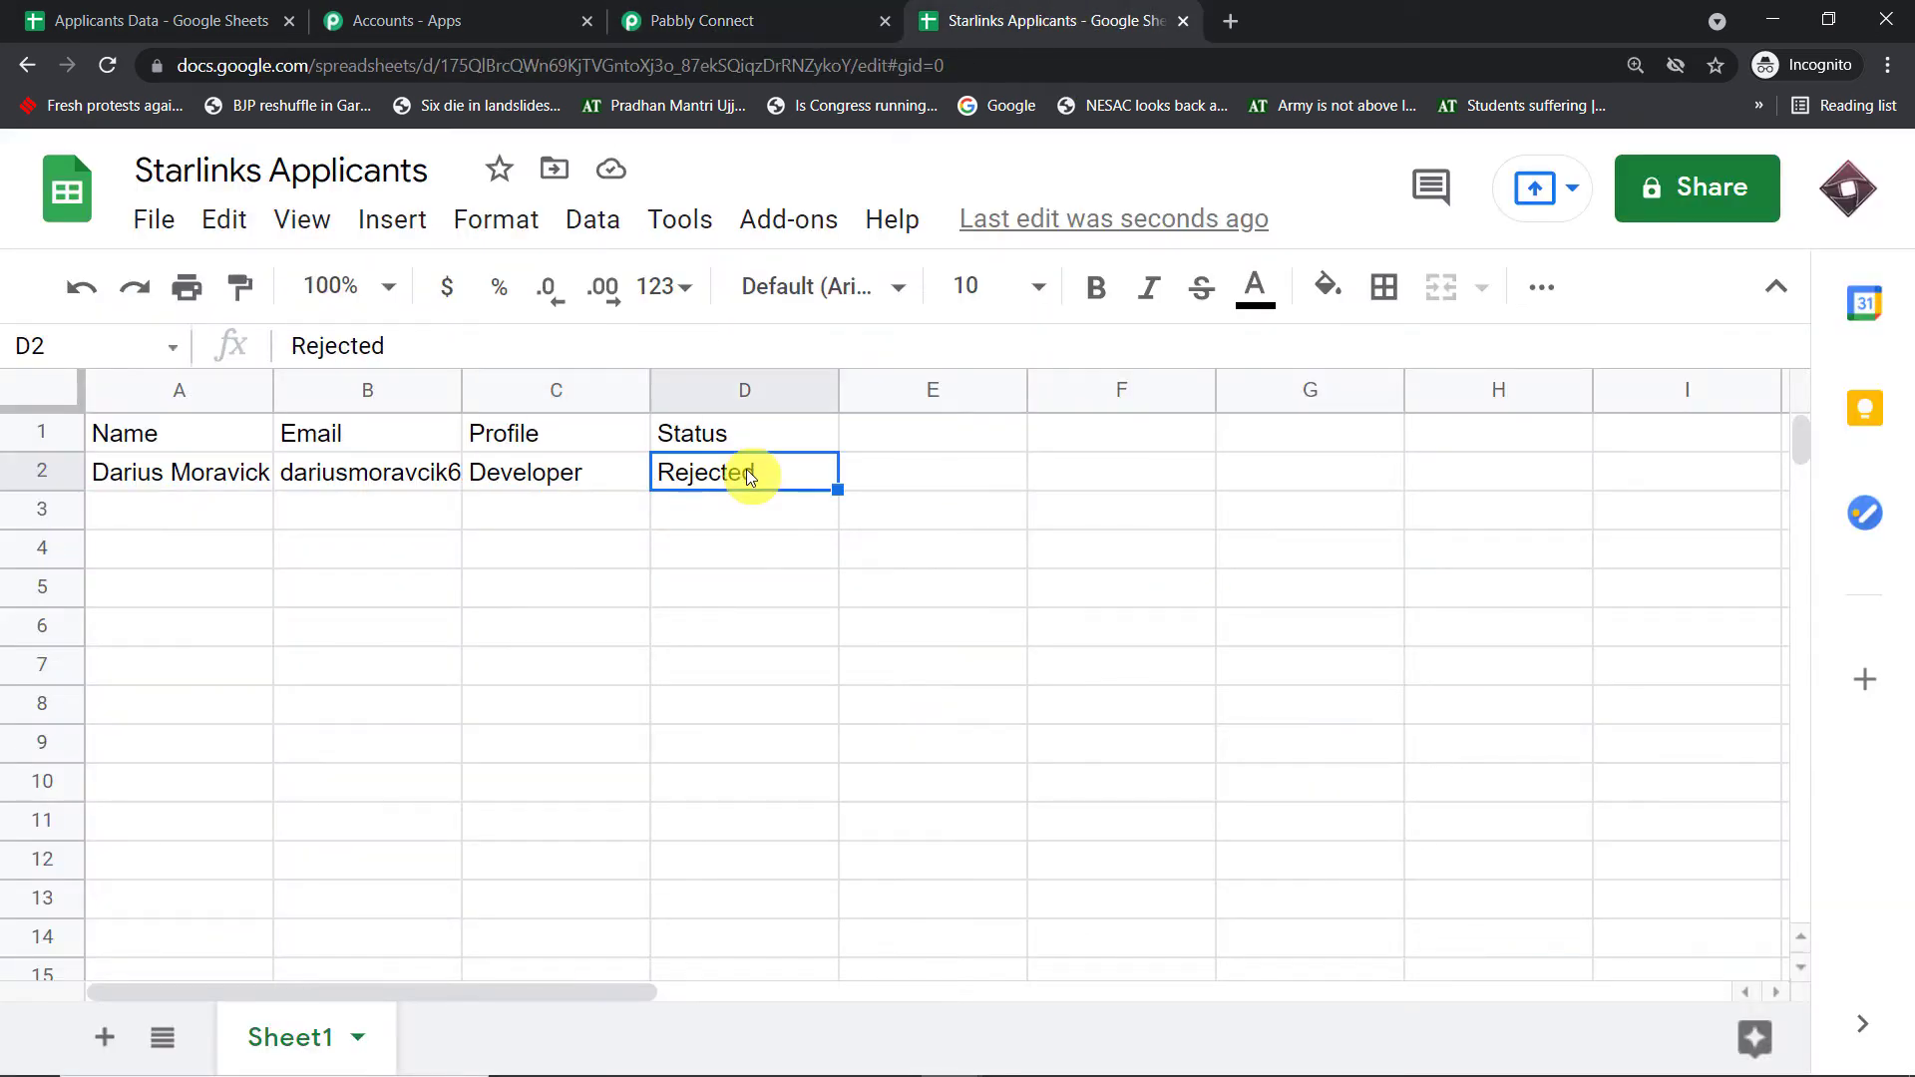
{"action": "left_click", "coordinate": [753, 12]}
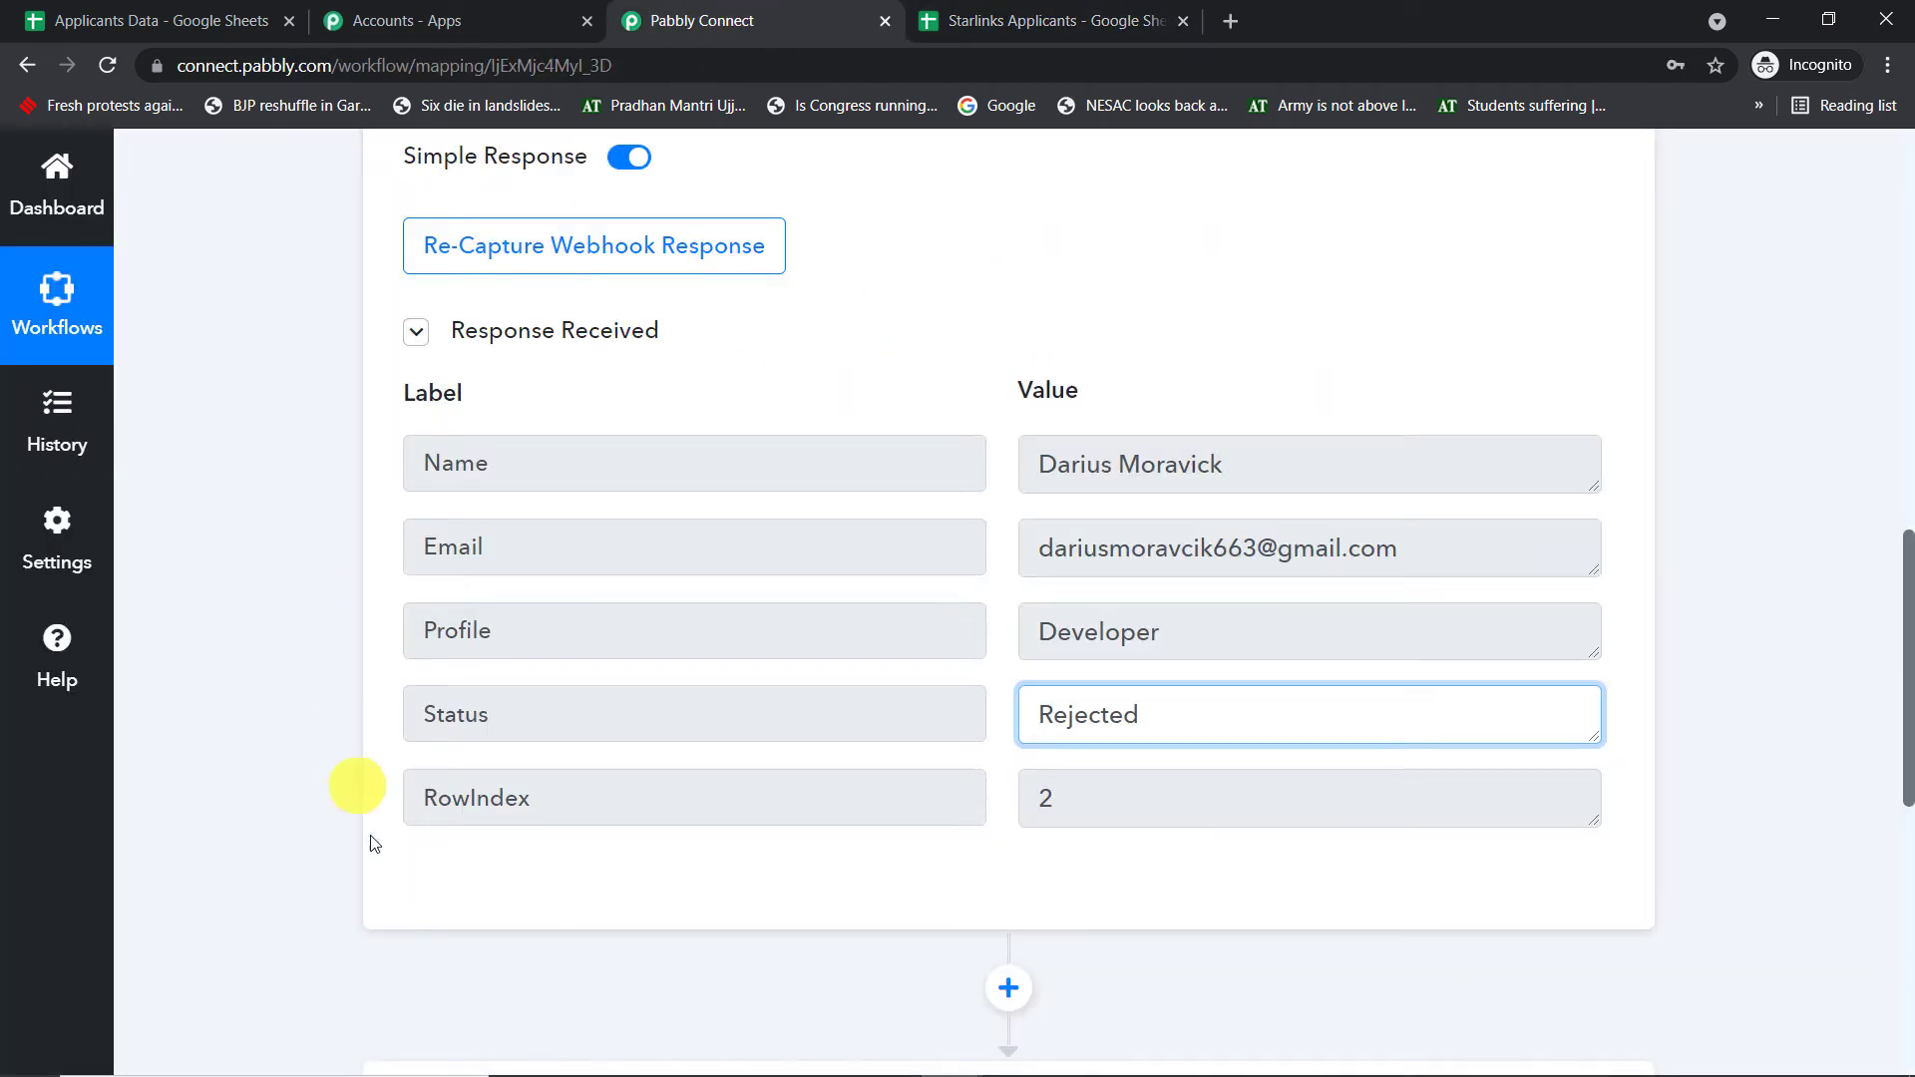
- Recheck row 2 against the captured Email, then scroll down to the next Action step
{"action": "left_click", "coordinate": [1092, 12]}
{"action": "left_click", "coordinate": [46, 464]}
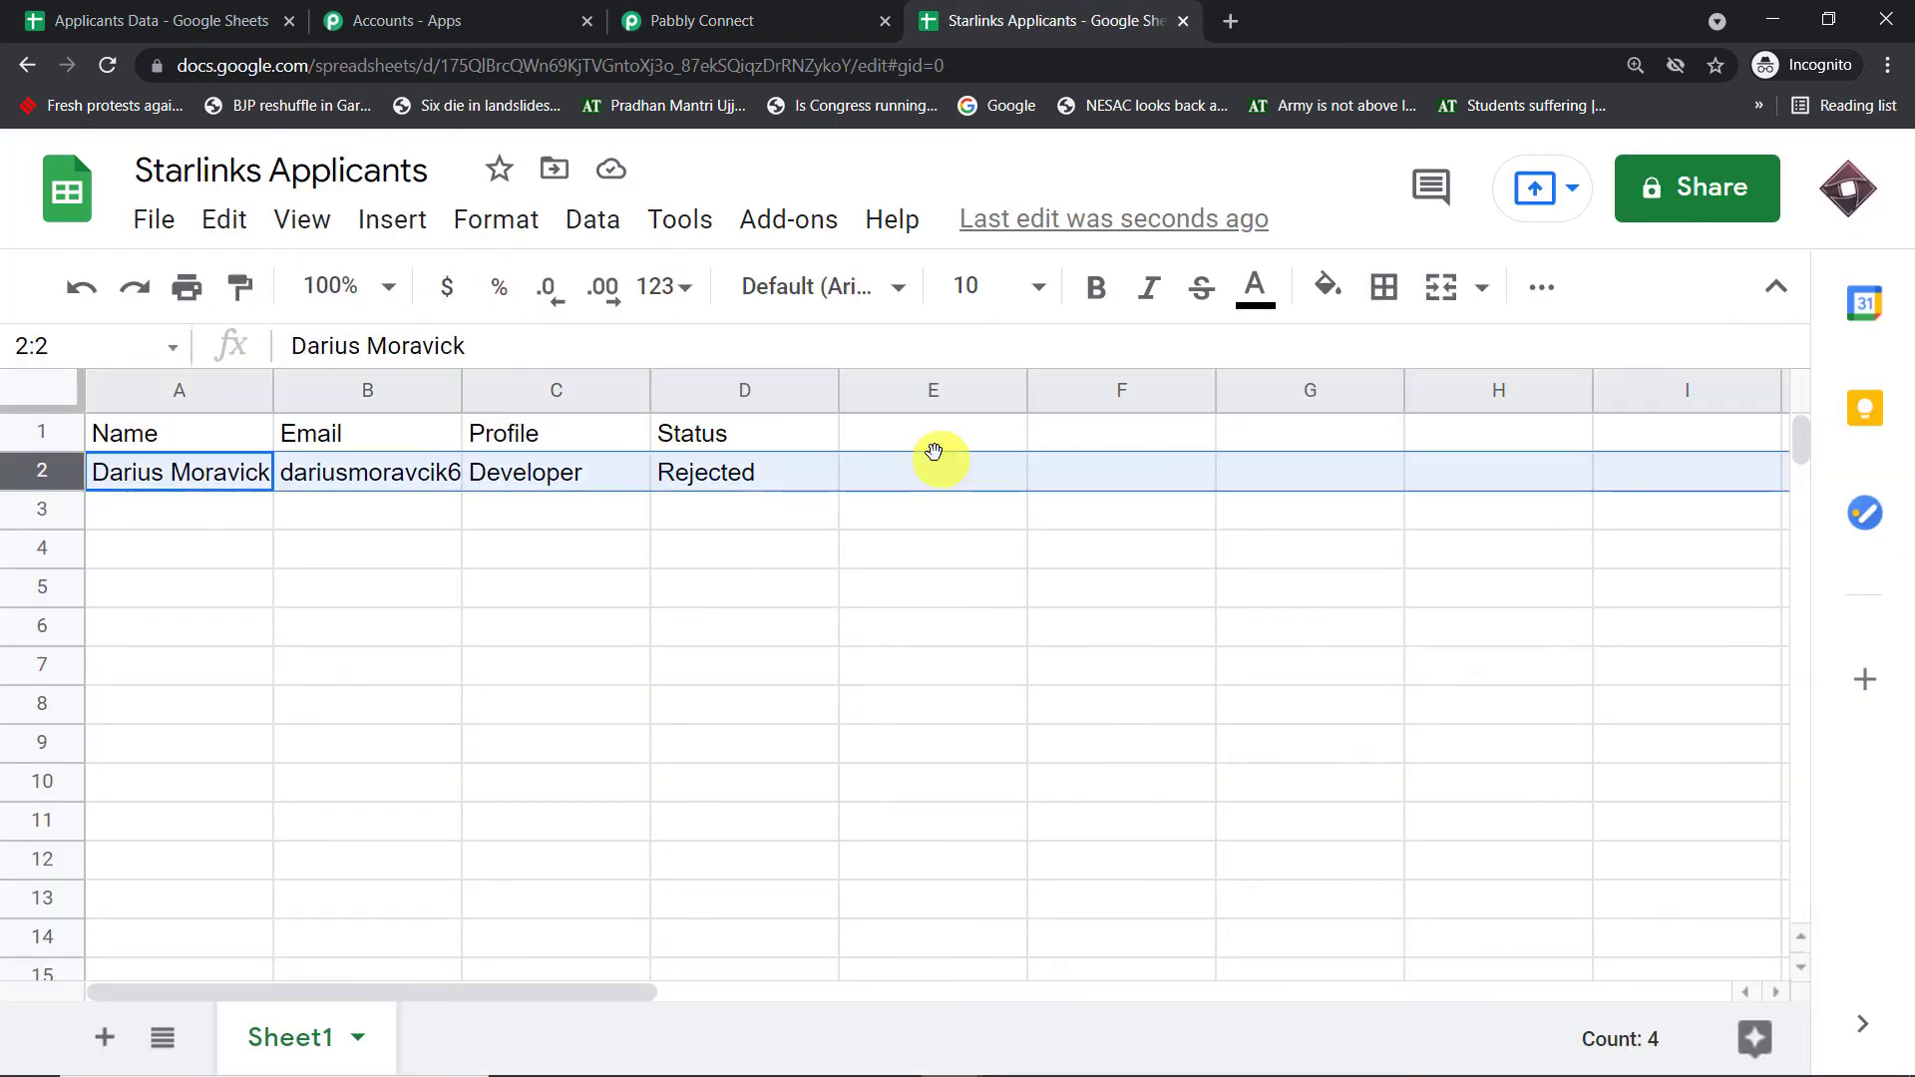
{"action": "left_click", "coordinate": [763, 15]}
{"action": "scroll", "coordinate": [1198, 354], "scroll_direction": "down", "scroll_amount": 4}
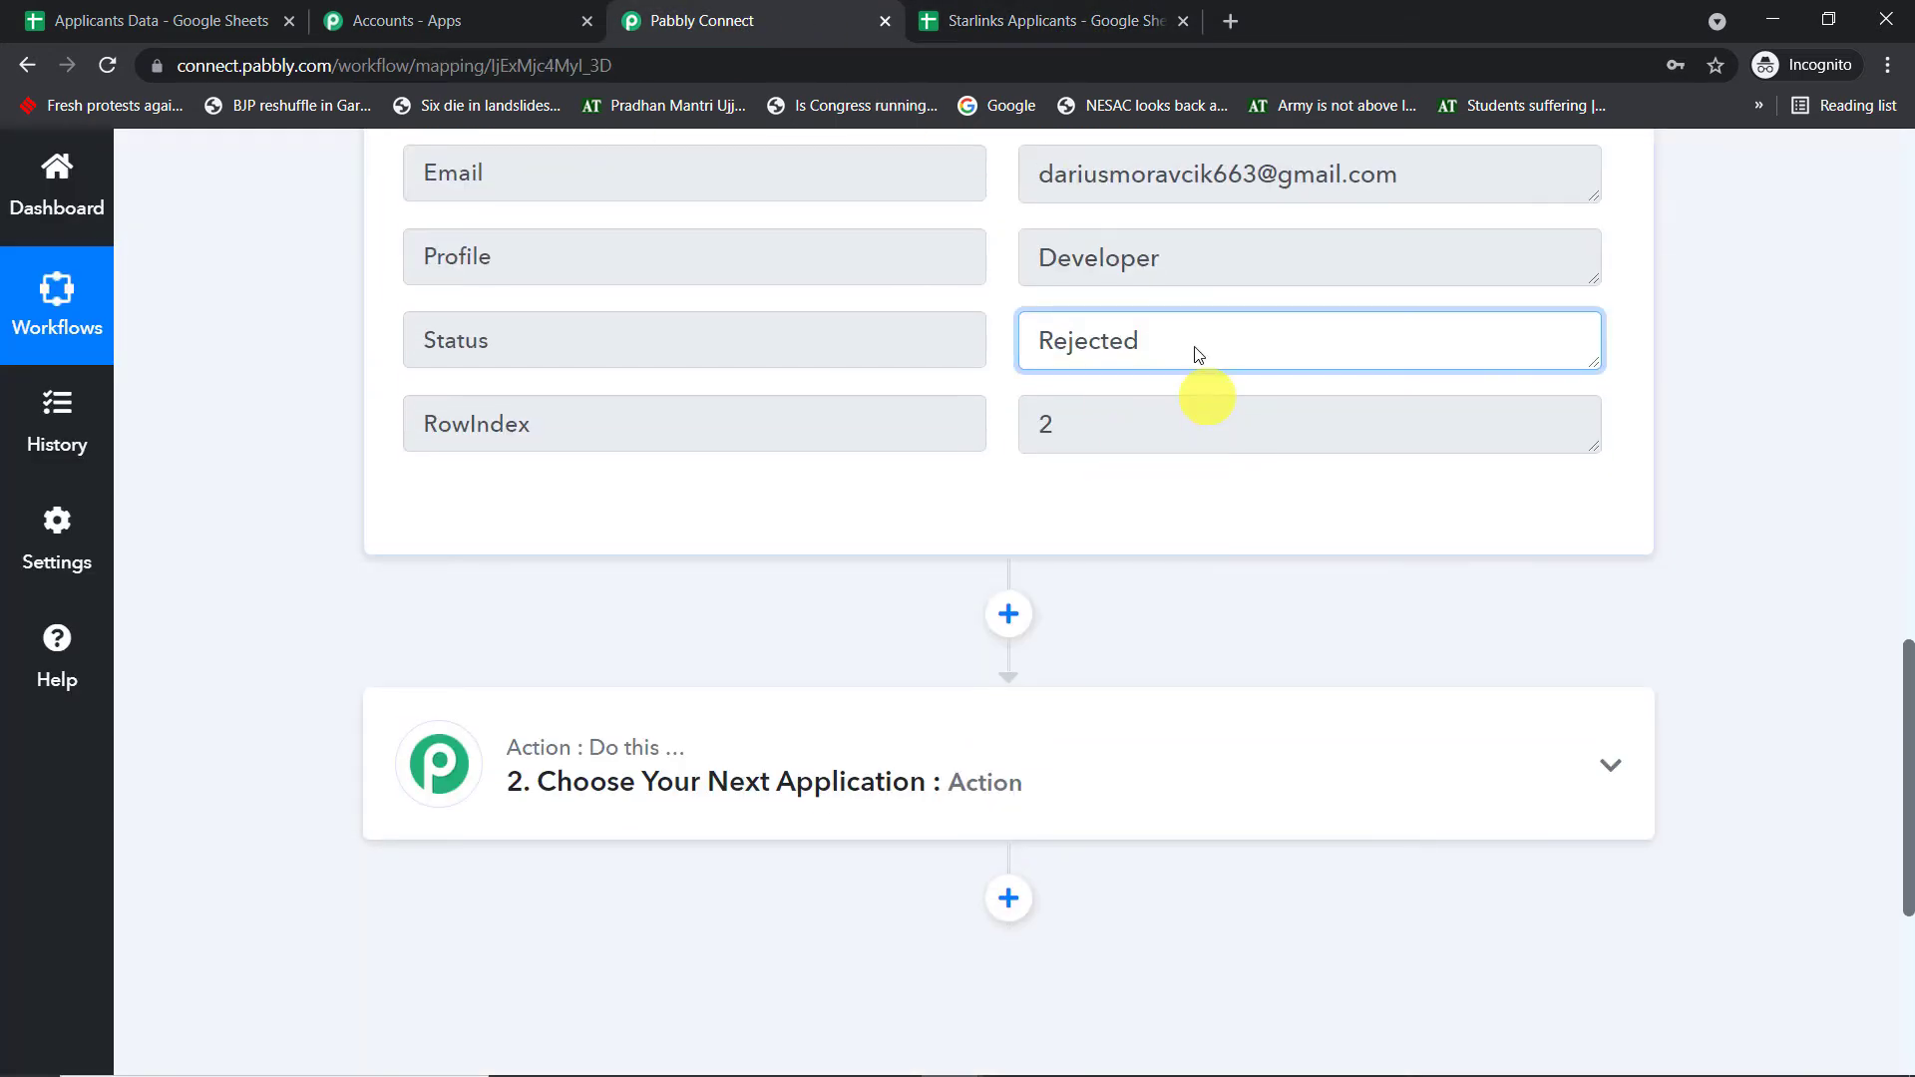
{"action": "scroll", "coordinate": [1245, 458], "scroll_direction": "up", "scroll_amount": 3}
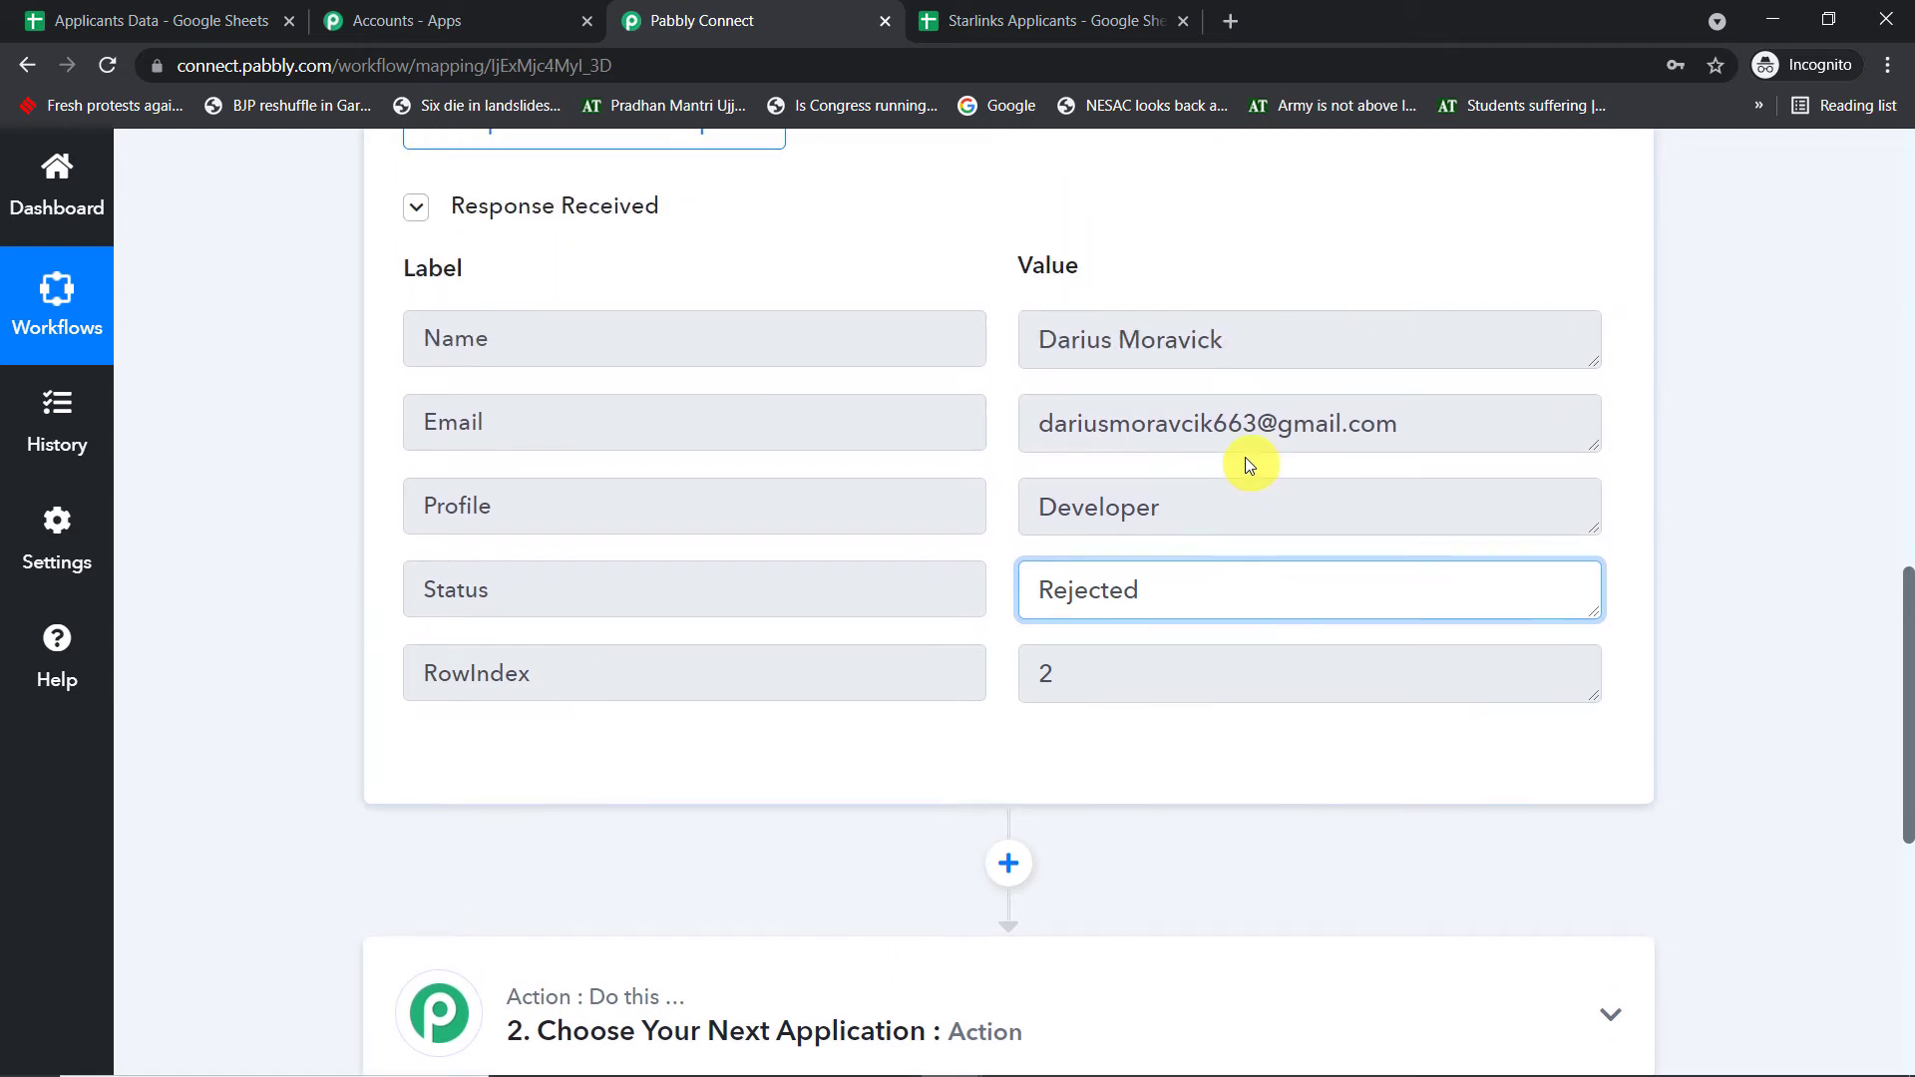
{"action": "left_click_drag", "start_coordinate": [1416, 439], "coordinate": [975, 434]}
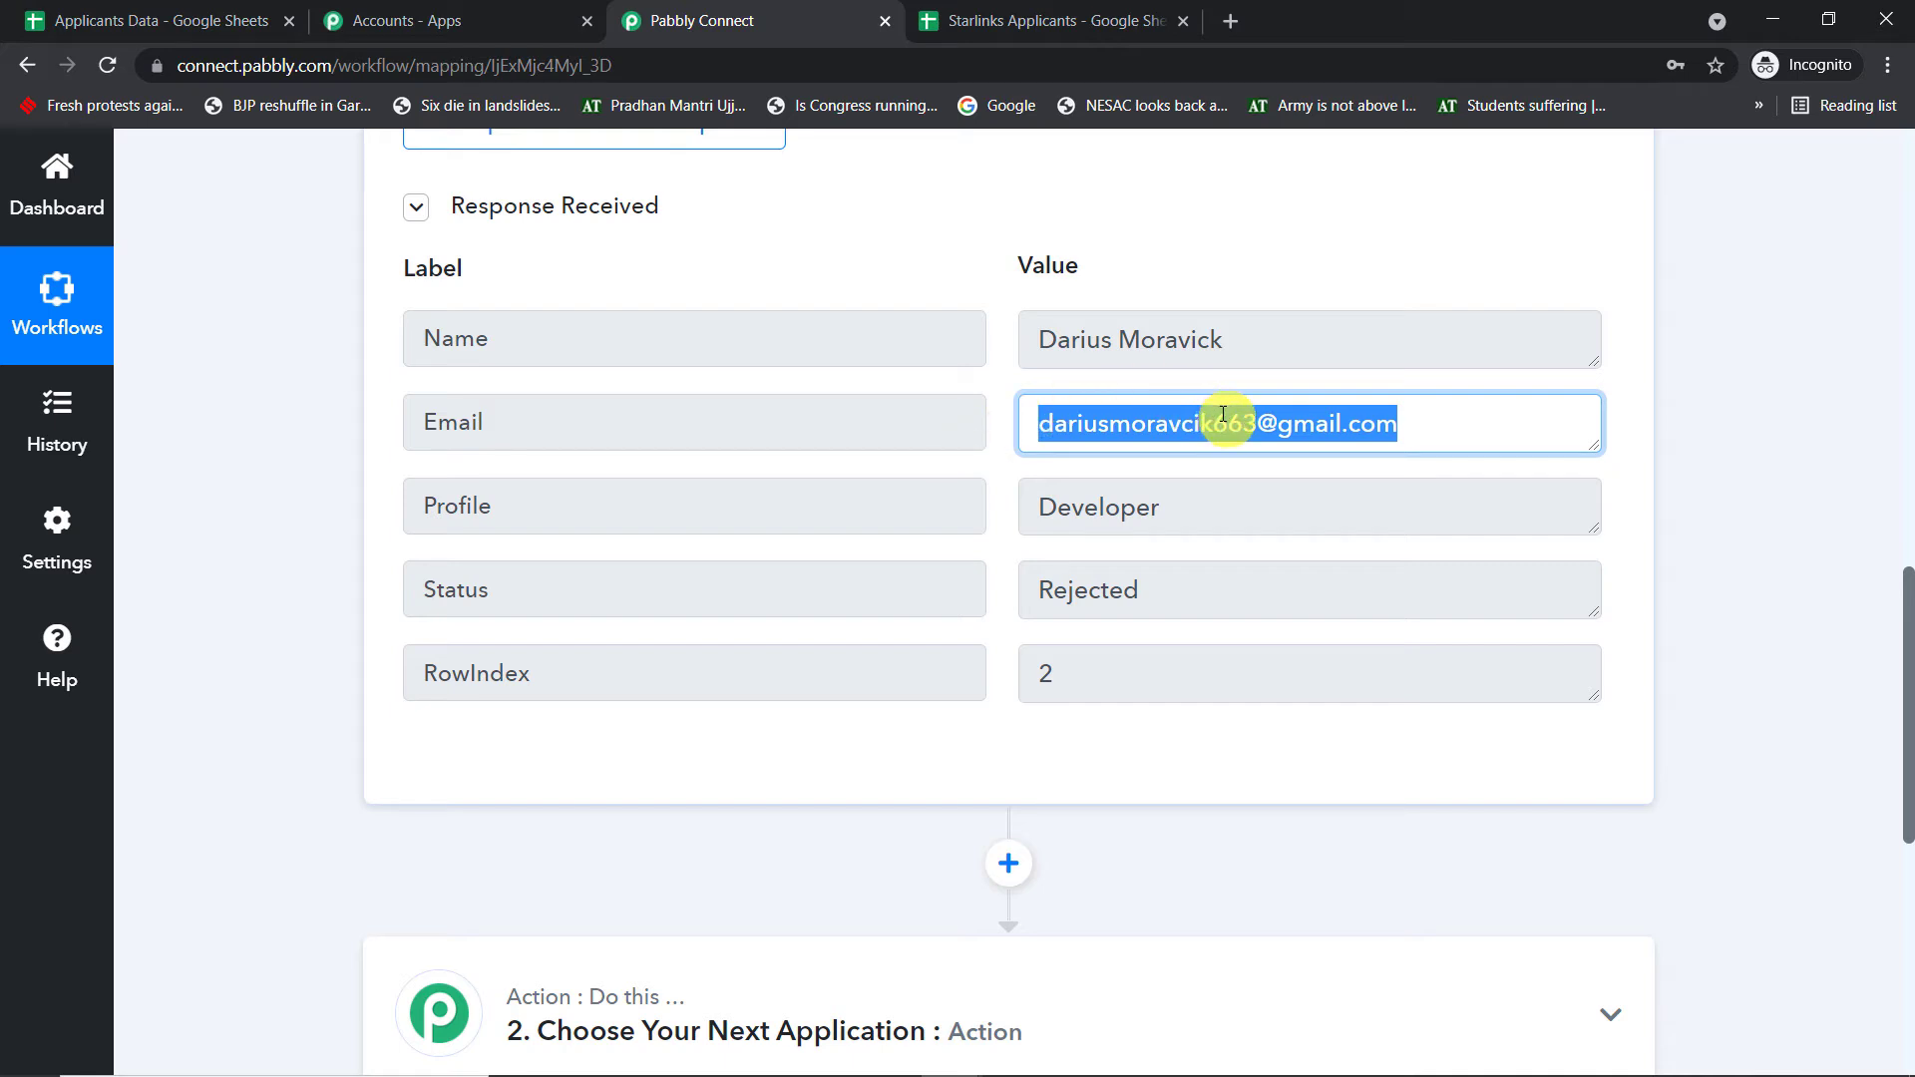
{"action": "left_click", "coordinate": [1035, 12]}
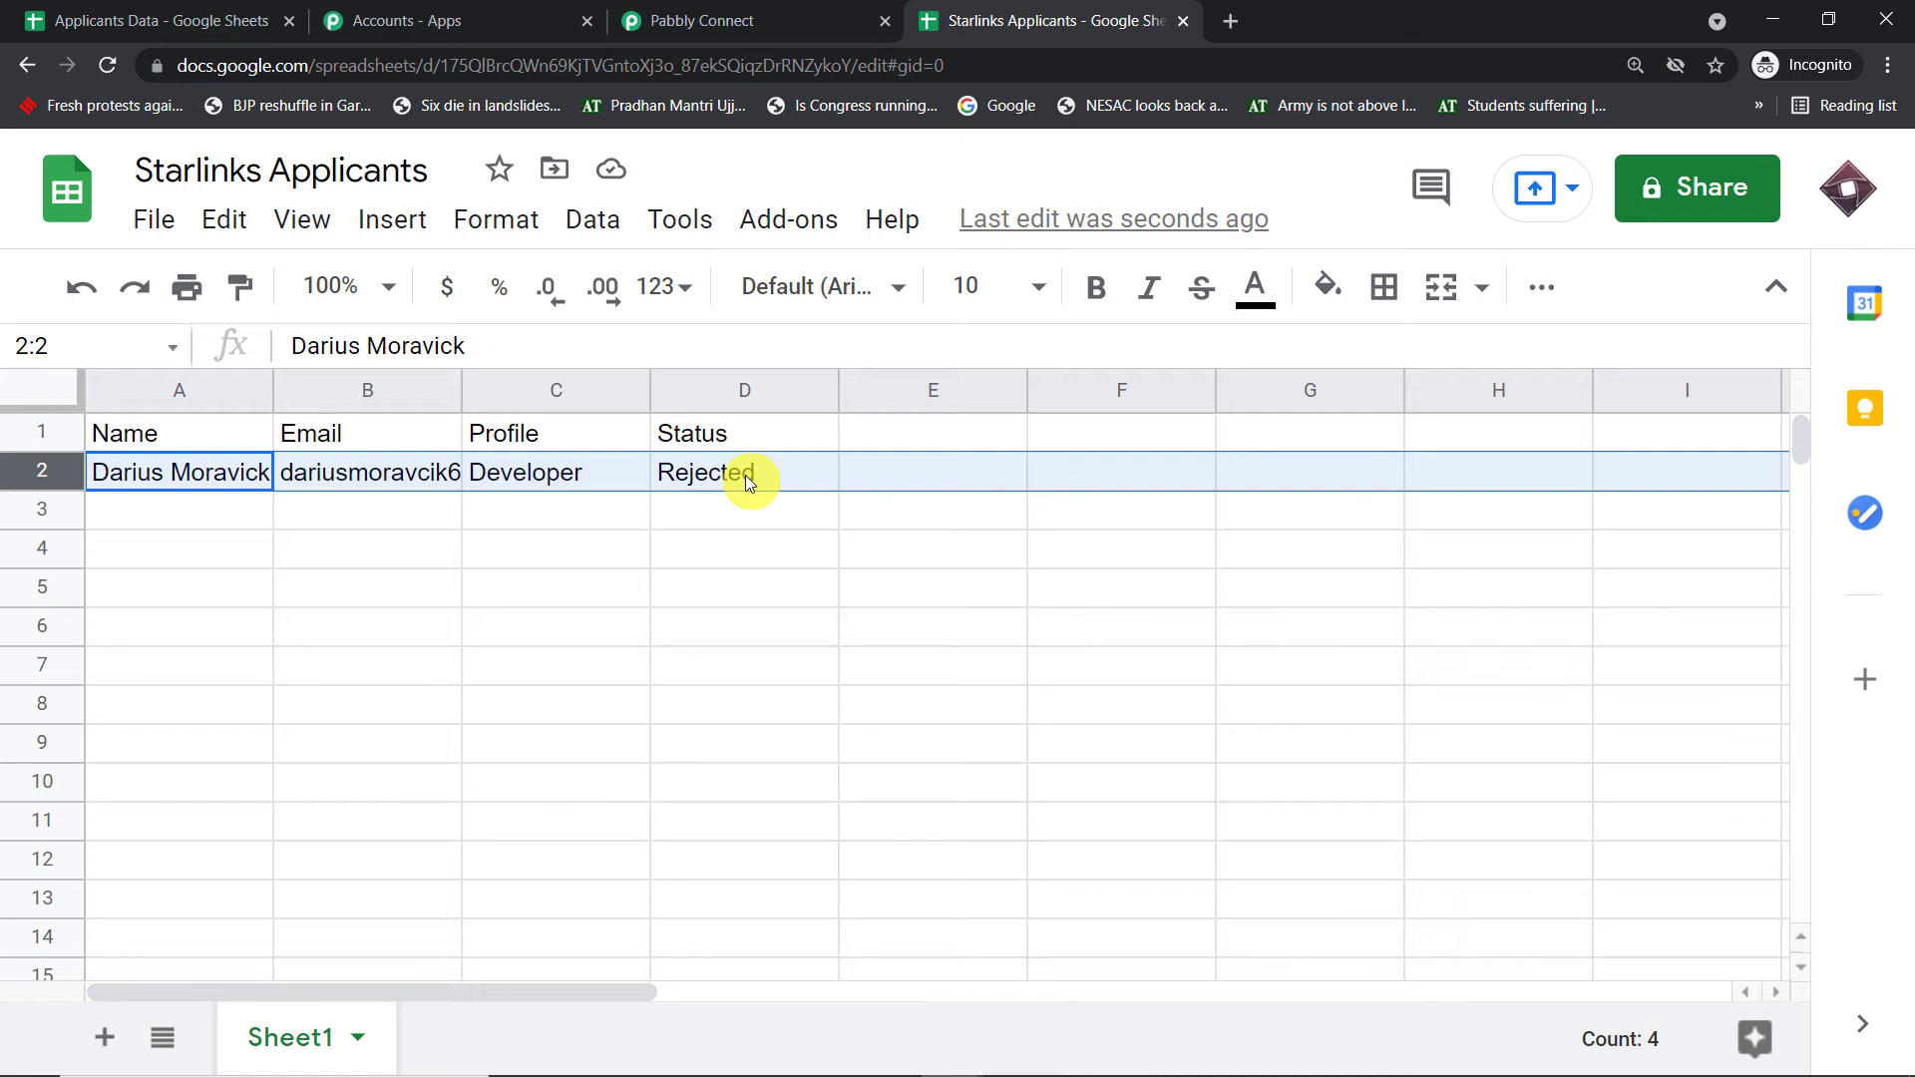
{"action": "left_click", "coordinate": [763, 20]}
{"action": "scroll", "coordinate": [1081, 602], "scroll_direction": "down", "scroll_amount": 6}
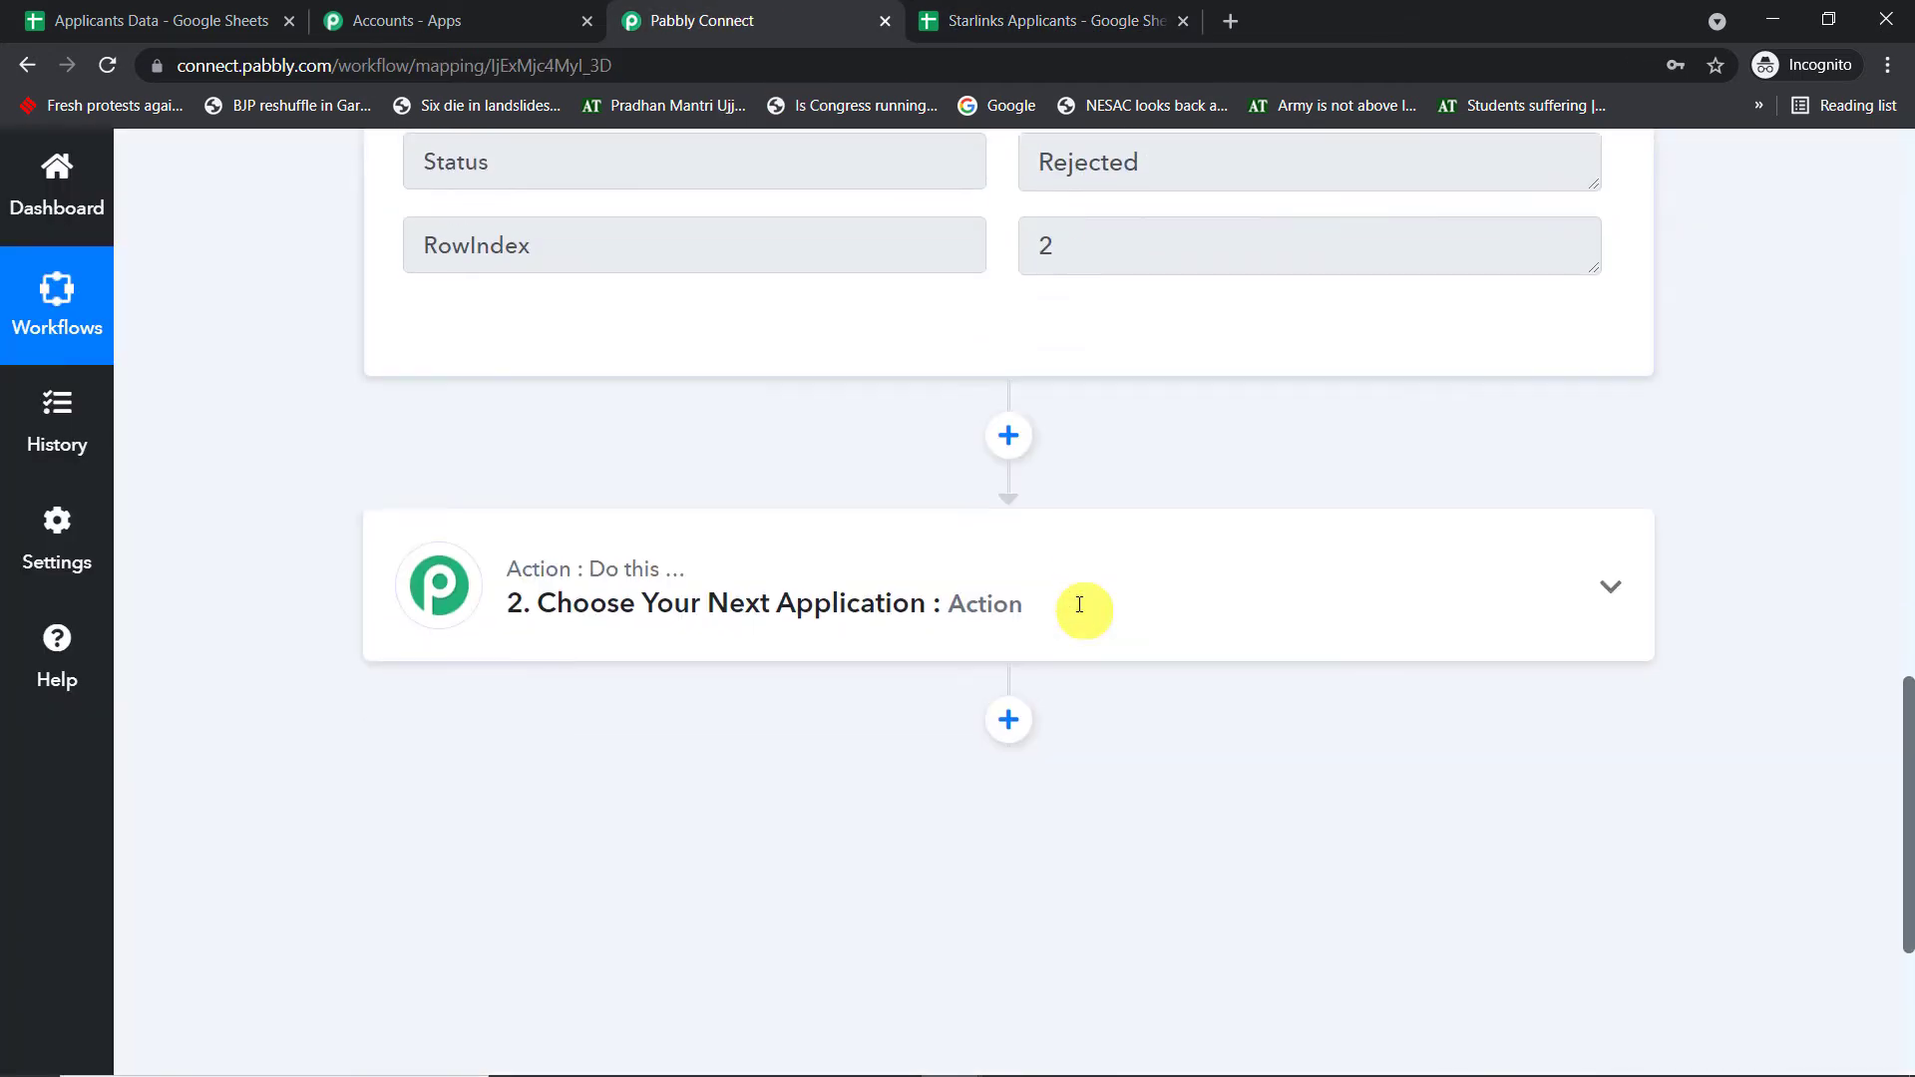
- Add a Filter by Pabbly step as the next action
{"action": "left_click", "coordinate": [795, 280]}
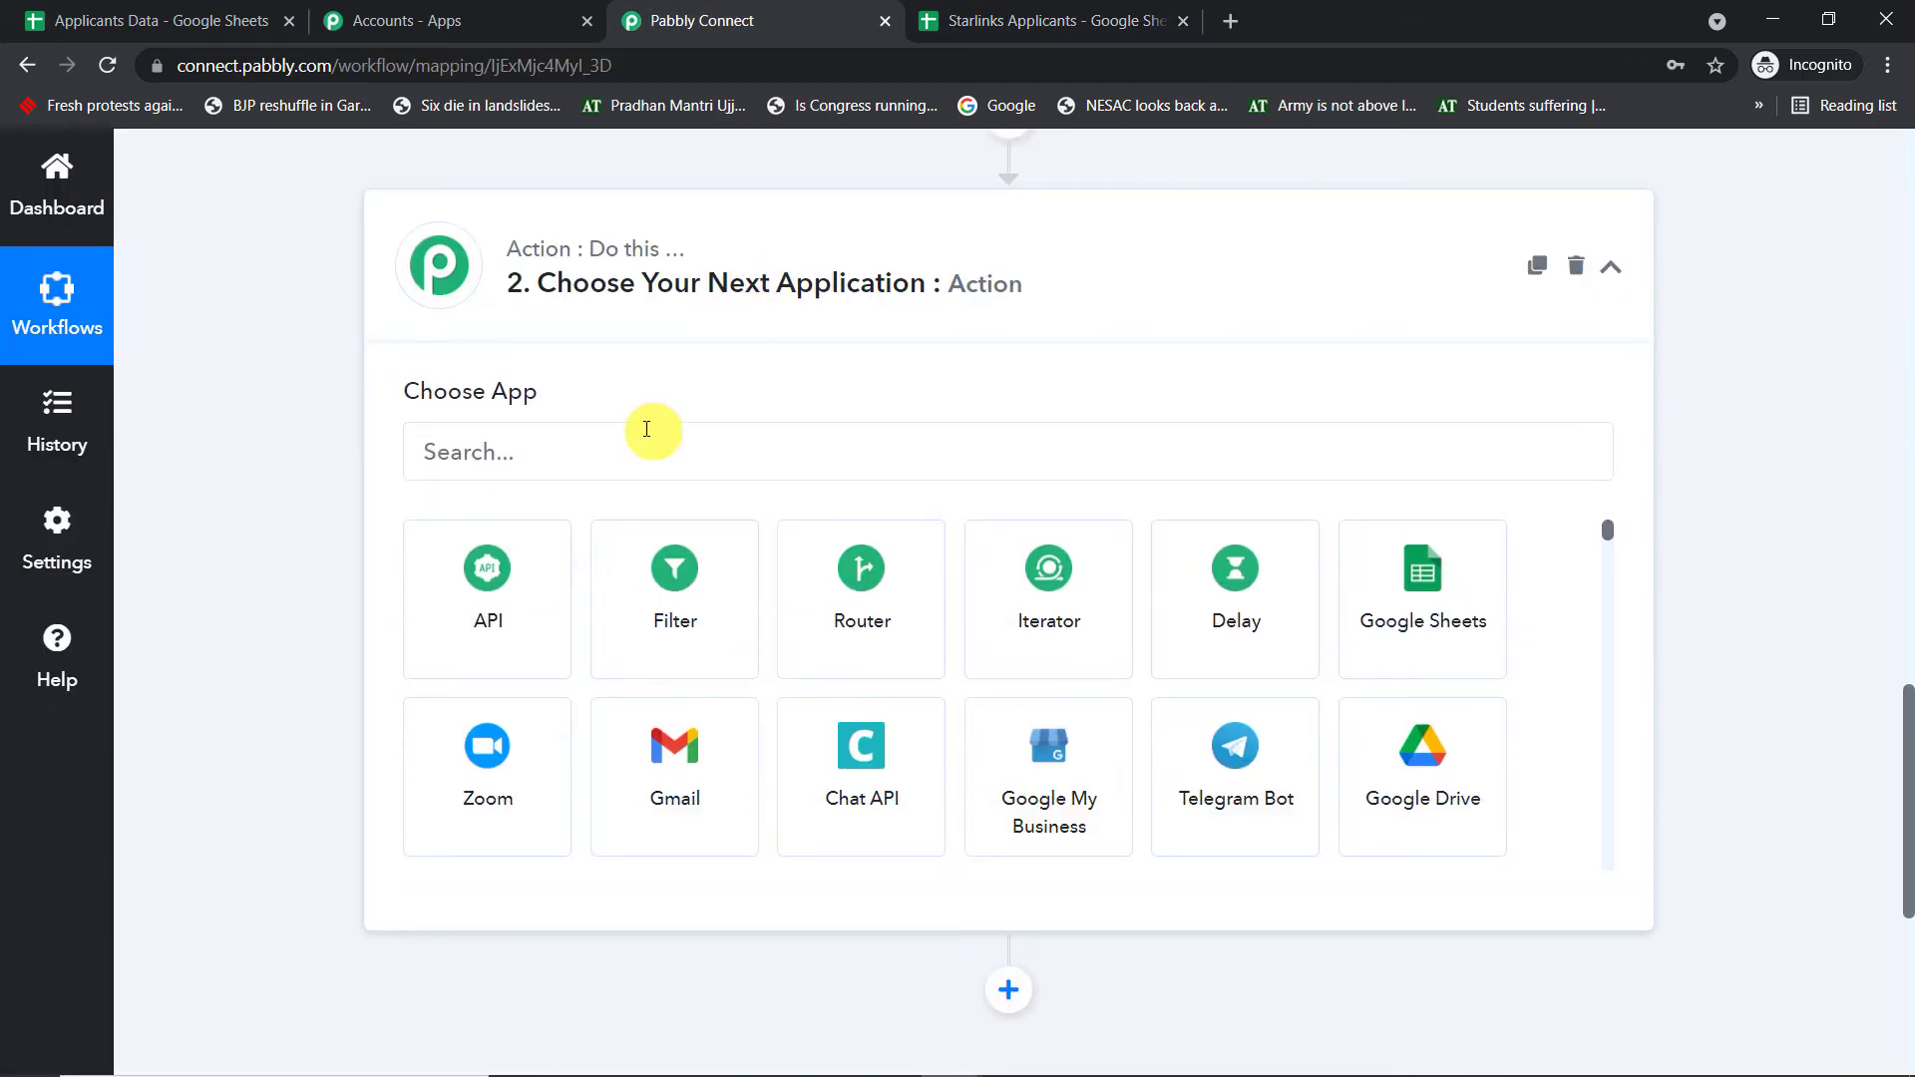
{"action": "left_click", "coordinate": [640, 440]}
{"action": "type", "text": "filte"}
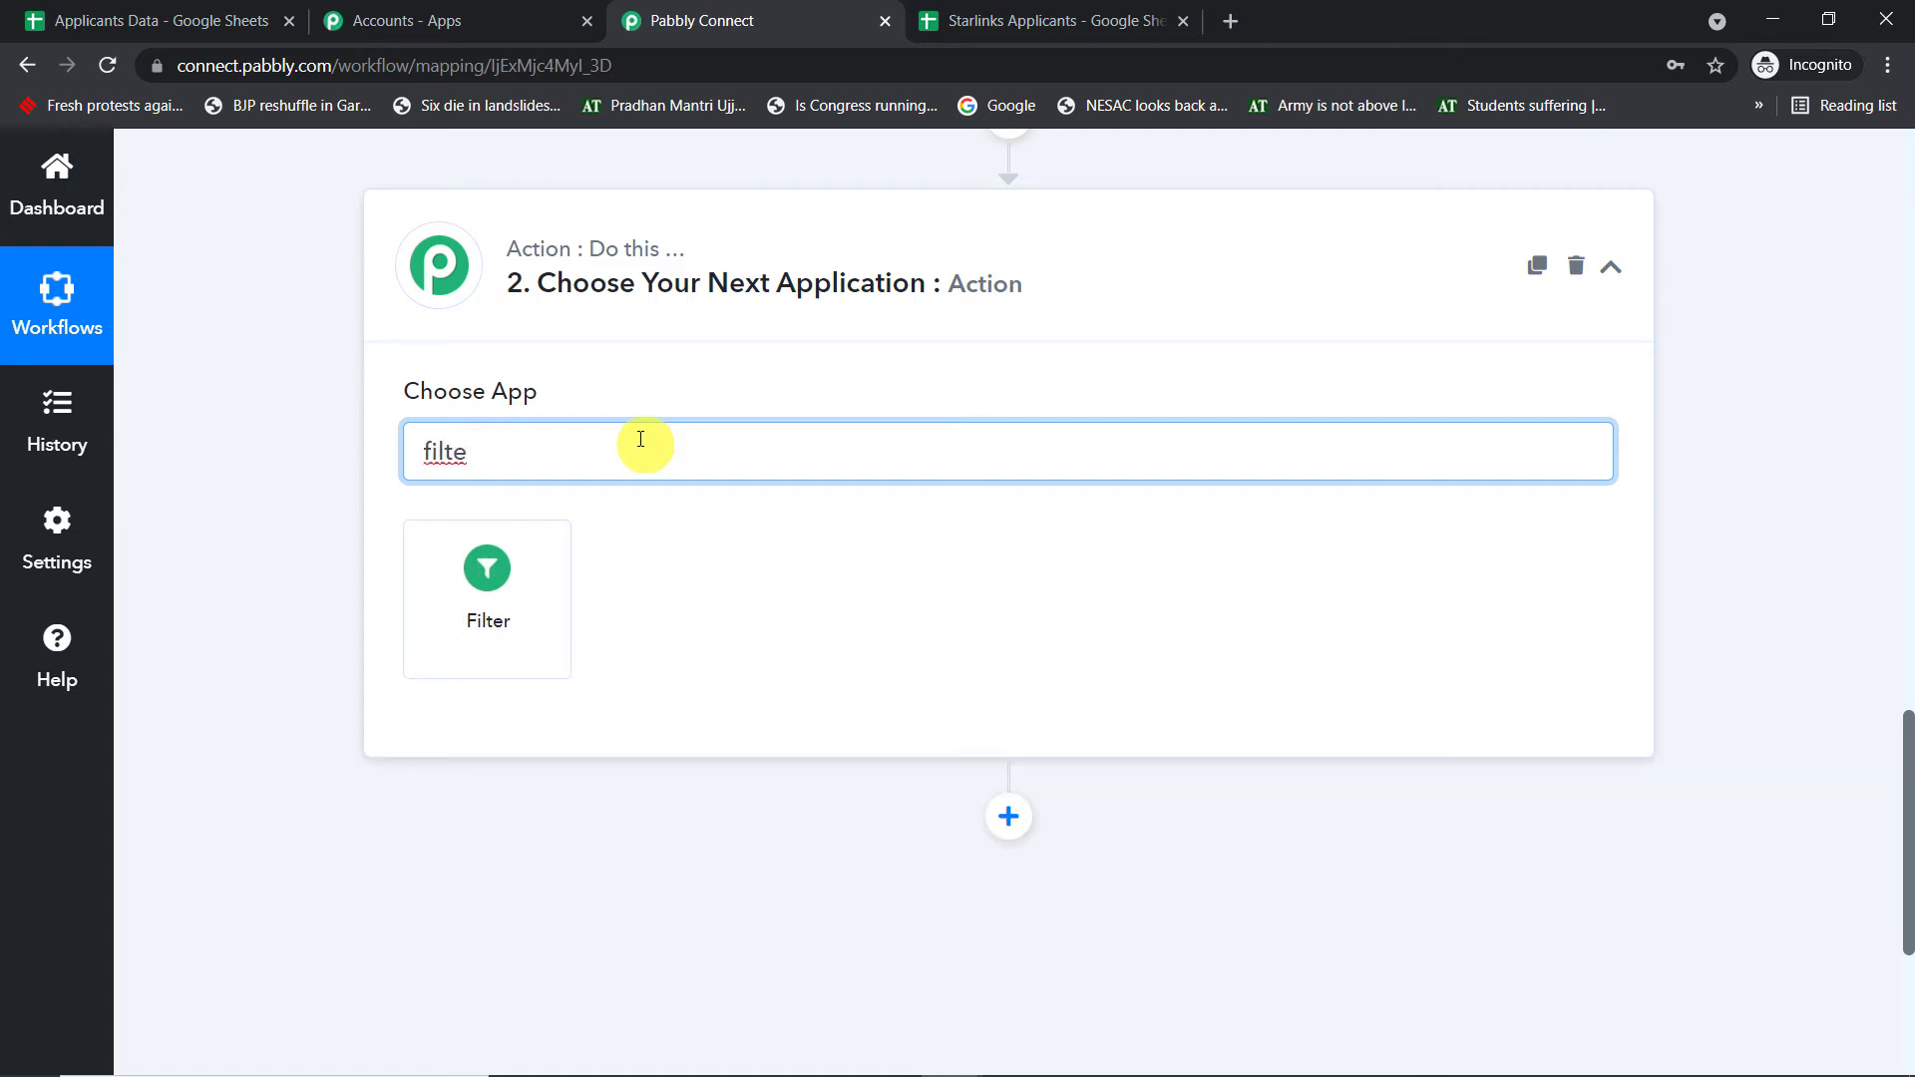
{"action": "left_click", "coordinate": [555, 574]}
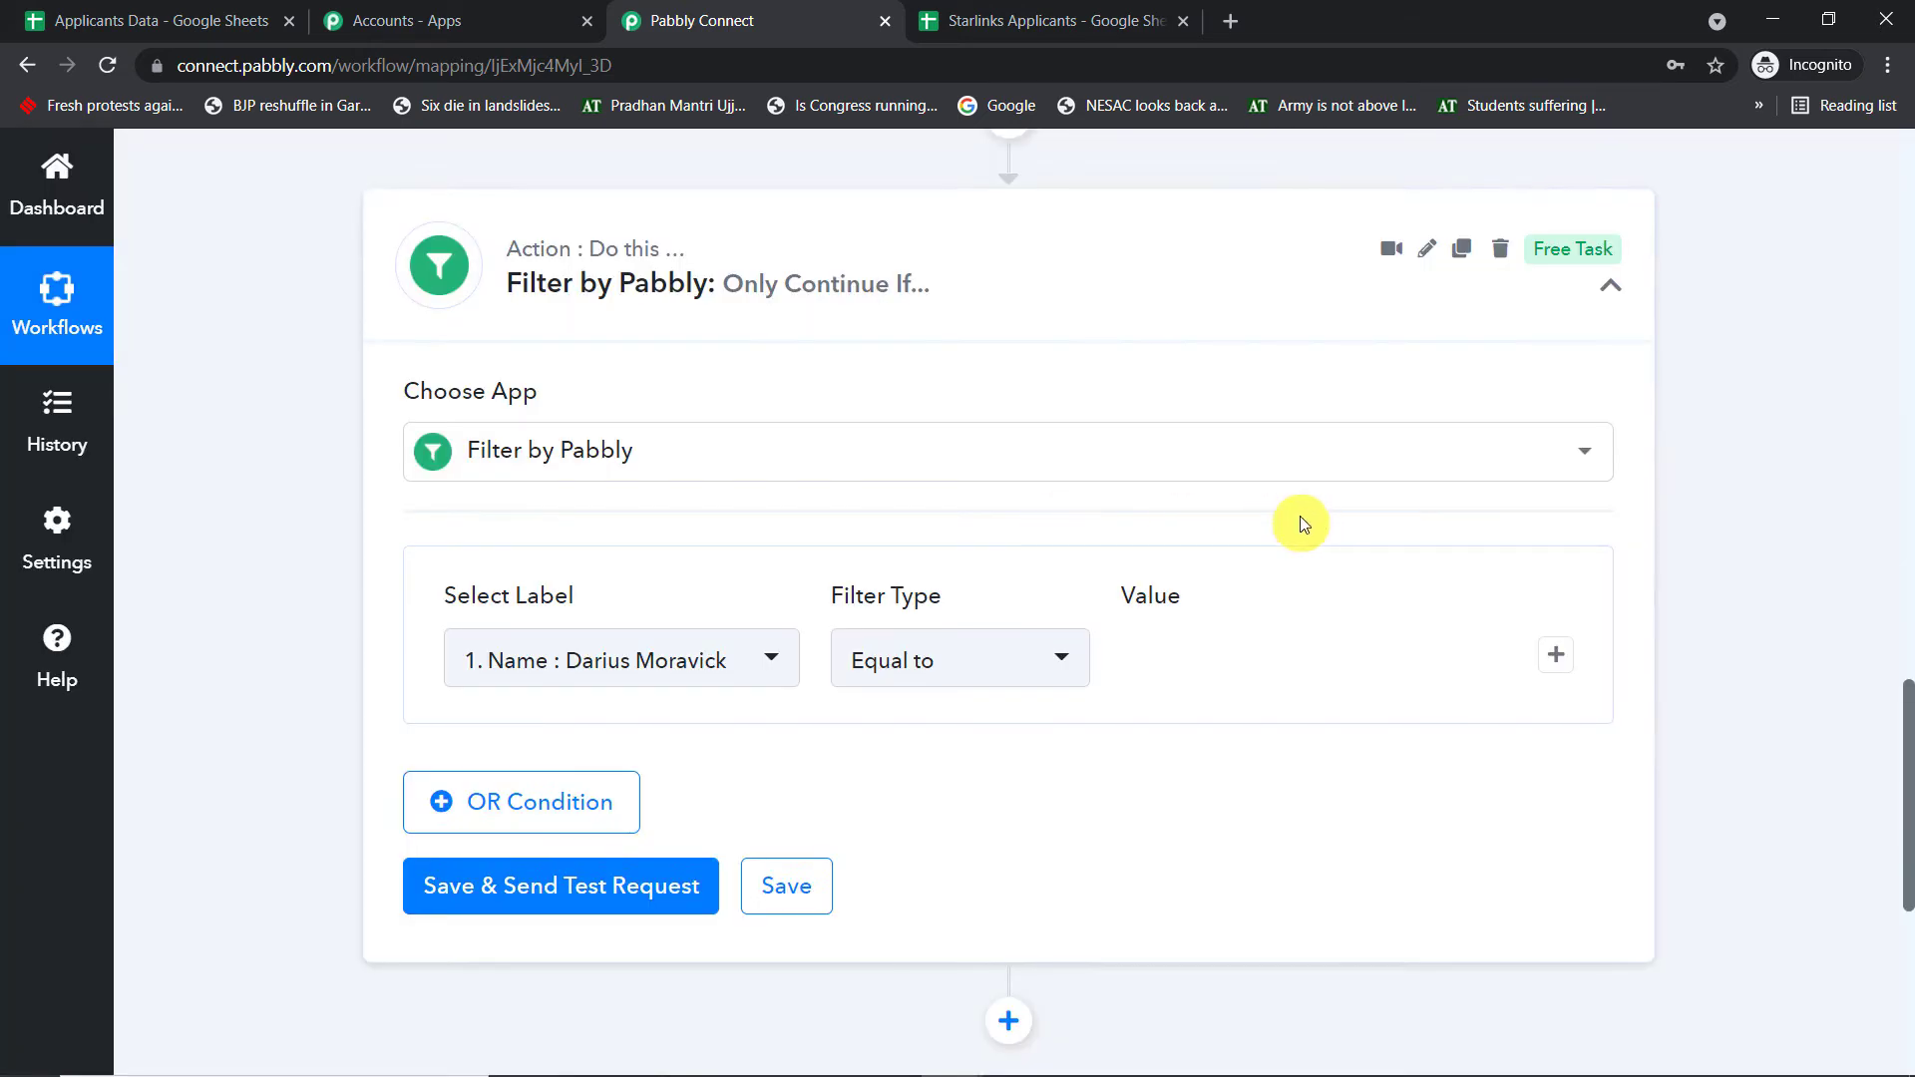
- Set the filter label to the sheet's Status field with filter type Contains
{"action": "left_click", "coordinate": [671, 658]}
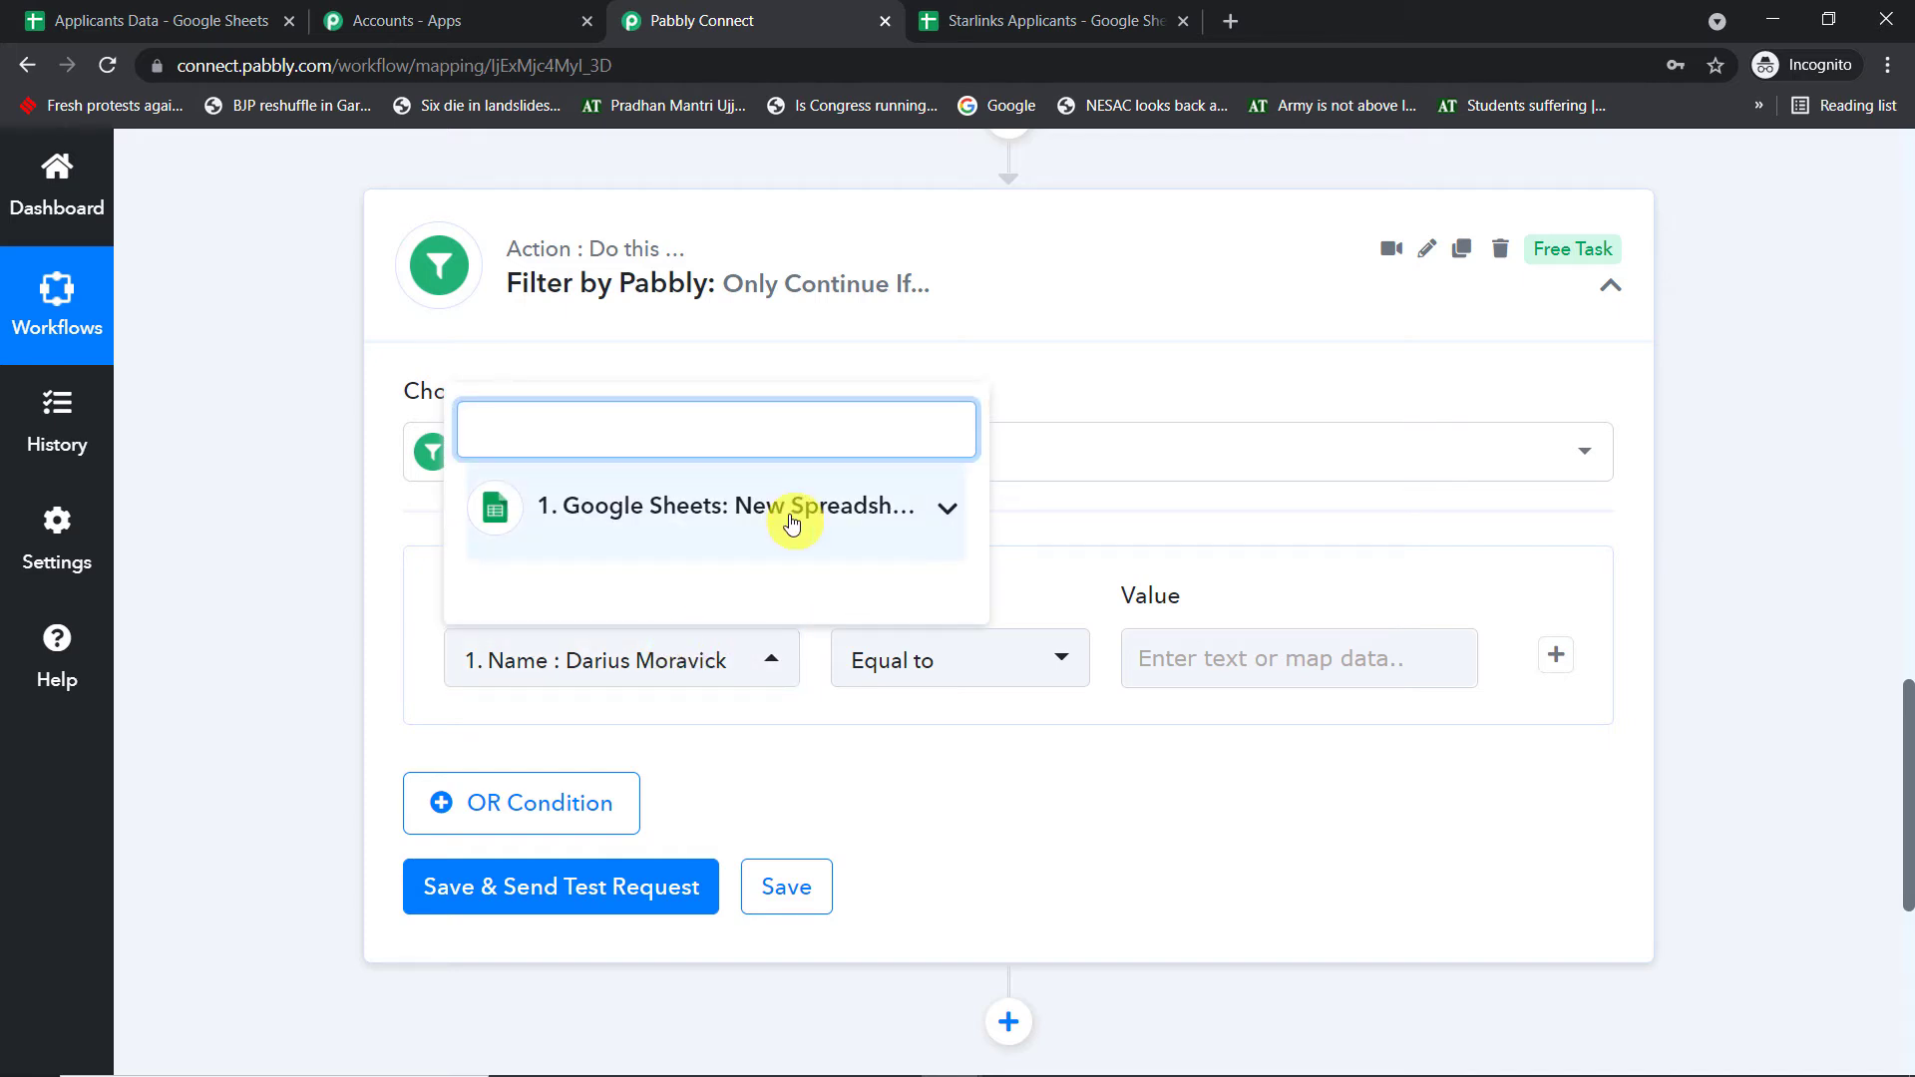
{"action": "left_click", "coordinate": [1147, 21]}
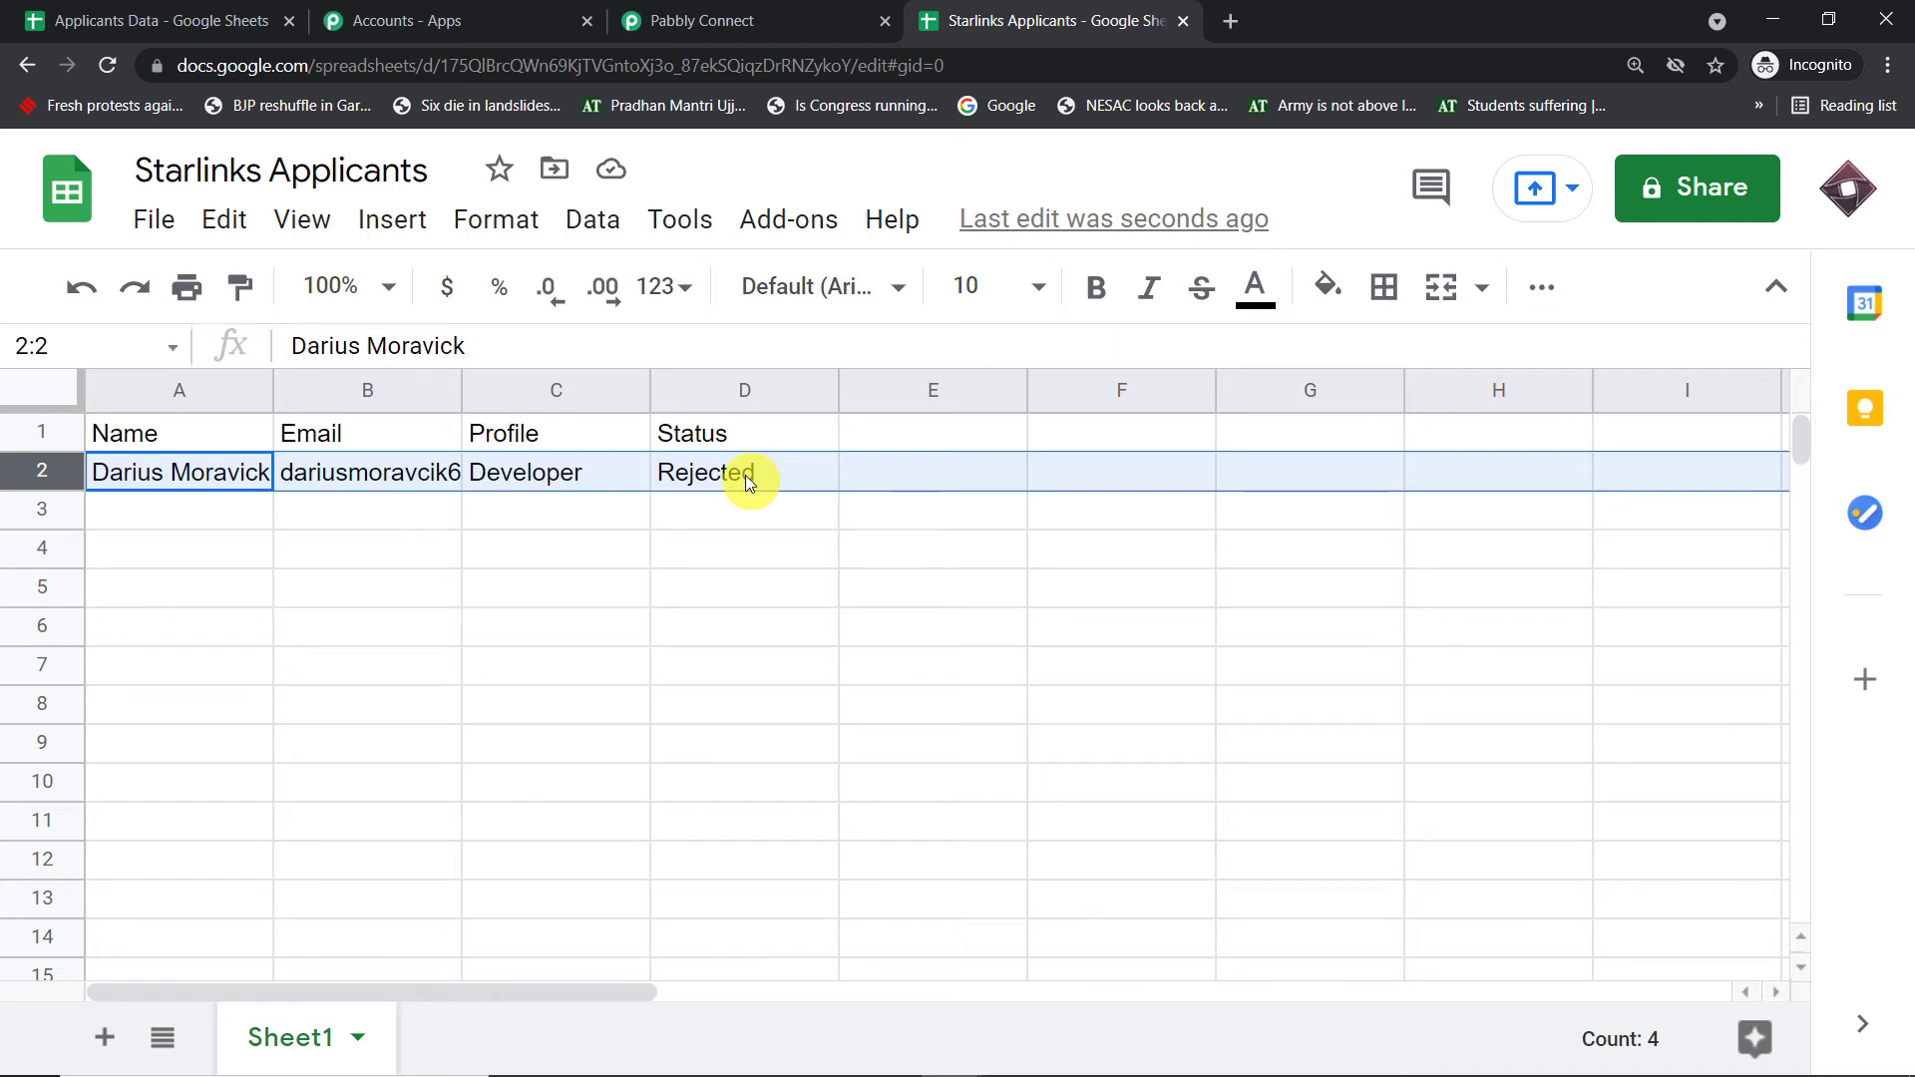
{"action": "left_click", "coordinate": [748, 20]}
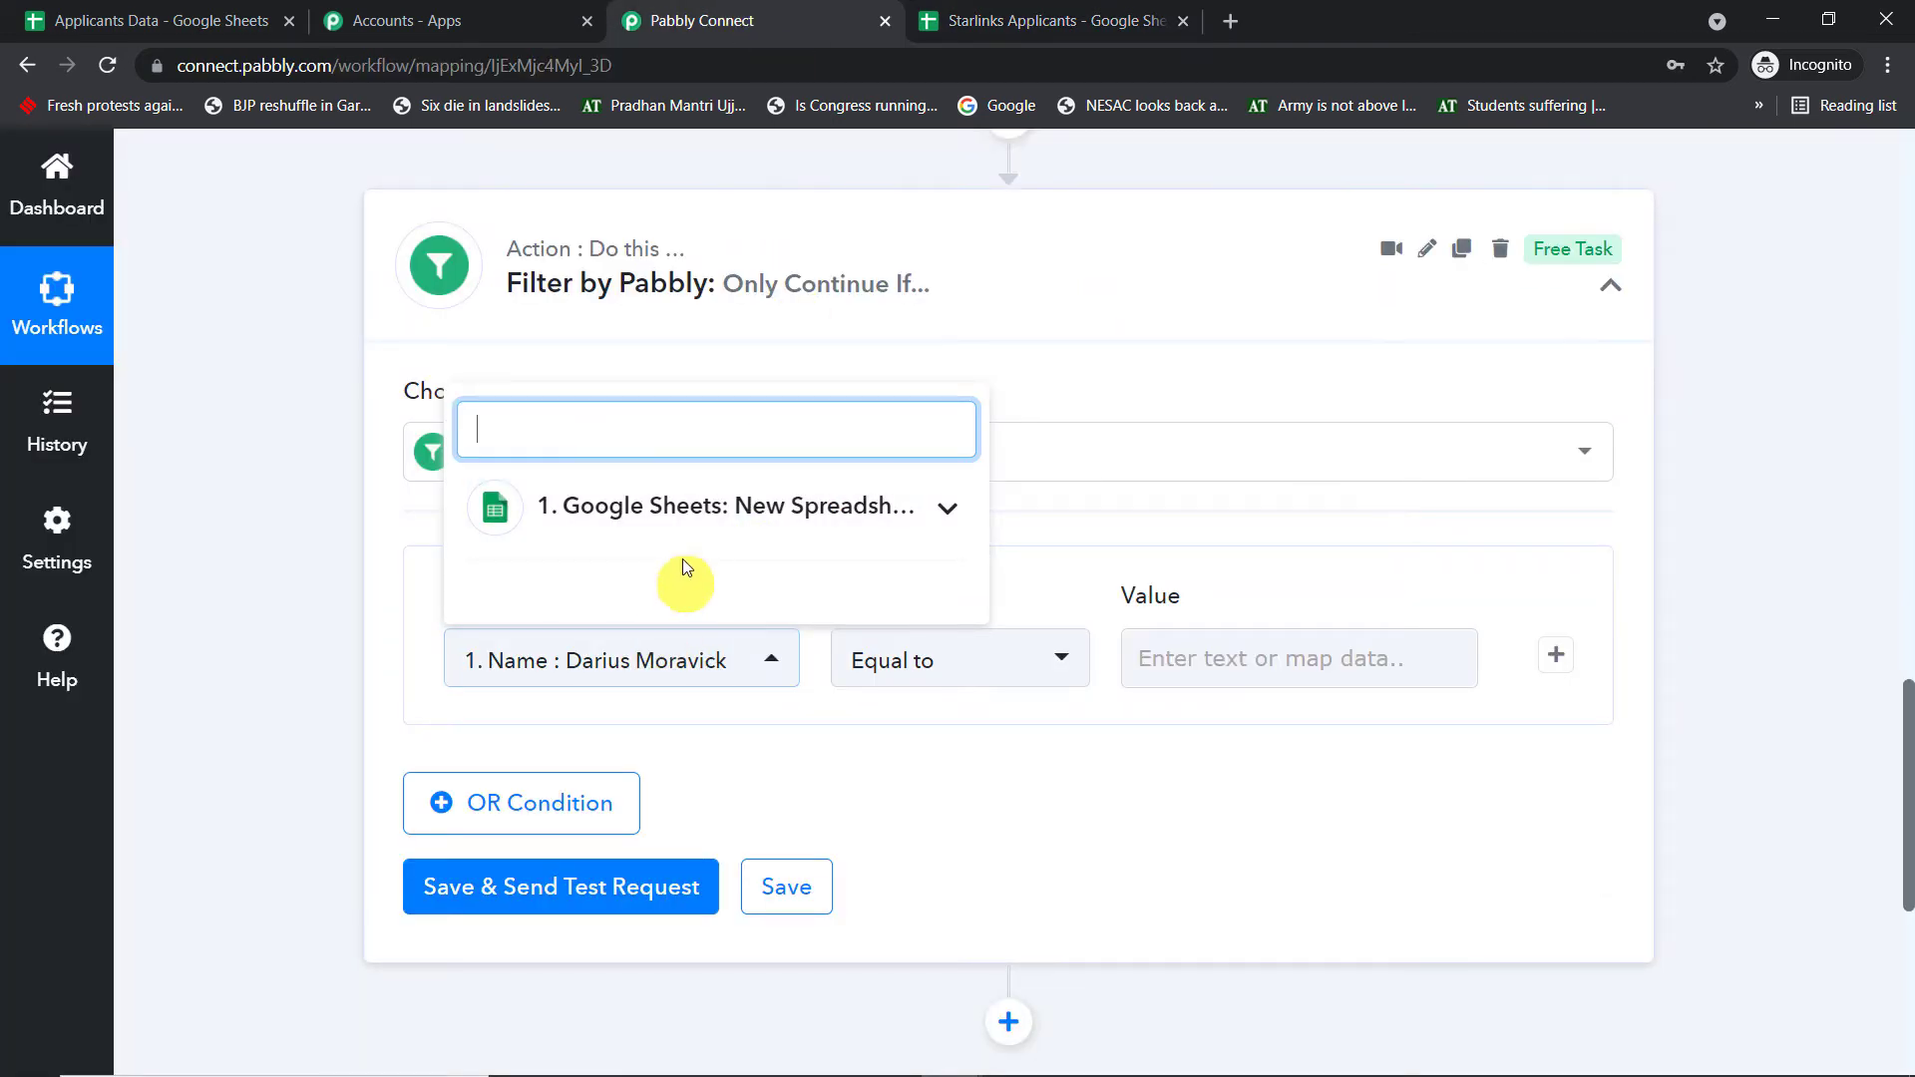
{"action": "left_click", "coordinate": [686, 504]}
{"action": "scroll", "coordinate": [719, 672], "scroll_direction": "down", "scroll_amount": 1}
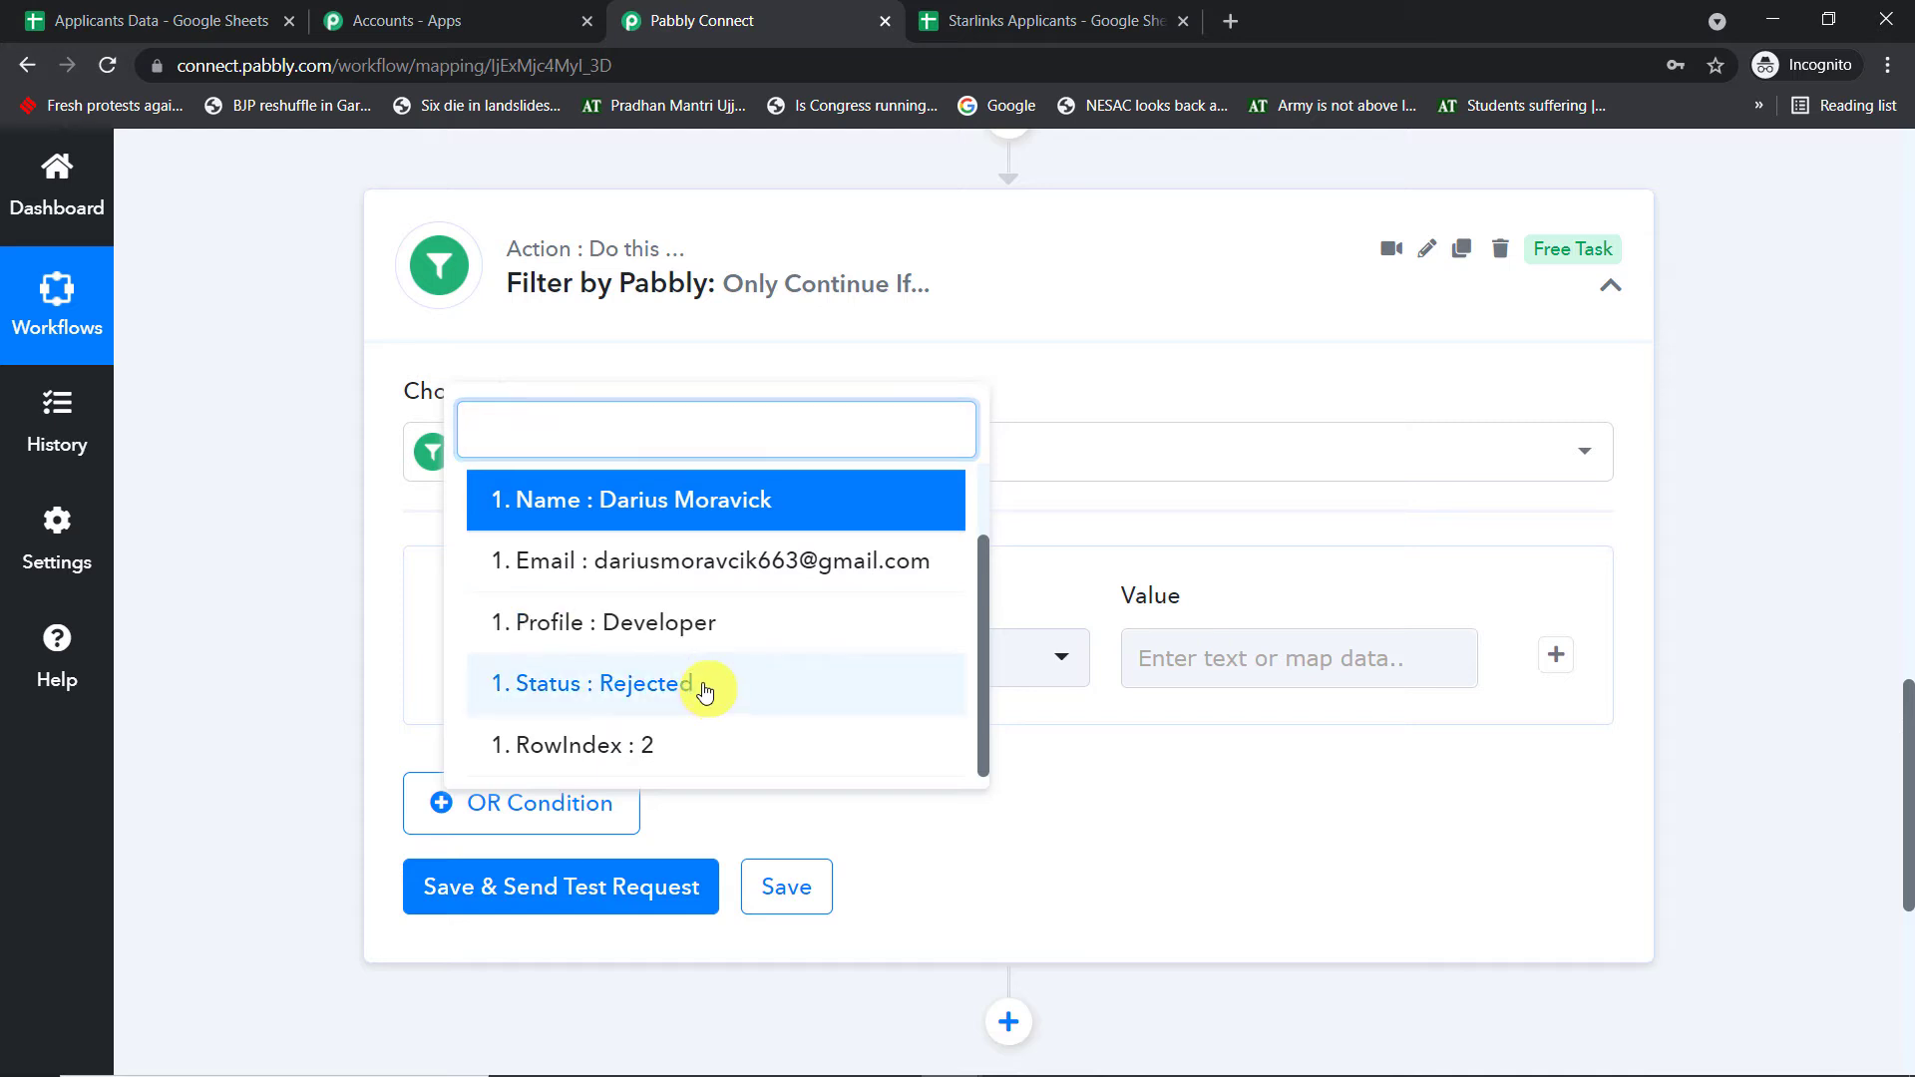
{"action": "left_click", "coordinate": [706, 685]}
{"action": "left_click", "coordinate": [933, 653]}
{"action": "left_click", "coordinate": [974, 434]}
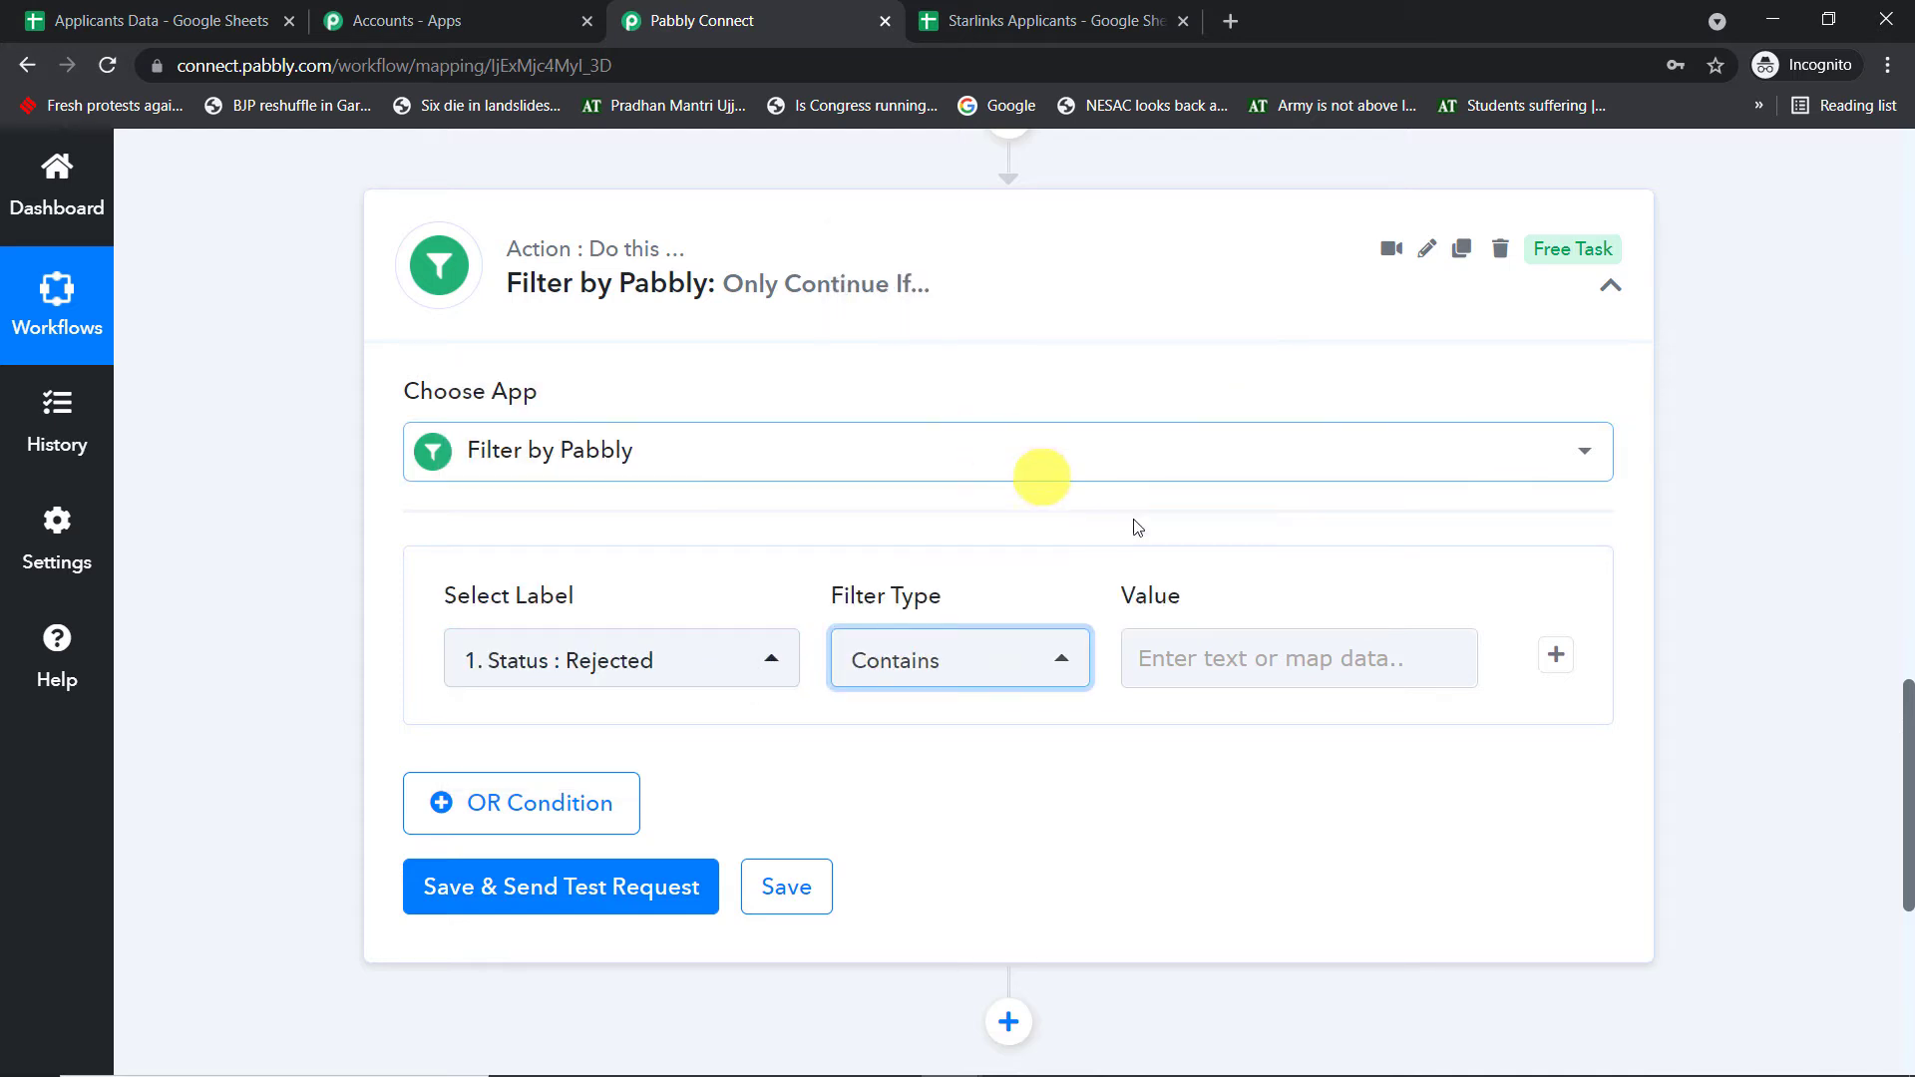
- Copy Rejected from the response and paste it as the filter value
{"action": "scroll", "coordinate": [1595, 522], "scroll_direction": "up", "scroll_amount": 7}
{"action": "double_click", "coordinate": [1056, 590]}
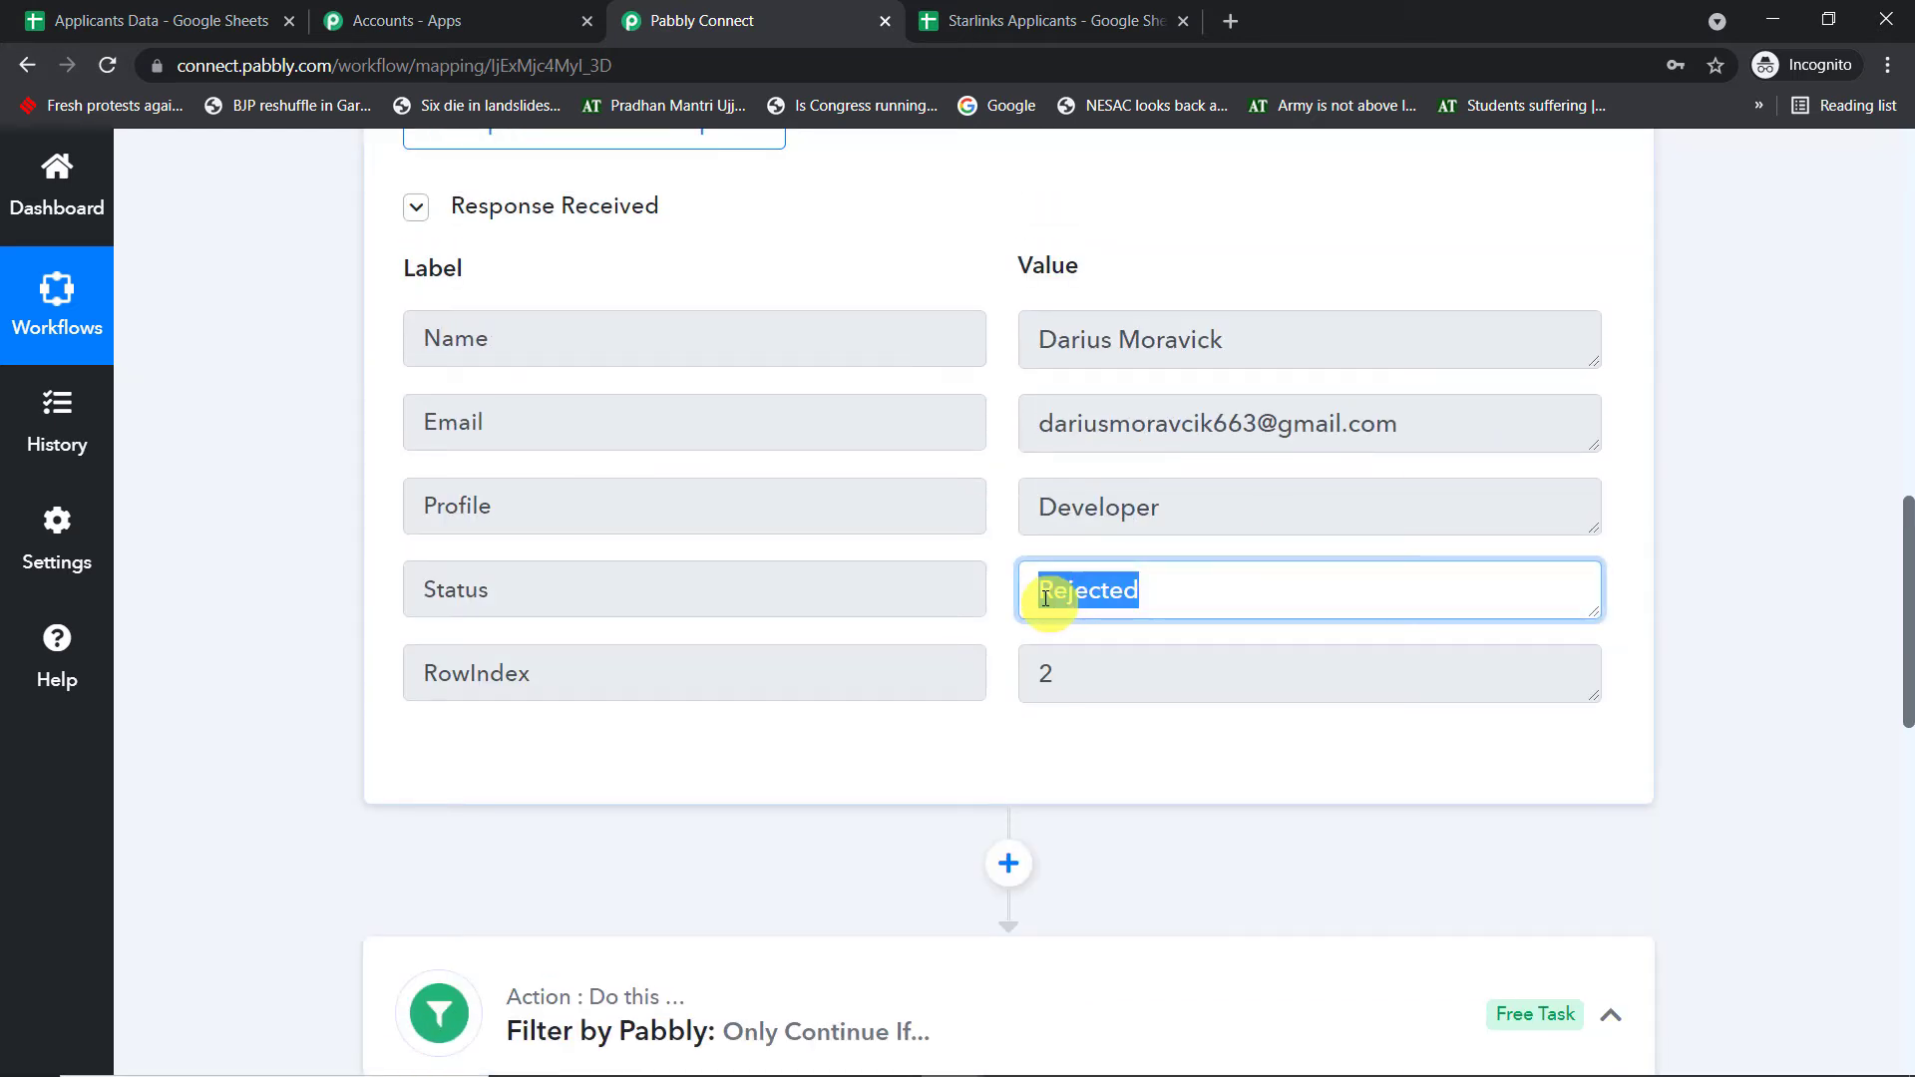
{"action": "right_click", "coordinate": [1050, 594]}
{"action": "left_click", "coordinate": [1094, 616]}
{"action": "scroll", "coordinate": [1244, 603], "scroll_direction": "down", "scroll_amount": 5}
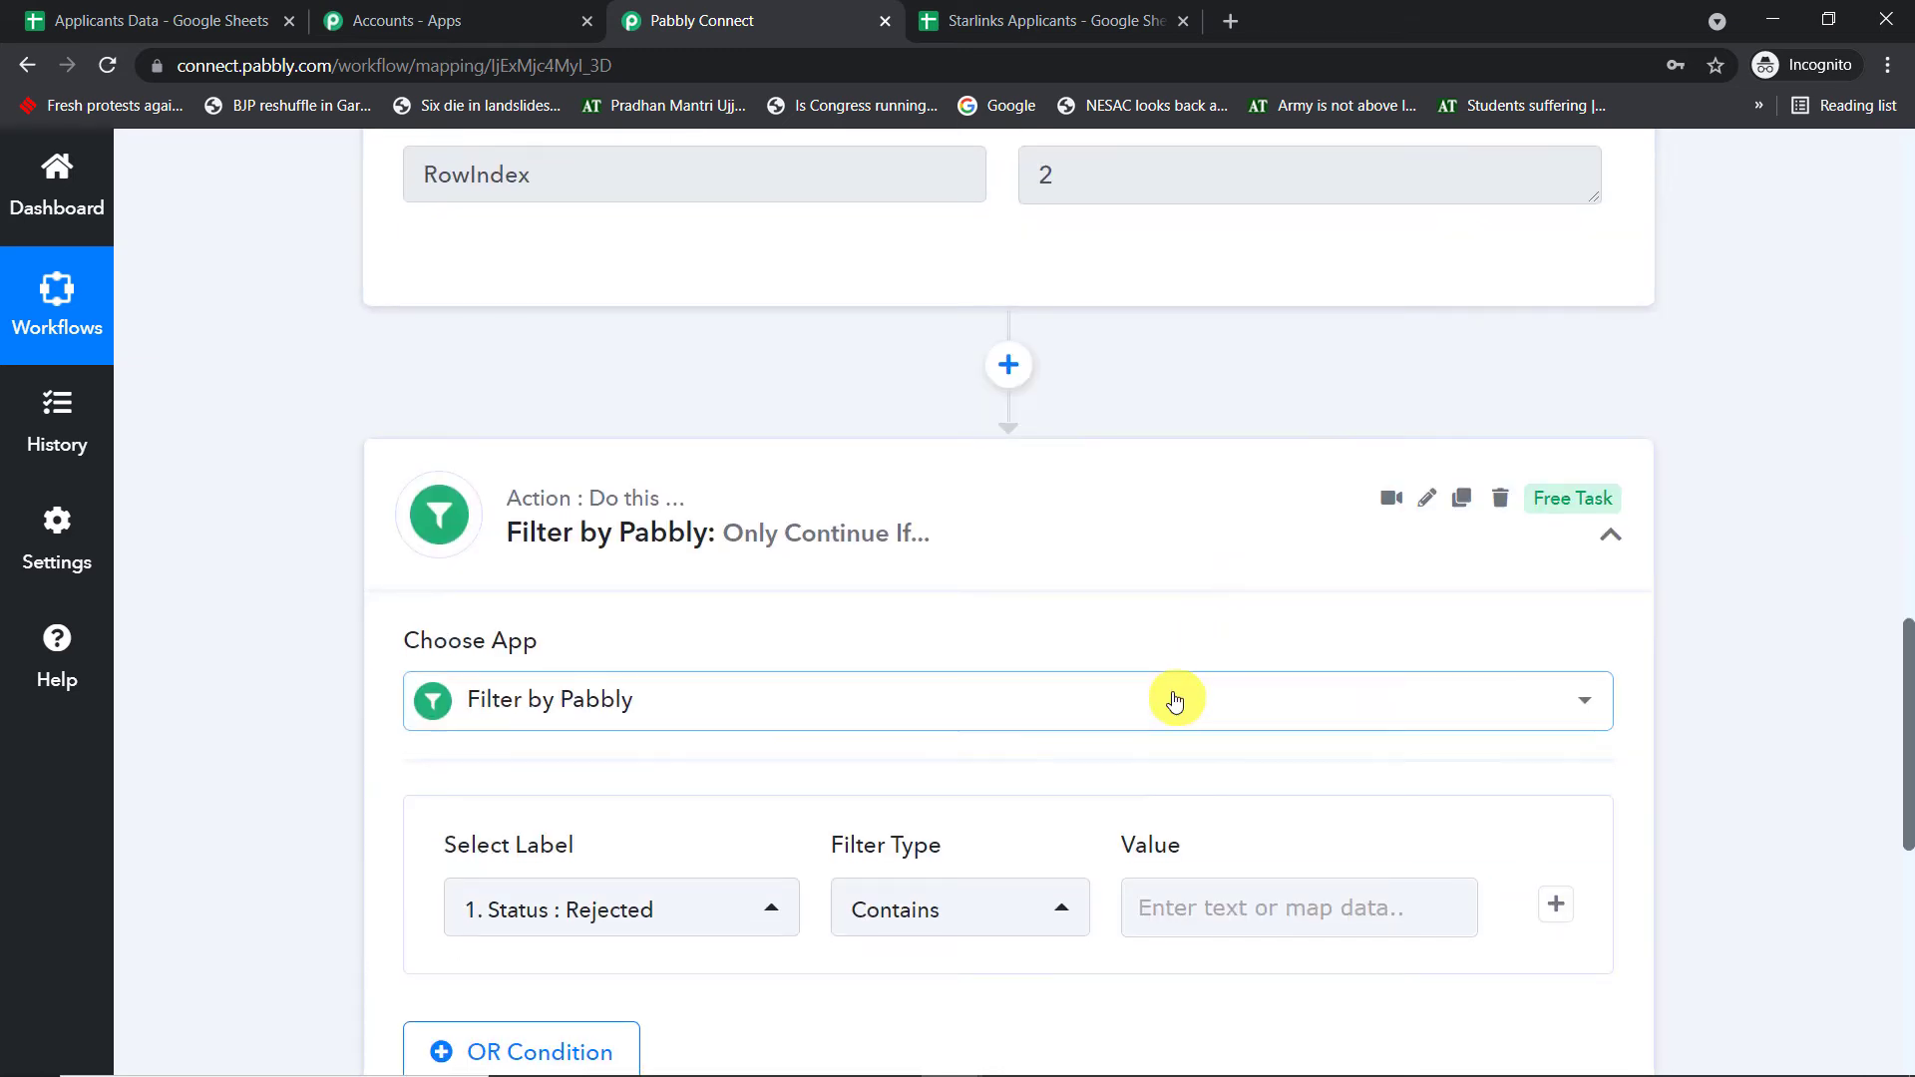
{"action": "scroll", "coordinate": [1193, 649], "scroll_direction": "down", "scroll_amount": 2}
{"action": "left_click", "coordinate": [1193, 649]}
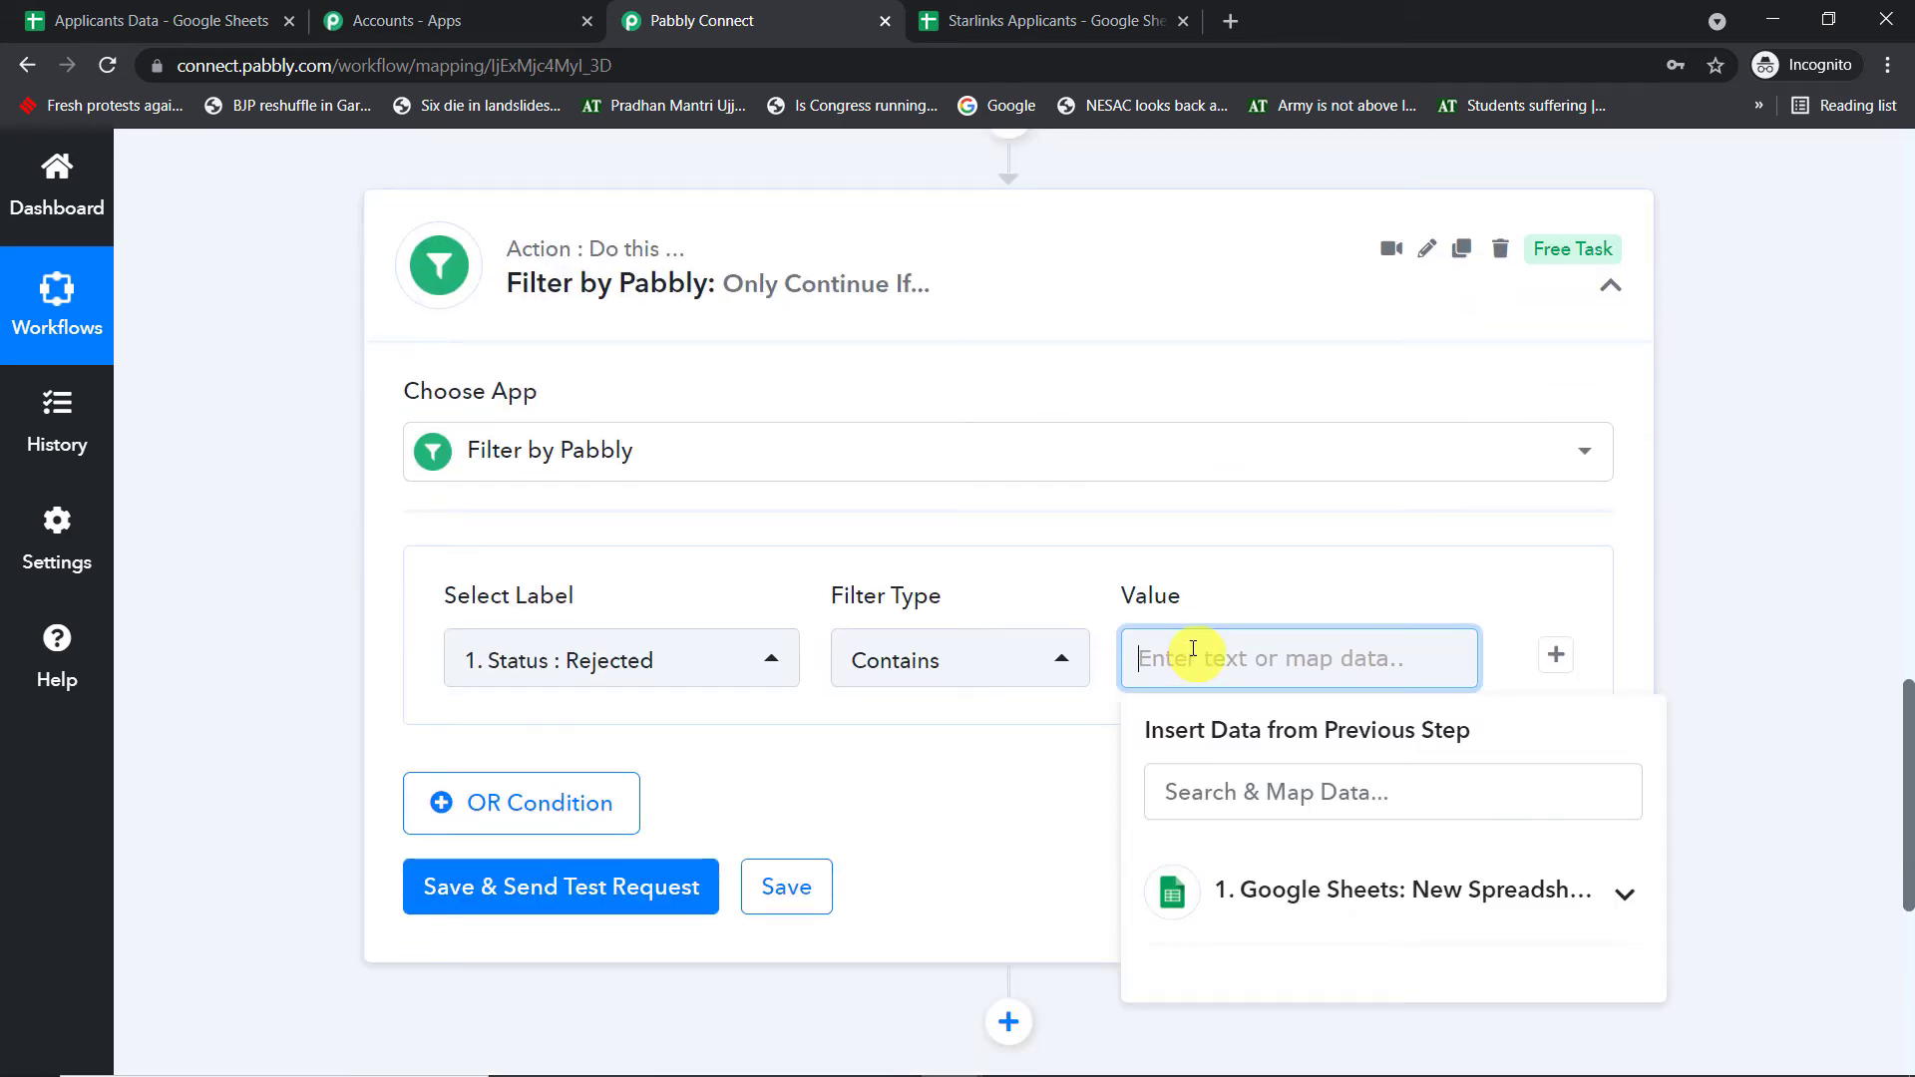
{"action": "key", "text": "ctrl+v"}
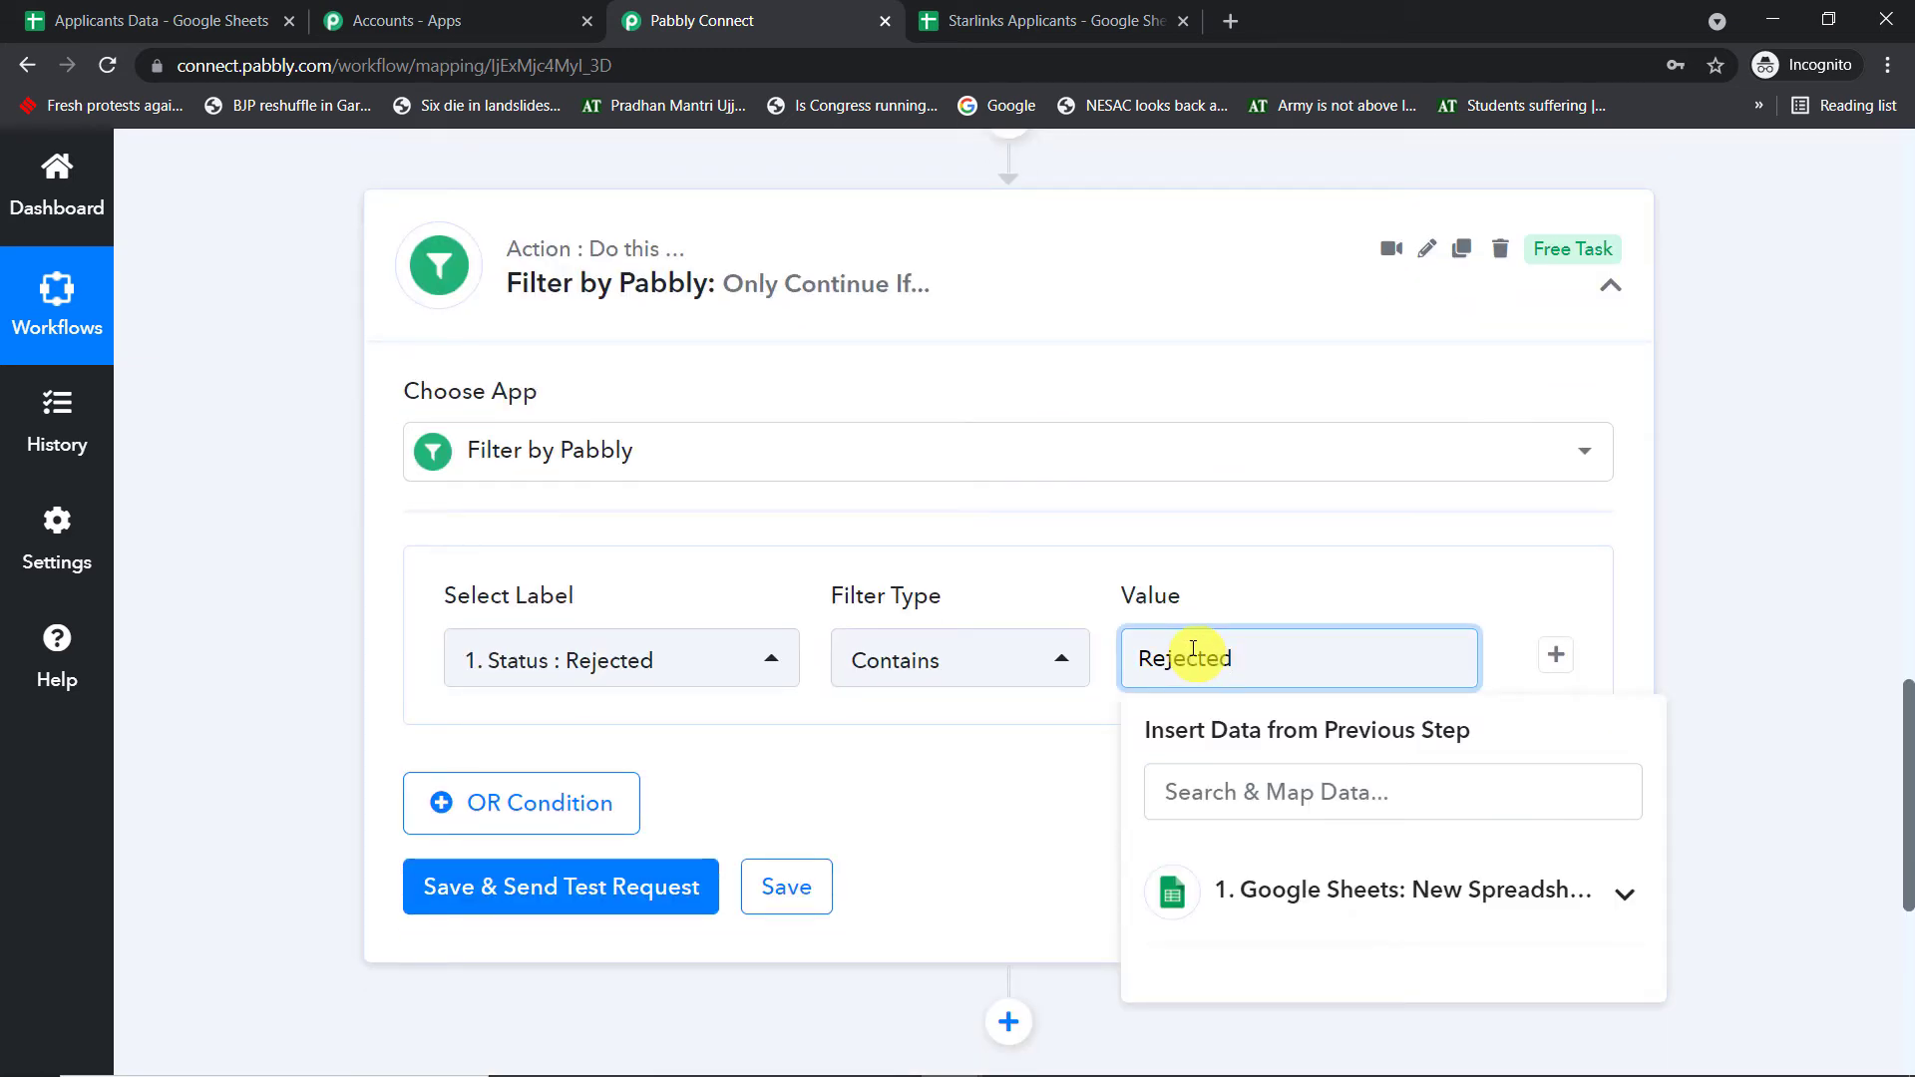
{"action": "left_click", "coordinate": [1668, 521]}
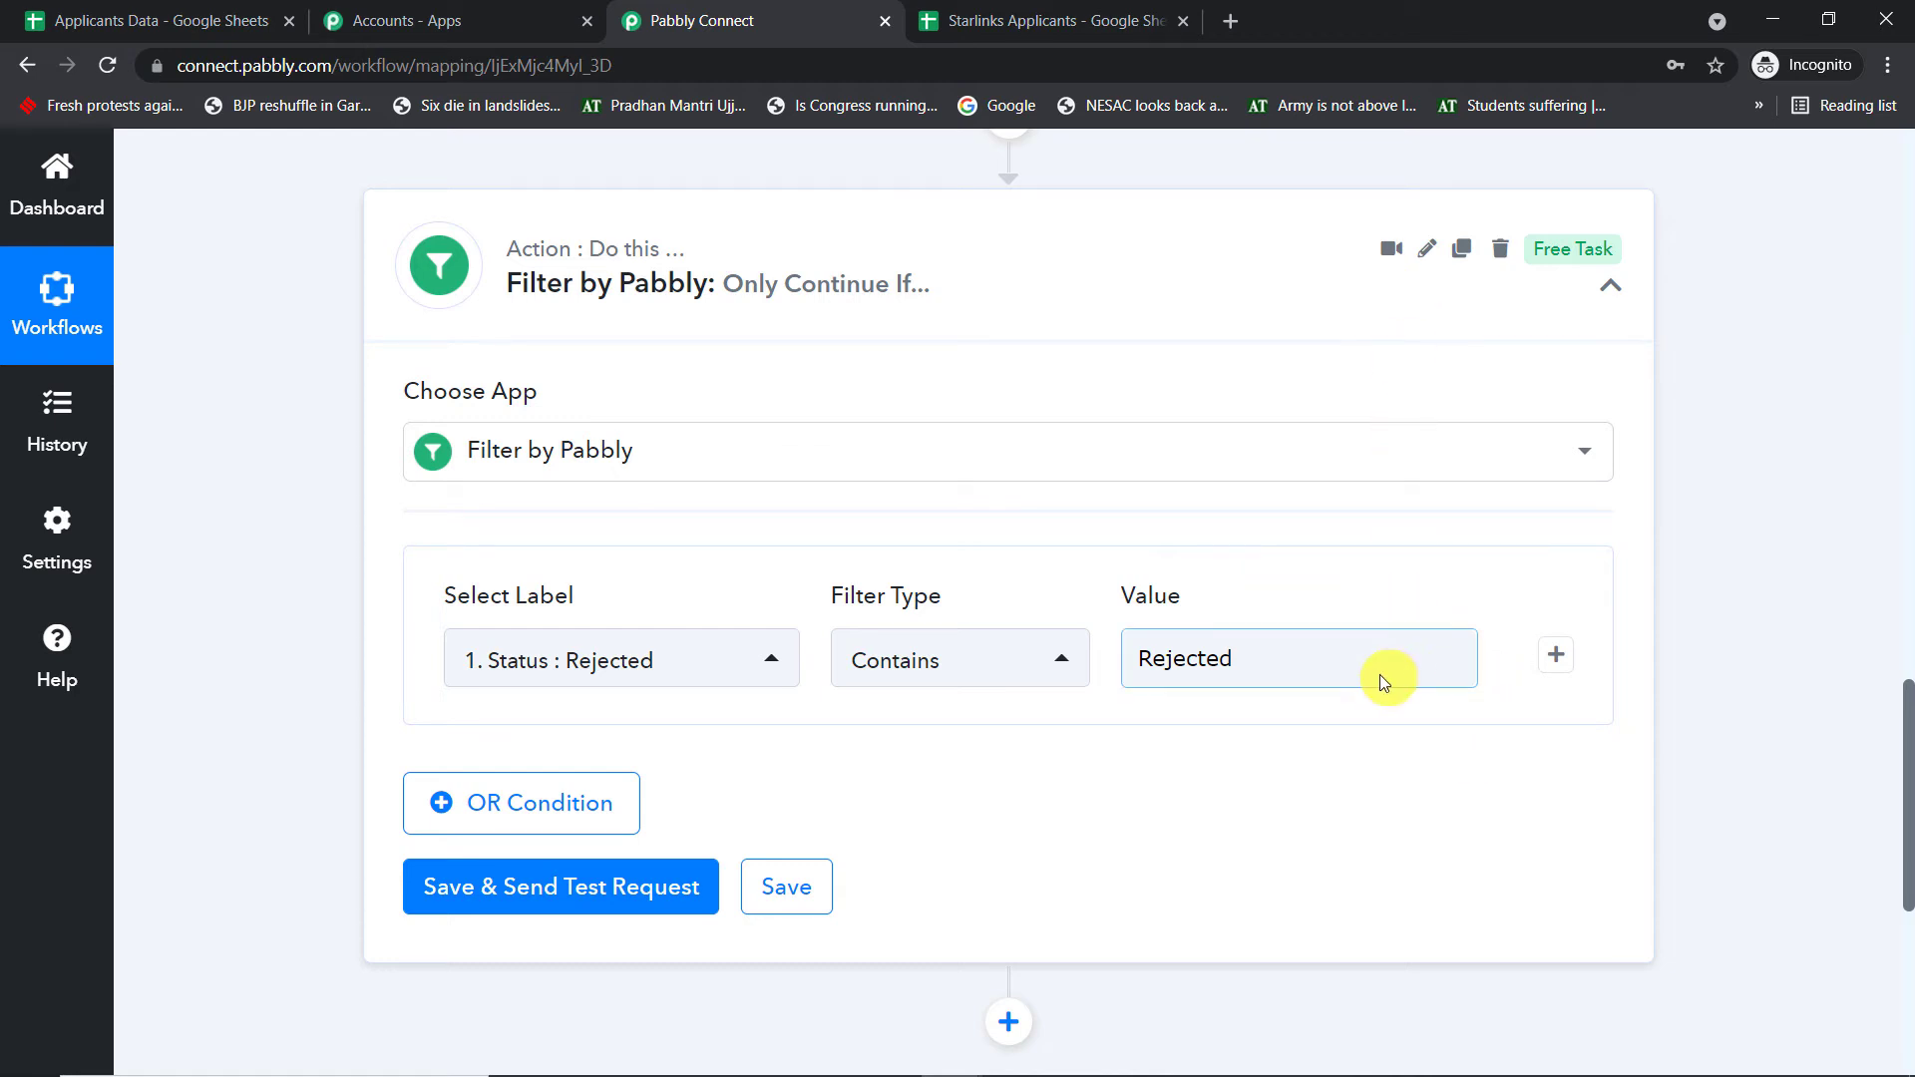
- Save and test the filter, confirming it reports Condition is true
{"action": "scroll", "coordinate": [1380, 678], "scroll_direction": "down", "scroll_amount": 1}
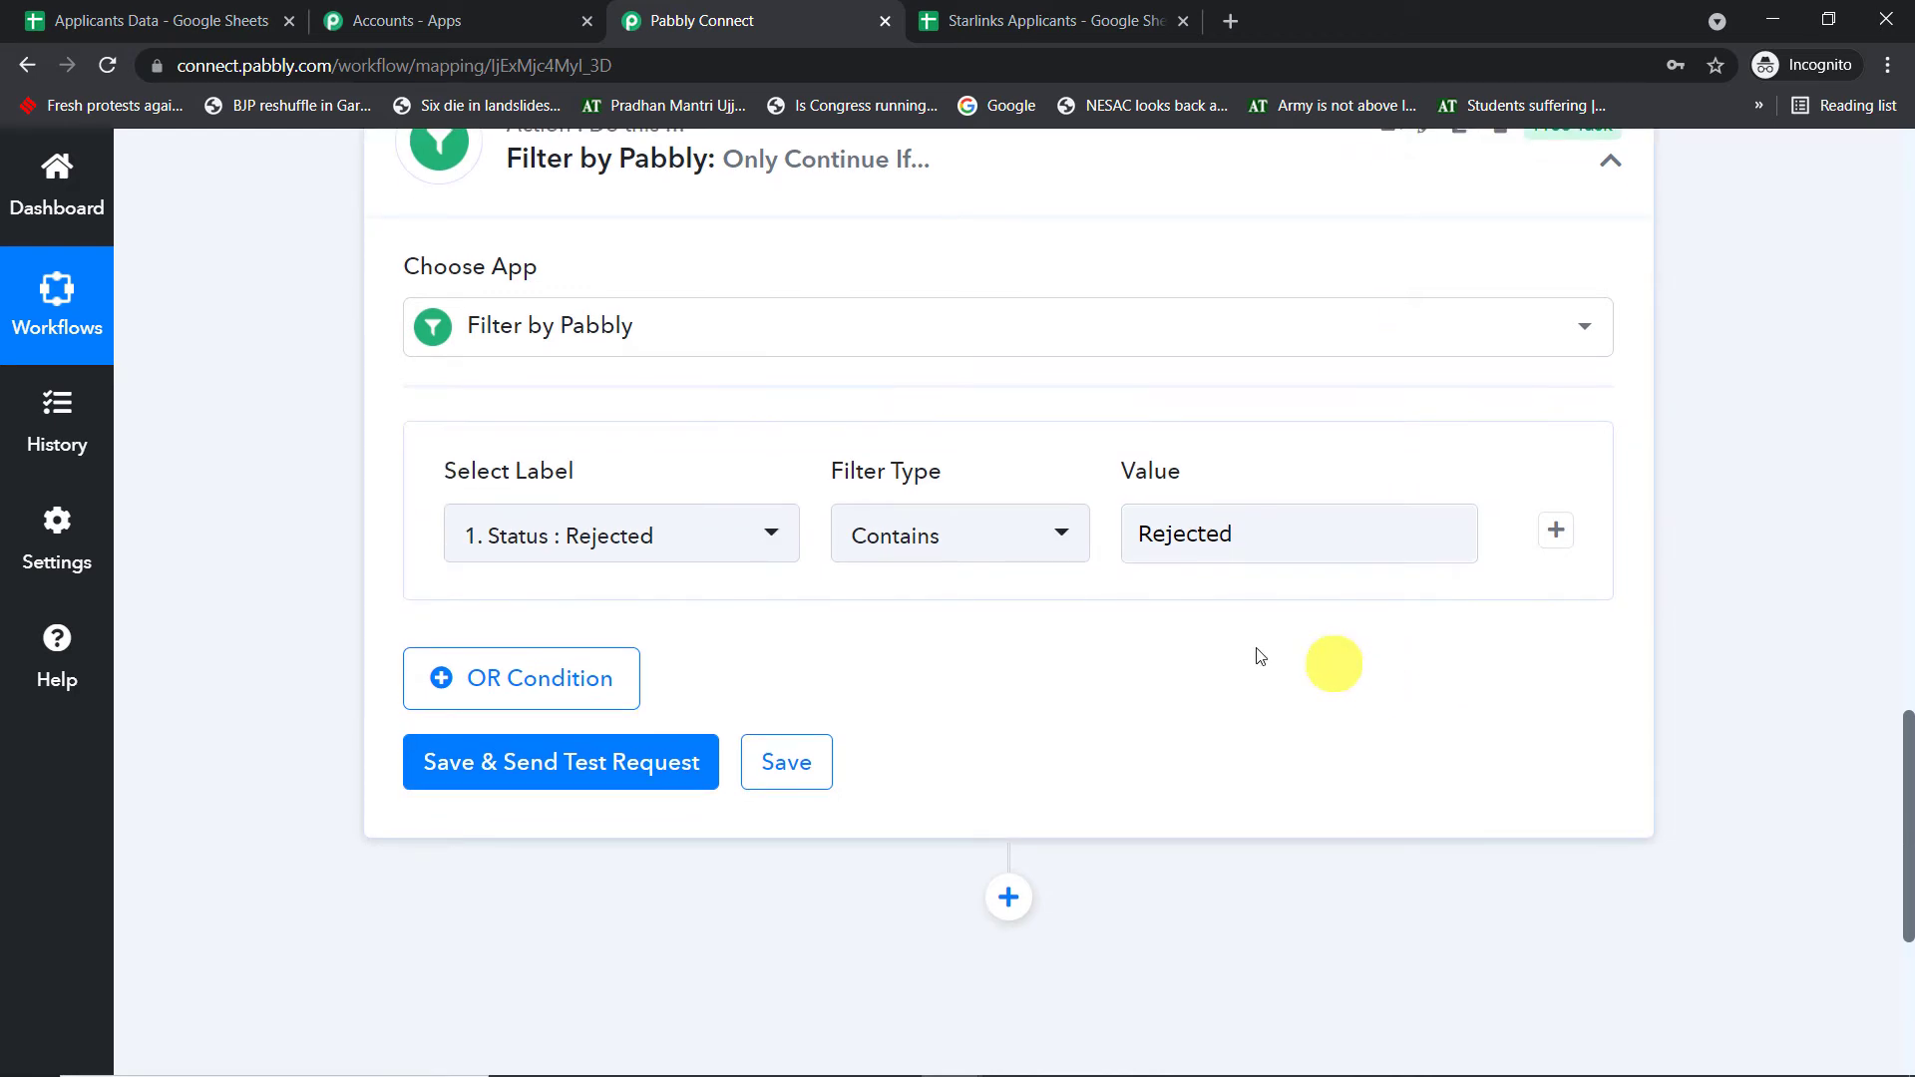
{"action": "left_click", "coordinate": [457, 780]}
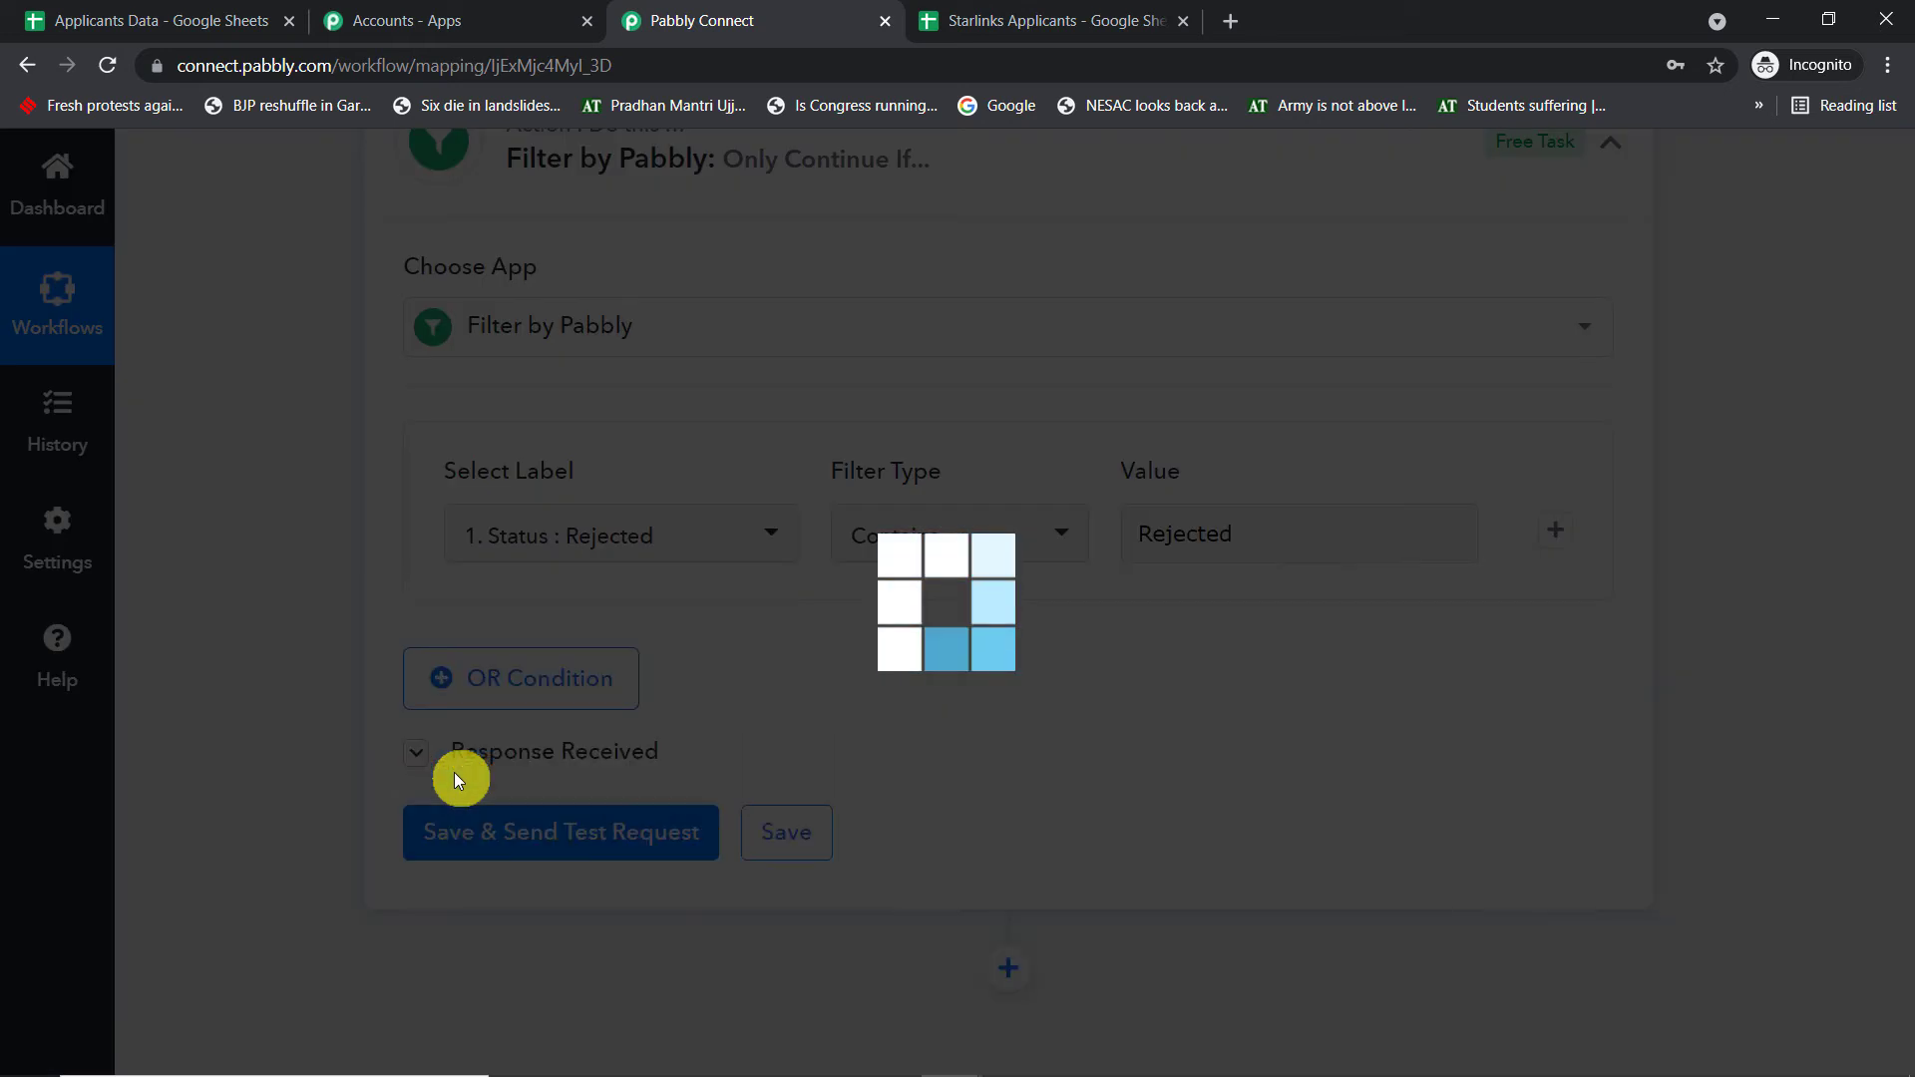
{"action": "scroll", "coordinate": [1177, 752], "scroll_direction": "down", "scroll_amount": 2}
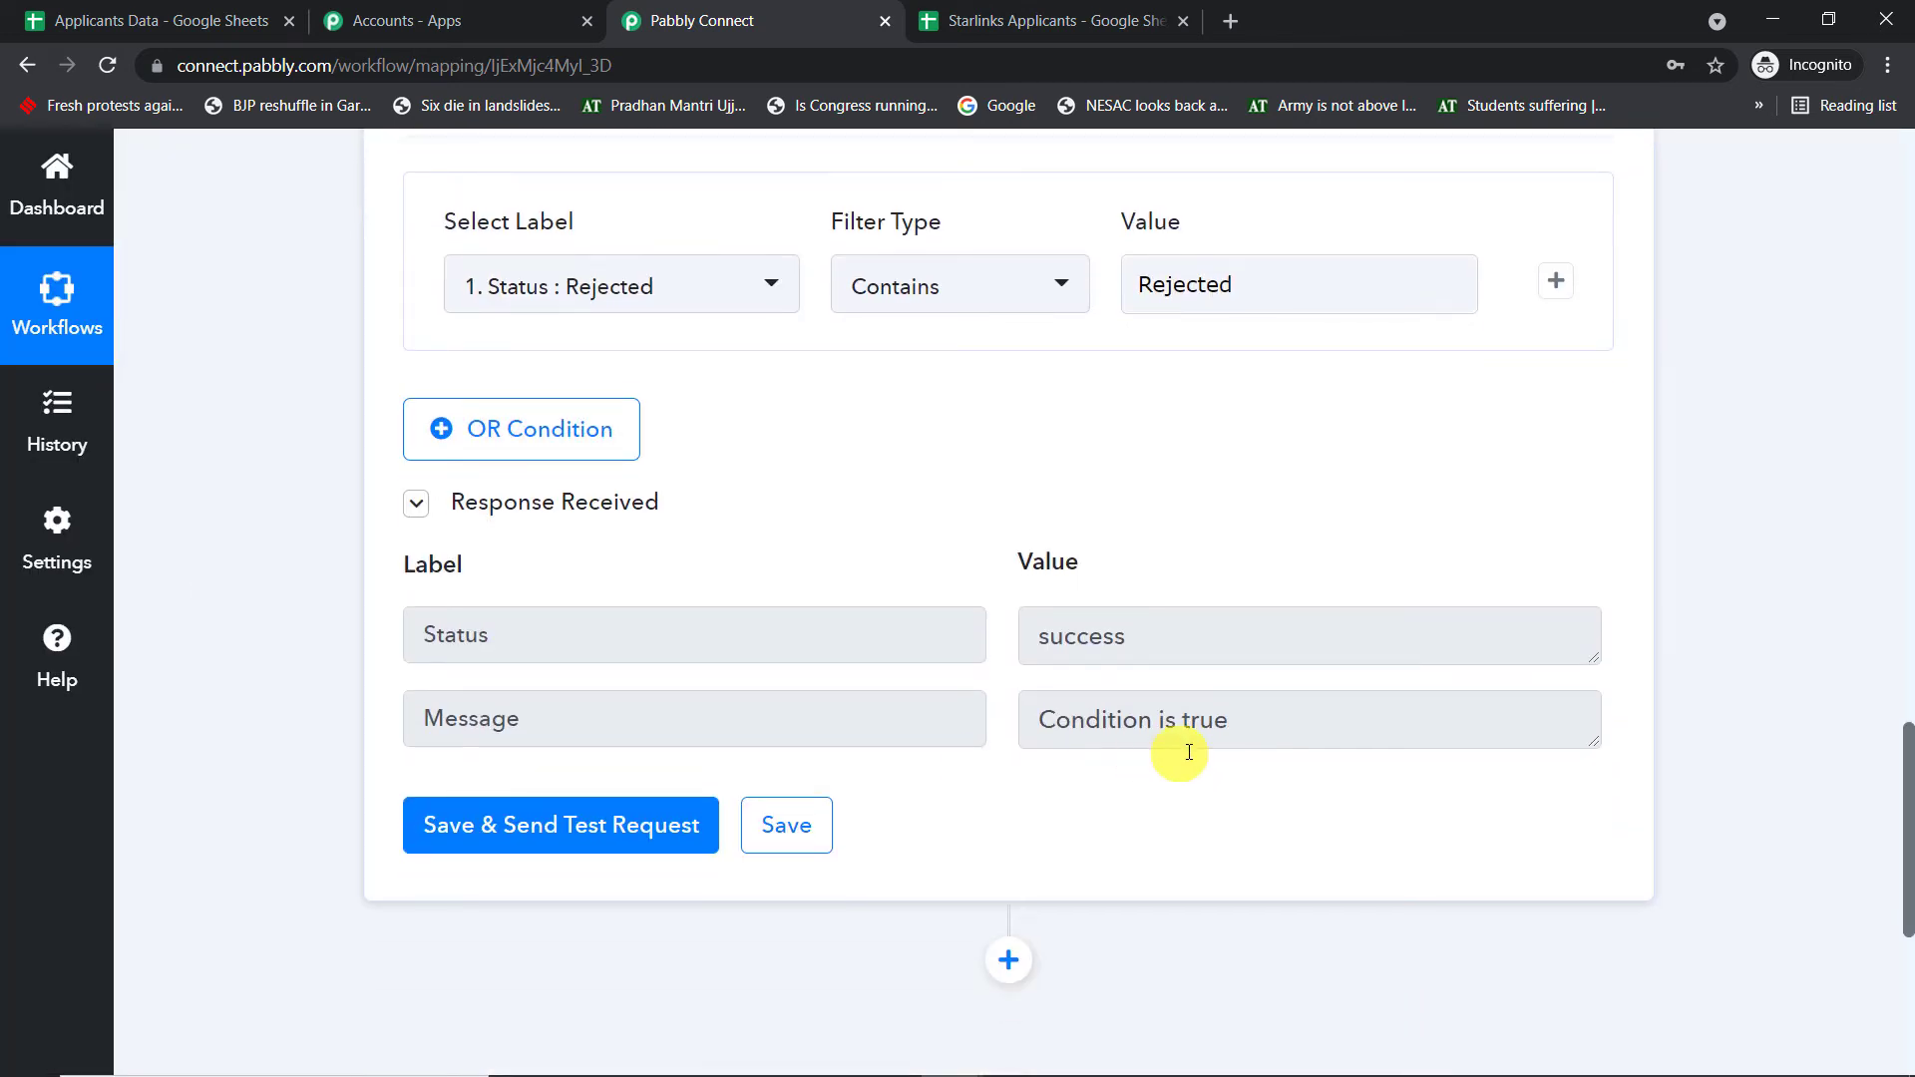
{"action": "left_click", "coordinate": [1075, 740]}
{"action": "left_click", "coordinate": [1103, 634]}
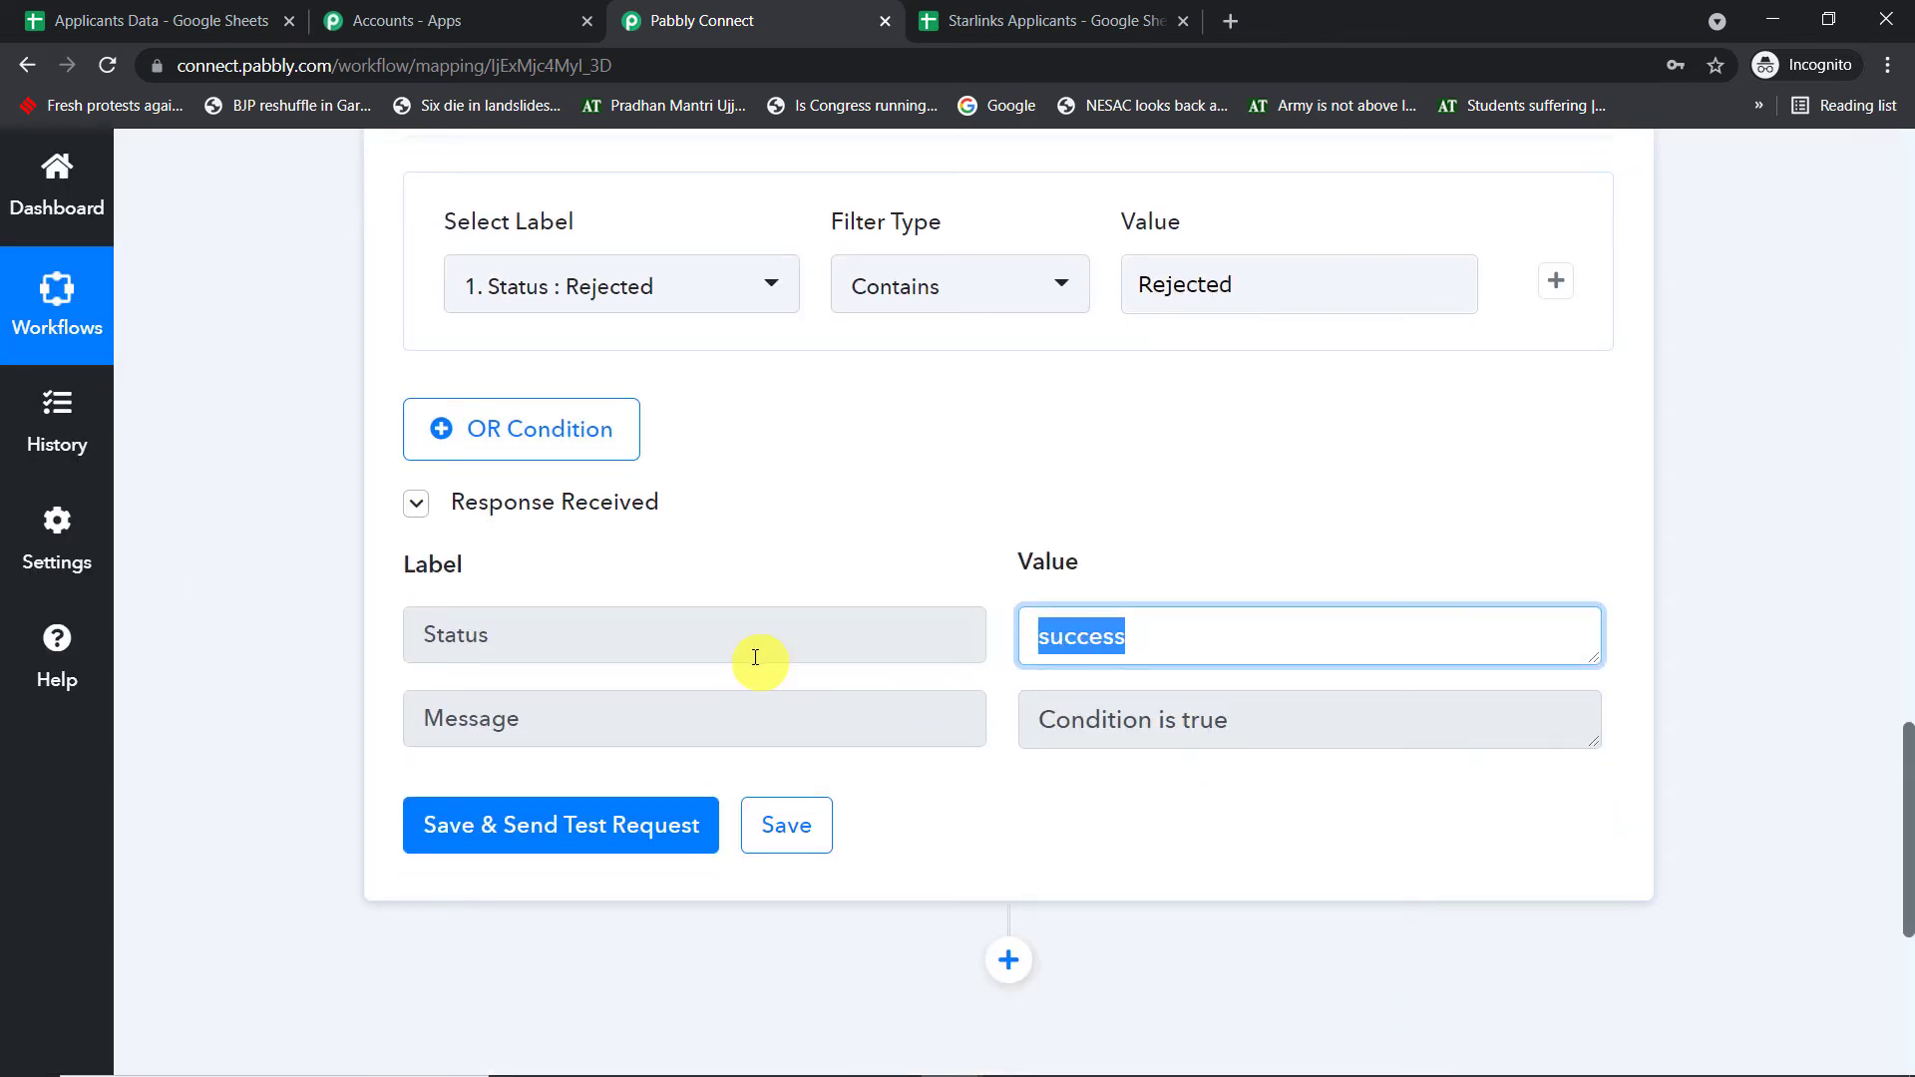
{"action": "scroll", "coordinate": [755, 658], "scroll_direction": "down", "scroll_amount": 5}
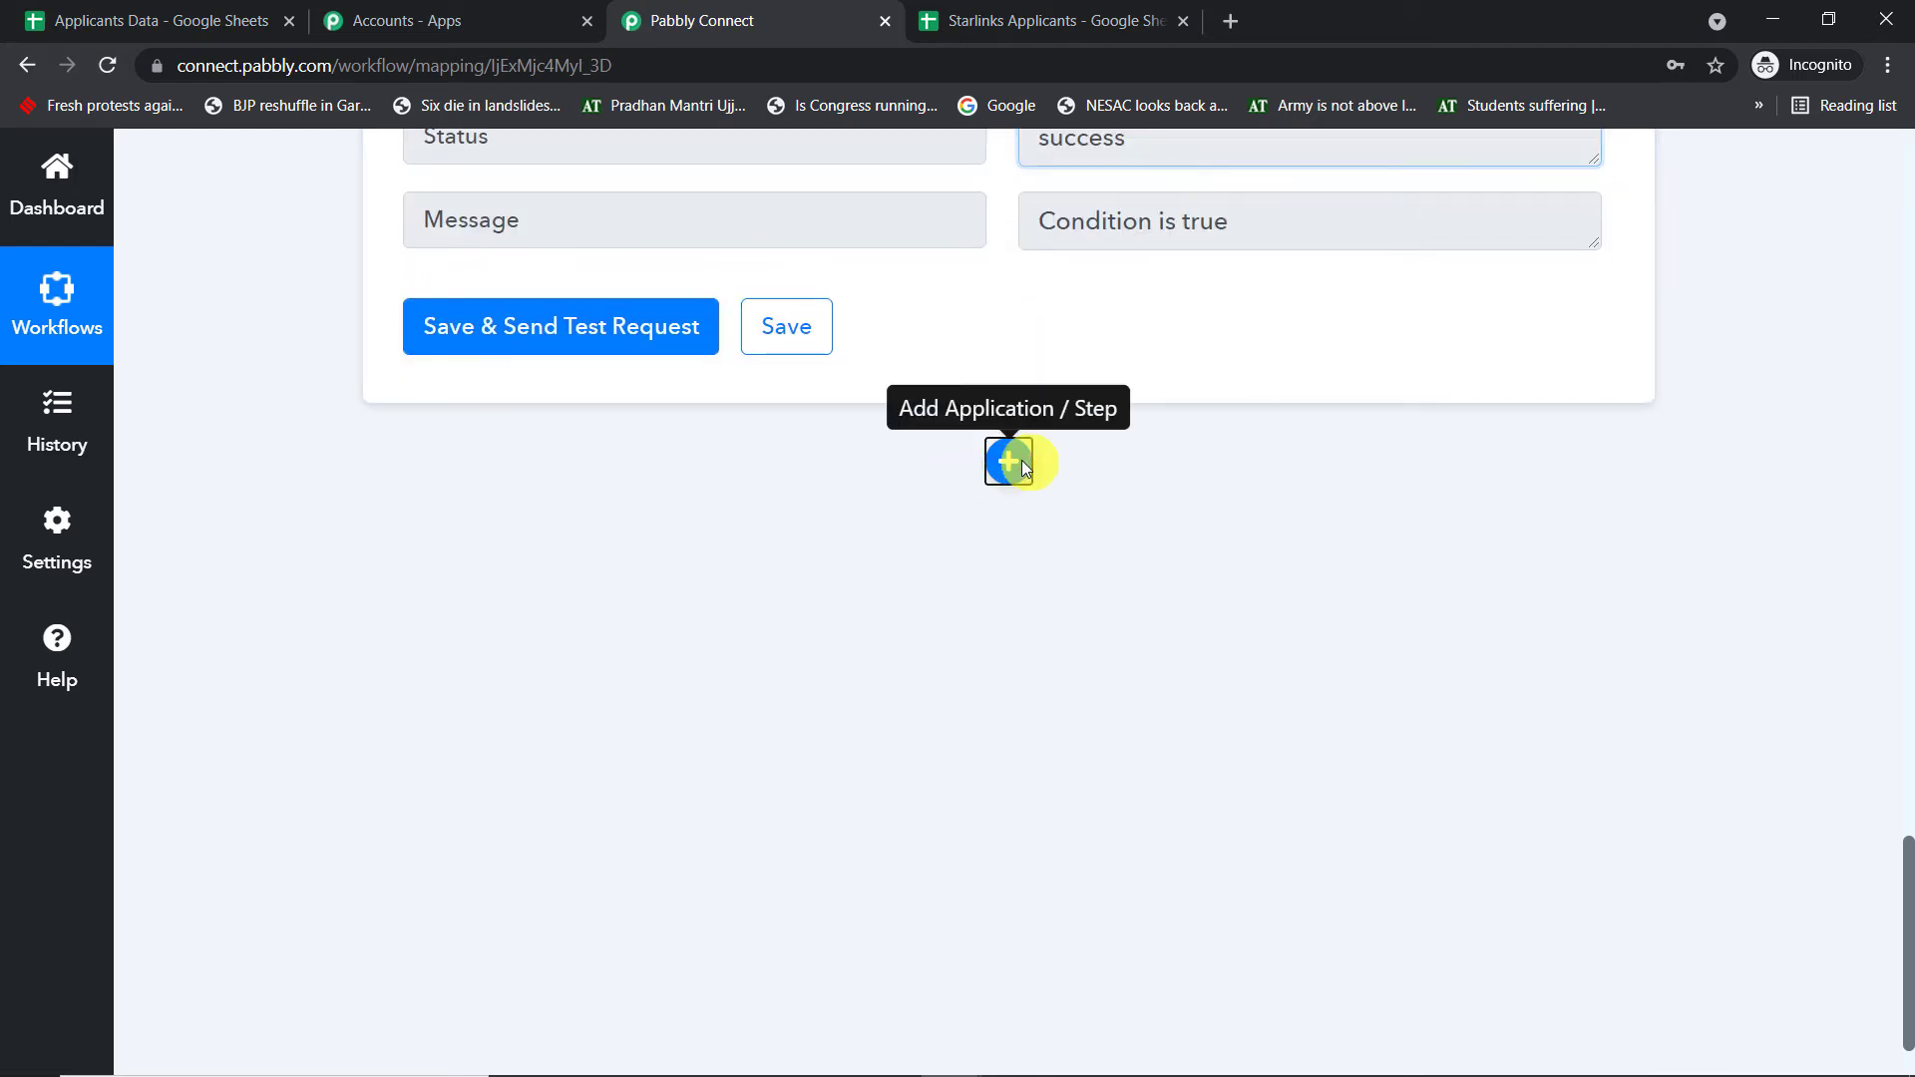
- Add a Gmail step with the Send an Email action event and start its account connection
{"action": "left_click", "coordinate": [1010, 467]}
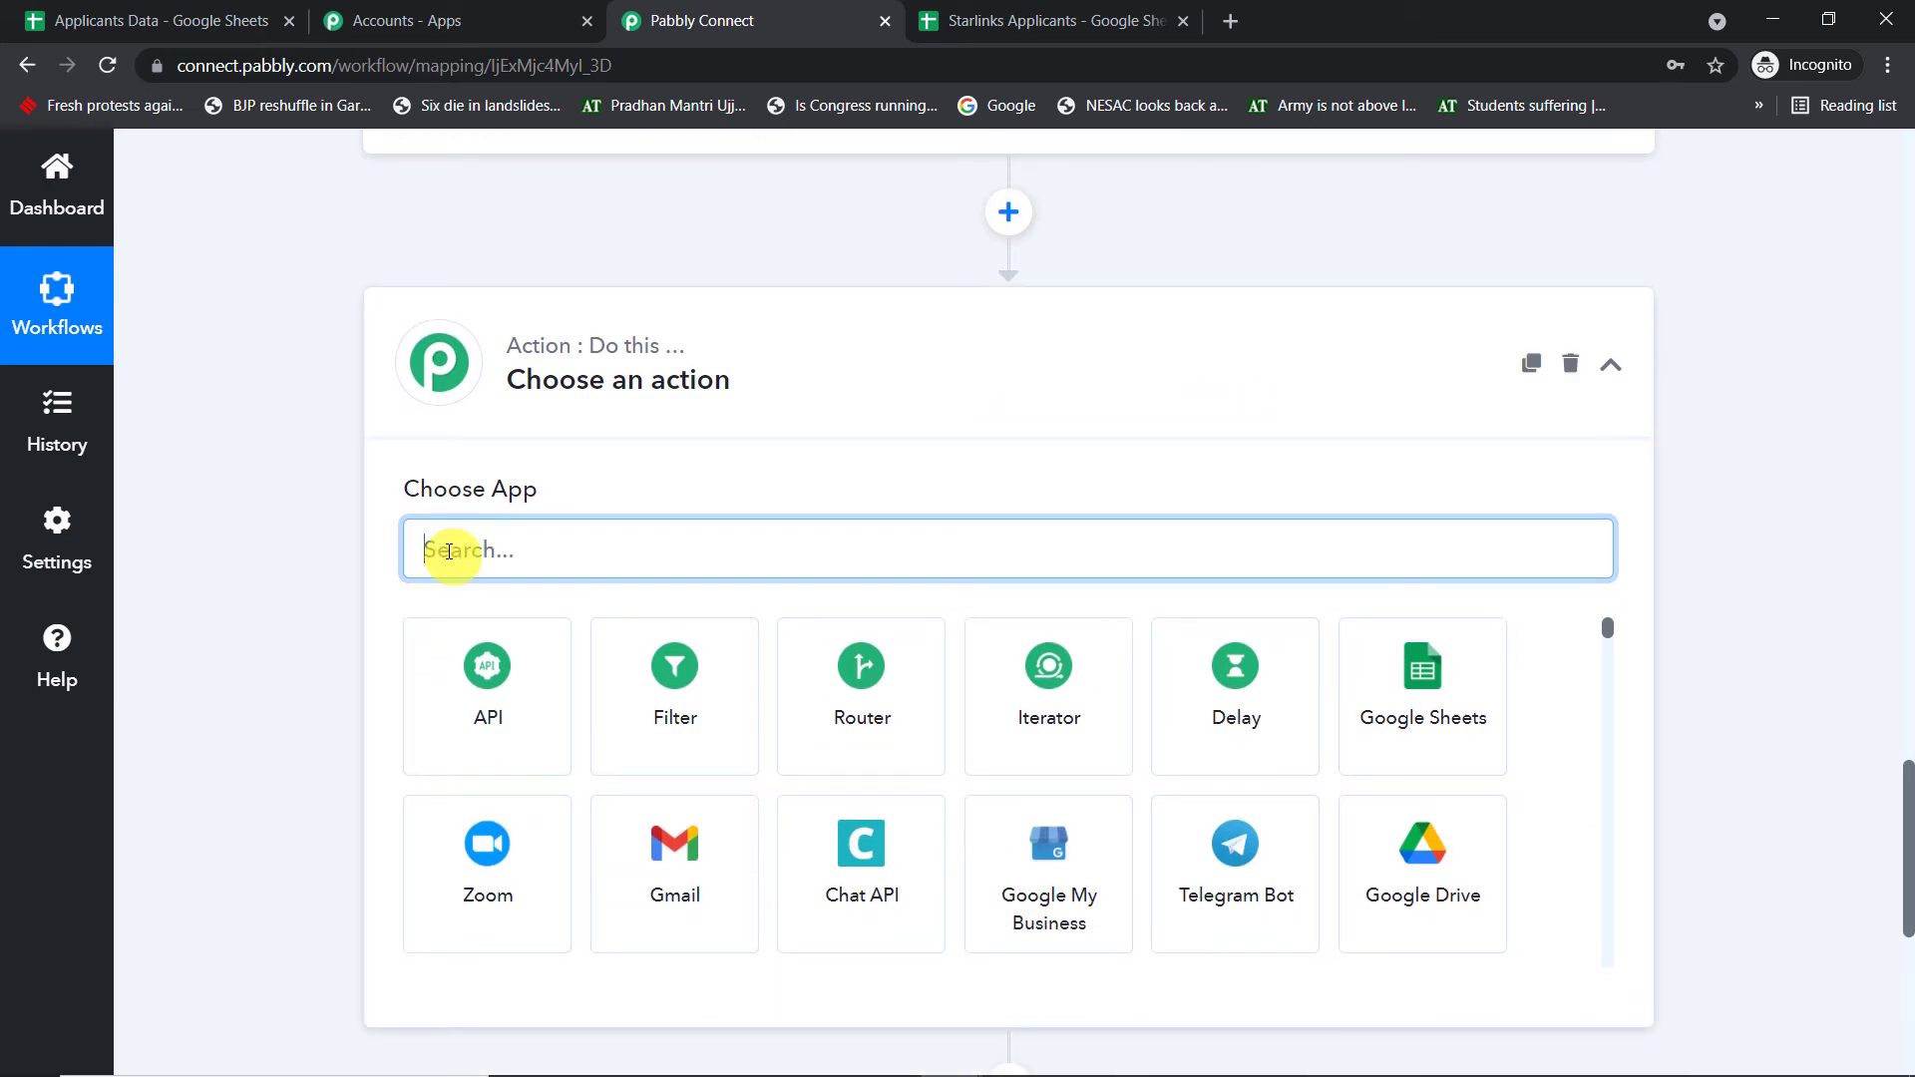
{"action": "type", "text": "gma"}
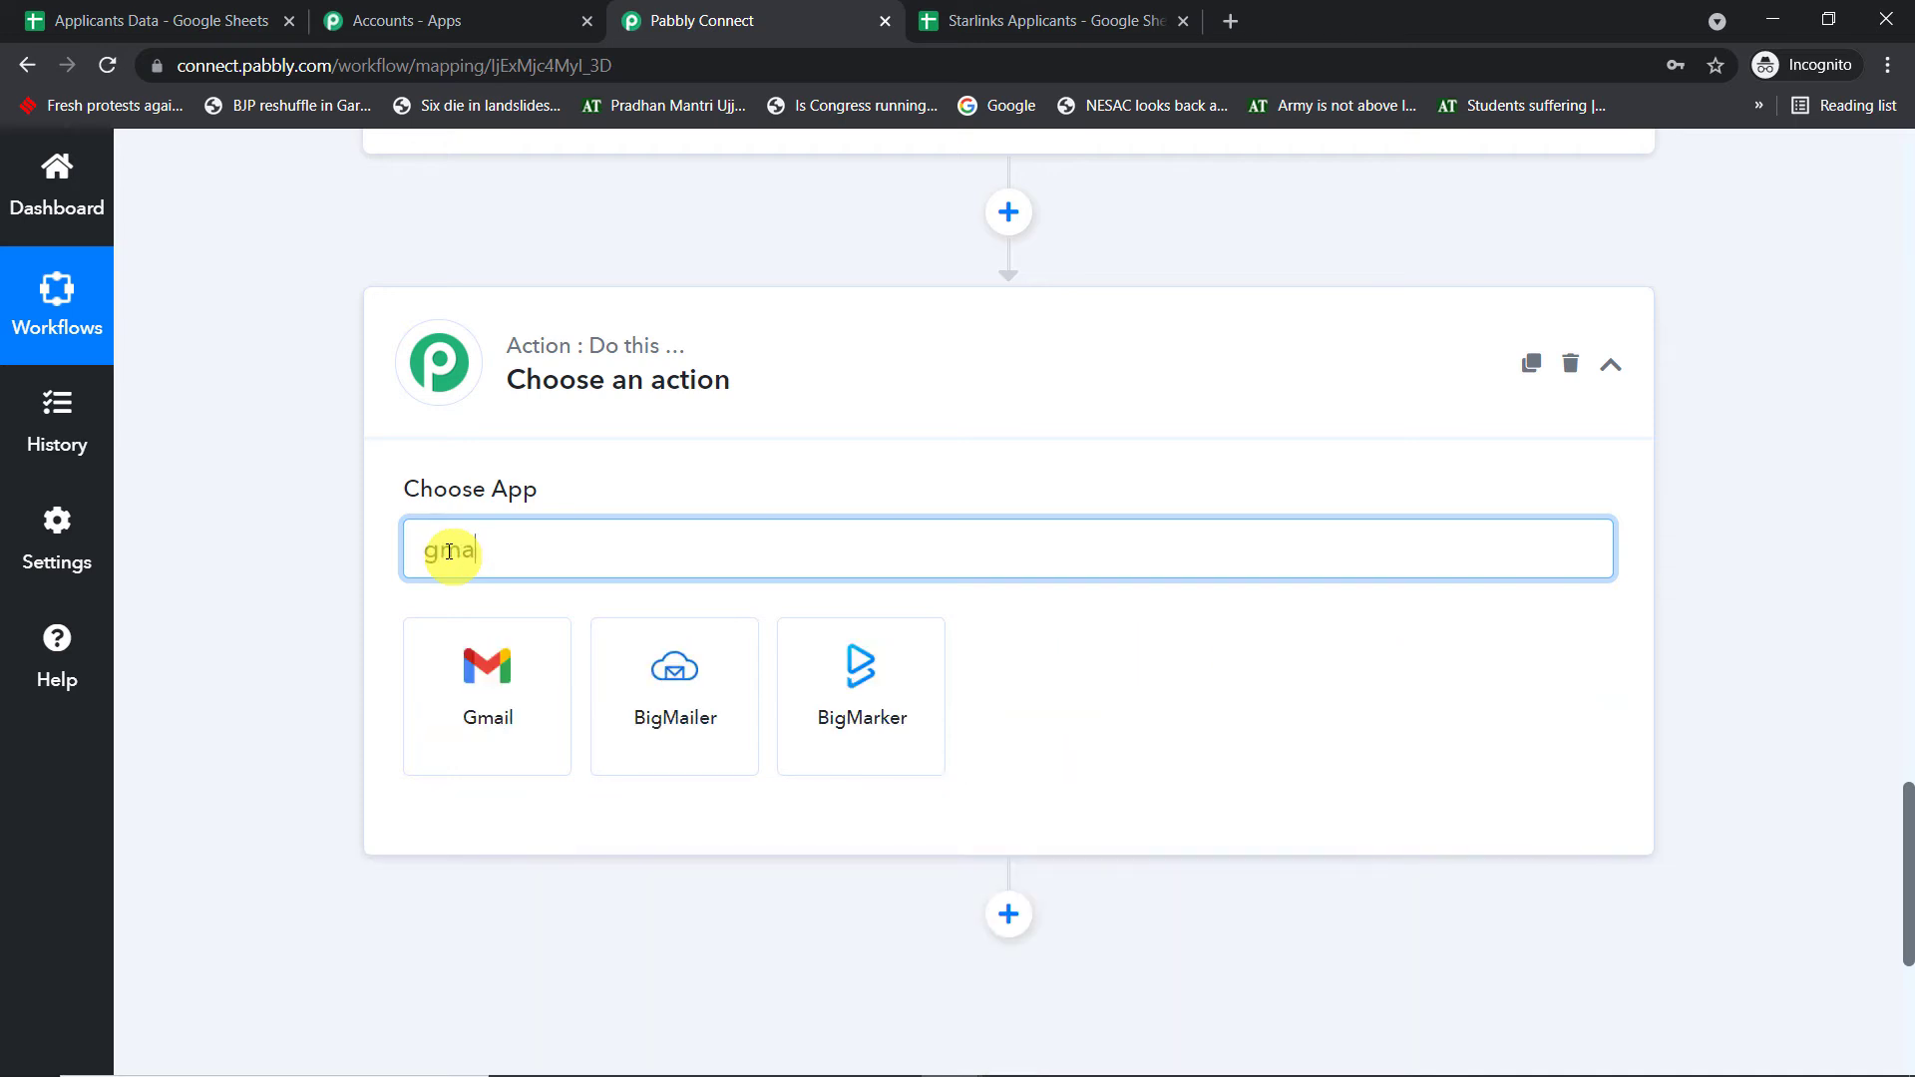
{"action": "type", "text": "il"}
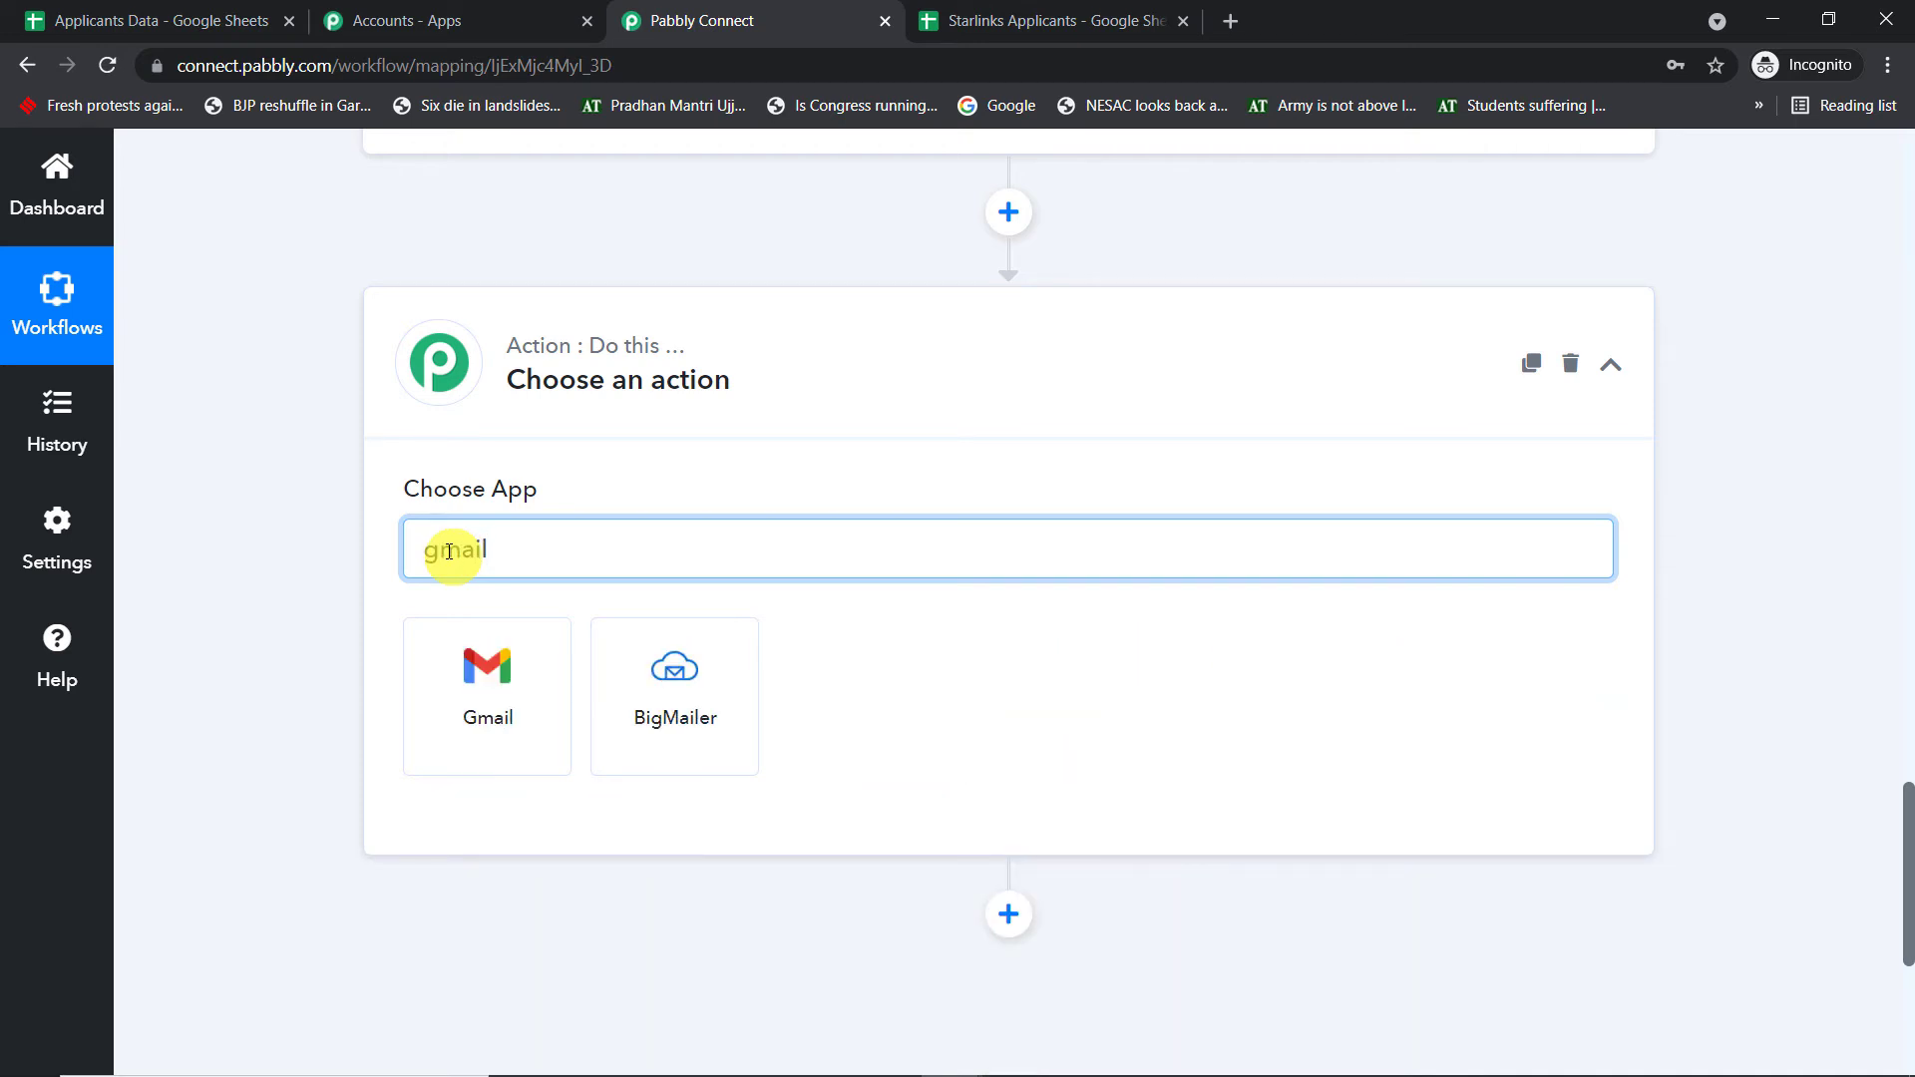
{"action": "left_click", "coordinate": [502, 658]}
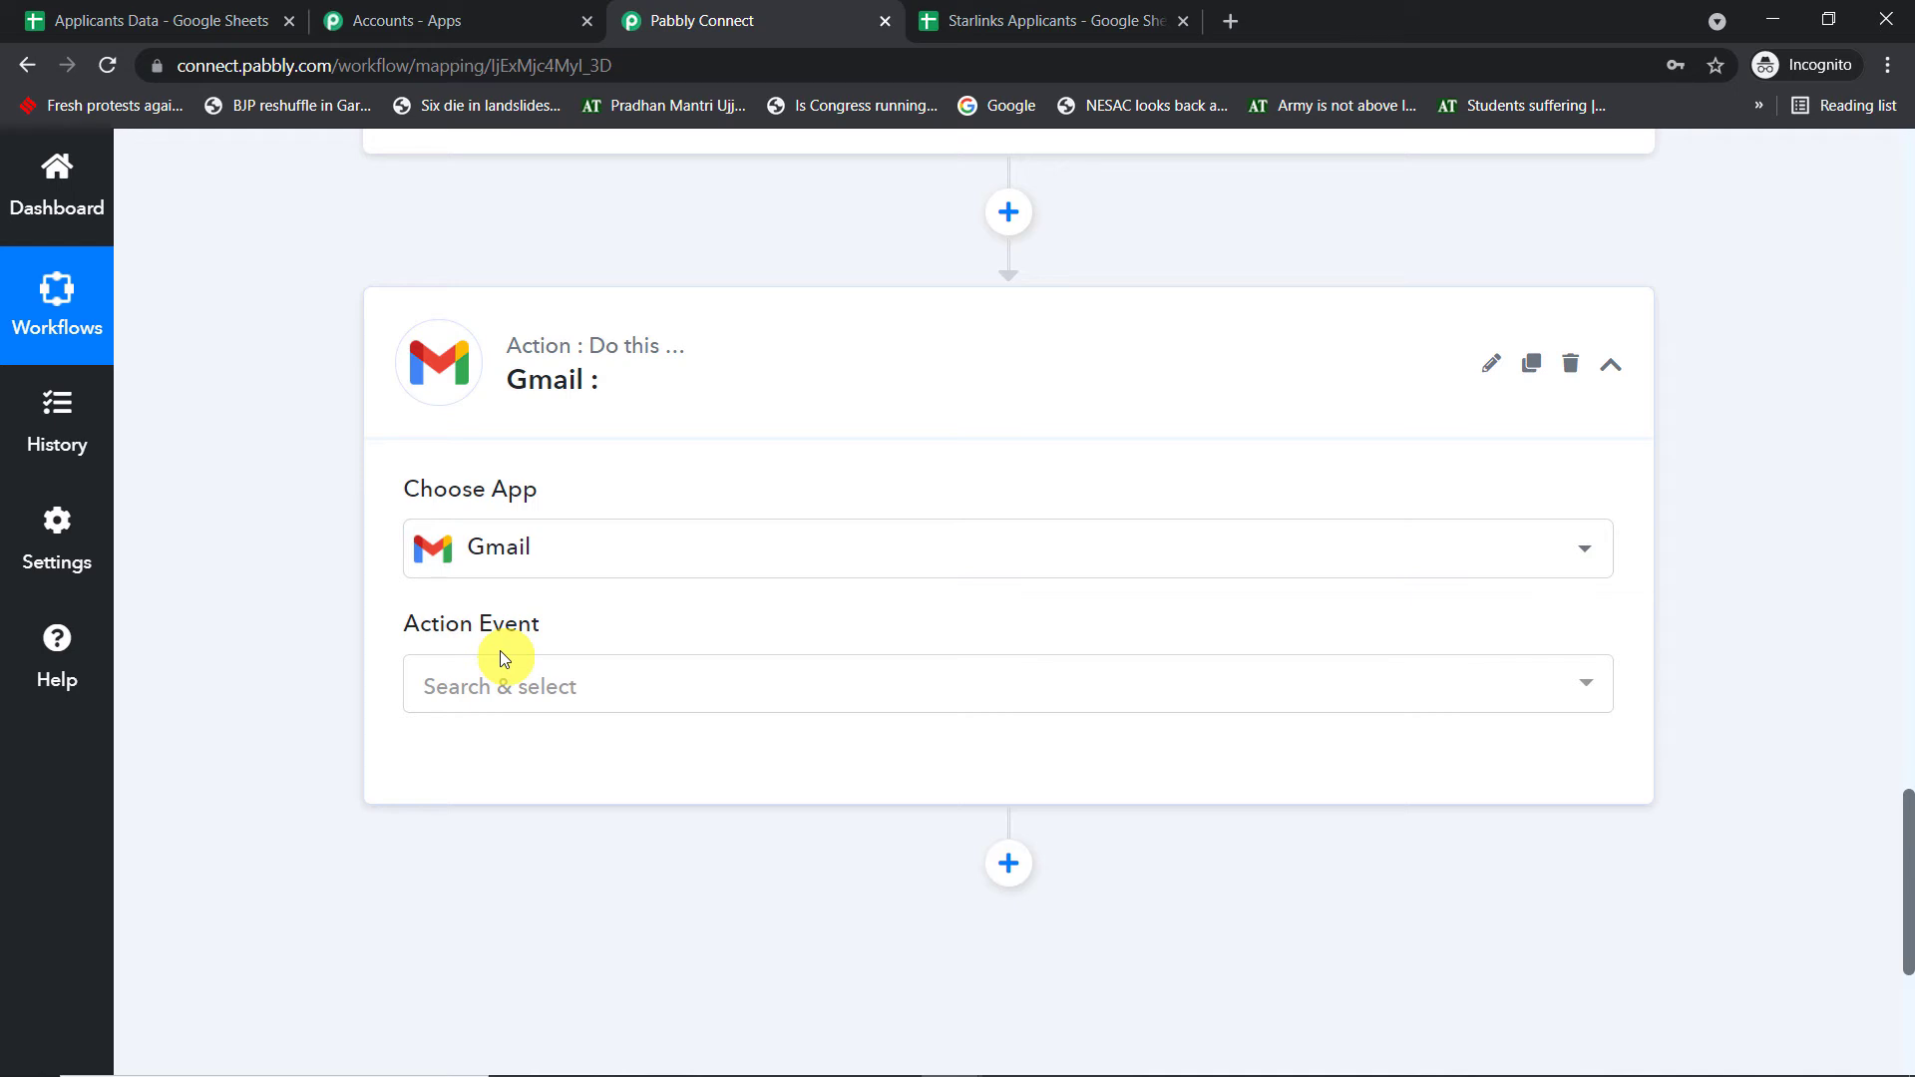
{"action": "left_click", "coordinate": [509, 686]}
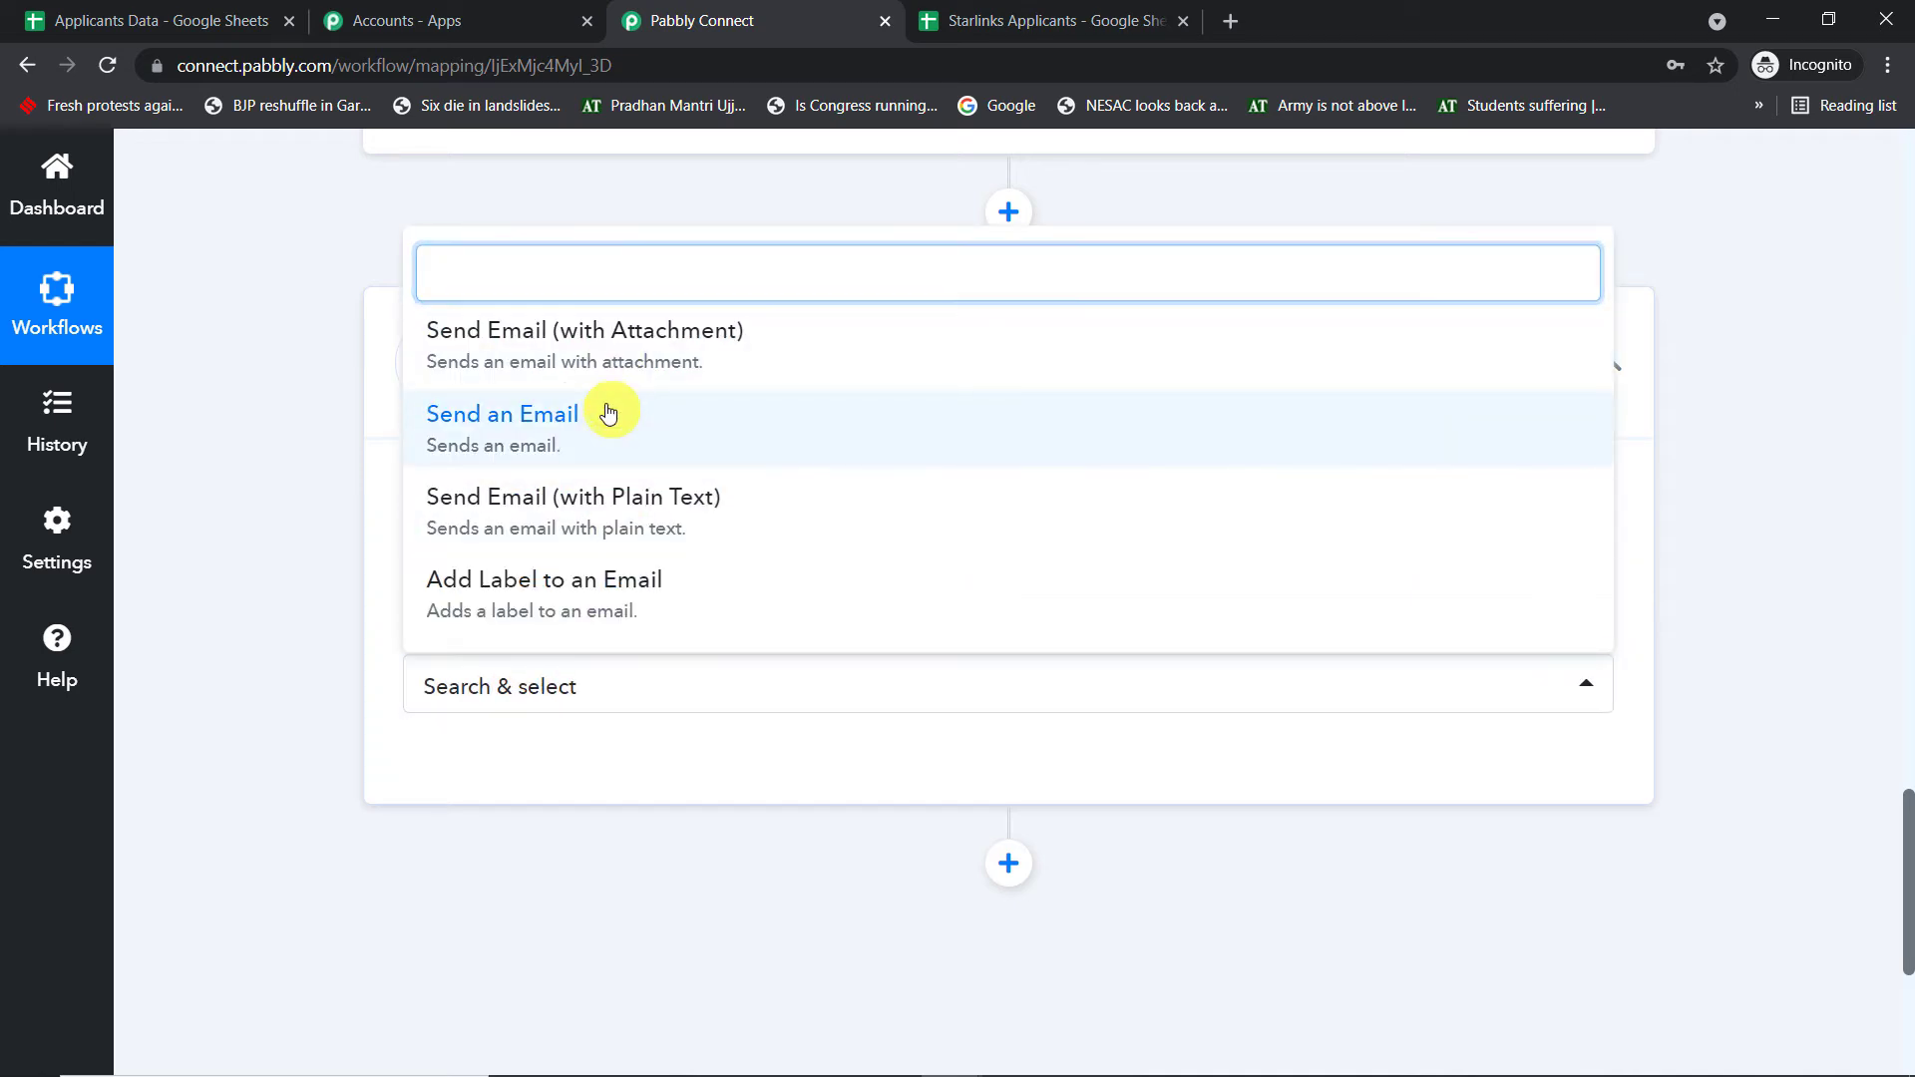
{"action": "left_click", "coordinate": [608, 413]}
{"action": "scroll", "coordinate": [579, 498], "scroll_direction": "down", "scroll_amount": 2}
{"action": "left_click", "coordinate": [459, 518]}
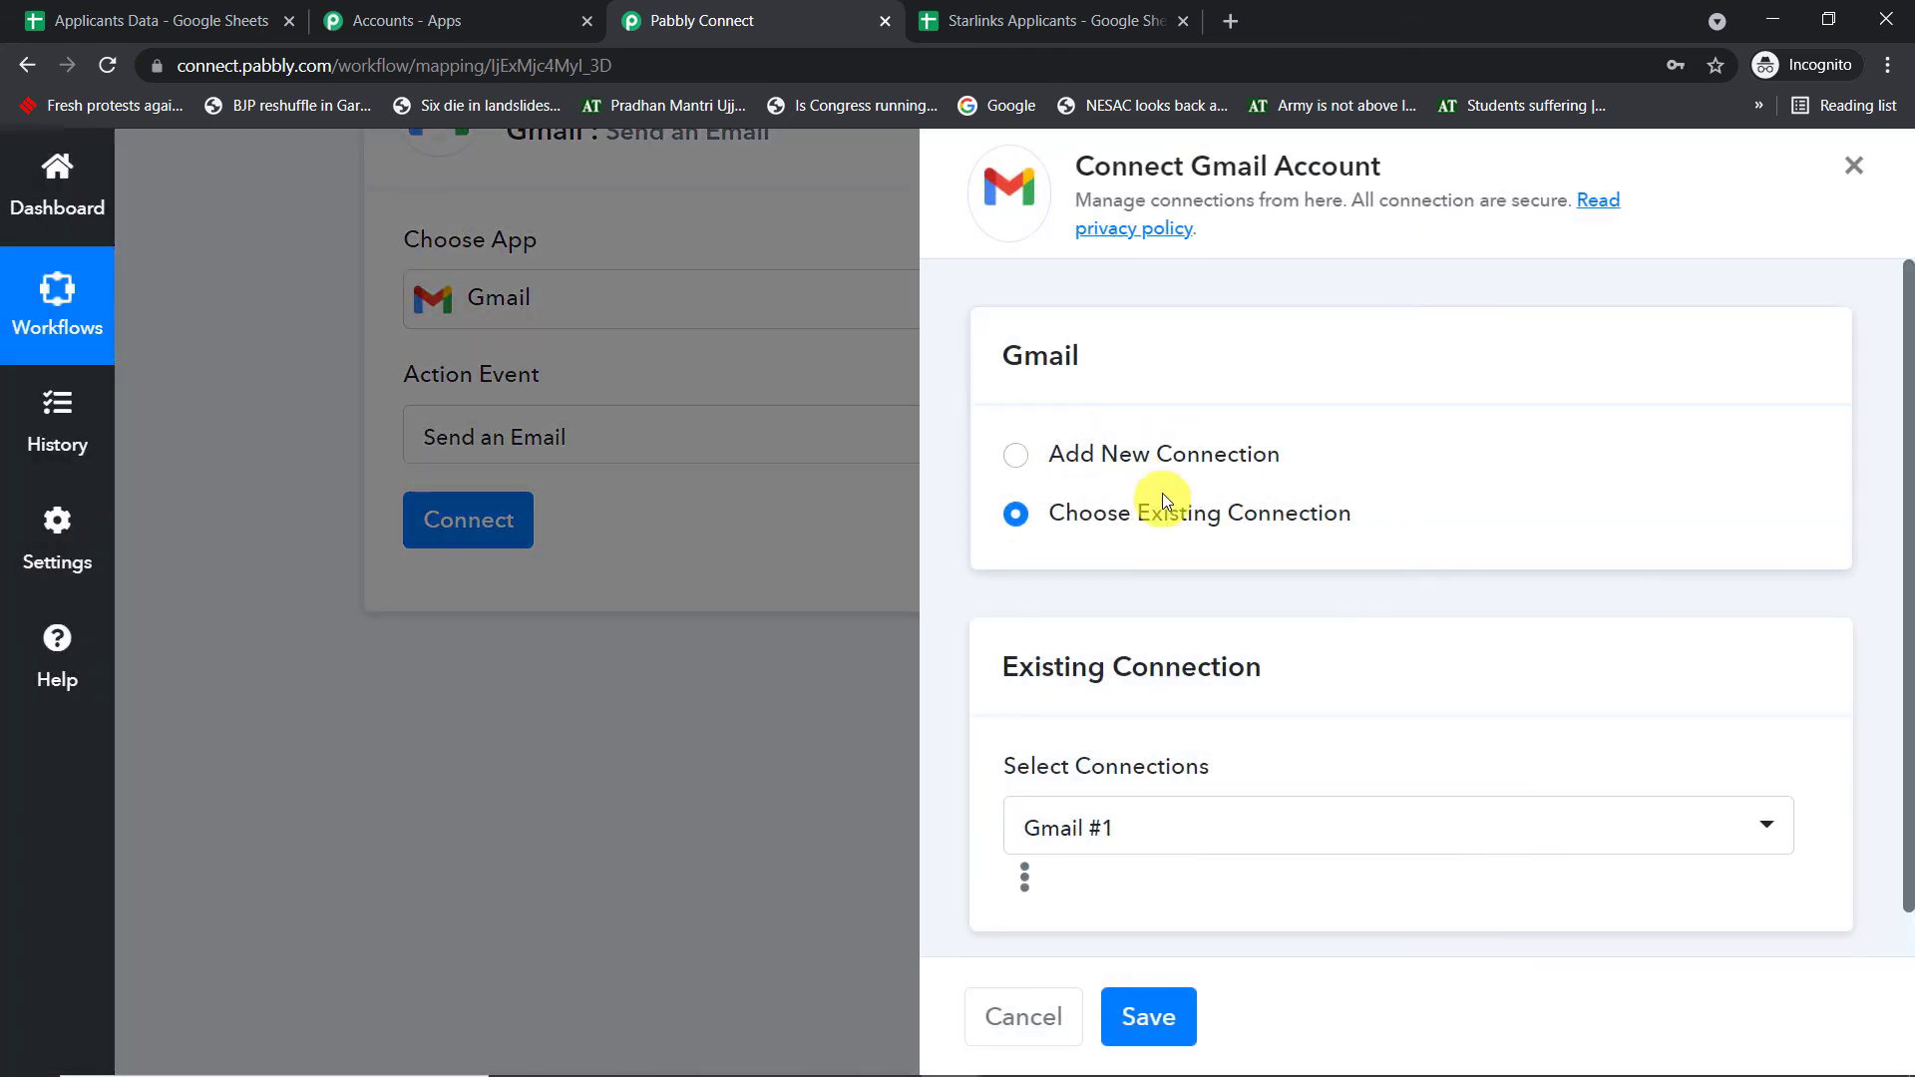
- Add a new Gmail connection, choosing the Google account and granting Pabbly Connect access
{"action": "left_click", "coordinate": [1237, 448]}
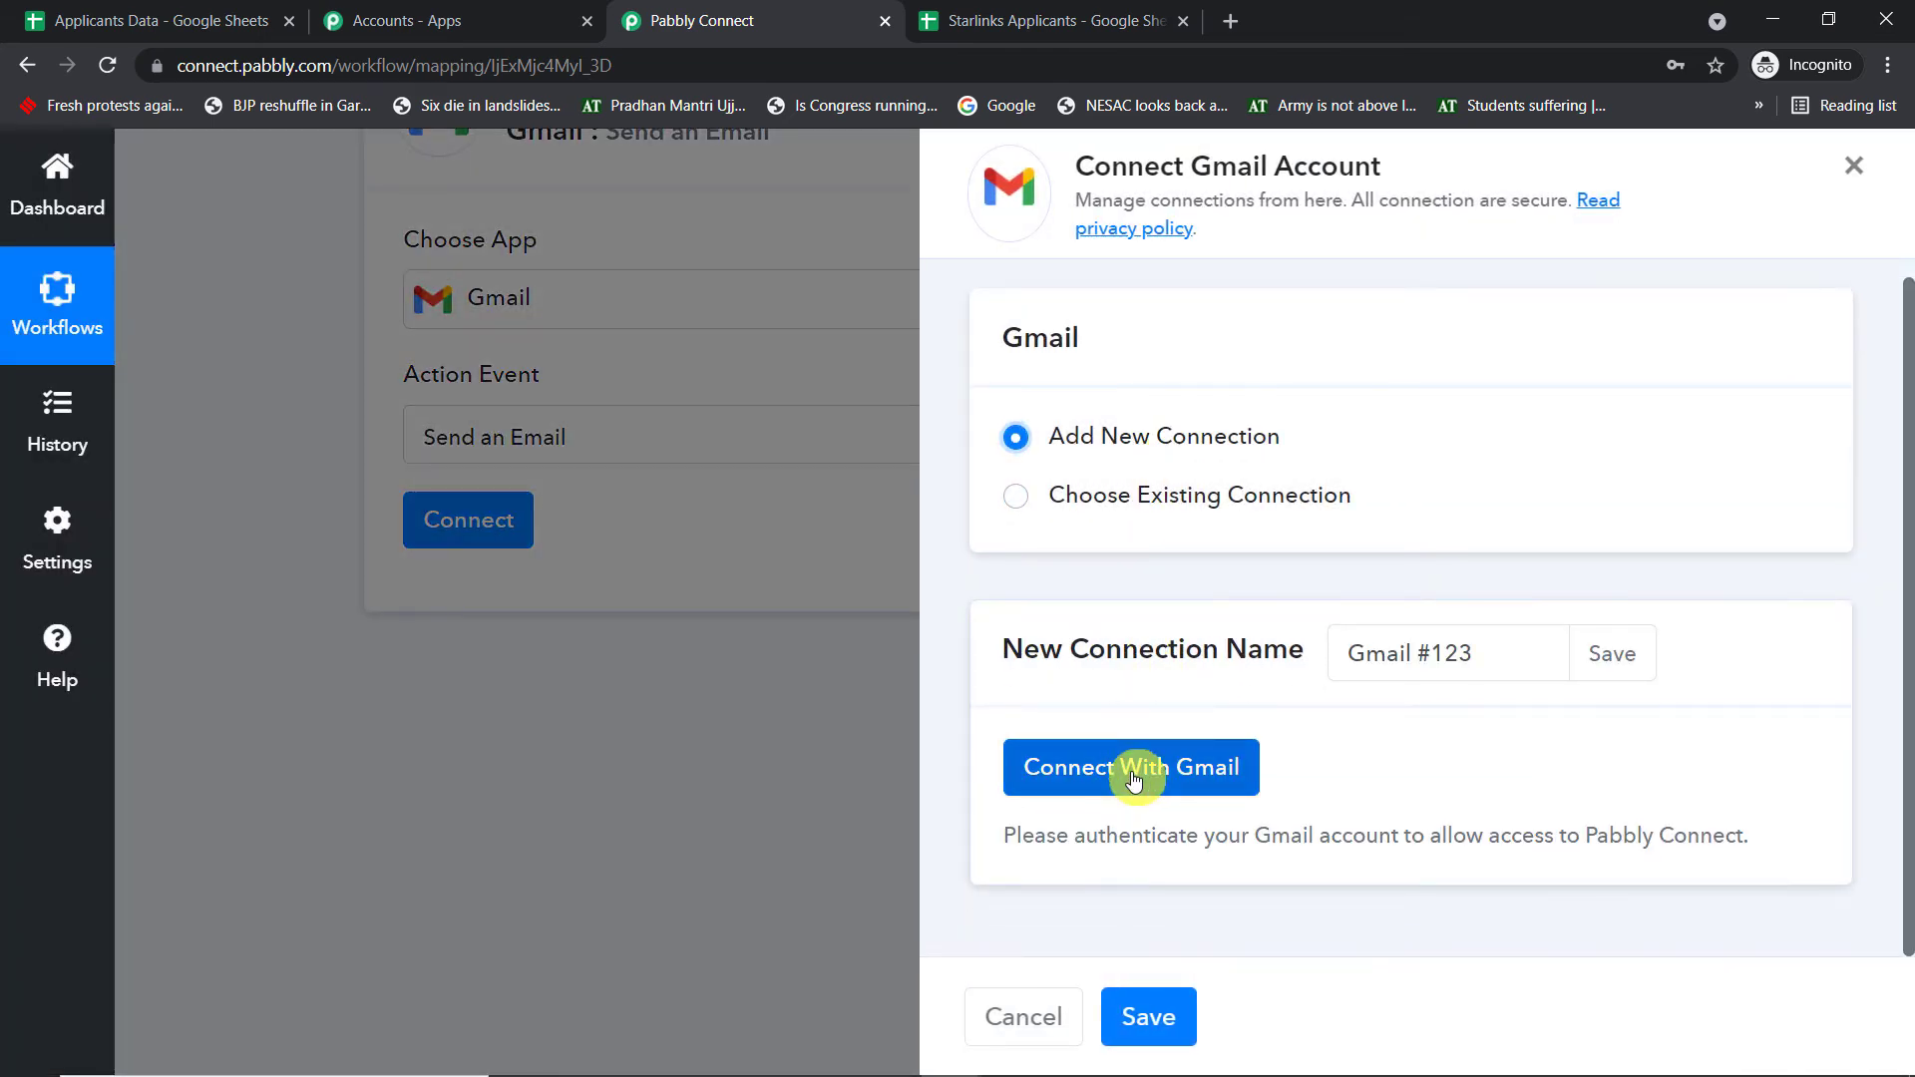
{"action": "left_click", "coordinate": [1134, 781]}
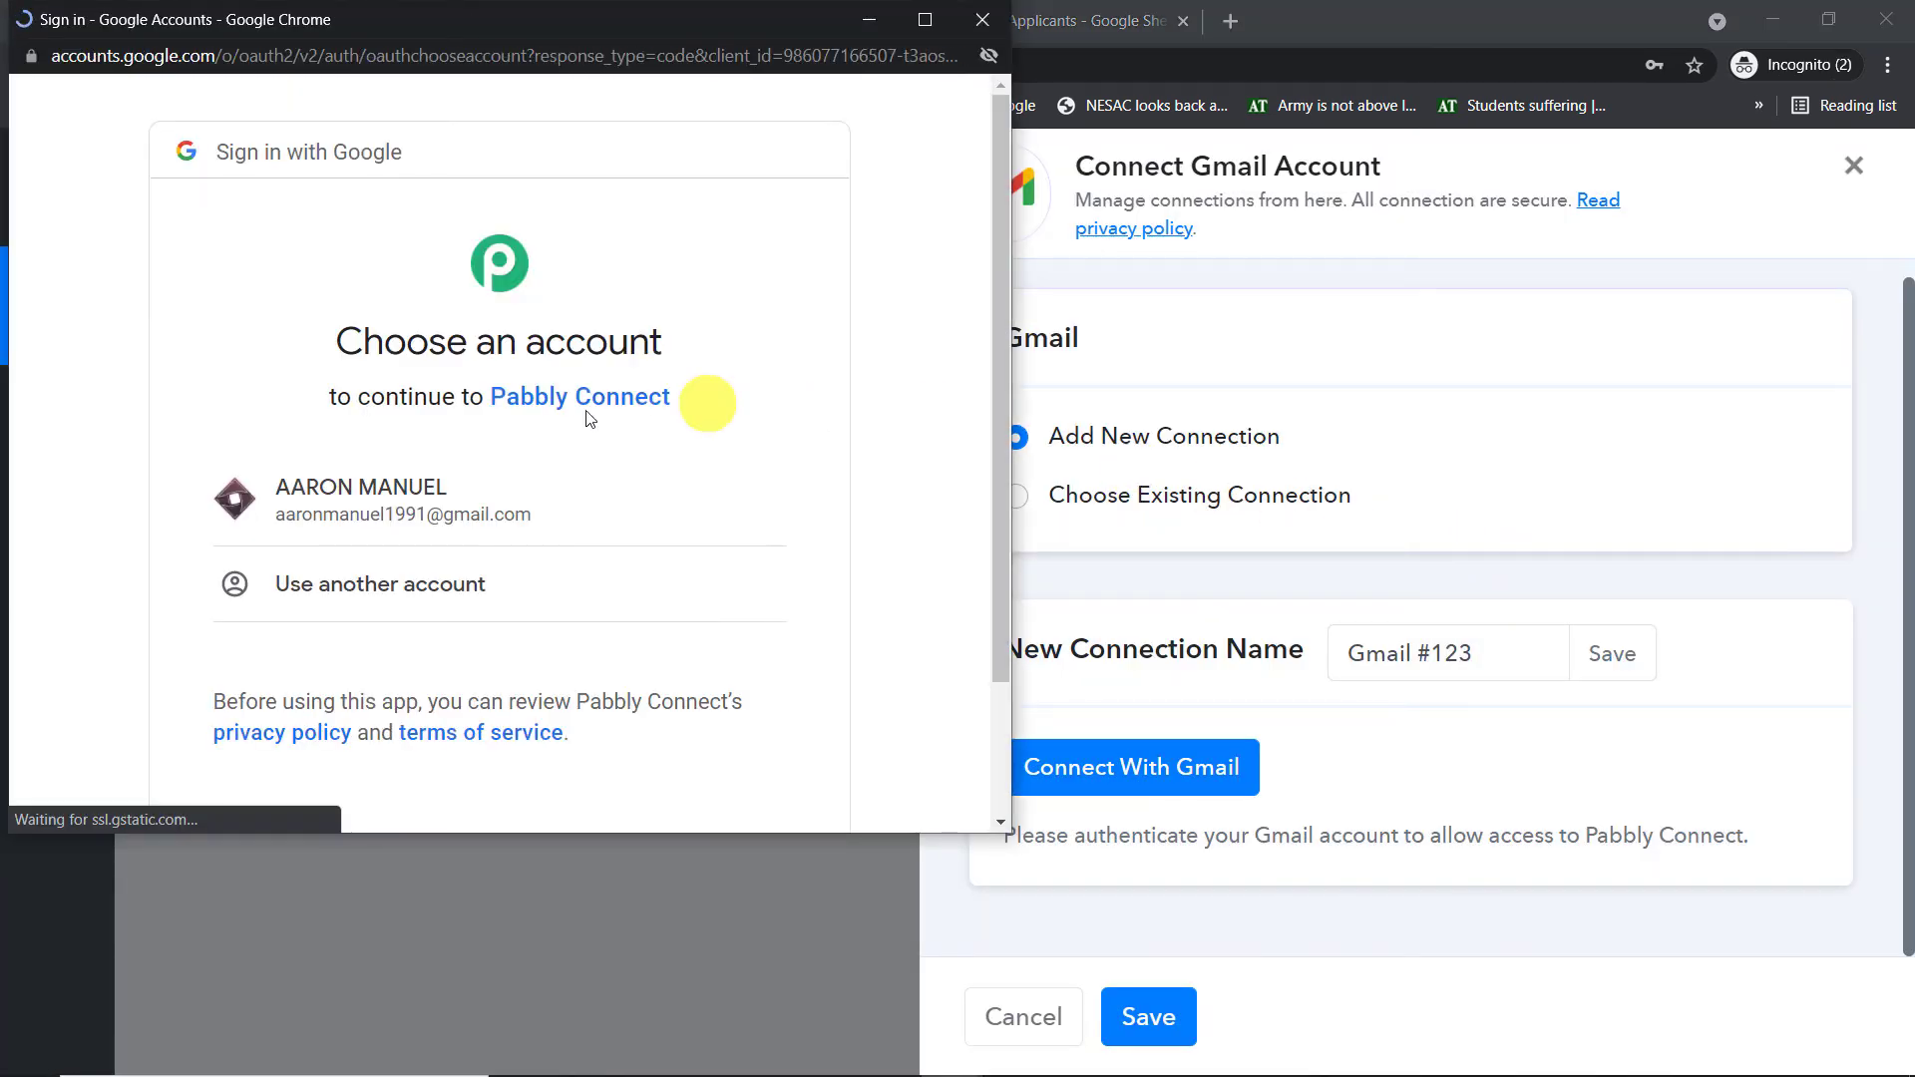
{"action": "left_click", "coordinate": [365, 503]}
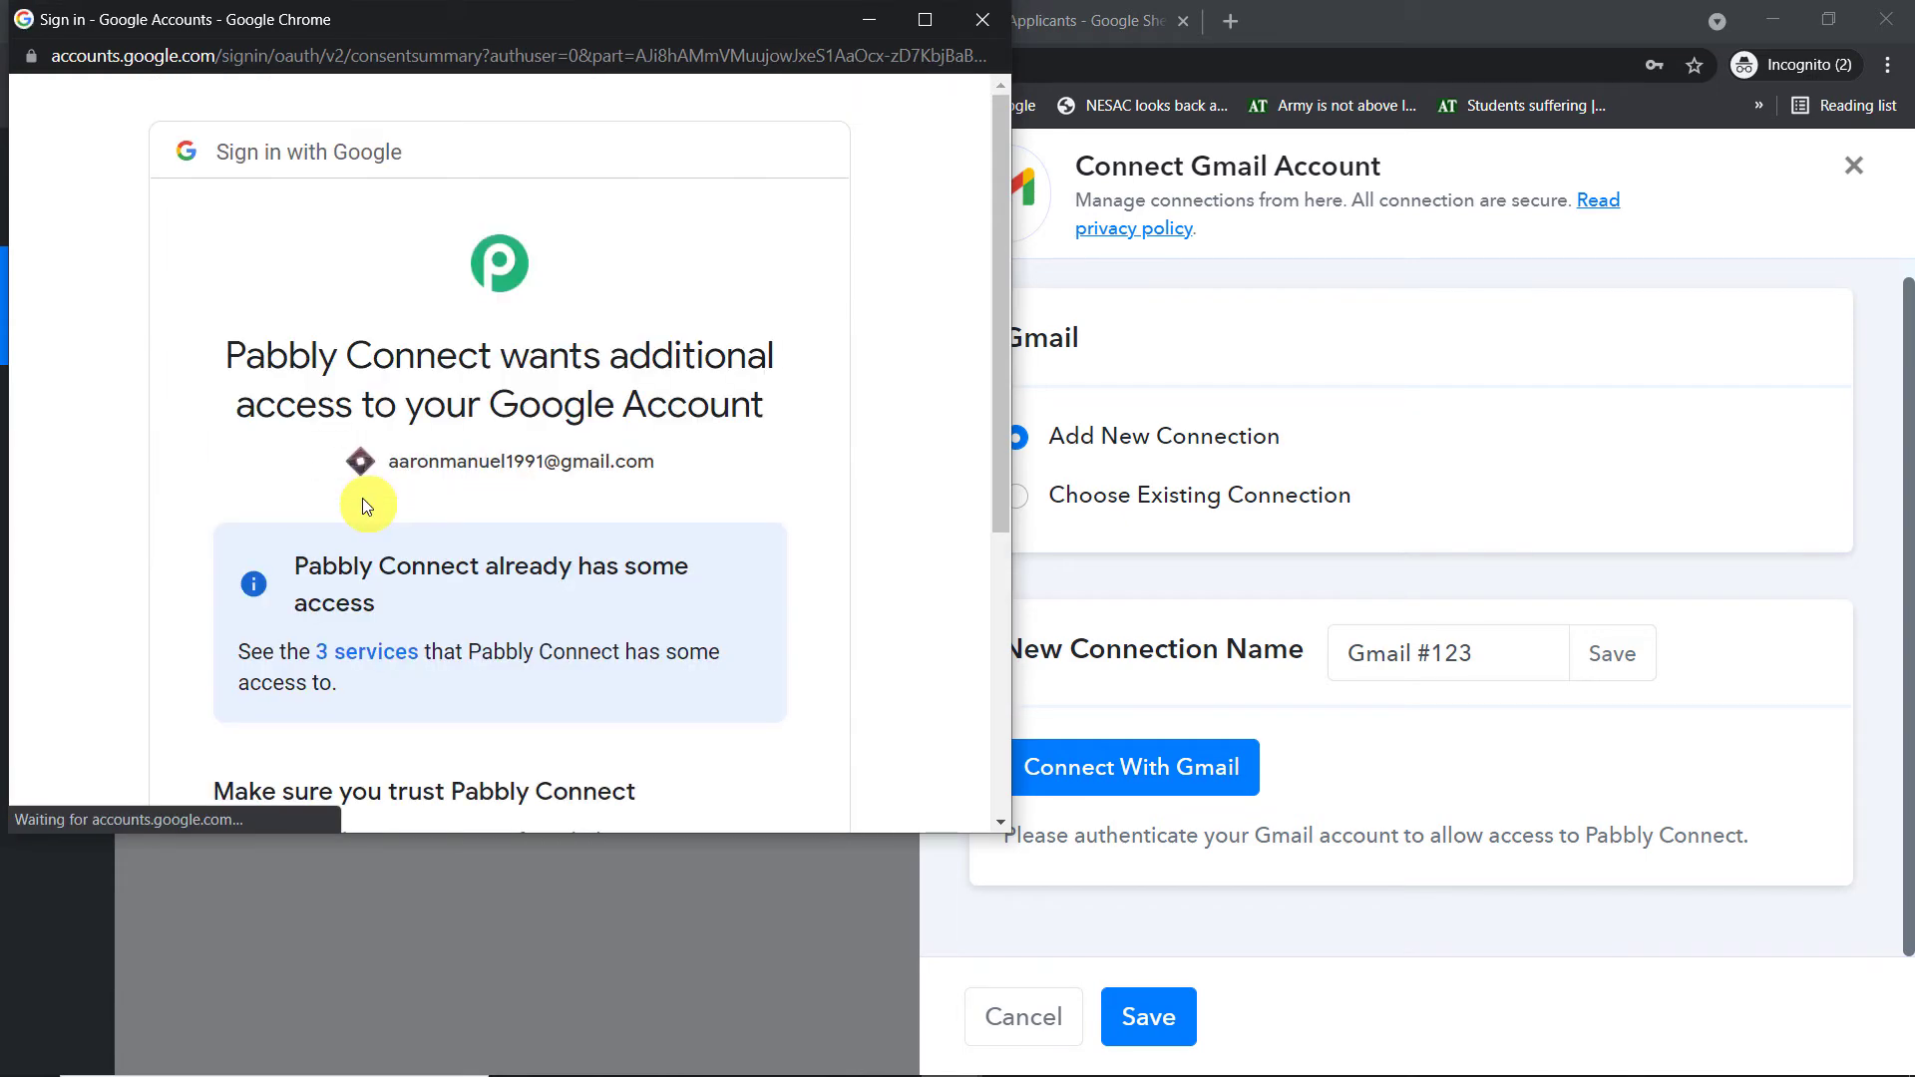
{"action": "scroll", "coordinate": [429, 479], "scroll_direction": "down", "scroll_amount": 5}
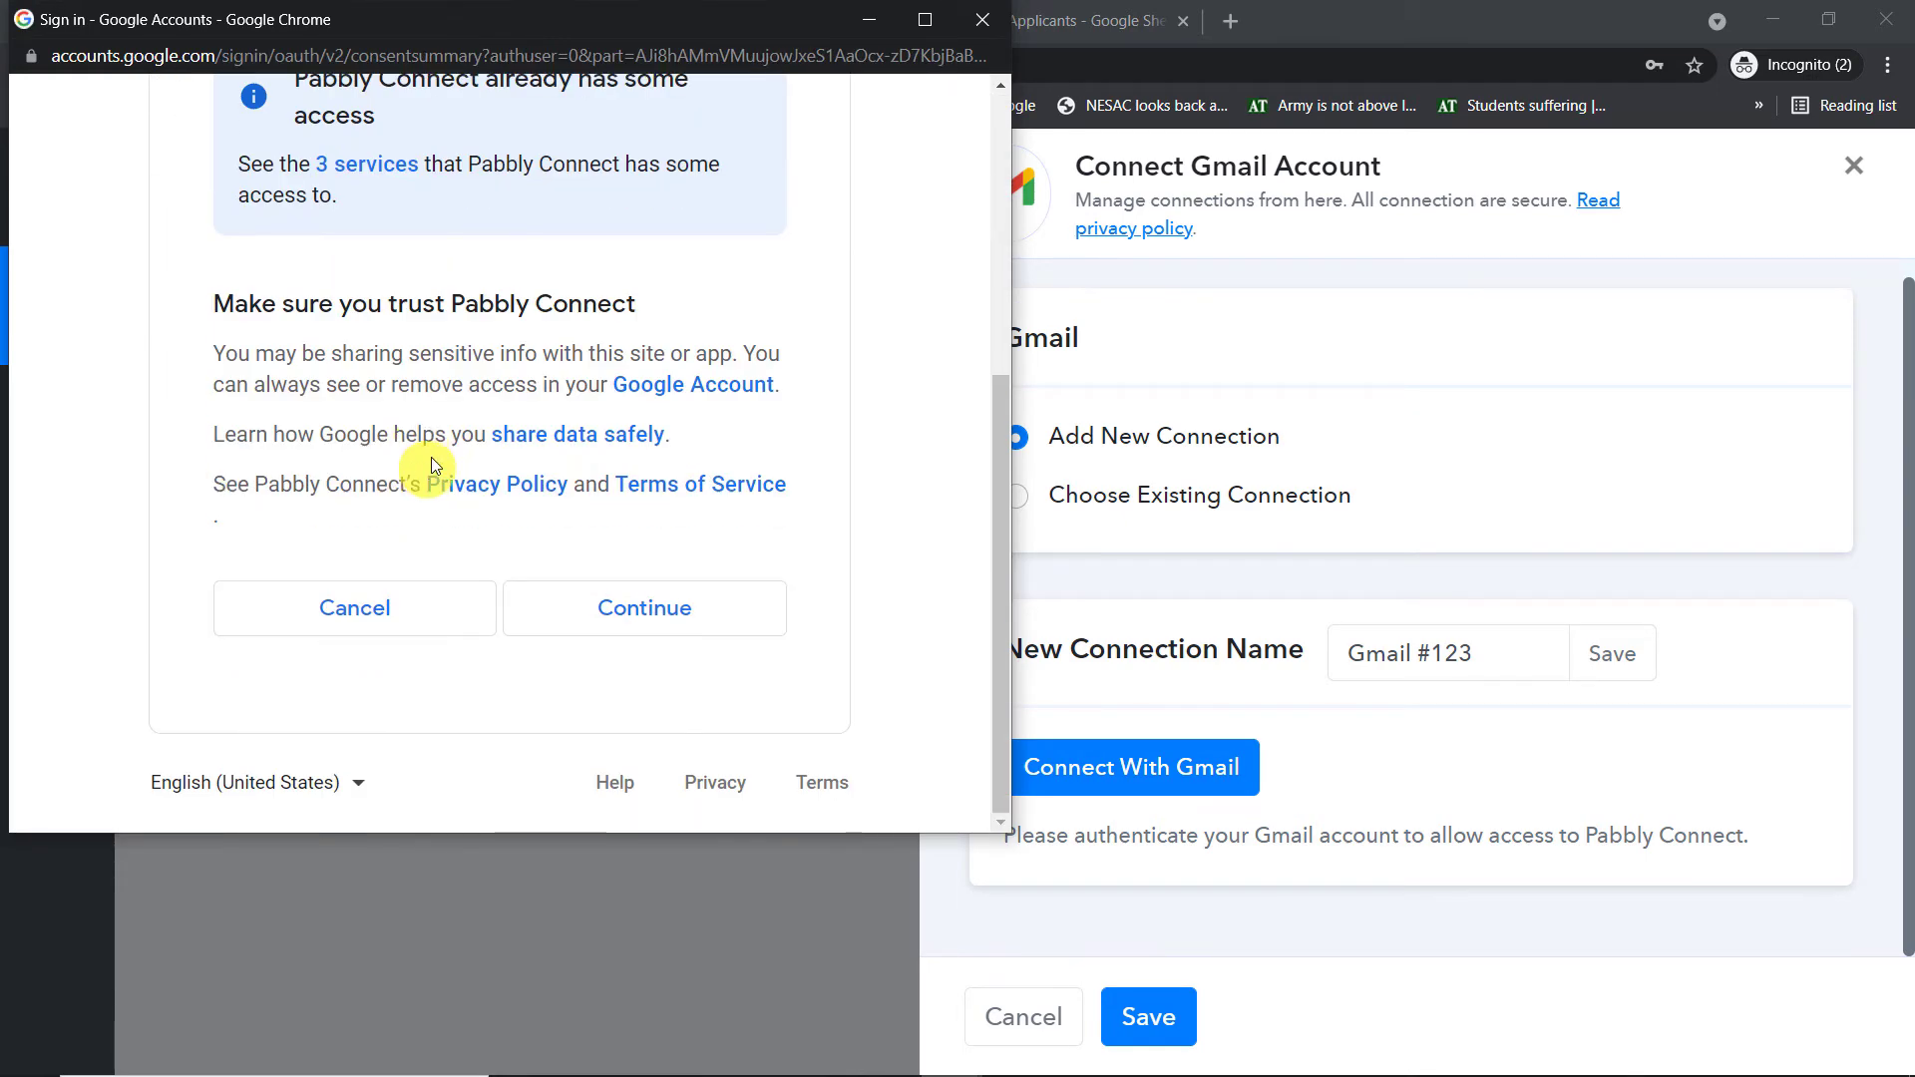
{"action": "left_click", "coordinate": [688, 620]}
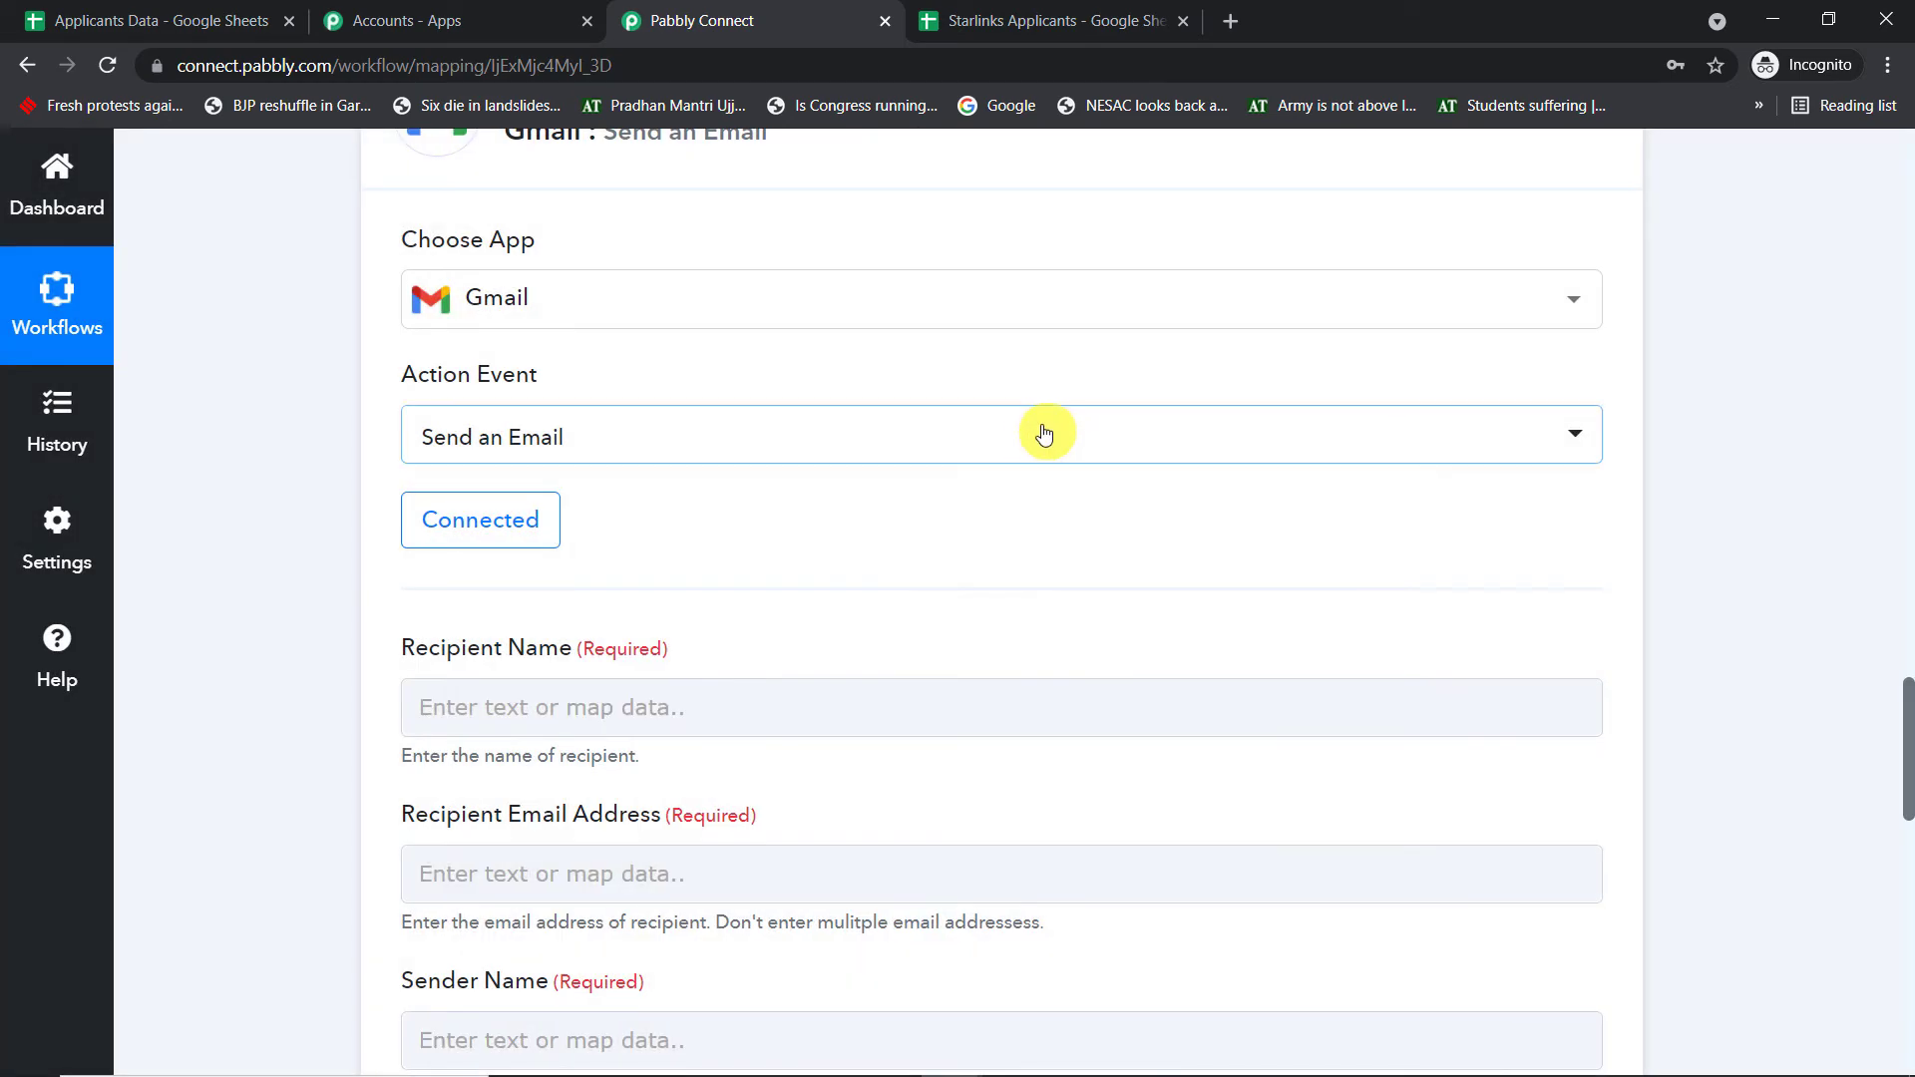
- Map the Google Sheets row's Name field into Recipient Name
{"action": "scroll", "coordinate": [1037, 429], "scroll_direction": "down", "scroll_amount": 5}
{"action": "left_click", "coordinate": [1030, 410]}
{"action": "scroll", "coordinate": [1019, 392], "scroll_direction": "down", "scroll_amount": 9}
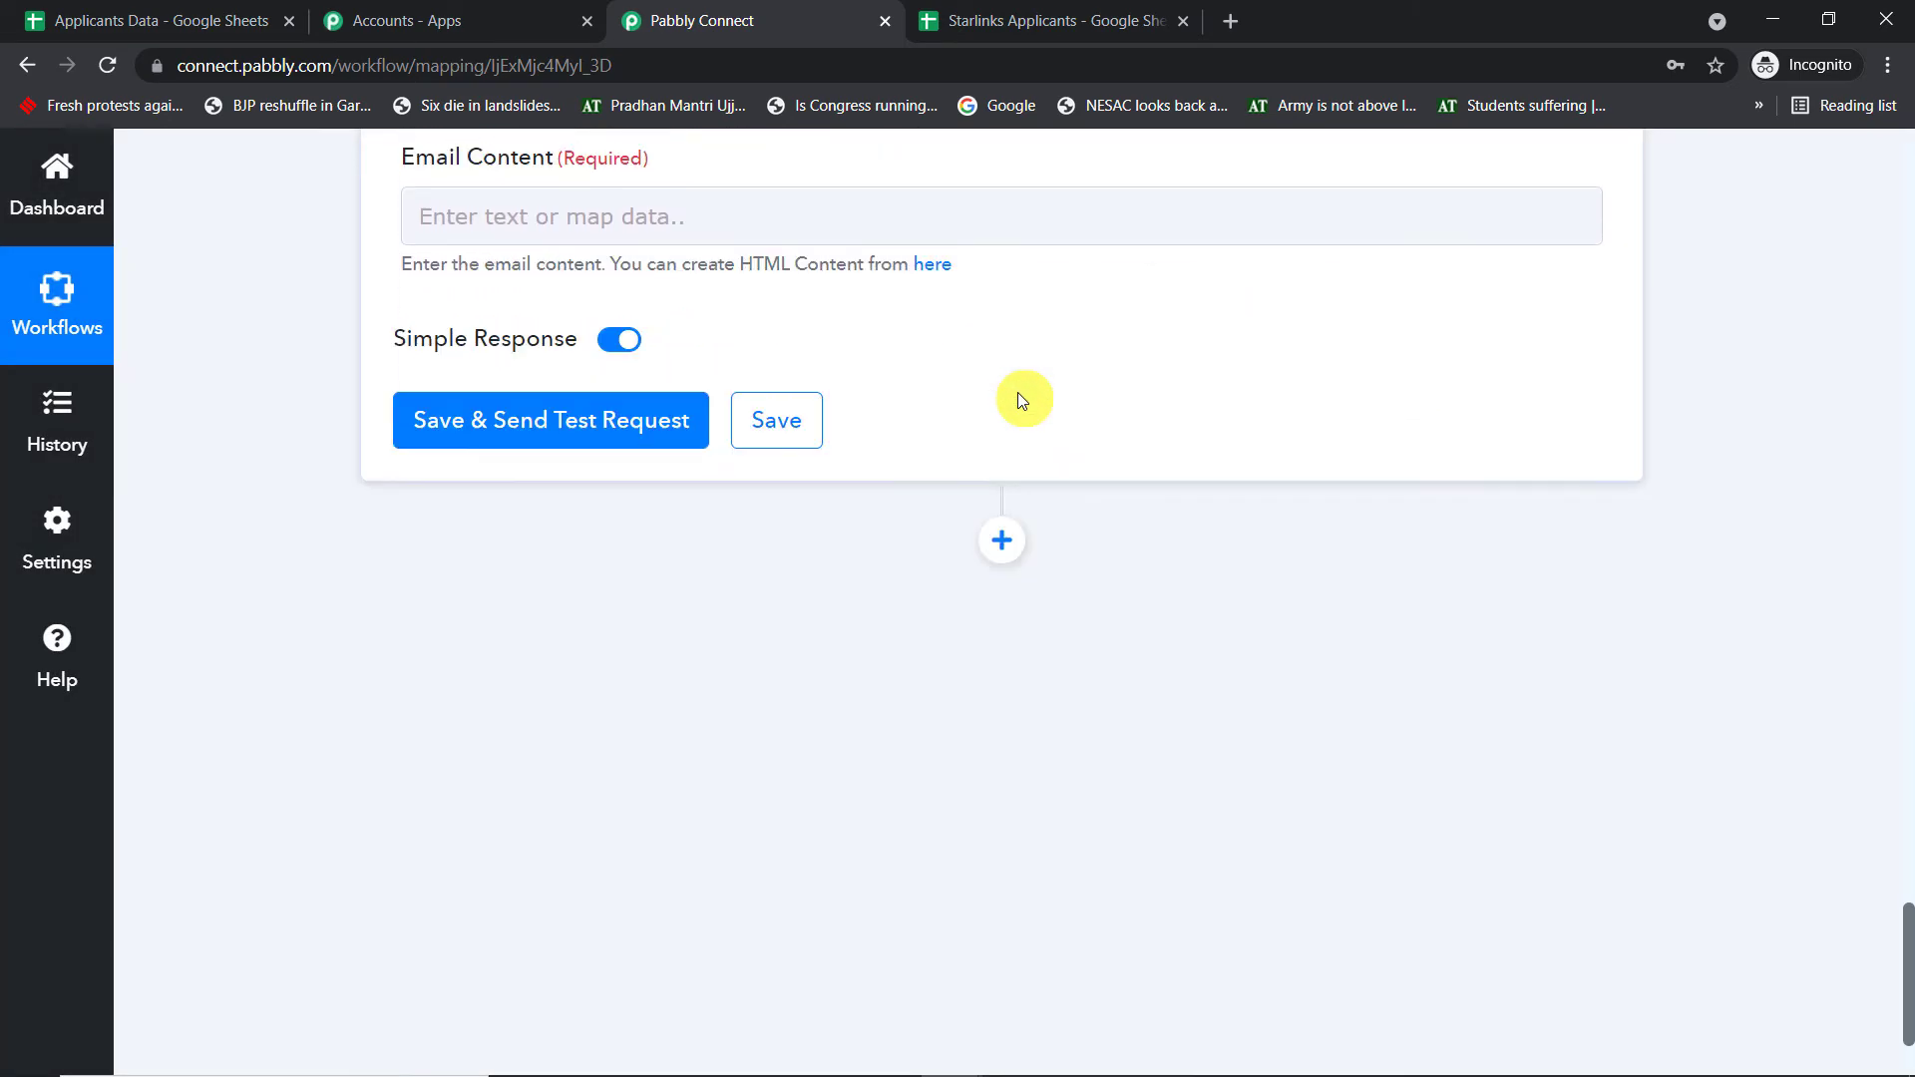
{"action": "scroll", "coordinate": [1018, 392], "scroll_direction": "up", "scroll_amount": 10}
{"action": "scroll", "coordinate": [1017, 399], "scroll_direction": "up", "scroll_amount": 2}
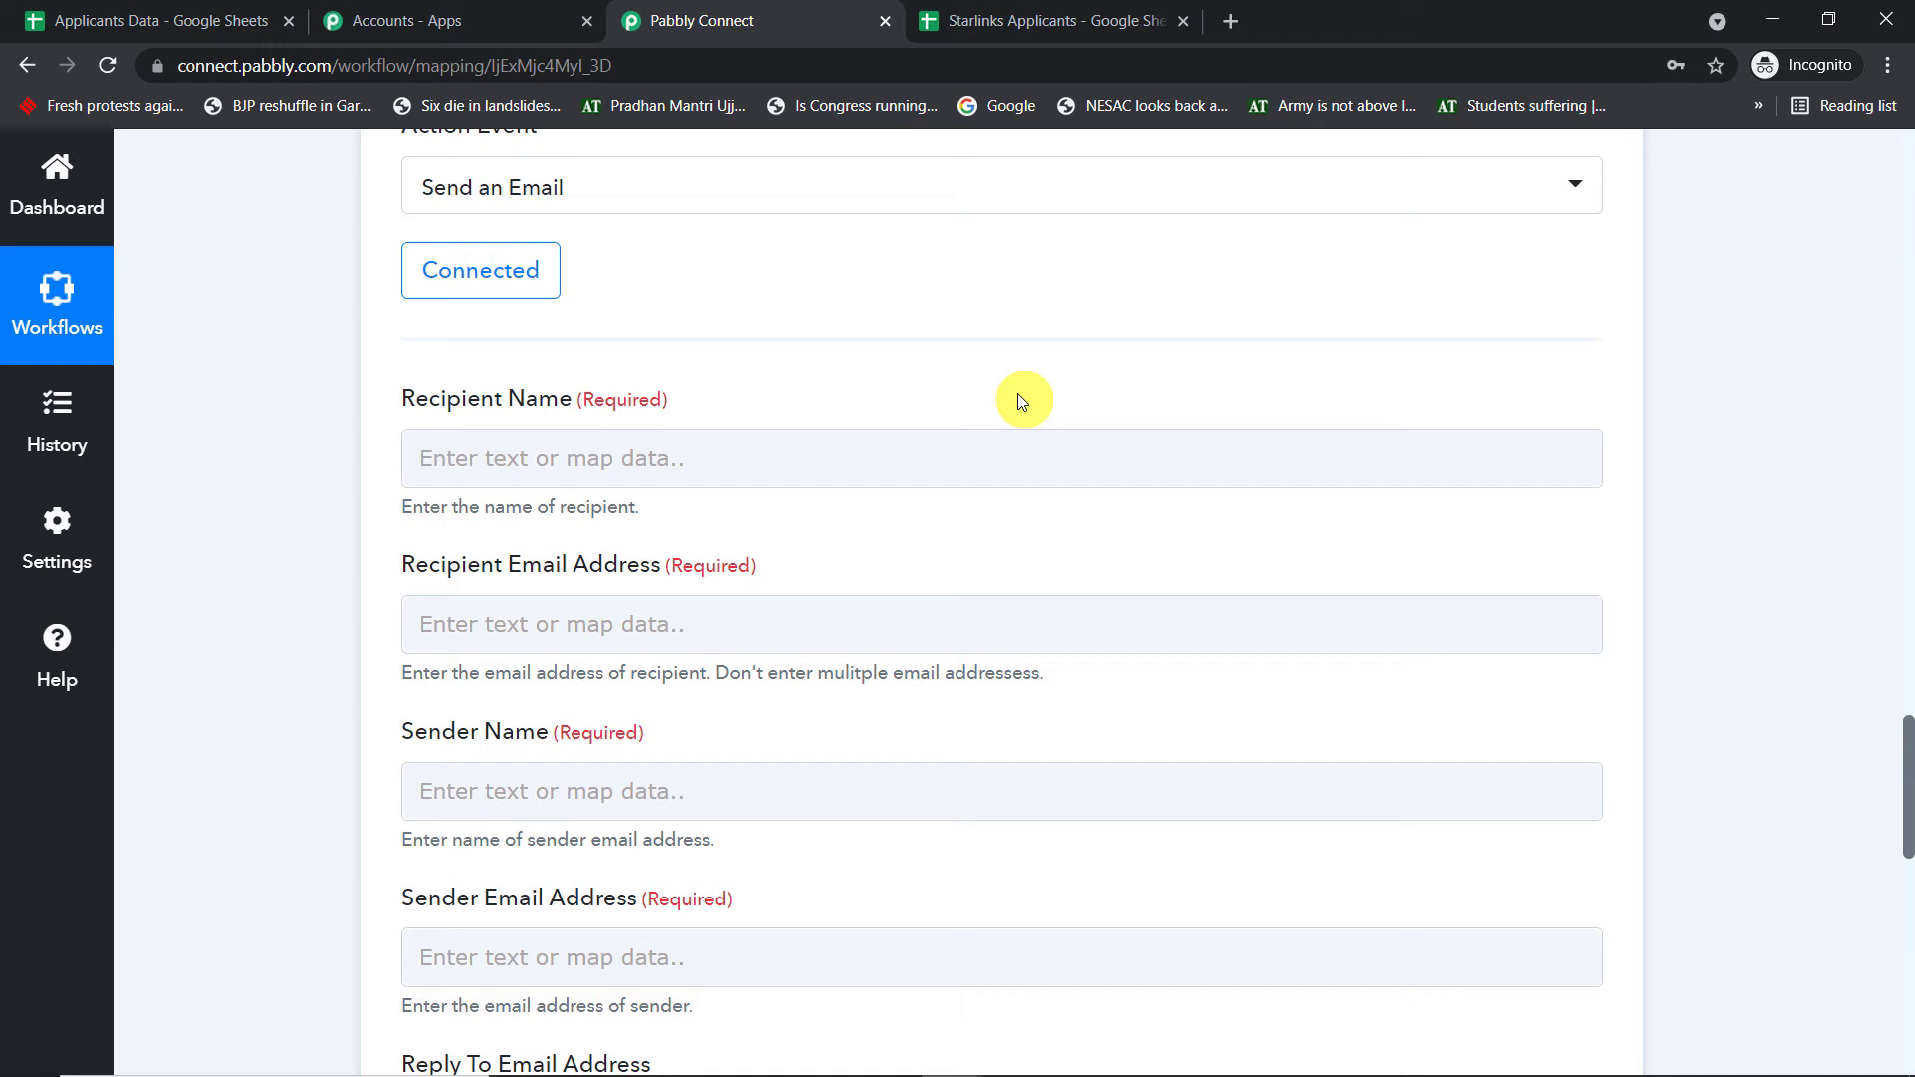
{"action": "left_click", "coordinate": [692, 439]}
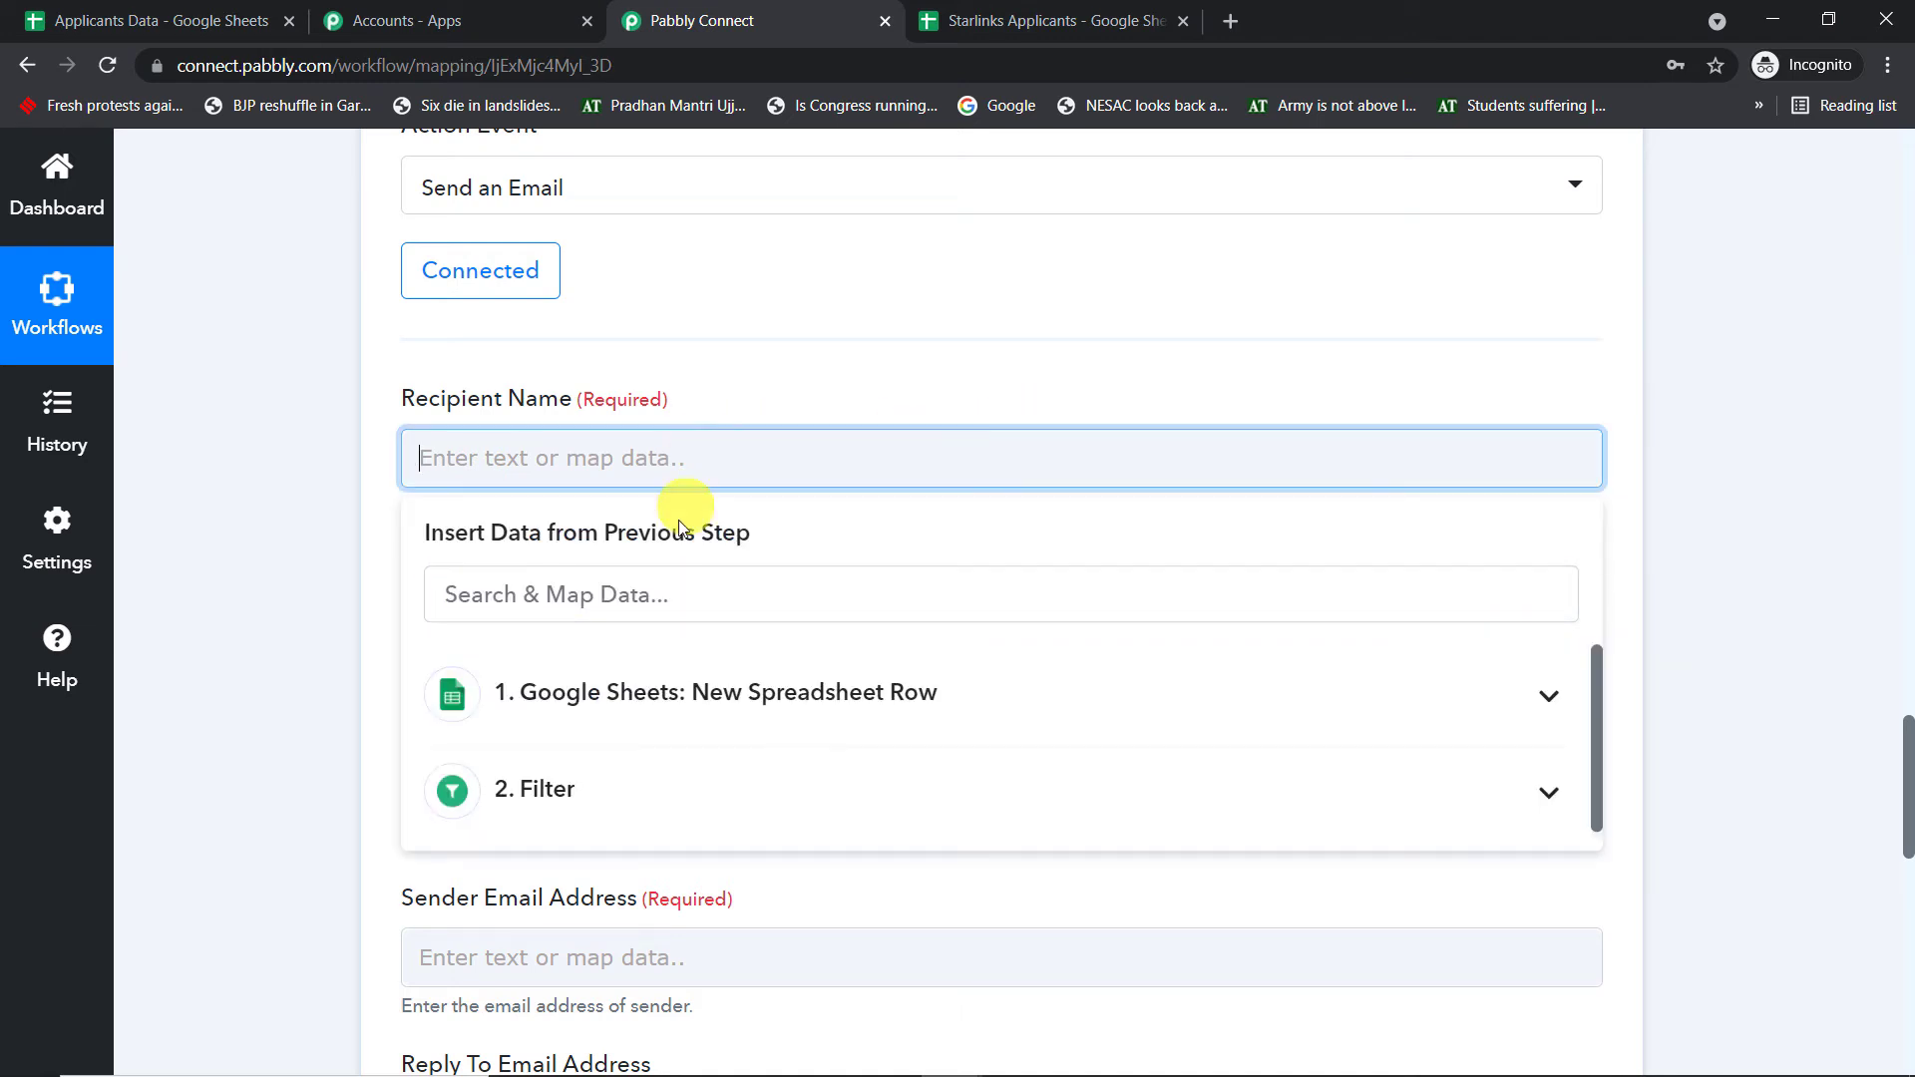
{"action": "left_click", "coordinate": [654, 702]}
{"action": "scroll", "coordinate": [842, 731], "scroll_direction": "down", "scroll_amount": 1}
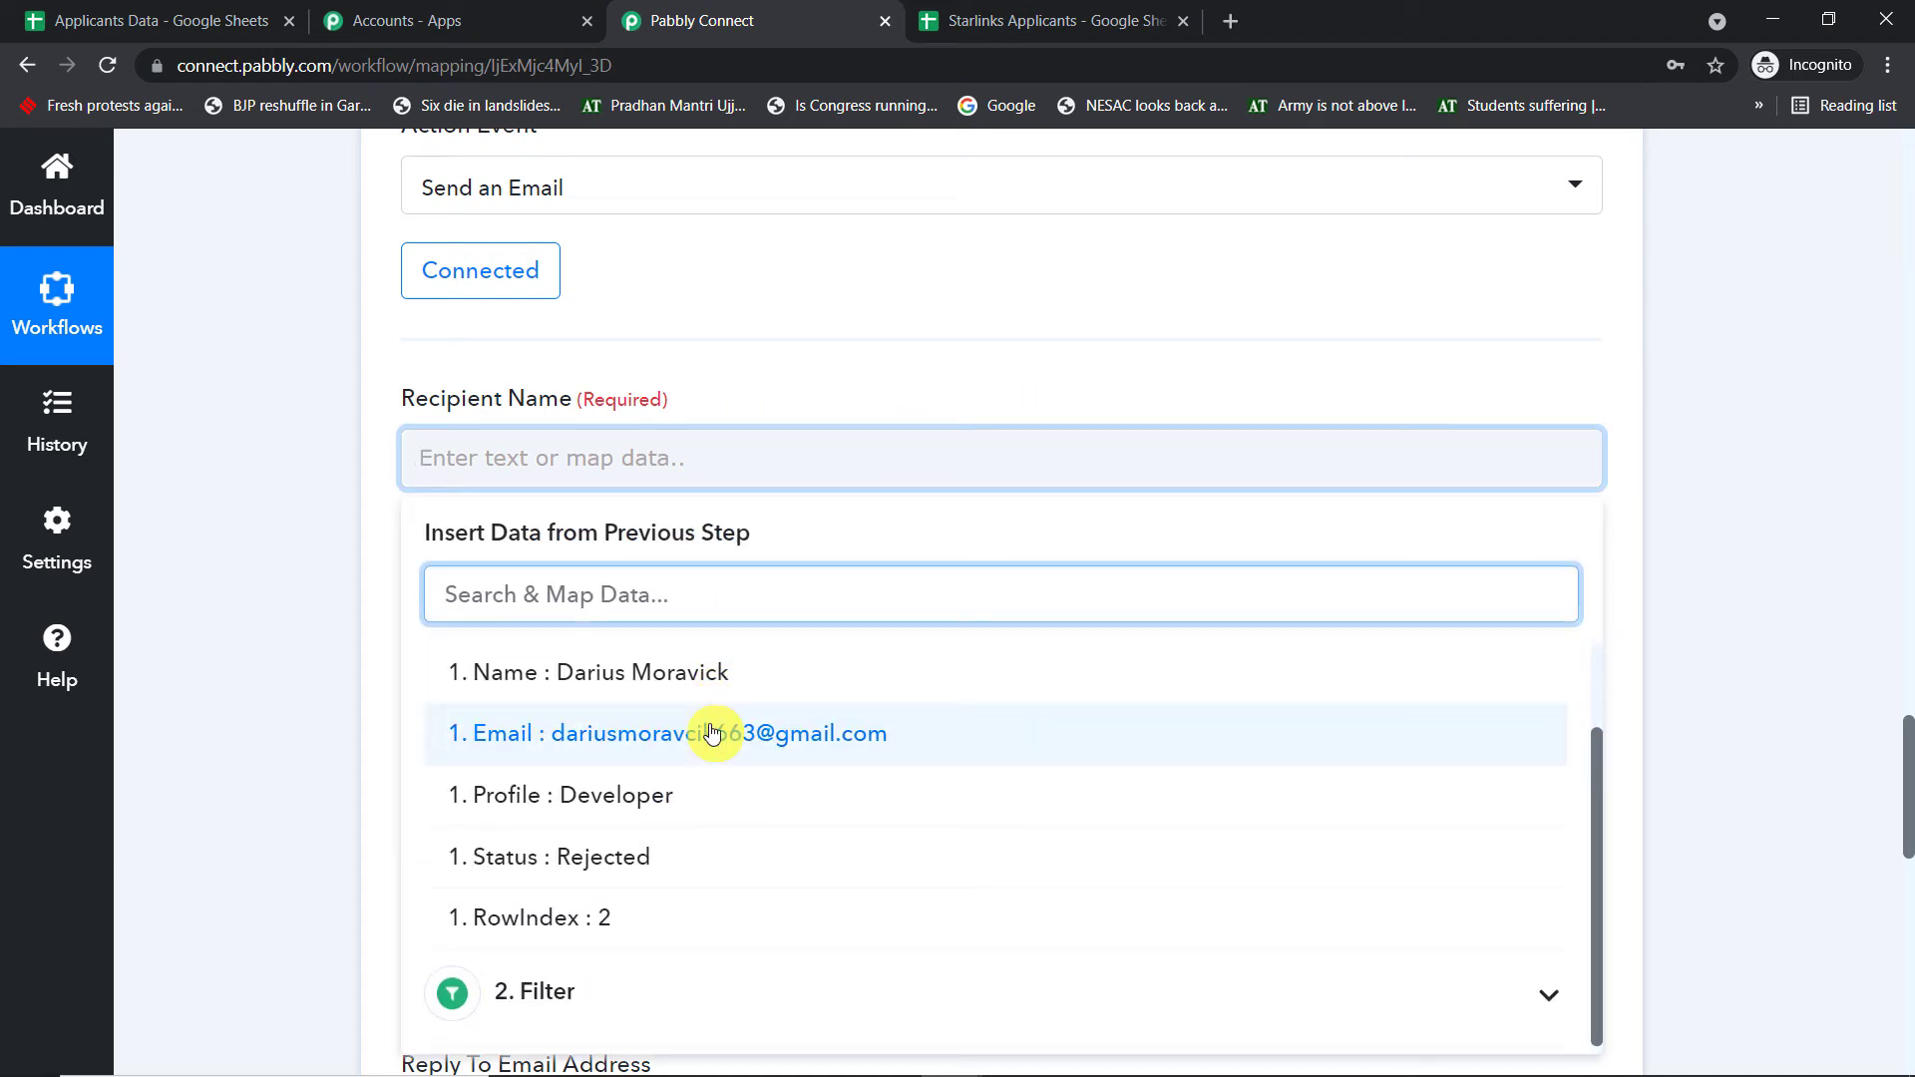
{"action": "left_click", "coordinate": [705, 670]}
{"action": "left_click", "coordinate": [854, 344]}
{"action": "left_click", "coordinate": [1909, 409]}
{"action": "left_click", "coordinate": [1909, 409]}
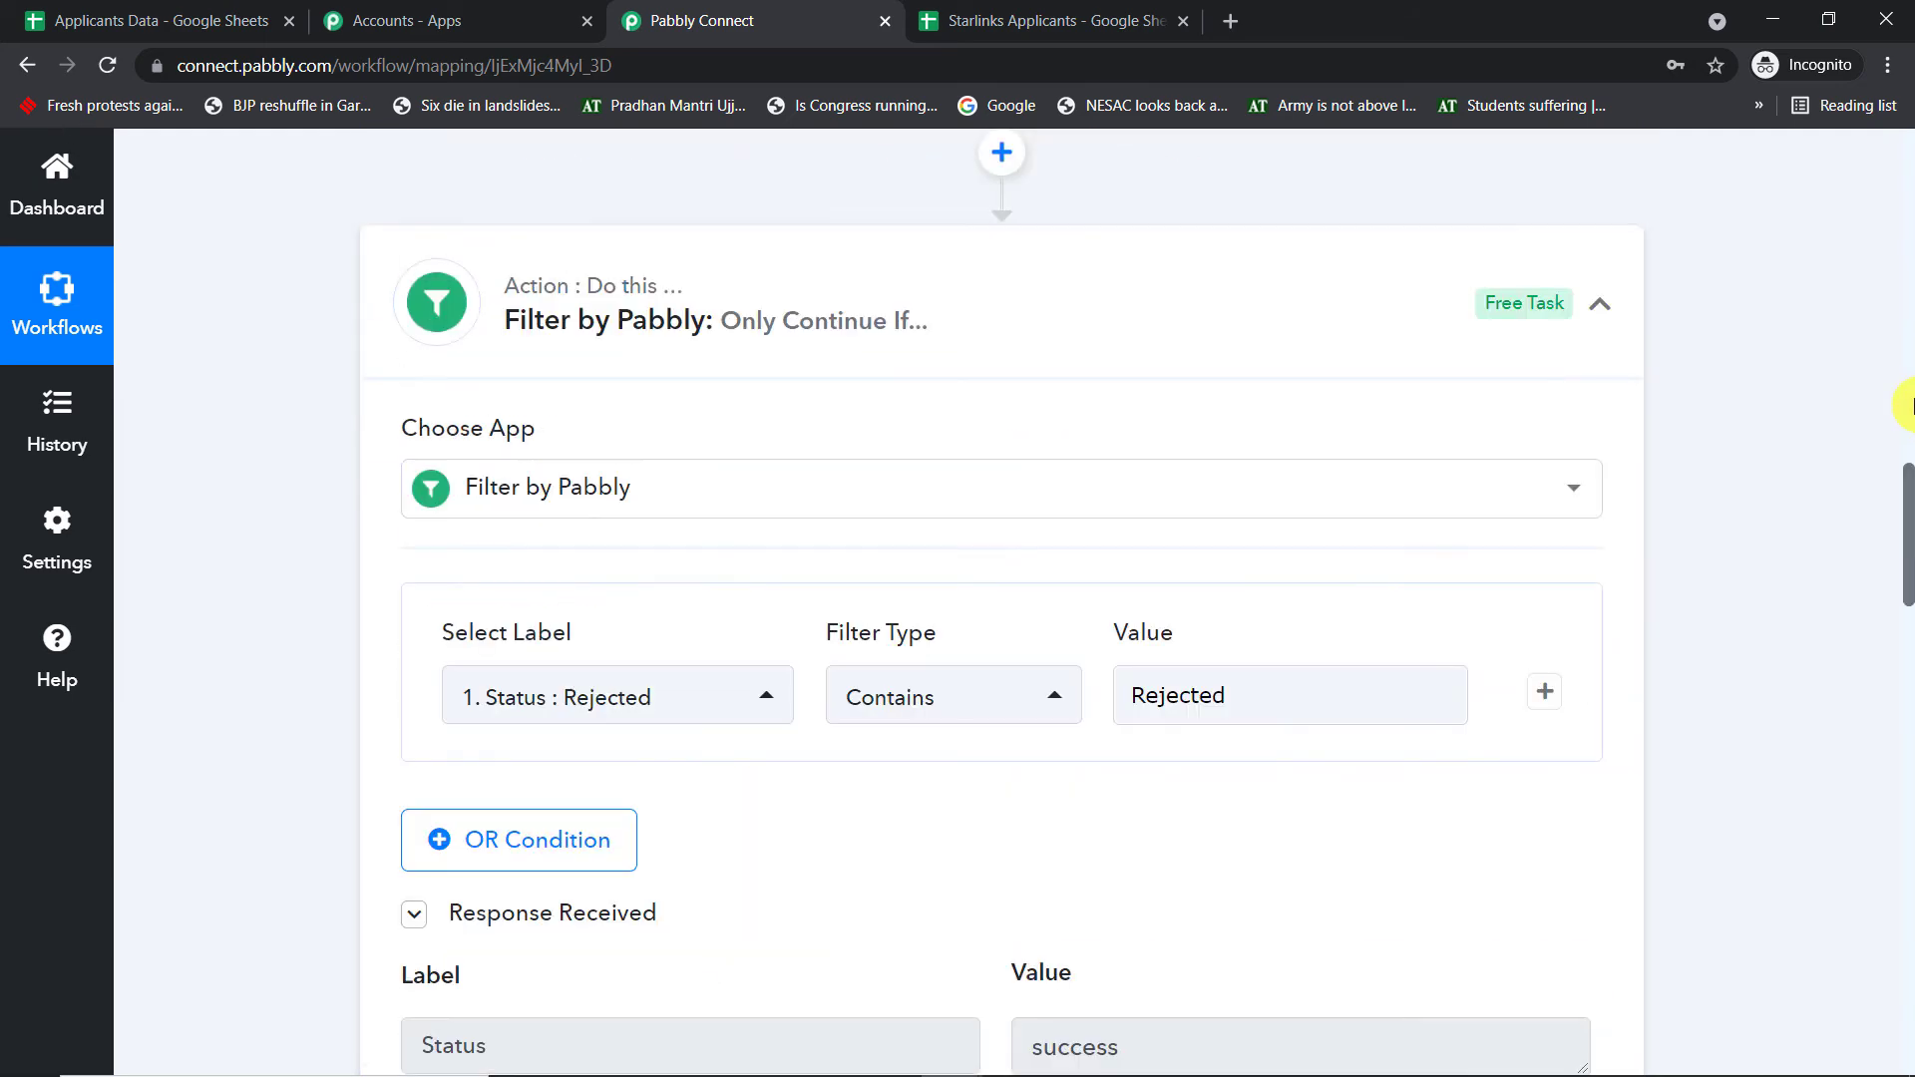
- Map the Google Sheets row's Email field into Recipient Email Address
{"action": "scroll", "coordinate": [1319, 520], "scroll_direction": "up", "scroll_amount": 8}
{"action": "left_click", "coordinate": [1090, 498]}
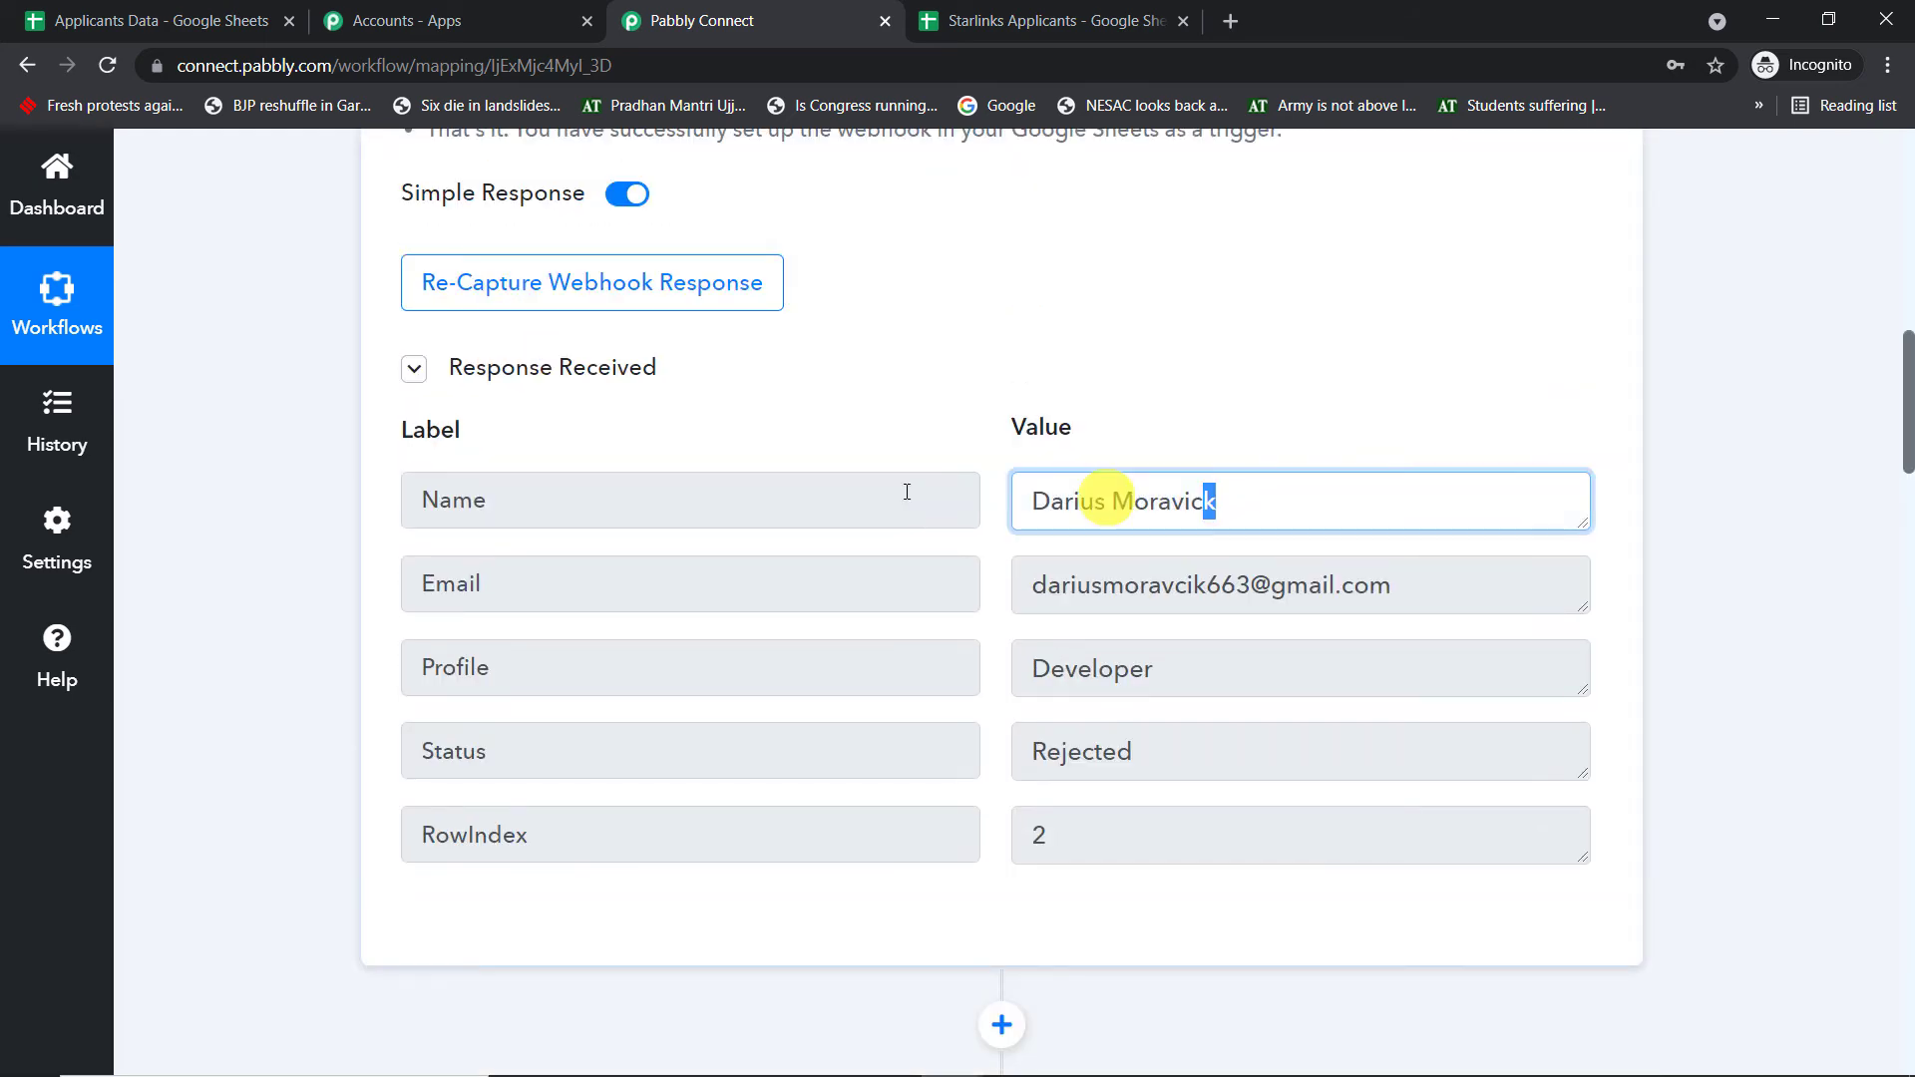
{"action": "key", "text": "ctrl+a"}
{"action": "scroll", "coordinate": [1512, 514], "scroll_direction": "down", "scroll_amount": 20}
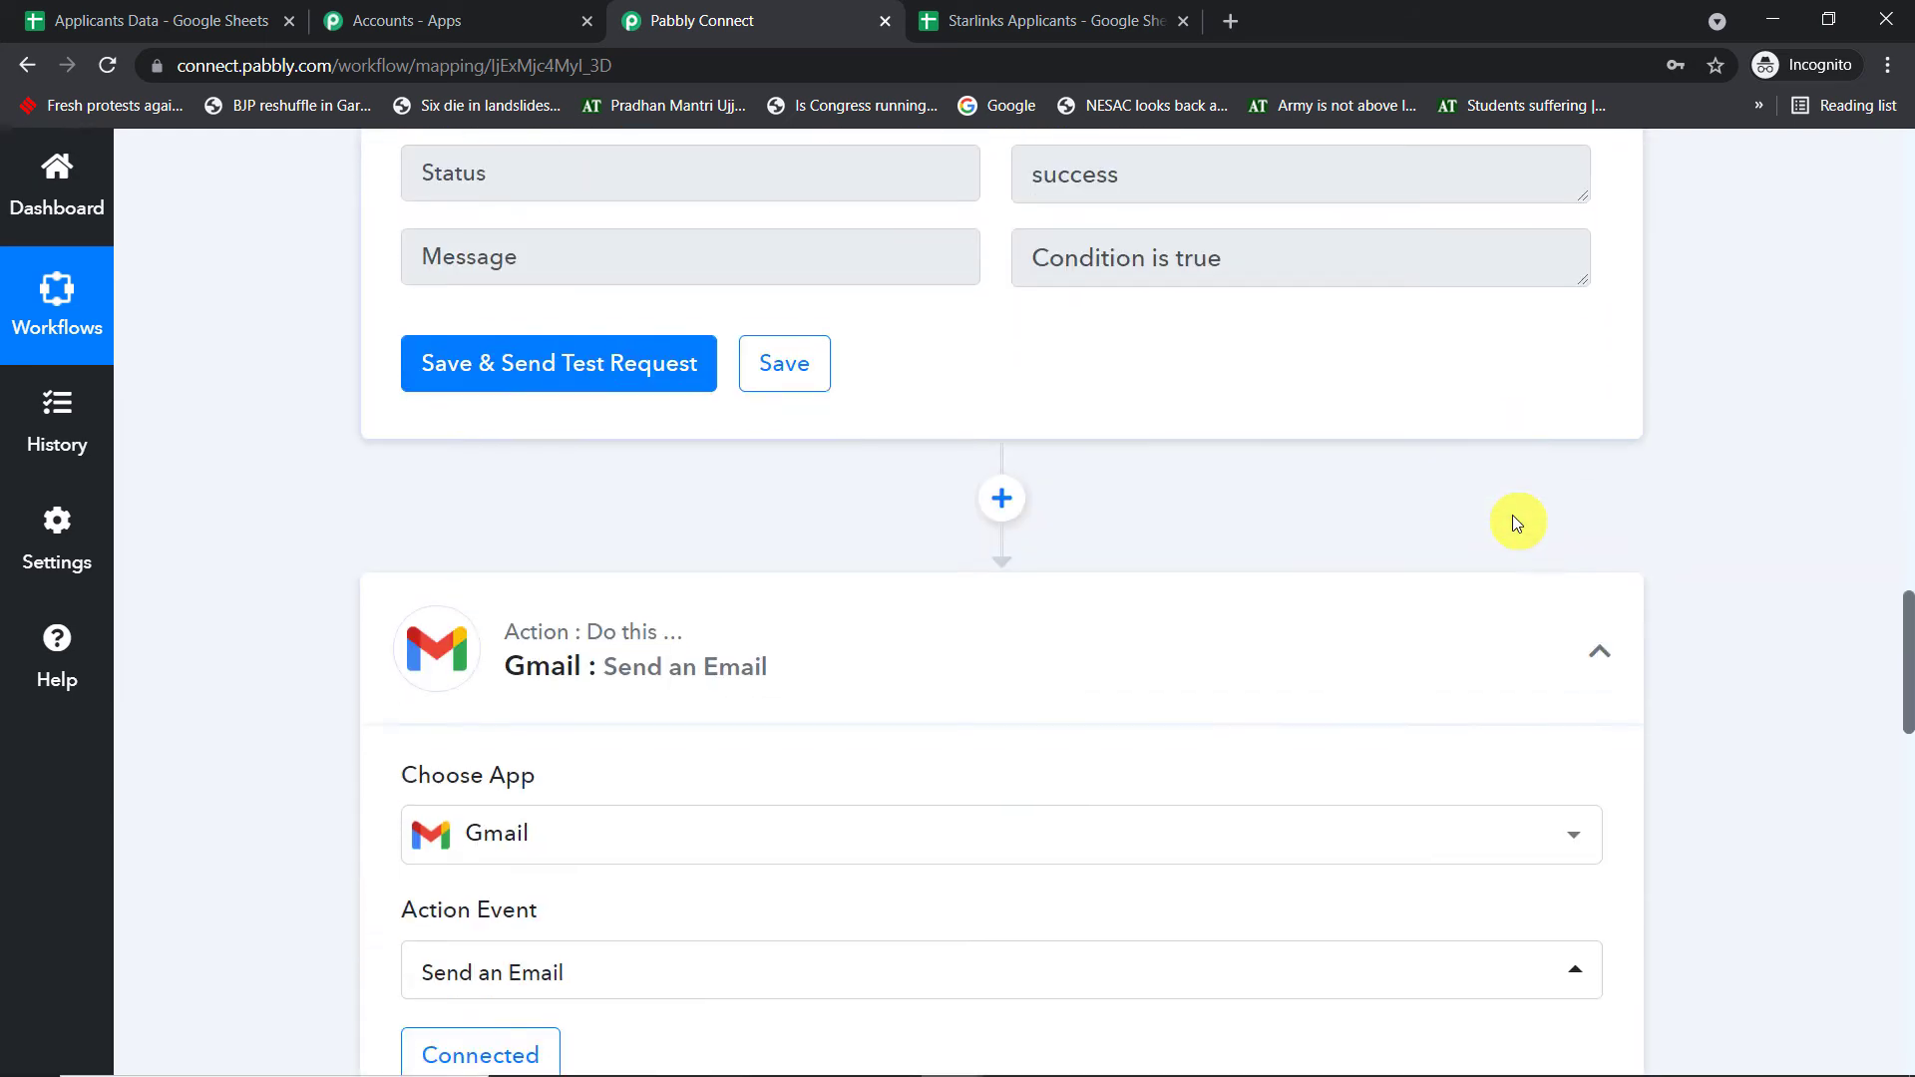
{"action": "scroll", "coordinate": [1244, 469], "scroll_direction": "down", "scroll_amount": 3}
{"action": "left_click", "coordinate": [650, 554]}
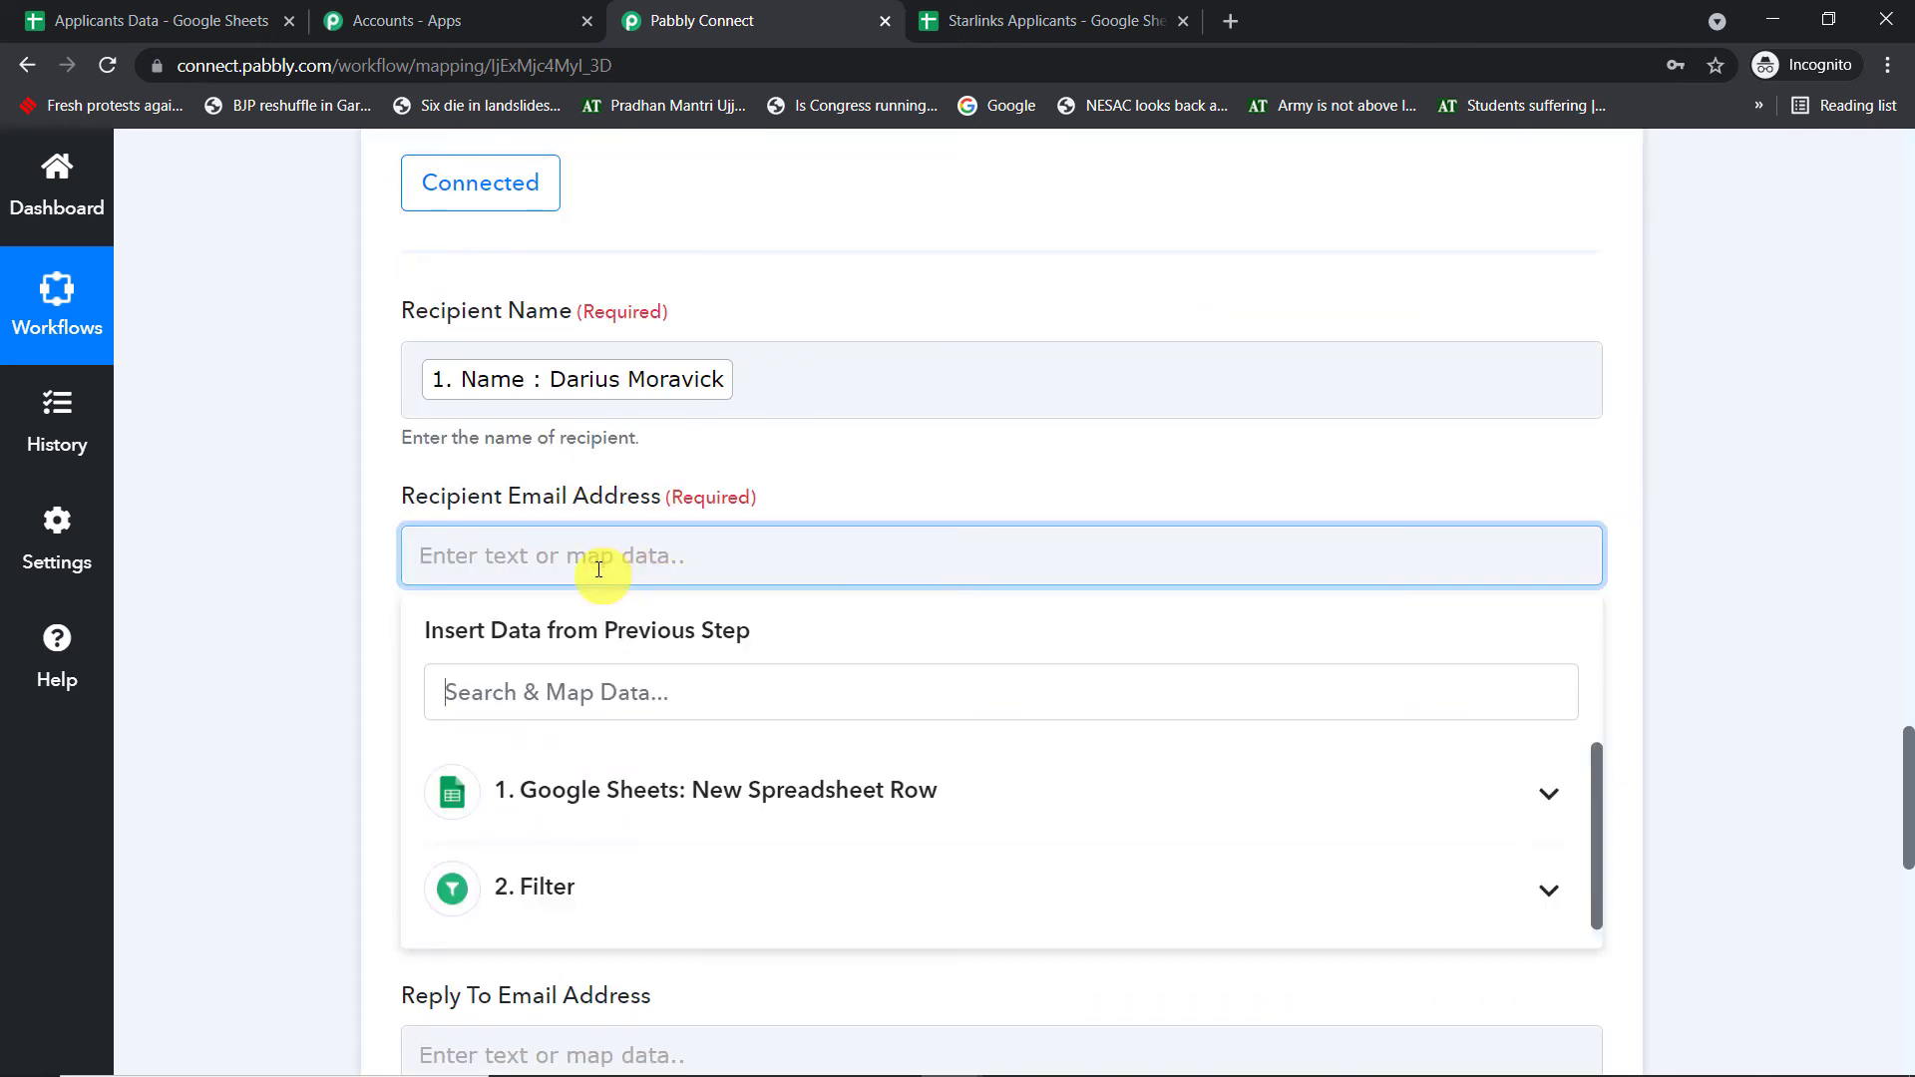
{"action": "left_click", "coordinate": [620, 793]}
{"action": "left_click", "coordinate": [644, 938]}
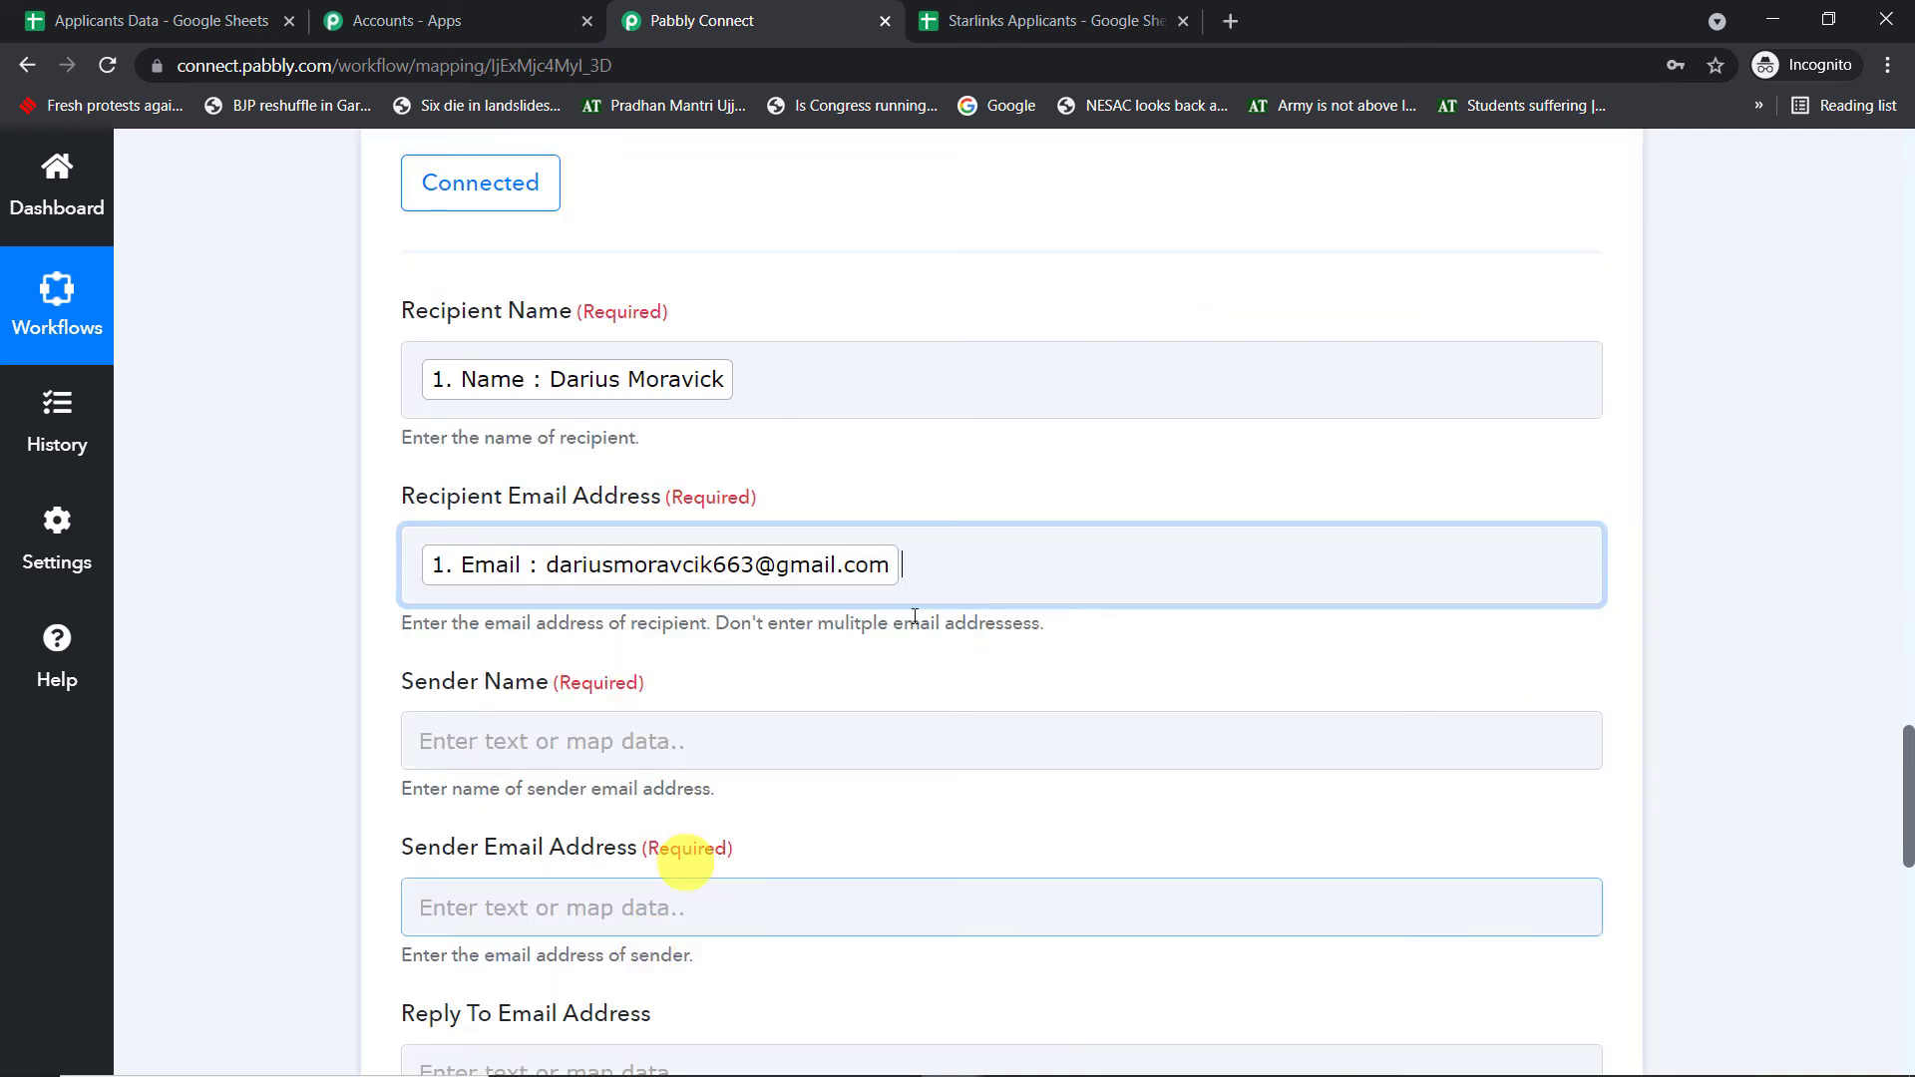
{"action": "left_click", "coordinate": [1422, 265]}
{"action": "scroll", "coordinate": [1412, 263], "scroll_direction": "down", "scroll_amount": 2}
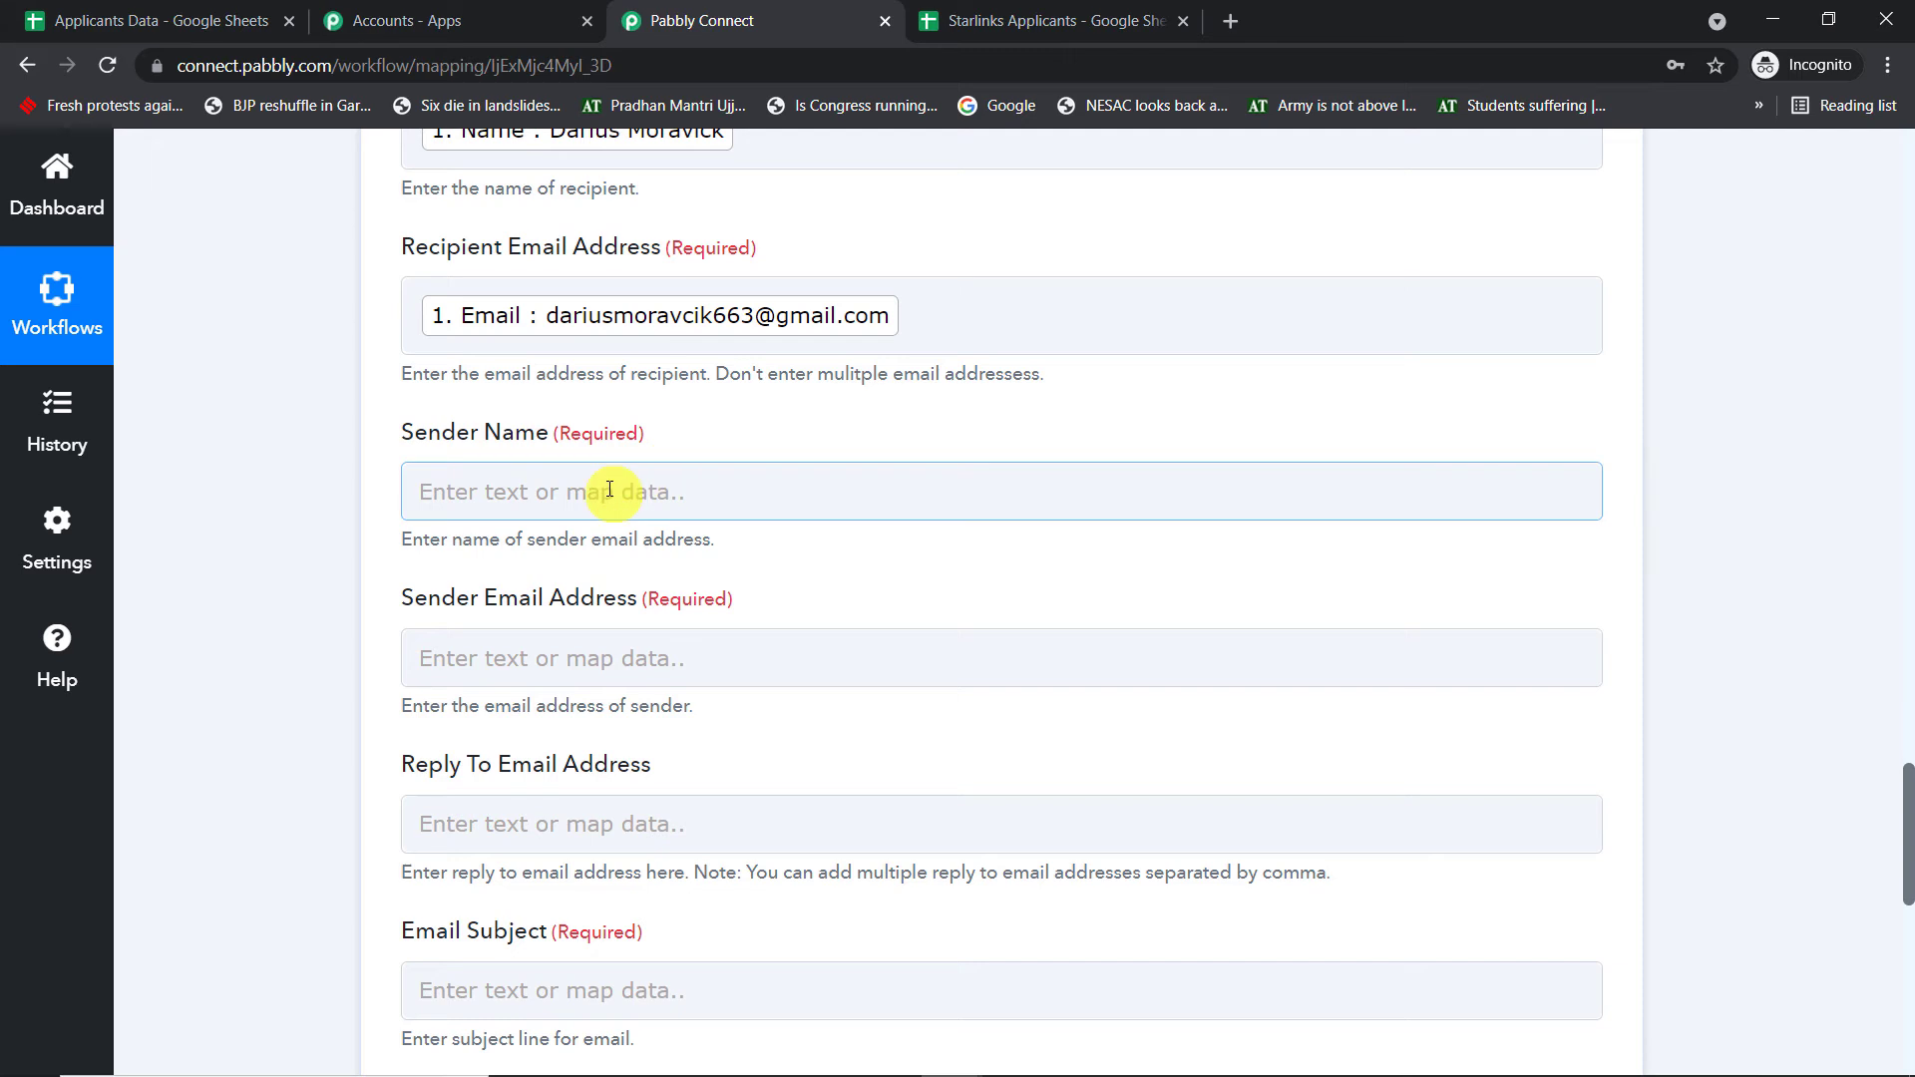
- Set the sender name to Starlink and enter the sender's e-mail address
{"action": "left_click", "coordinate": [610, 490]}
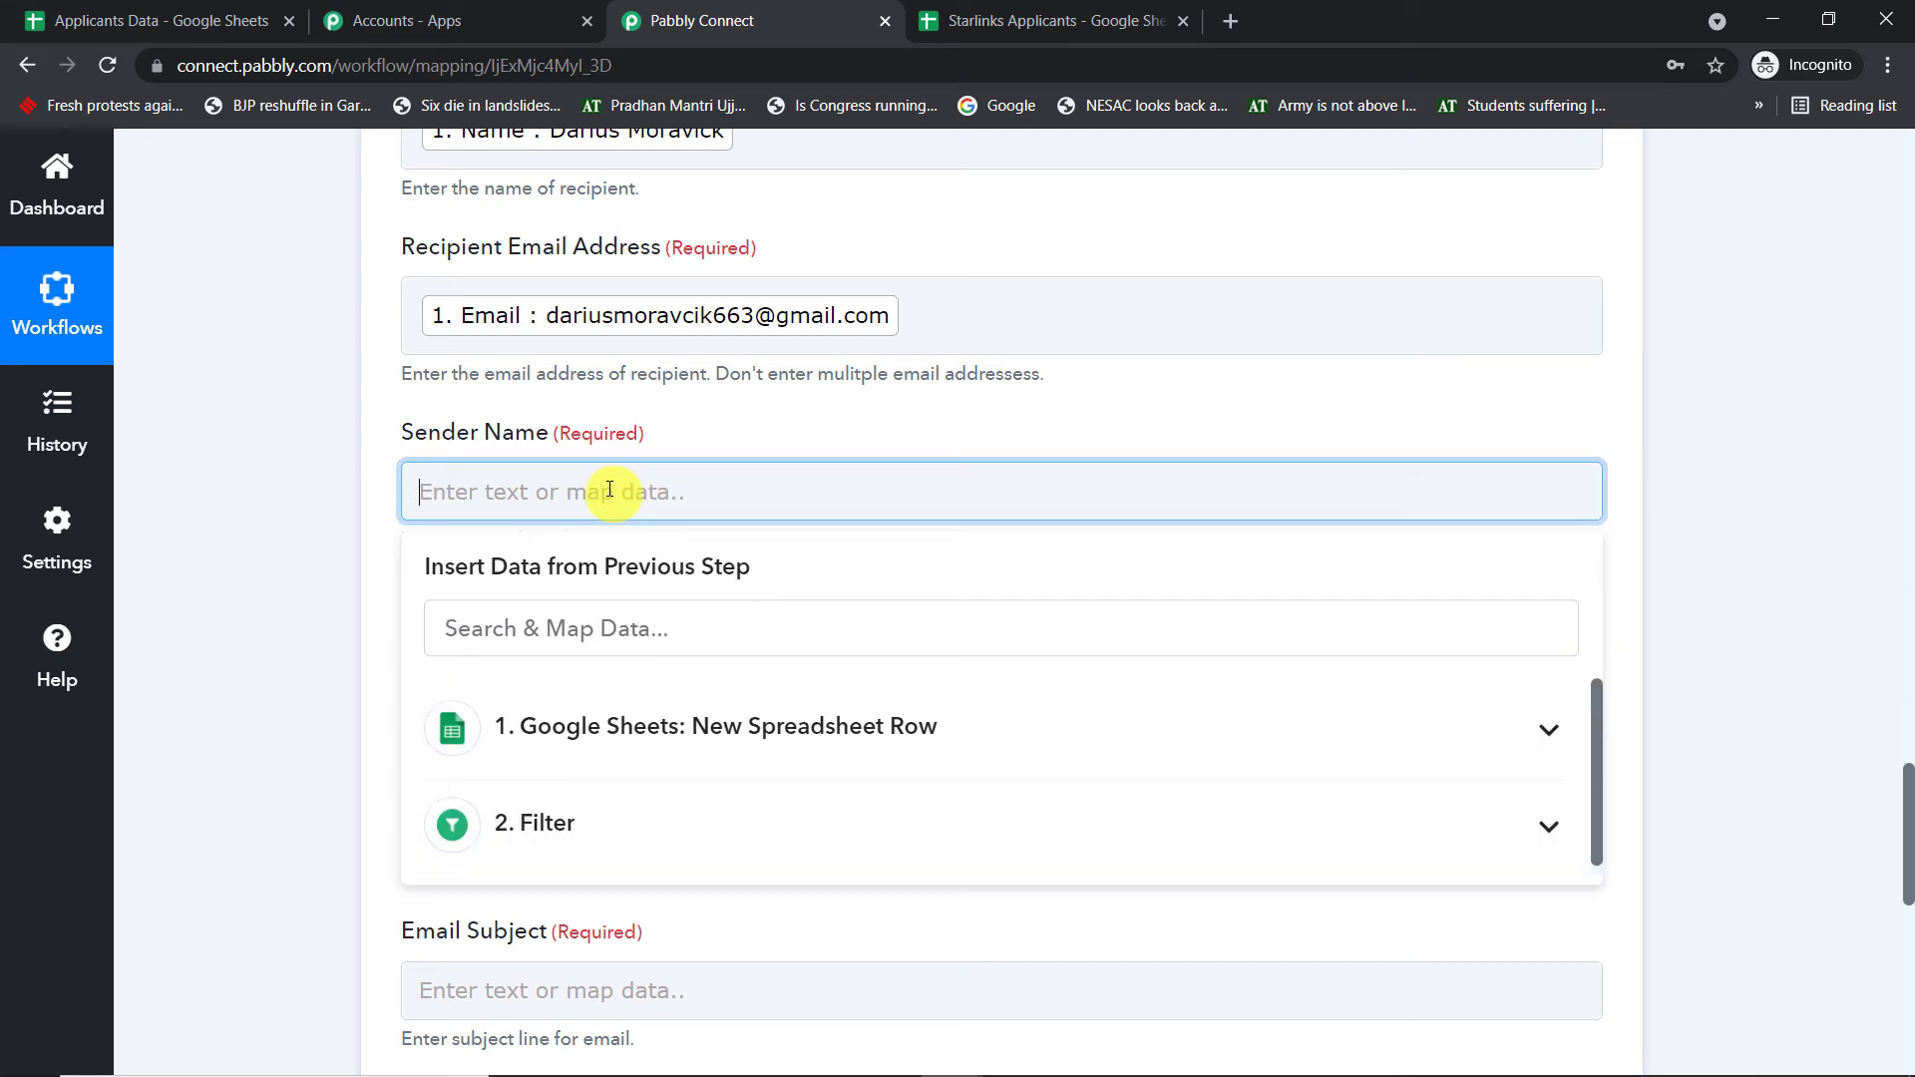
{"action": "type", "text": "S"}
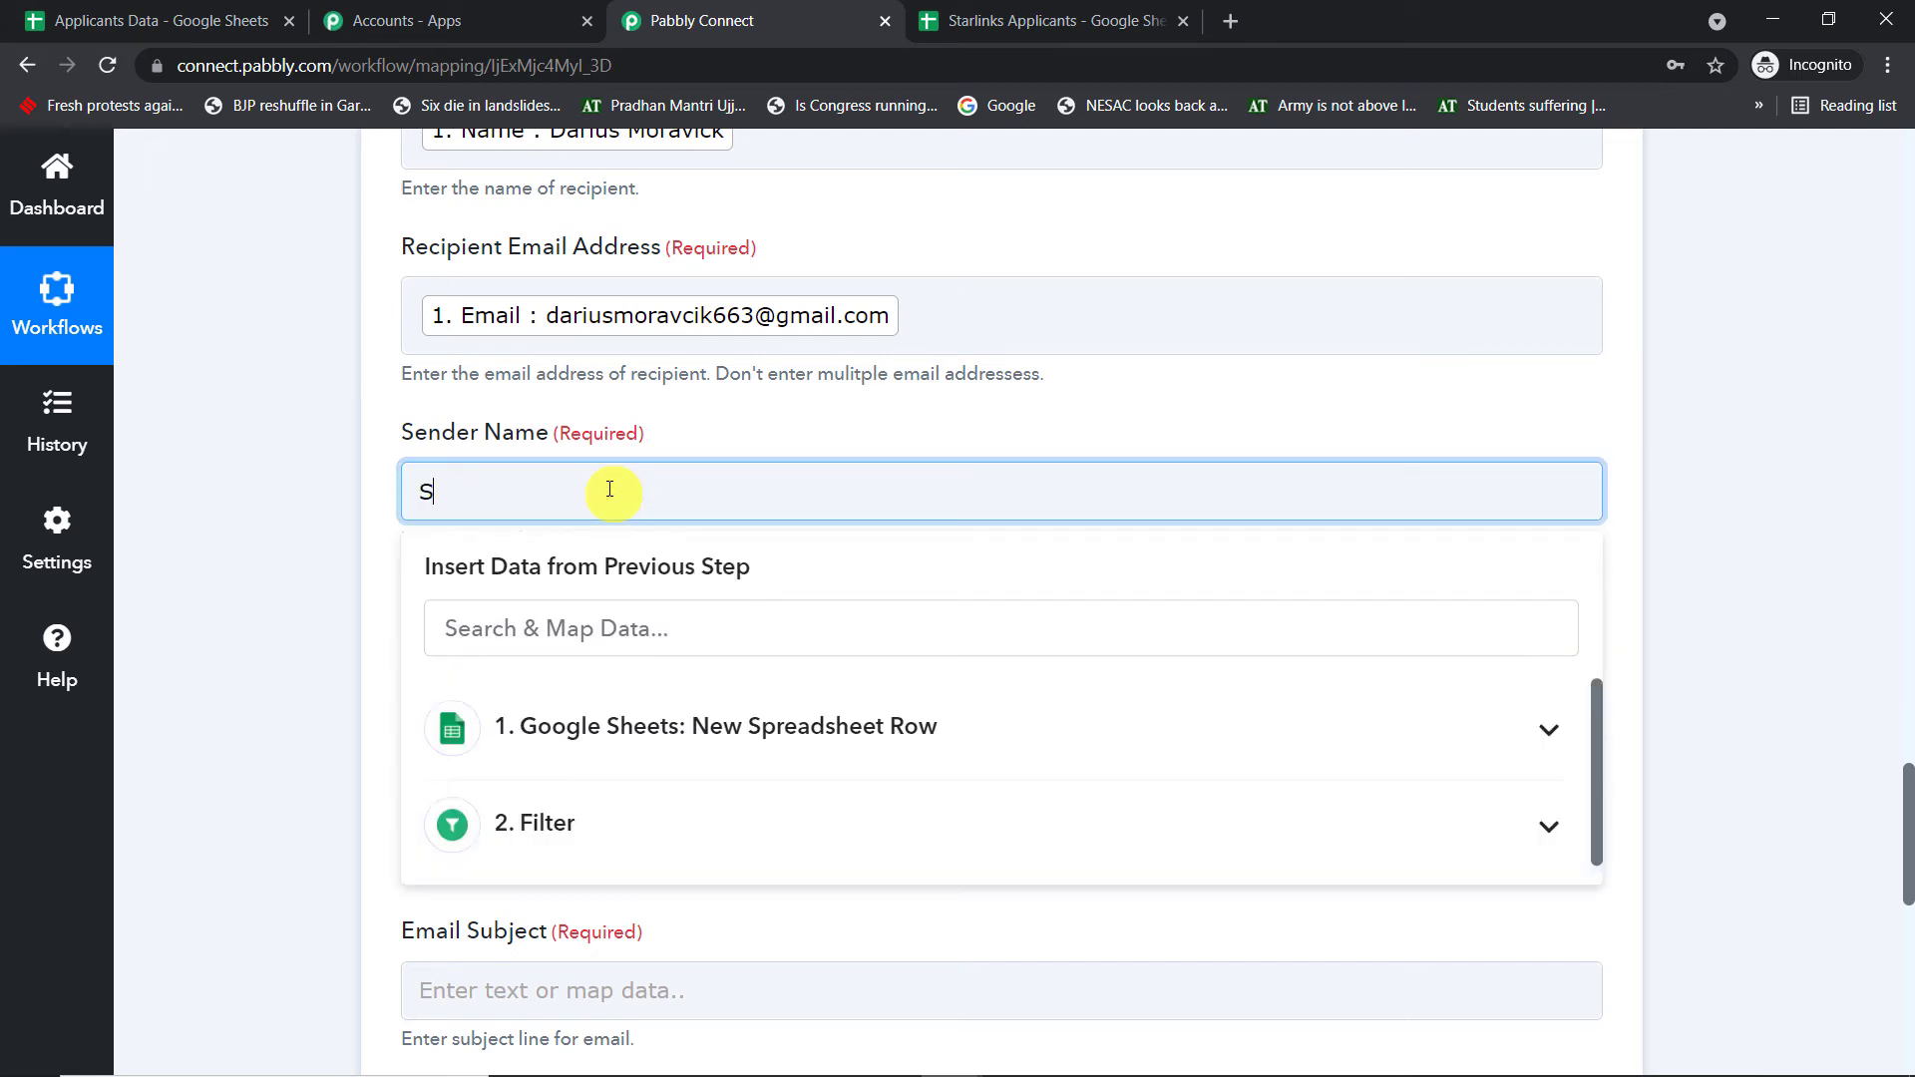
{"action": "type", "text": "tsr"}
{"action": "type", "text": "link"}
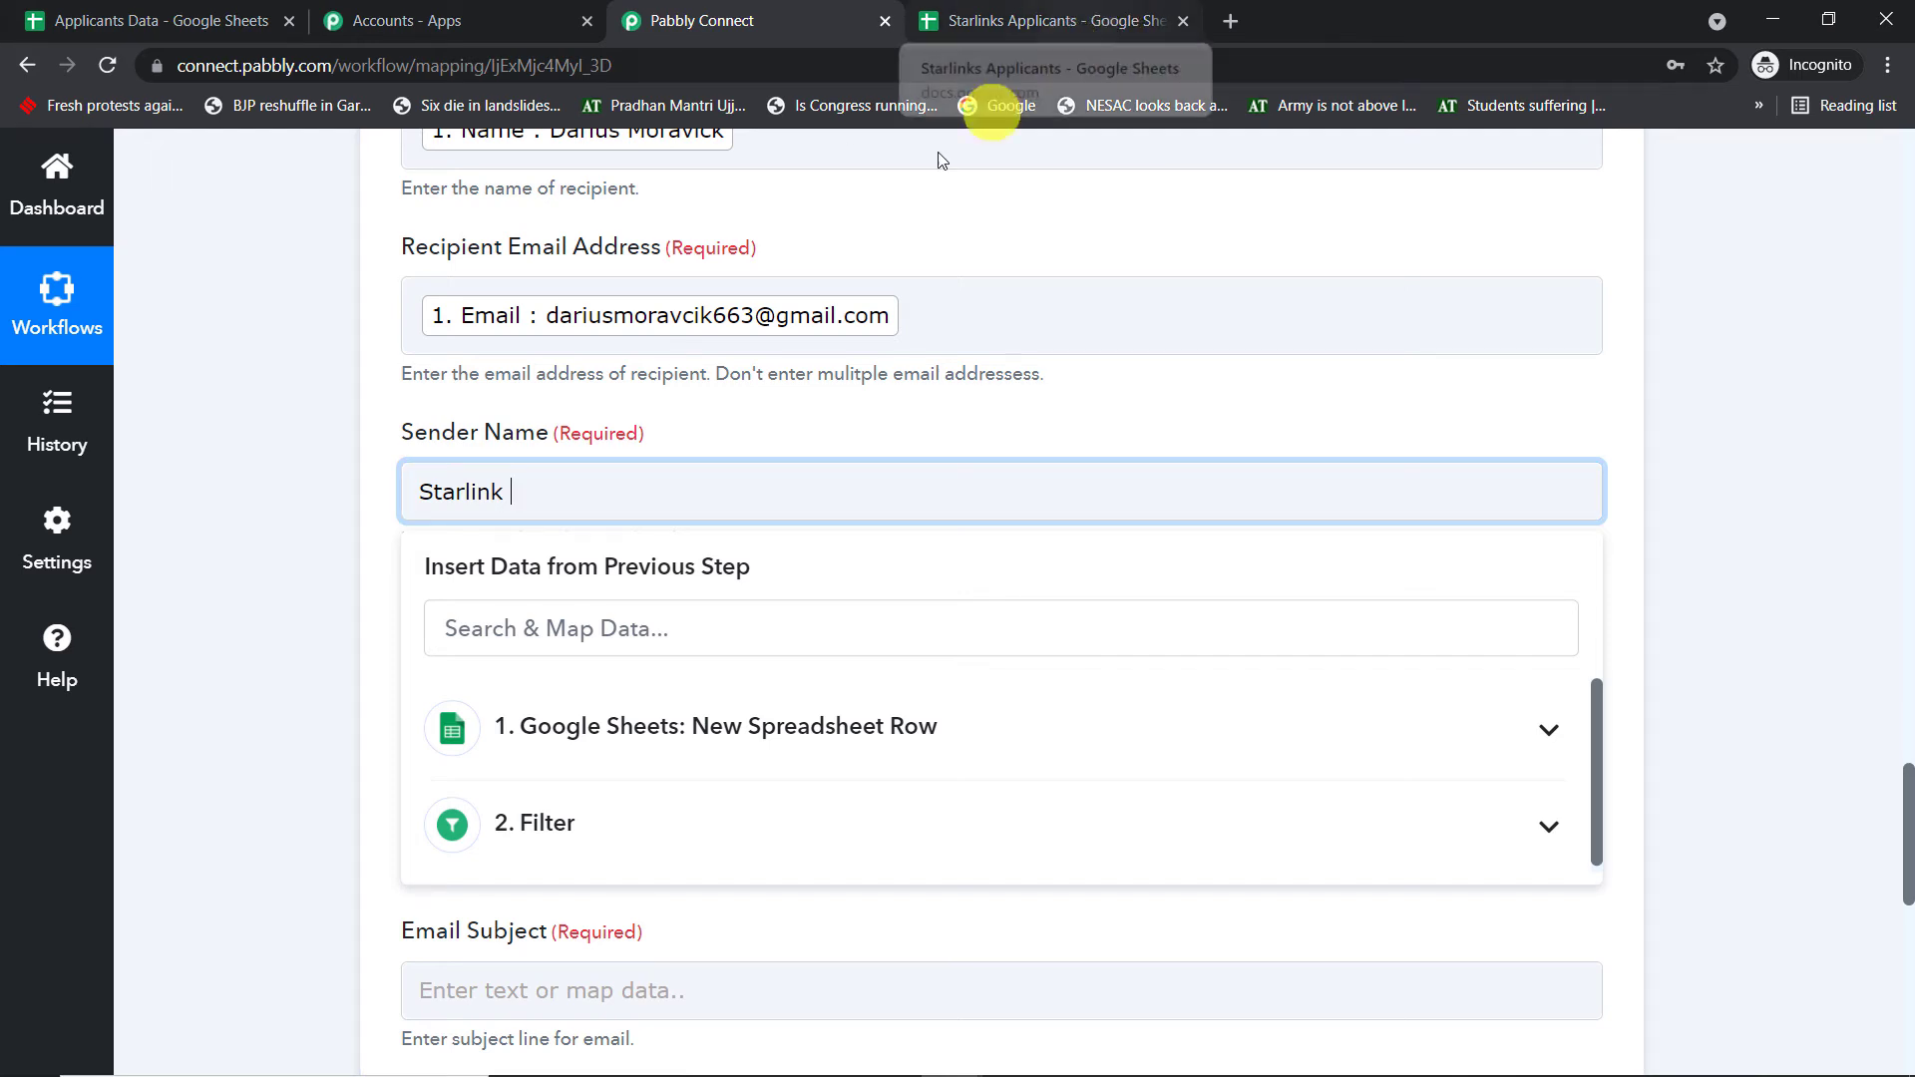
{"action": "left_click", "coordinate": [848, 404]}
{"action": "scroll", "coordinate": [718, 449], "scroll_direction": "down", "scroll_amount": 1}
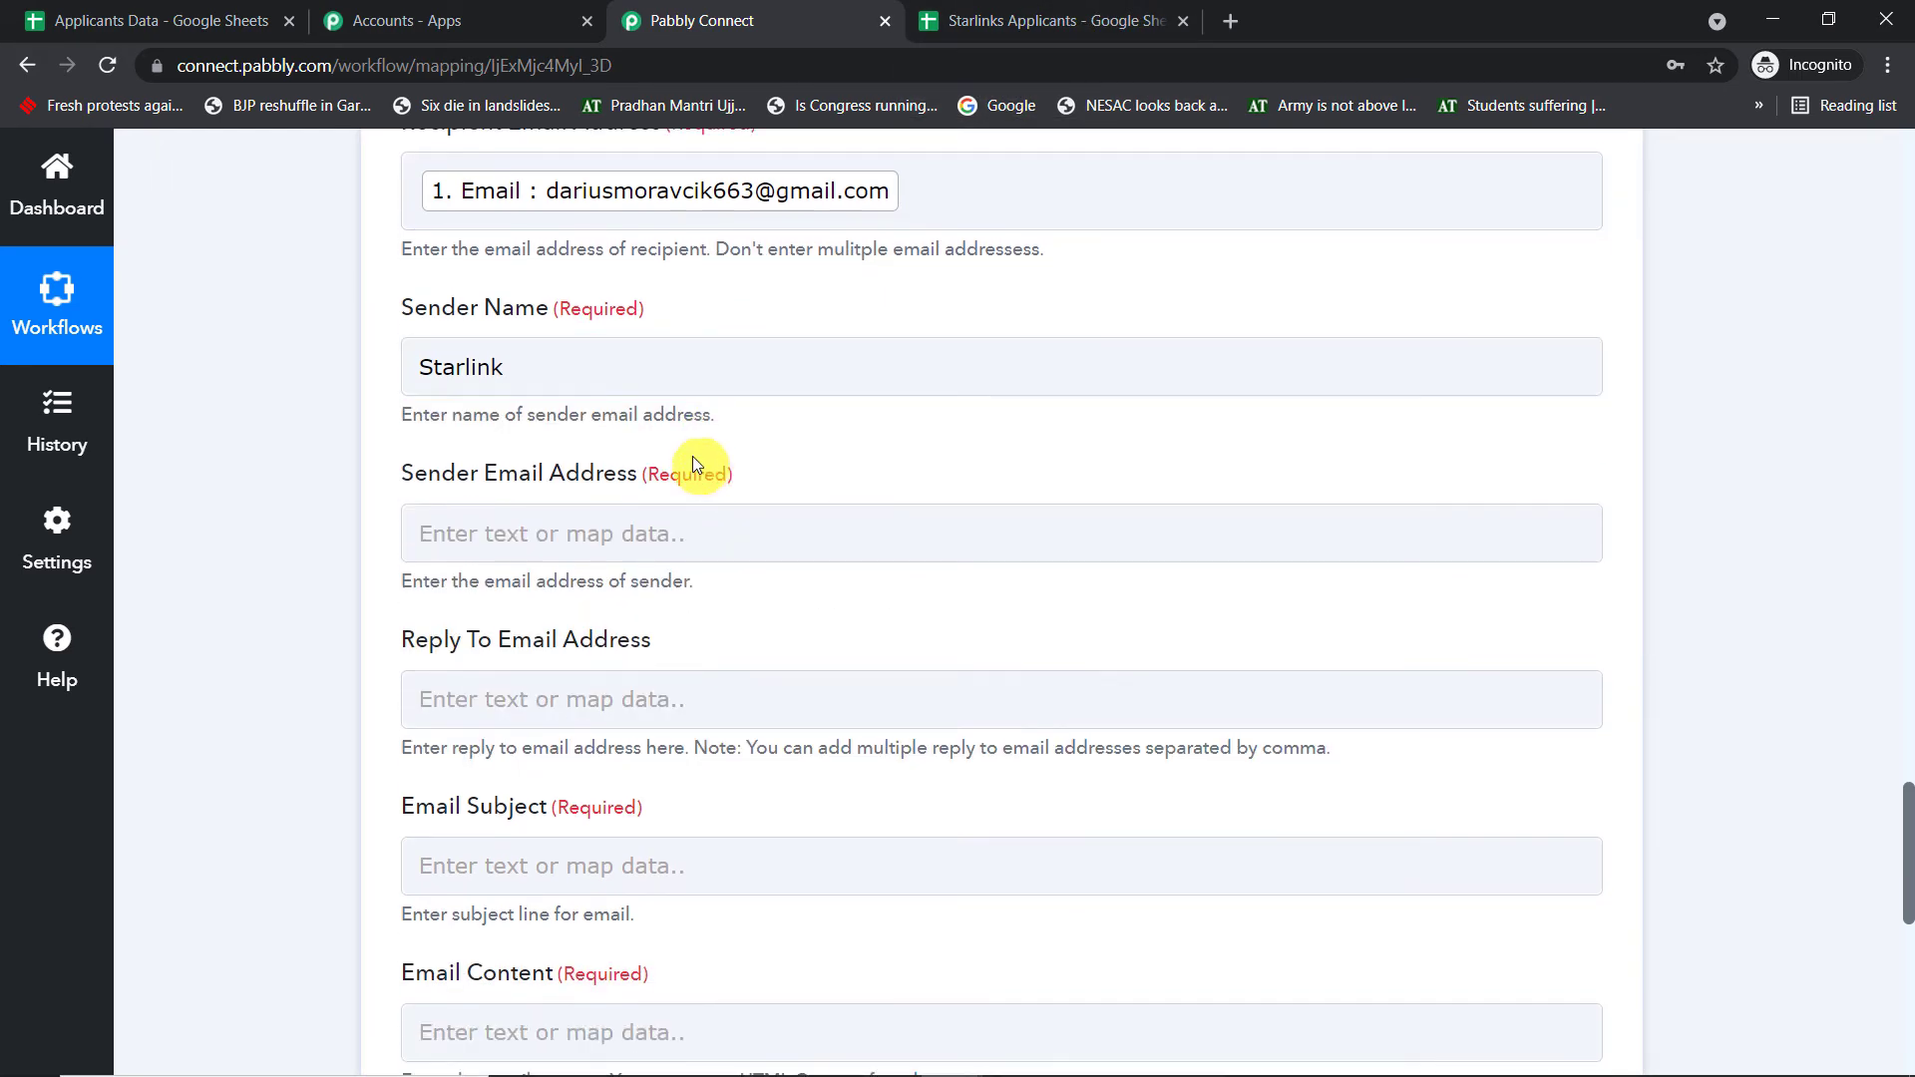
{"action": "scroll", "coordinate": [672, 423], "scroll_direction": "down", "scroll_amount": 1}
{"action": "left_click", "coordinate": [558, 400]}
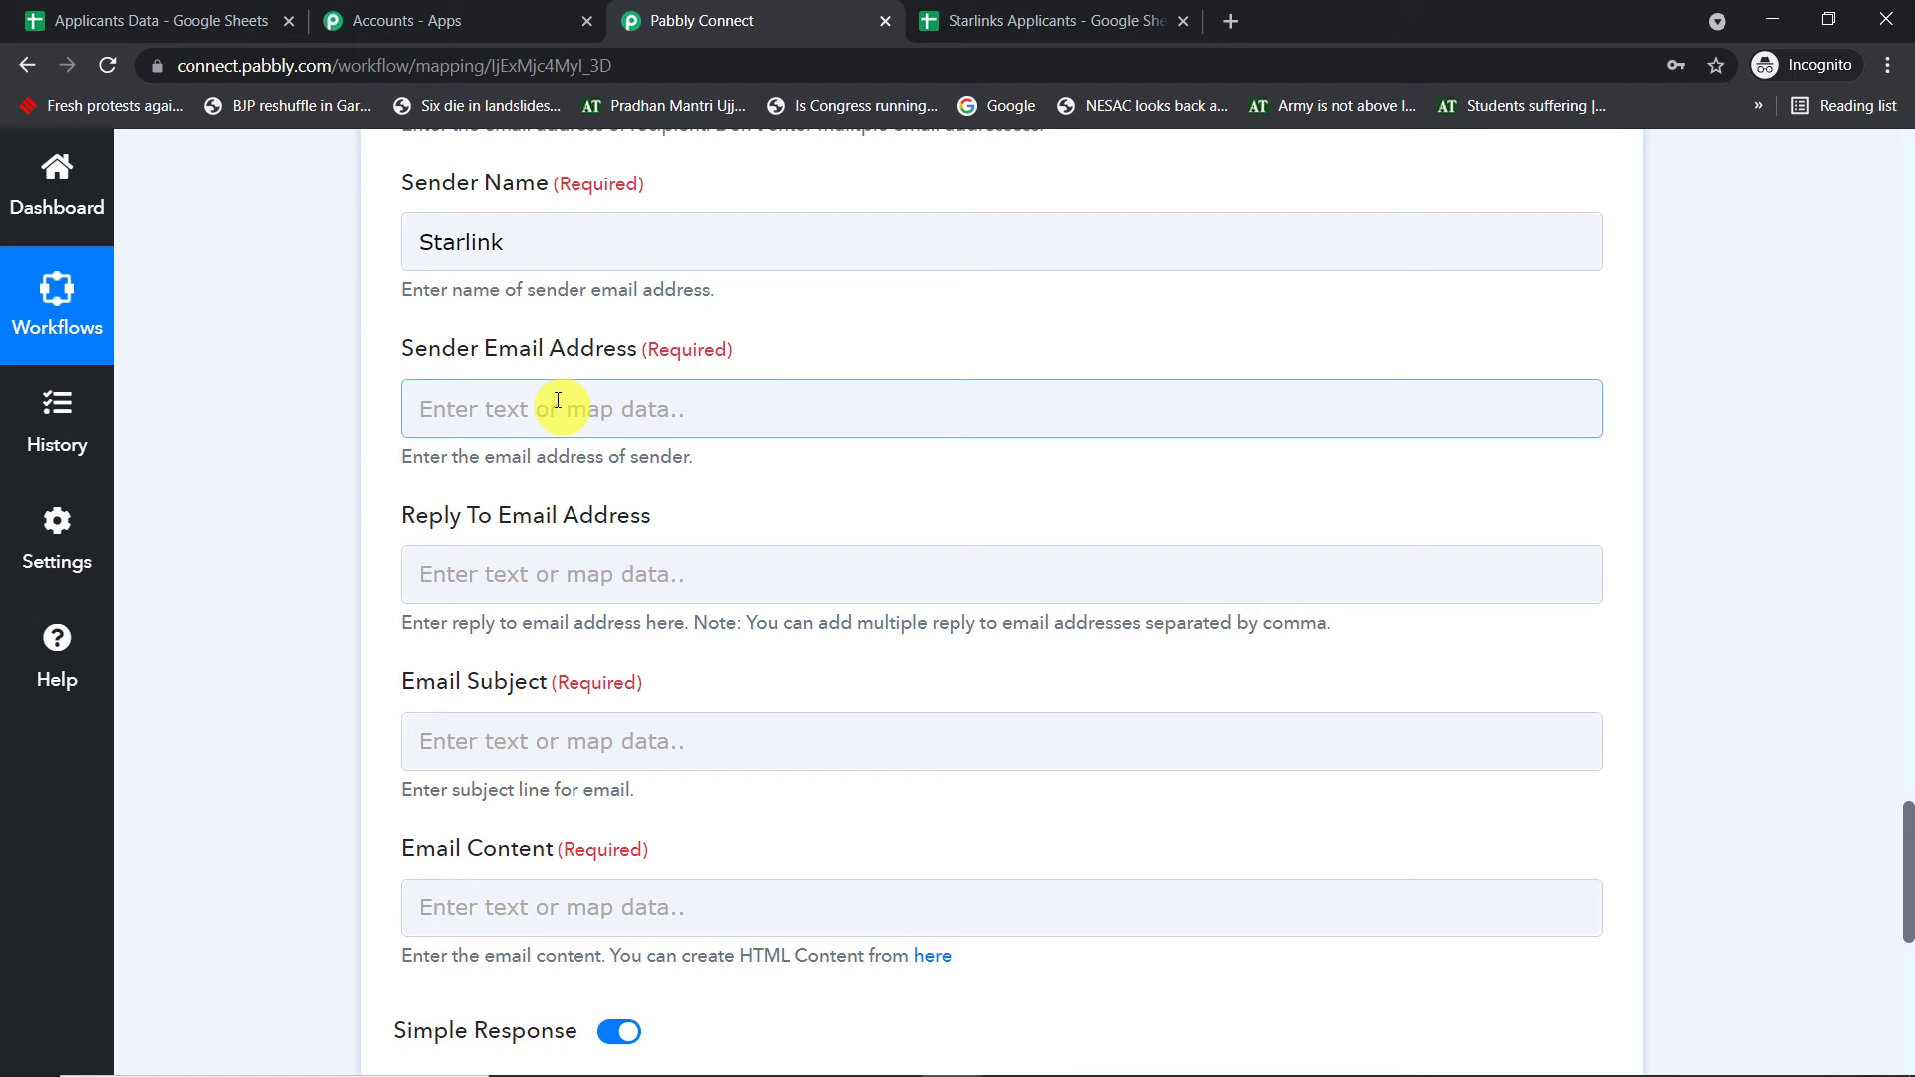
{"action": "type", "text": "a"}
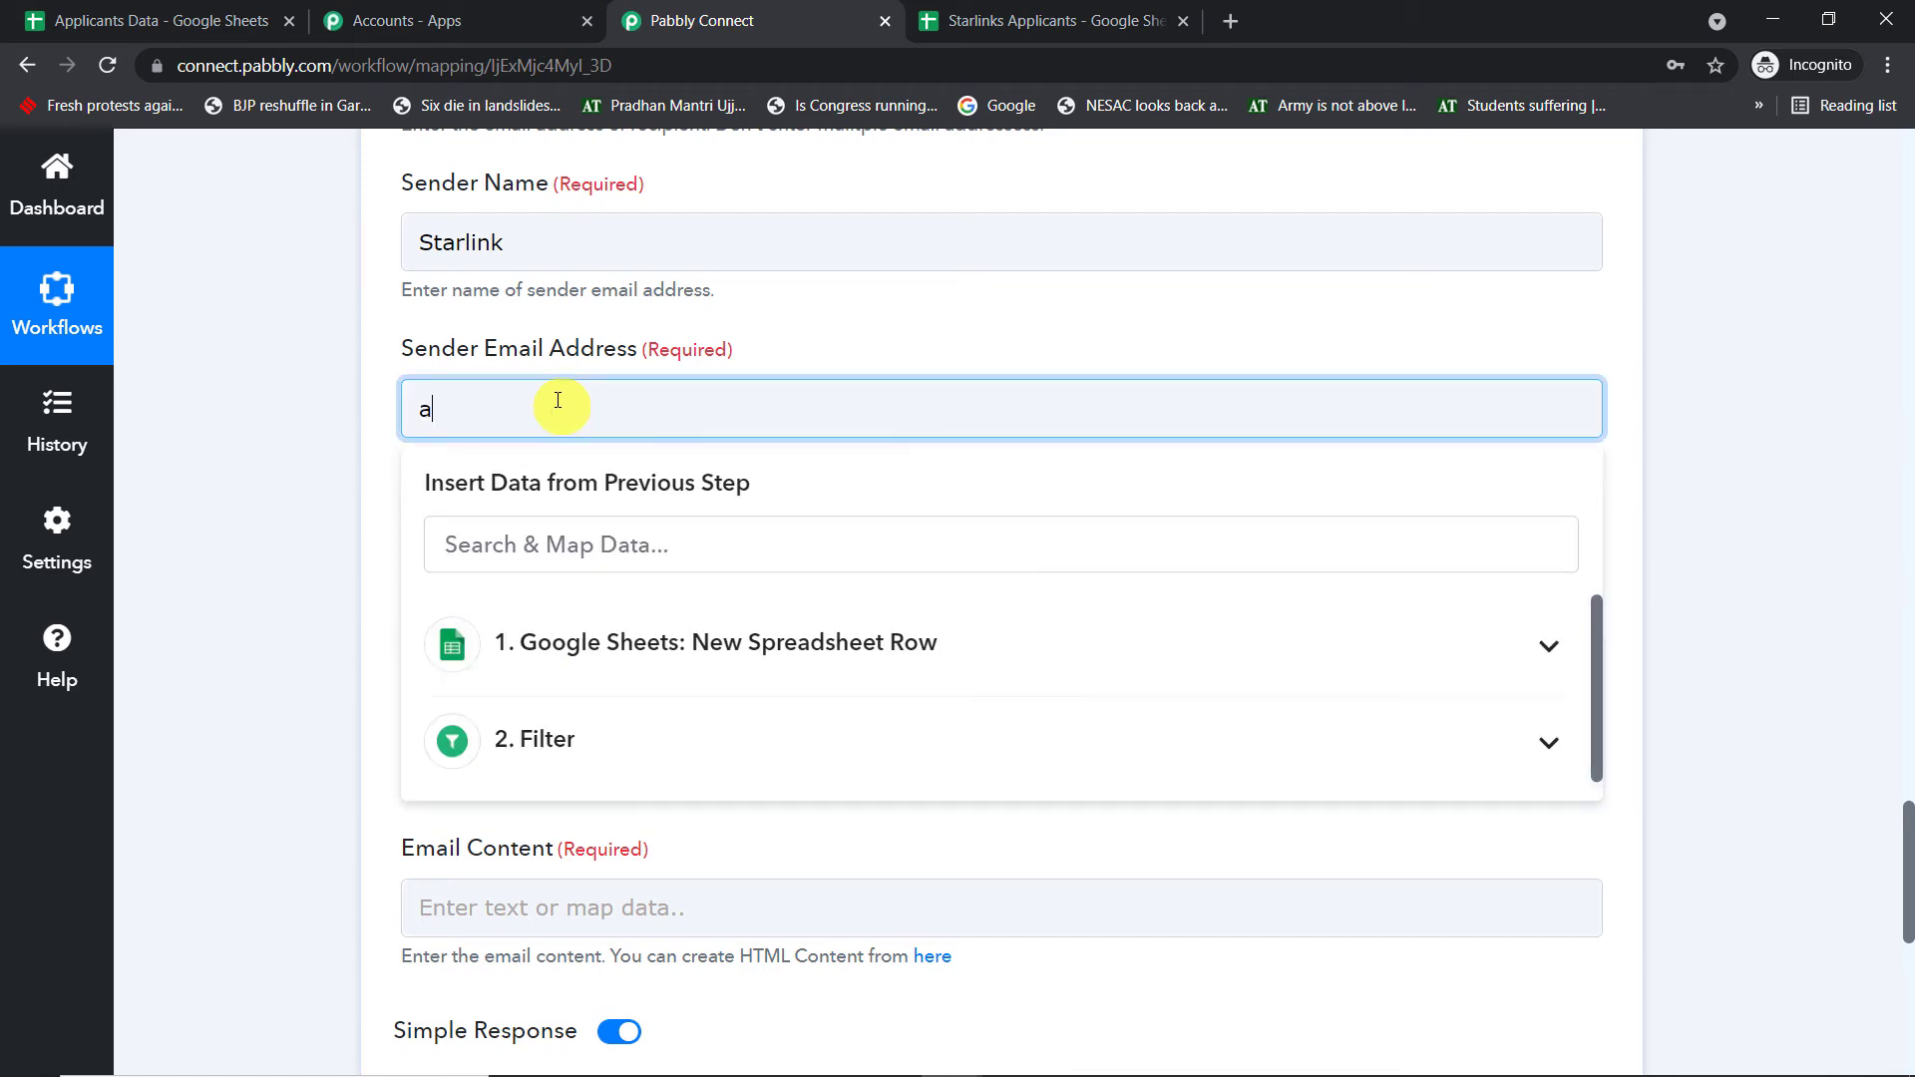
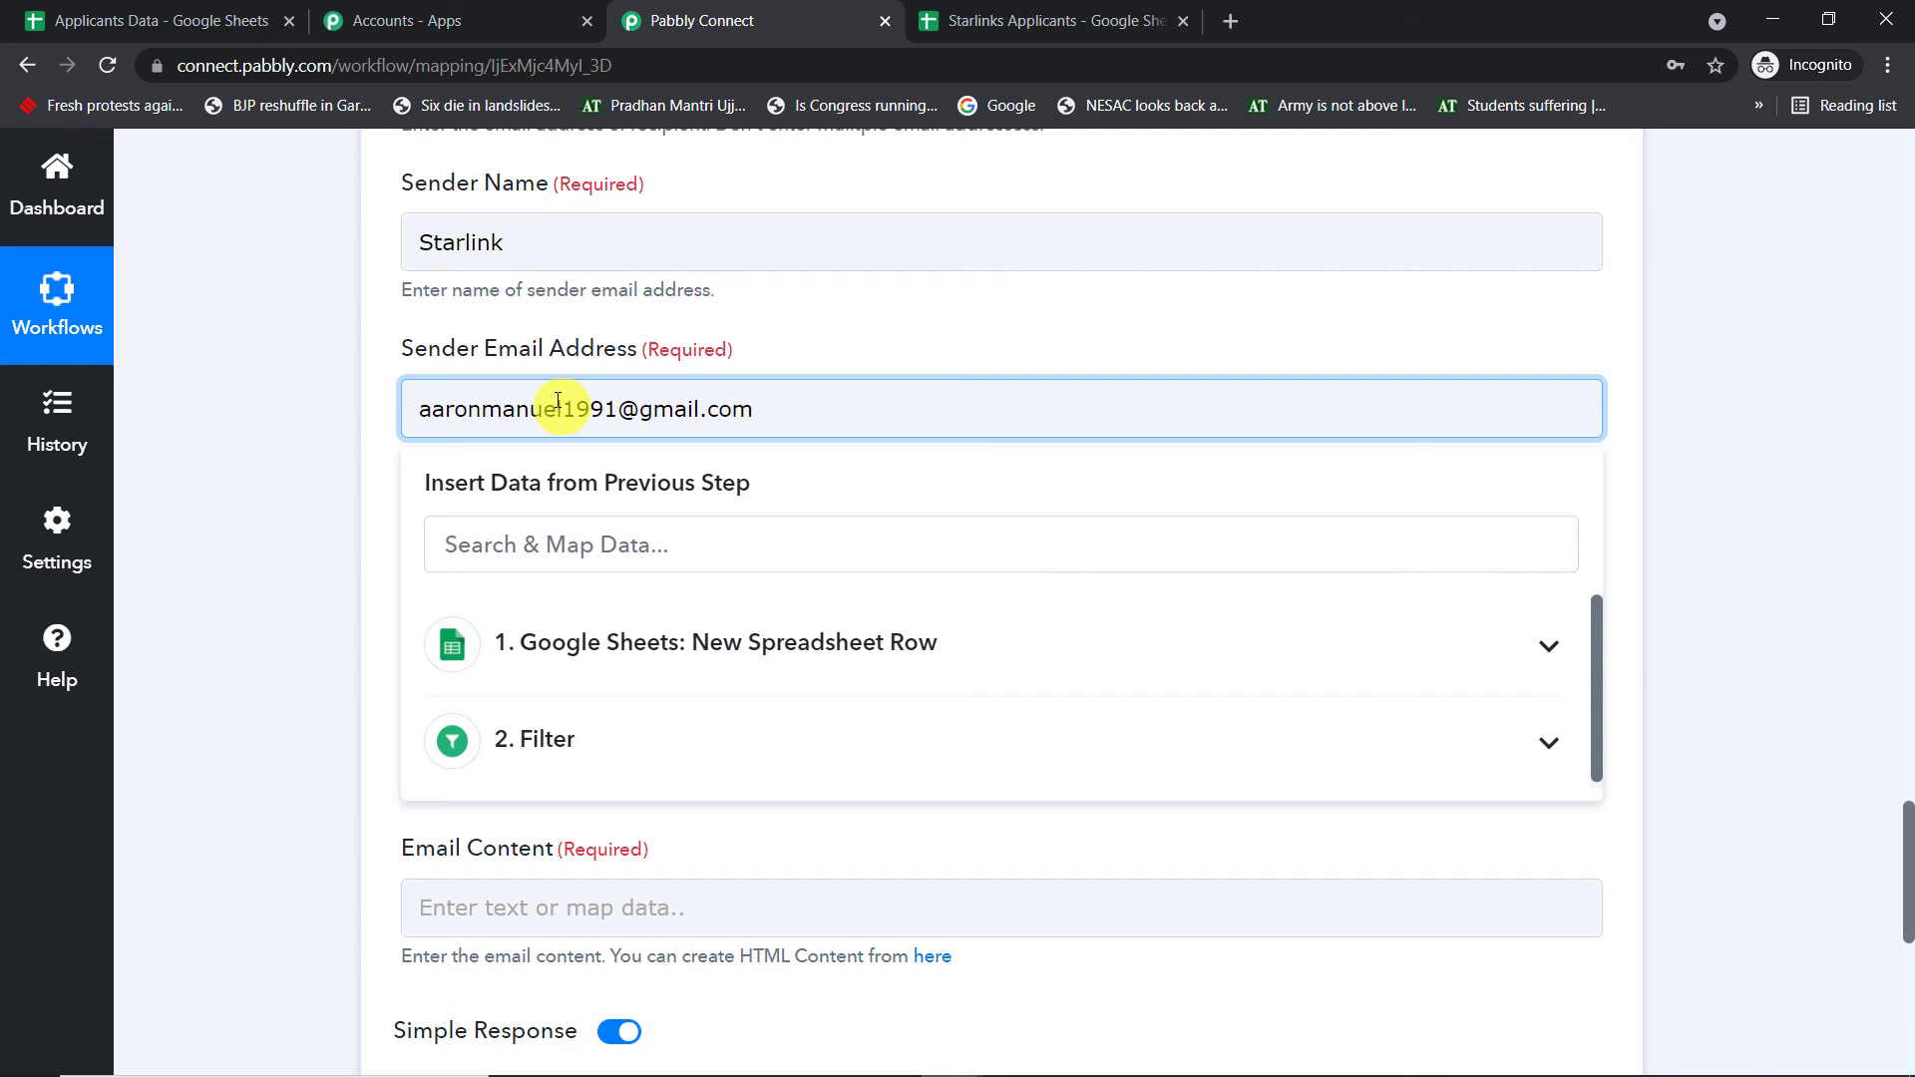
{"action": "left_click", "coordinate": [856, 319]}
- Set the email subject to Application Feedback
{"action": "scroll", "coordinate": [857, 319], "scroll_direction": "down", "scroll_amount": 3}
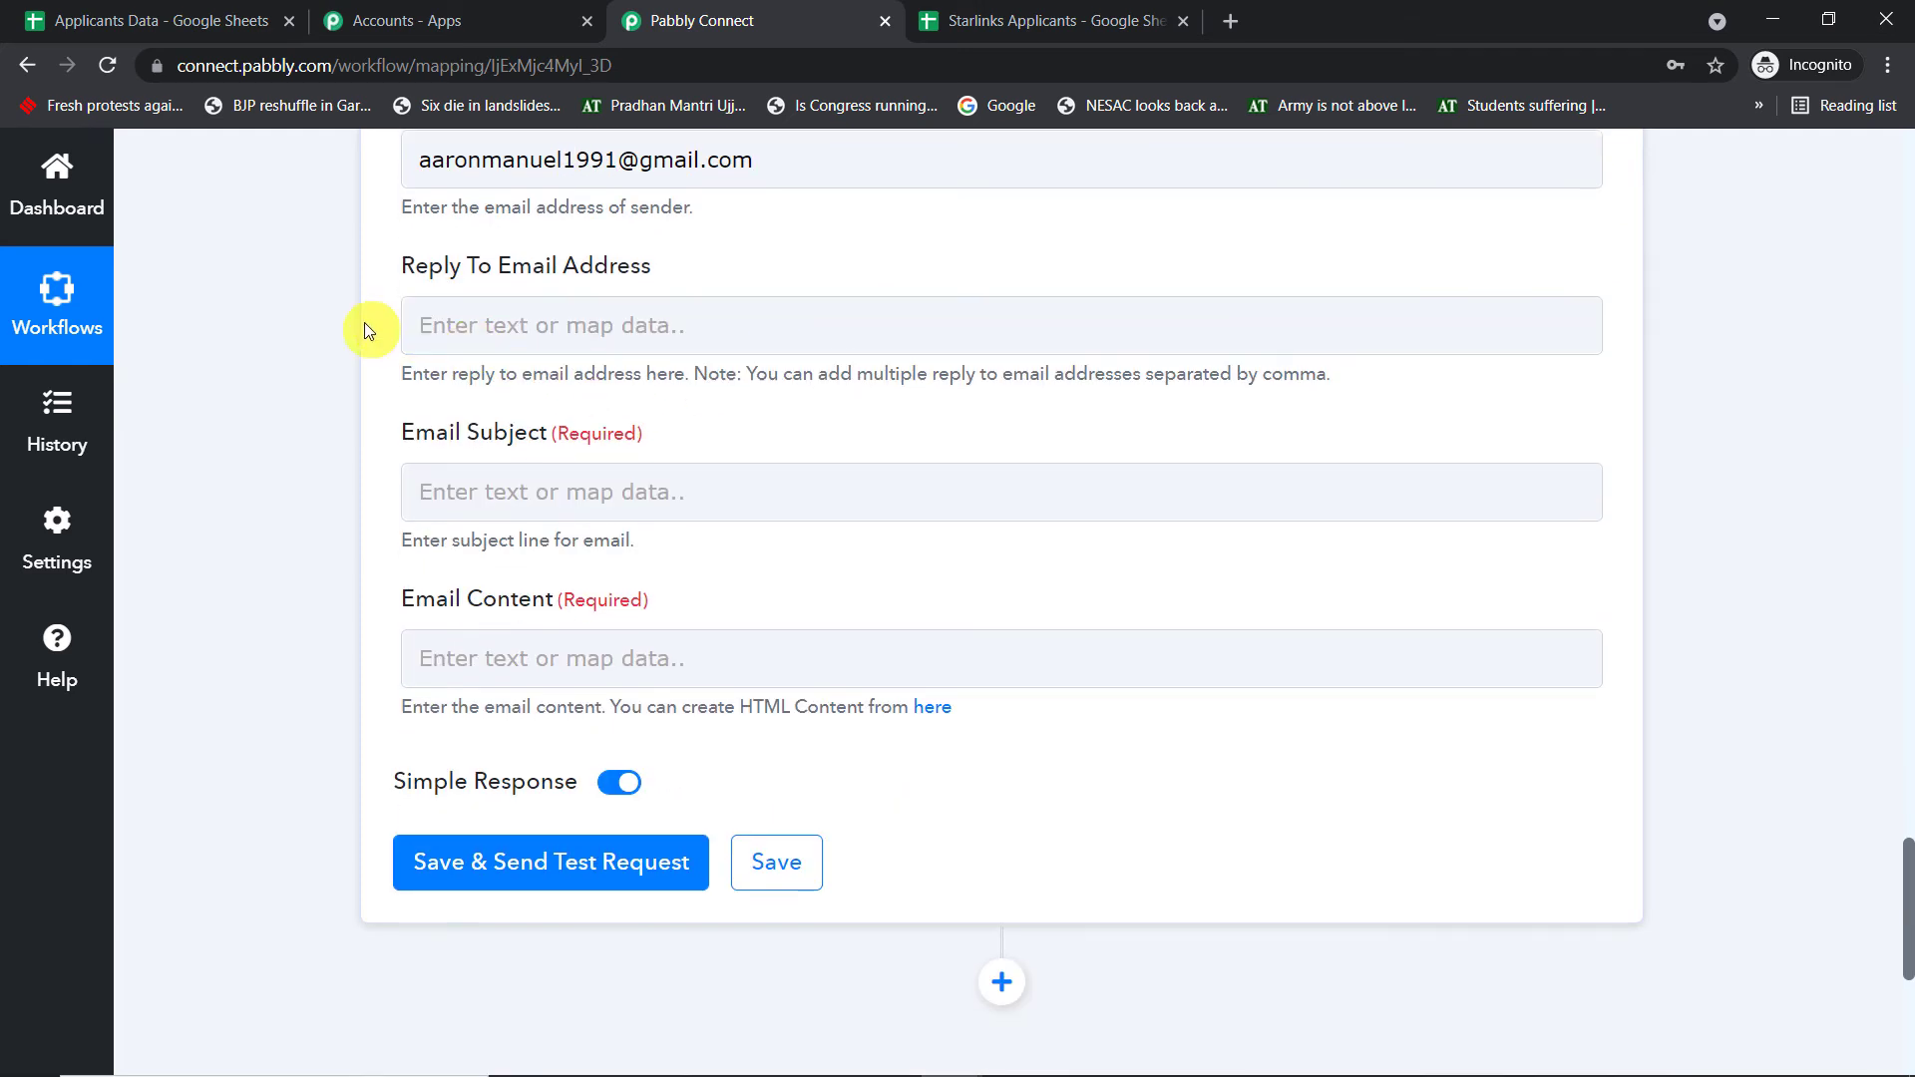
{"action": "scroll", "coordinate": [697, 325], "scroll_direction": "down", "scroll_amount": 1}
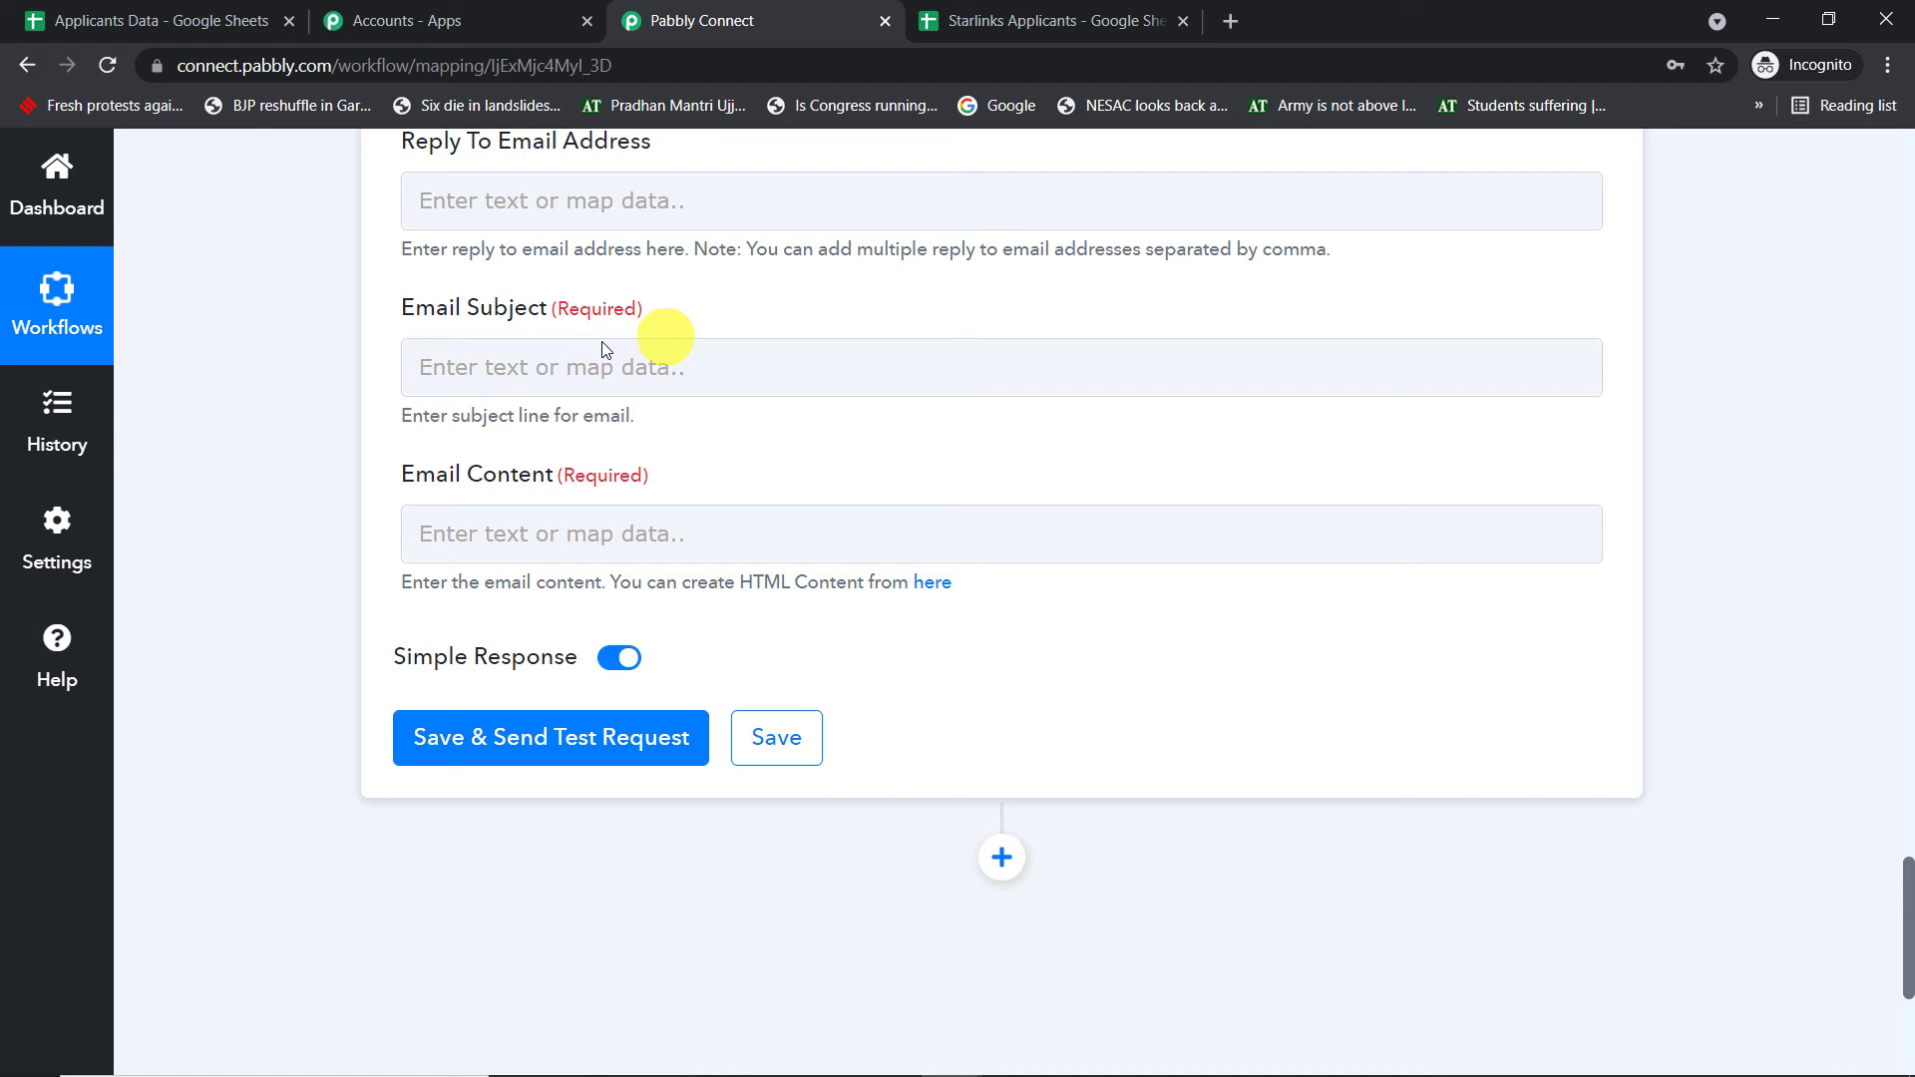
{"action": "left_click", "coordinate": [472, 366]}
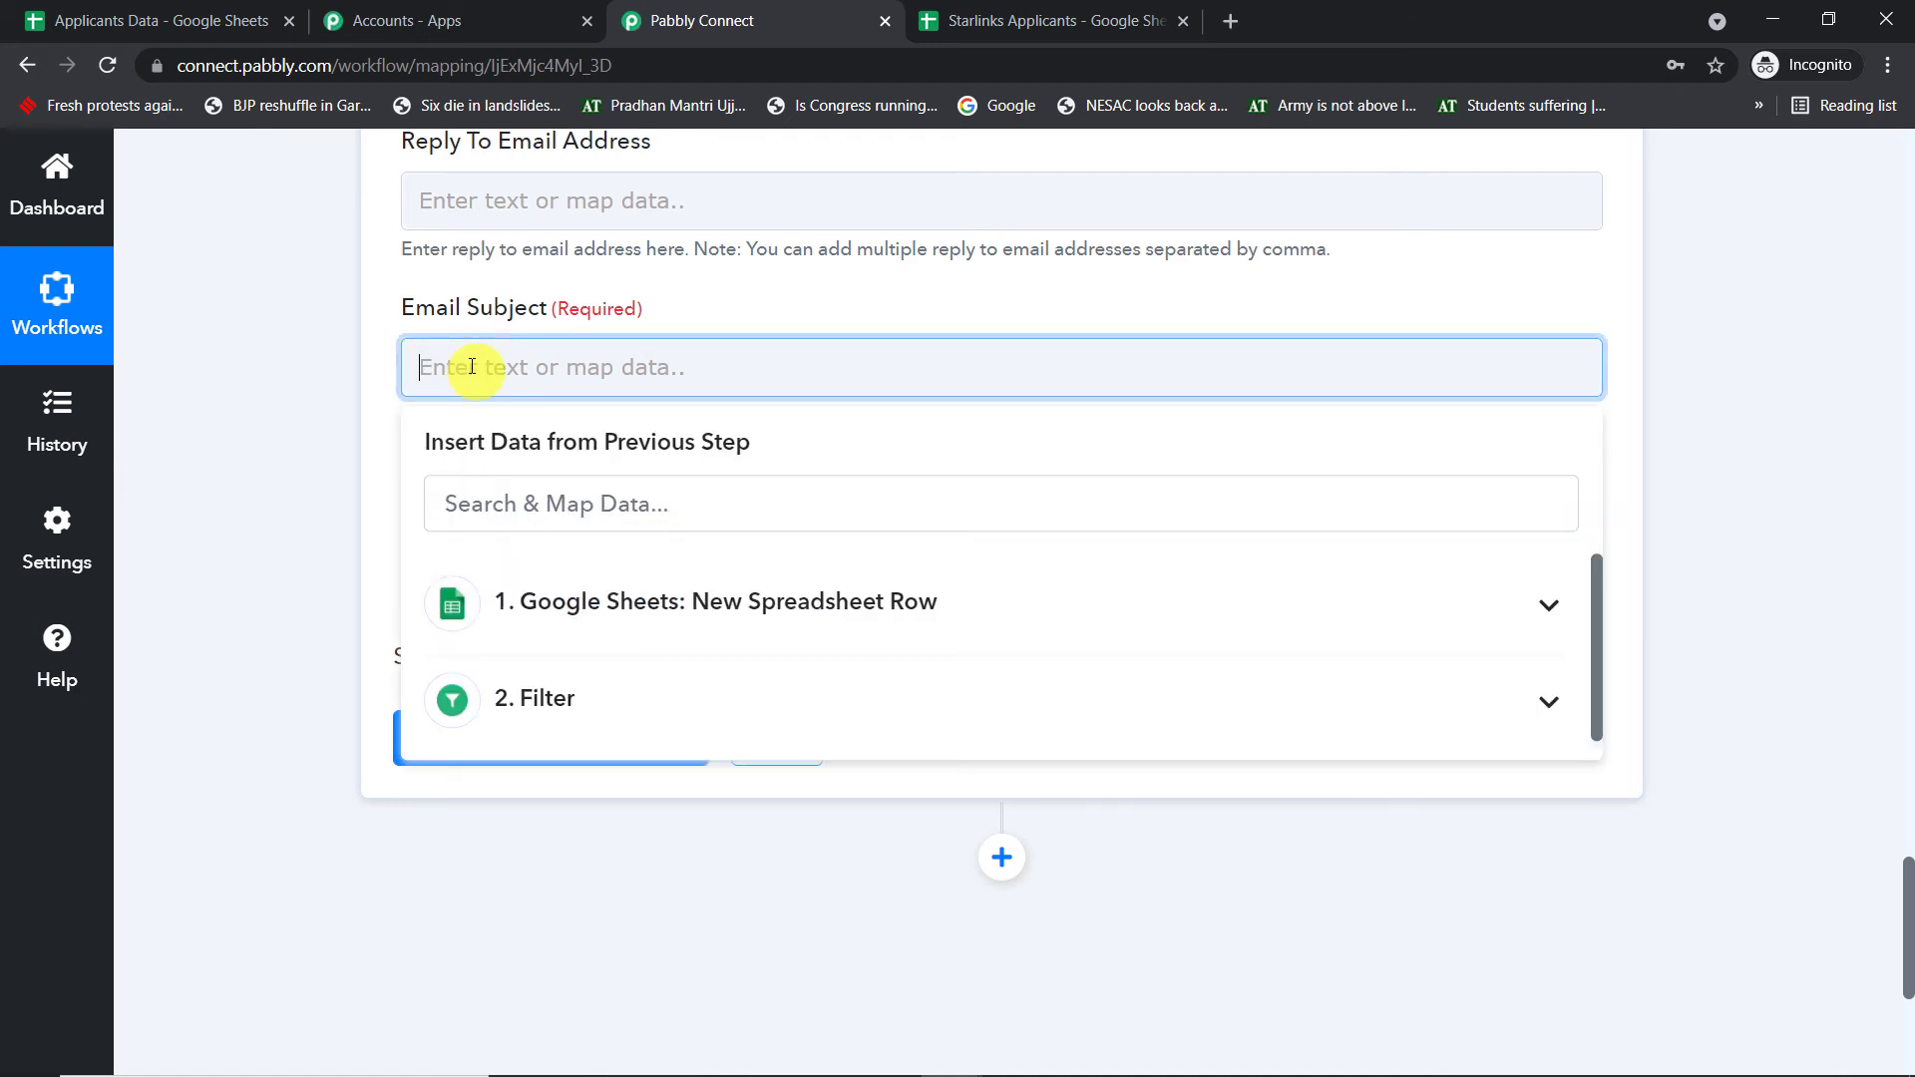
{"action": "type", "text": "Application Feedback"}
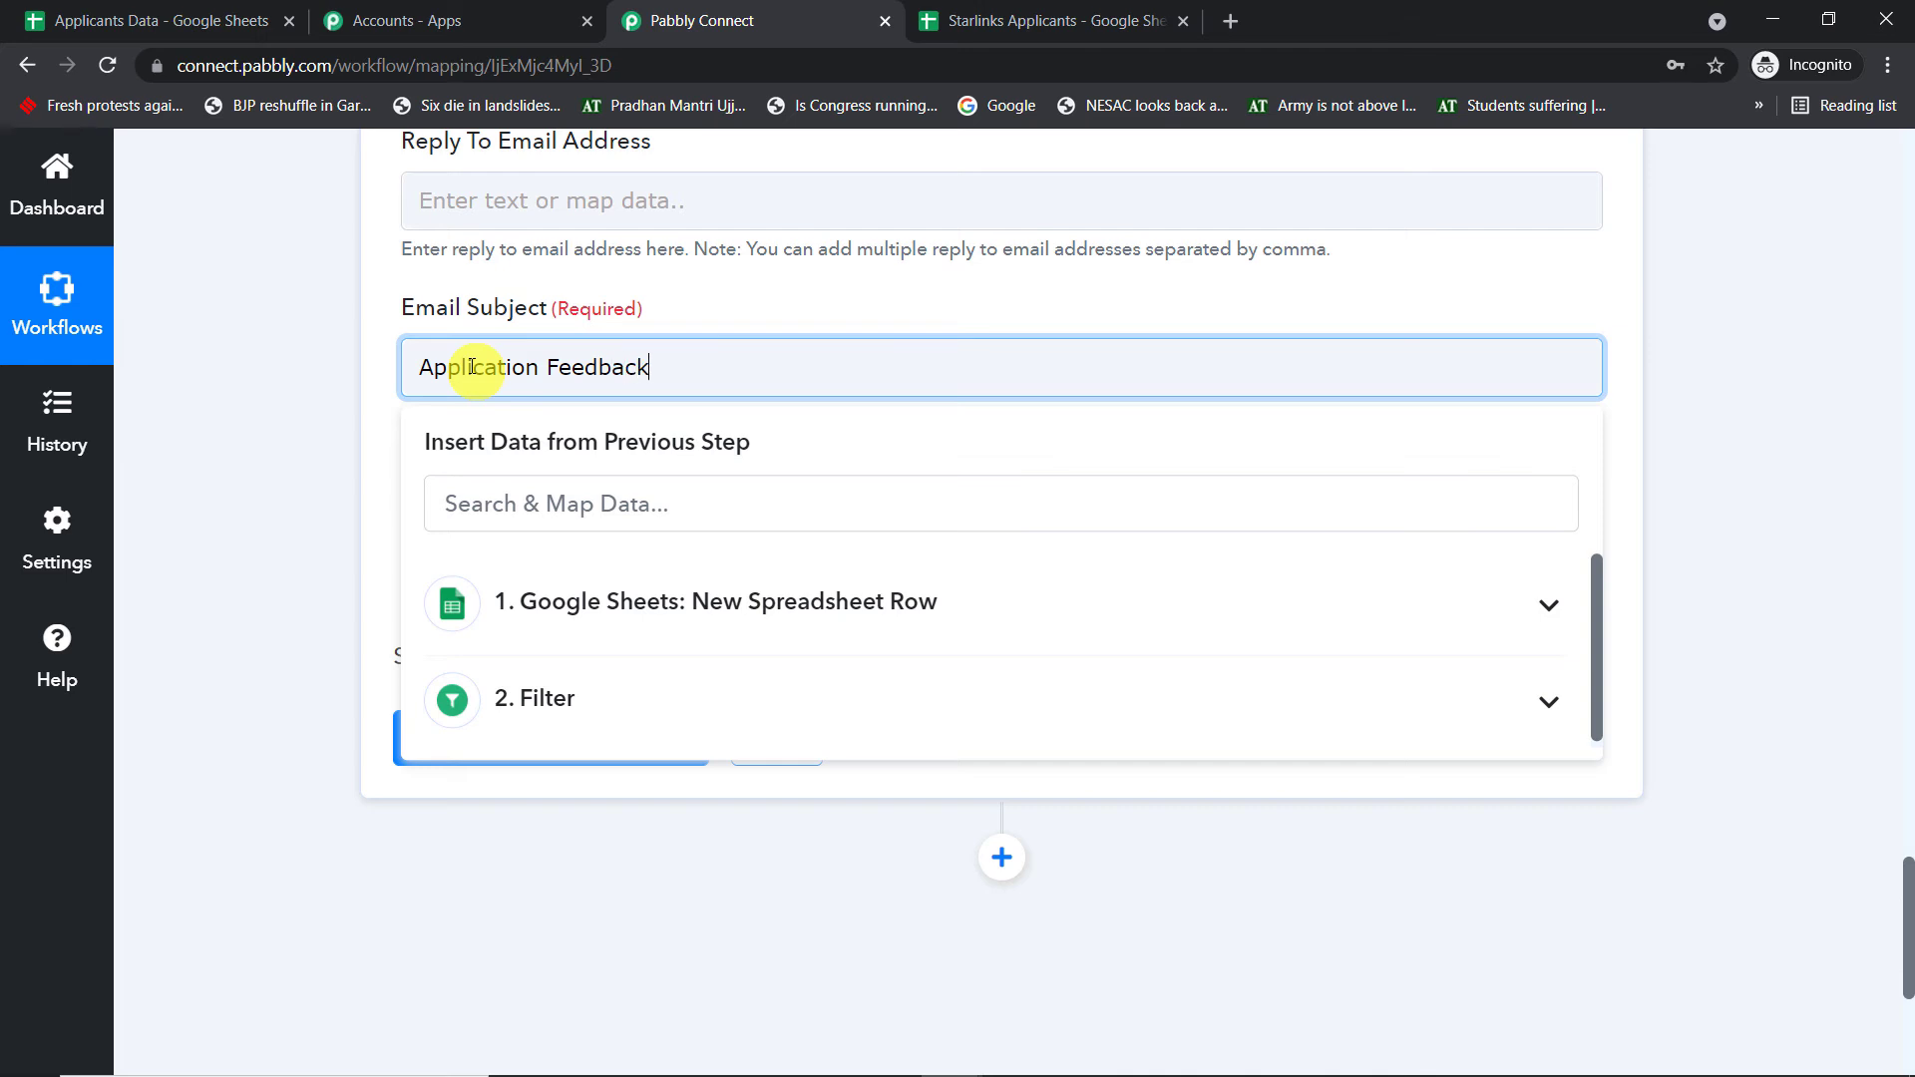
{"action": "left_click", "coordinate": [748, 280]}
{"action": "scroll", "coordinate": [748, 393], "scroll_direction": "down", "scroll_amount": 1}
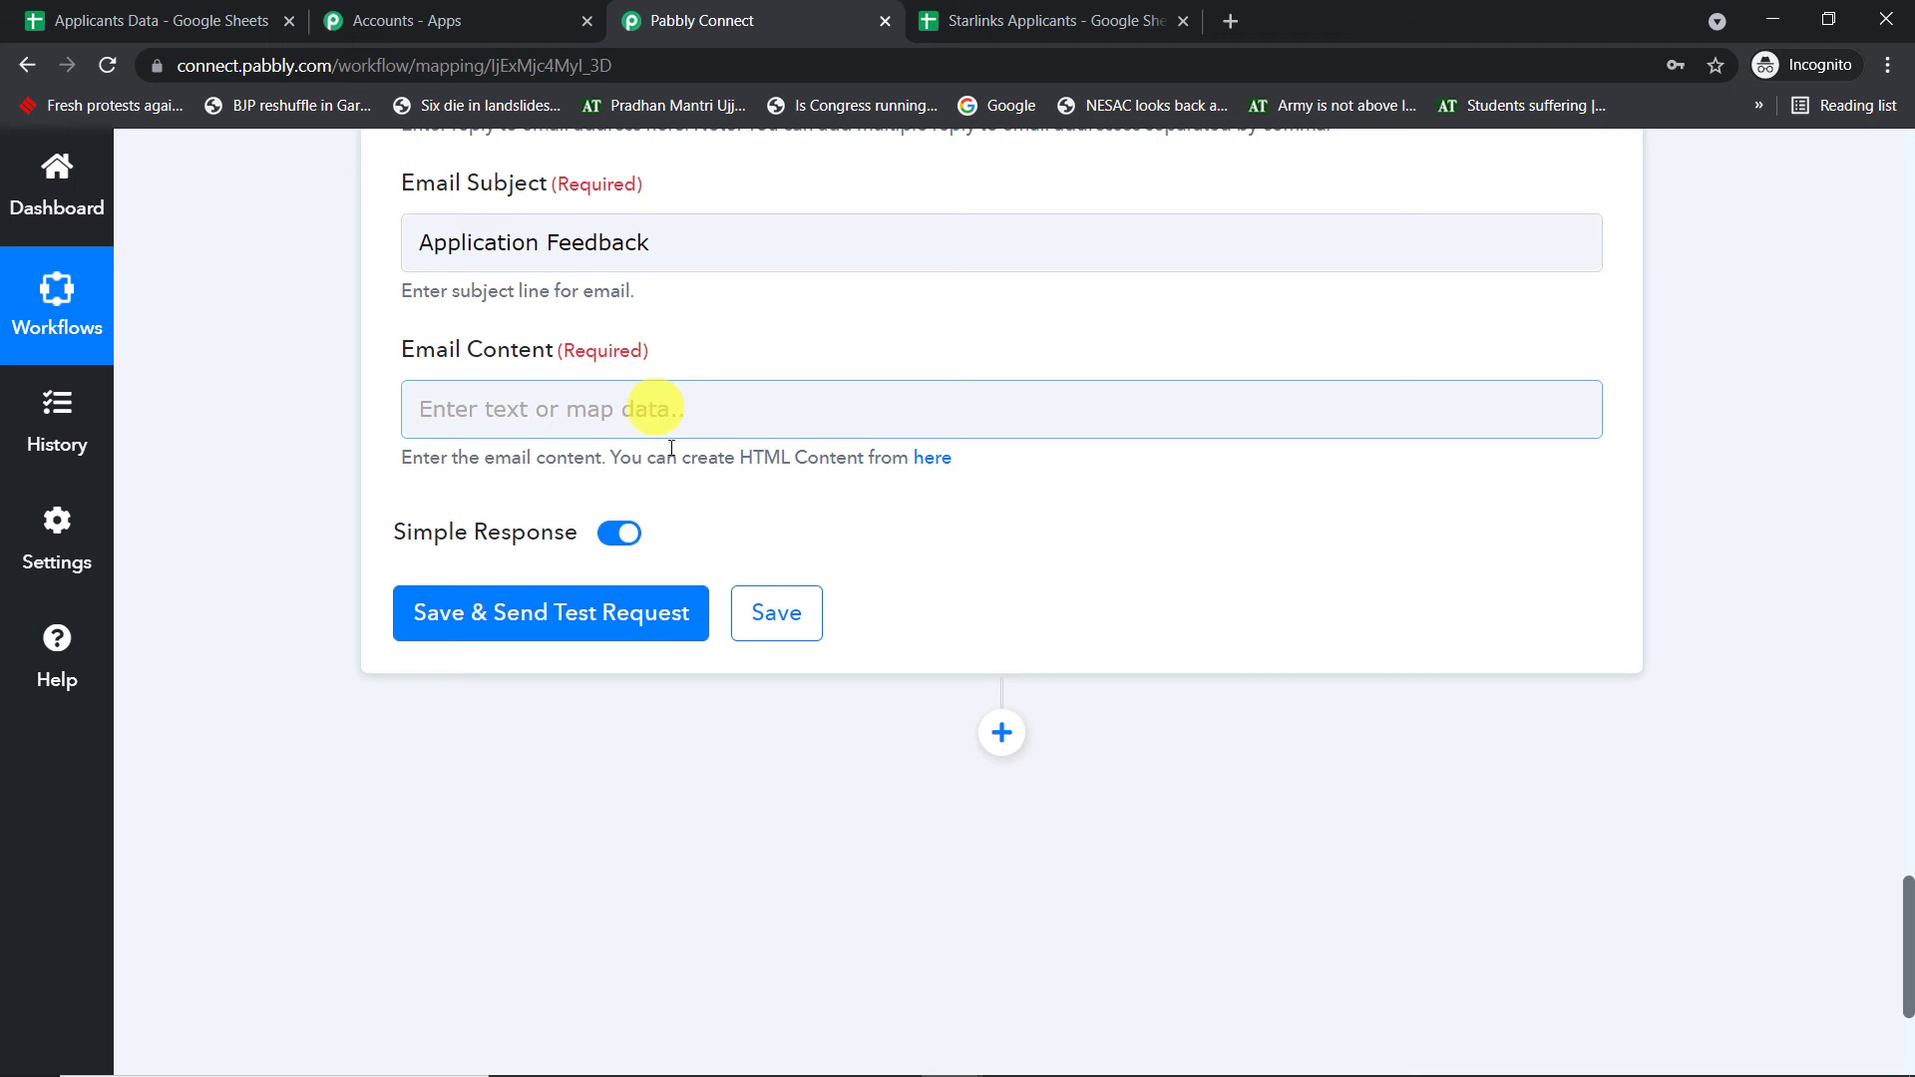
- Select the full body of the Application Feedback email in Gmail and return to Pabbly Connect
{"action": "mouse_move", "coordinate": [951, 1053]}
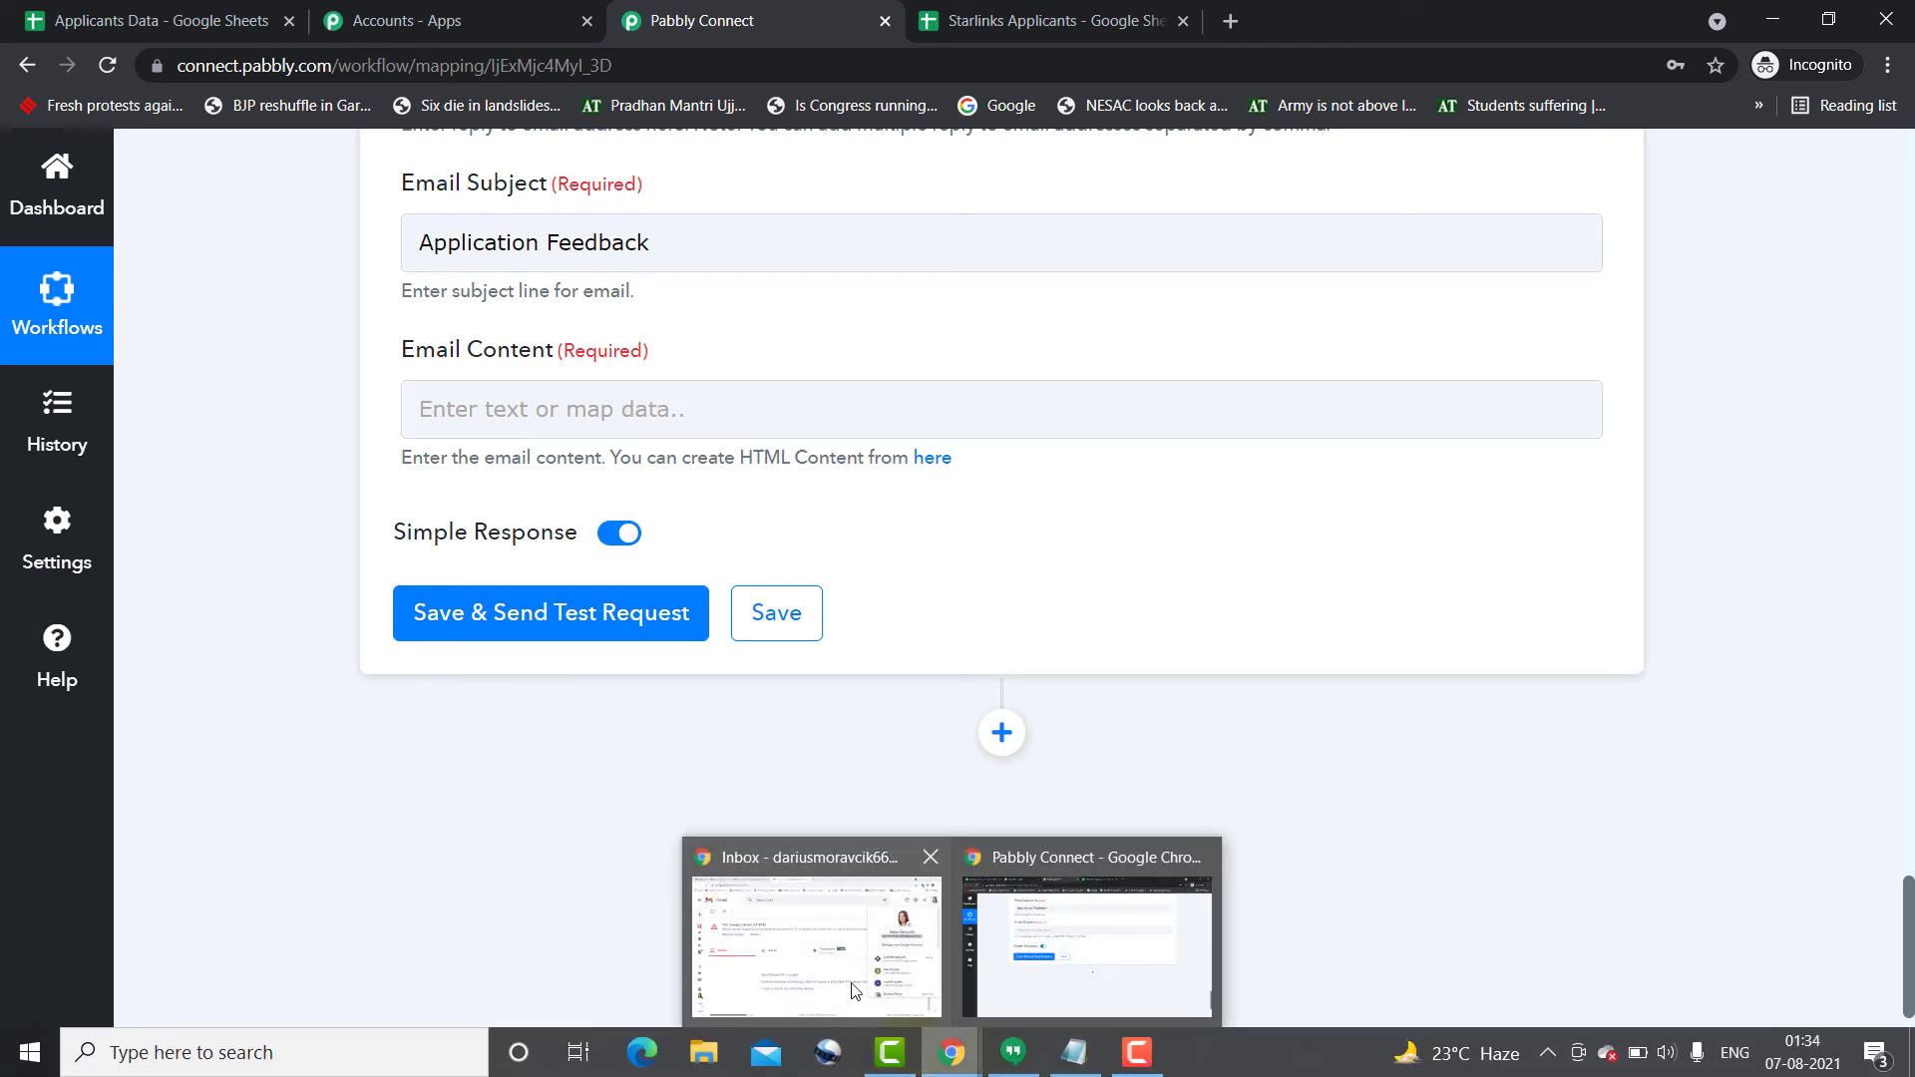
{"action": "left_click", "coordinate": [854, 991]}
{"action": "left_click", "coordinate": [181, 10]}
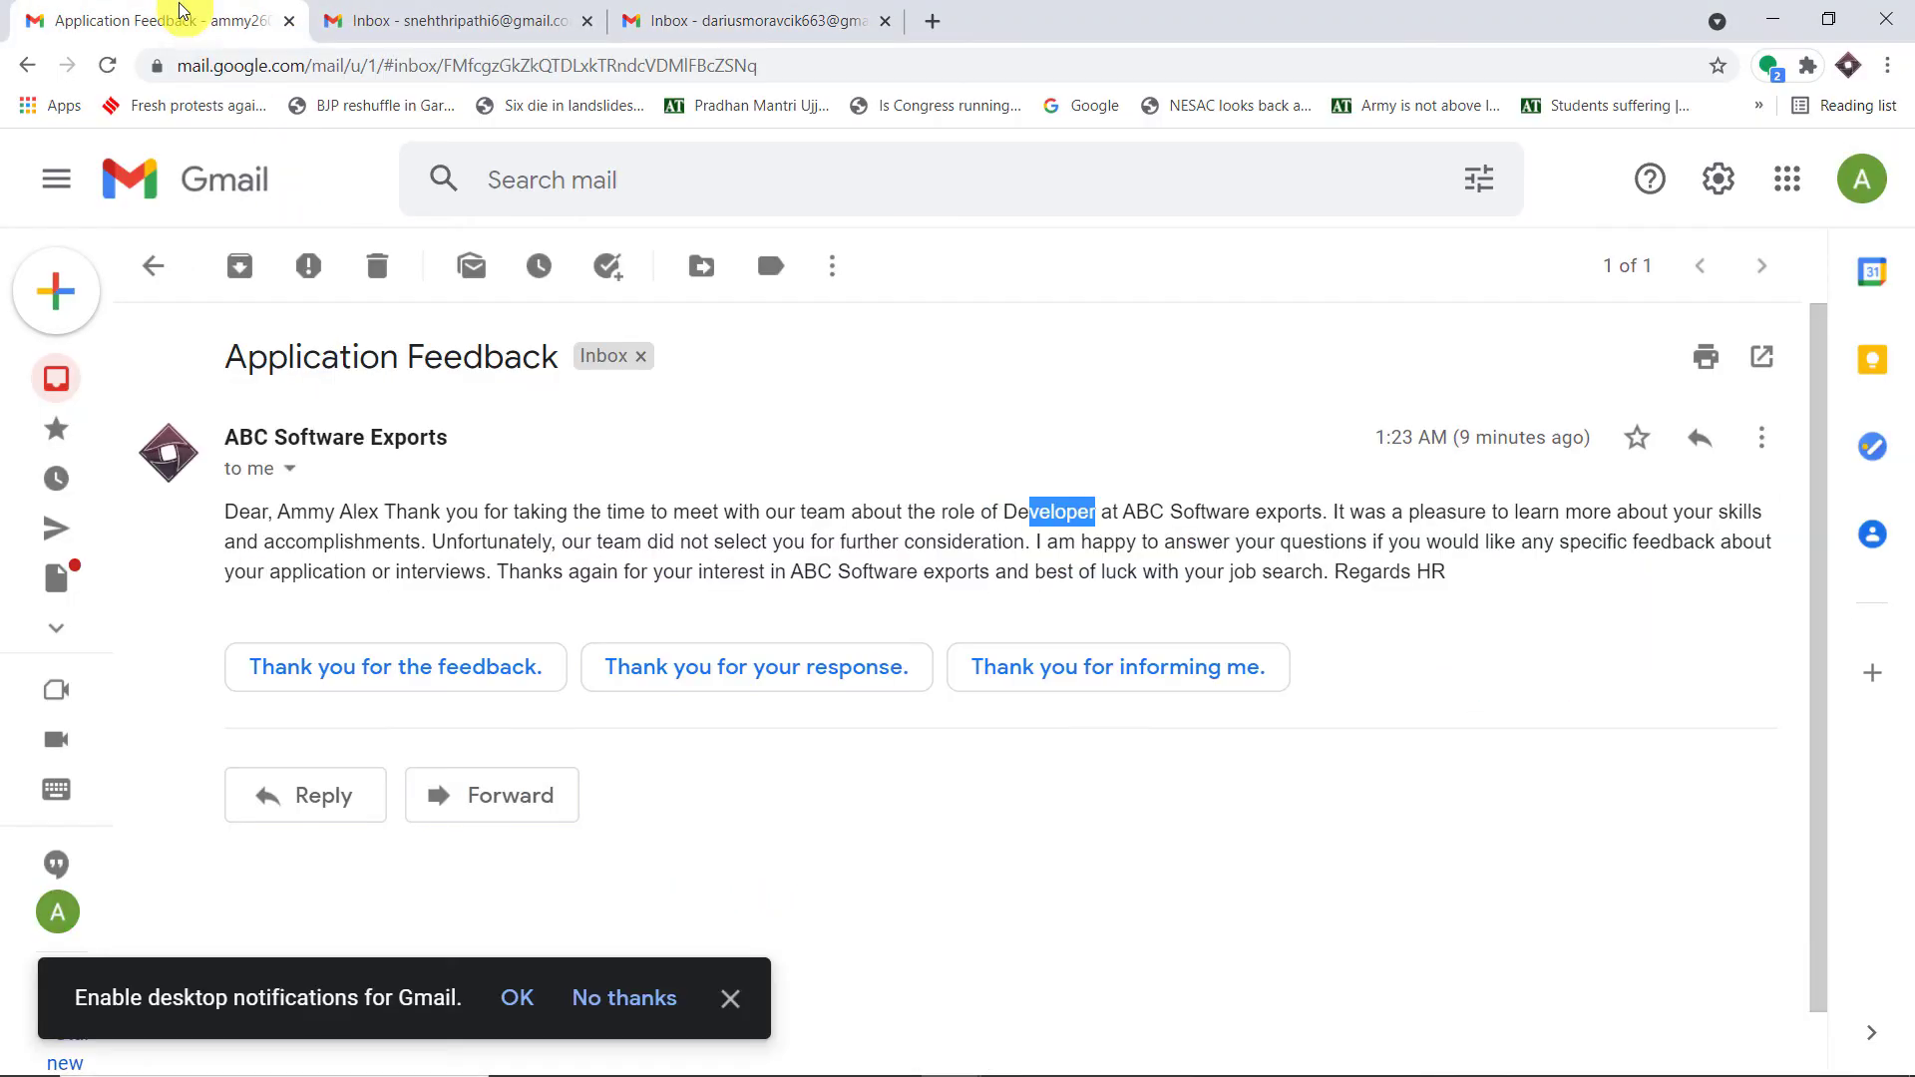
{"action": "left_click_drag", "start_coordinate": [1451, 583], "coordinate": [233, 512]}
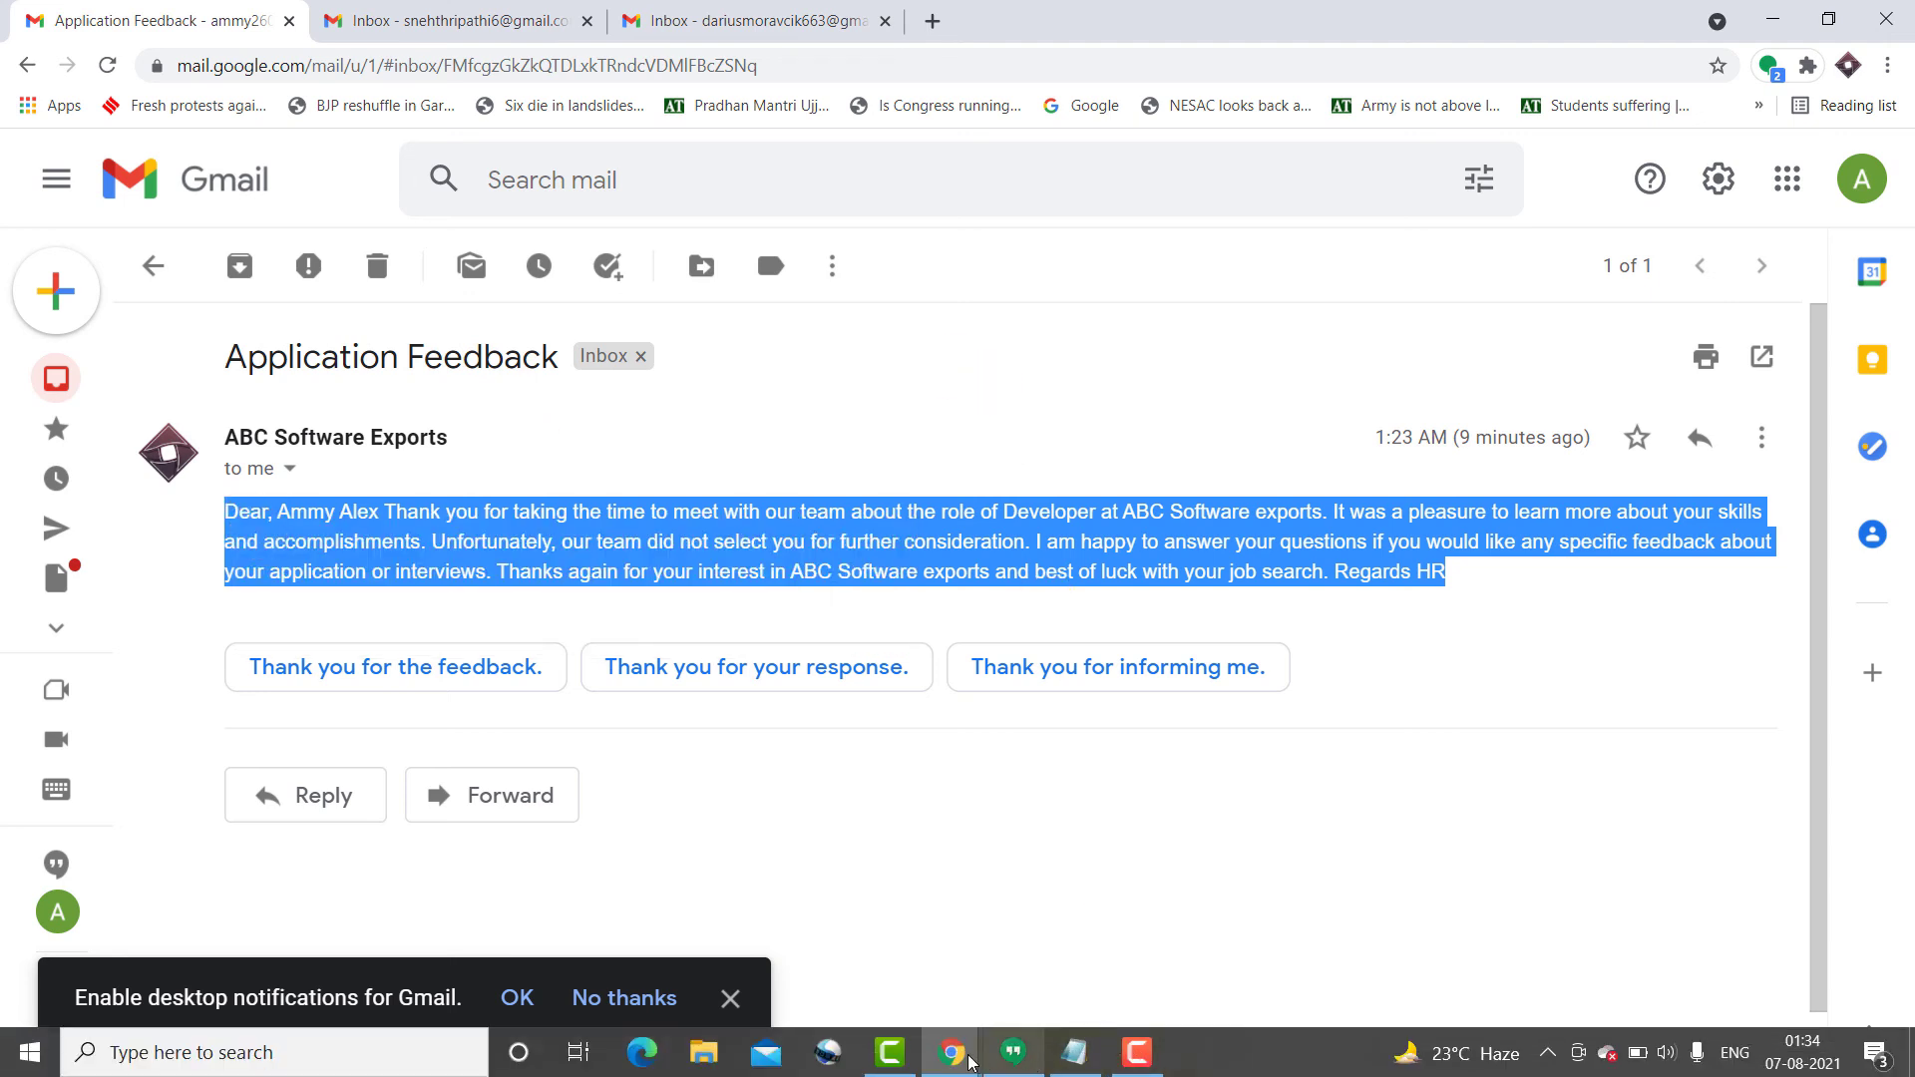
{"action": "mouse_move", "coordinate": [973, 1063]}
{"action": "left_click", "coordinate": [1080, 947]}
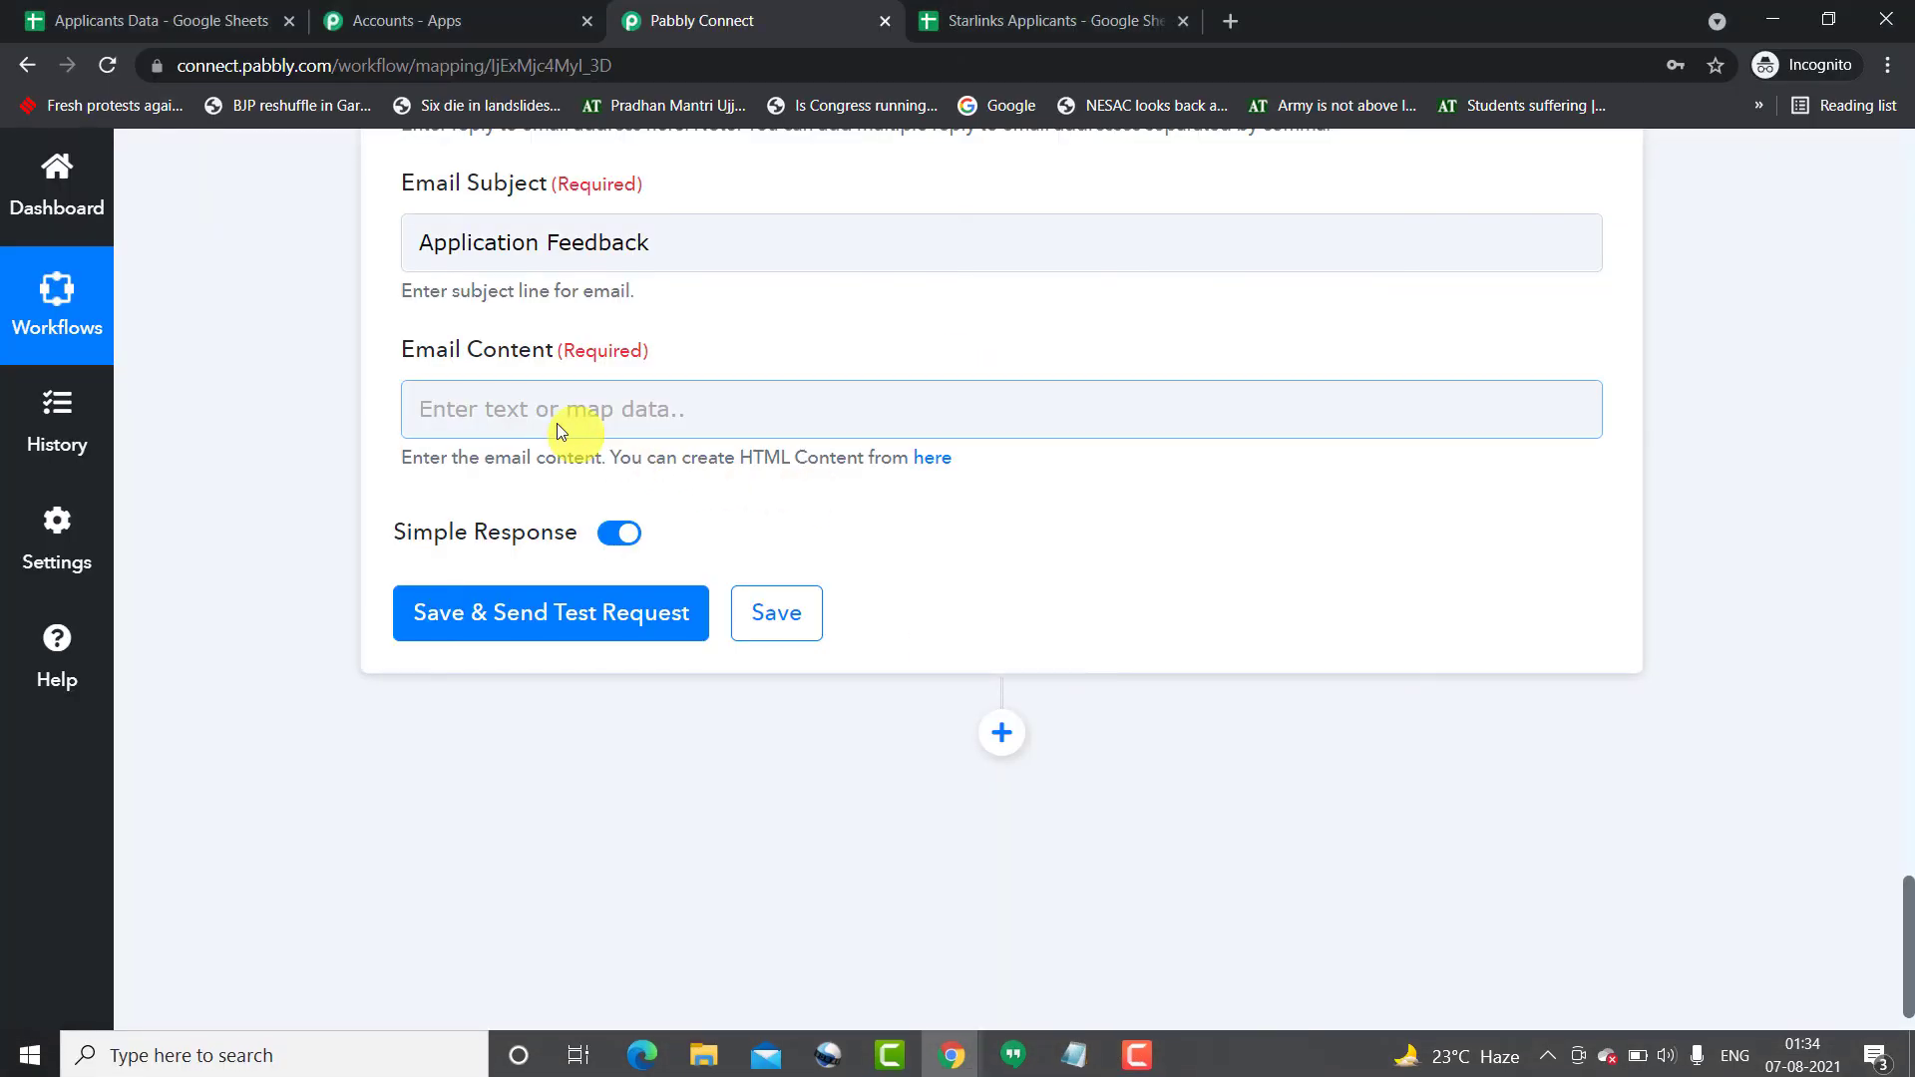
- Paste the rejection email body and replace the sample recipient name with the mapped Name field
{"action": "left_click", "coordinate": [535, 409]}
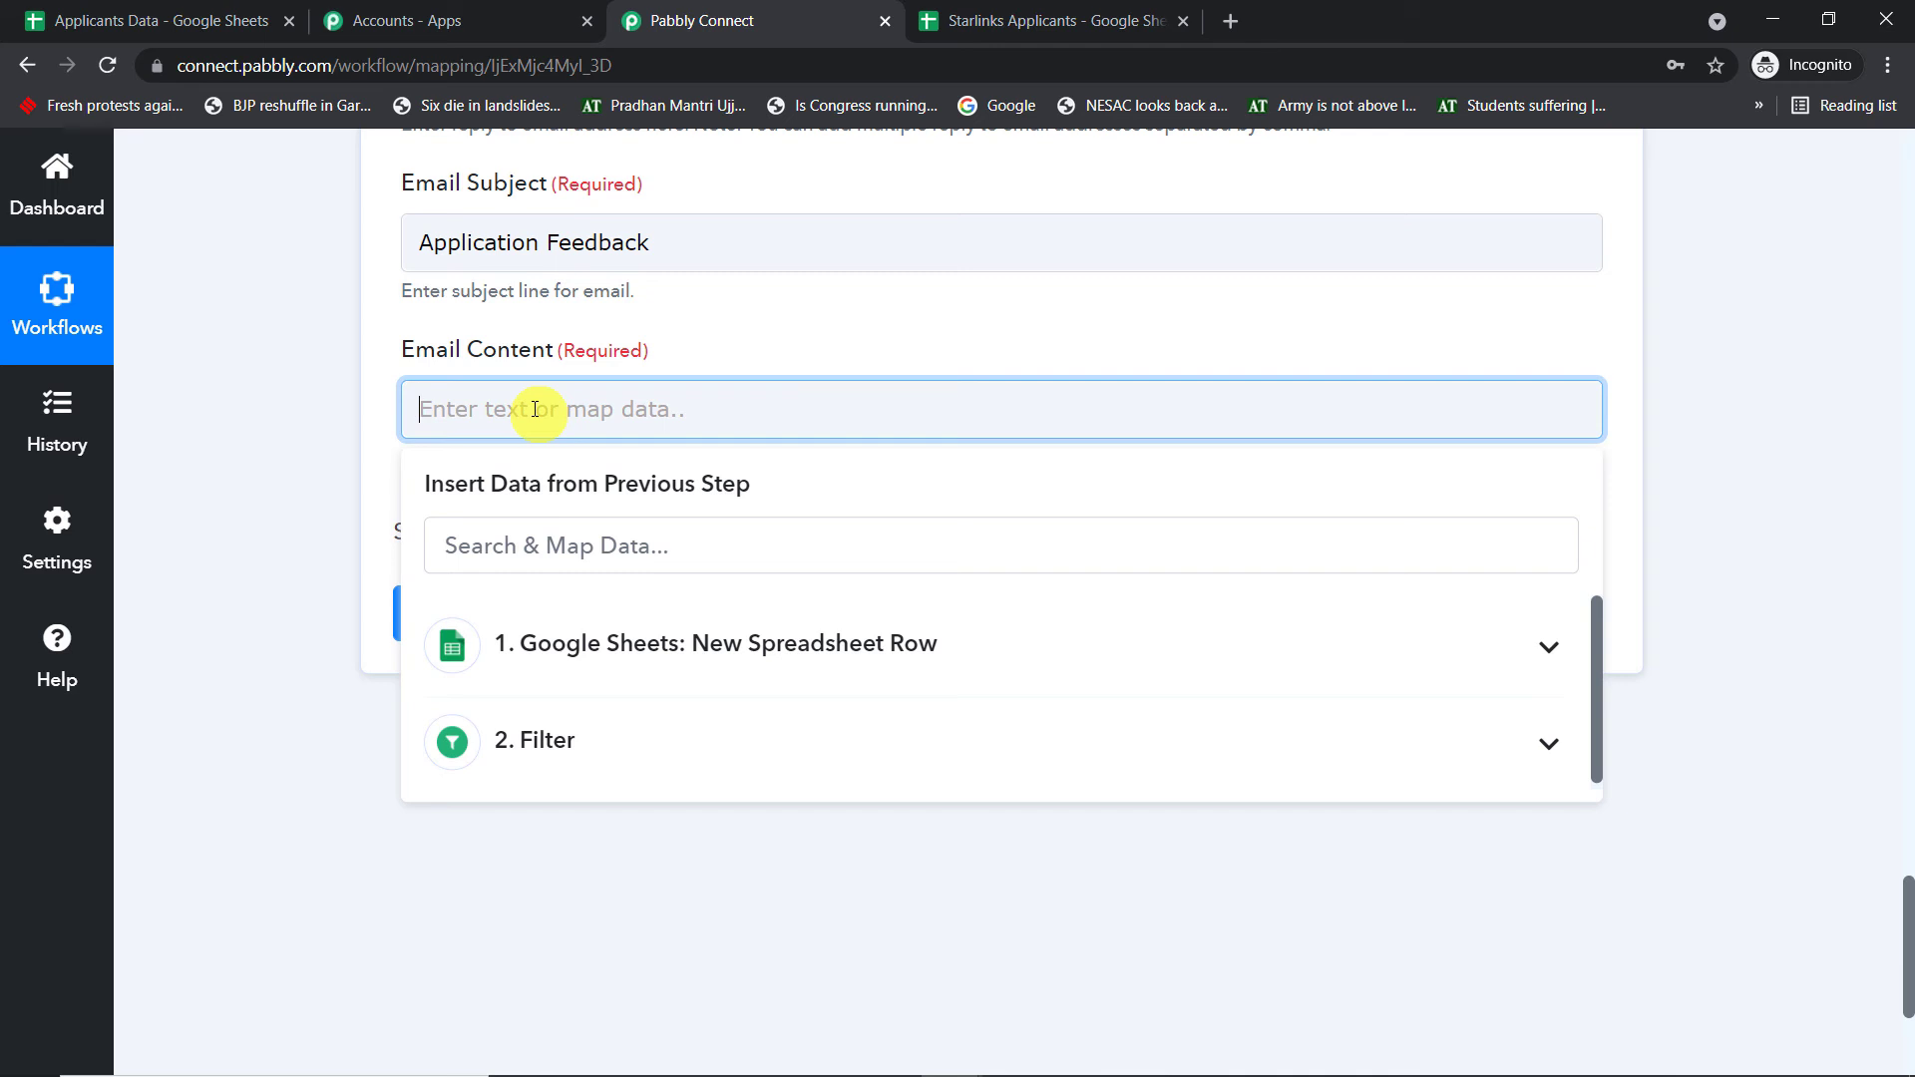
{"action": "left_click", "coordinate": [611, 409]}
{"action": "key", "text": "BackSpace"}
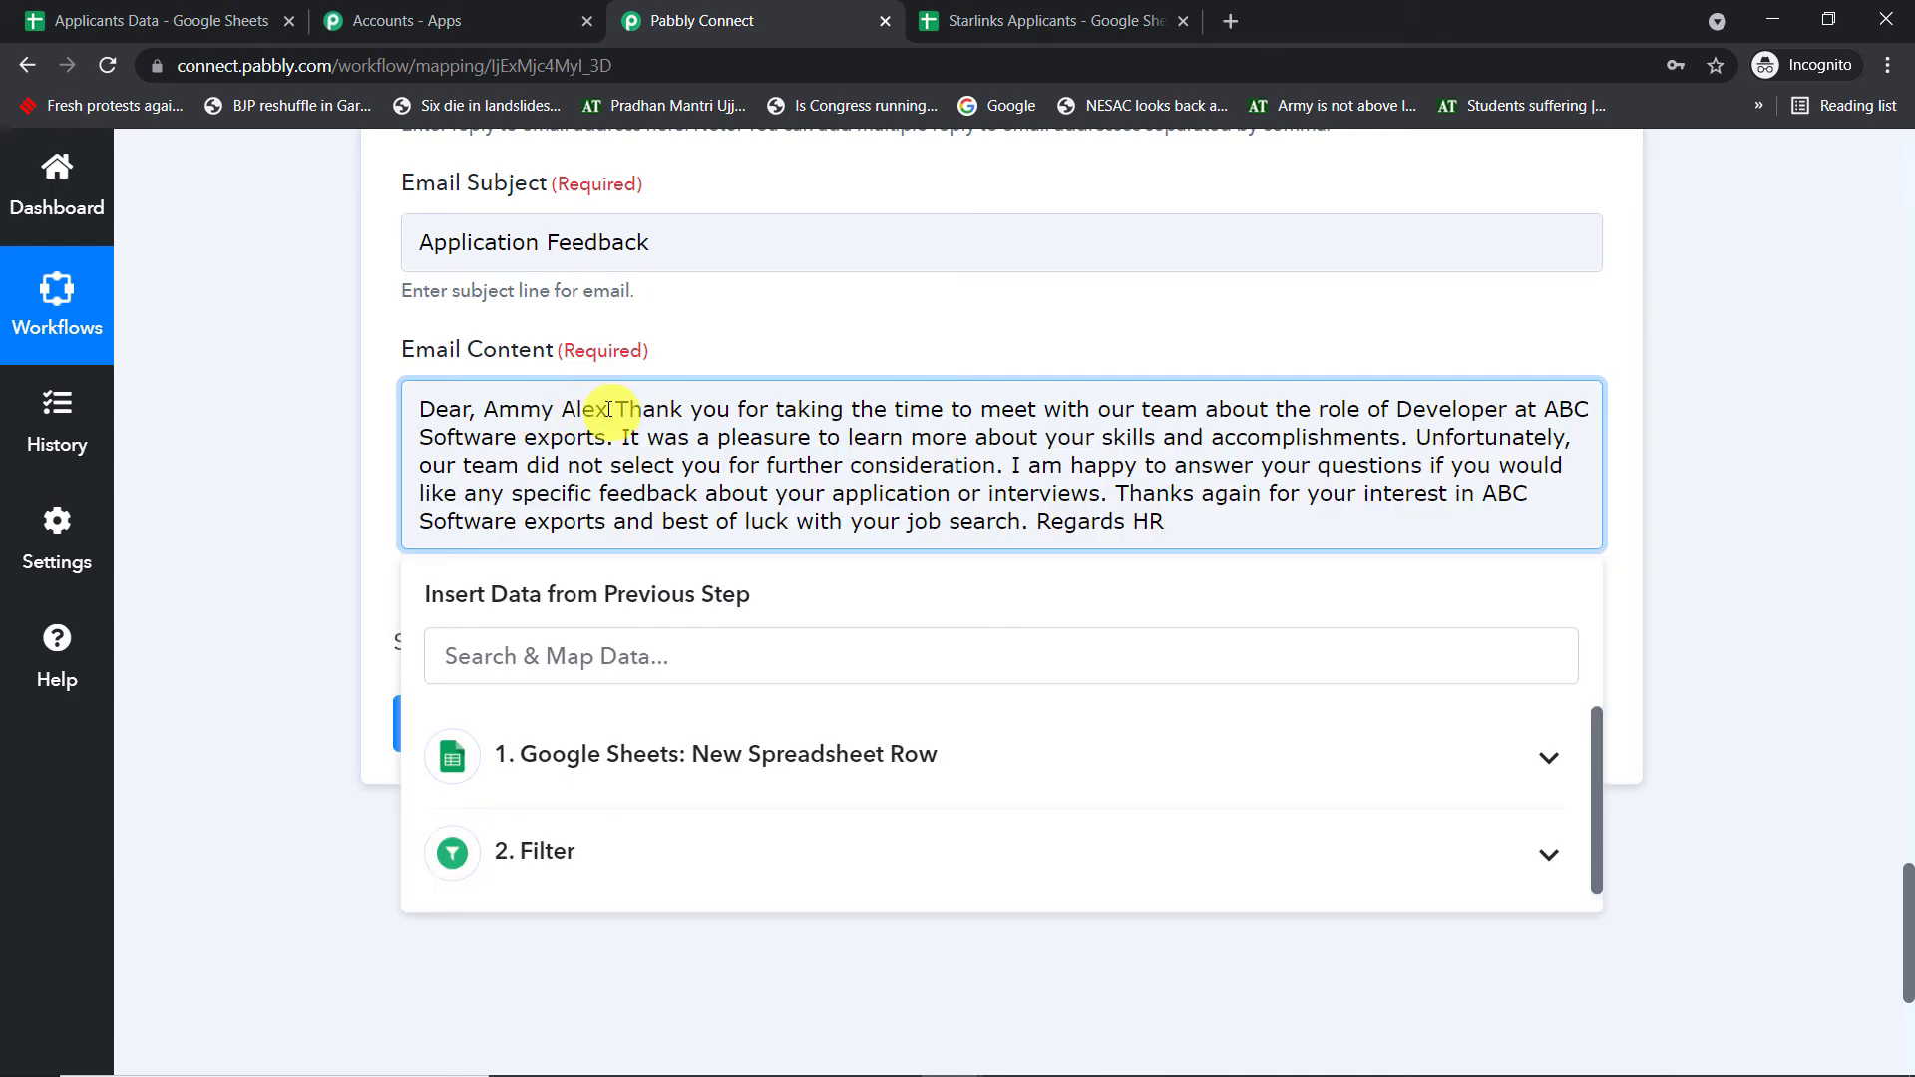
{"action": "left_click", "coordinate": [486, 402], "text": "shift"}
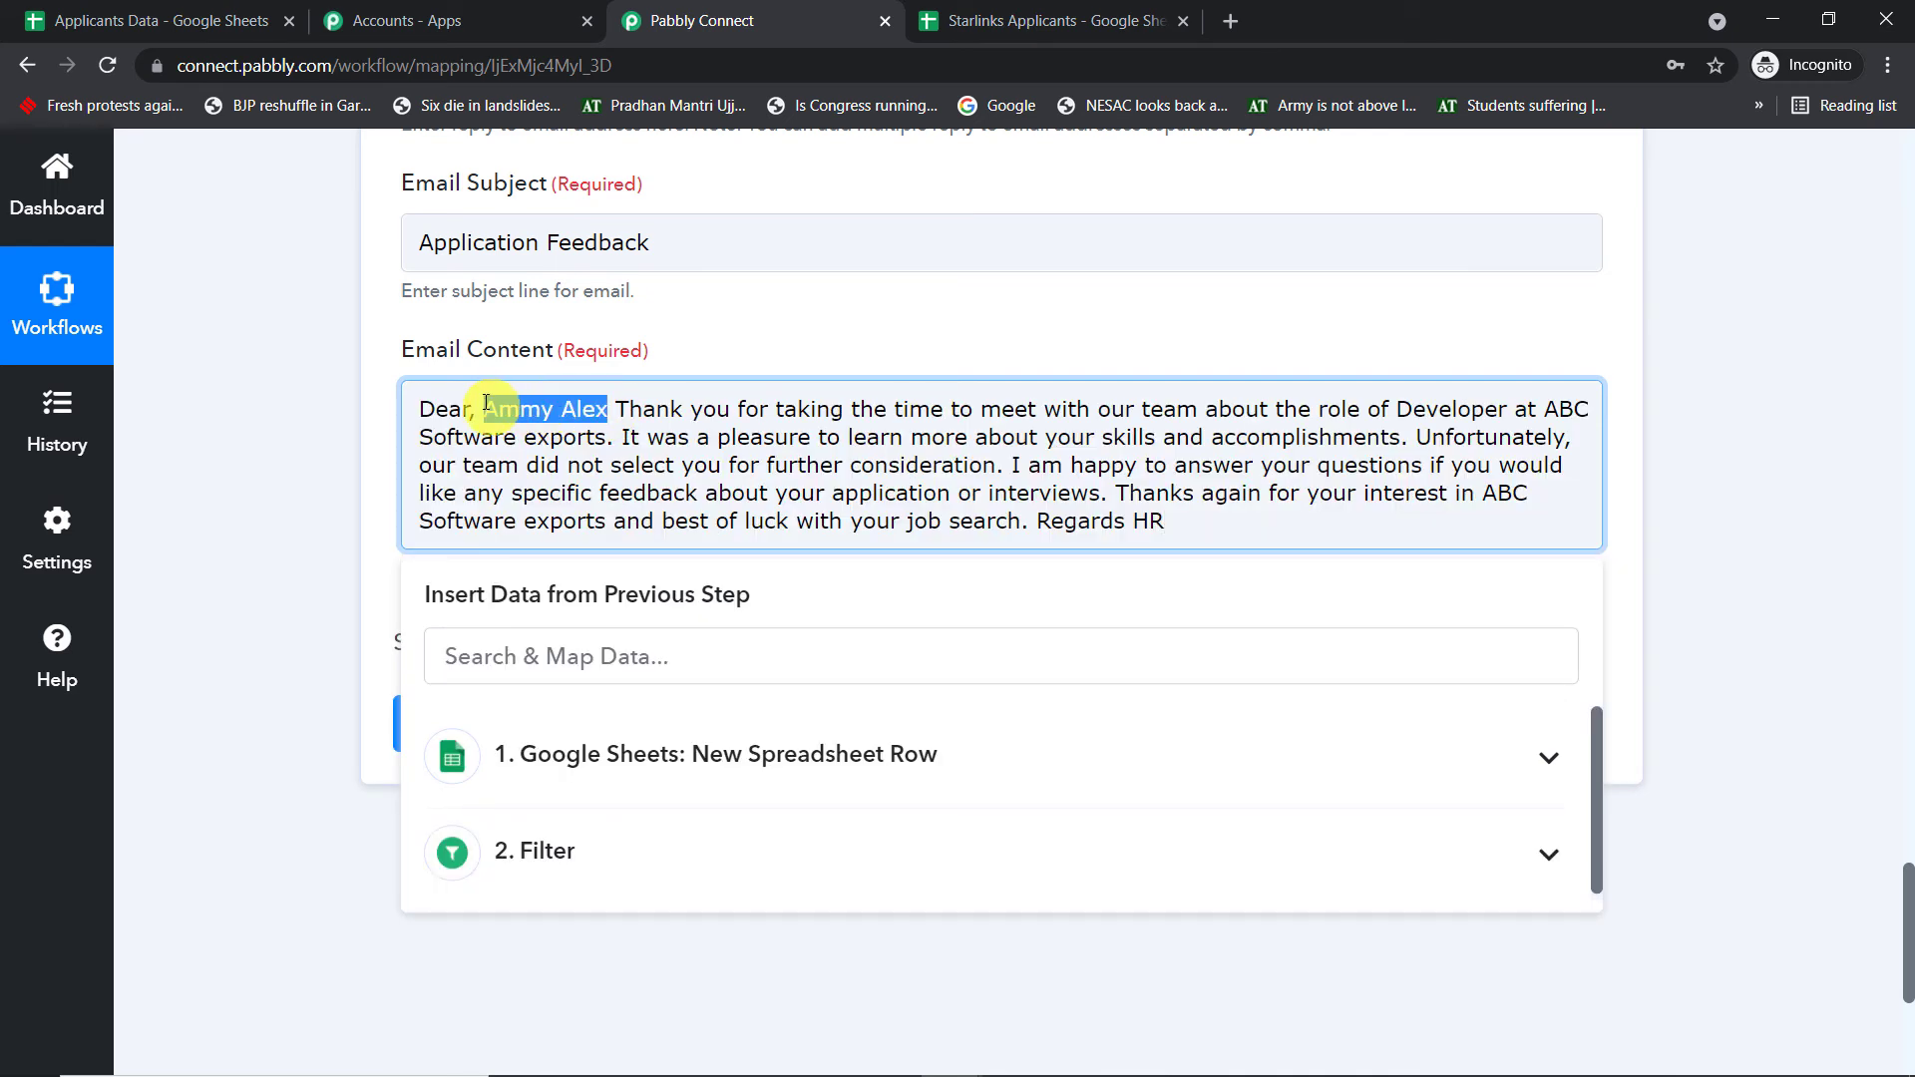
{"action": "key", "text": "BackSpace"}
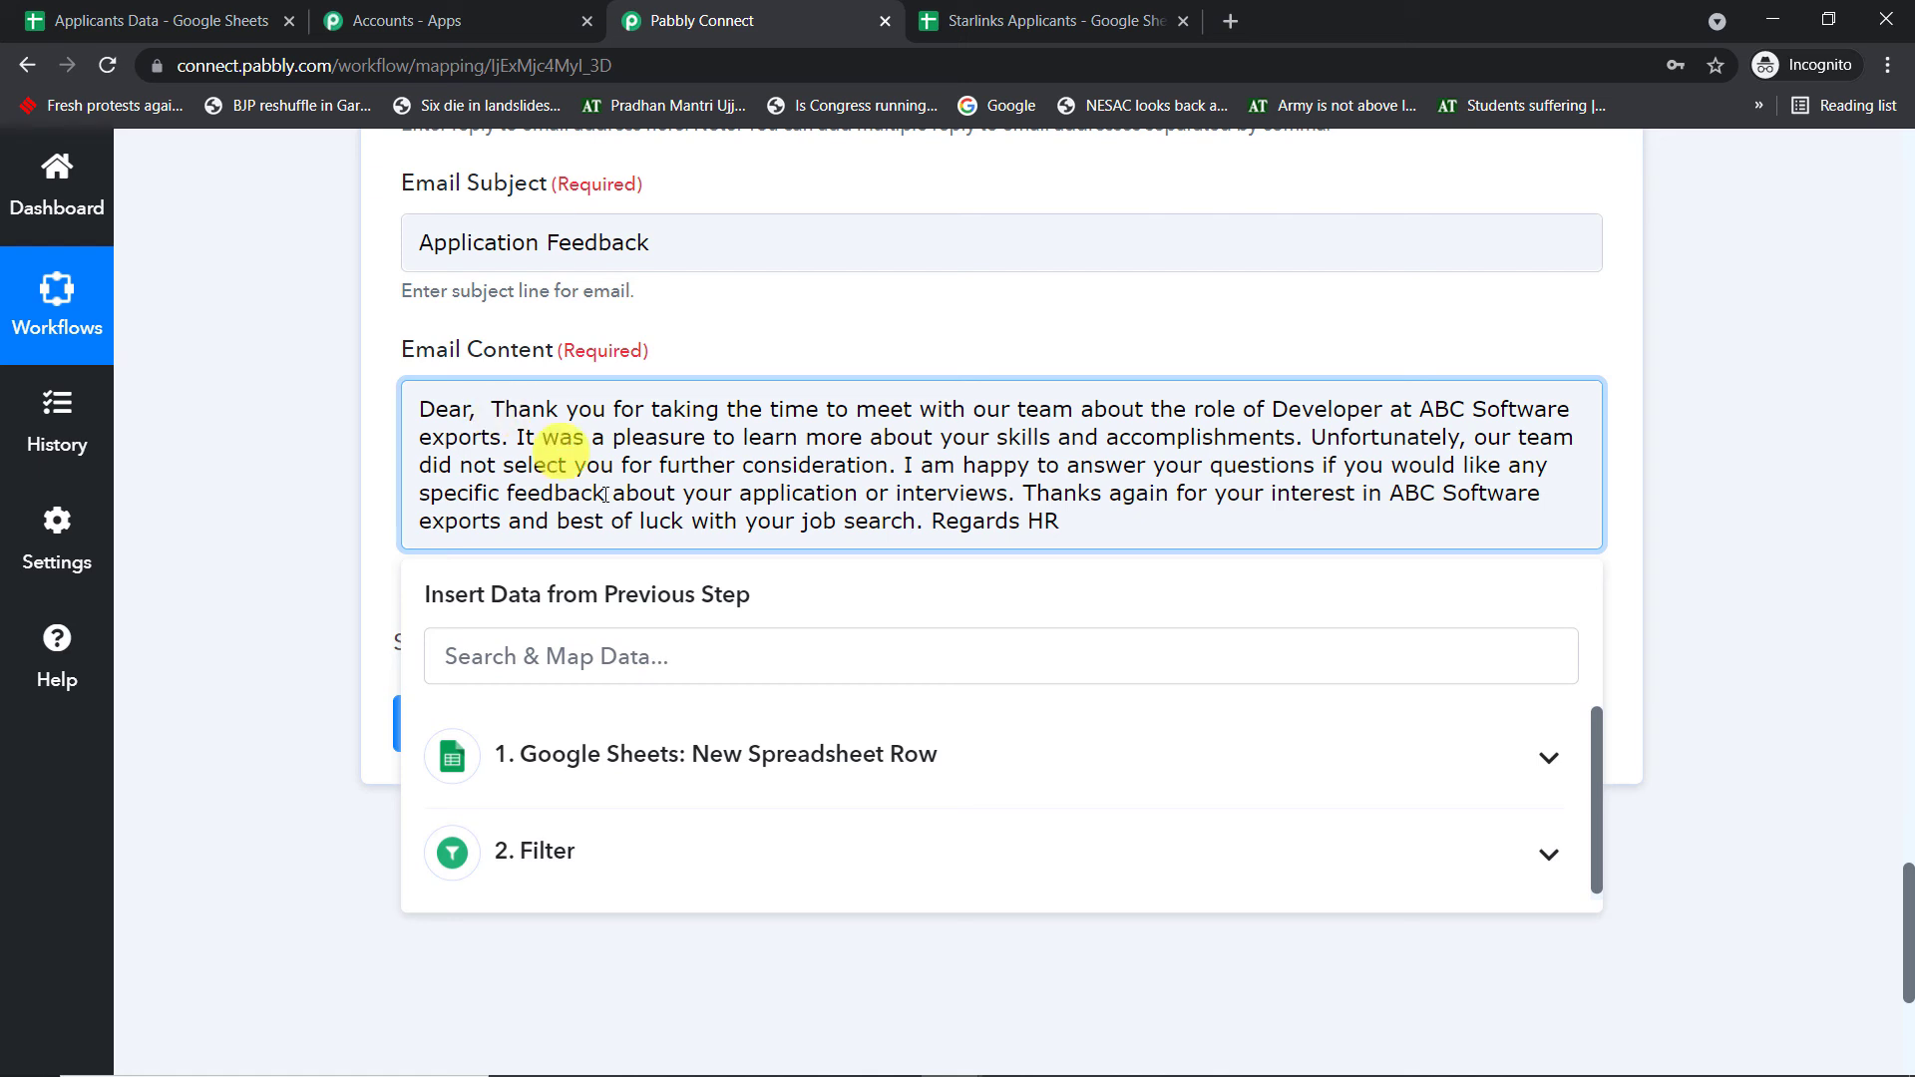
{"action": "left_click", "coordinate": [635, 755]}
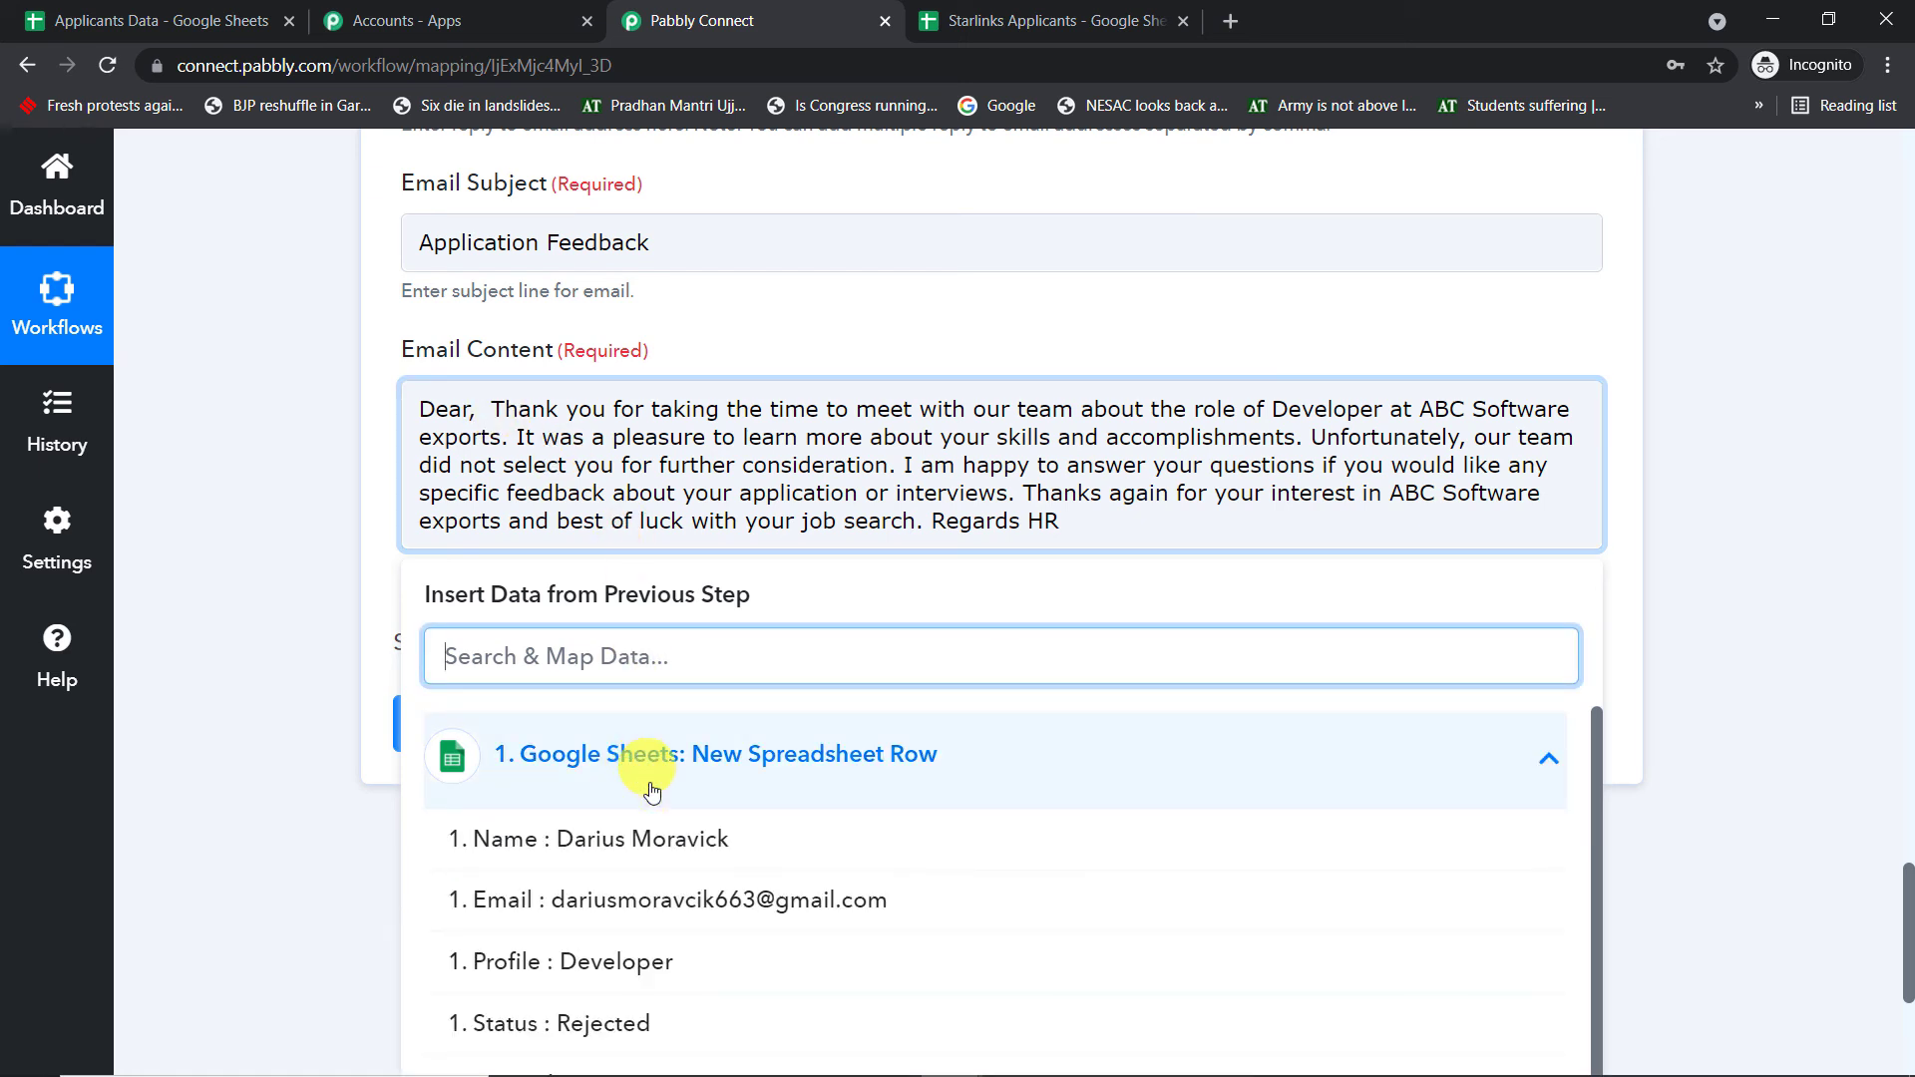
{"action": "left_click", "coordinate": [665, 840]}
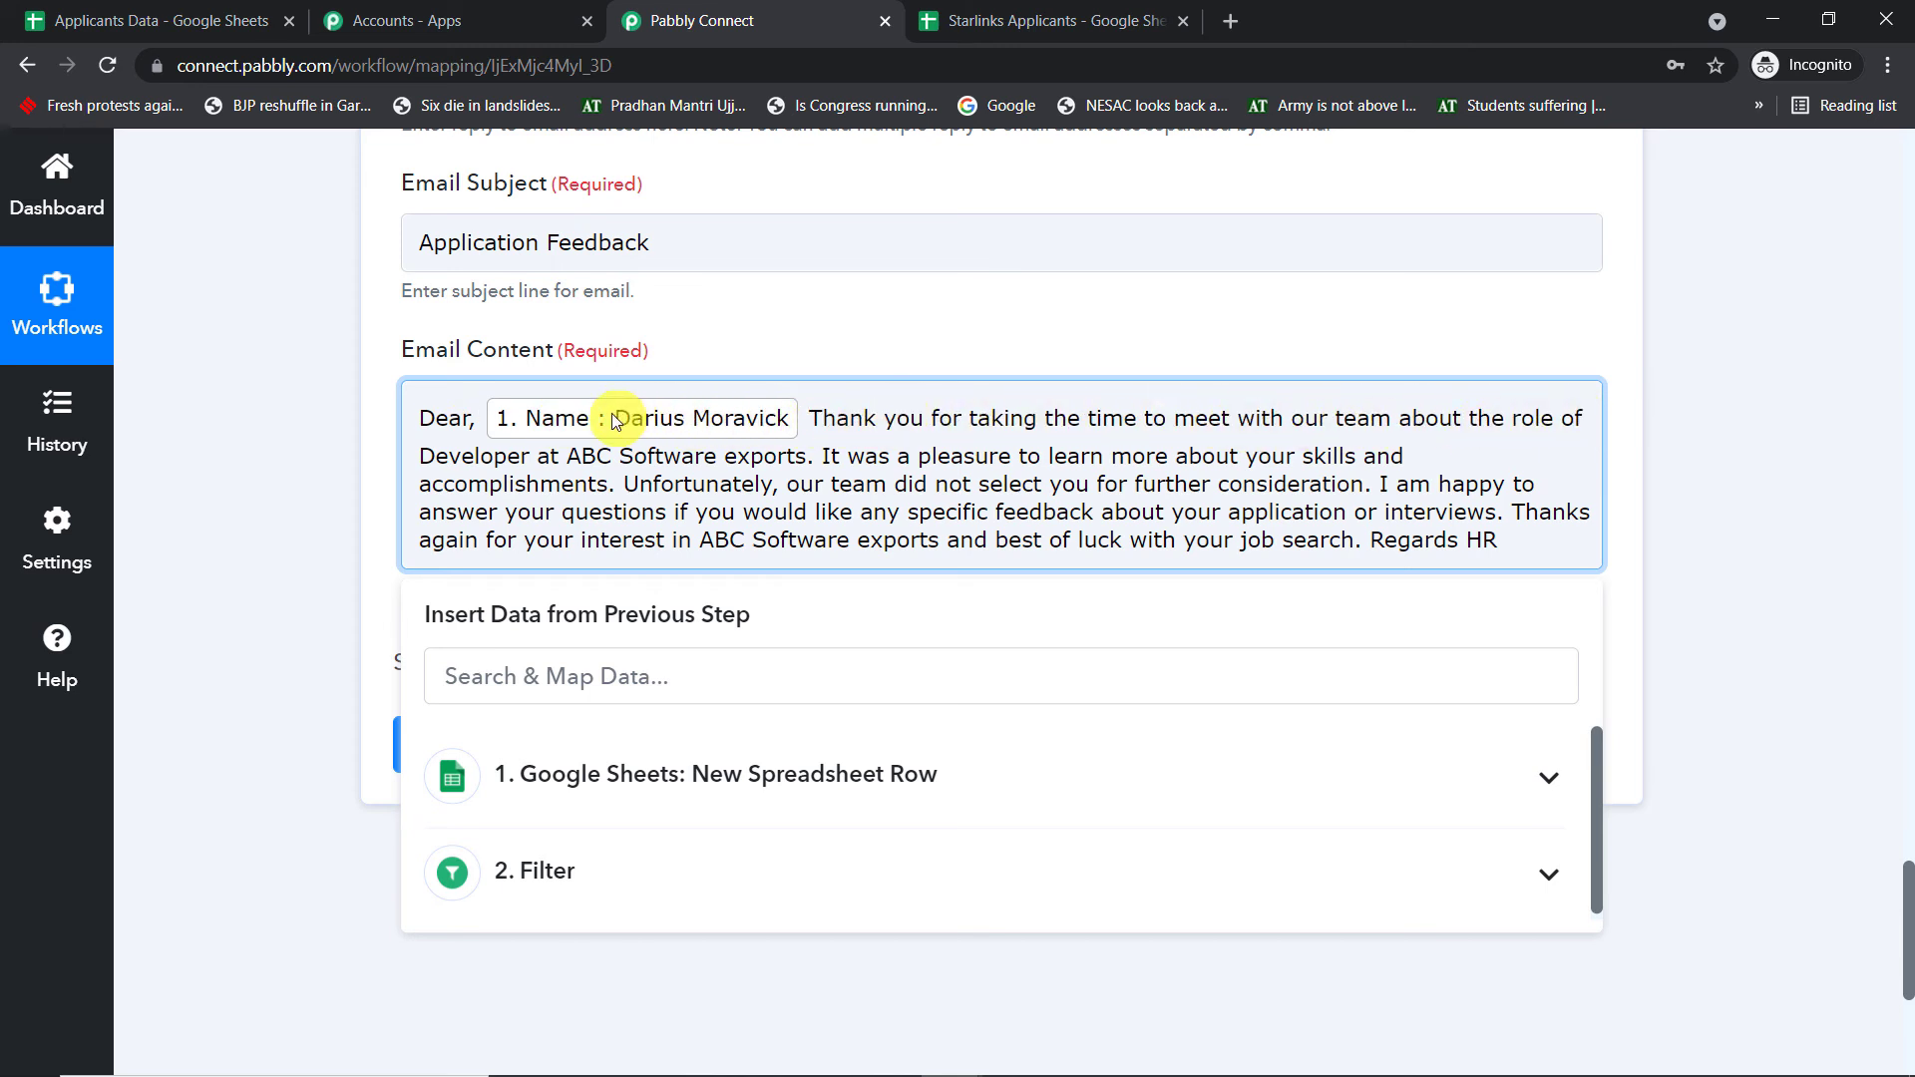
- Replace the hardcoded role 'Developer' with the Google Sheets Profile field
{"action": "left_click_drag", "start_coordinate": [810, 456], "coordinate": [431, 459]}
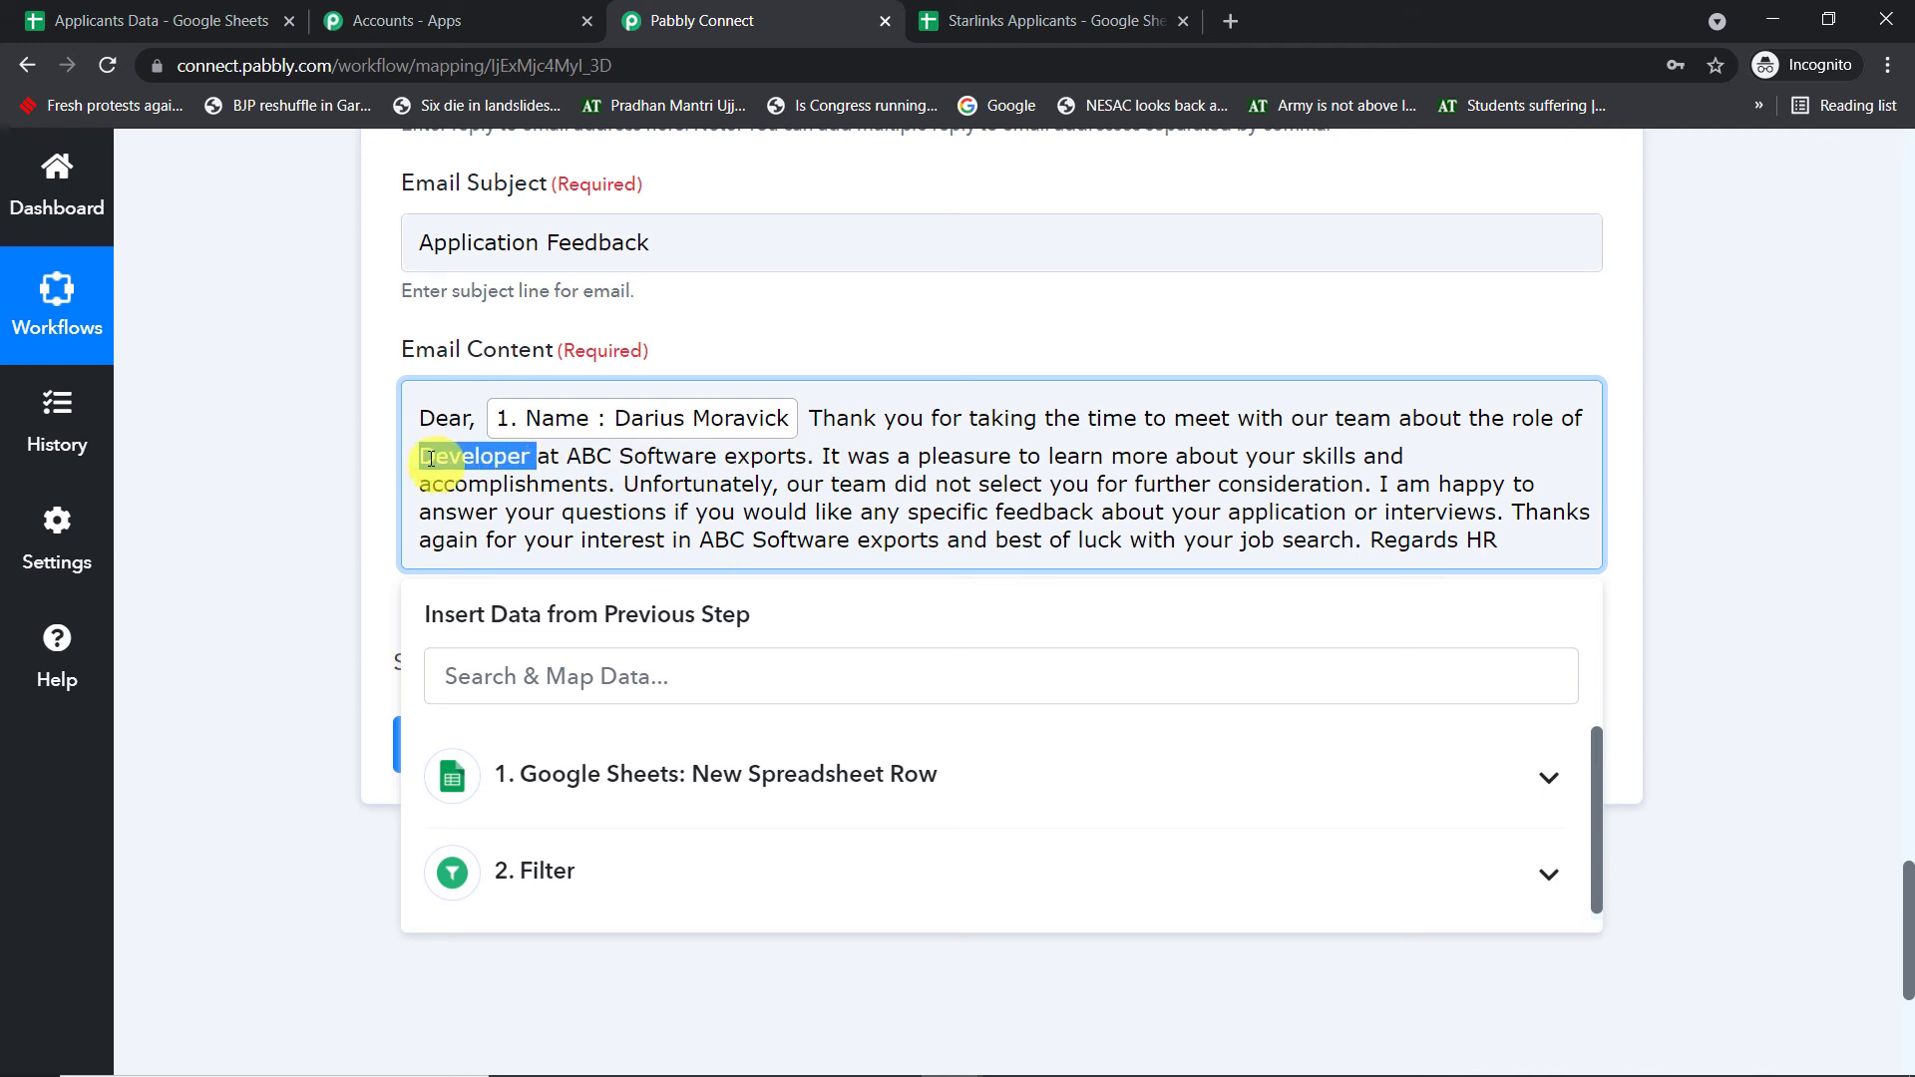
{"action": "key", "text": "BackSpace"}
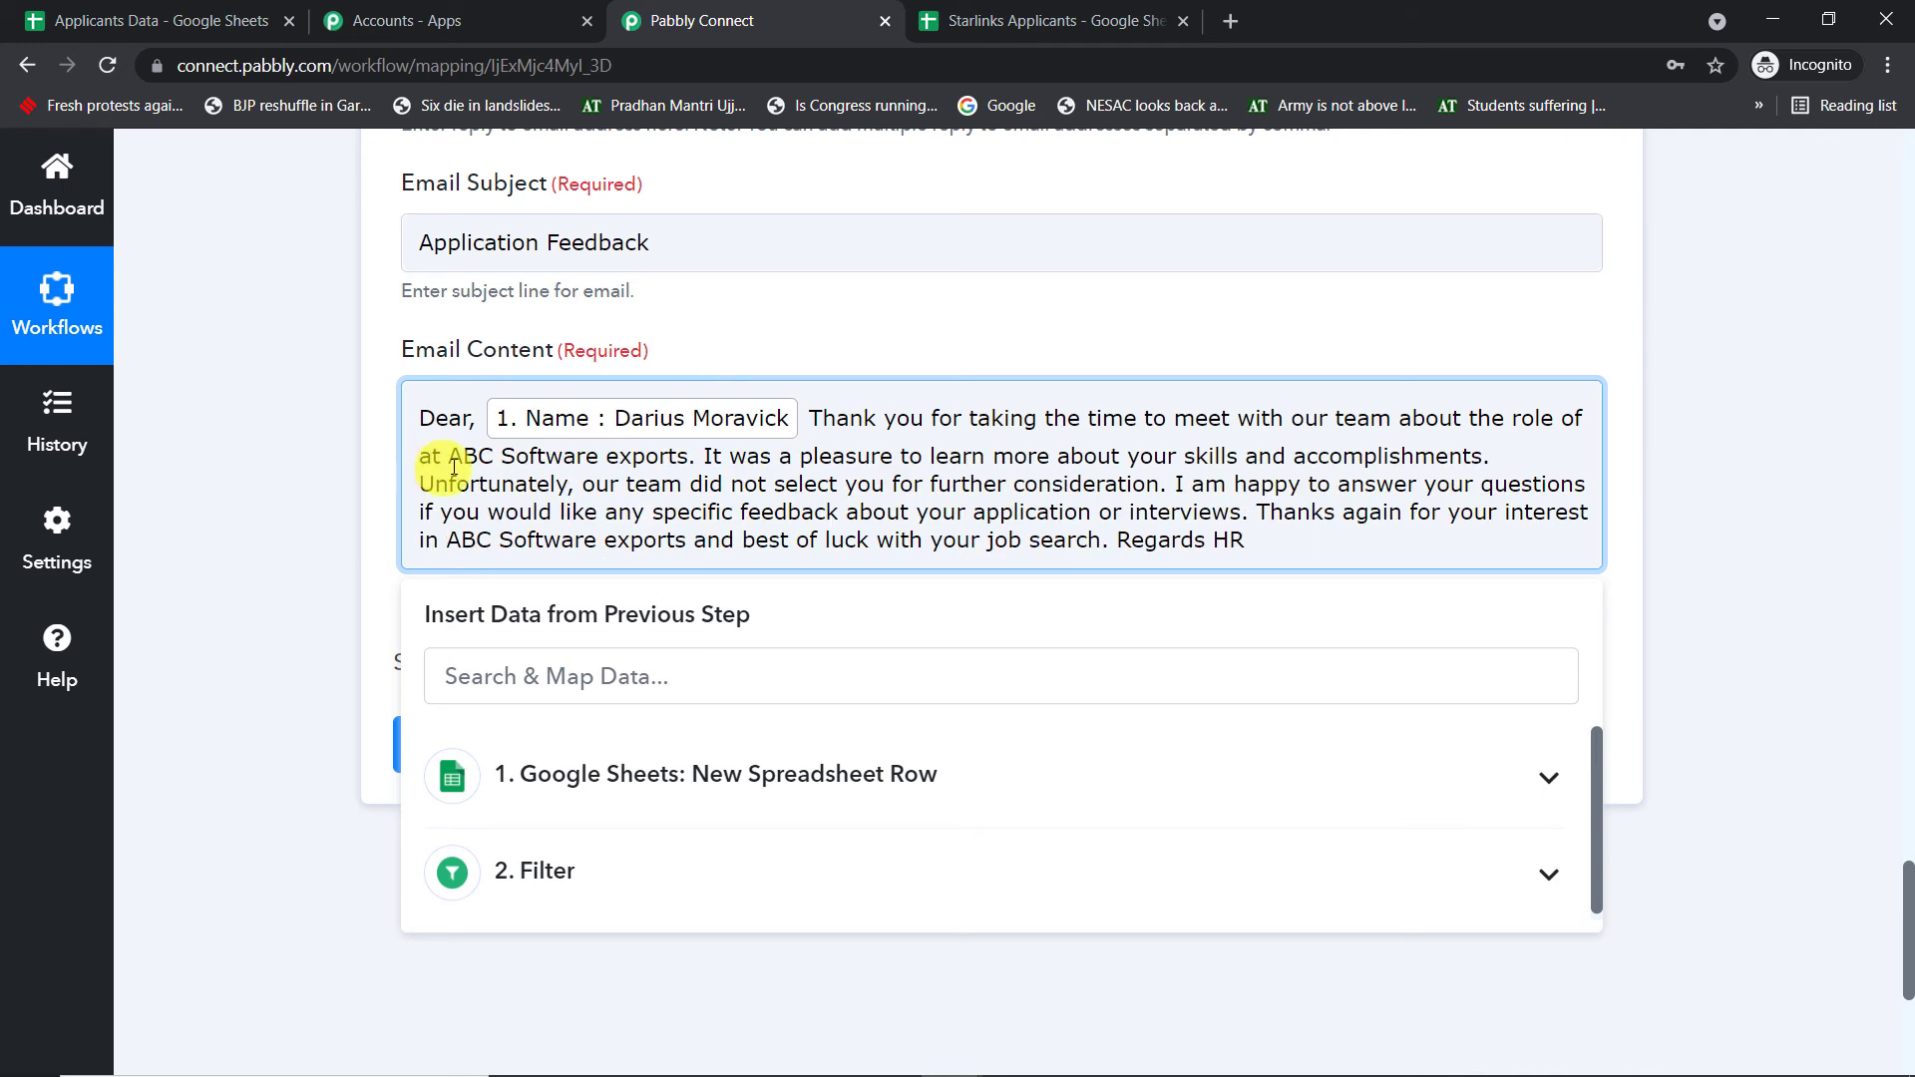
{"action": "left_click", "coordinate": [559, 778]}
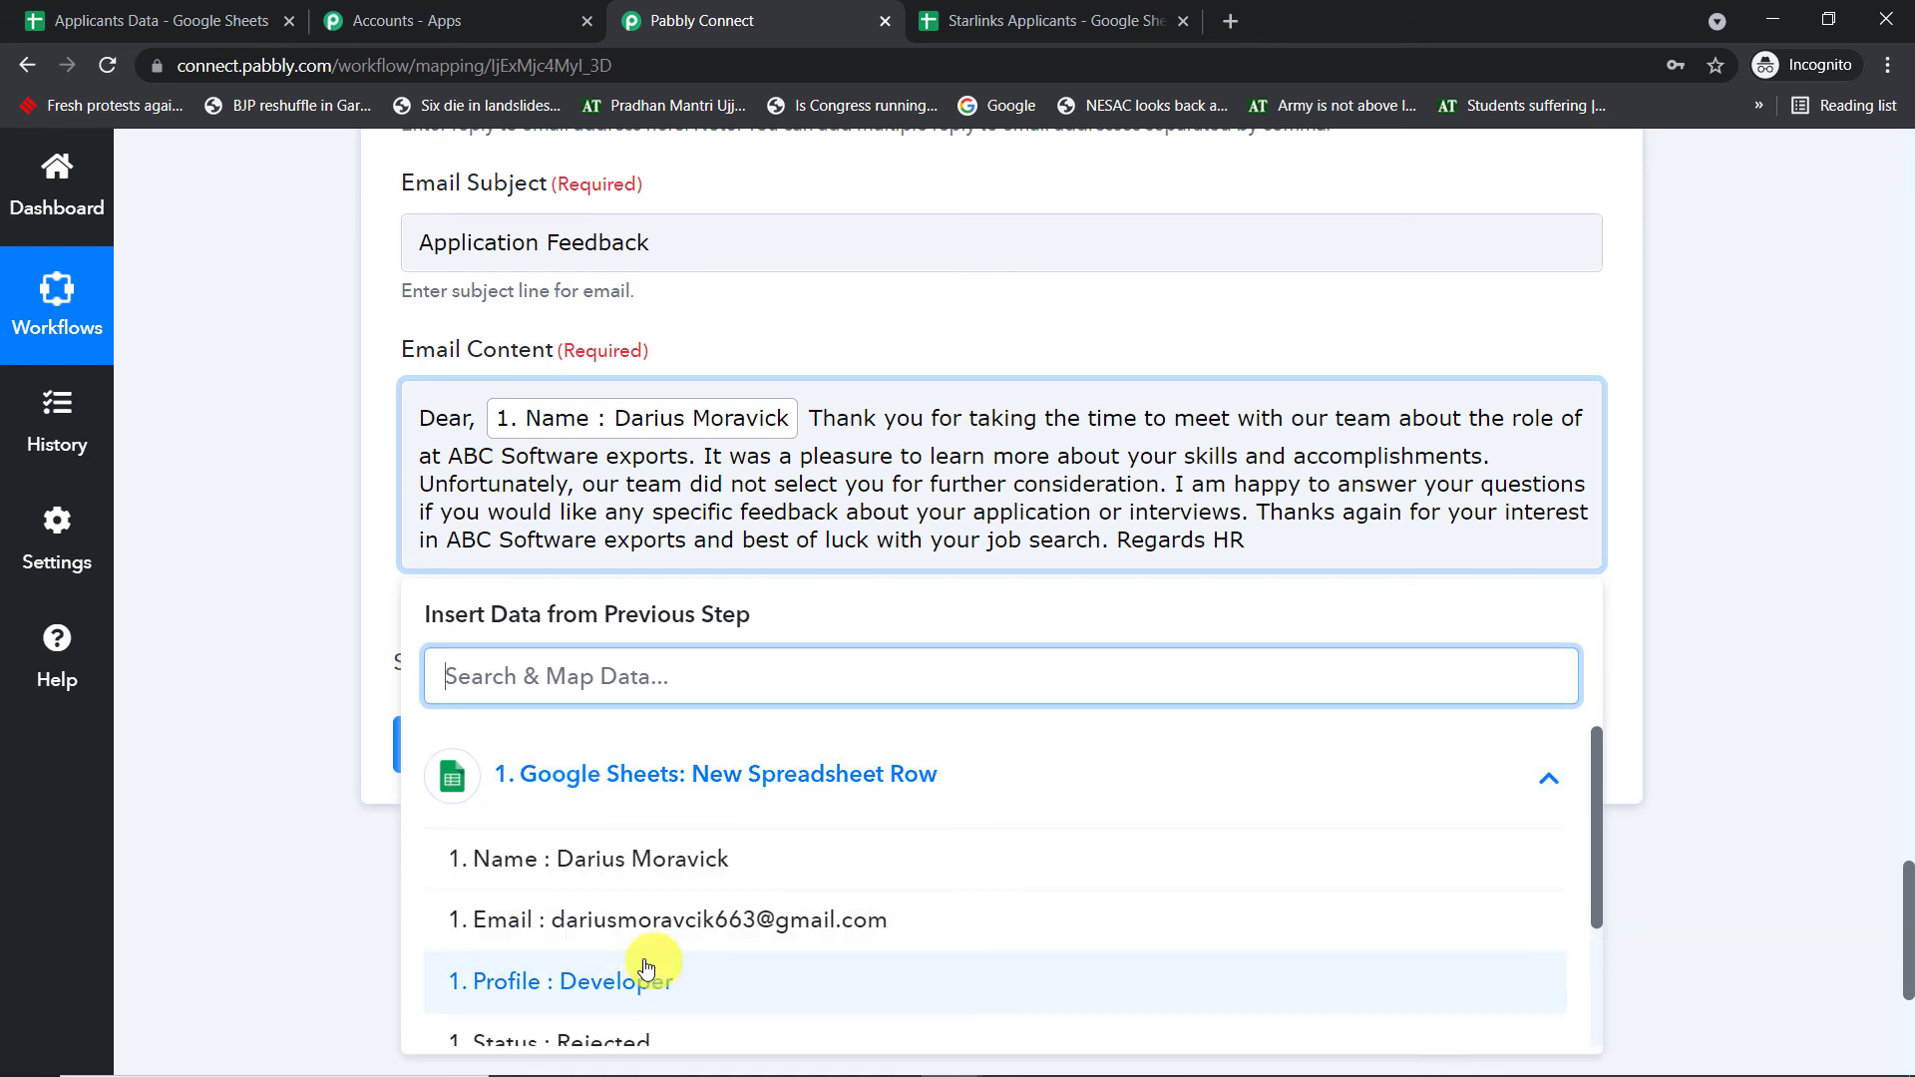
{"action": "left_click", "coordinate": [646, 968]}
{"action": "left_click", "coordinate": [763, 489]}
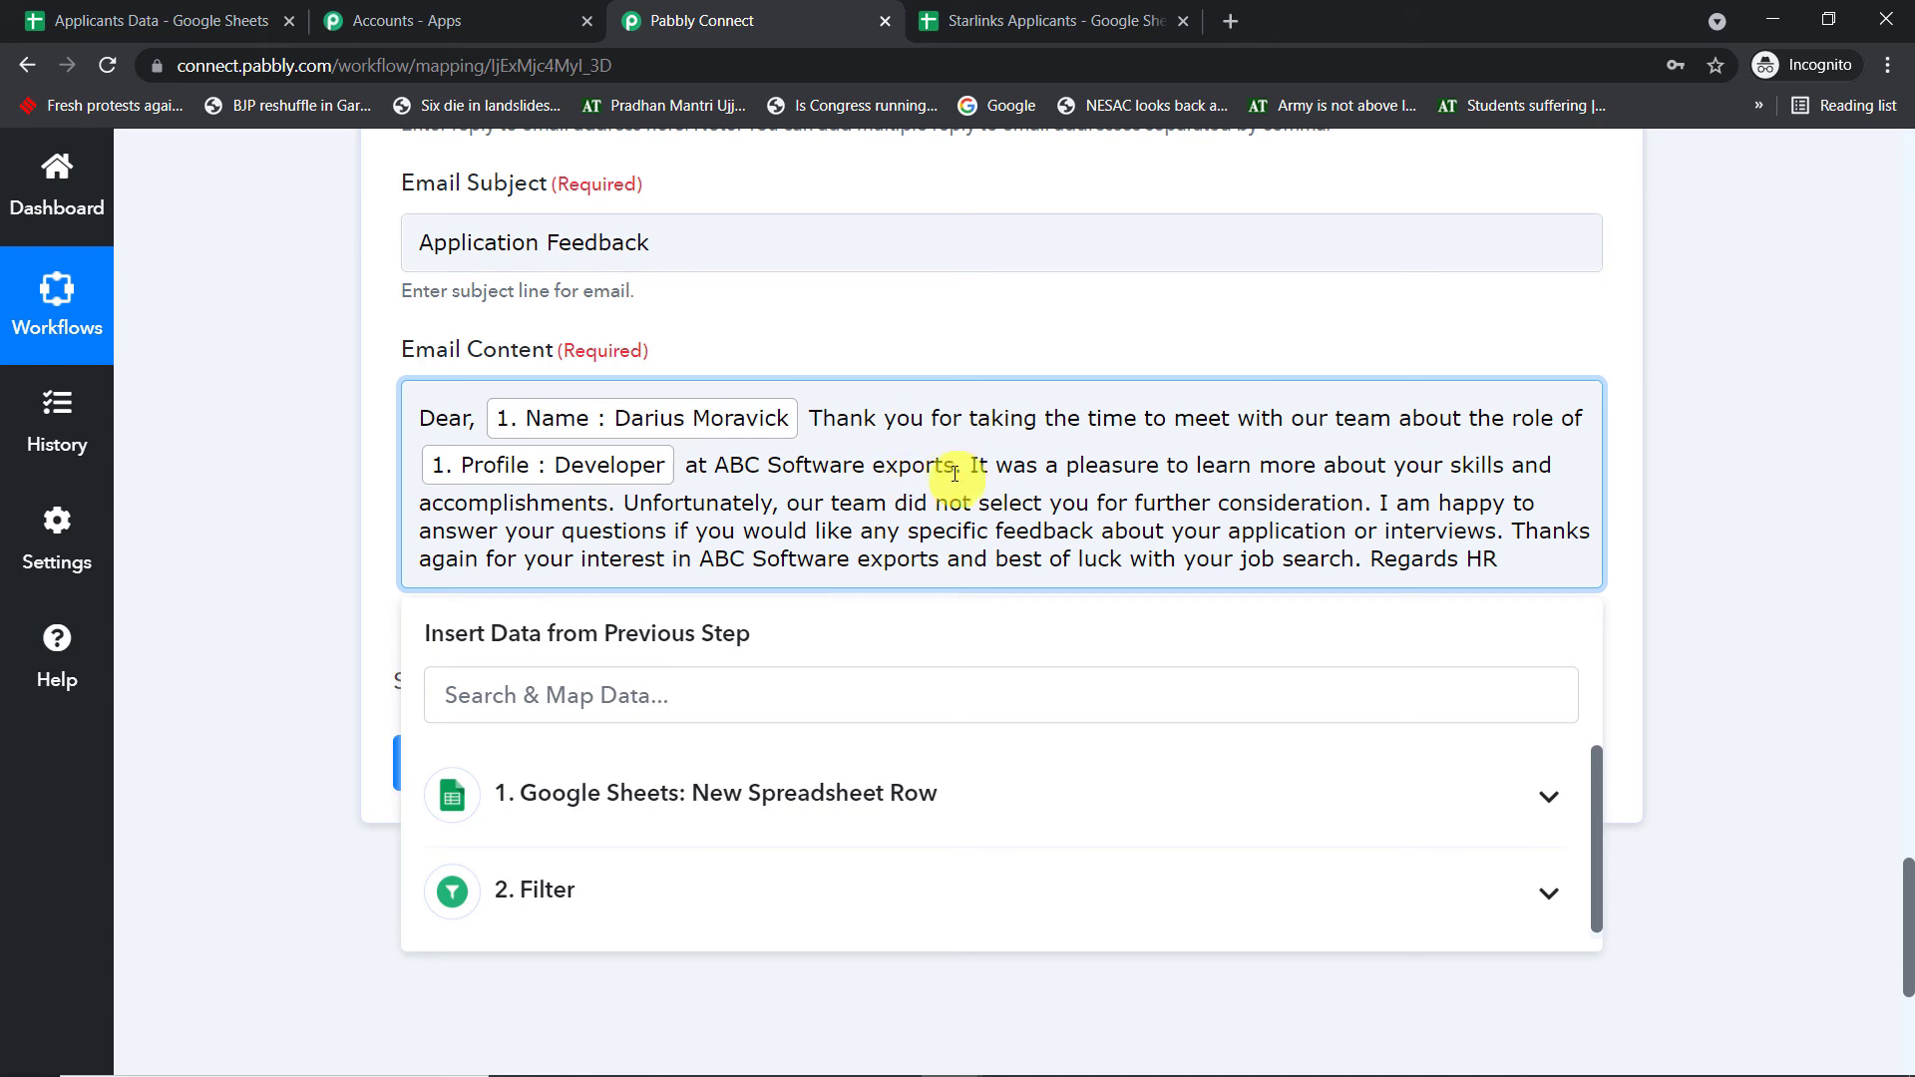
- Change both mentions of 'ABC Software exports' to 'Starlink'
{"action": "left_click_drag", "start_coordinate": [957, 473], "coordinate": [724, 467]}
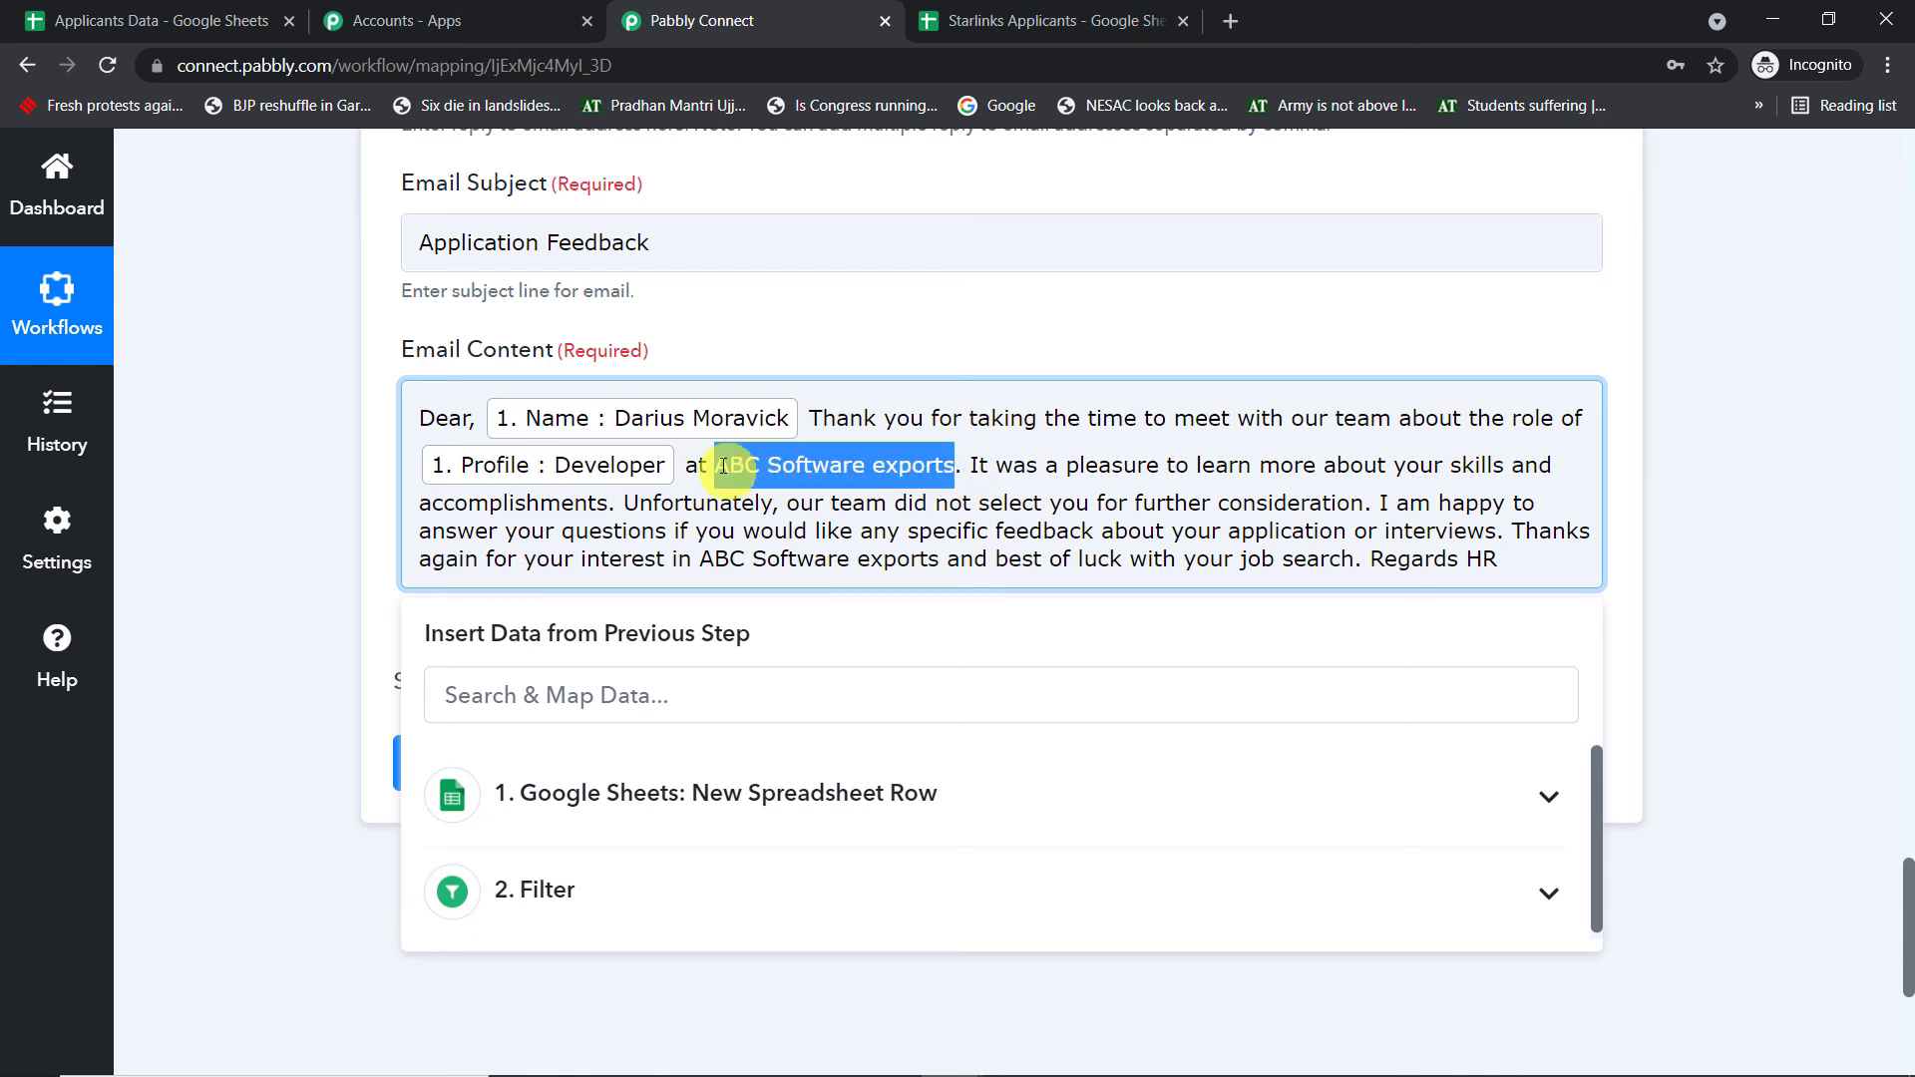
{"action": "key", "text": "BackSpace"}
{"action": "type", "text": "S"}
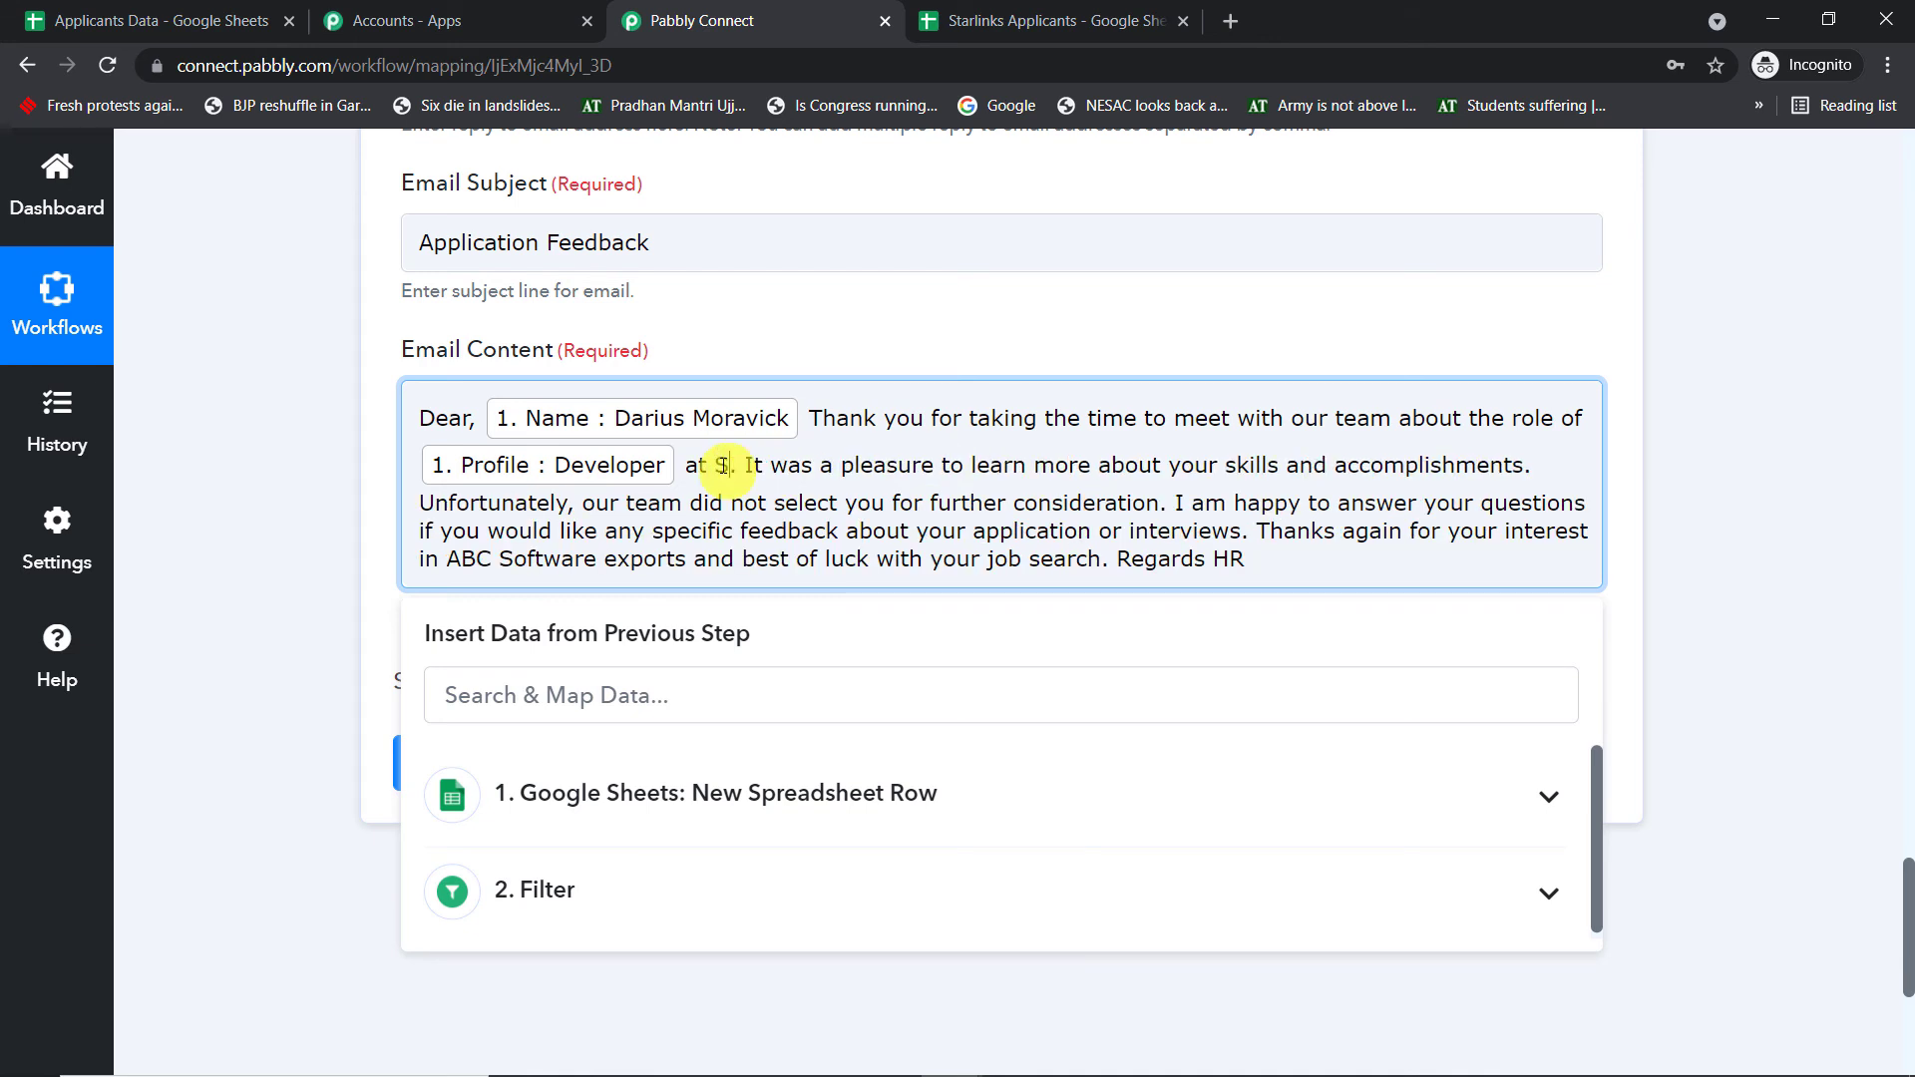
{"action": "type", "text": "tarlink"}
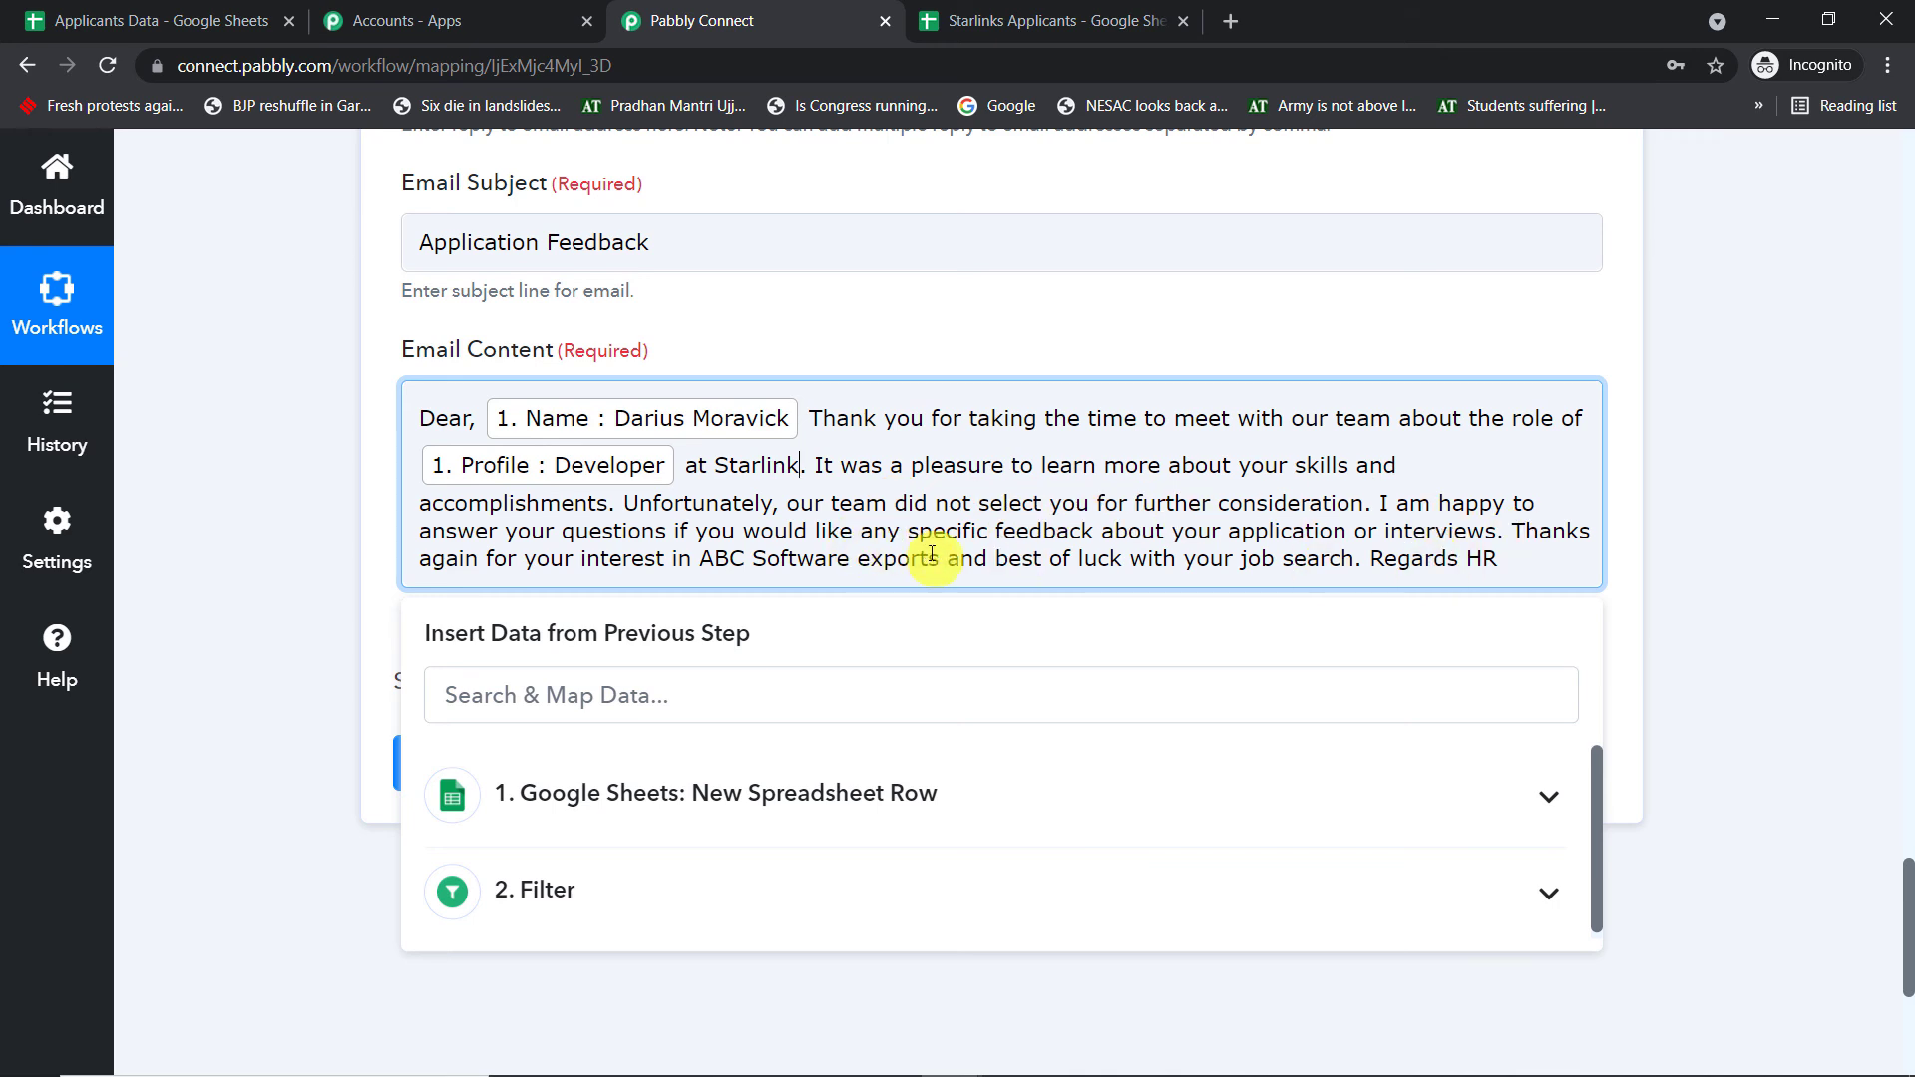
{"action": "left_click_drag", "start_coordinate": [940, 560], "coordinate": [709, 546]}
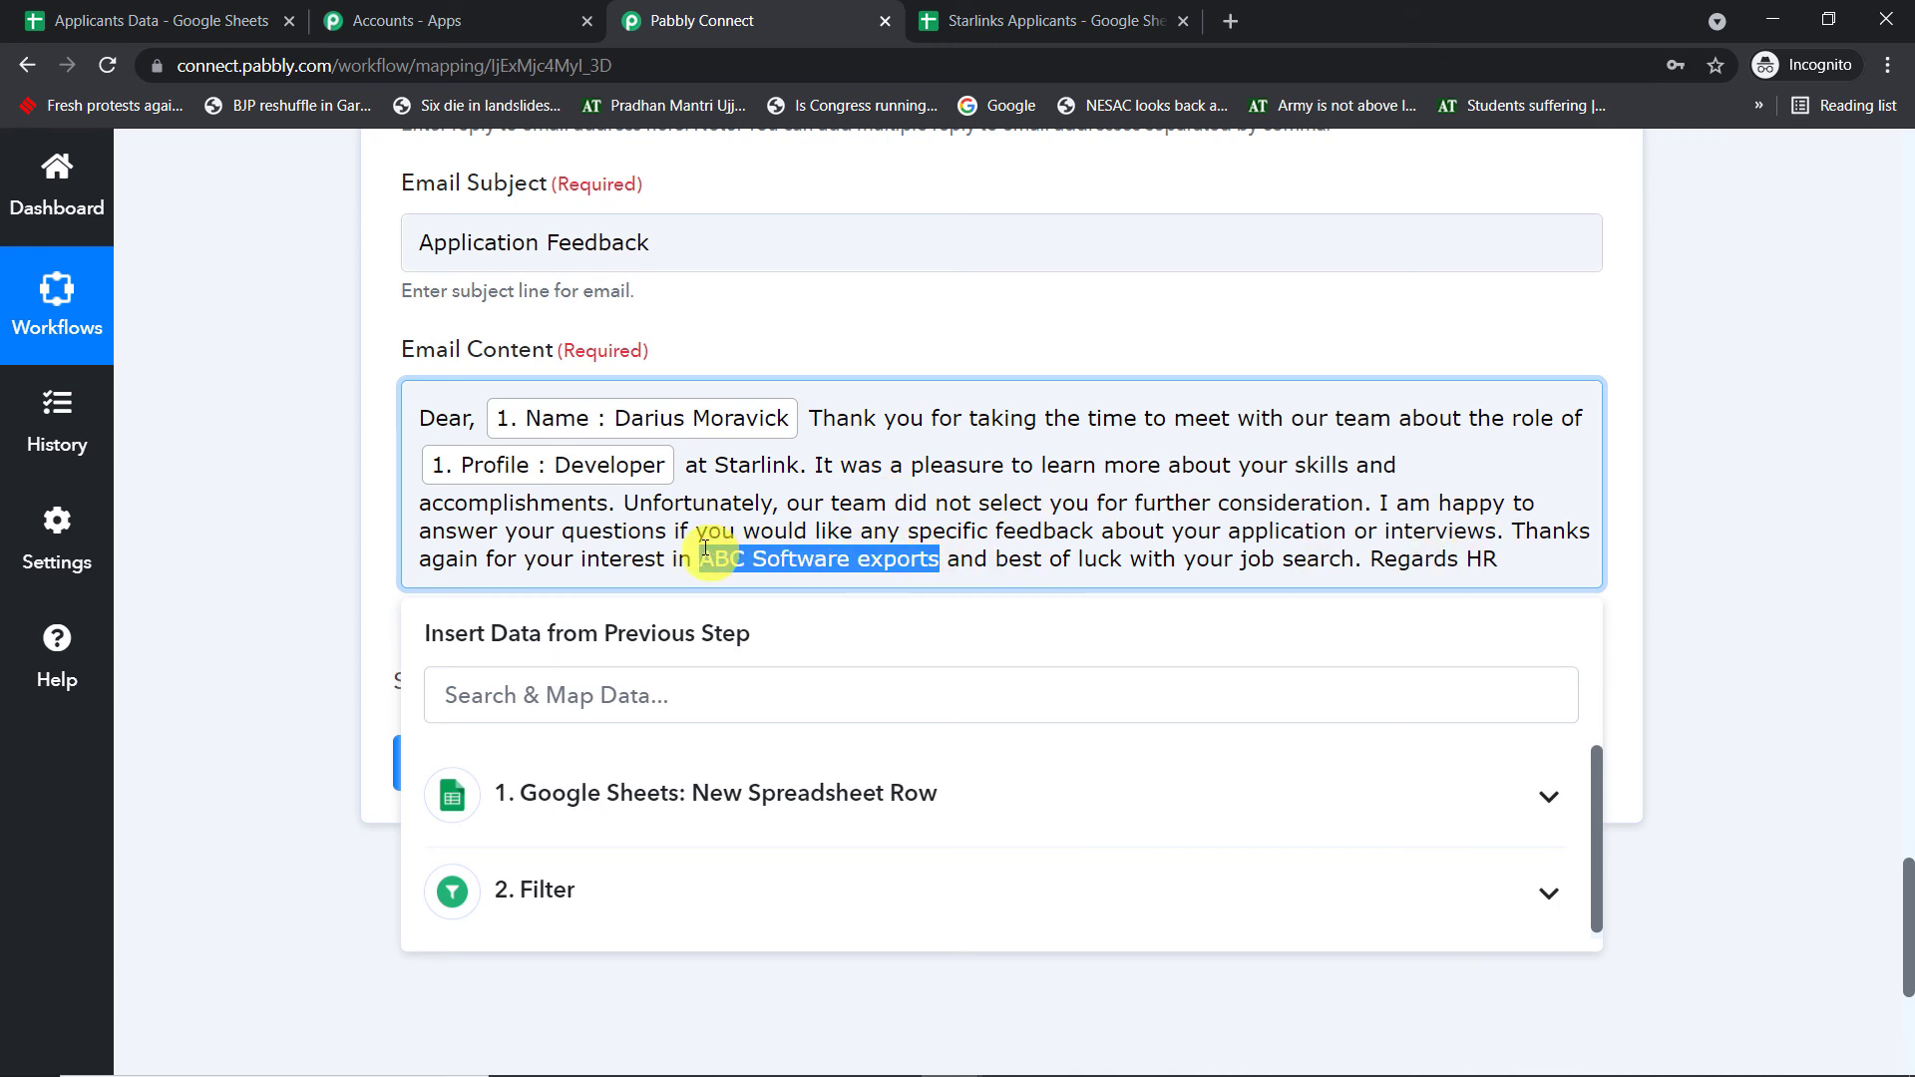
{"action": "key", "text": "BackSpace"}
{"action": "type", "text": "Starl"}
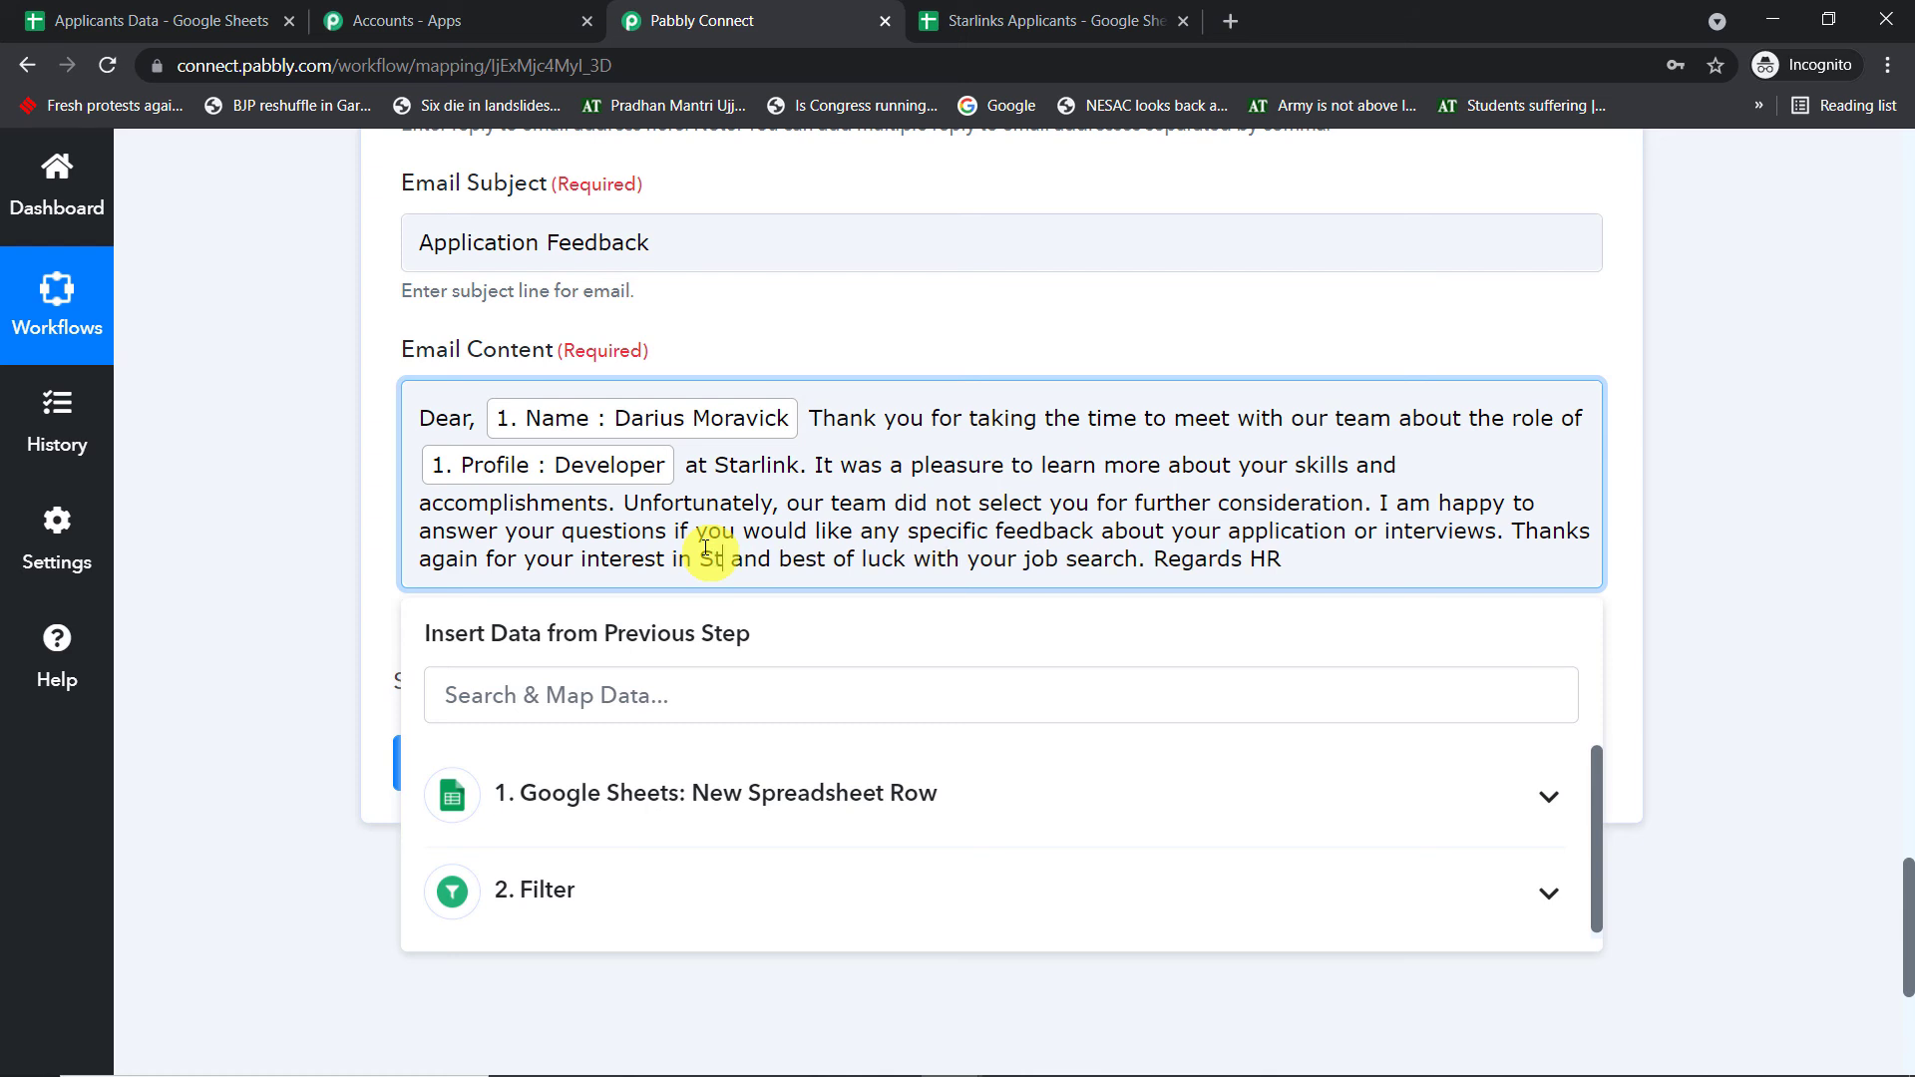
{"action": "type", "text": "ink"}
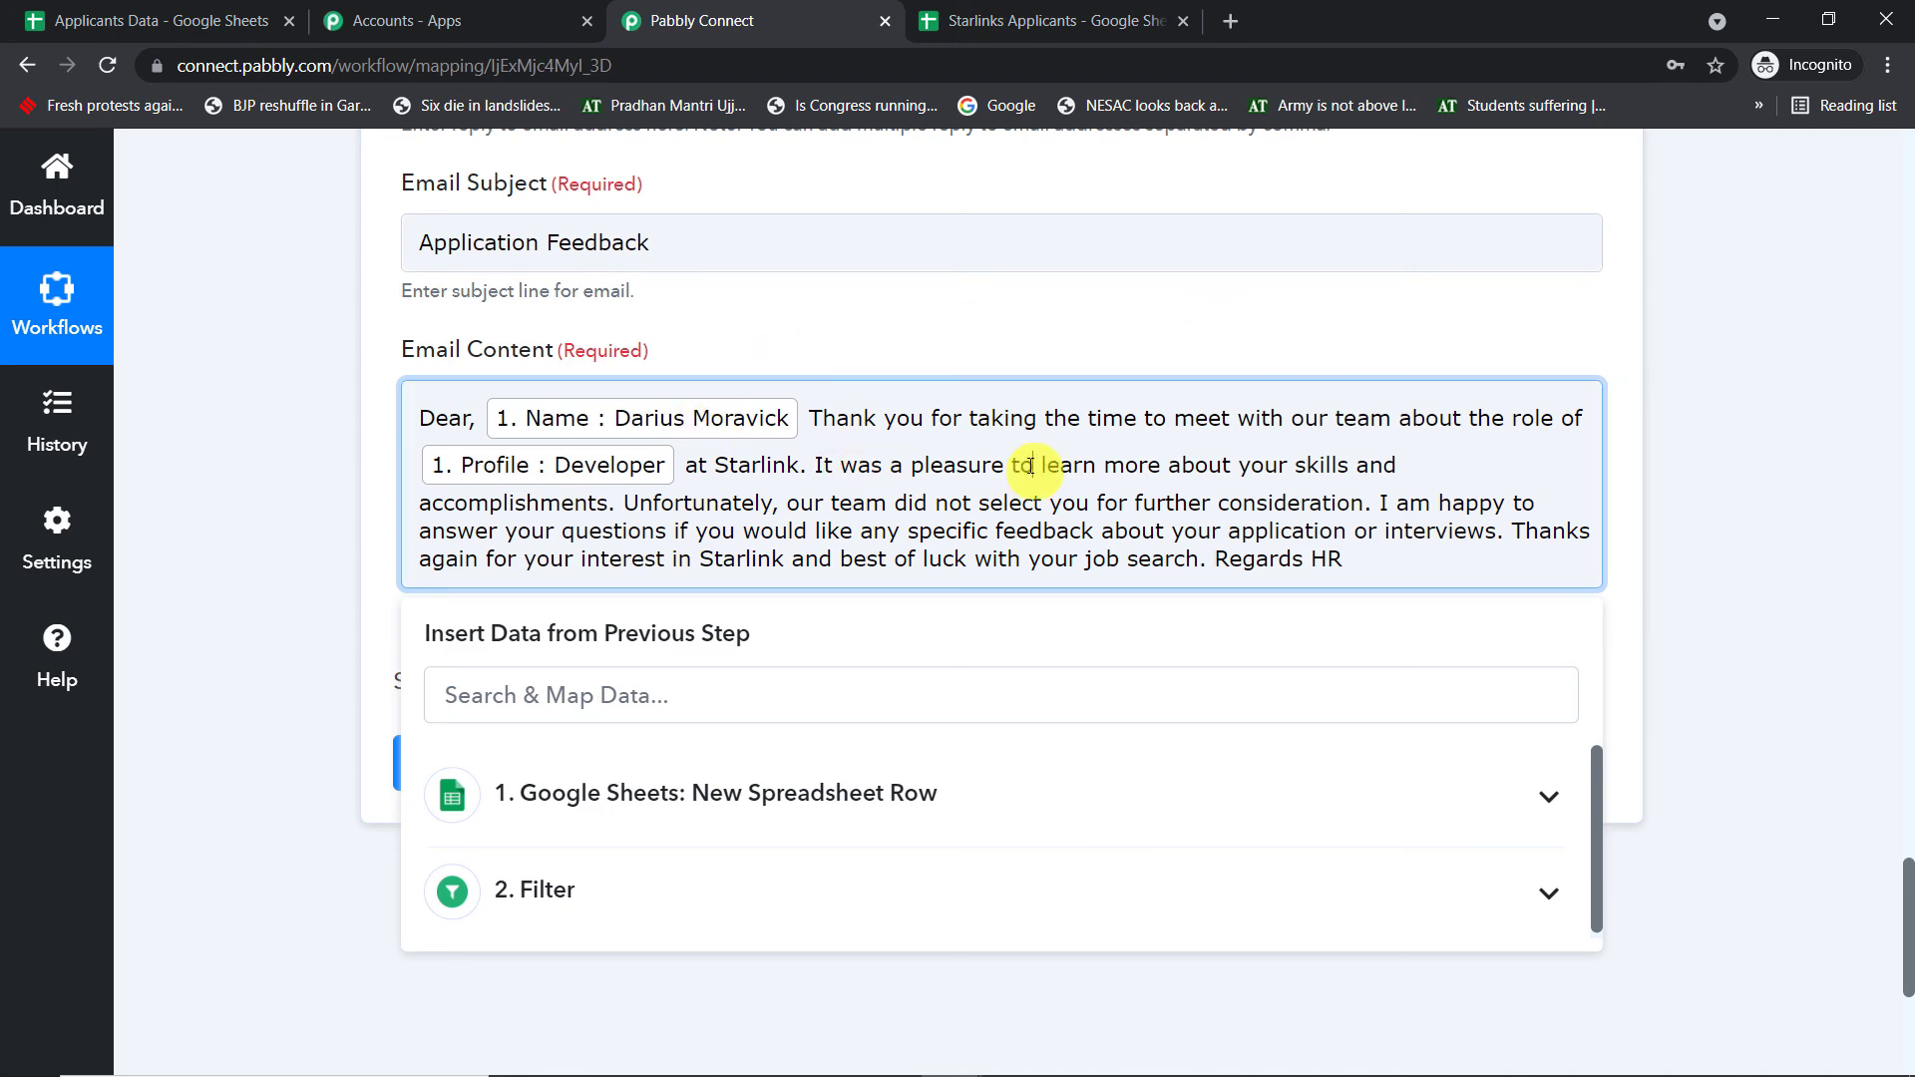
- Save the Gmail step, send a test email that returns SENT, then bring up Gmail
{"action": "left_click", "coordinate": [1756, 410]}
{"action": "scroll", "coordinate": [526, 688], "scroll_direction": "down", "scroll_amount": 1}
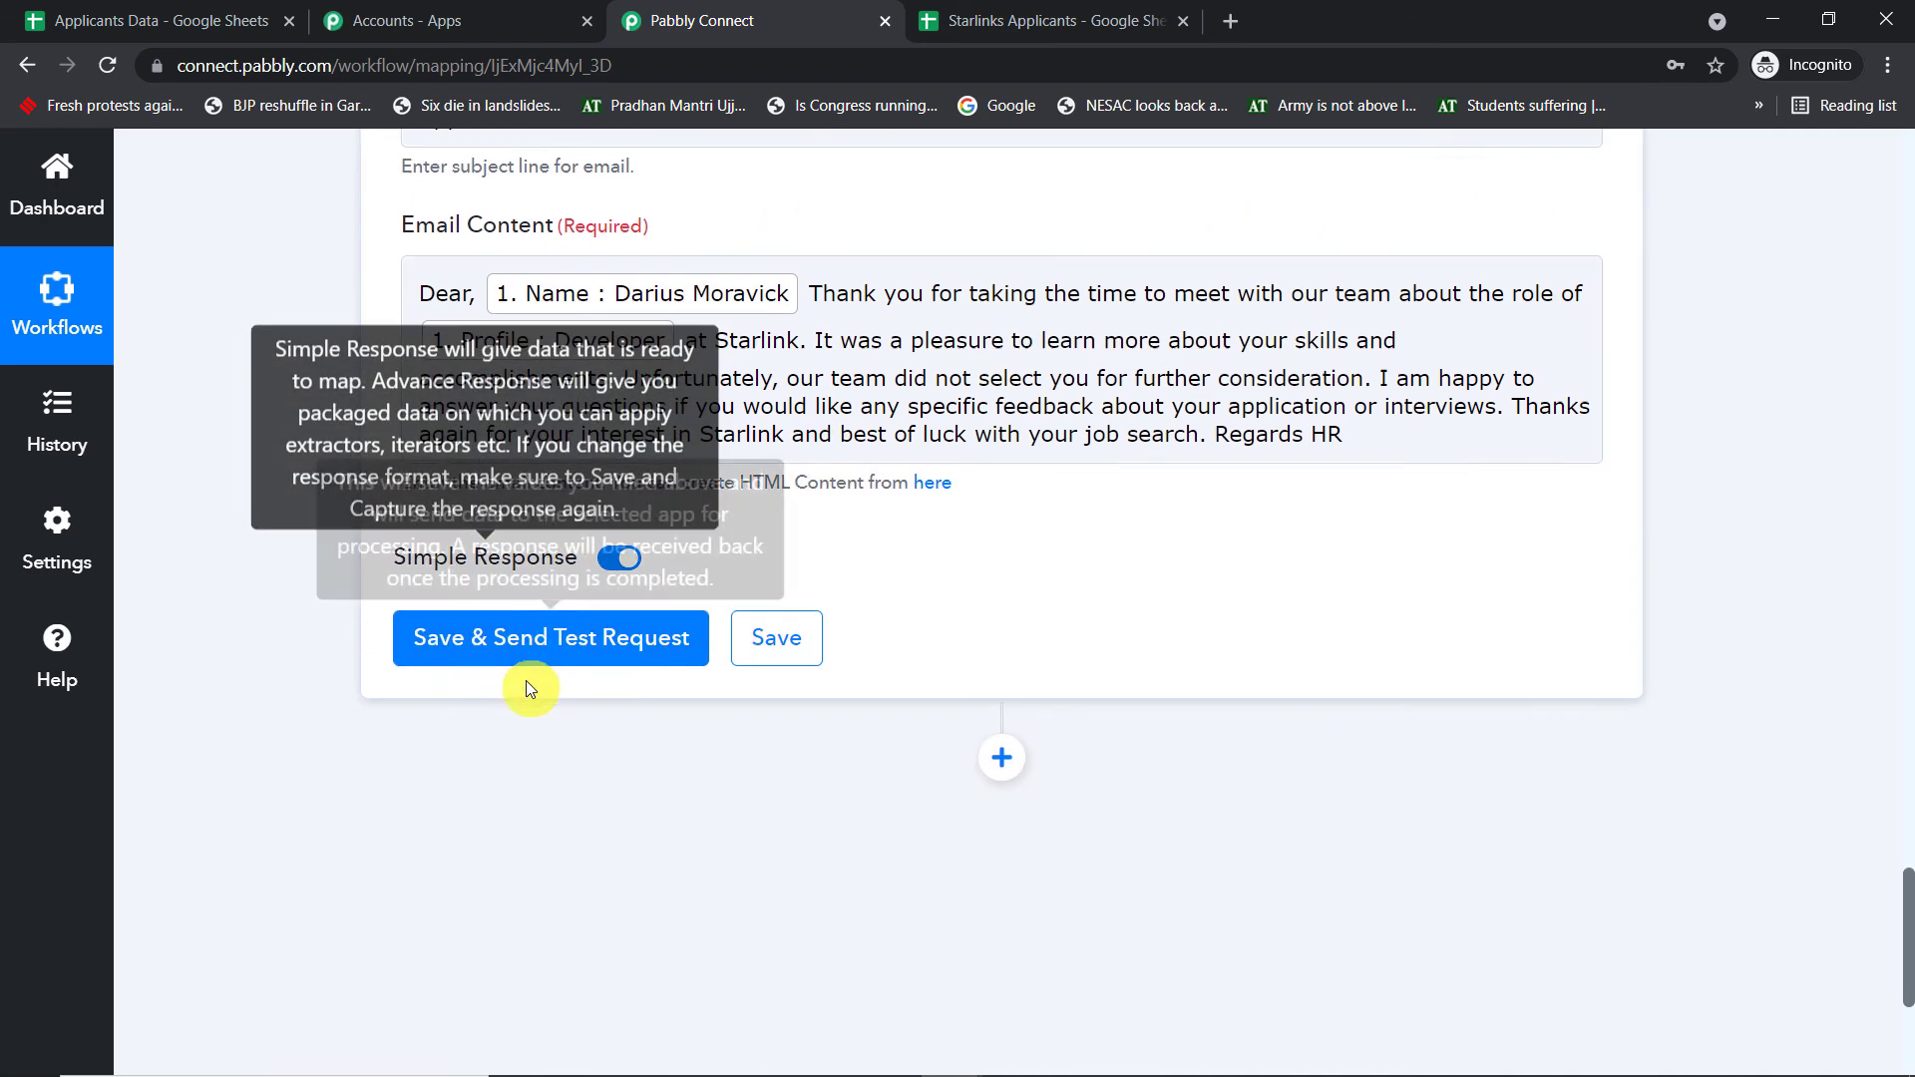
{"action": "left_click", "coordinate": [566, 648]}
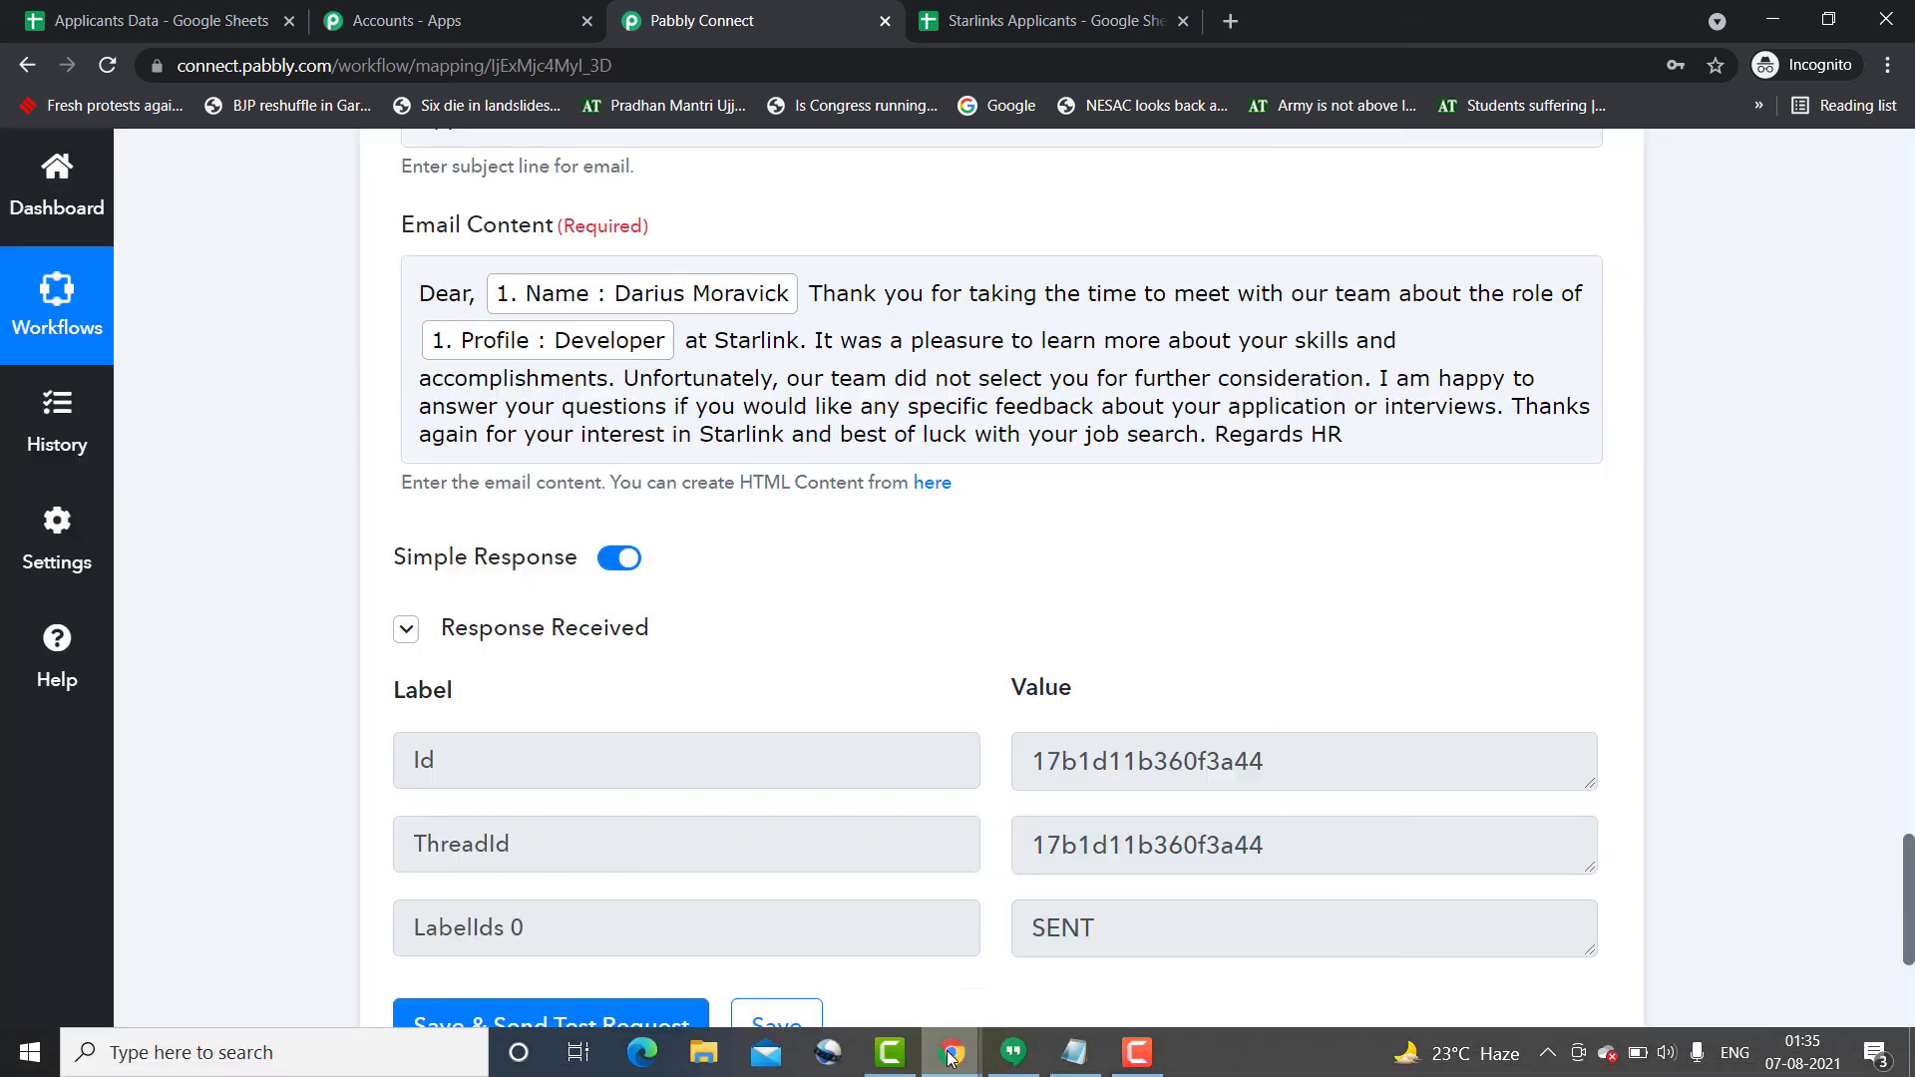
{"action": "mouse_move", "coordinate": [951, 1056]}
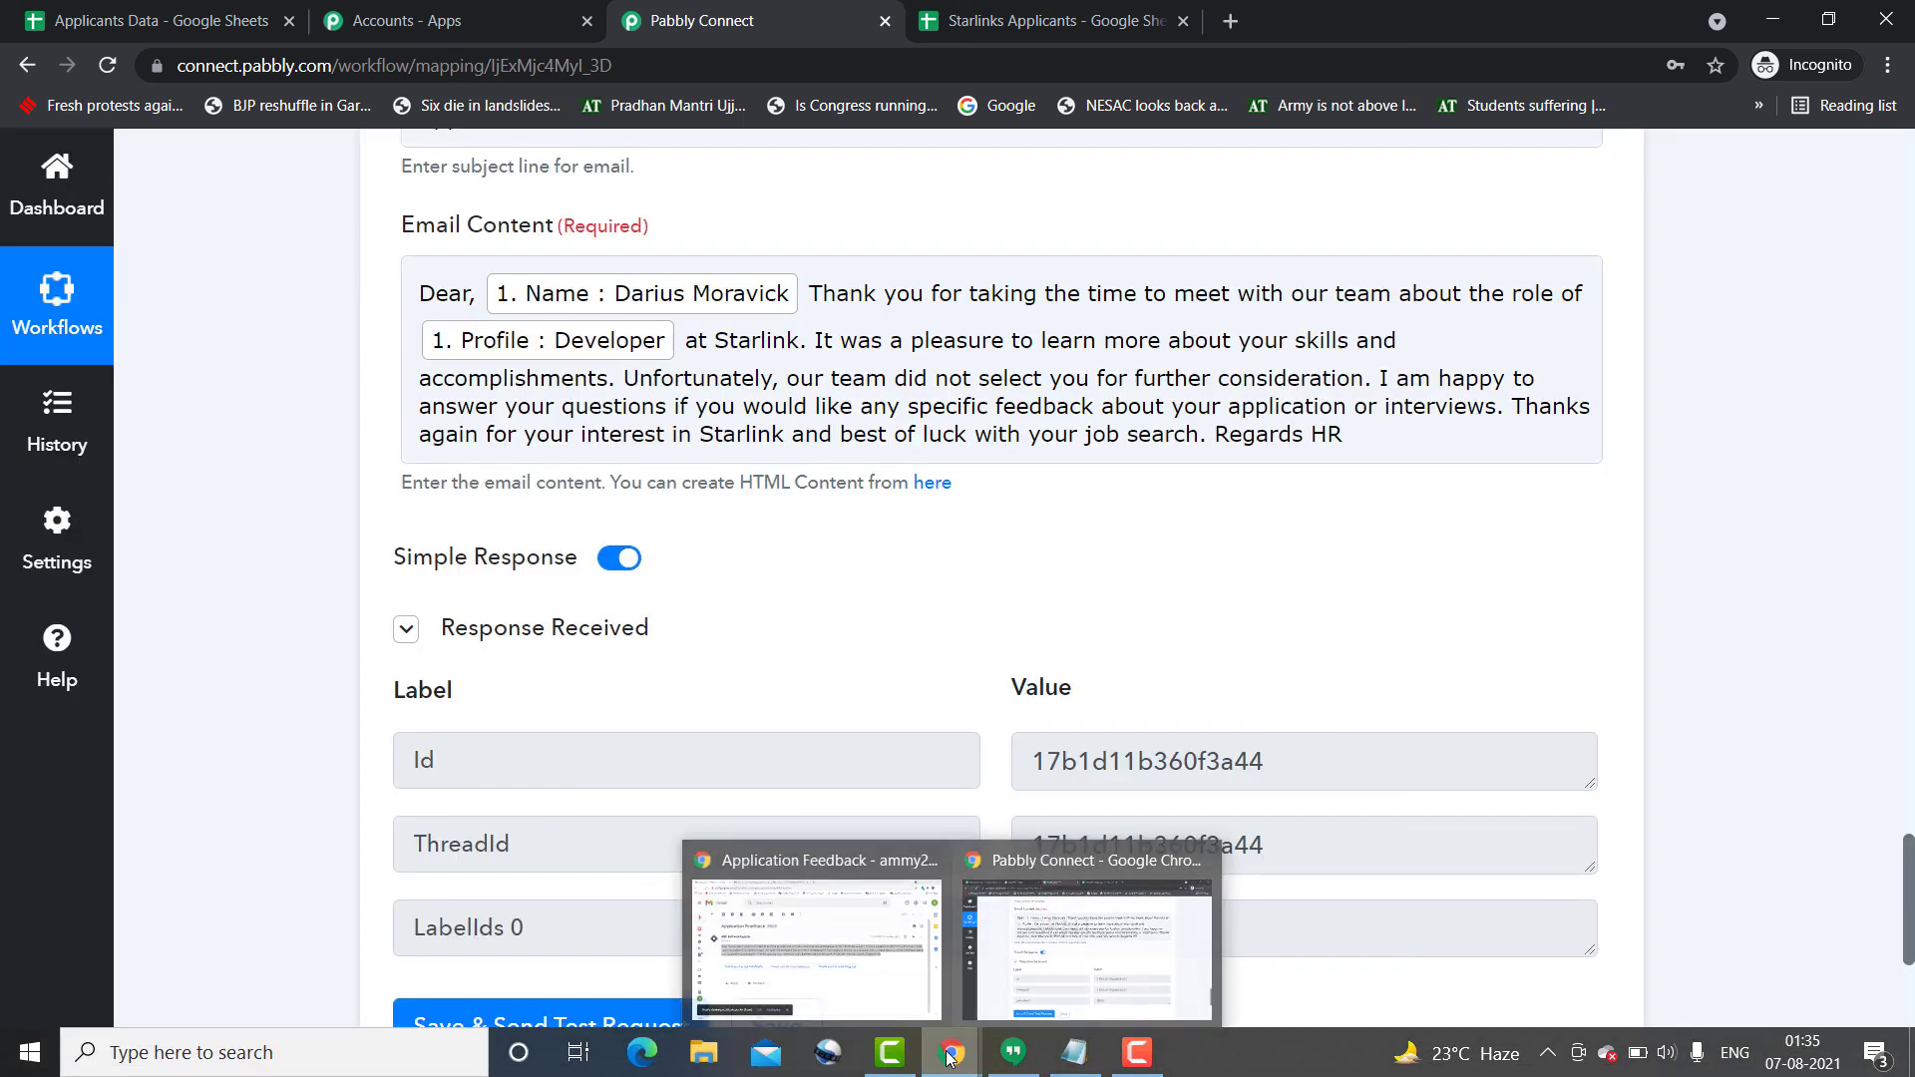
{"action": "left_click", "coordinate": [800, 942]}
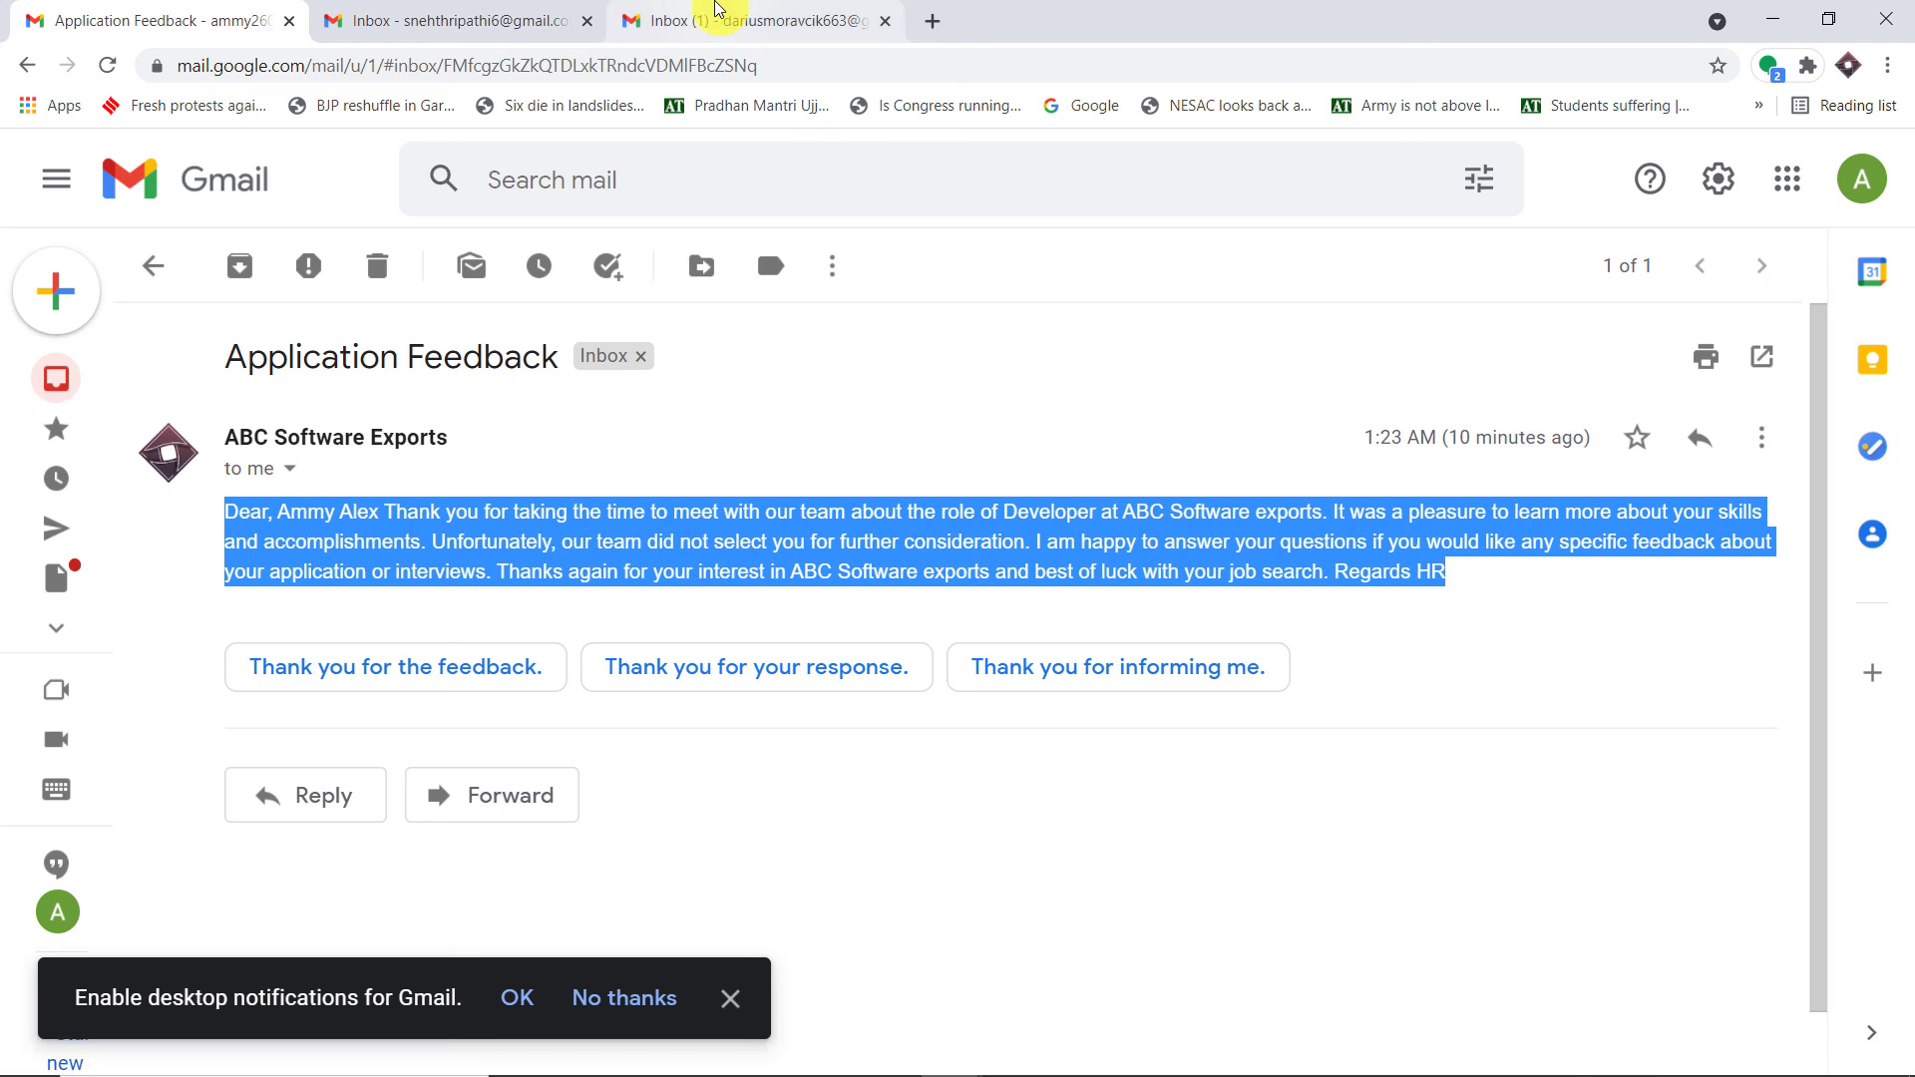
- Open the Application Feedback email from Starlink in the recipient's Gmail inbox
{"action": "left_click", "coordinate": [718, 9]}
{"action": "left_click", "coordinate": [684, 641]}
{"action": "left_click", "coordinate": [686, 644]}
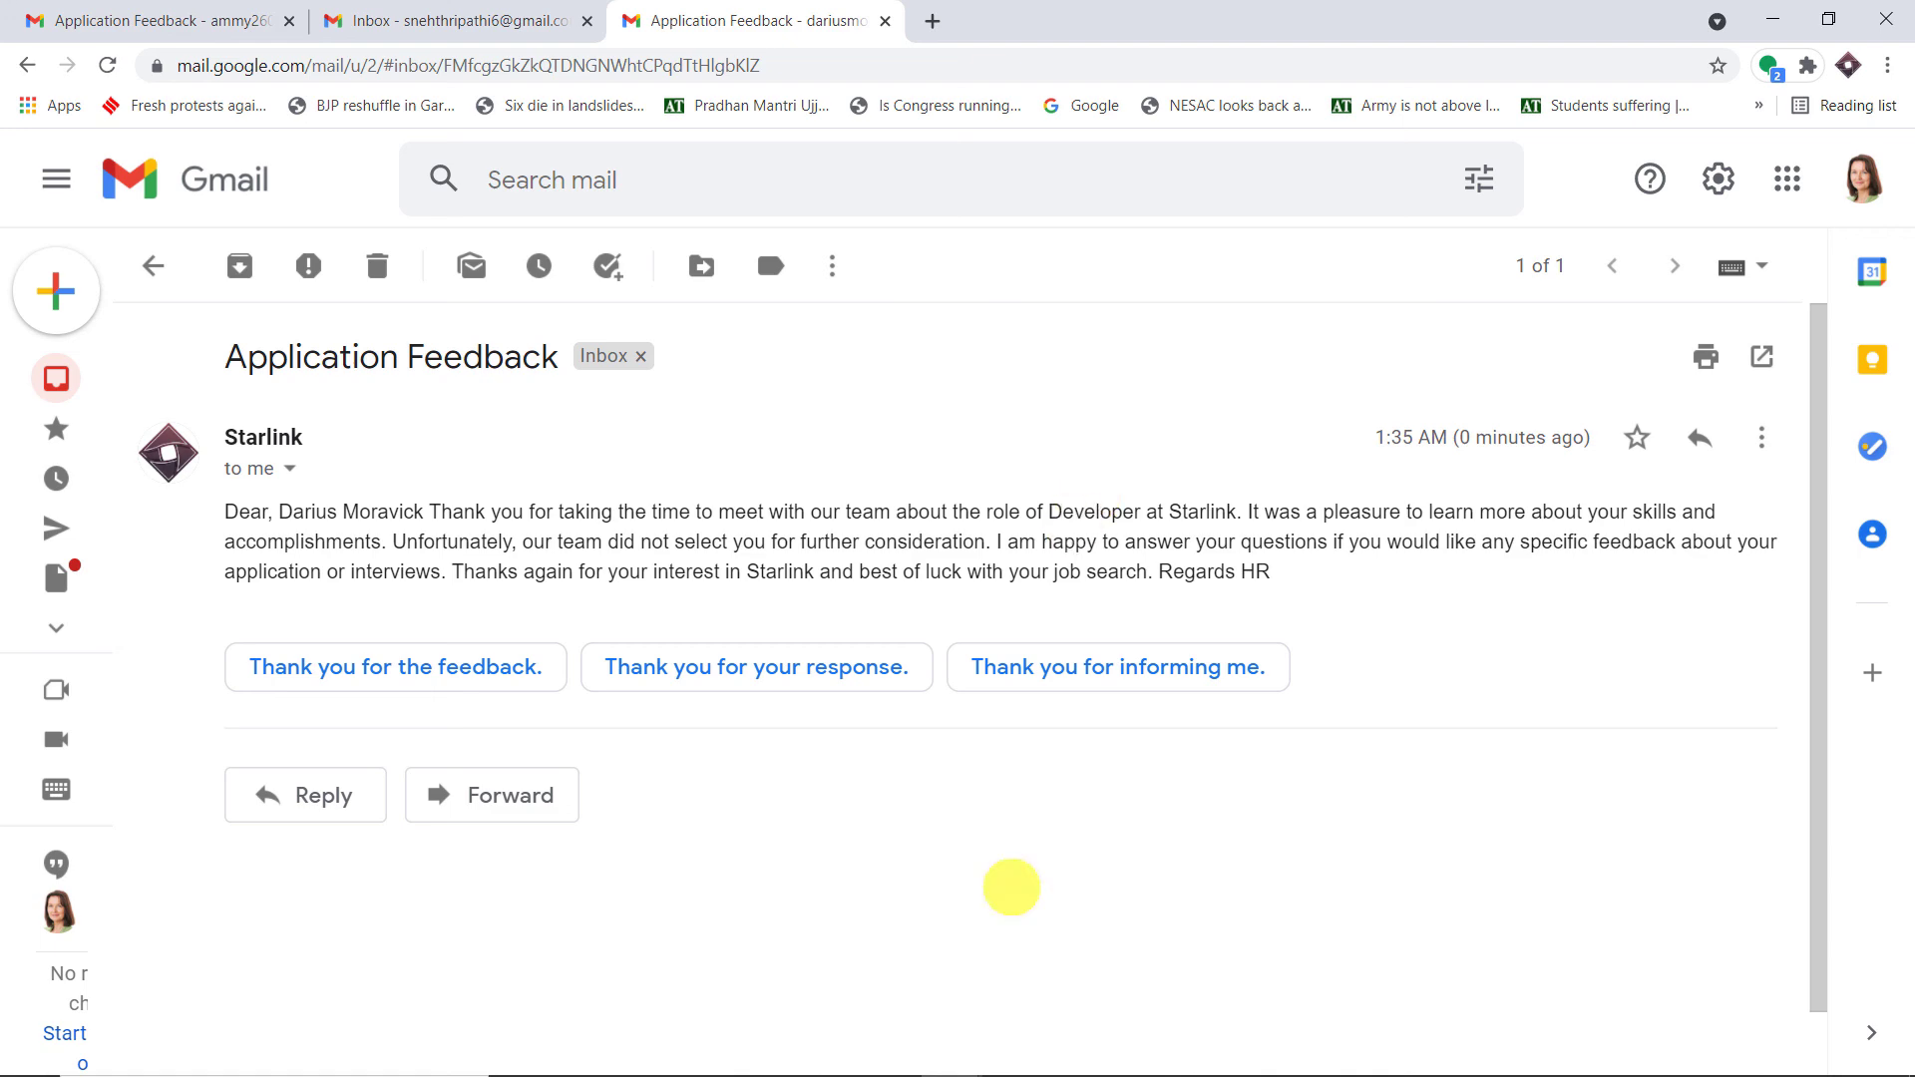
- Review the Pabbly workflow with the Sheets trigger collapsed, then go to the Starlinks Applicants sheet
{"action": "mouse_move", "coordinate": [961, 1047]}
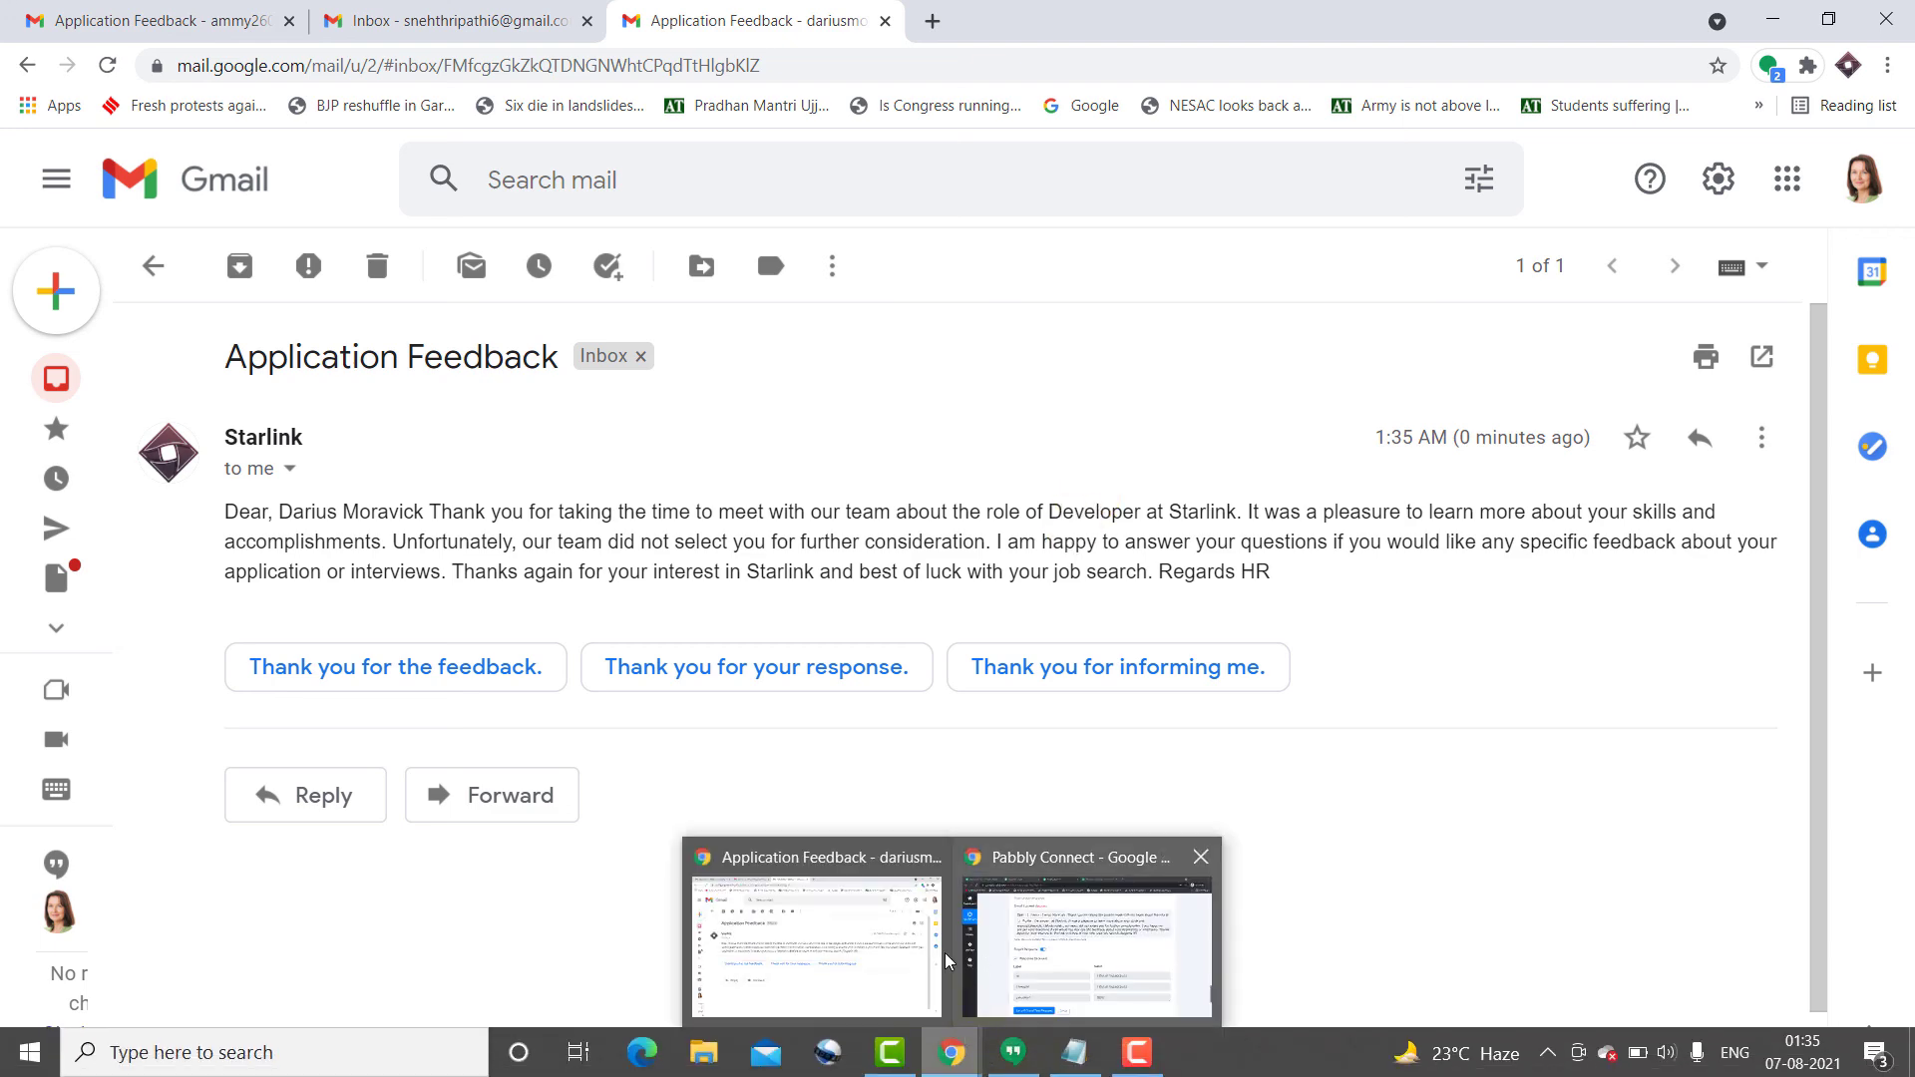
{"action": "left_click", "coordinate": [997, 946]}
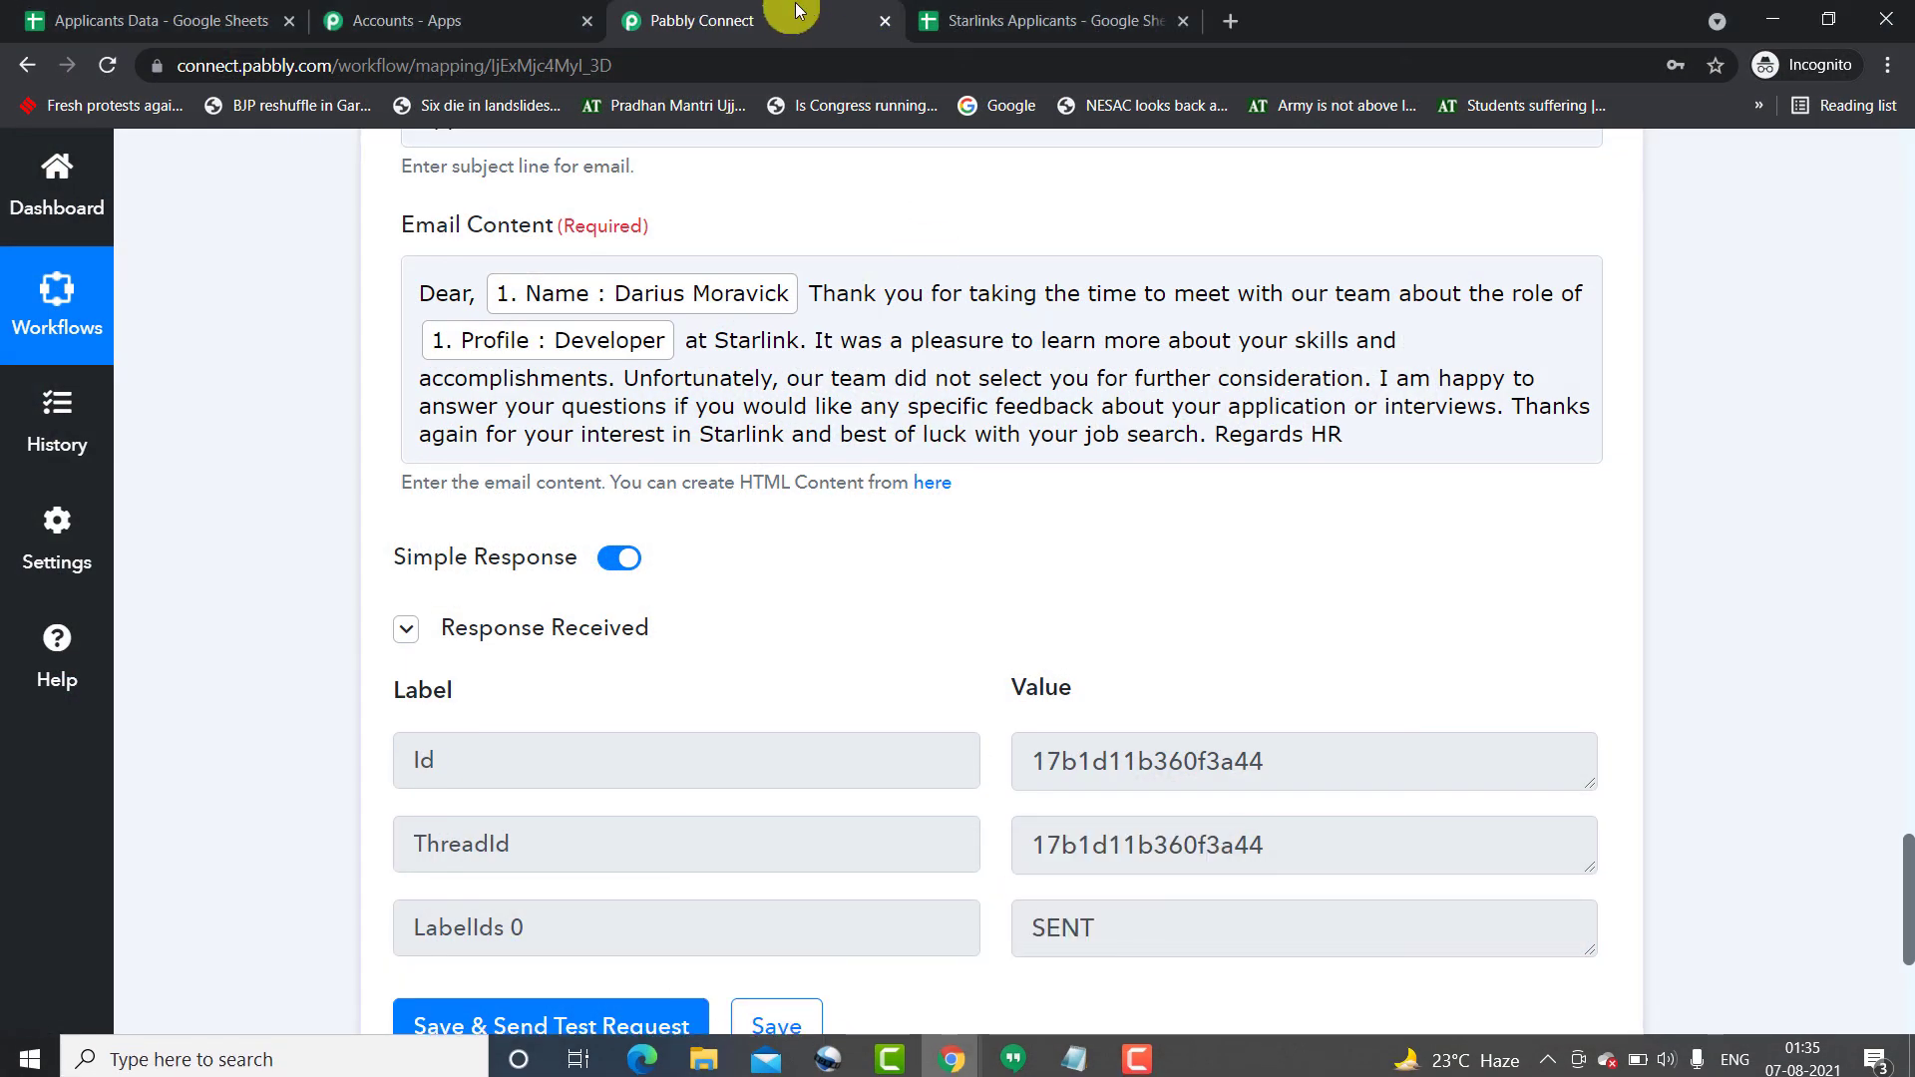
{"action": "scroll", "coordinate": [1032, 361], "scroll_direction": "up", "scroll_amount": 5}
{"action": "scroll", "coordinate": [1032, 361], "scroll_direction": "up", "scroll_amount": 12}
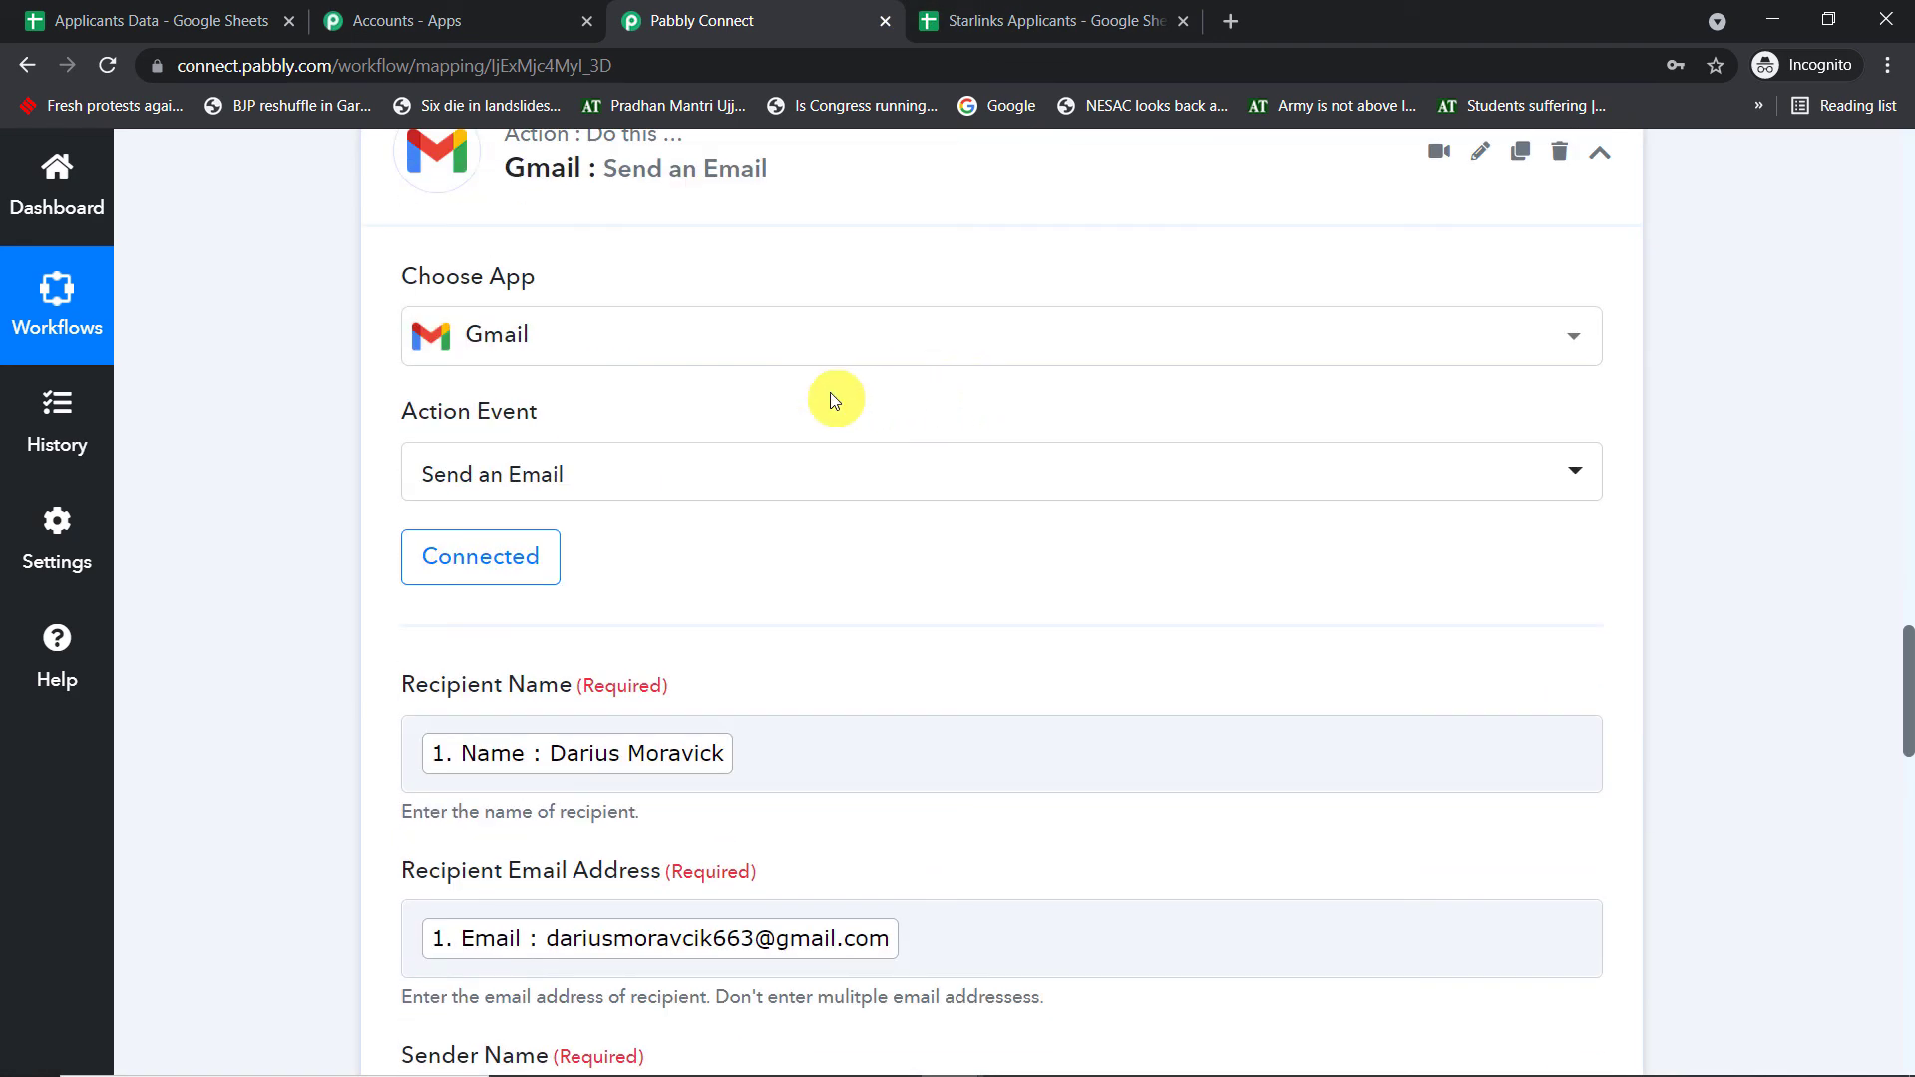
{"action": "scroll", "coordinate": [884, 461], "scroll_direction": "up", "scroll_amount": 18}
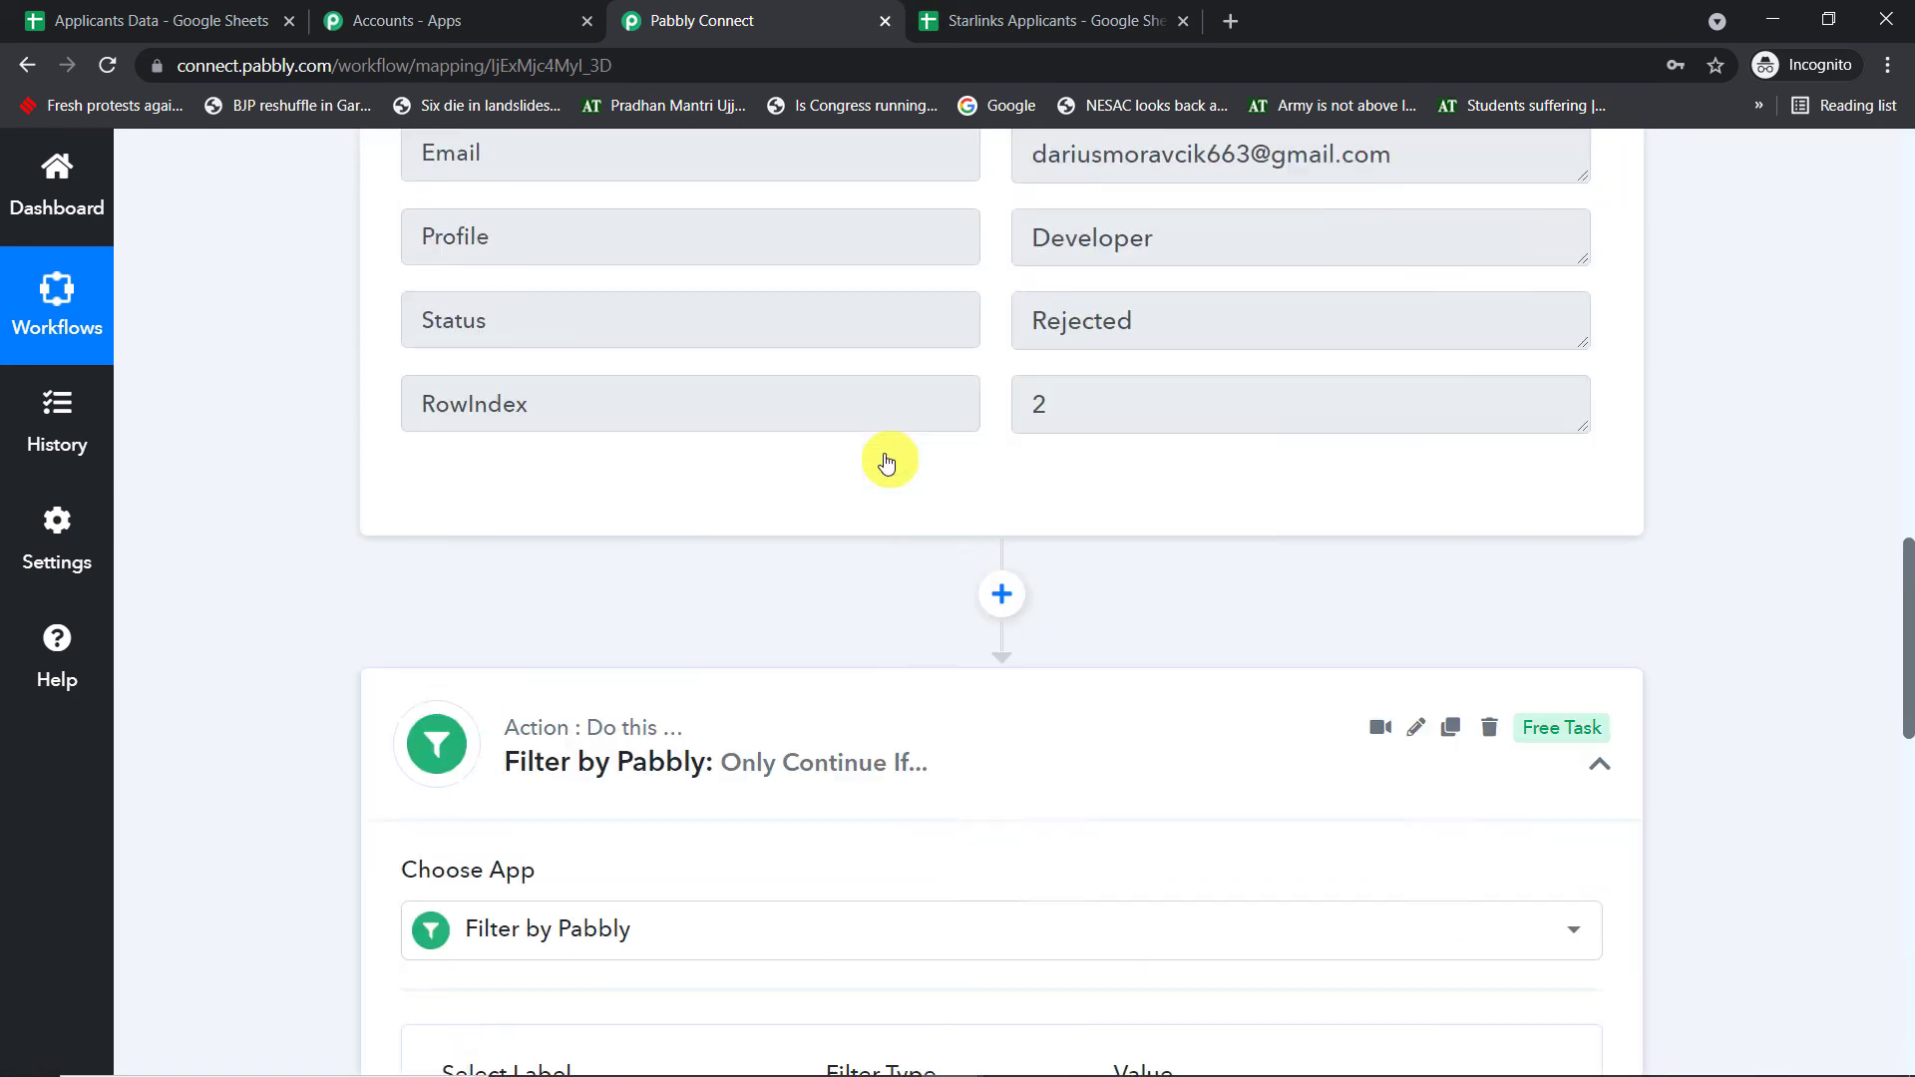
{"action": "scroll", "coordinate": [870, 688], "scroll_direction": "up", "scroll_amount": 10}
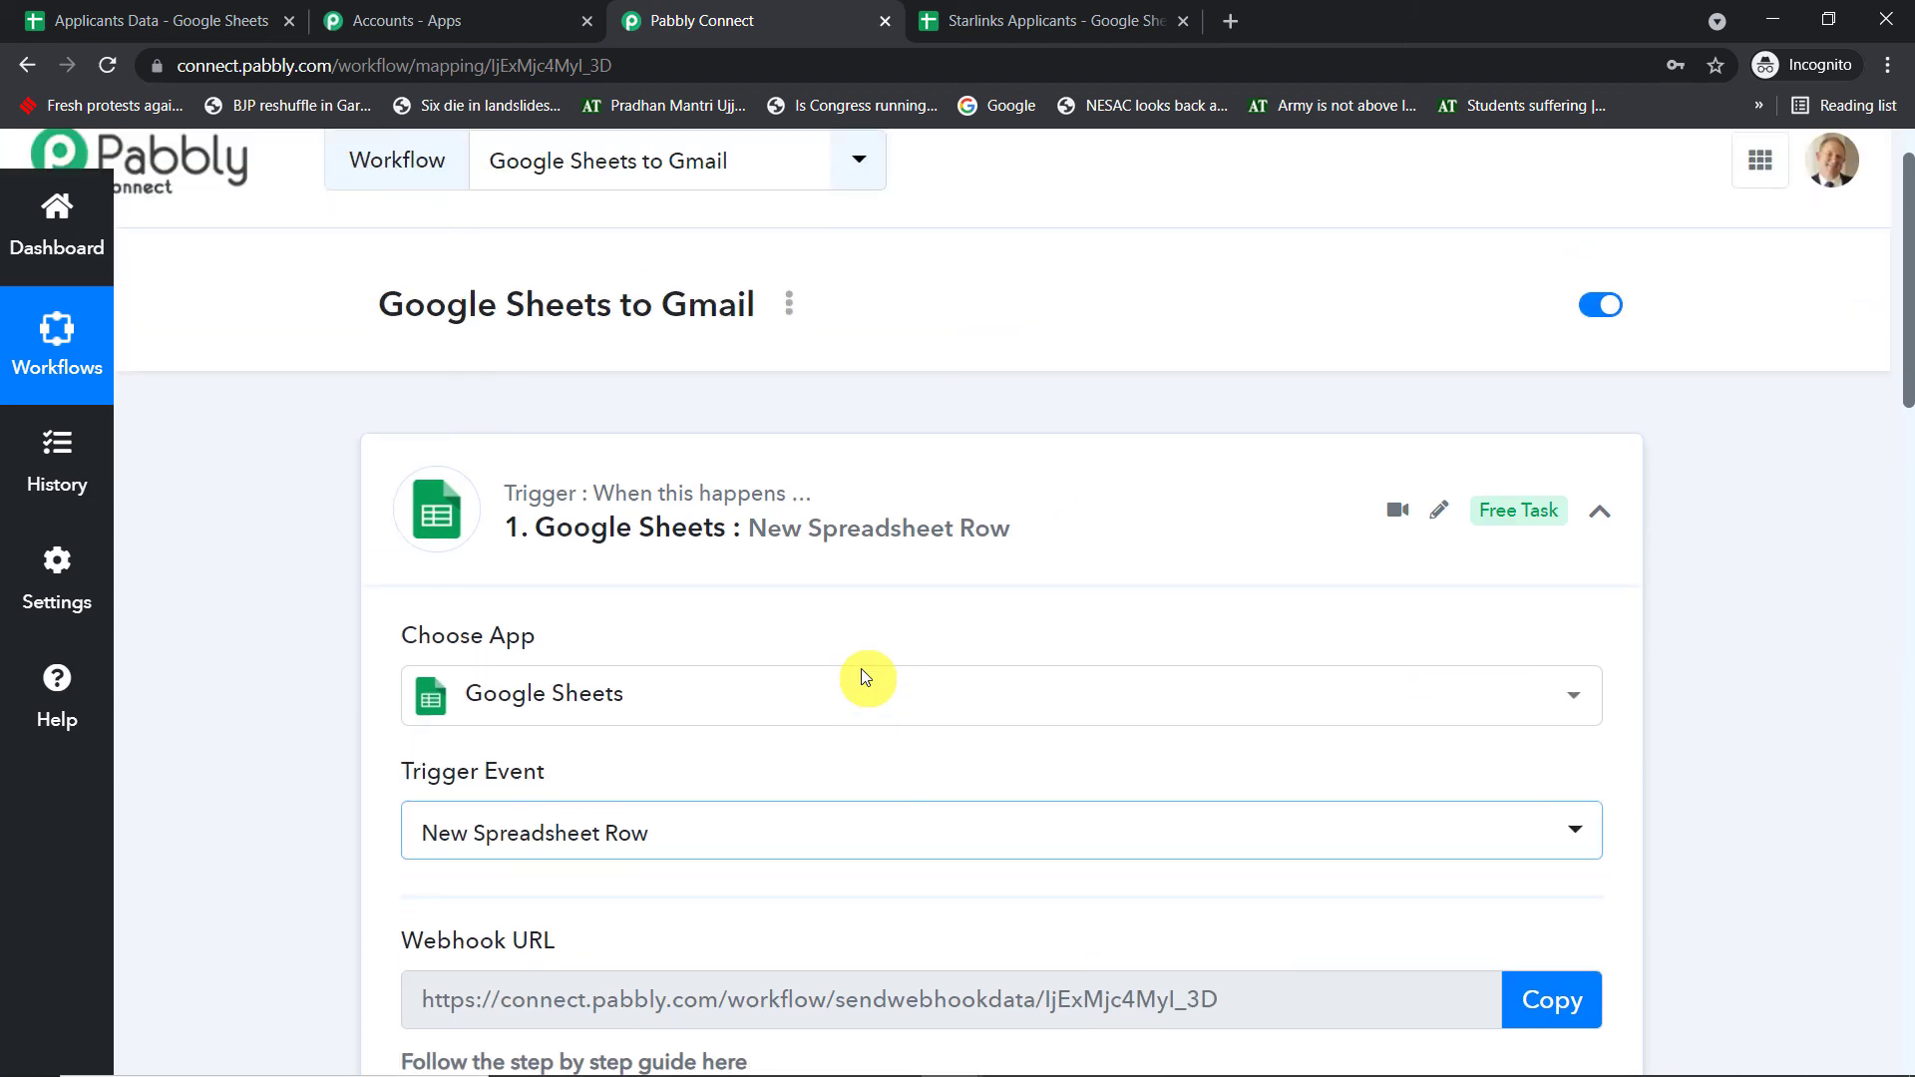
{"action": "left_click", "coordinate": [796, 567]}
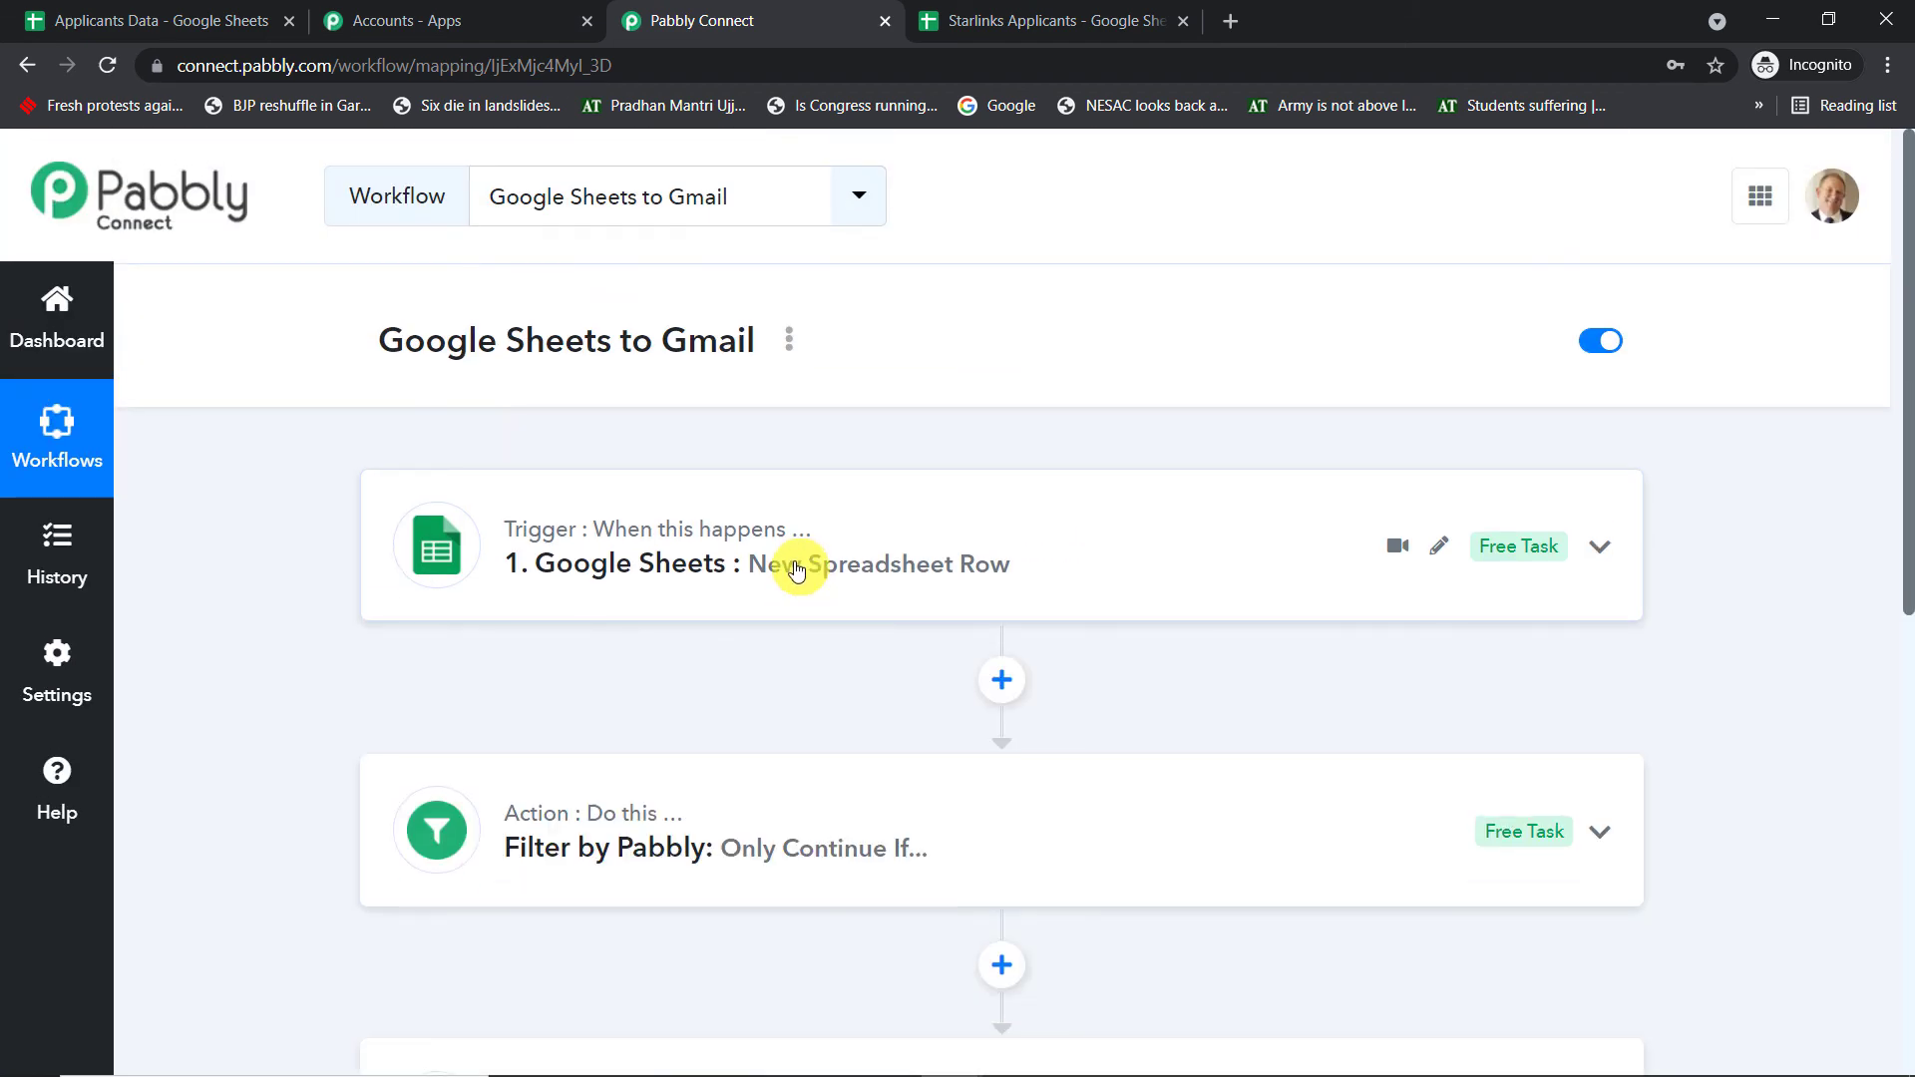
{"action": "scroll", "coordinate": [796, 568], "scroll_direction": "down", "scroll_amount": 3}
{"action": "scroll", "coordinate": [795, 563], "scroll_direction": "up", "scroll_amount": 1}
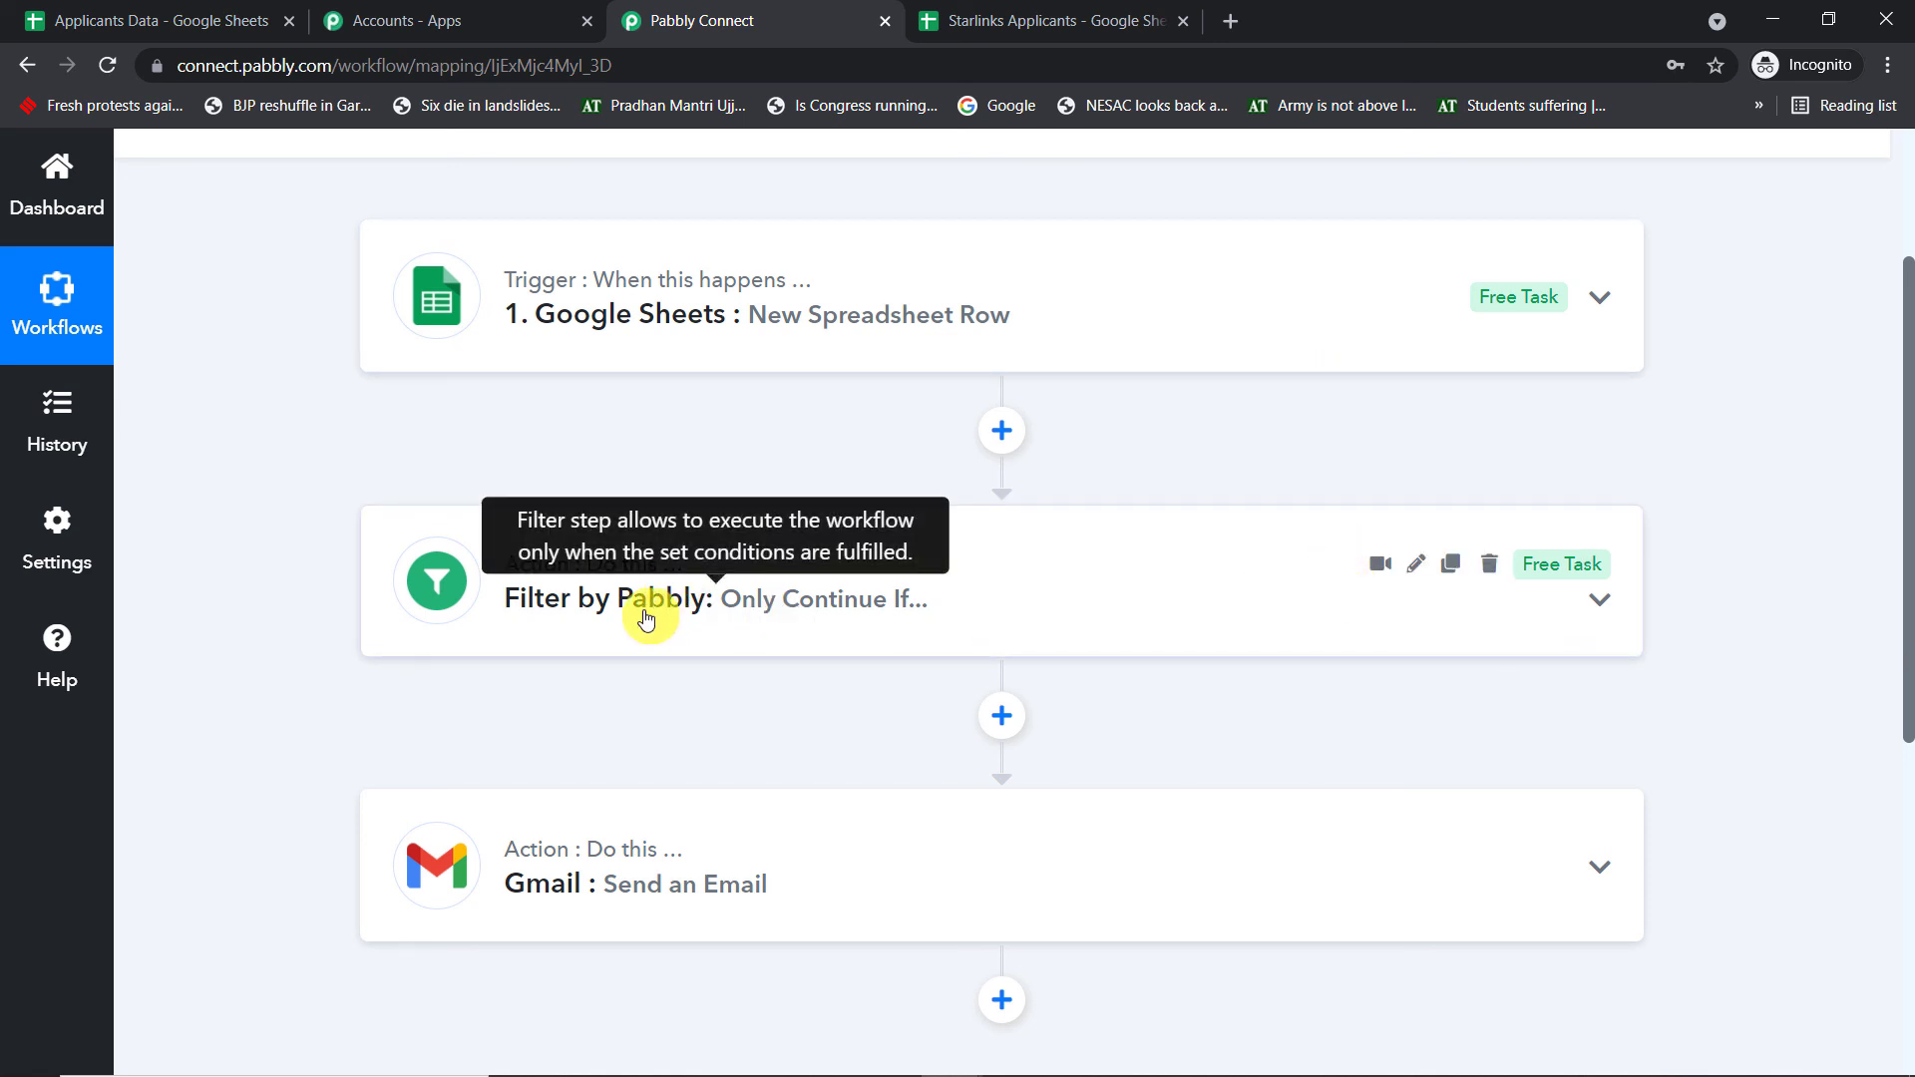
{"action": "left_click", "coordinate": [978, 20]}
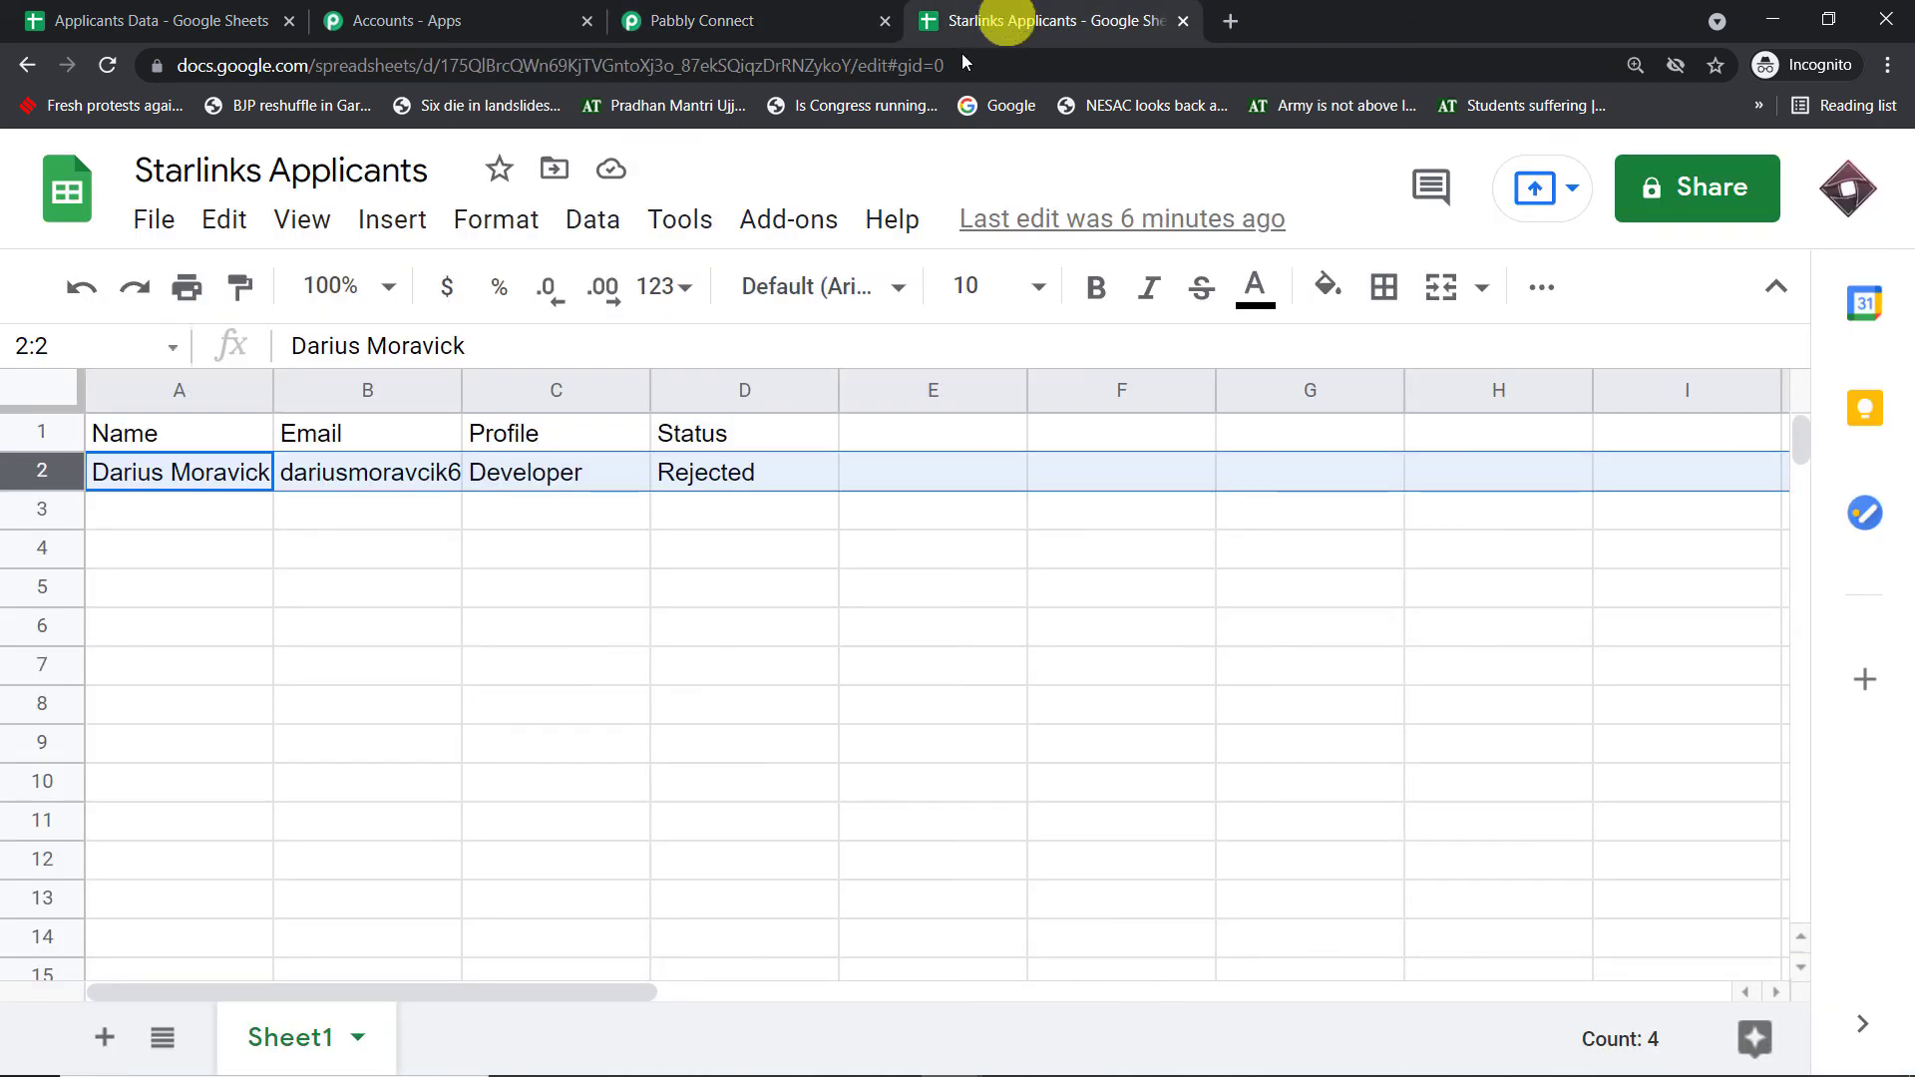
- Go back from the Rejected applicant row to the Pabbly Connect workflow's filter and Gmail steps
{"action": "left_click", "coordinate": [743, 20]}
{"action": "scroll", "coordinate": [798, 559], "scroll_direction": "down", "scroll_amount": 4}
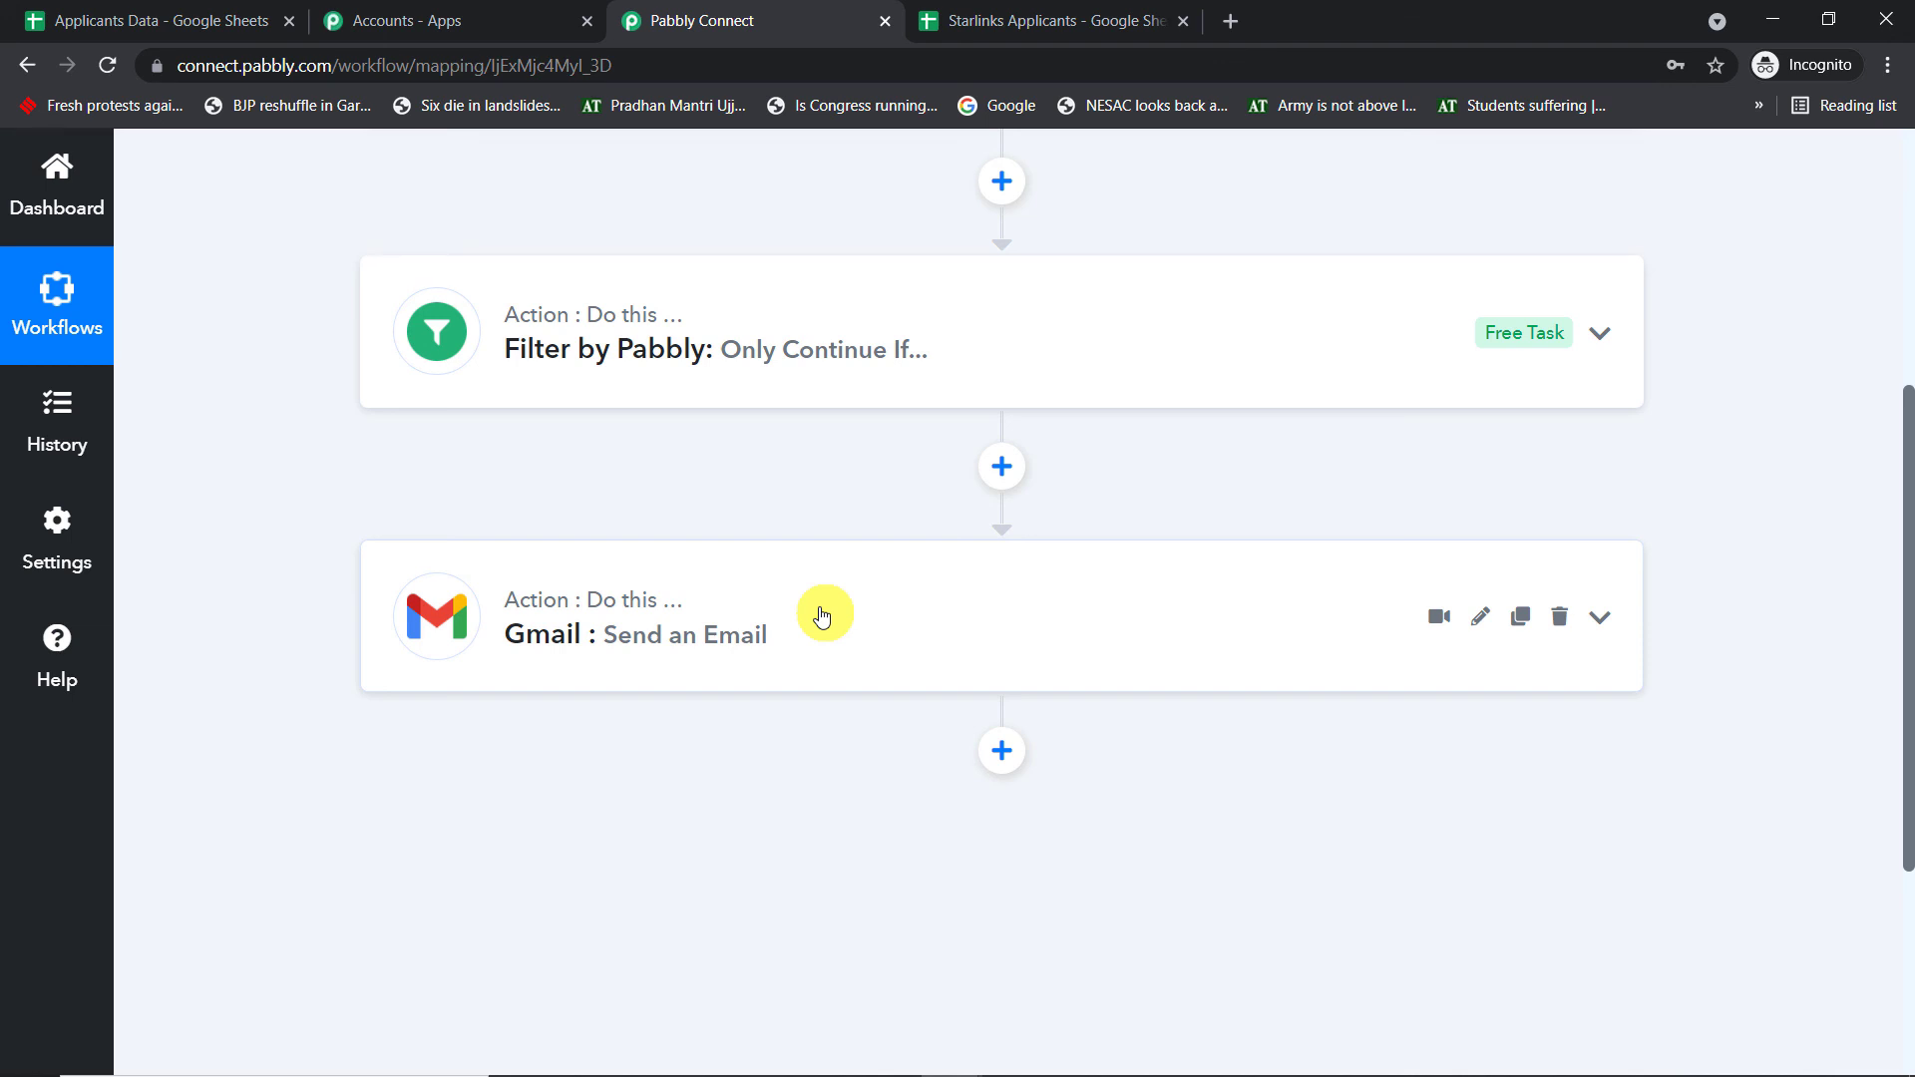
{"action": "scroll", "coordinate": [821, 612], "scroll_direction": "up", "scroll_amount": 3}
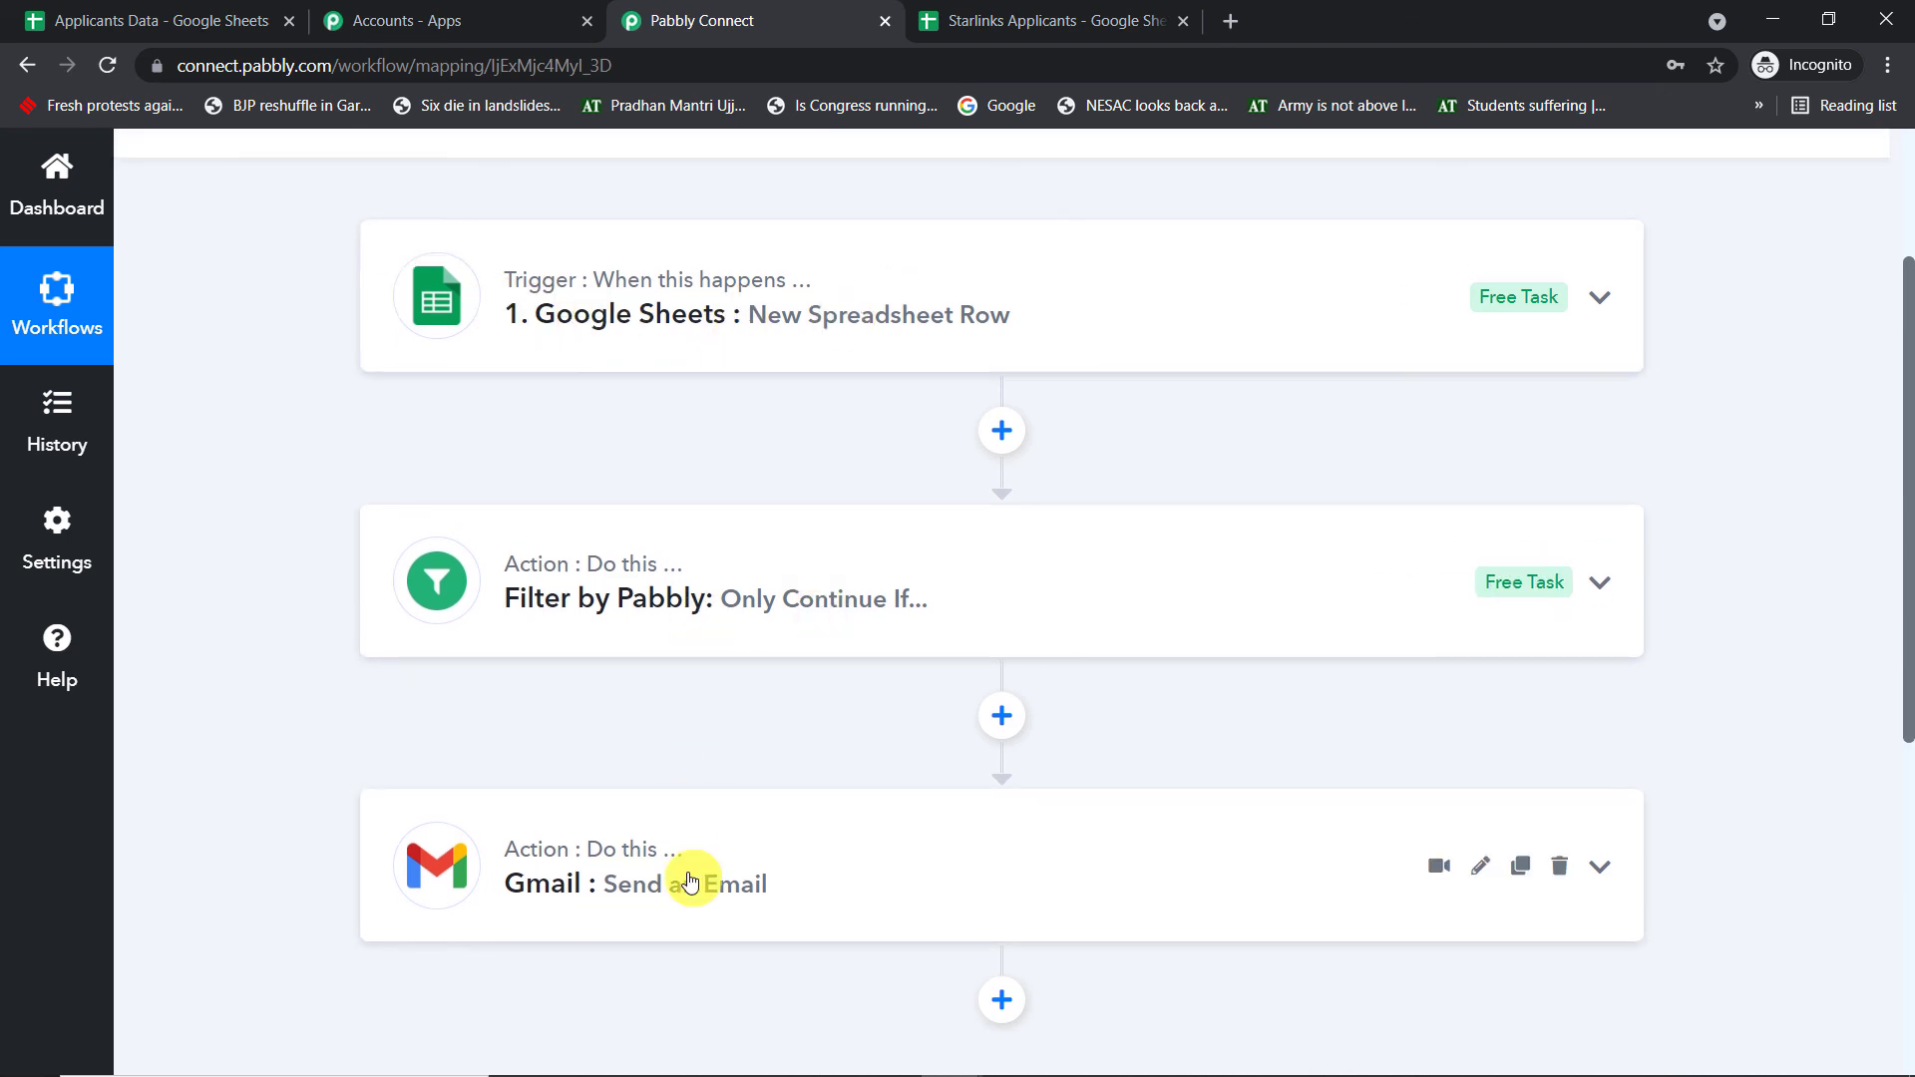
{"action": "scroll", "coordinate": [770, 631], "scroll_direction": "up", "scroll_amount": 1}
{"action": "scroll", "coordinate": [770, 631], "scroll_direction": "up", "scroll_amount": 2}
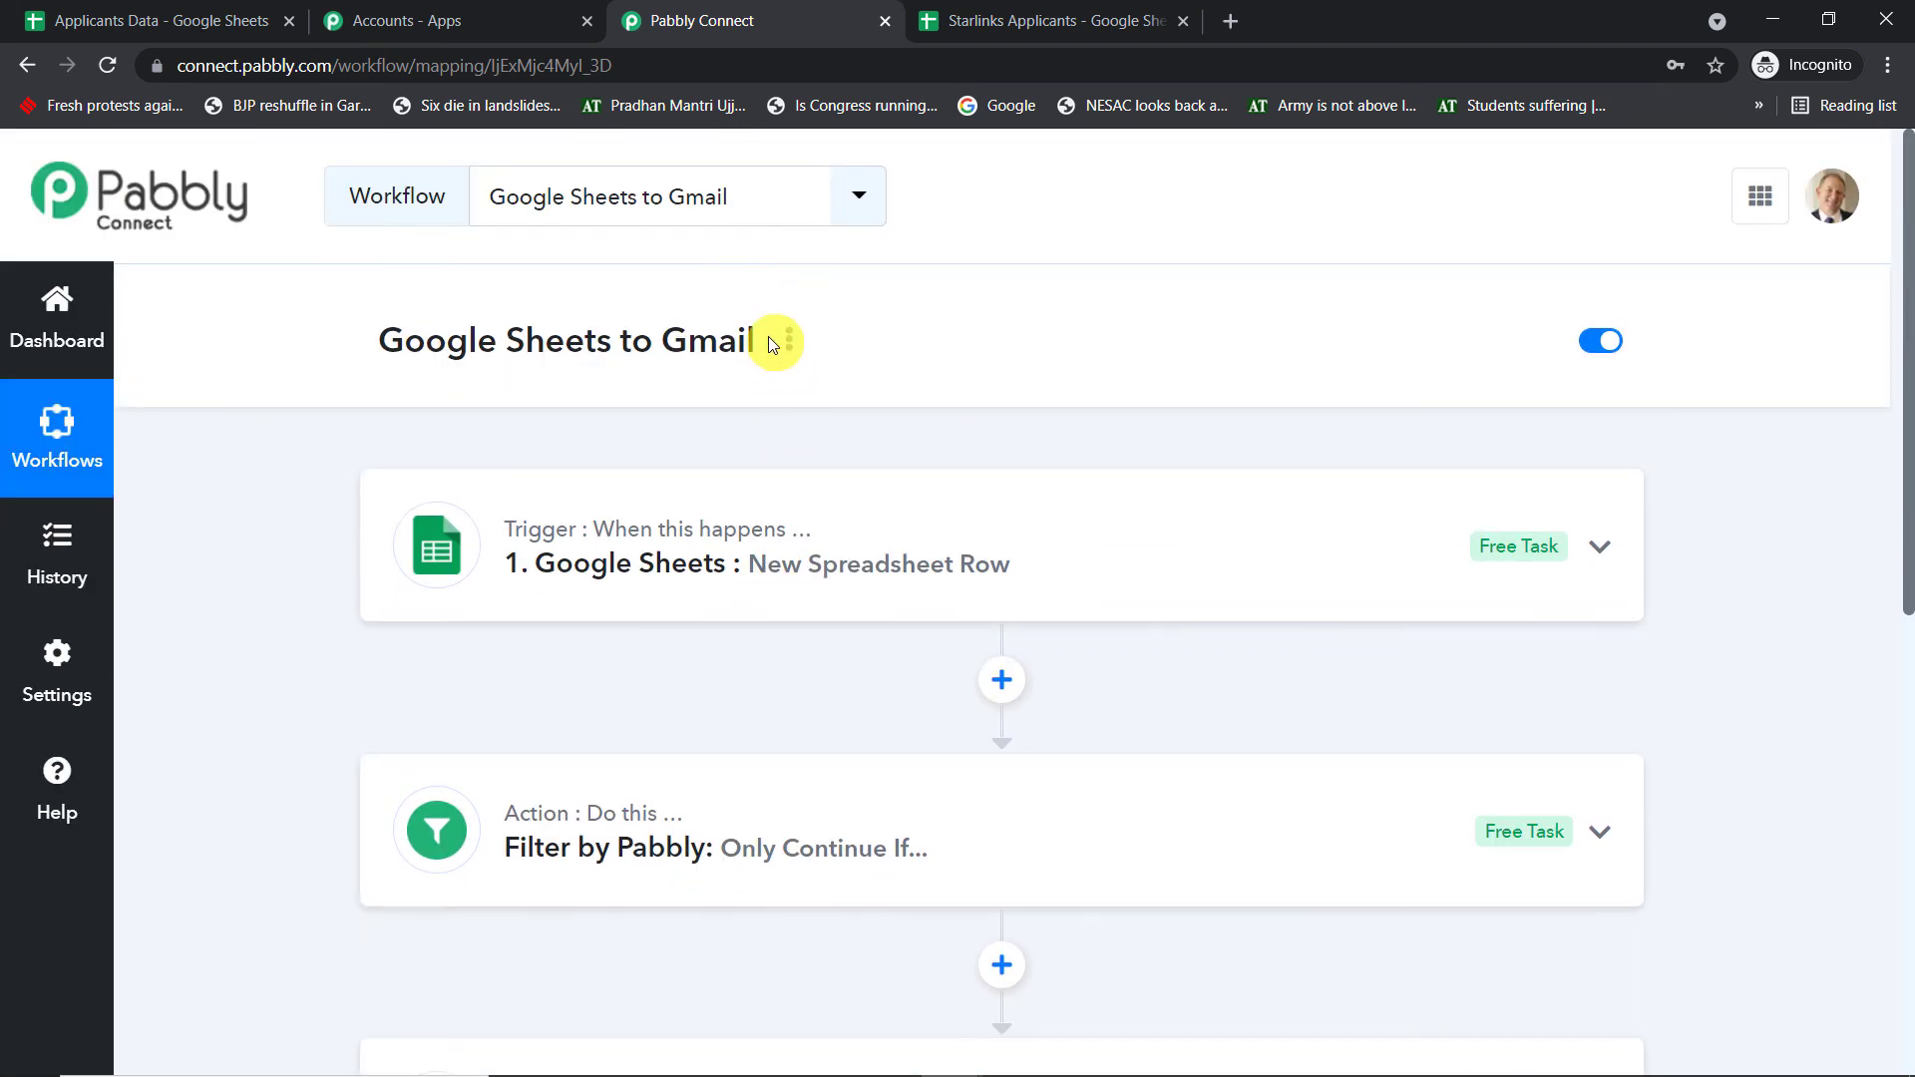
{"action": "scroll", "coordinate": [768, 337], "scroll_direction": "down", "scroll_amount": 1}
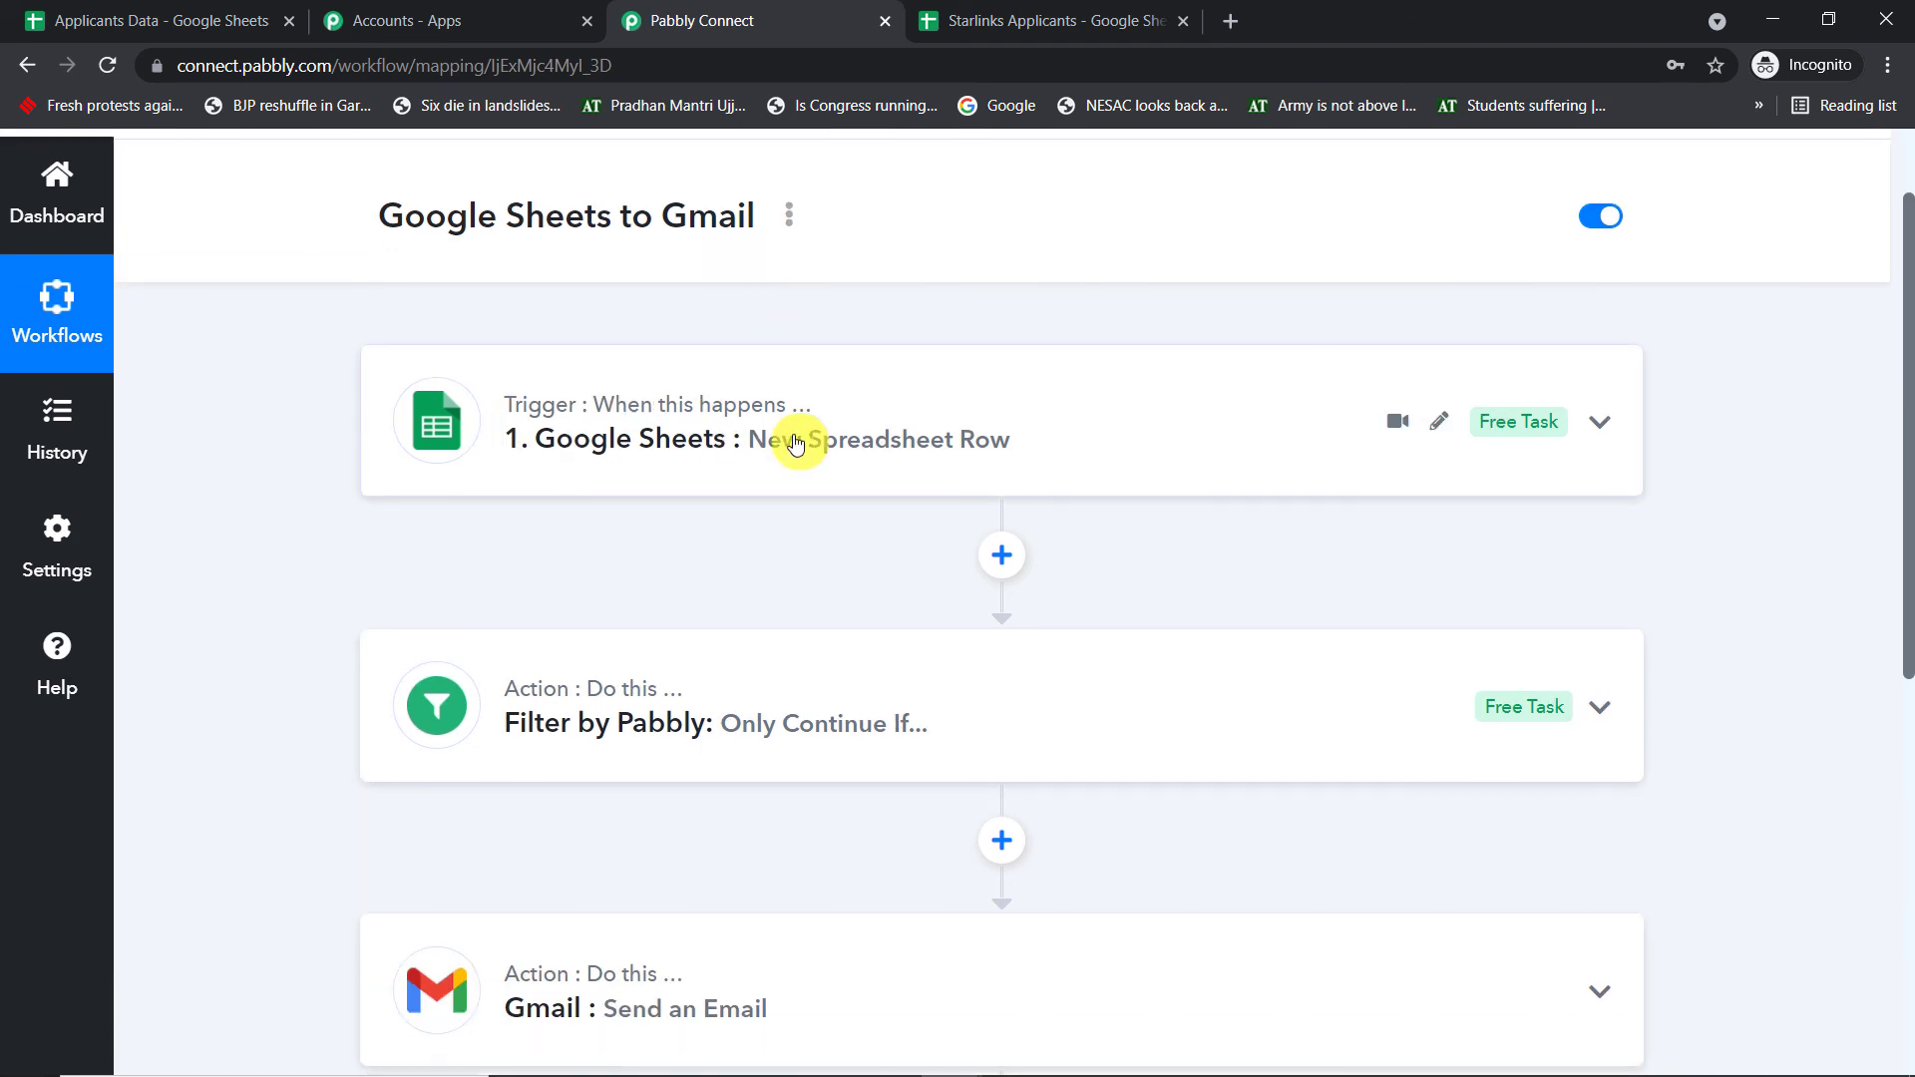